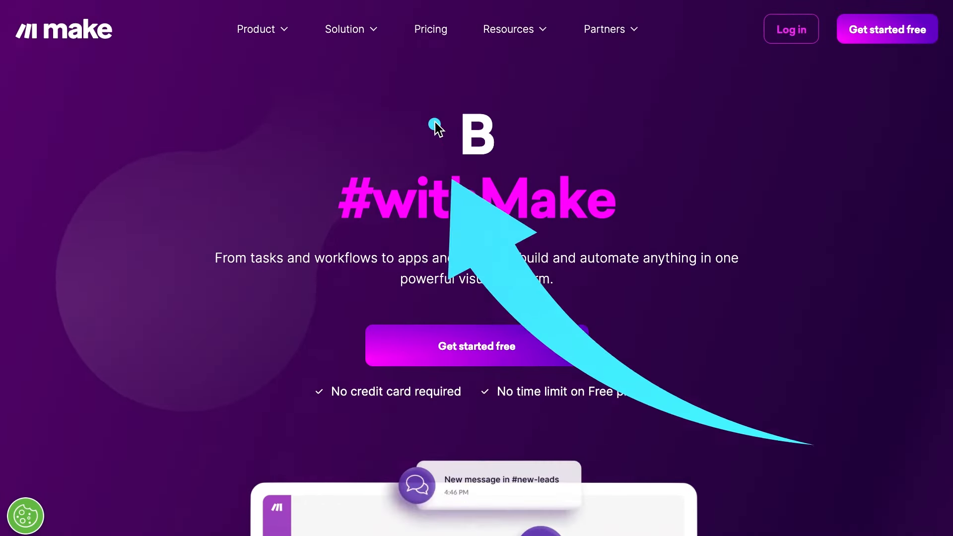
- Open the Make pricing page and compare the features of the Free, Core, Pro and Teams plans
left_click(430, 30)
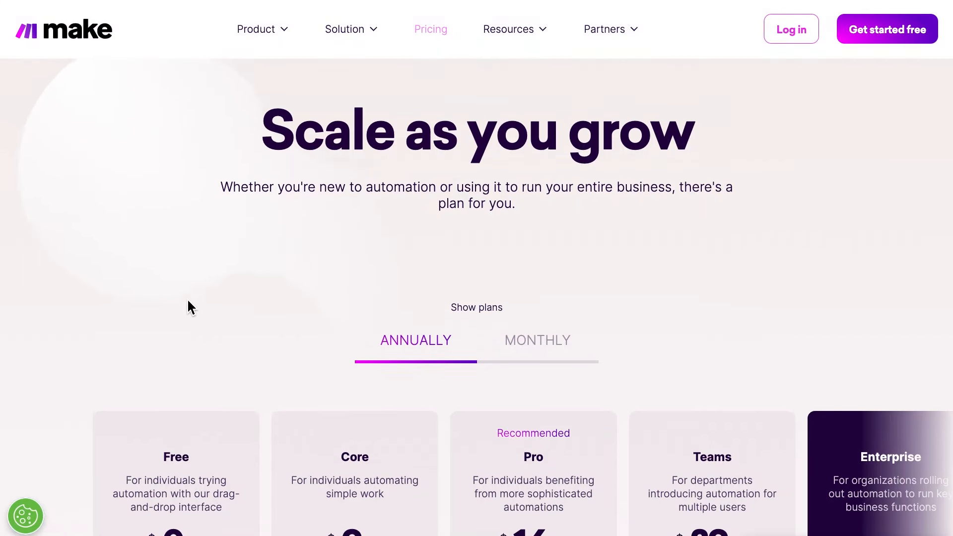
scroll(187, 303, "down", 5)
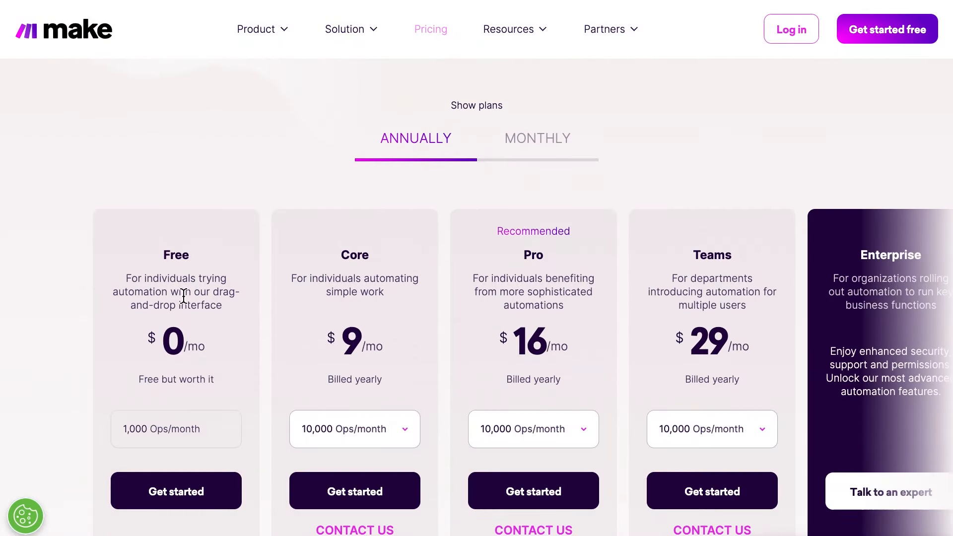
scroll(184, 297, "down", 3)
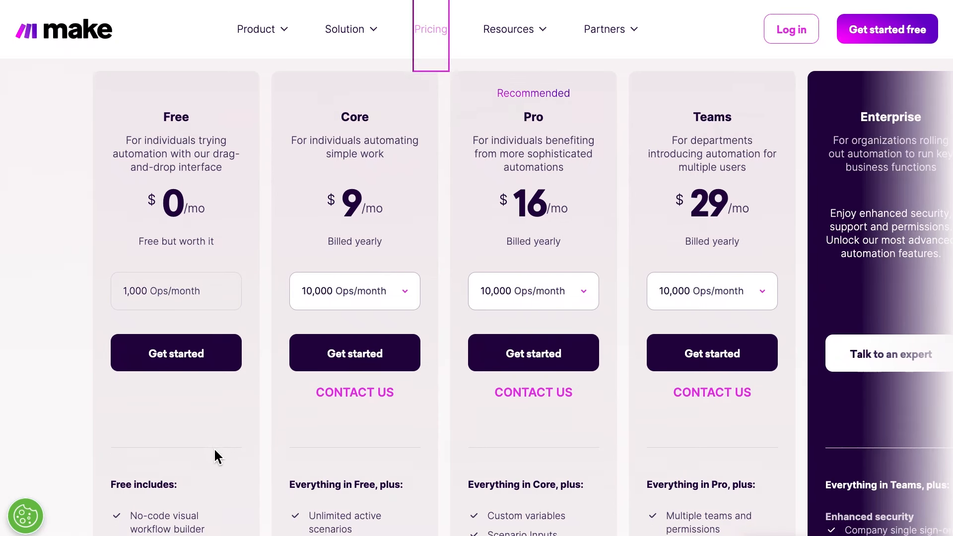
scroll(214, 449, "down", 2)
left_click(450, 283)
scroll(450, 287, "down", 1)
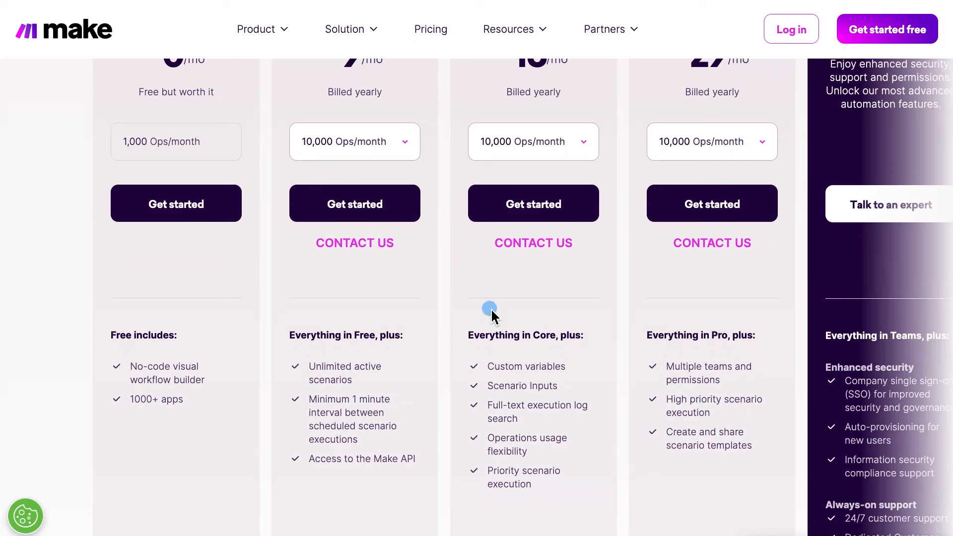
scroll(492, 316, "up", 1)
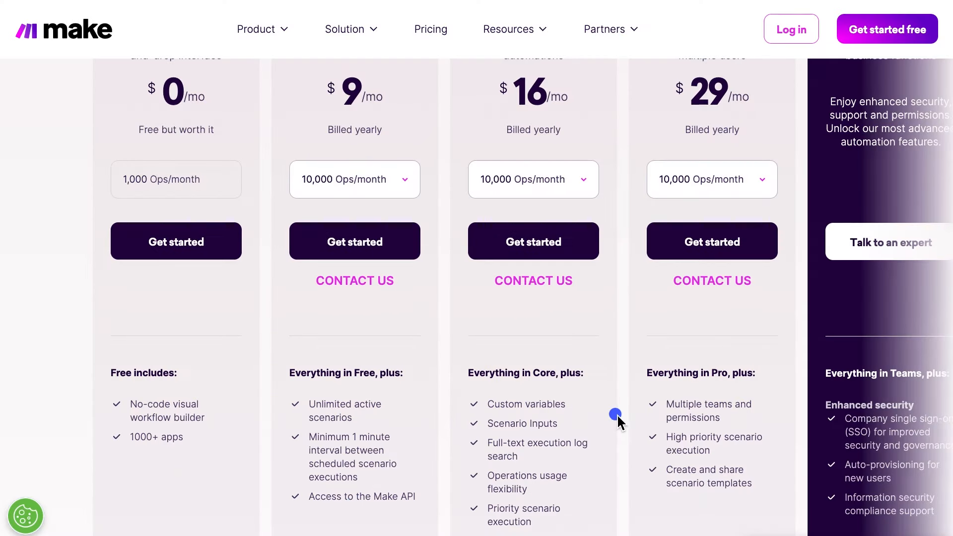
- Go to the Make platform login and choose to create a new account
left_click(805, 43)
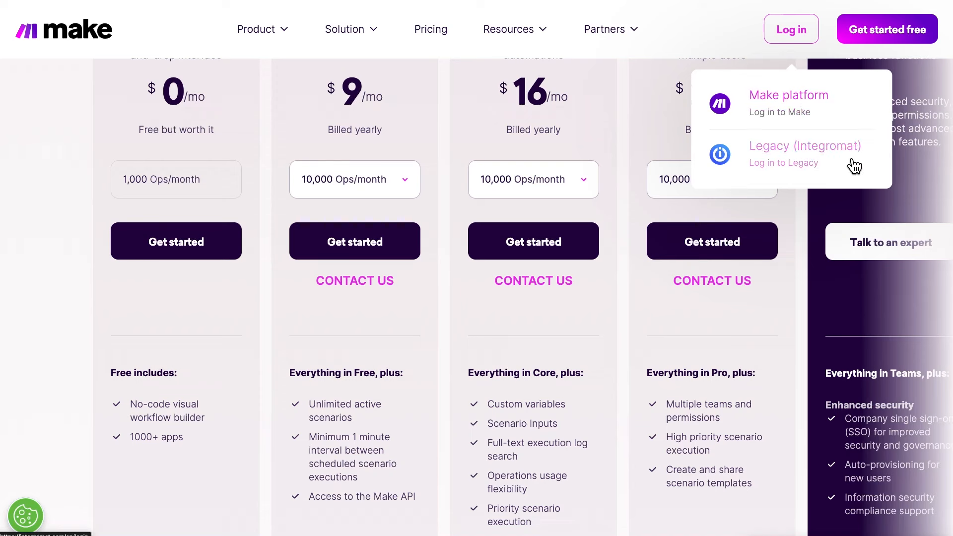
left_click(813, 128)
left_click(221, 332)
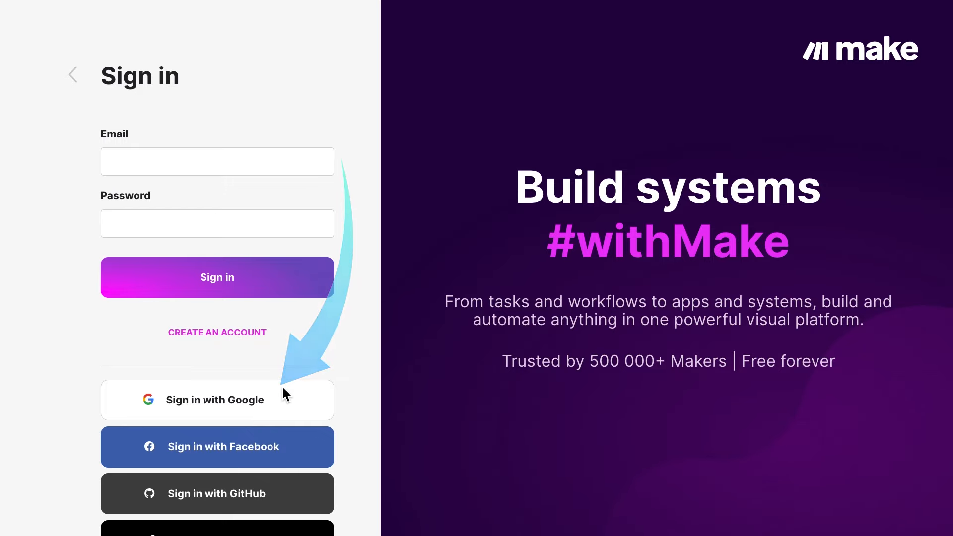
left_click(234, 332)
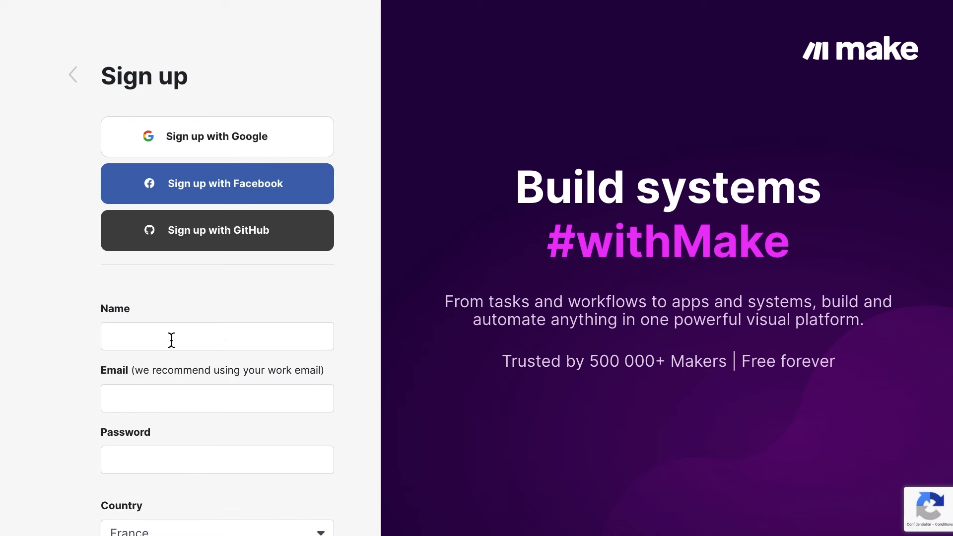
- Review the fields of the sign-up form and submit the registration for a free account
scroll(346, 392, "down", 1)
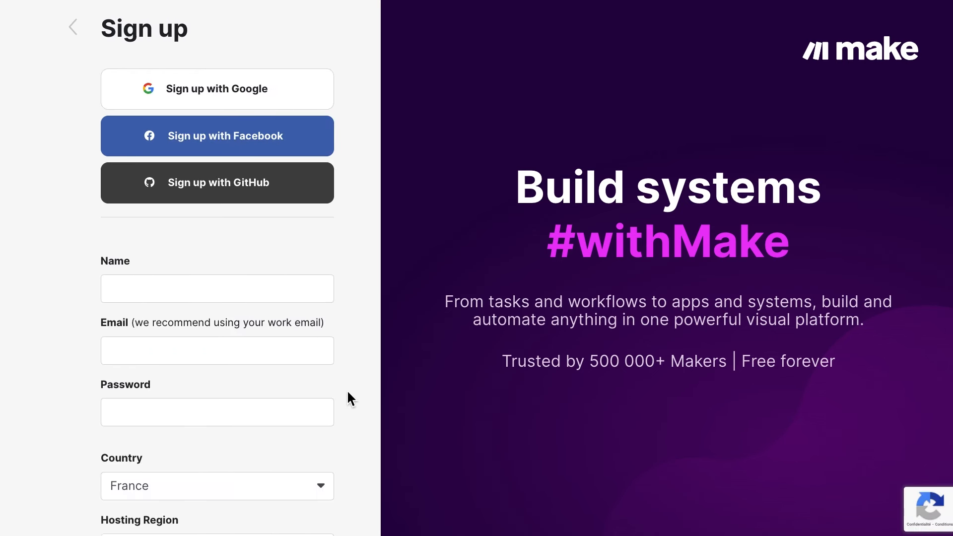
scroll(348, 395, "down", 3)
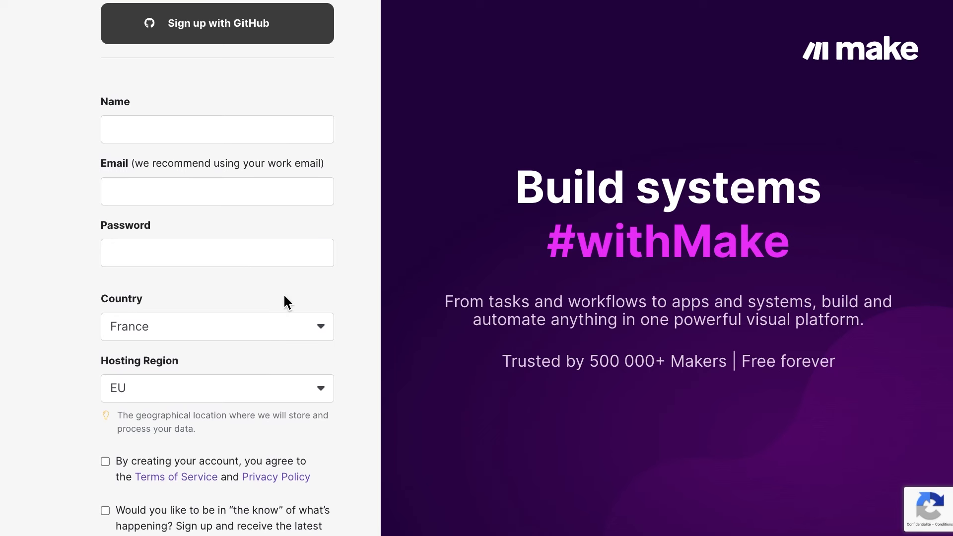
scroll(287, 302, "down", 2)
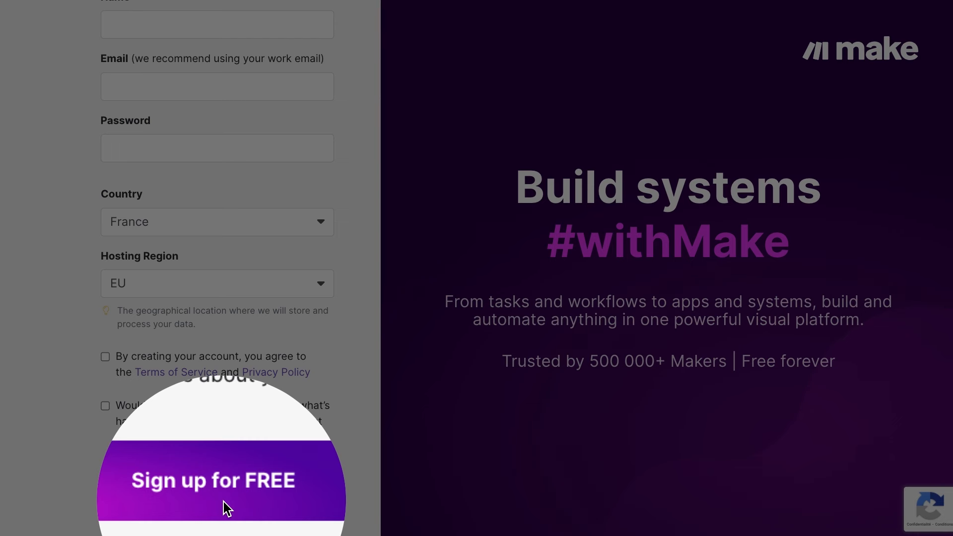
left_click(223, 505)
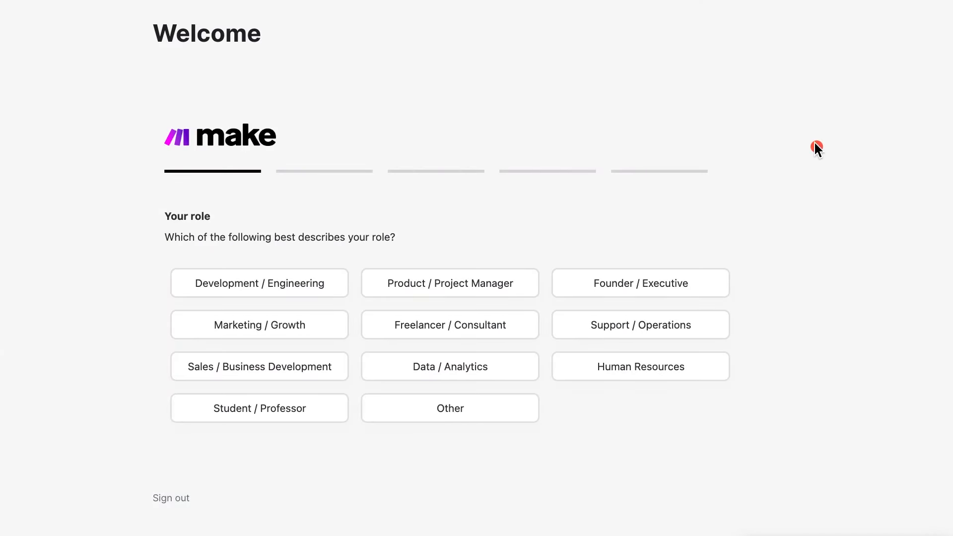
- Complete the onboarding questionnaire, choosing Product / Project Manager, Community Management, no experience with automation, and Search engines as the discovery source
left_click(472, 283)
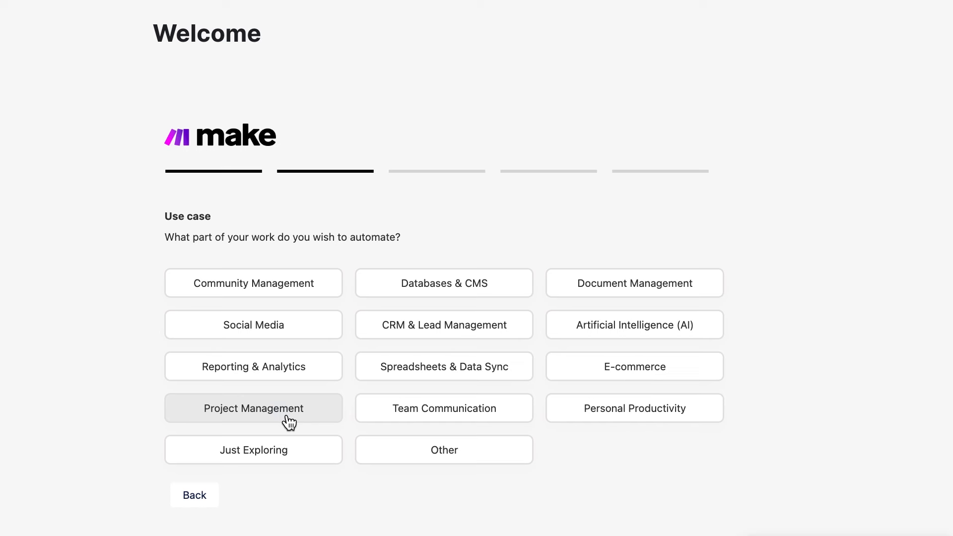
left_click(312, 289)
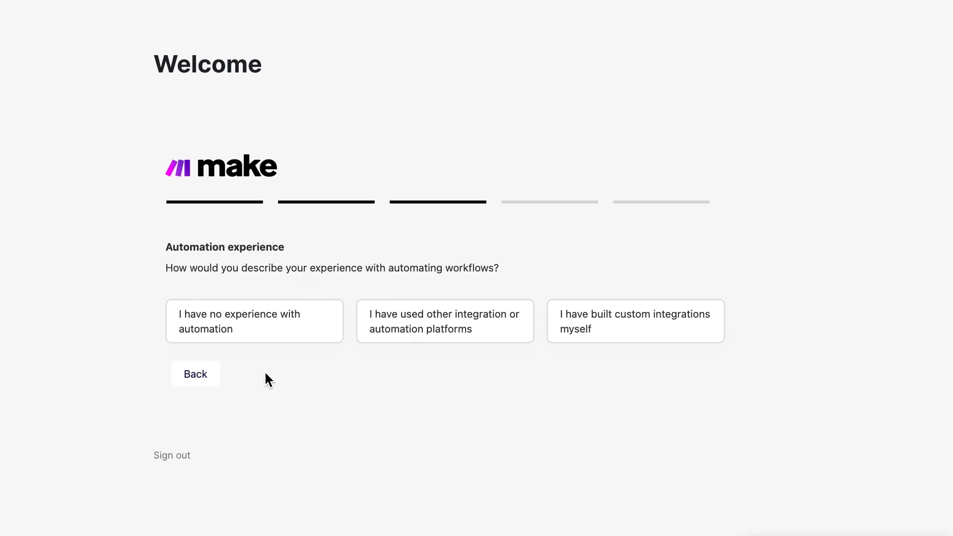
left_click(308, 326)
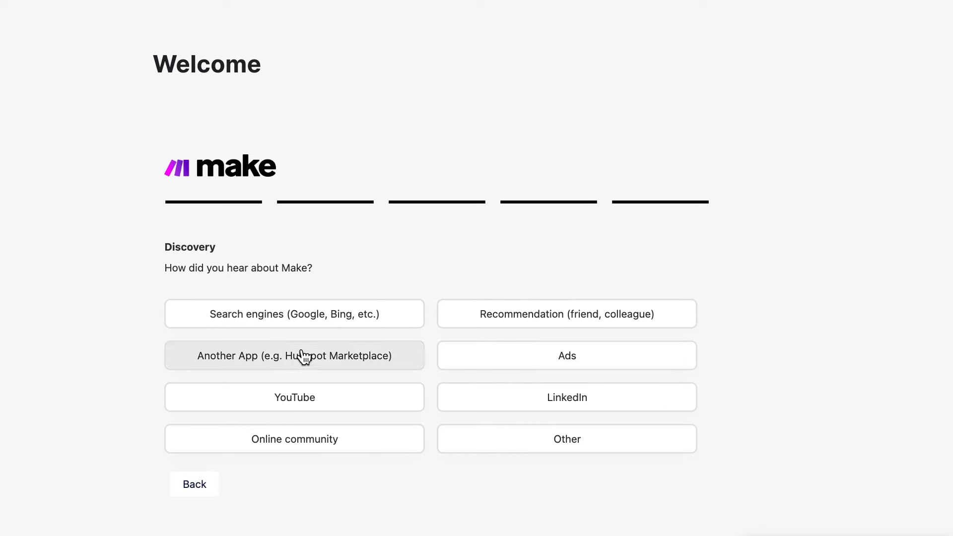
left_click(303, 324)
left_click(235, 304)
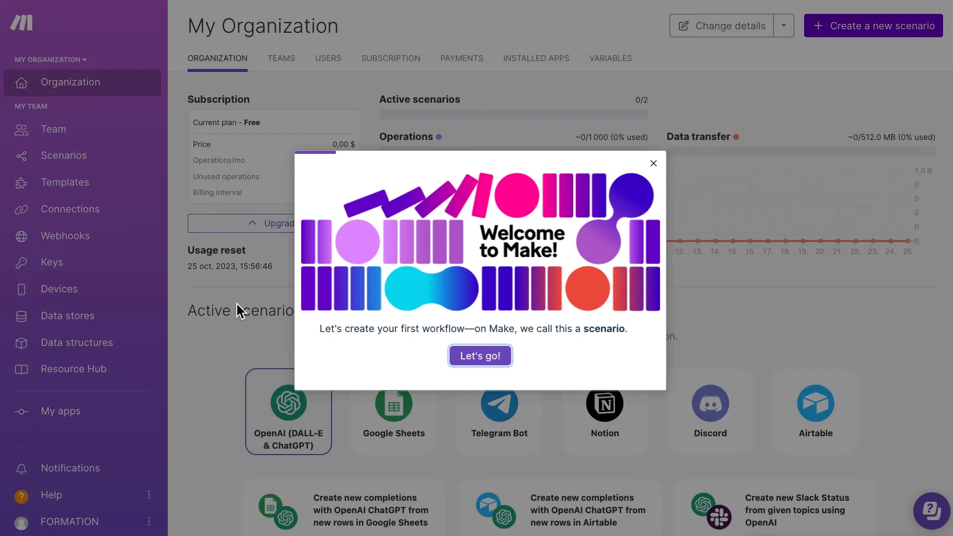
- Dismiss the welcome dialog and the hint about creating a new scenario
left_click(654, 163)
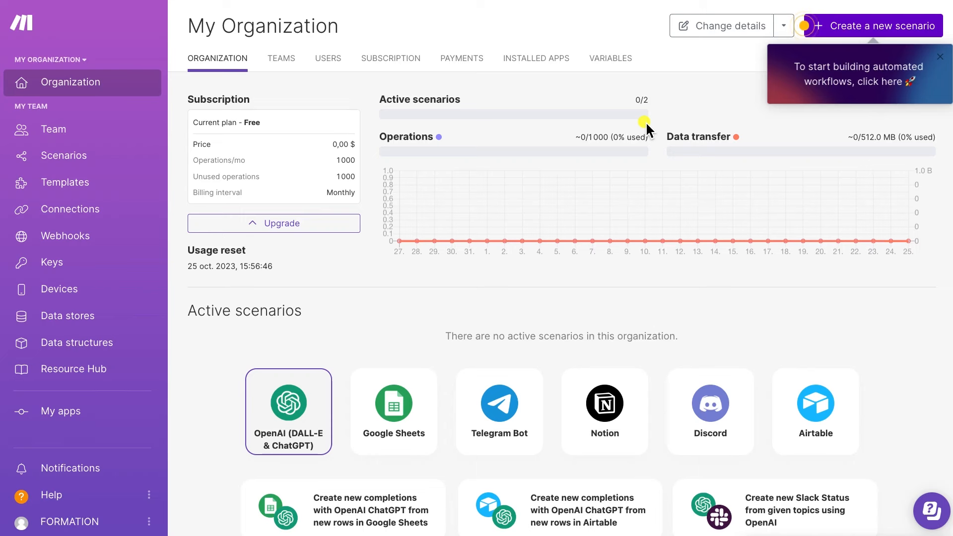
left_click(940, 57)
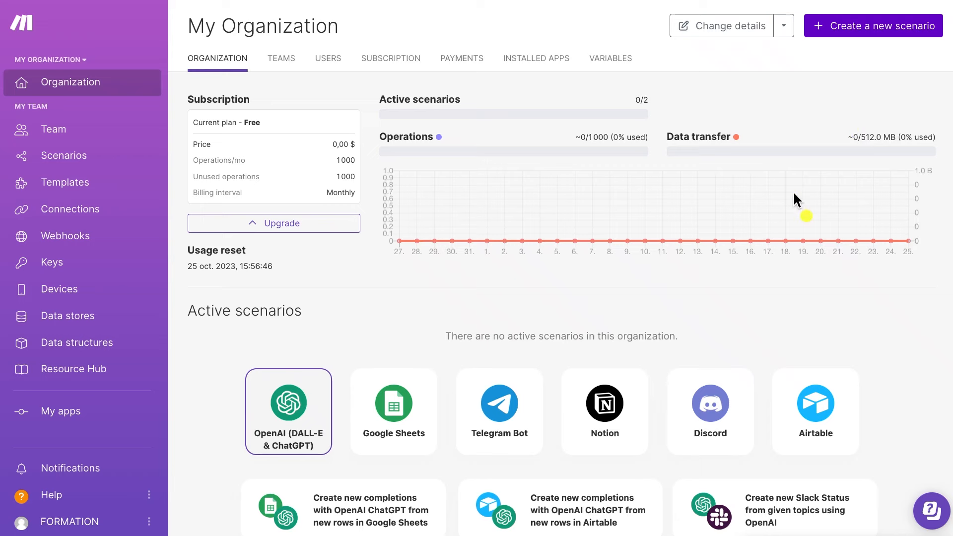
mouse_move(794, 76)
left_mouse_down()
mouse_move(665, 79)
mouse_move(580, 106)
mouse_move(363, 129)
left_mouse_up()
mouse_move(847, 342)
left_mouse_down()
mouse_move(736, 246)
mouse_move(722, 166)
left_mouse_up()
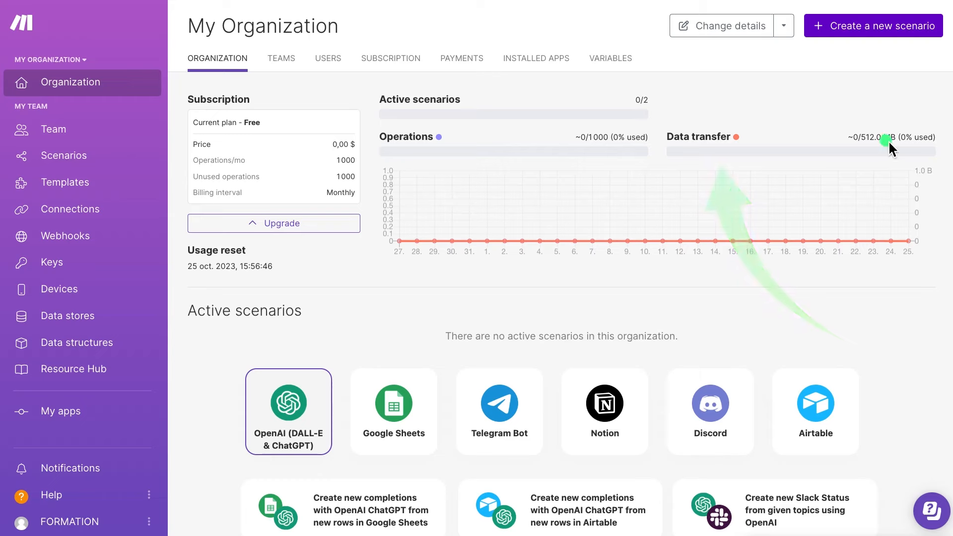
key("s")
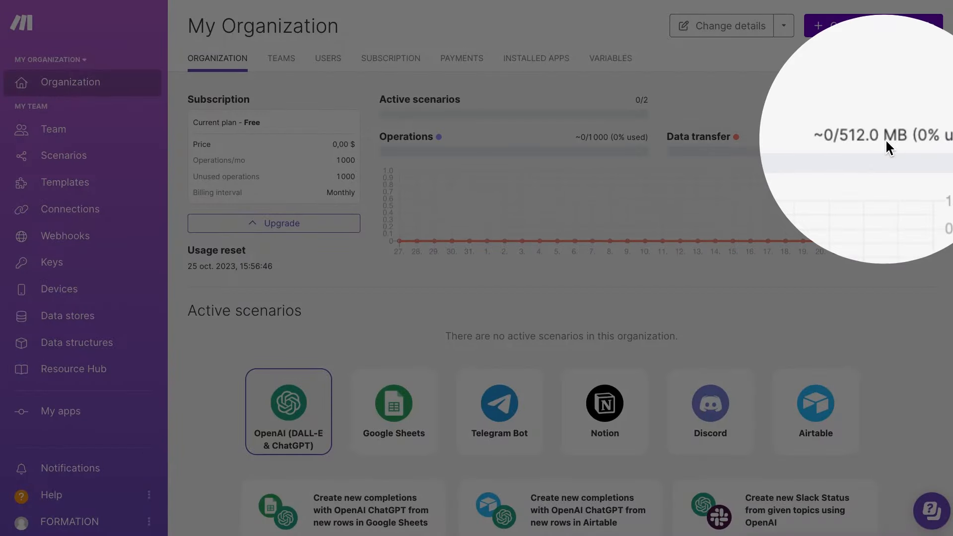
left_click(881, 139)
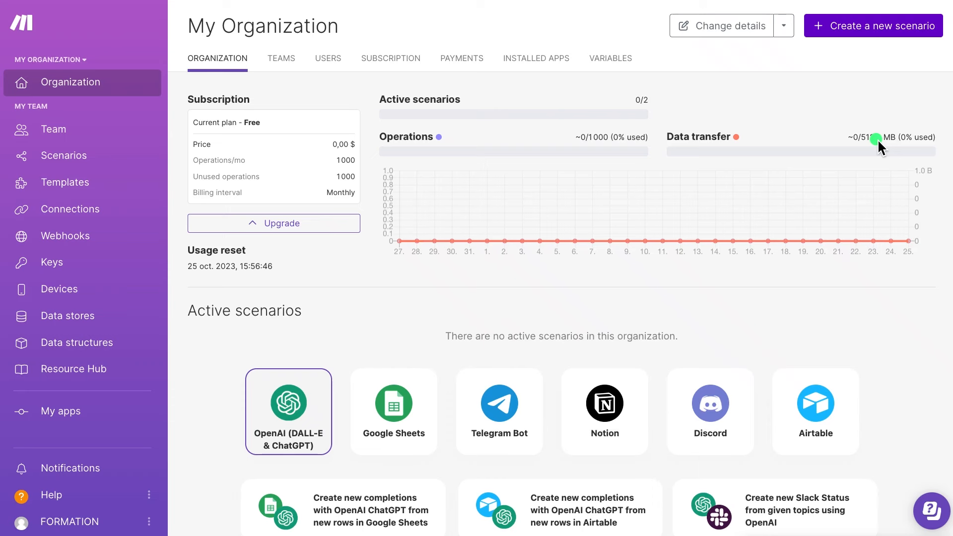
mouse_move(811, 64)
left_mouse_down()
mouse_move(866, 89)
mouse_move(867, 121)
left_mouse_up()
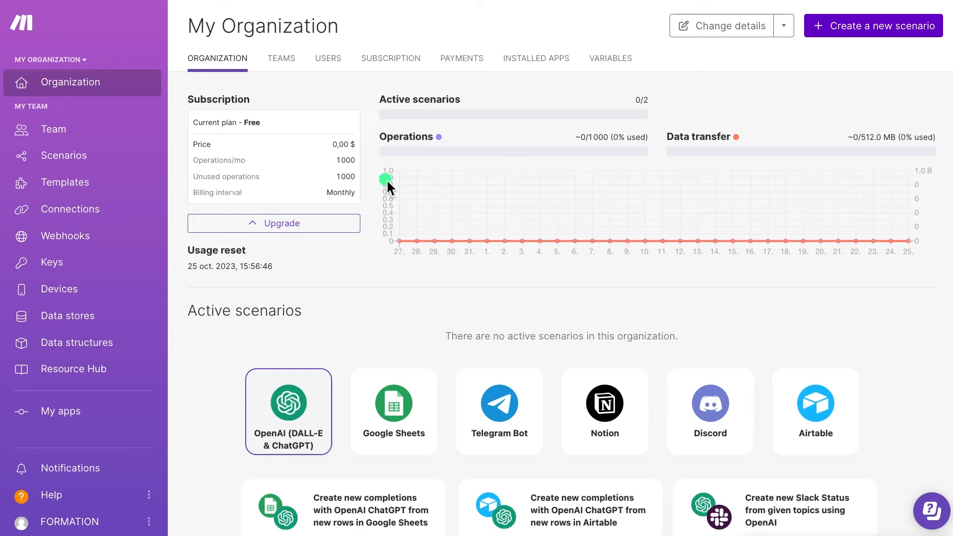
mouse_move(474, 173)
left_mouse_down()
mouse_move(398, 147)
mouse_move(182, 112)
mouse_move(73, 130)
mouse_move(47, 124)
left_mouse_up()
key("ctrl")
- Open the organization's teams and check whether a new team can be added
left_click(289, 68)
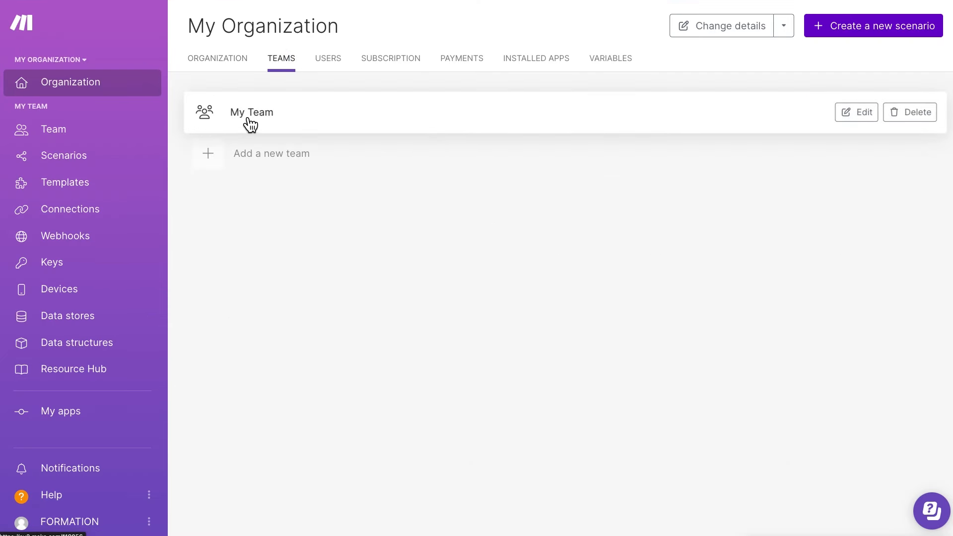
mouse_move(270, 149)
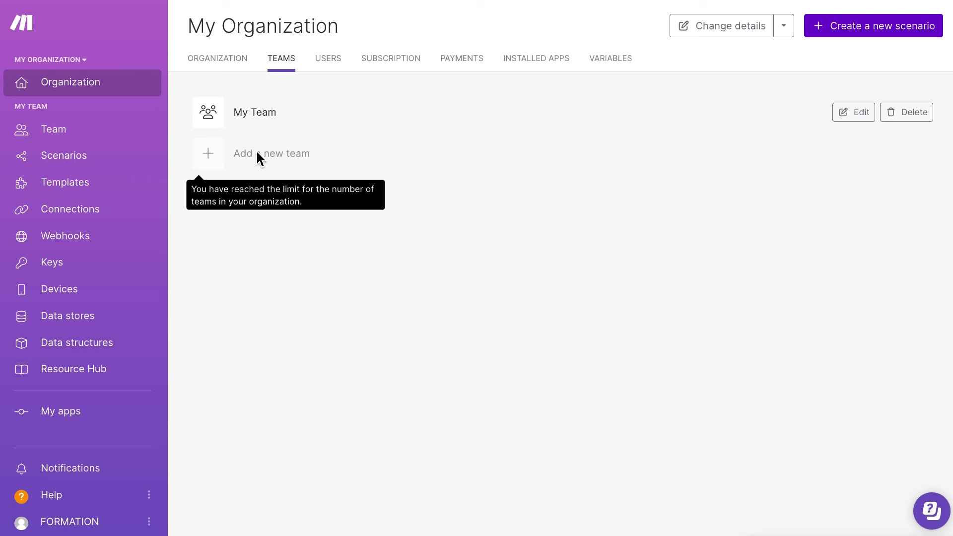
- Examine the roles offered when inviting a new user to the organization, and close the invitation form without saving
left_click(328, 59)
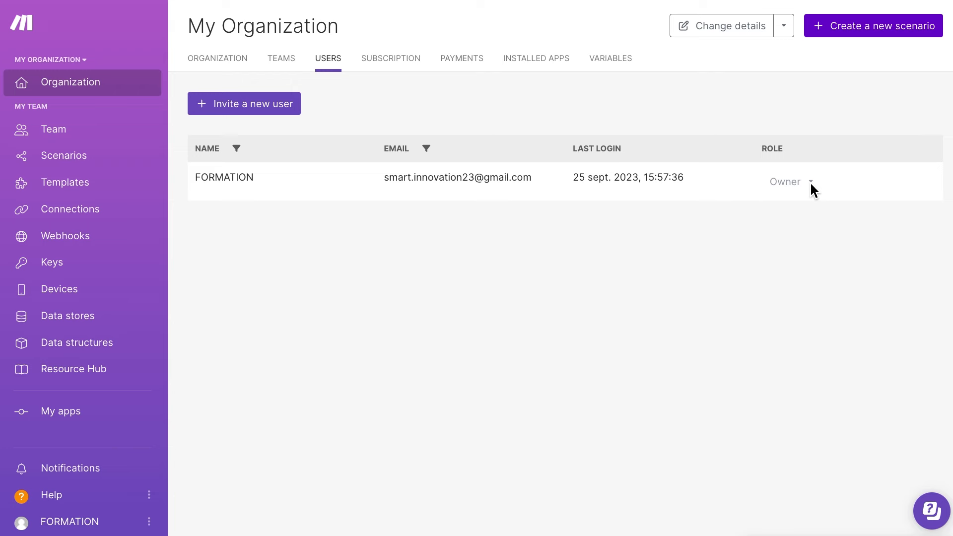
left_click(228, 102)
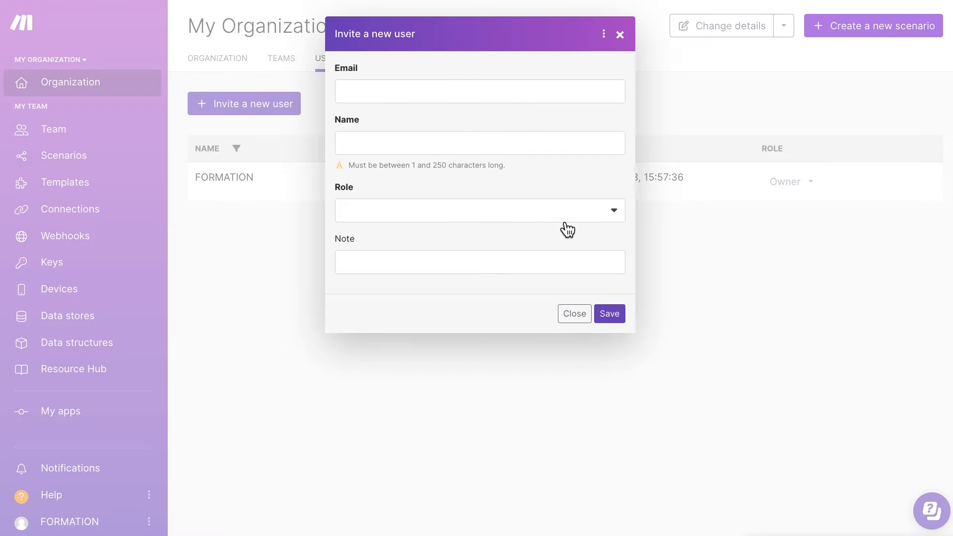
left_click(587, 217)
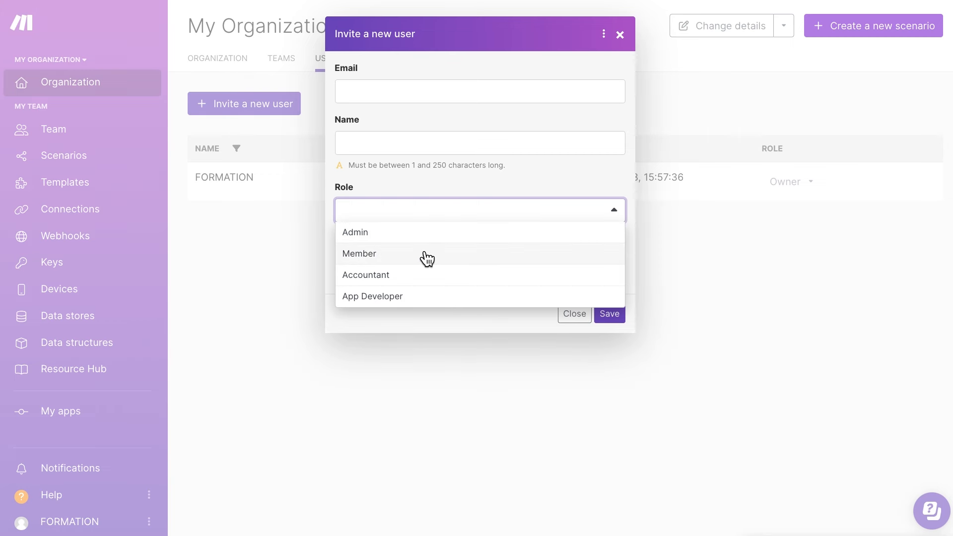
left_click(422, 185)
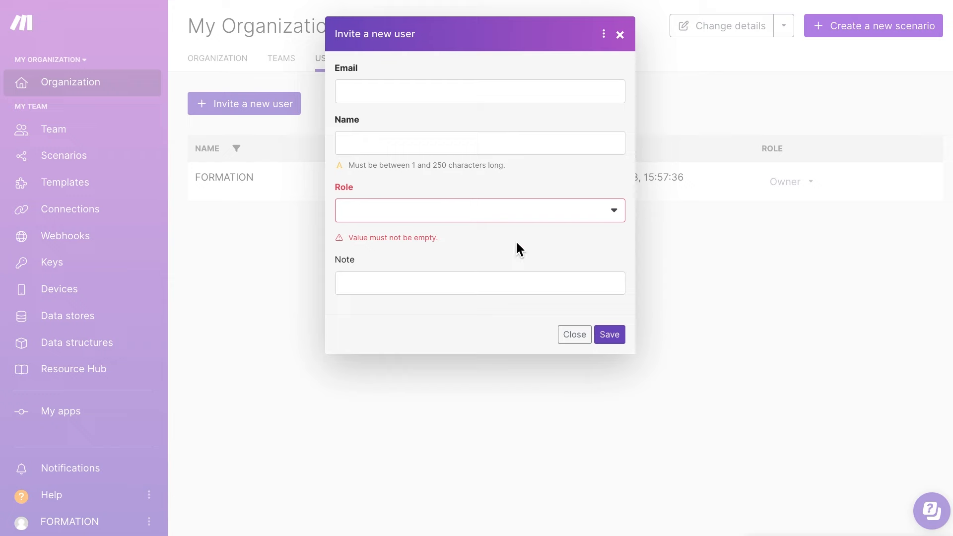
left_click(575, 337)
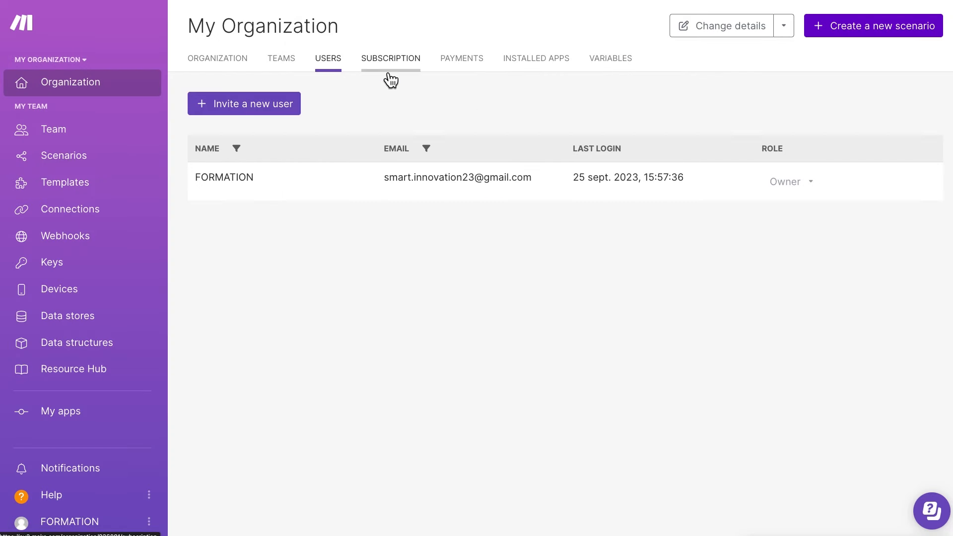
- Look through the organization's subscription plans, payments, installed apps and variables
left_click_drag(358, 93, 391, 70)
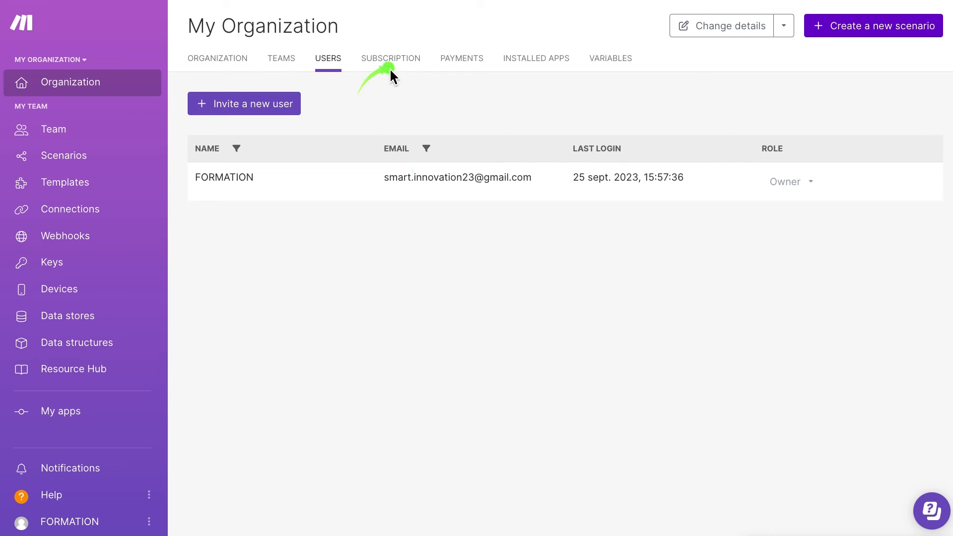
left_click_drag(454, 361, 389, 81)
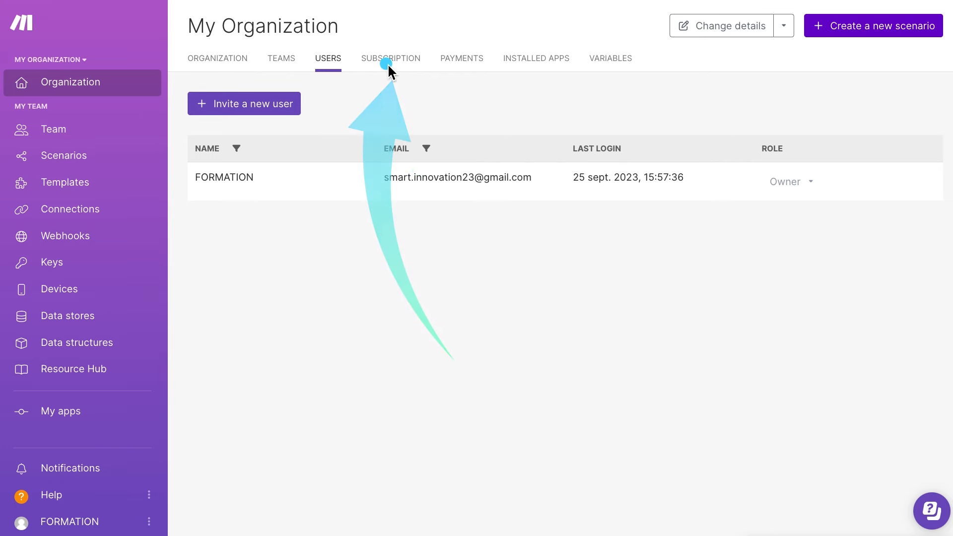
left_click(390, 70)
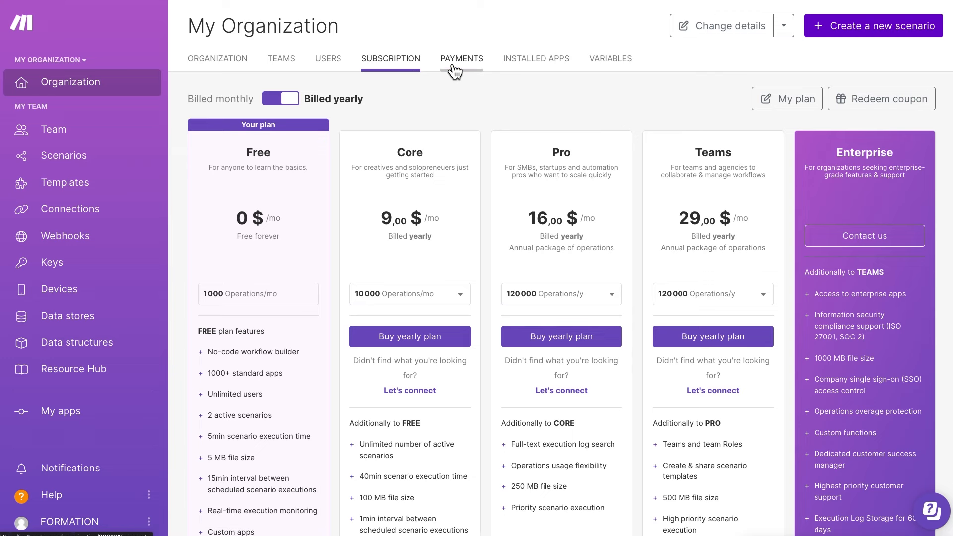
left_click(476, 58)
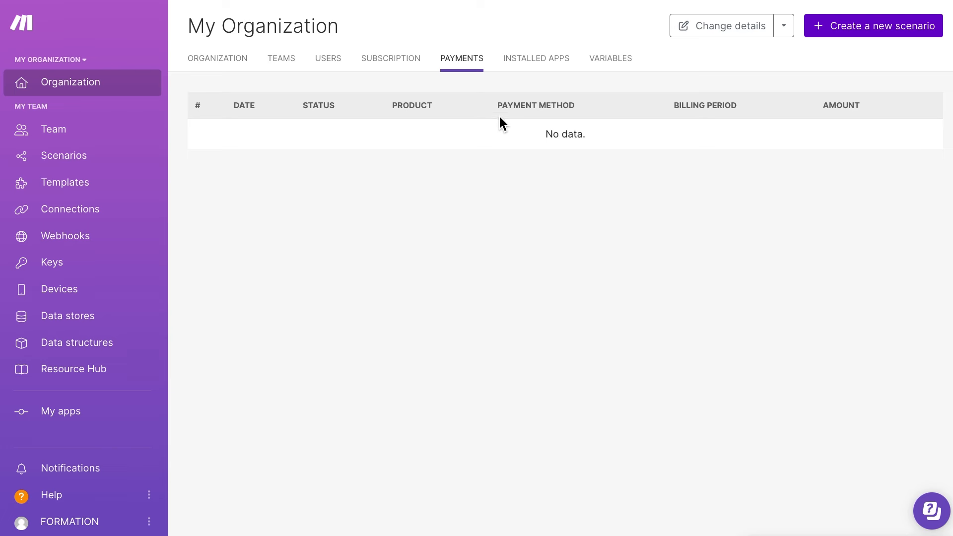
left_click(526, 62)
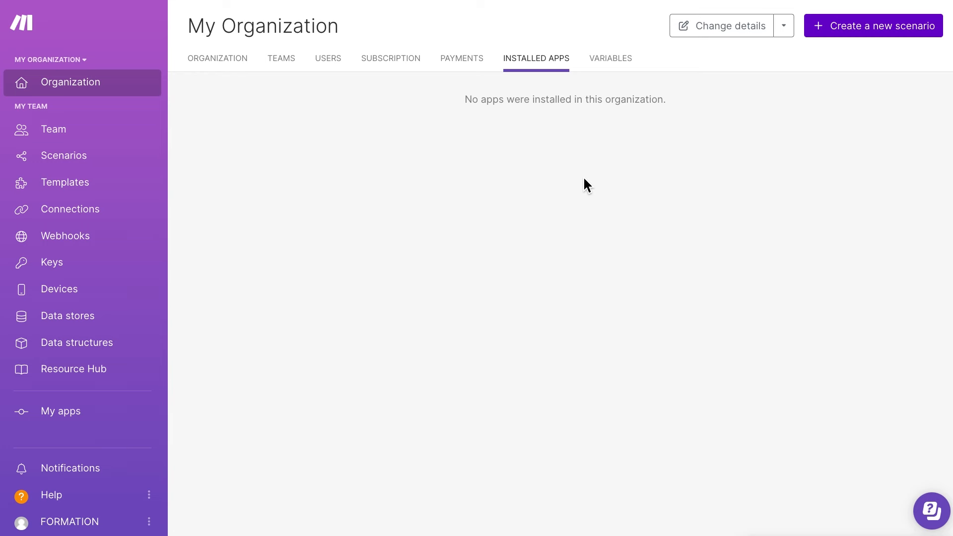
left_click(617, 74)
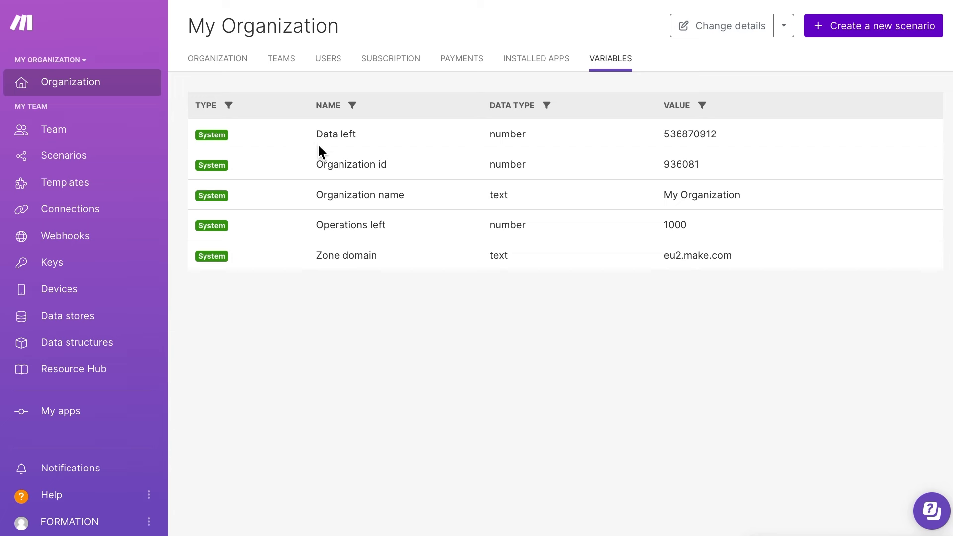
left_click_drag(315, 256, 384, 263)
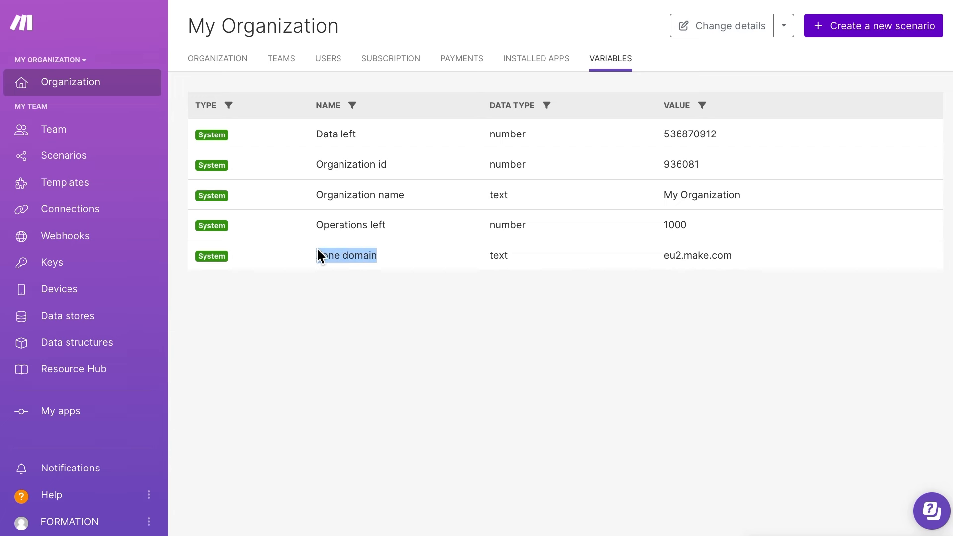
mouse_move(342, 276)
left_mouse_down()
mouse_move(370, 314)
mouse_move(715, 432)
mouse_move(687, 271)
left_mouse_up()
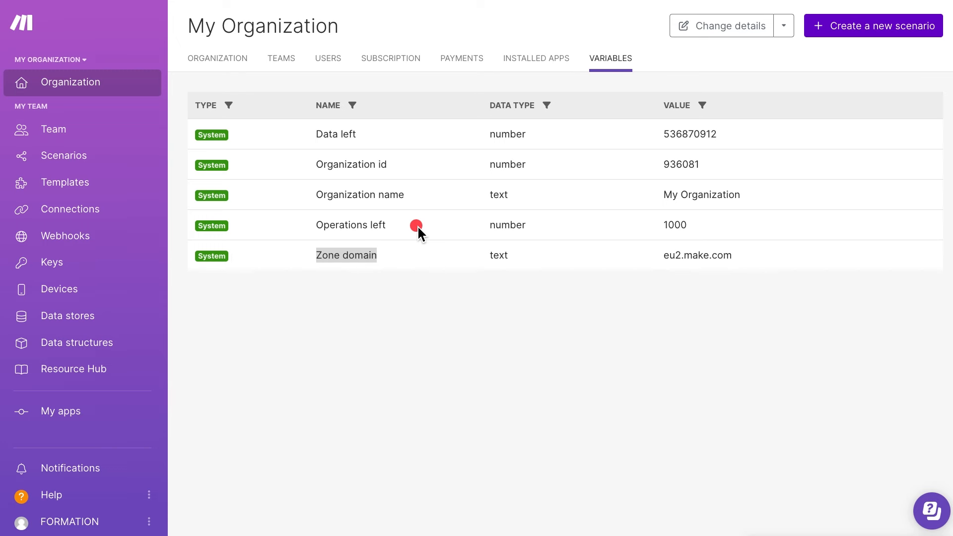
mouse_move(520, 378)
left_mouse_down()
mouse_move(442, 375)
mouse_move(191, 310)
mouse_move(151, 284)
left_mouse_up()
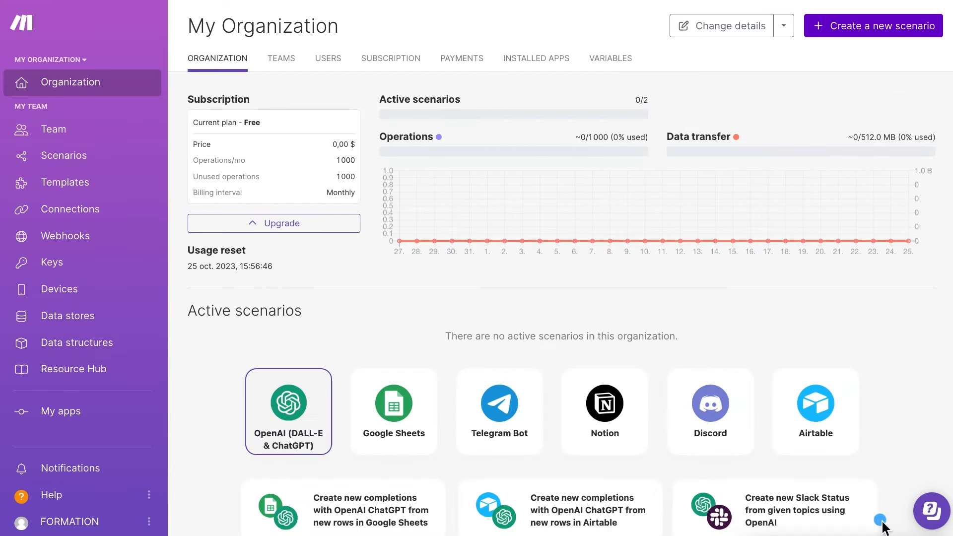
mouse_move(425, 297)
left_mouse_down()
mouse_move(309, 218)
mouse_move(156, 166)
mouse_move(112, 174)
mouse_move(100, 155)
left_mouse_up()
mouse_move(206, 96)
left_mouse_down()
mouse_move(187, 171)
mouse_move(128, 197)
mouse_move(106, 186)
left_mouse_up()
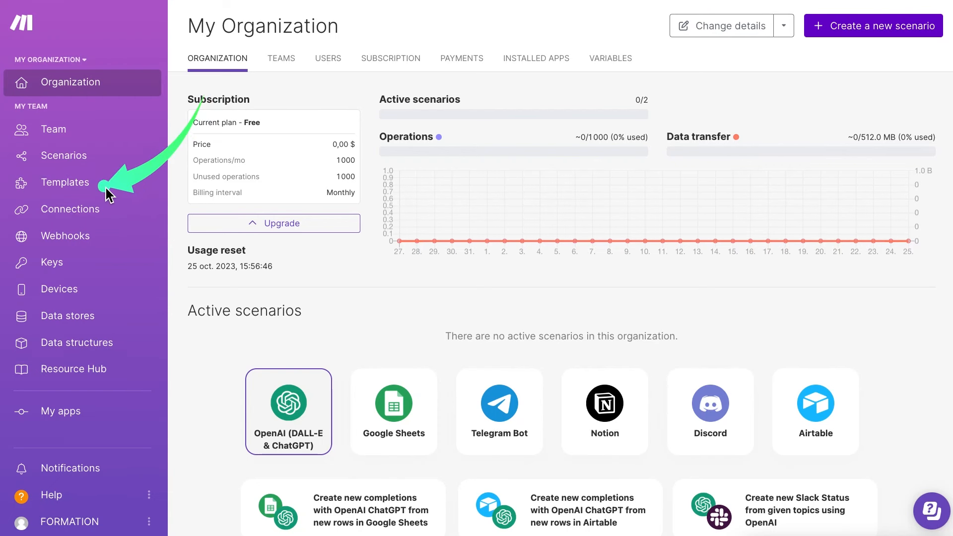
mouse_move(155, 159)
left_mouse_down()
mouse_move(111, 206)
mouse_move(134, 251)
mouse_move(119, 288)
left_mouse_up()
left_click_drag(151, 199, 107, 310)
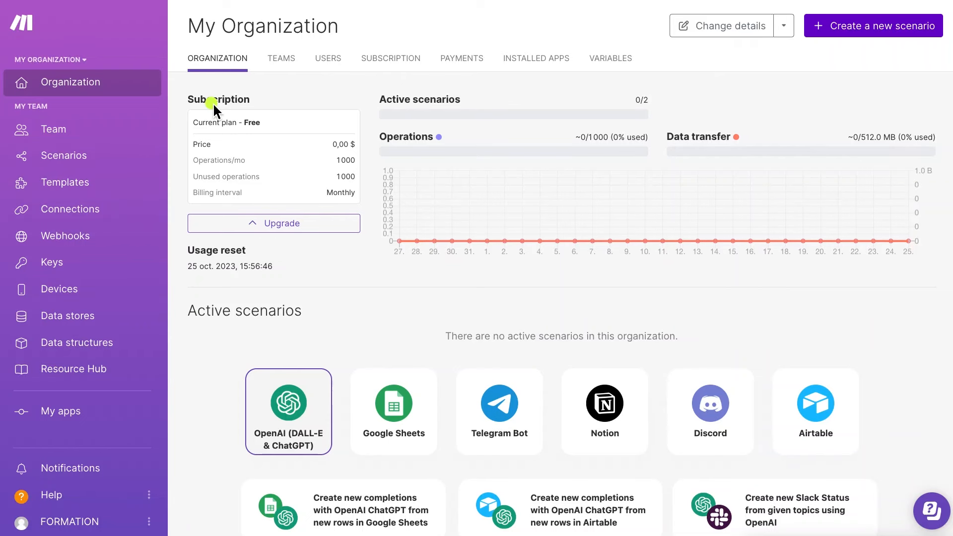
mouse_move(187, 115)
left_mouse_down()
mouse_move(121, 196)
mouse_move(102, 194)
left_mouse_up()
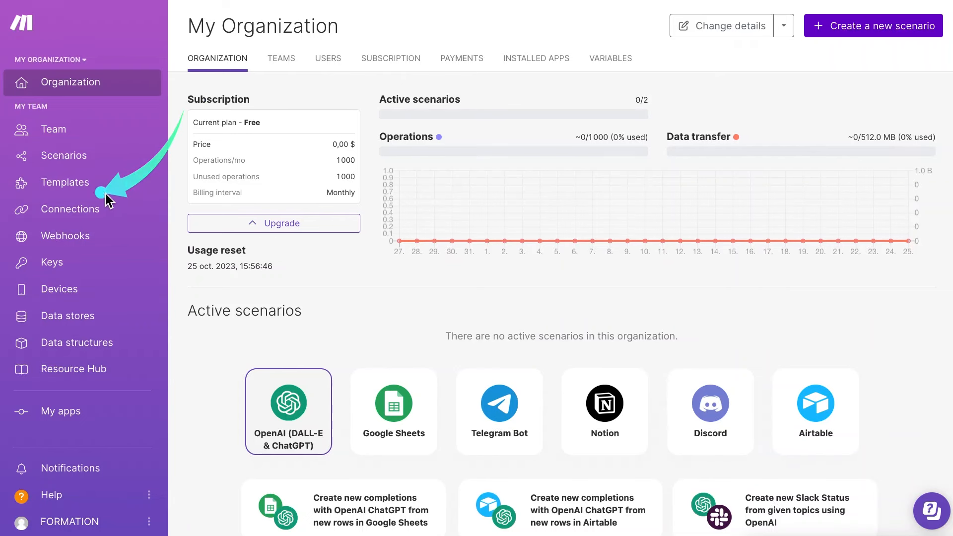
left_click_drag(160, 113, 129, 221)
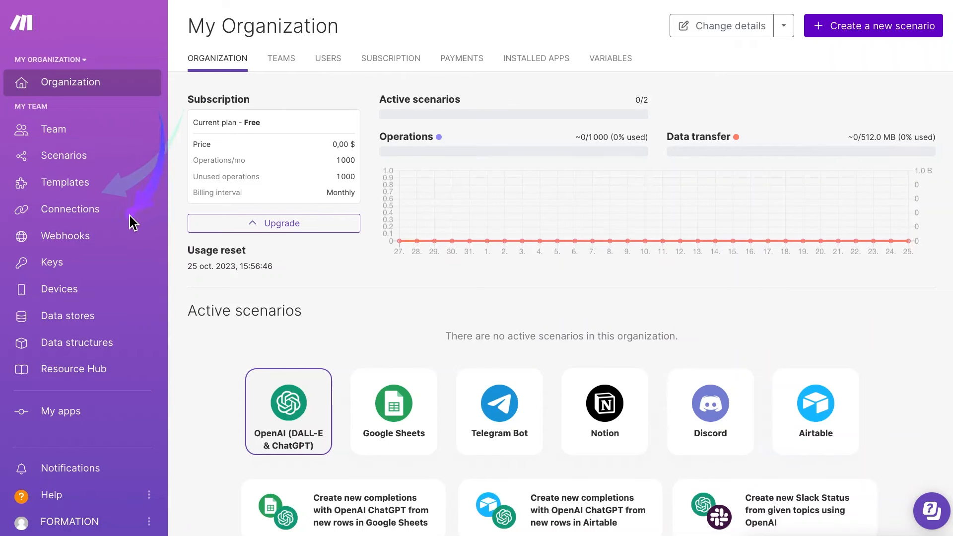
- Open the team's templates and look through the public template list
left_click(76, 189)
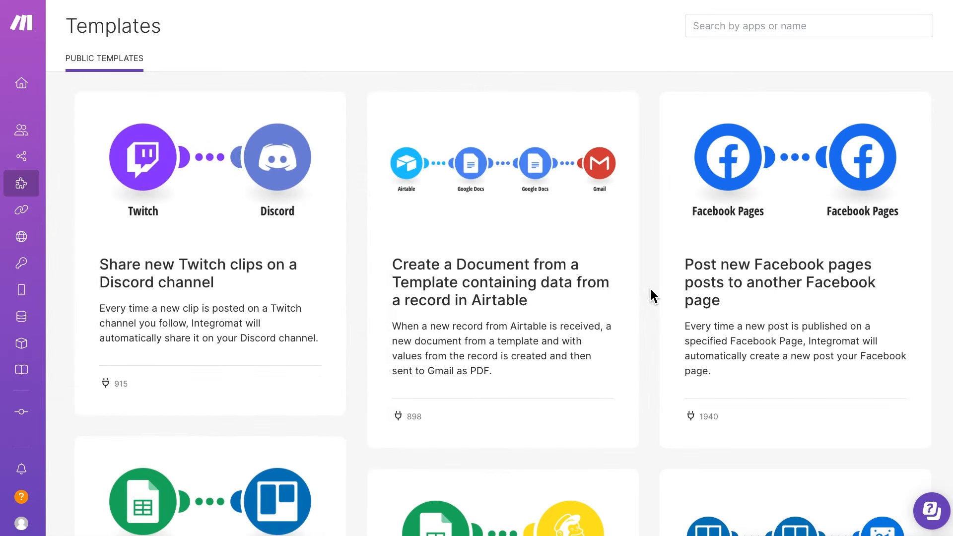
scroll(652, 296, "down", 2)
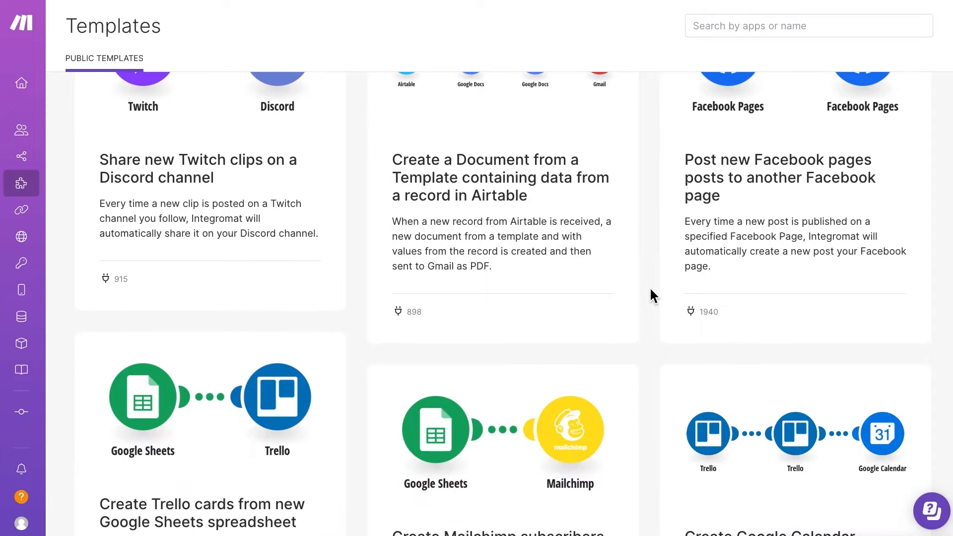
scroll(652, 296, "down", 5)
scroll(651, 297, "down", 15)
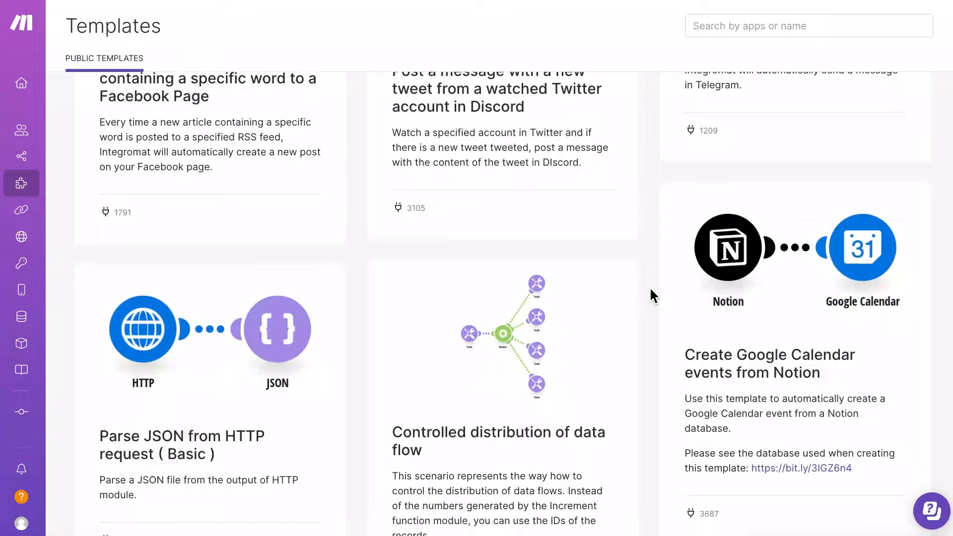
scroll(651, 297, "down", 5)
scroll(652, 297, "up", 15)
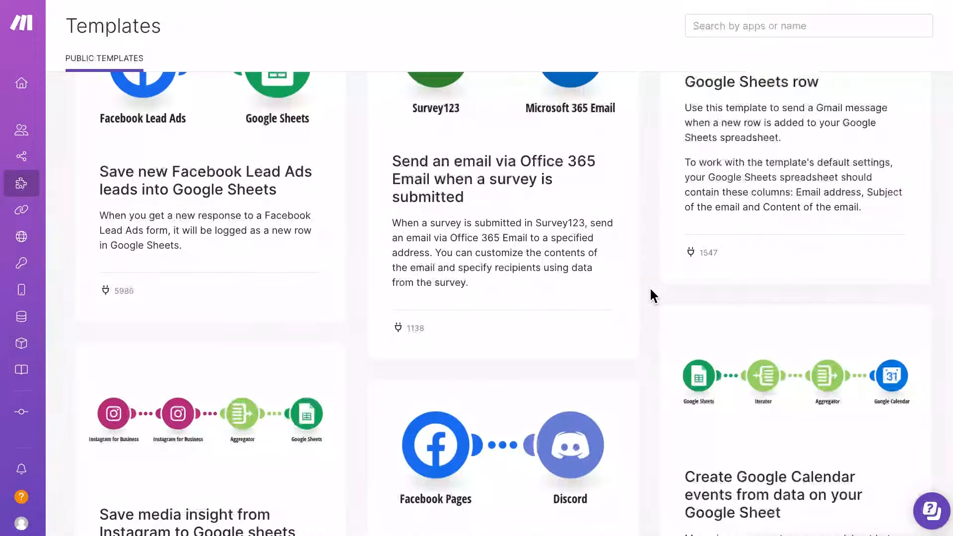
- Search the public templates for "insta", filter them by the Instagram app and look through the matching templates
left_click(720, 25)
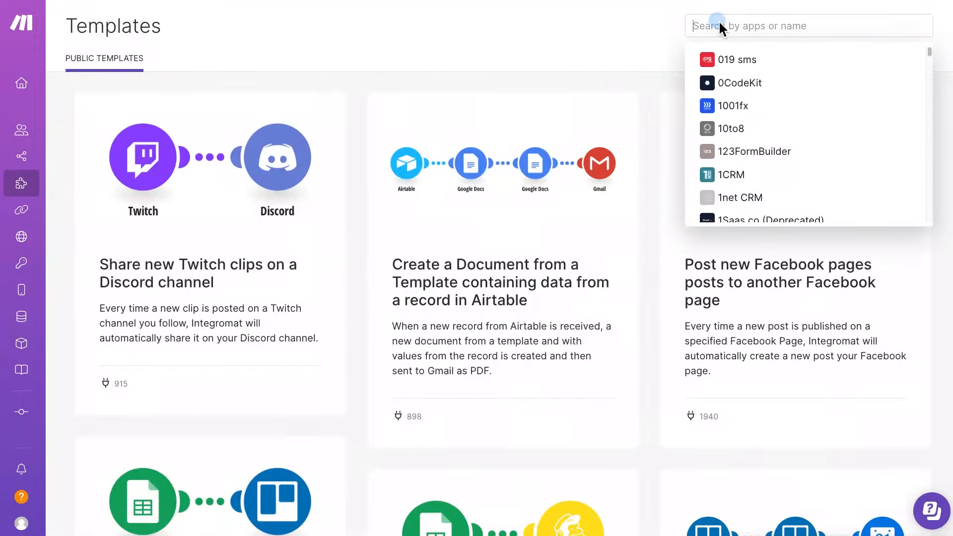
type("insta")
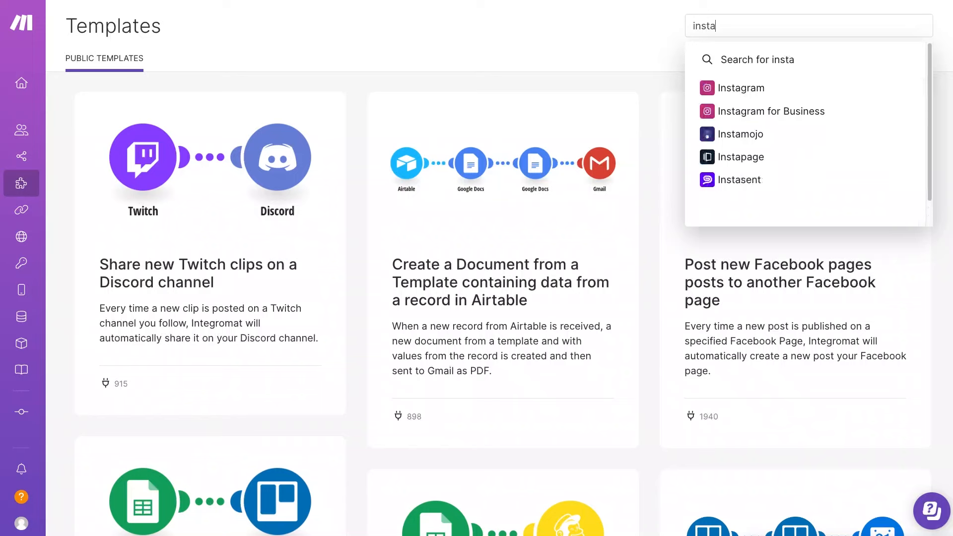
left_click(748, 87)
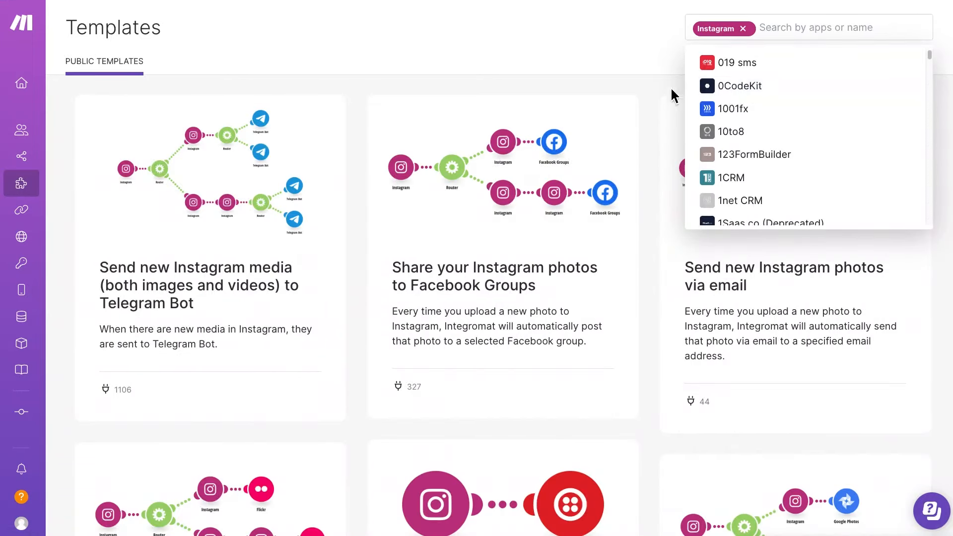
left_click(647, 88)
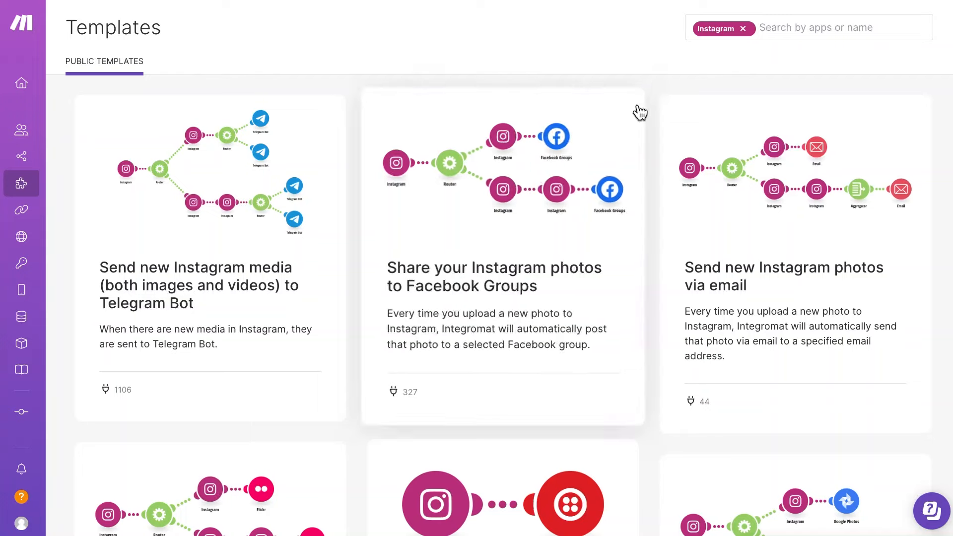
scroll(632, 113, "down", 5)
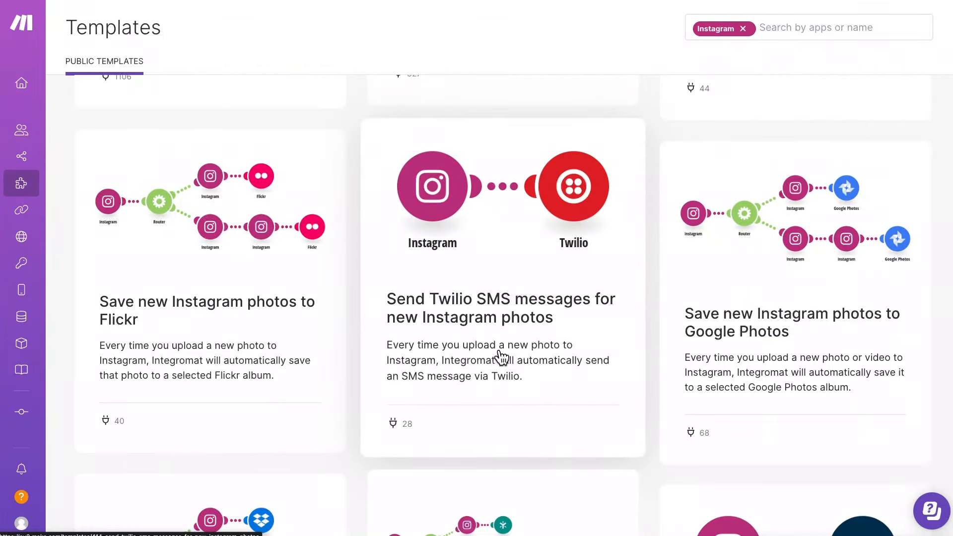
scroll(251, 340, "down", 1)
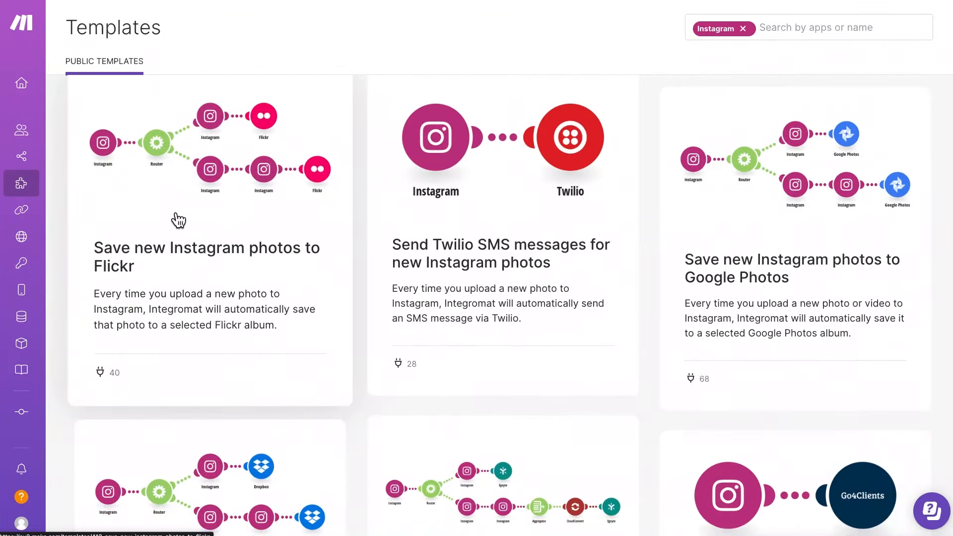
scroll(201, 279, "down", 3)
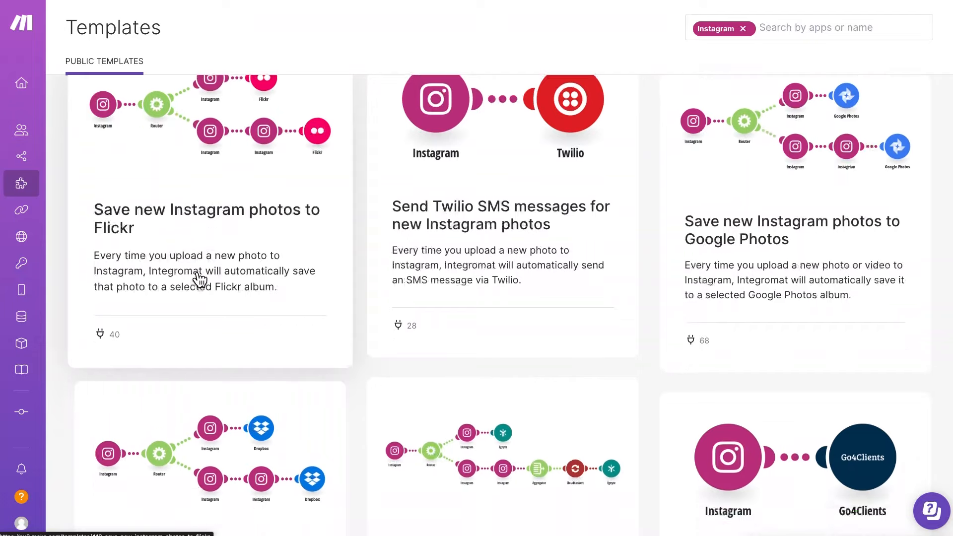
scroll(200, 280, "down", 3)
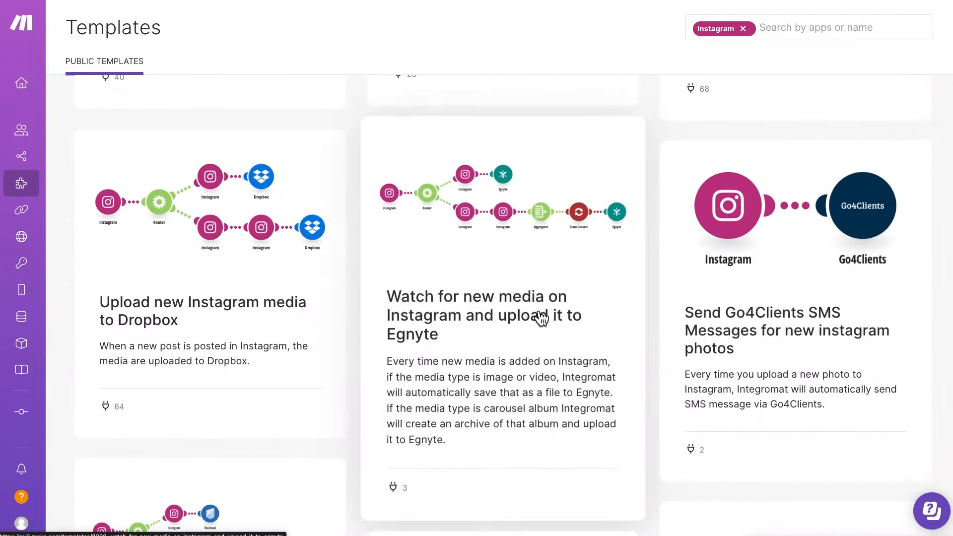
scroll(538, 320, "down", 4)
scroll(541, 319, "down", 8)
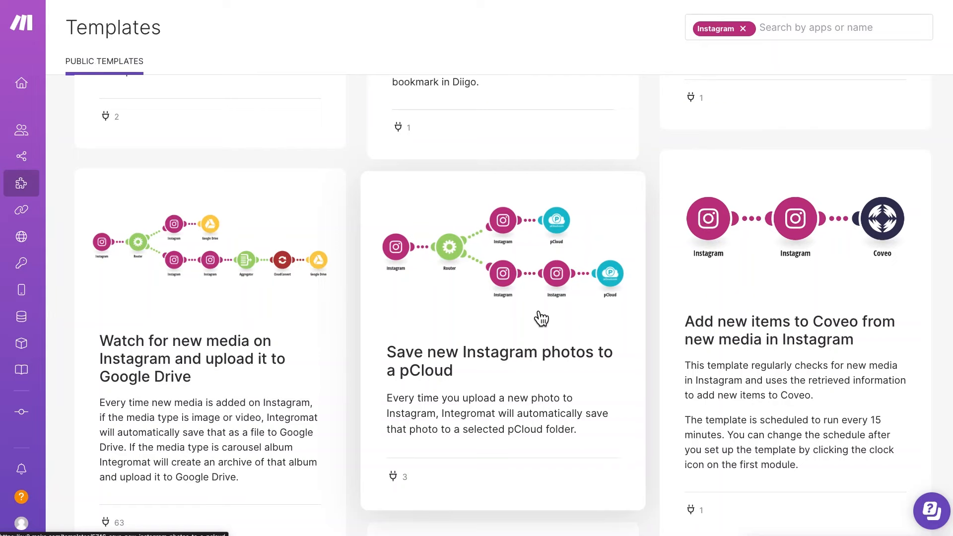
- Remove the Instagram filter from the template search and try filtering the templates by Facebook
left_click(742, 29)
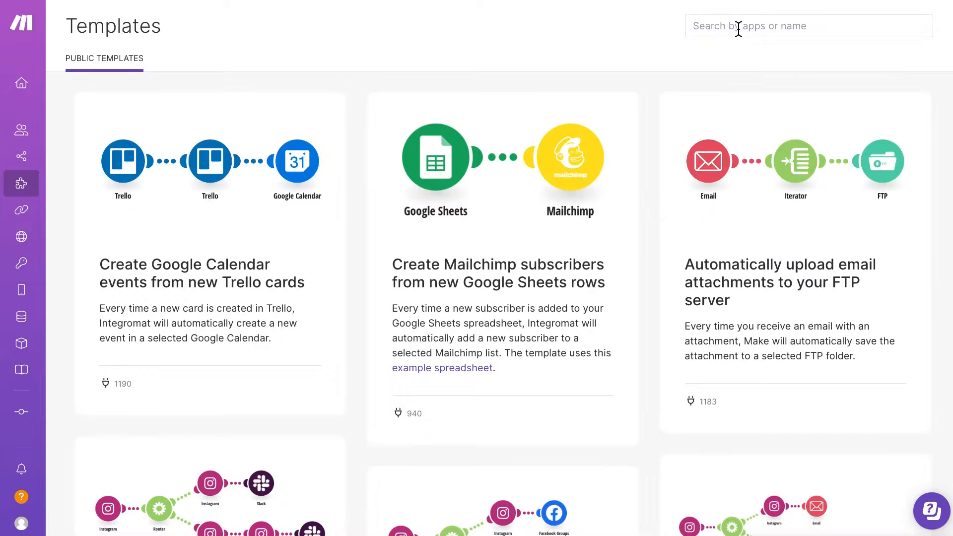
left_click(739, 28)
type("fr")
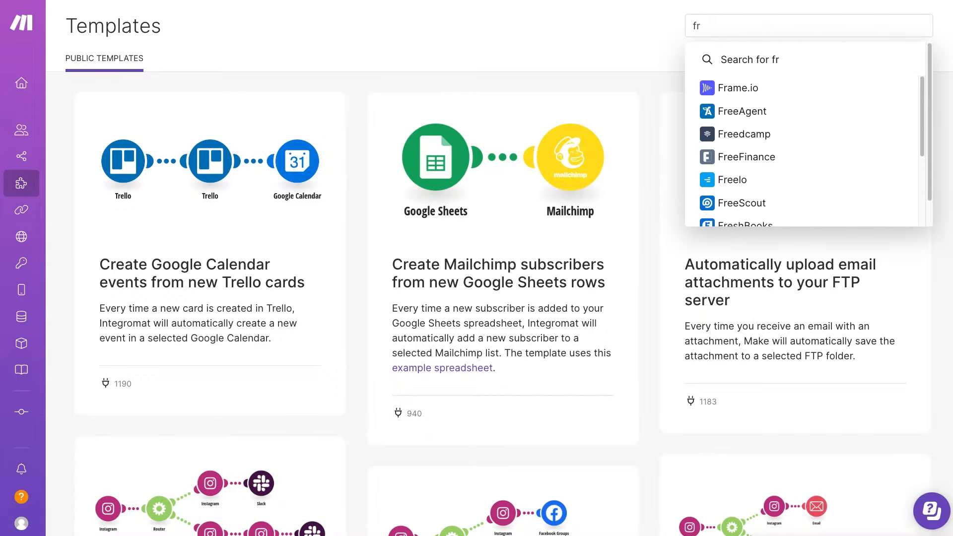
type("aceb")
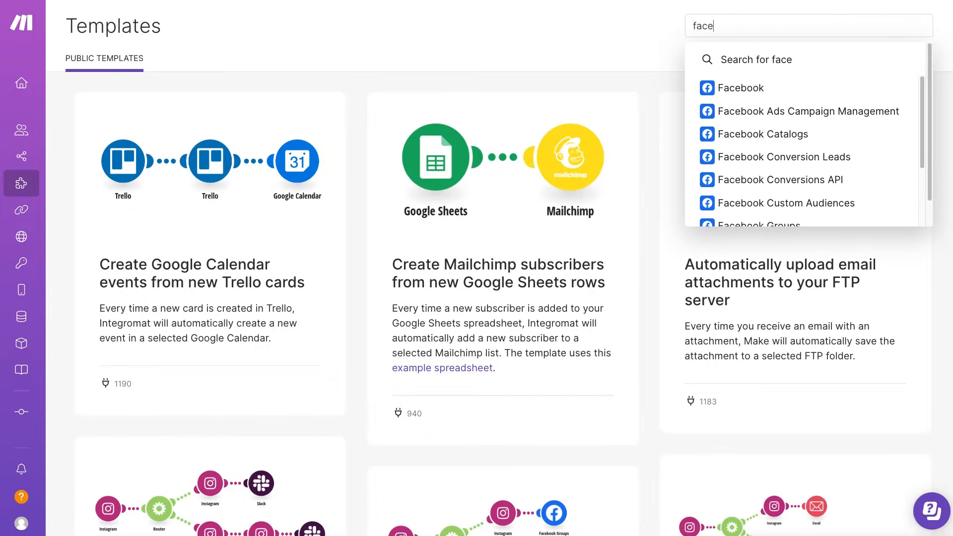
left_click(761, 94)
key("BackSpace")
left_click(614, 91)
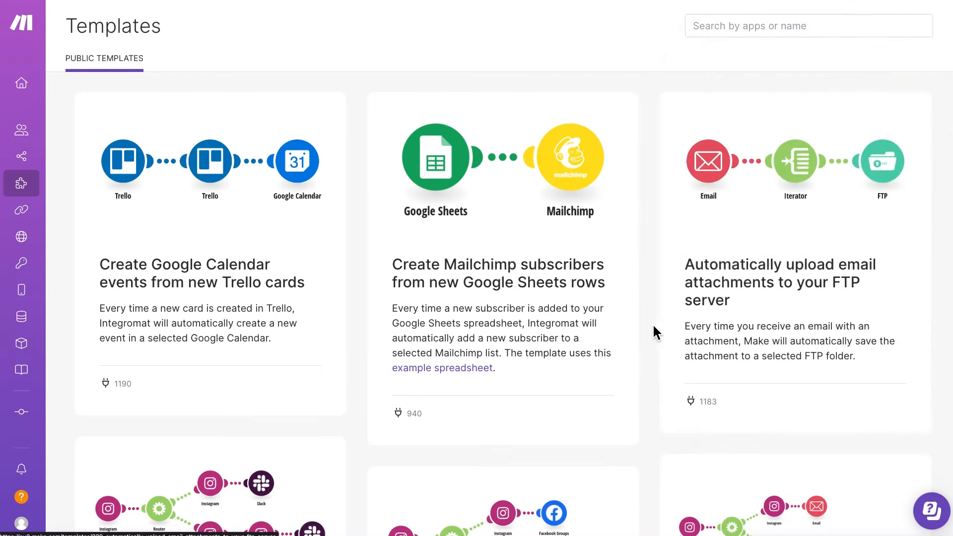
- Filter the templates by Google Analytics and open the one adding new reports to a Google Sheet and ClickUp as tasks
left_click(716, 27)
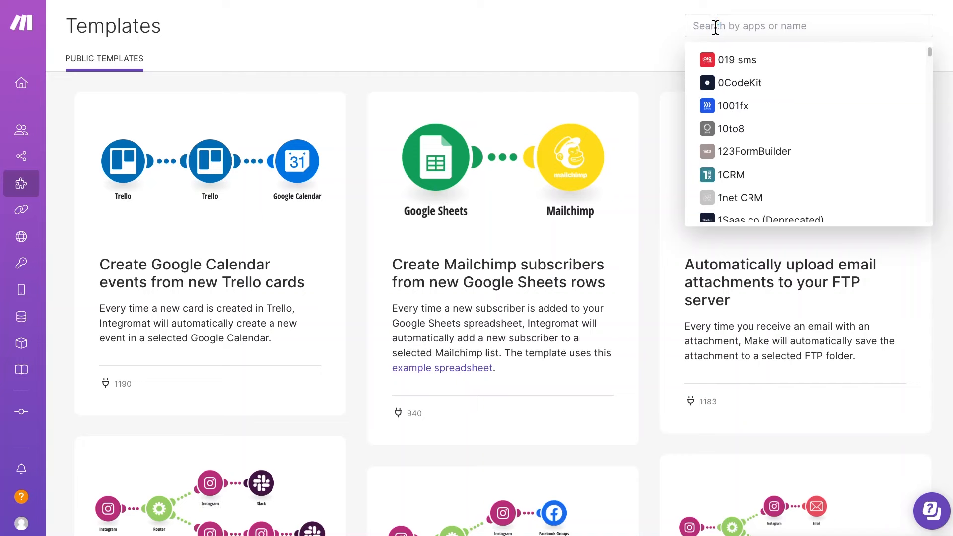
type("google")
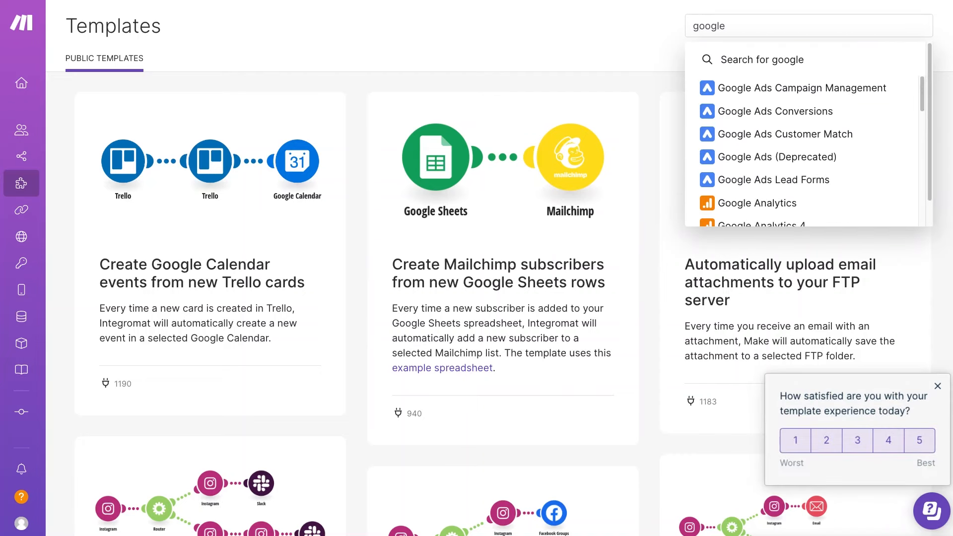
left_click(754, 203)
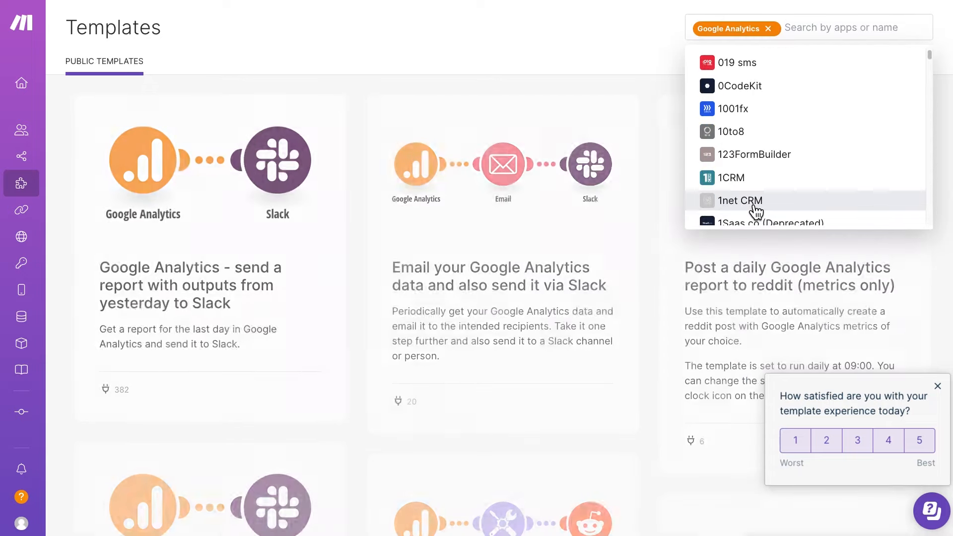
left_click(571, 86)
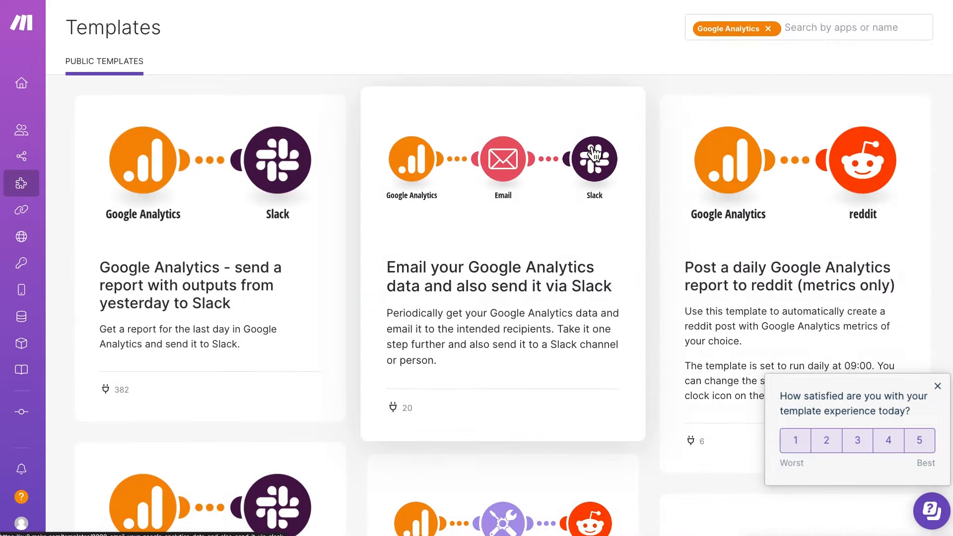
scroll(883, 238, "down", 1)
scroll(630, 314, "down", 3)
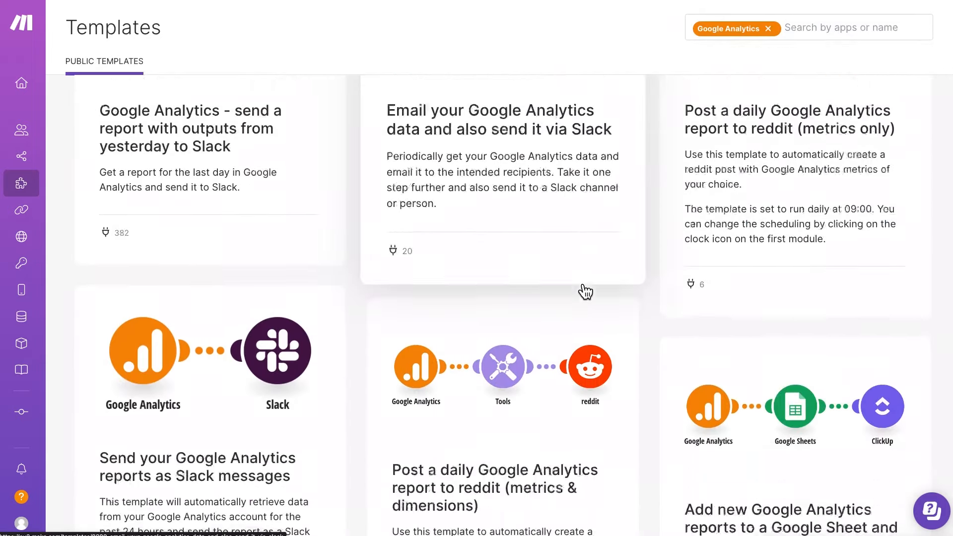
left_click(823, 412)
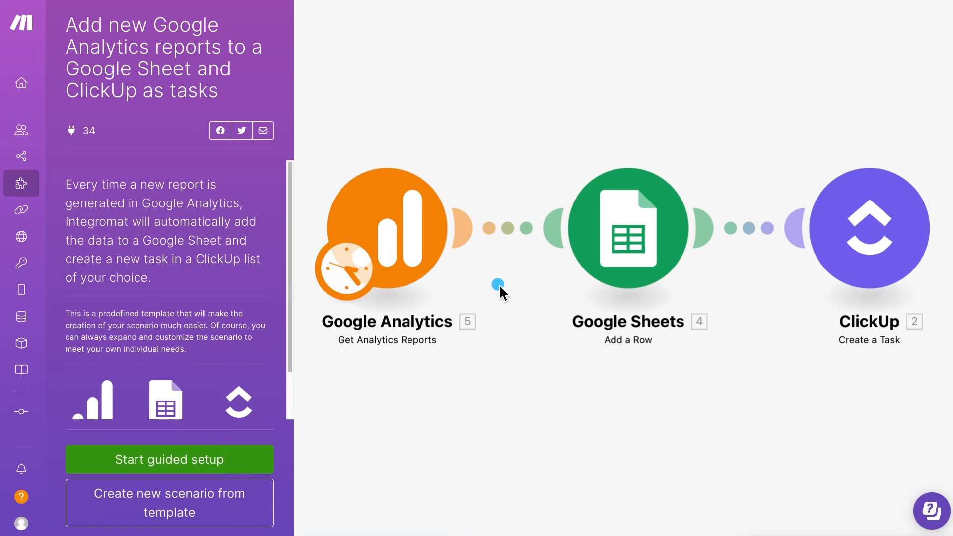
- Return from the template's details to the full public template list and browse further templates
left_click(26, 188)
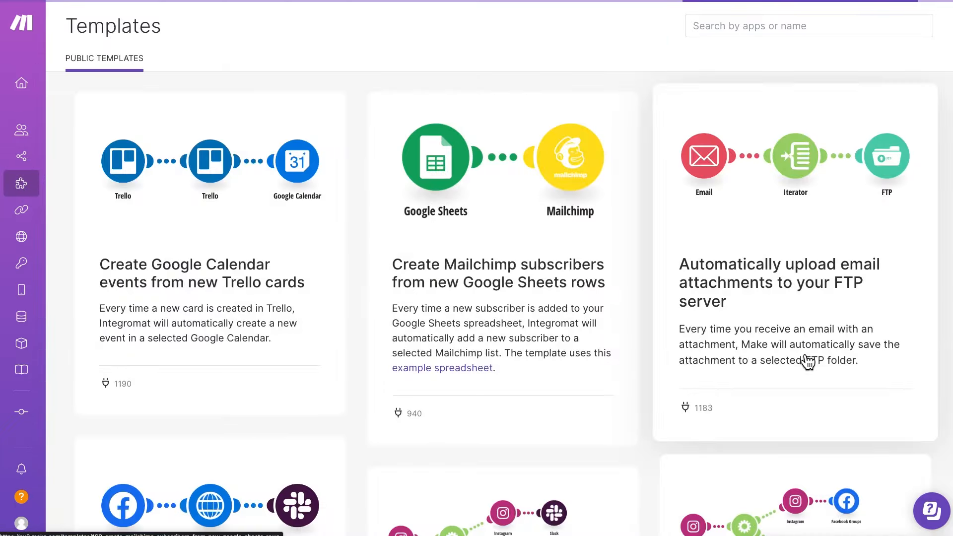
scroll(808, 362, "down", 20)
scroll(808, 365, "down", 10)
scroll(809, 364, "down", 5)
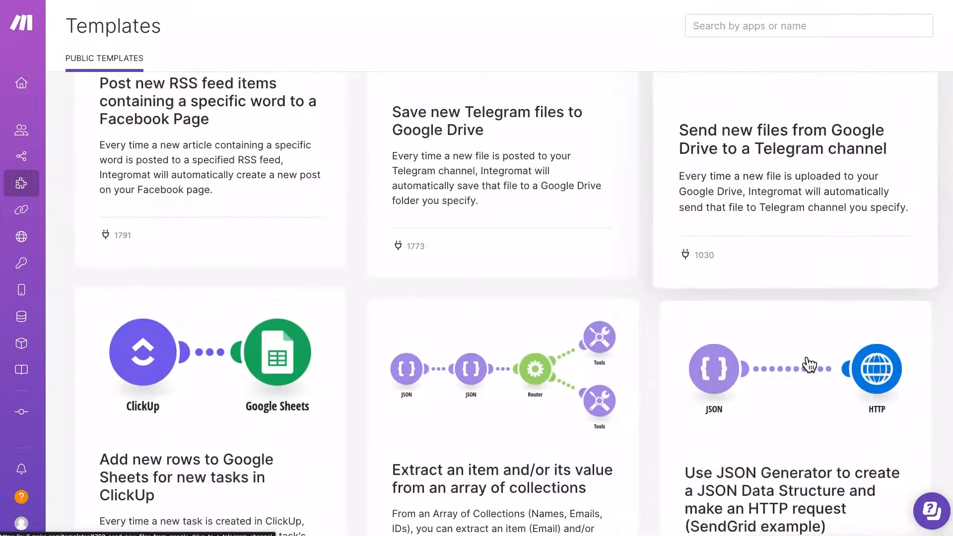
scroll(809, 365, "down", 3)
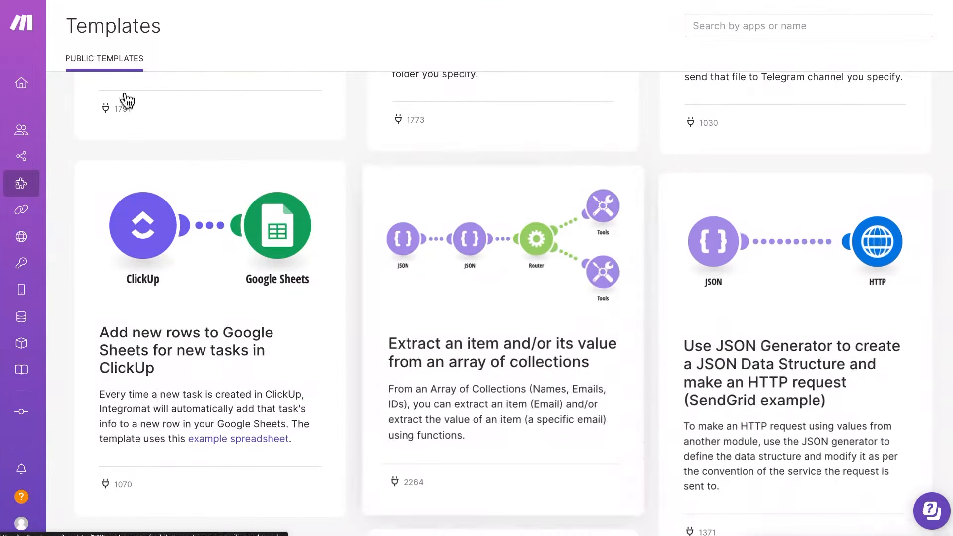
- Go back to the organization overview and open the team's connections
left_click(20, 83)
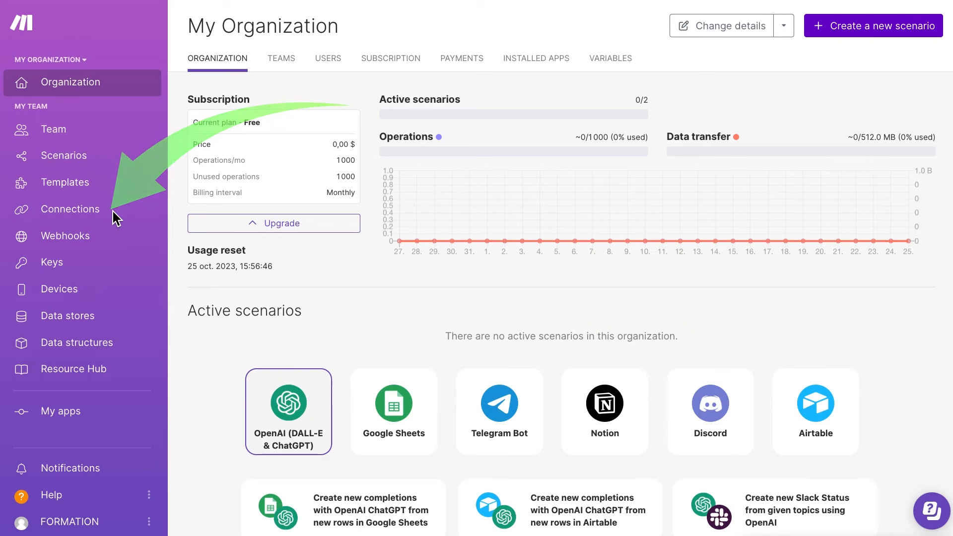
left_click(88, 210)
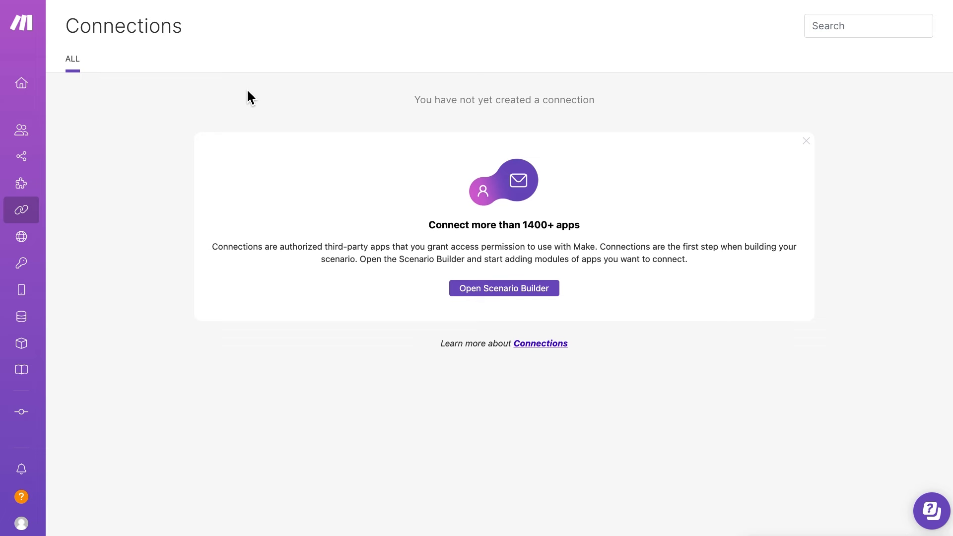
- Open the team's webhooks page and read what it says about triggering scenarios
mouse_move(43, 245)
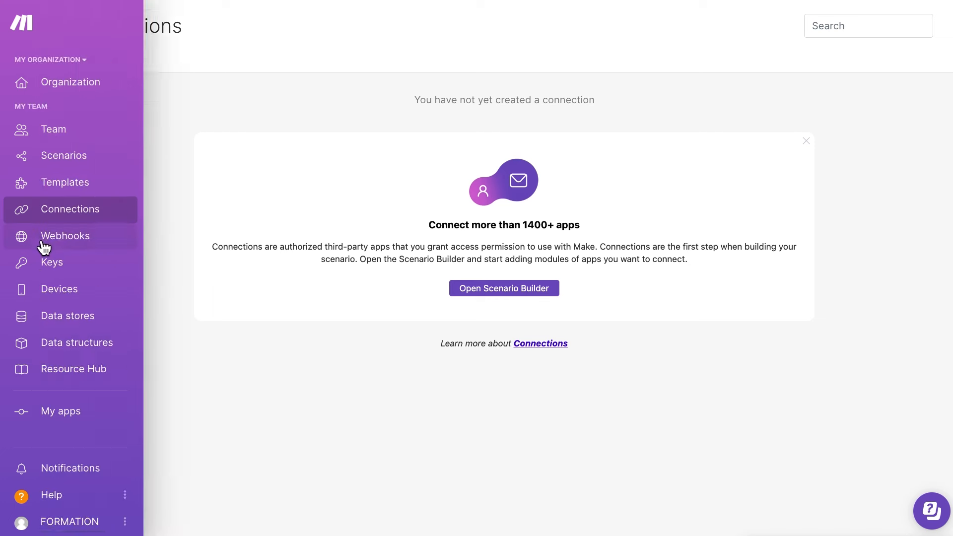
left_click(40, 244)
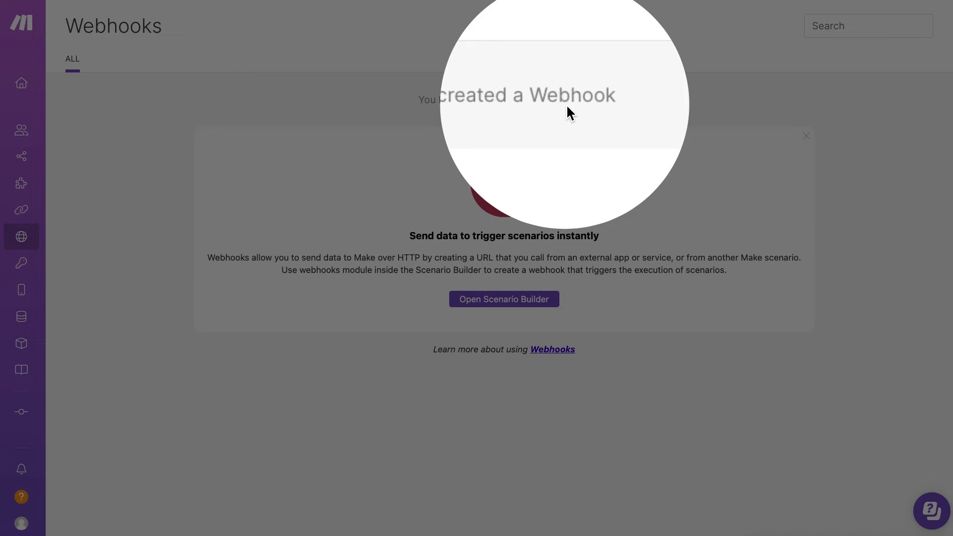
left_click(566, 103)
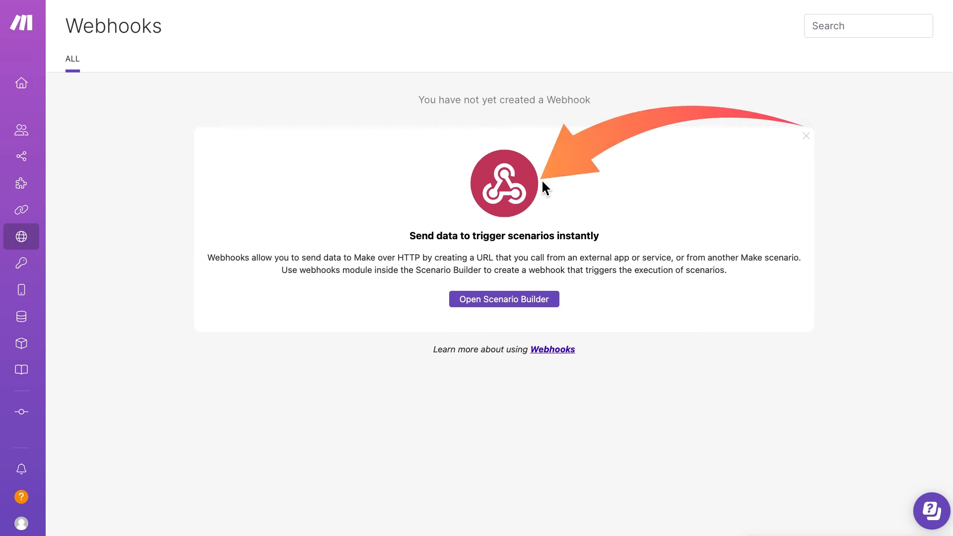
- Open the team's Keys page for managing public and private keys
right_click(29, 264)
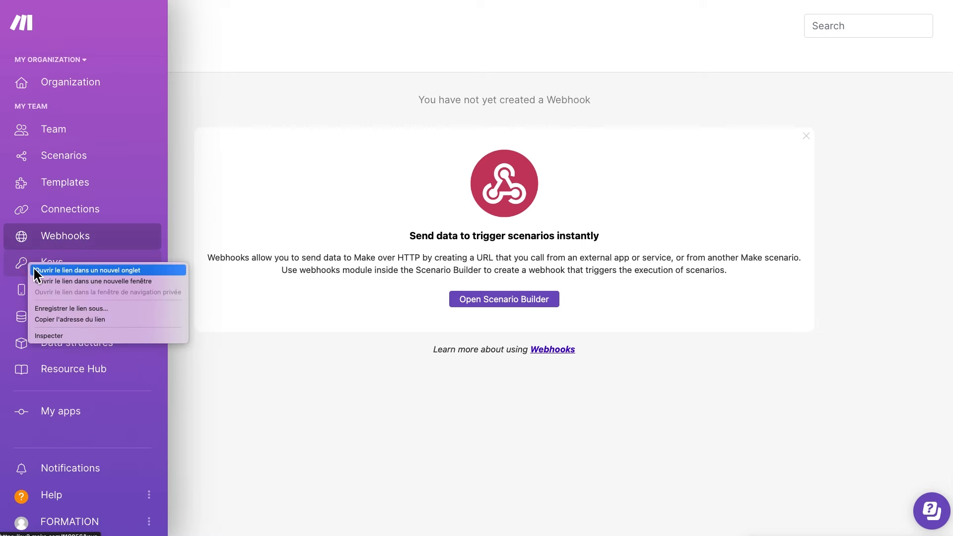
left_click(36, 272)
left_click(36, 269)
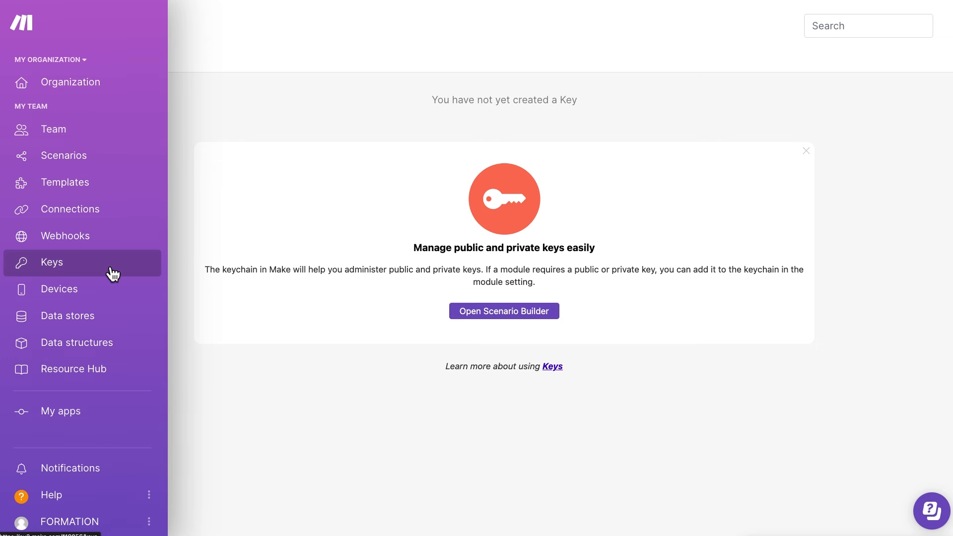
- View the team's Devices page, followed by its Data stores page
left_click(90, 299)
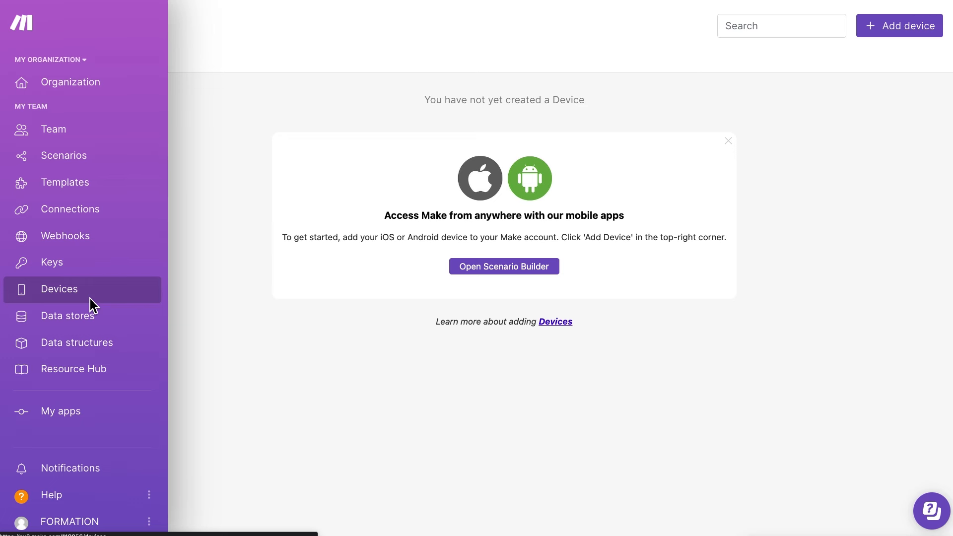
left_click(85, 322)
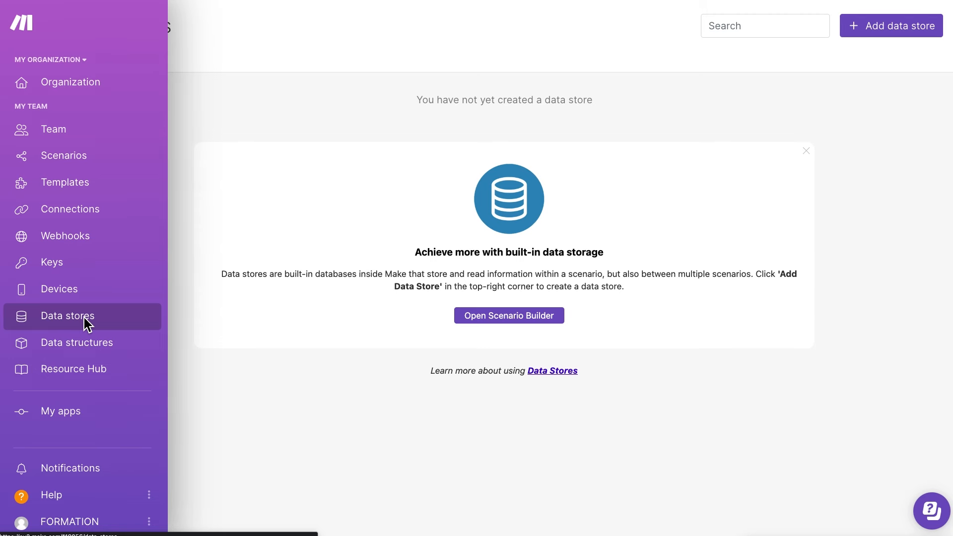
- Open the Data structures page and examine the JSON, XML and CSV formats it mentions
left_click(82, 353)
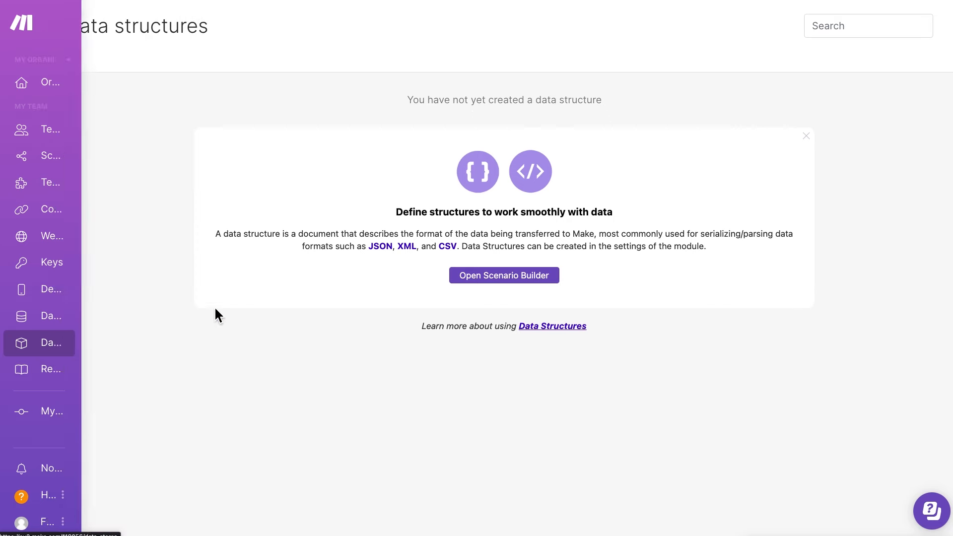
left_click(390, 247)
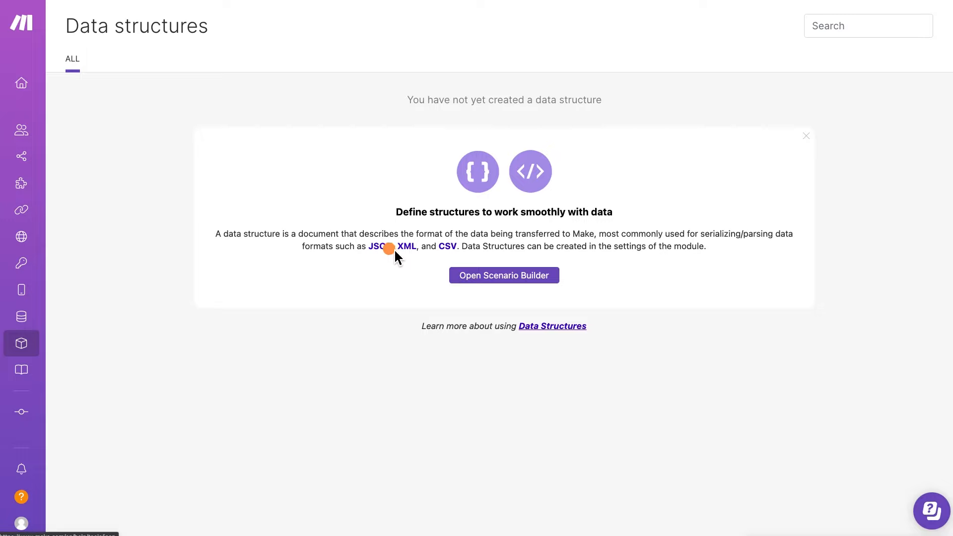
left_click(407, 248)
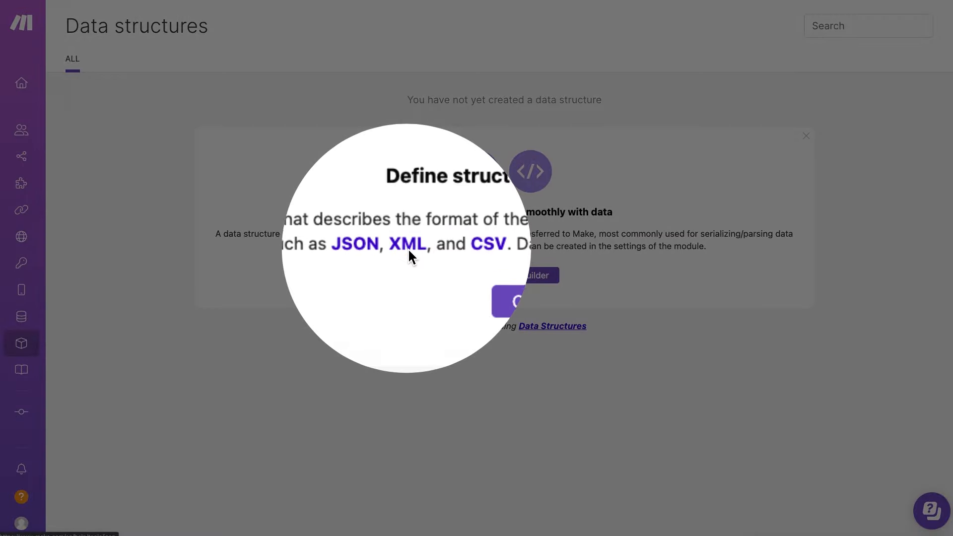
left_click(440, 247)
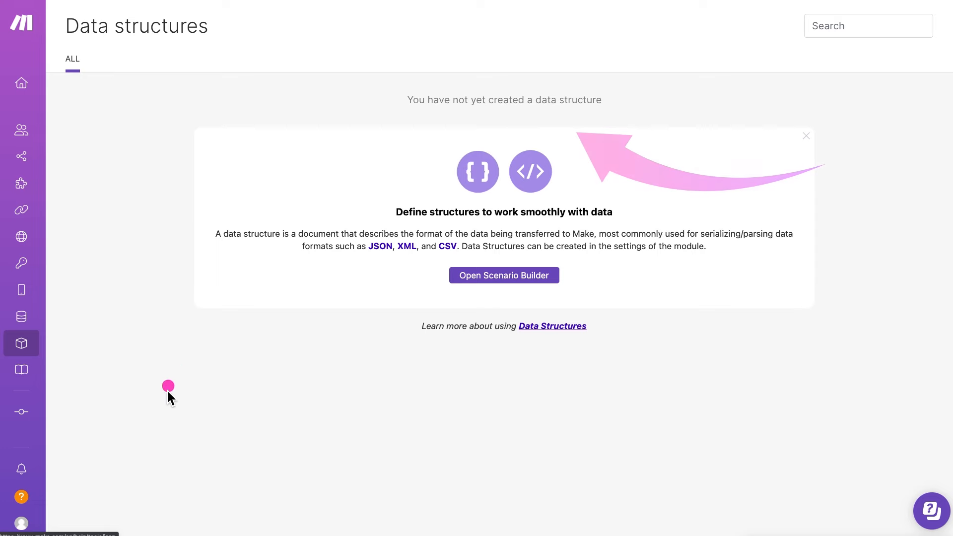
- Open the Resource Hub and look through its tutorials, recommended templates, articles, webinar recordings and links
mouse_move(23, 377)
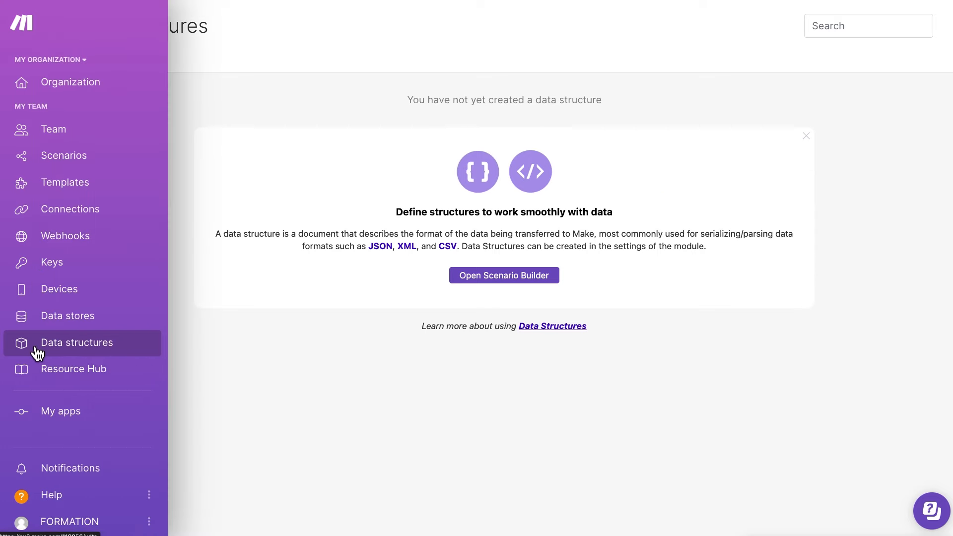
left_click(92, 383)
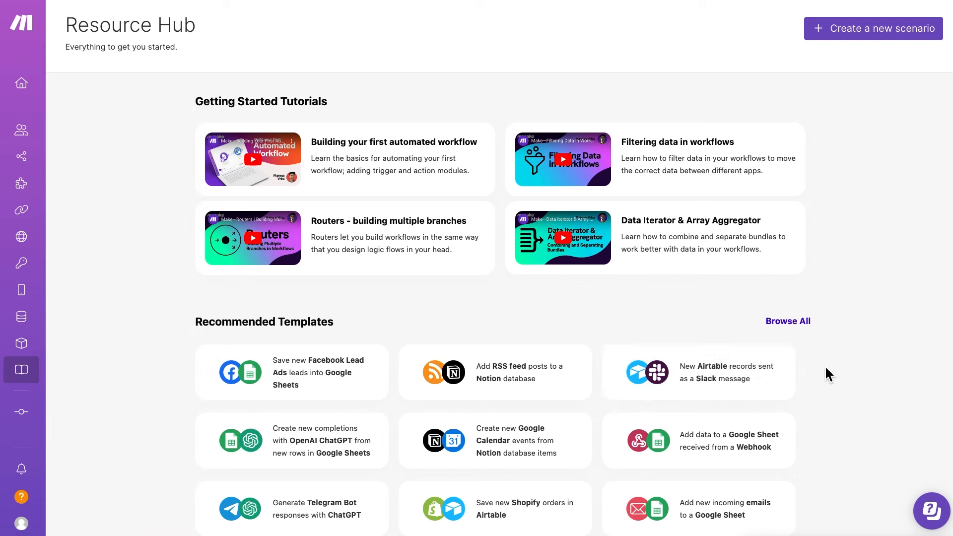
scroll(887, 375, "down", 3)
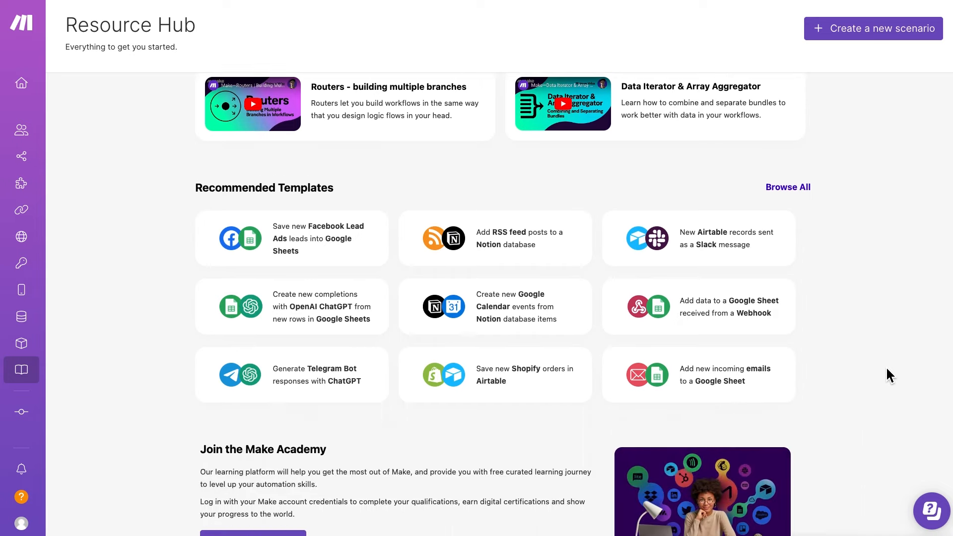
scroll(887, 375, "down", 2)
scroll(887, 370, "down", 7)
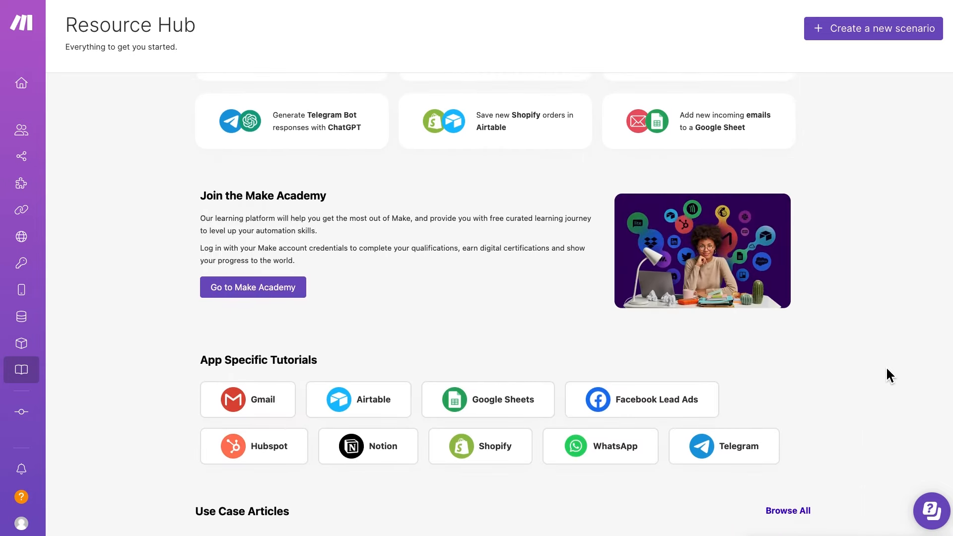
scroll(887, 375, "down", 3)
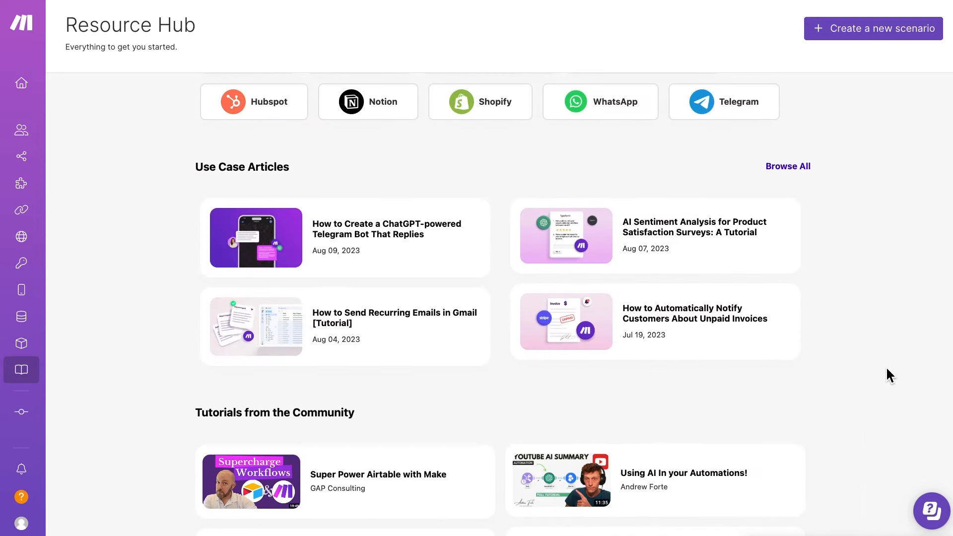
scroll(887, 375, "down", 2)
scroll(887, 370, "down", 4)
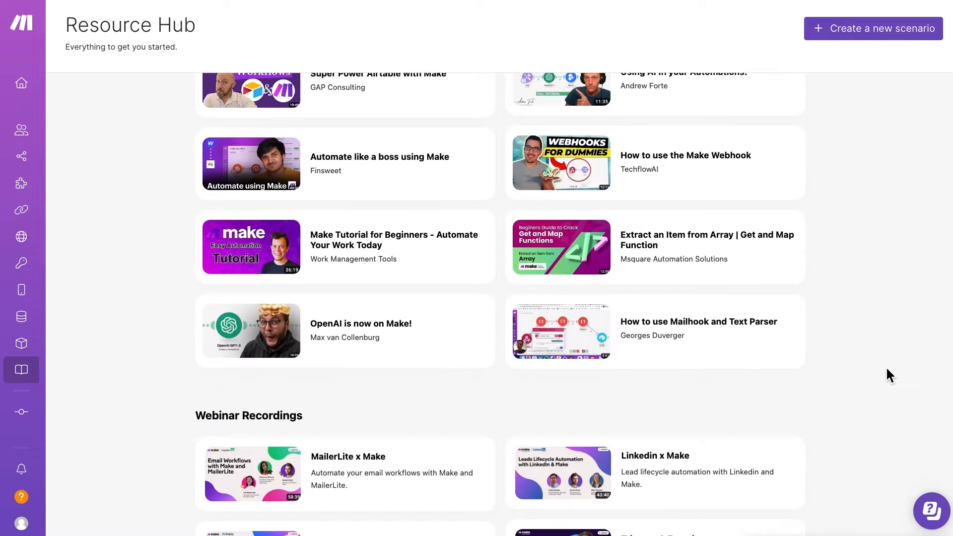
scroll(887, 370, "down", 2)
scroll(883, 369, "down", 2)
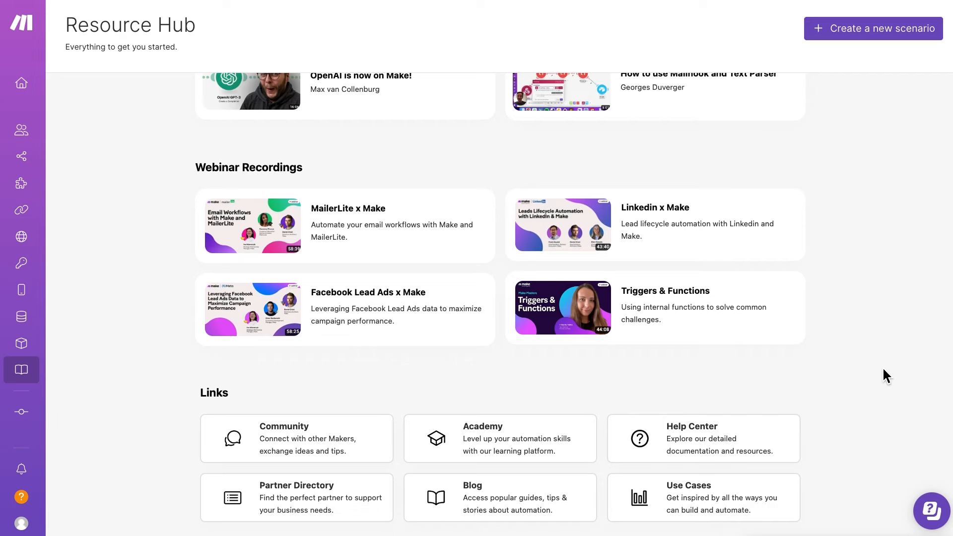
scroll(882, 369, "up", 15)
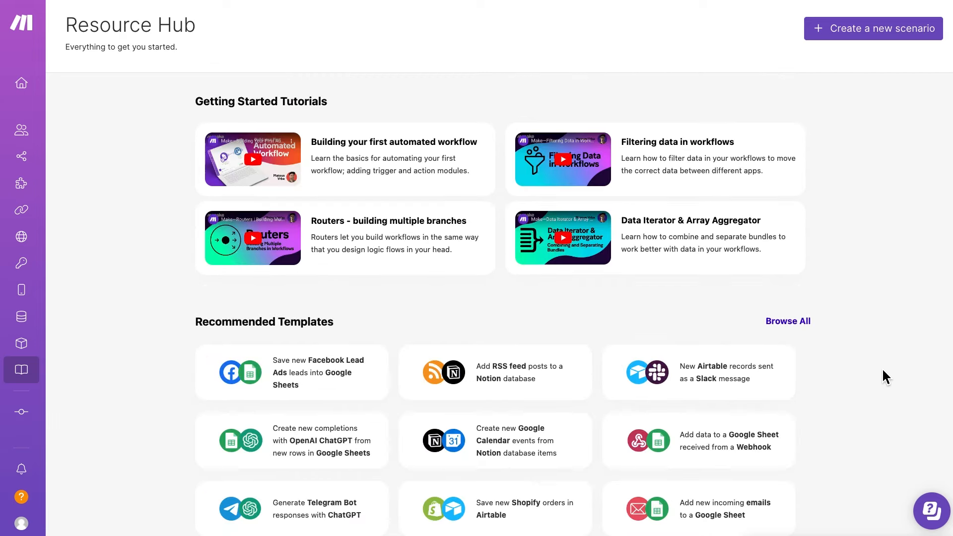
- Check the resources offered in the Discover help widget, close it and return to the organization overview
left_click(931, 514)
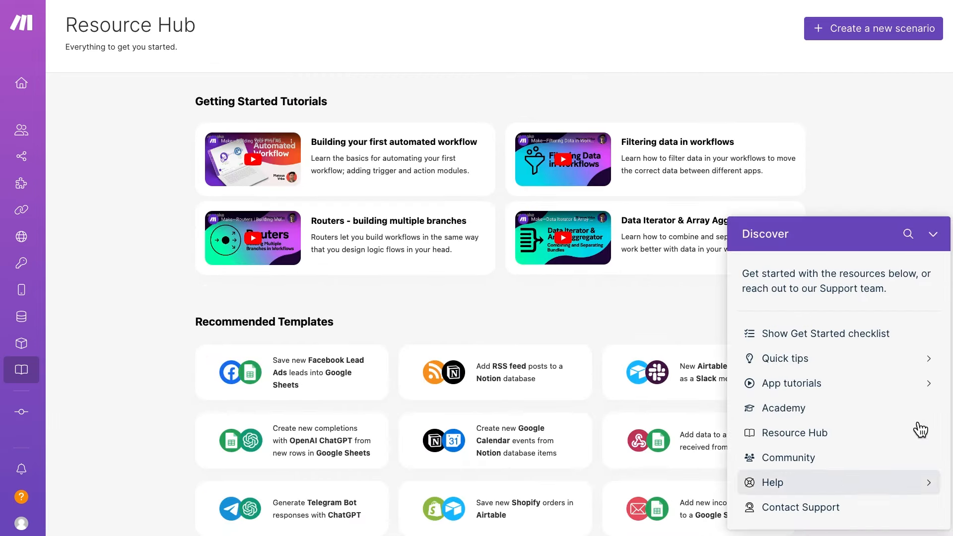
left_click(932, 234)
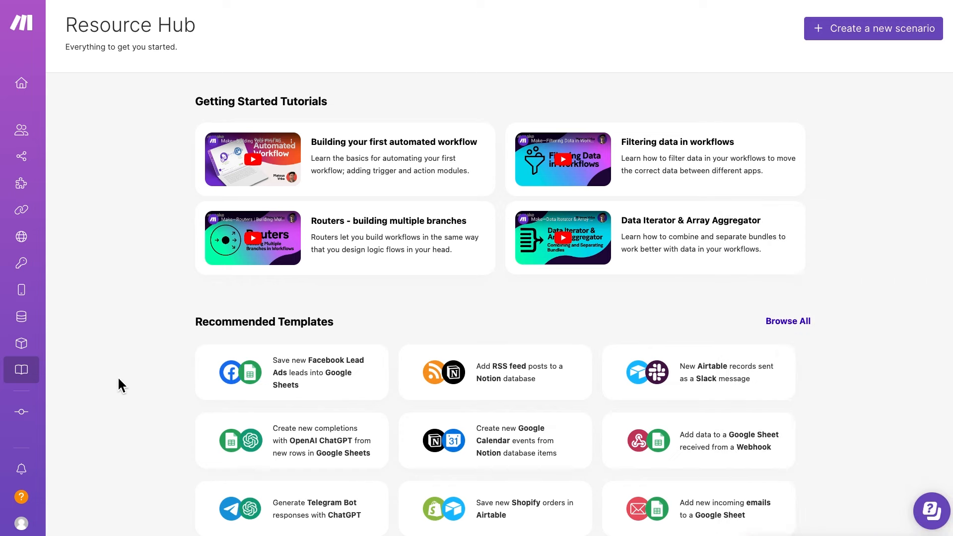
mouse_move(52, 204)
left_click(80, 91)
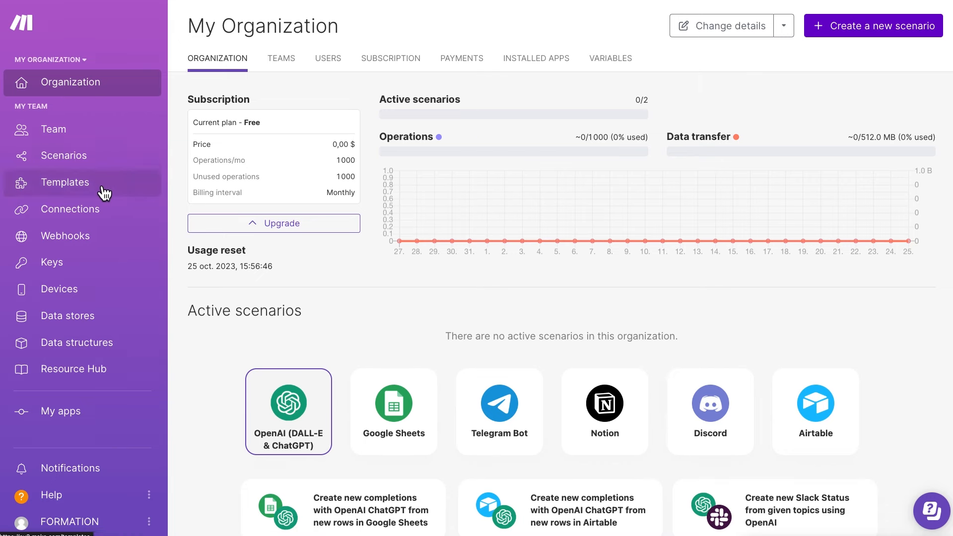
- Open the team's scenarios page showing all scenarios and their folders
left_click(102, 157)
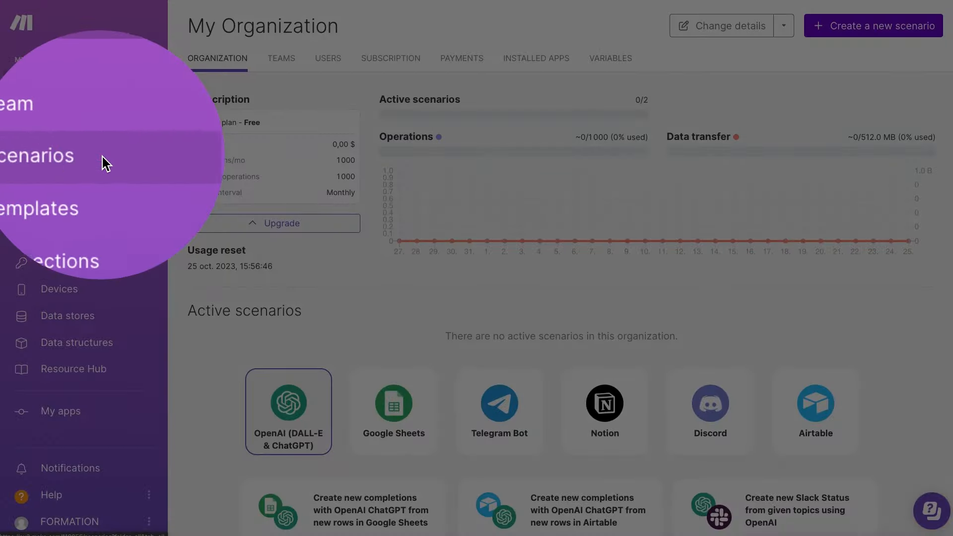
left_click(30, 160)
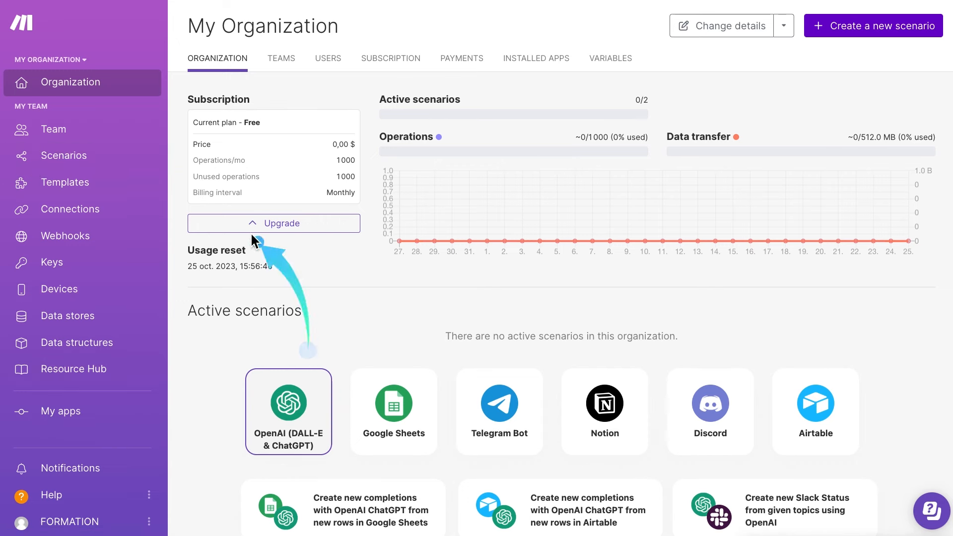
left_click(74, 164)
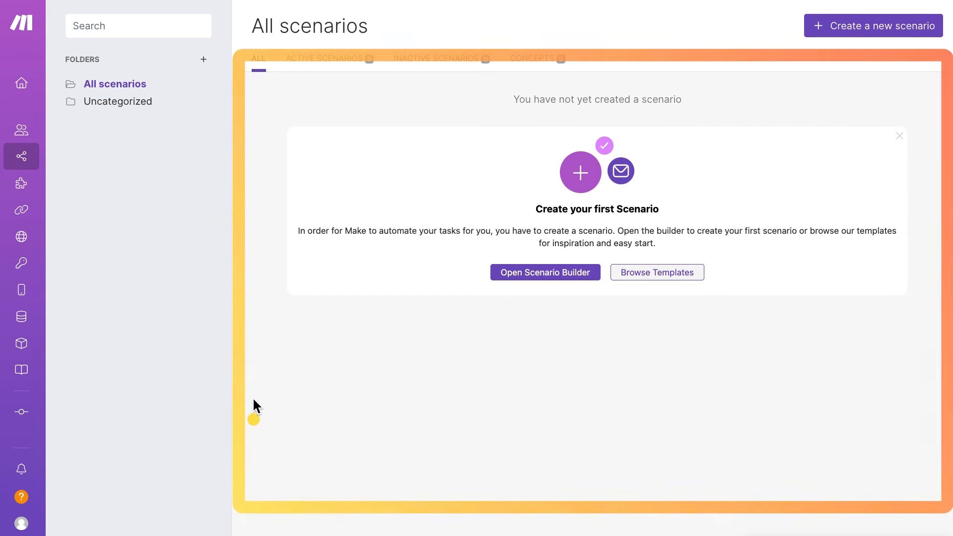
mouse_move(52, 55)
left_mouse_down()
mouse_move(198, 205)
mouse_move(231, 287)
left_mouse_up()
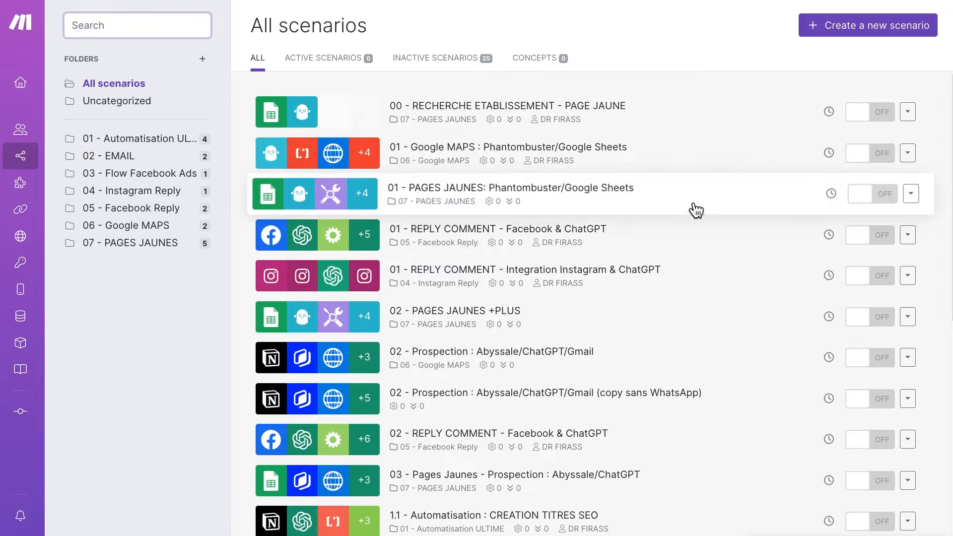
- Browse the full list of existing scenarios and examine the first entries
scroll(696, 208, "down", 3)
scroll(695, 211, "down", 10)
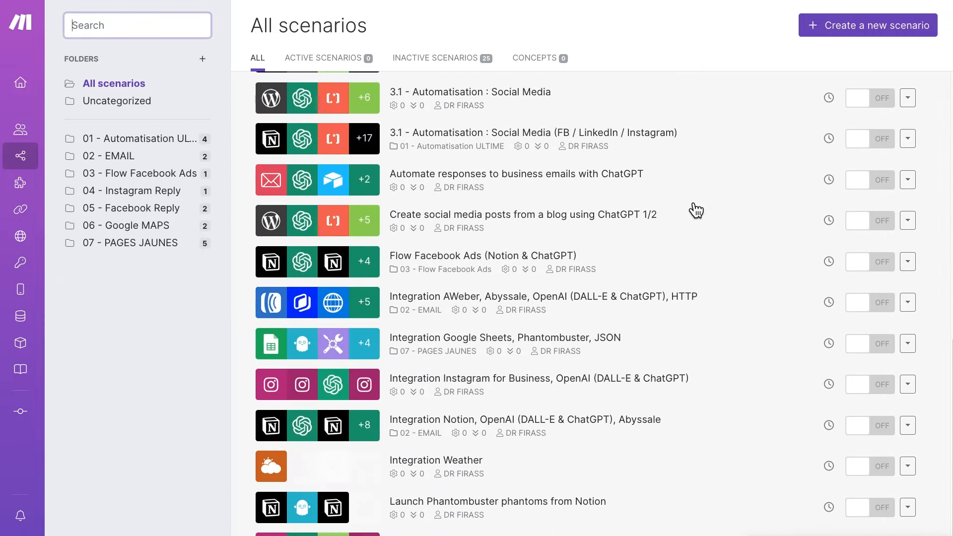
scroll(695, 211, "up", 13)
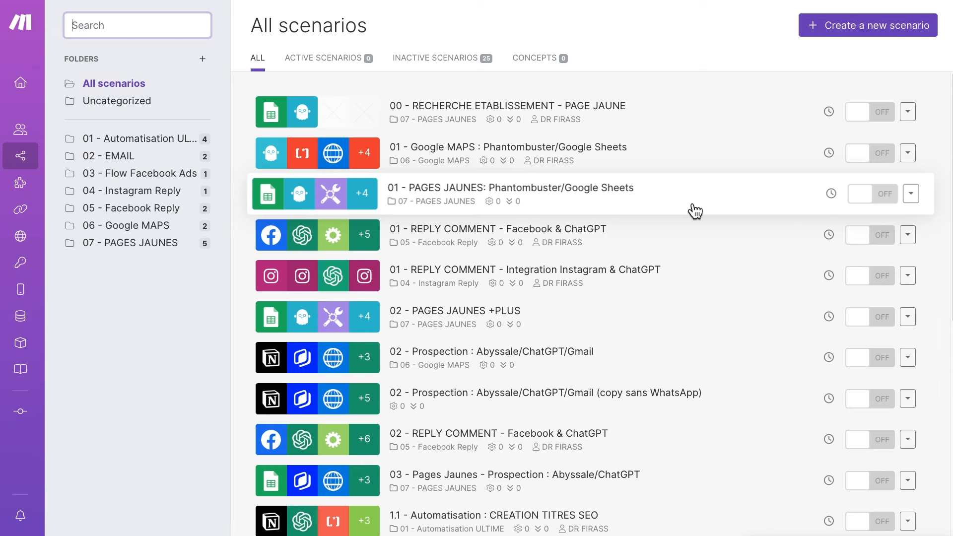
key("ctrl+a")
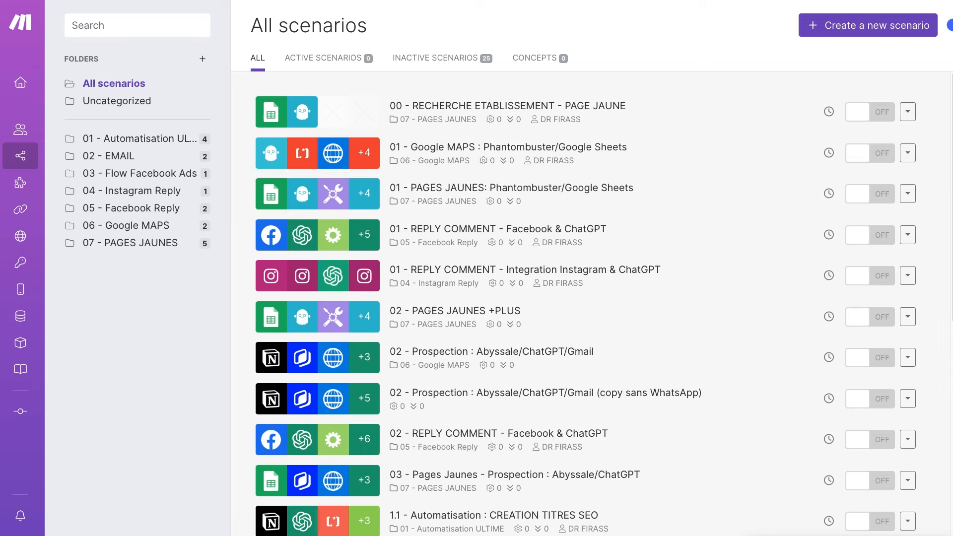
mouse_move(942, 80)
left_mouse_down()
mouse_move(657, 171)
mouse_move(324, 135)
mouse_move(274, 147)
mouse_move(252, 139)
left_mouse_up()
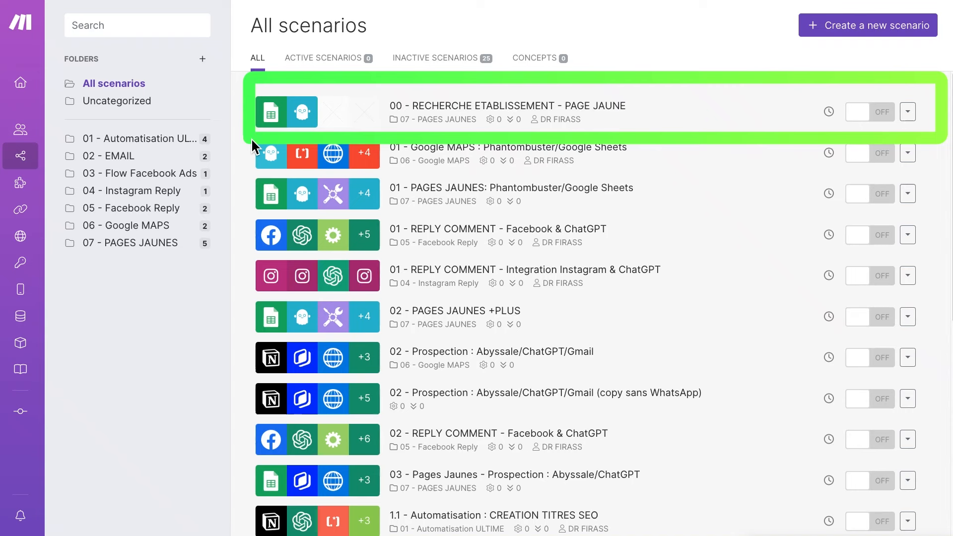
mouse_move(244, 130)
left_mouse_down()
mouse_move(284, 150)
mouse_move(909, 177)
mouse_move(938, 171)
mouse_move(924, 158)
left_mouse_up()
- View the folders the "01 - Google MAPS : Phantombuster/Google Sheets" scenario can be moved to, and close the dialog without moving it
left_click(908, 153)
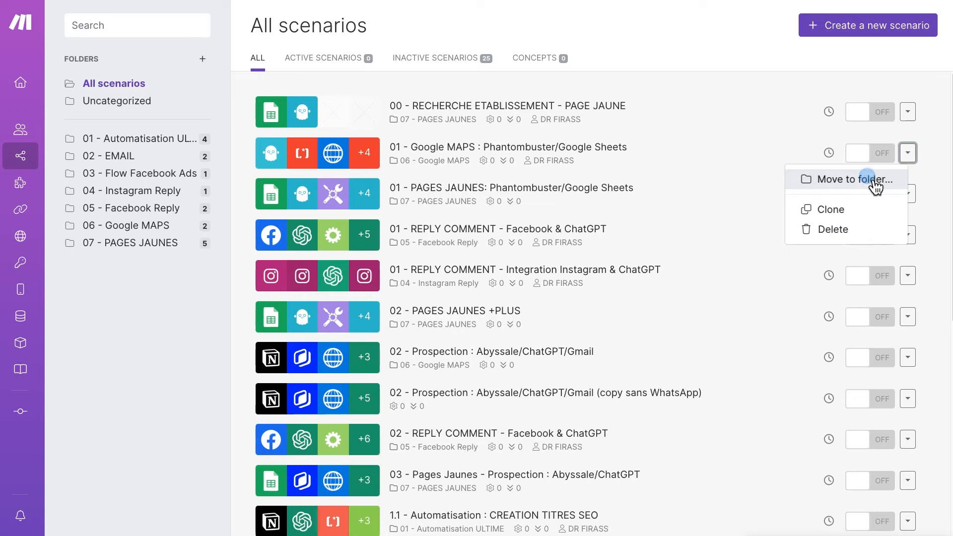
left_click(872, 181)
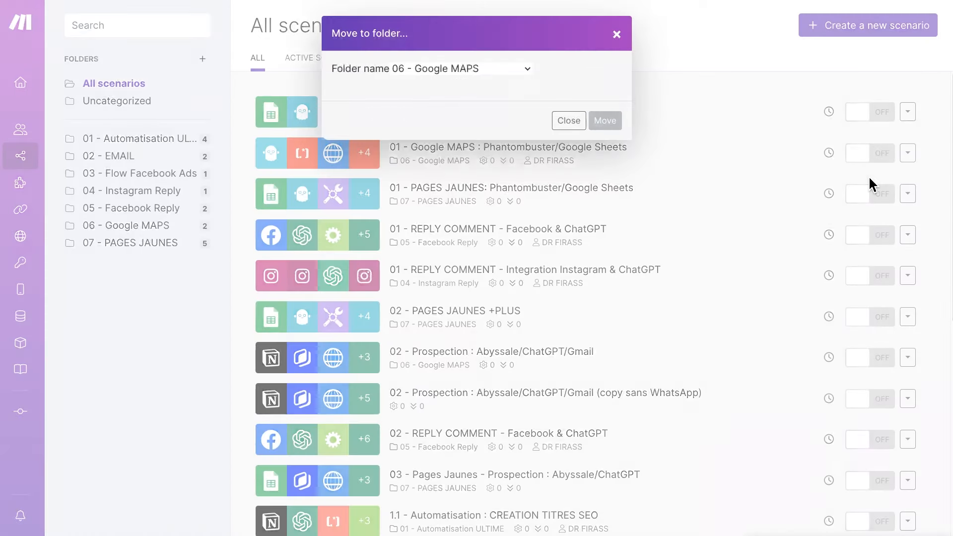
left_click(528, 71)
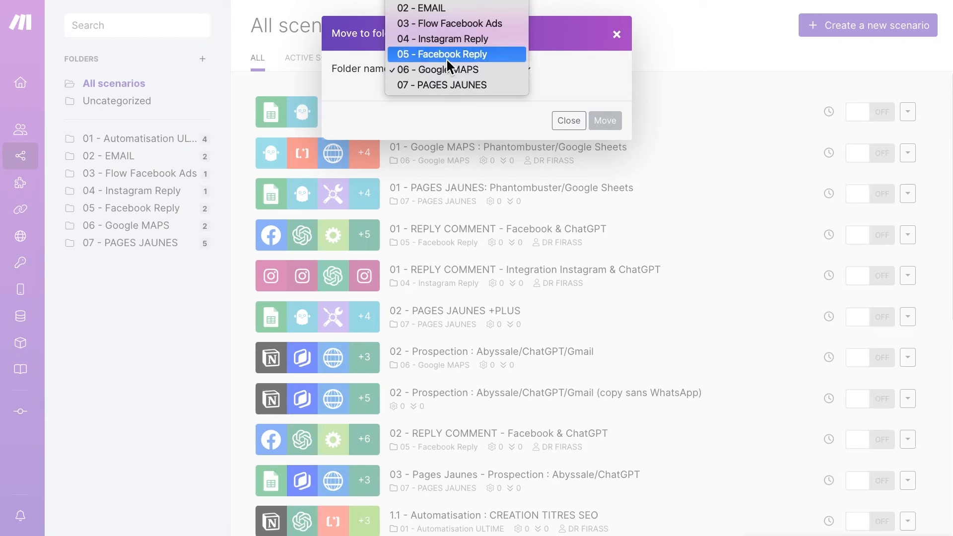
left_click(574, 125)
left_click(571, 125)
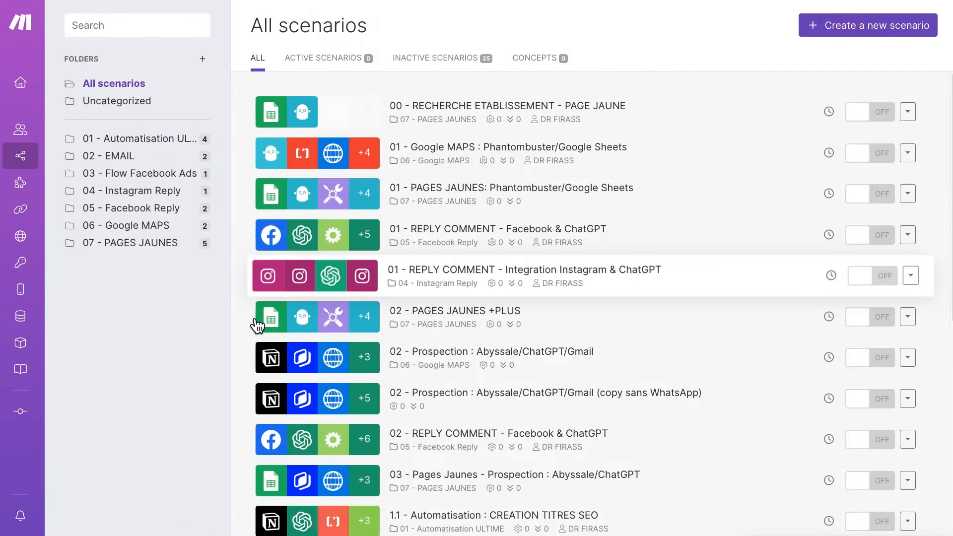
left_click_drag(48, 105, 210, 268)
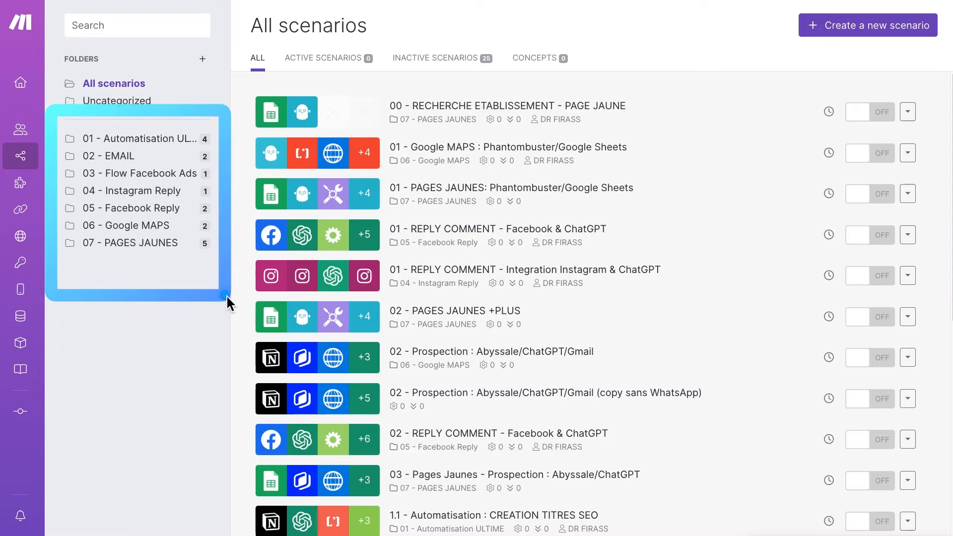
- Open the "01 - Automatisation ULTIME" folder to list the scenarios it contains
key("ctrl+z")
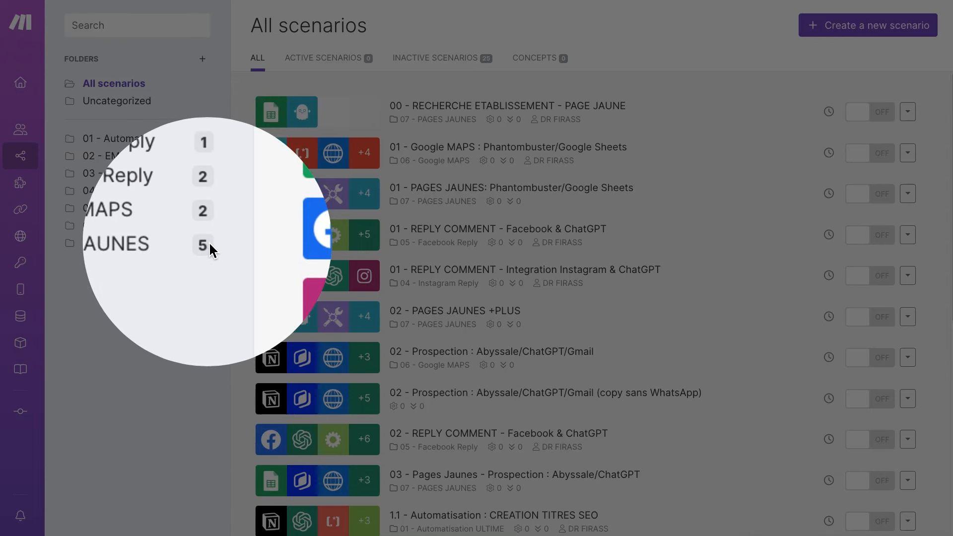
left_click(210, 226)
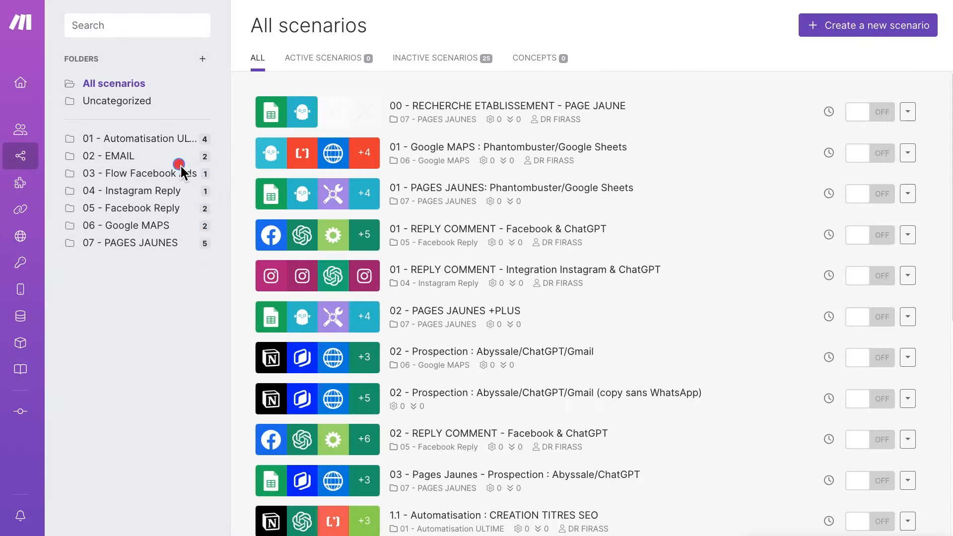
left_click(180, 144)
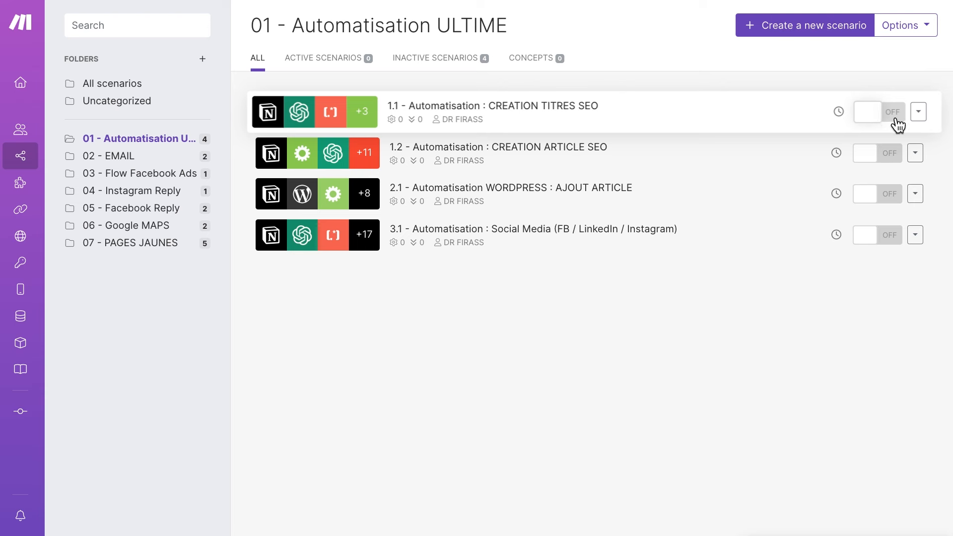
- Switch the 1.1 CREATION TITRES SEO and 1.2 CREATION ARTICLE SEO scenarios on and back off
left_click(895, 123)
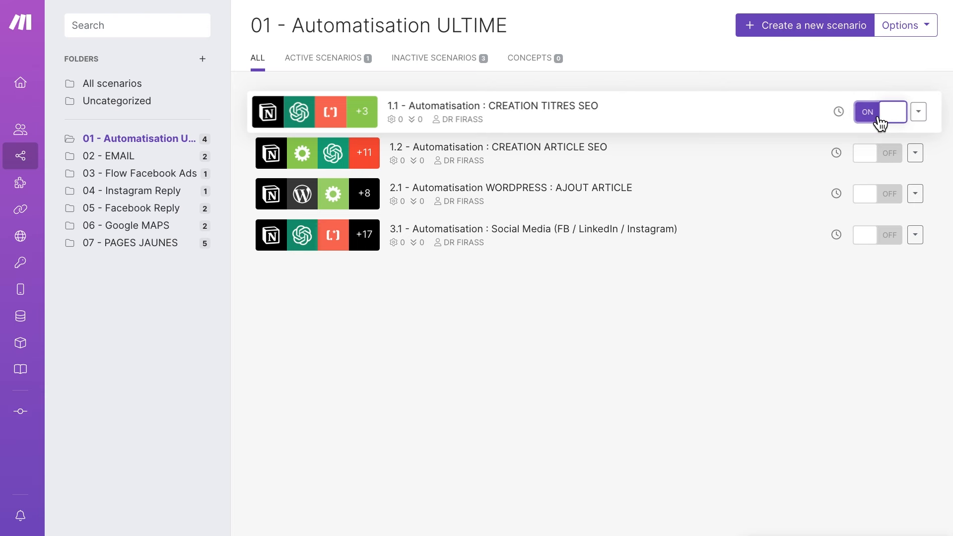
mouse_move(842, 116)
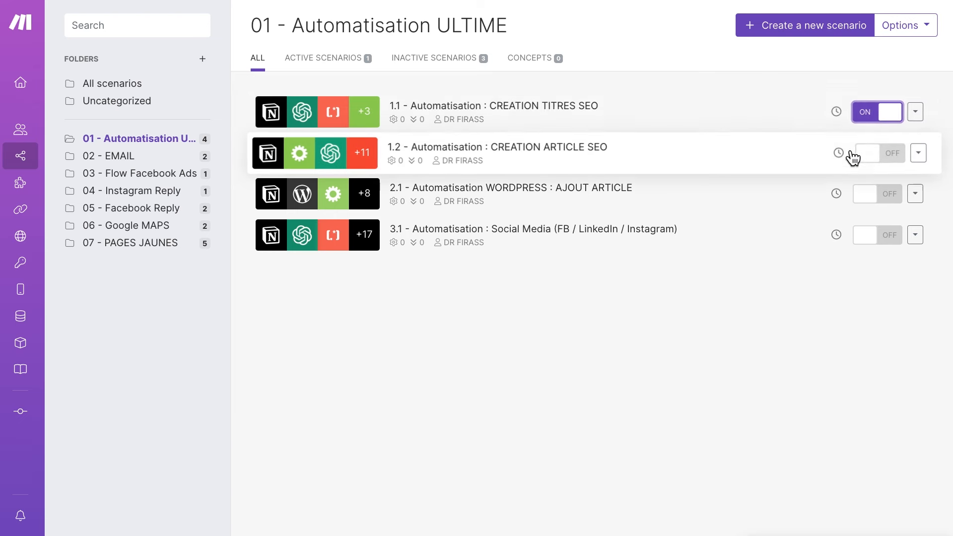
mouse_move(846, 201)
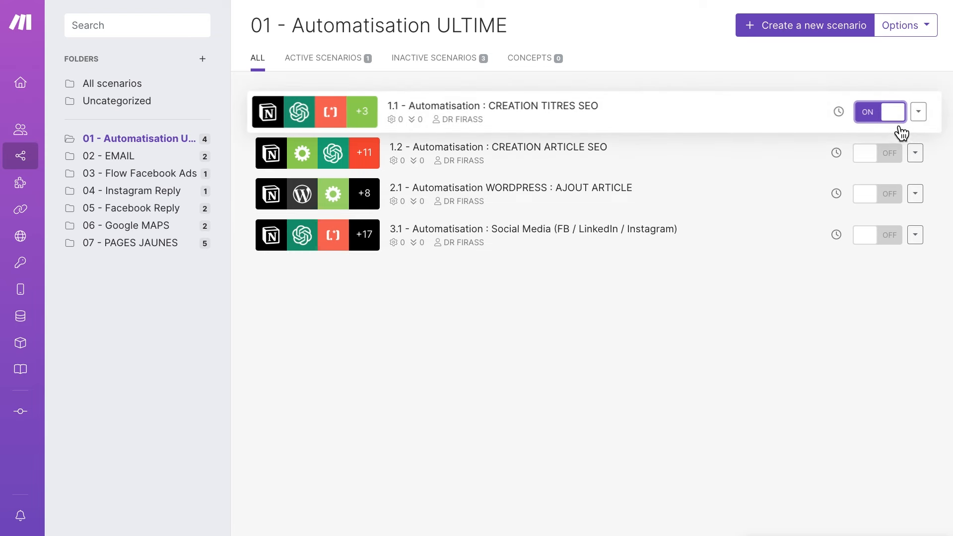
left_click(893, 155)
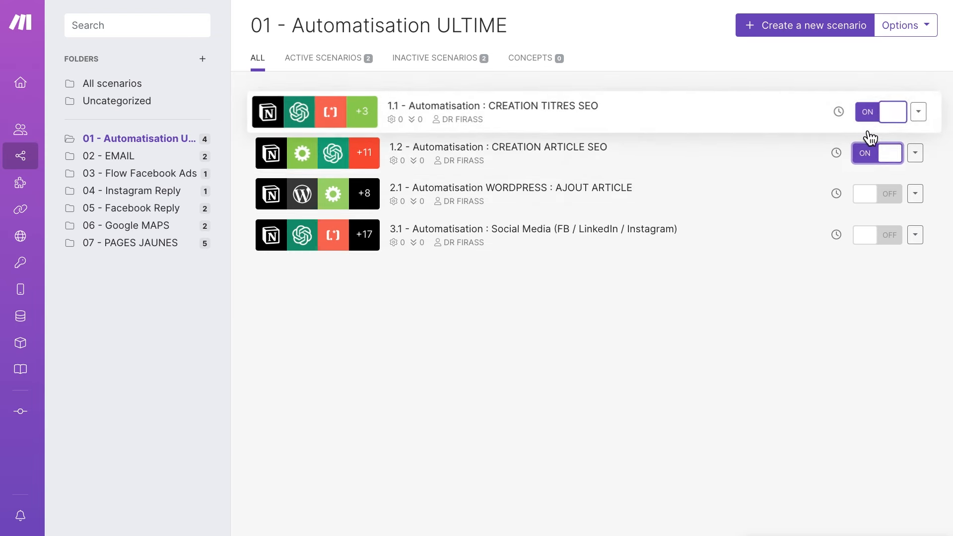
left_click(889, 158)
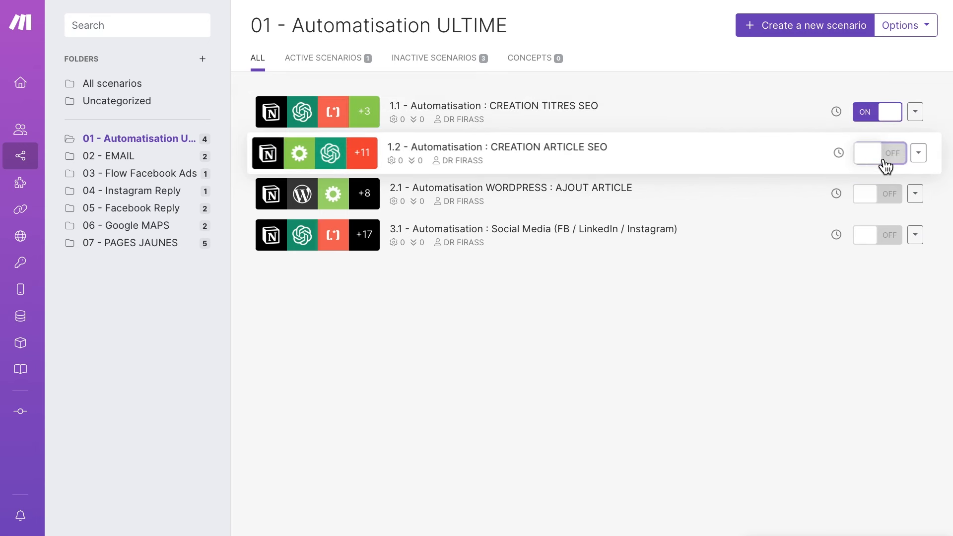
left_click(897, 123)
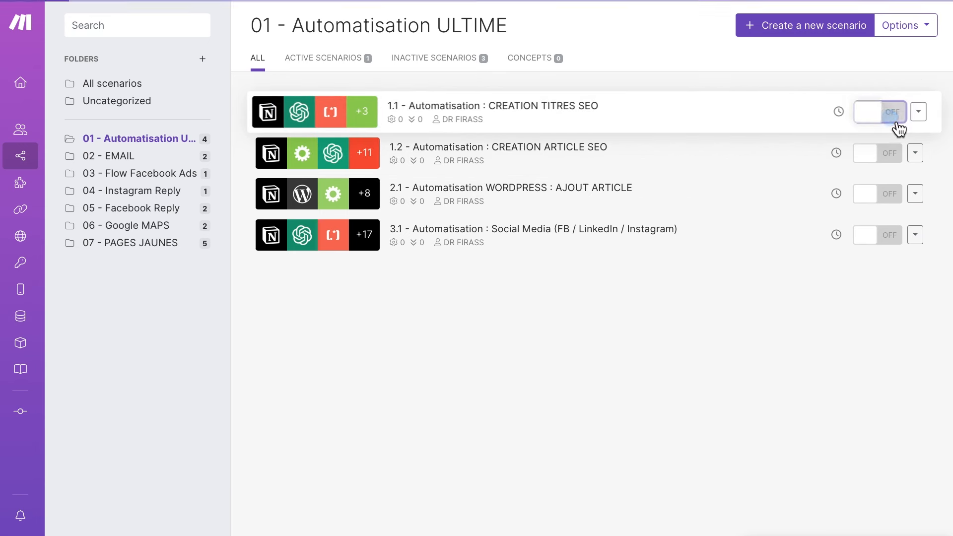
- View the move, clone and delete options of the "1.1 - Automatisation : CREATION TITRES SEO" scenario without applying any
left_click(919, 114)
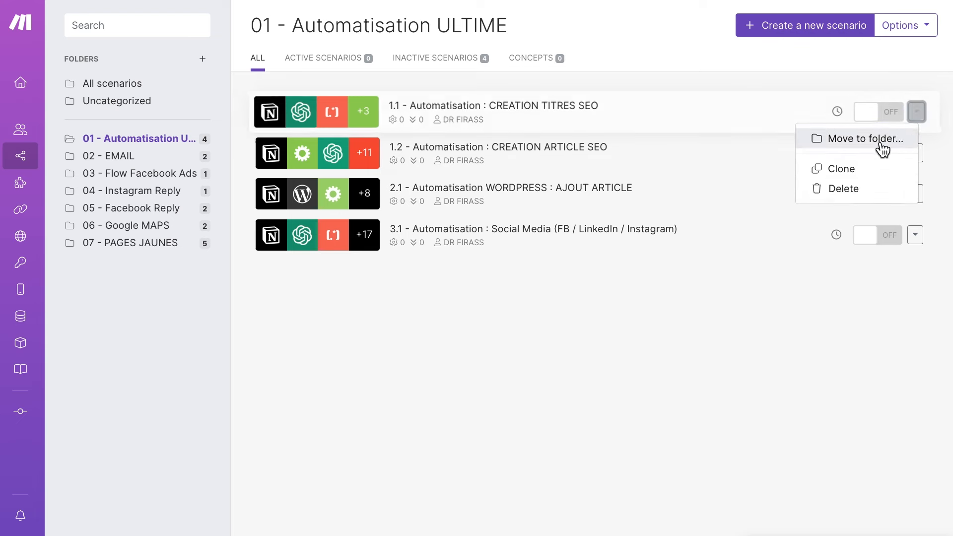
left_click(865, 164)
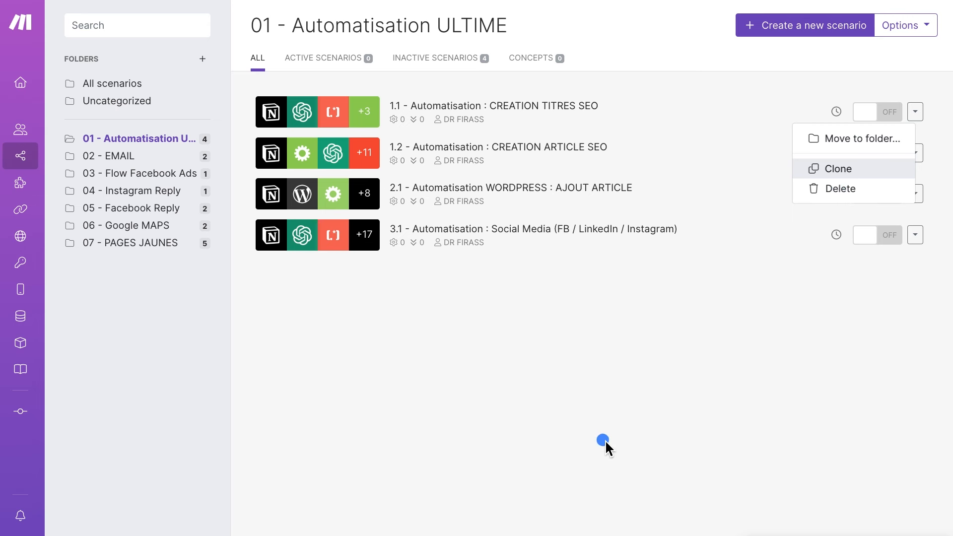
mouse_move(633, 440)
left_mouse_down()
mouse_move(264, 118)
mouse_move(242, 44)
left_mouse_up()
left_click_drag(685, 397, 336, 71)
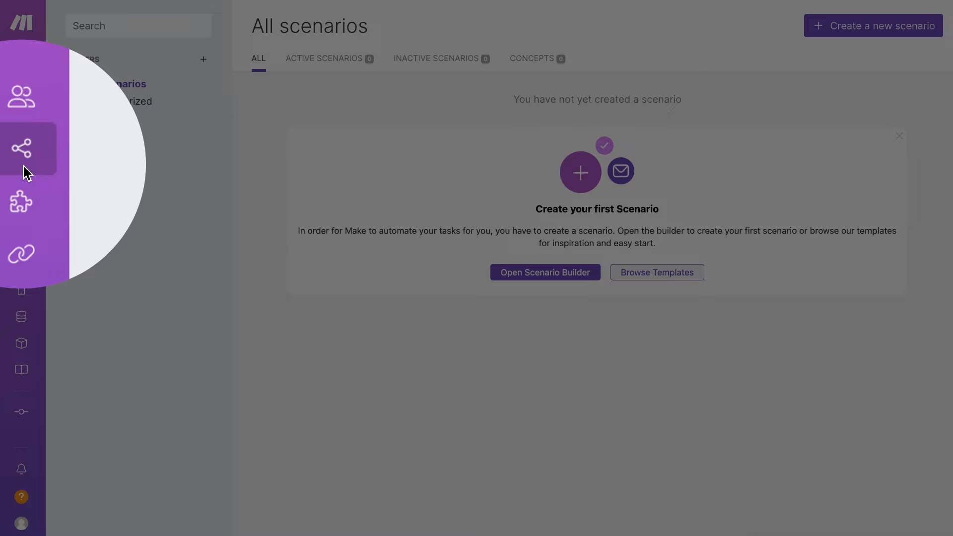
- View the new account's empty scenarios page and return to the organization overview
left_click(23, 165)
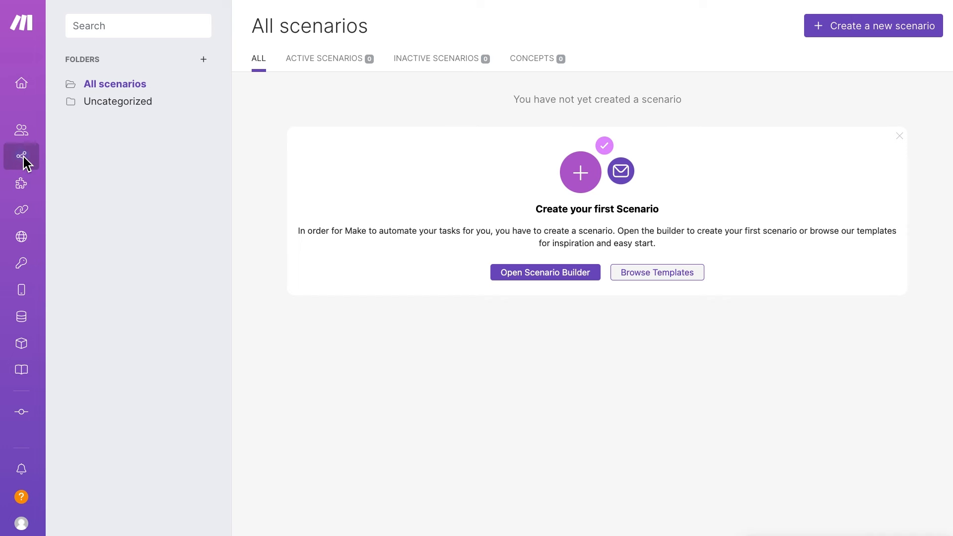
left_click_drag(683, 455, 875, 76)
left_click(868, 448)
left_click(43, 89)
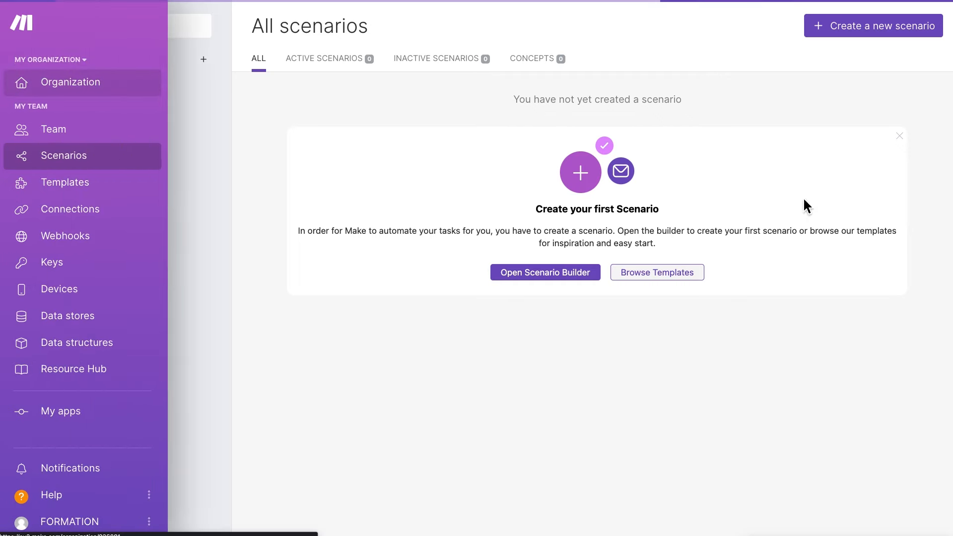
- Create a new scenario from the organization overview and collapse the Discover checklist covering the editor
left_click(856, 36)
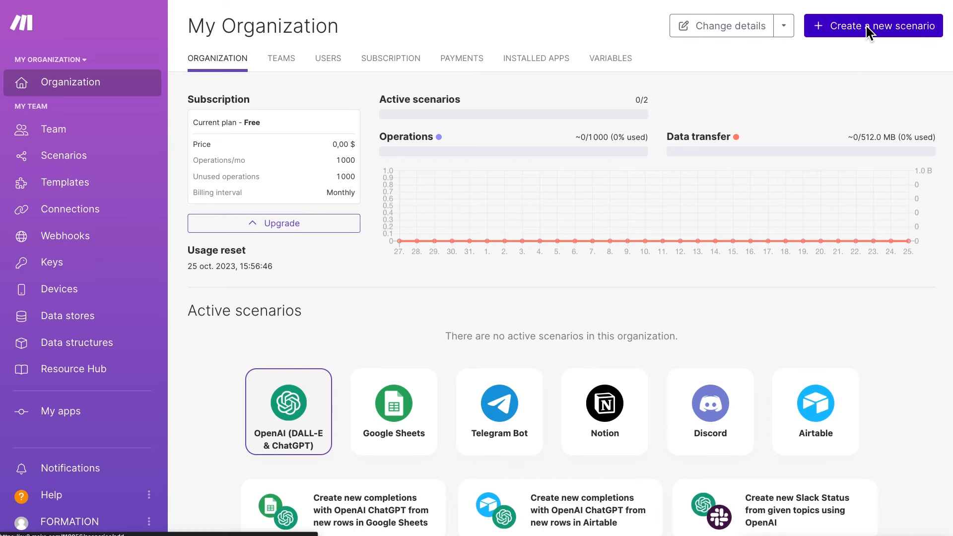
left_click(866, 26)
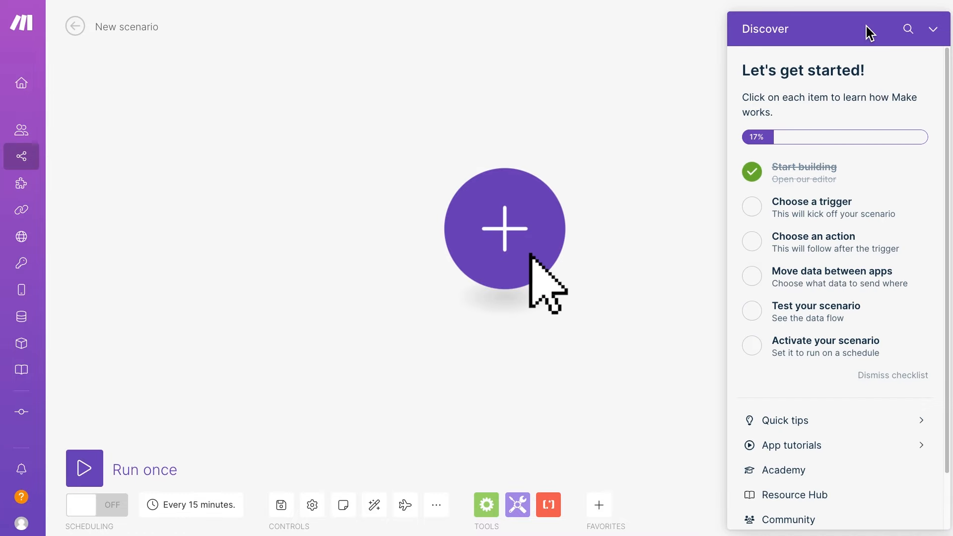
left_click(937, 34)
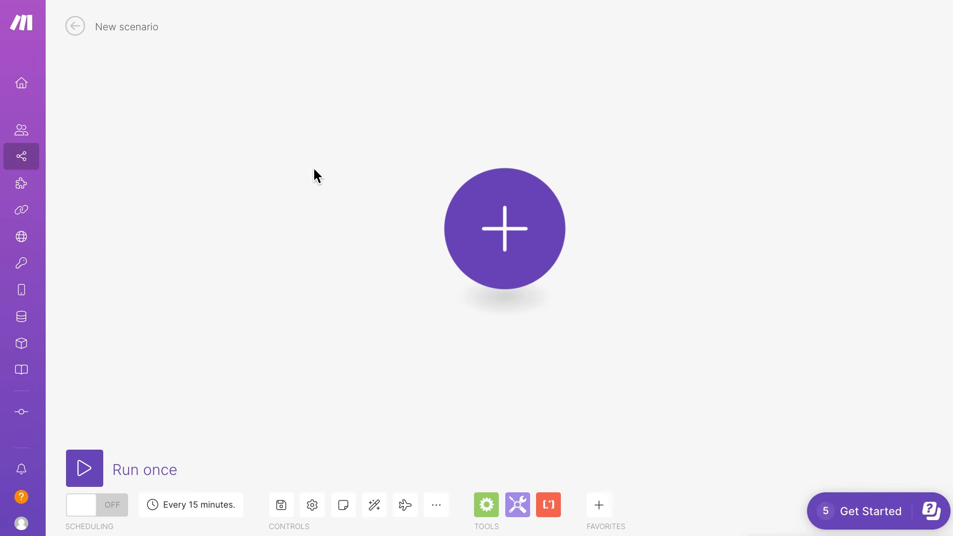
left_click(327, 187)
left_click(348, 304)
left_click(116, 48)
left_click(237, 290)
mouse_move(248, 312)
left_mouse_down()
mouse_move(124, 83)
mouse_move(121, 37)
left_mouse_up()
- Rename the new scenario as "Scénarios - 1" and close the tutorial pop-up about selecting the trigger app
left_click(121, 27)
triple_click(112, 27)
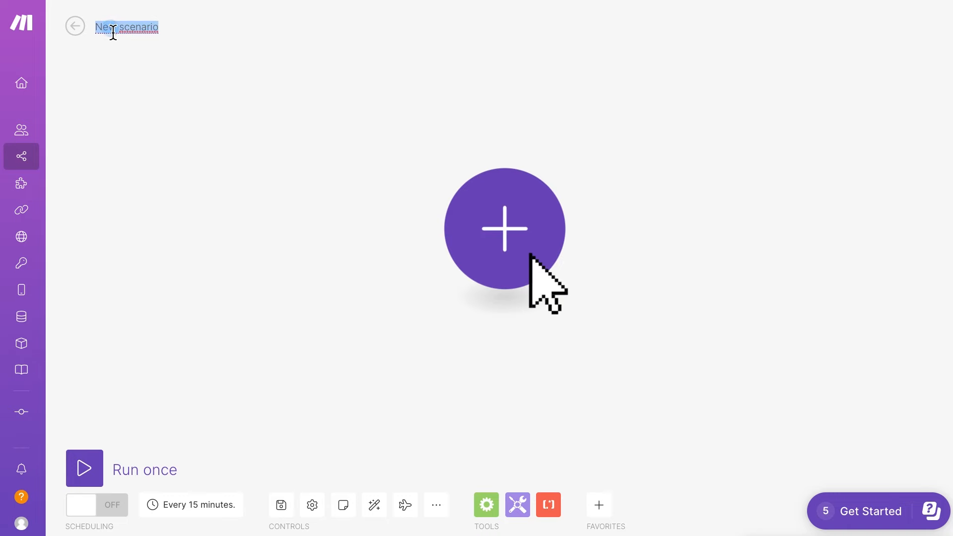
type("Sc")
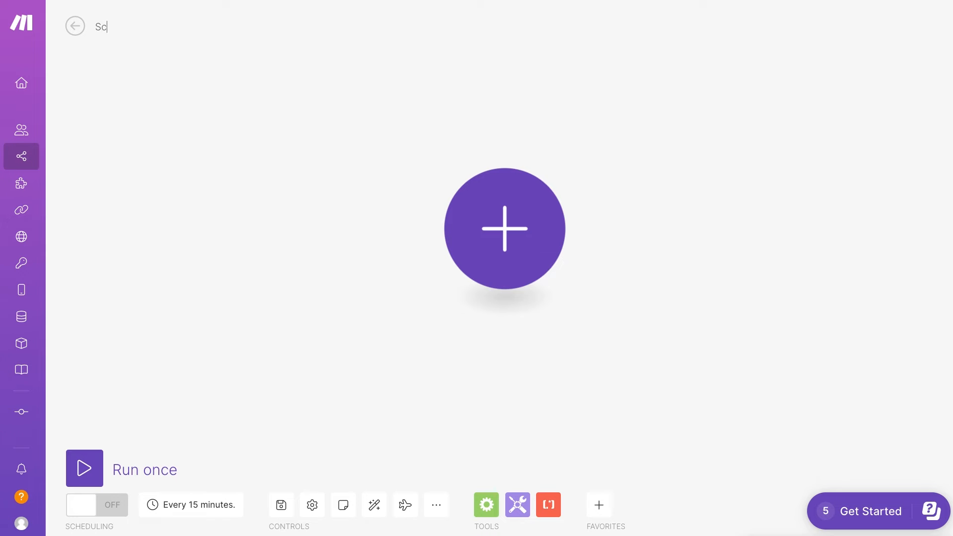
type("énarios _")
key("BackSpace")
type("-")
left_click(530, 254)
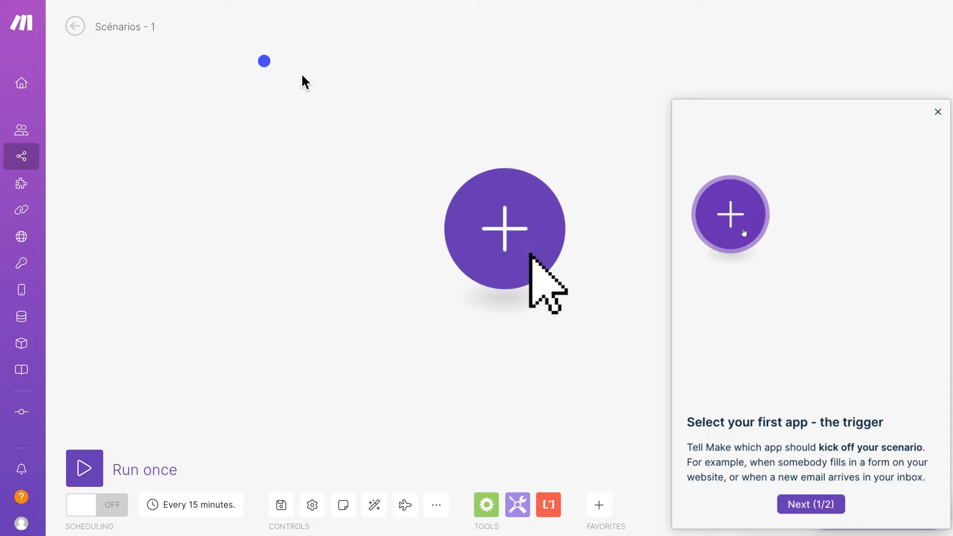
left_click(939, 112)
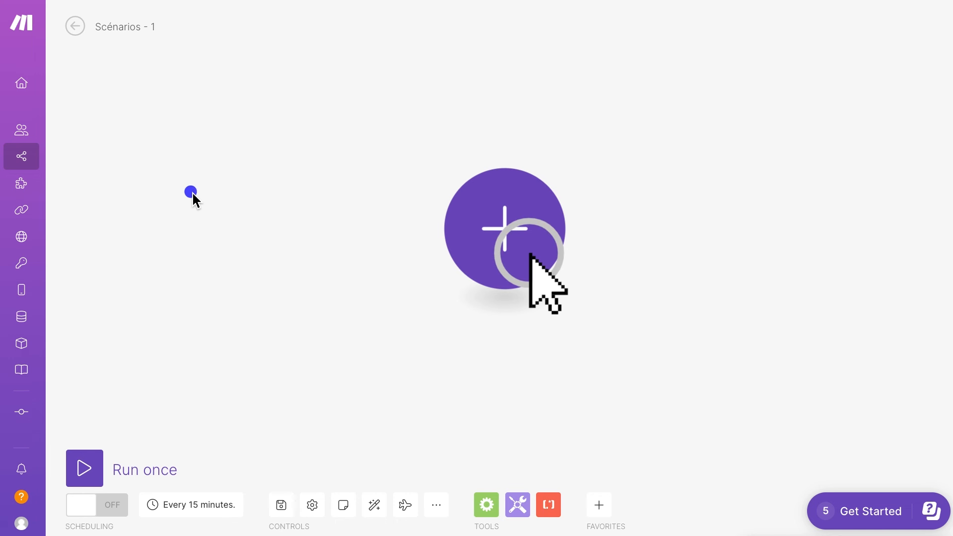
mouse_move(191, 192)
left_mouse_down()
mouse_move(70, 290)
mouse_move(21, 292)
mouse_move(38, 295)
left_mouse_up()
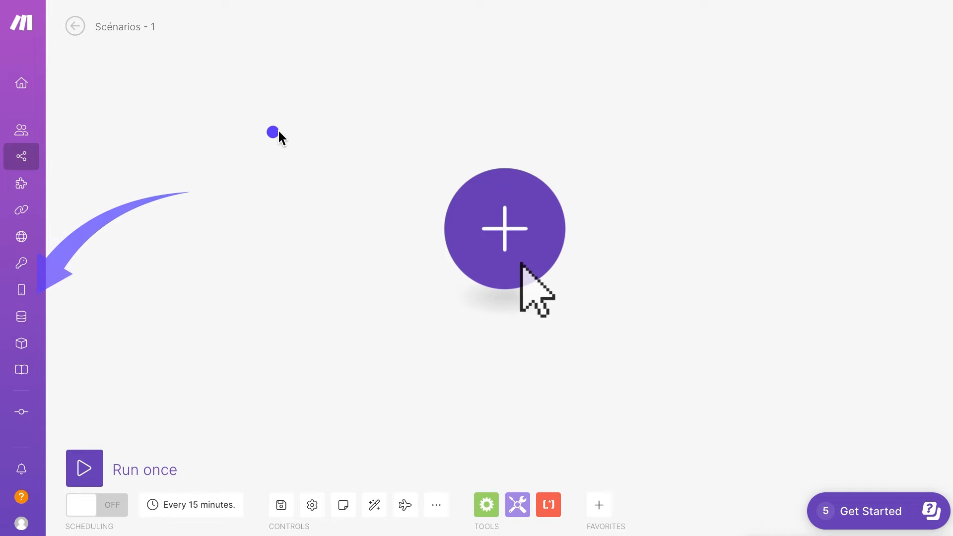
left_click_drag(256, 48, 28, 72)
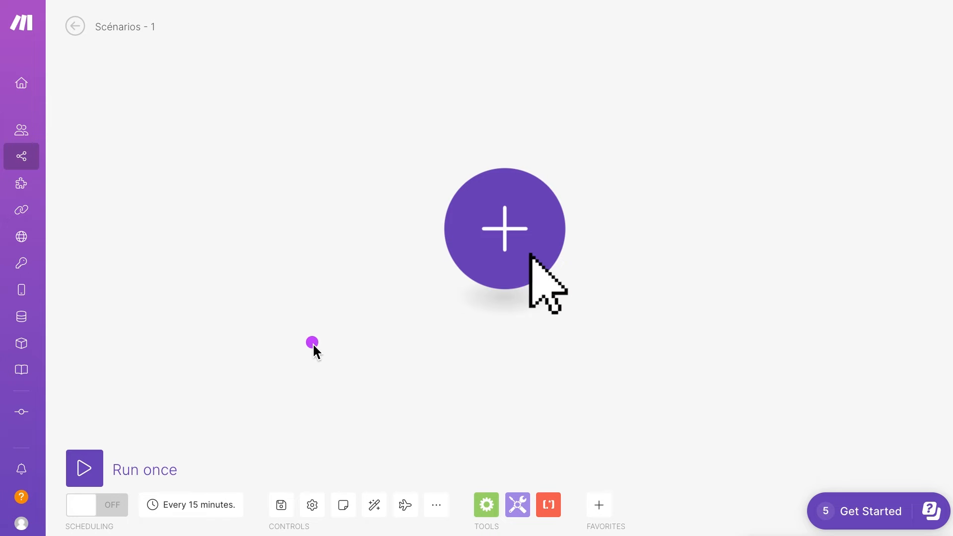
mouse_move(205, 289)
left_mouse_down()
mouse_move(244, 333)
mouse_move(282, 481)
left_mouse_up()
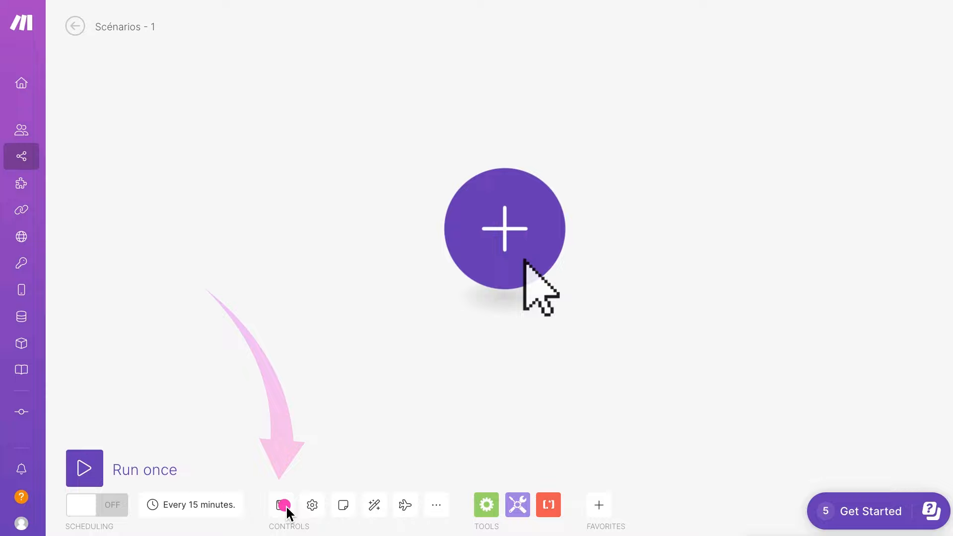
key("ctrl+z")
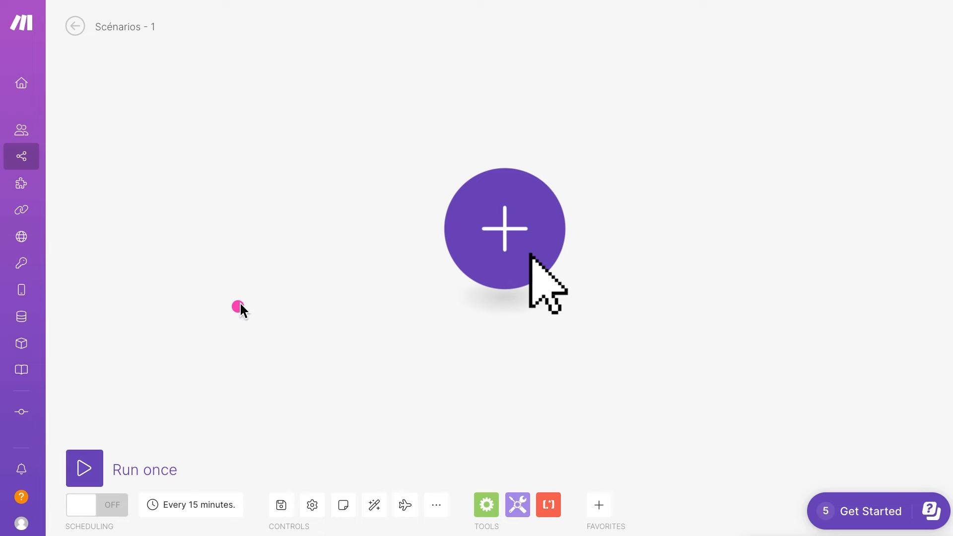
mouse_move(287, 216)
left_mouse_down()
mouse_move(186, 293)
mouse_move(104, 440)
left_mouse_up()
- Examine the scenario's schedule settings, including the interval in minutes and the run frequency choices, and close them without changes
left_click(107, 516)
left_click(200, 517)
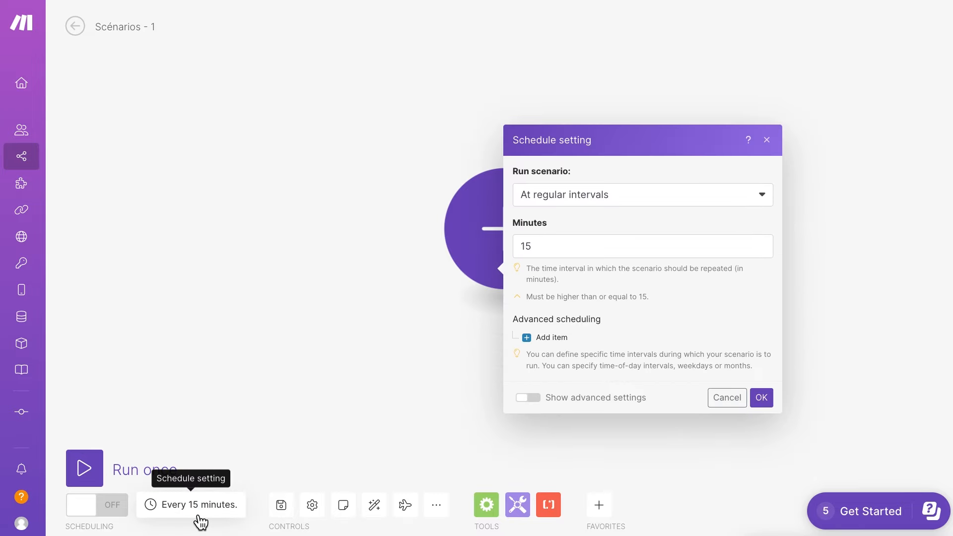
left_click(590, 249)
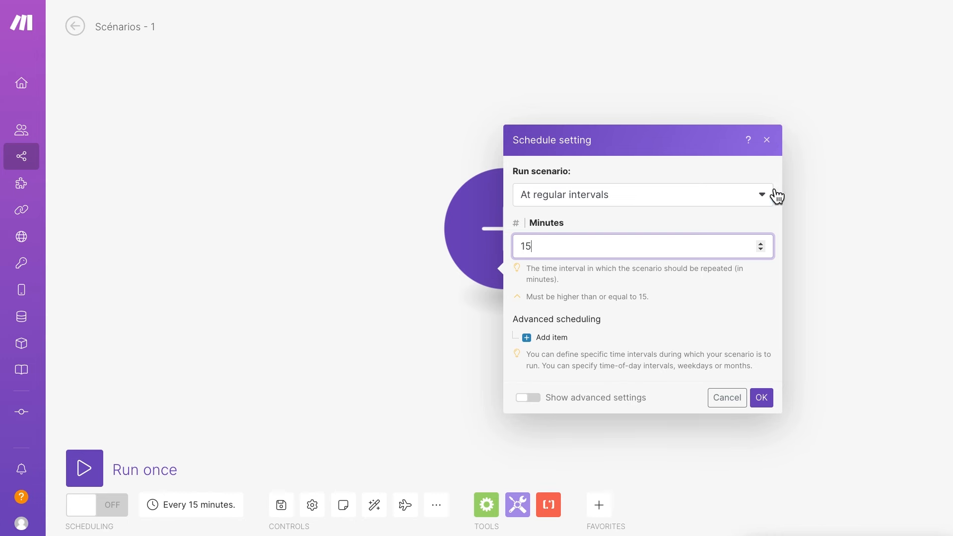
left_click(773, 198)
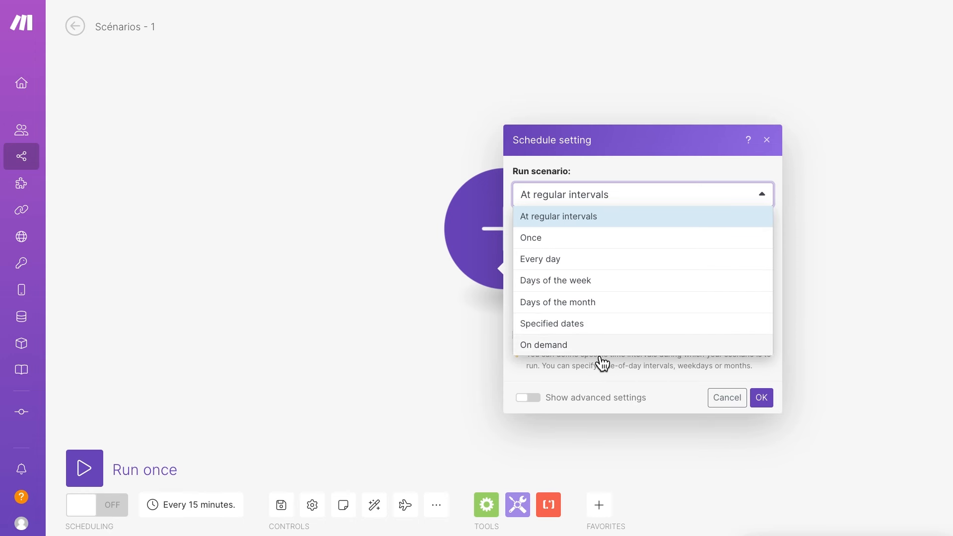
left_click(652, 378)
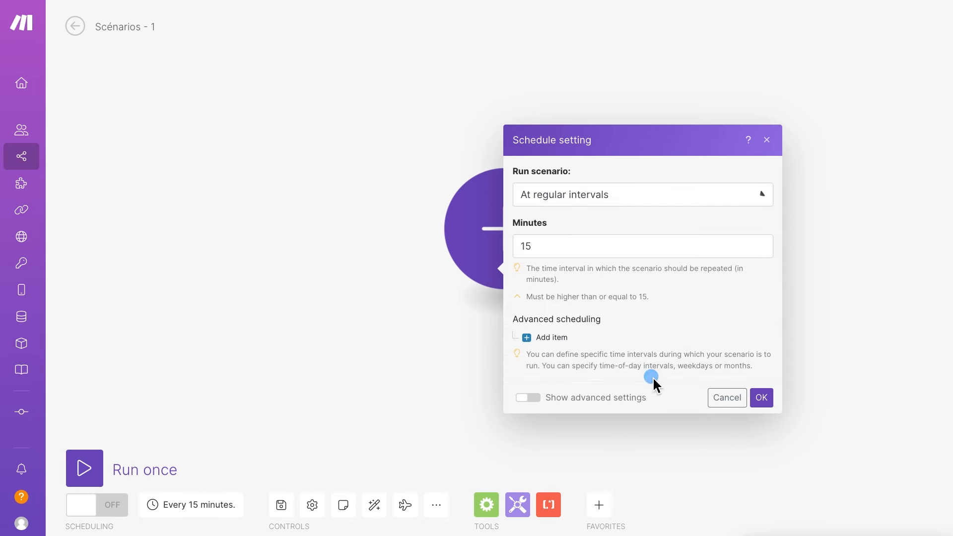
left_click(767, 140)
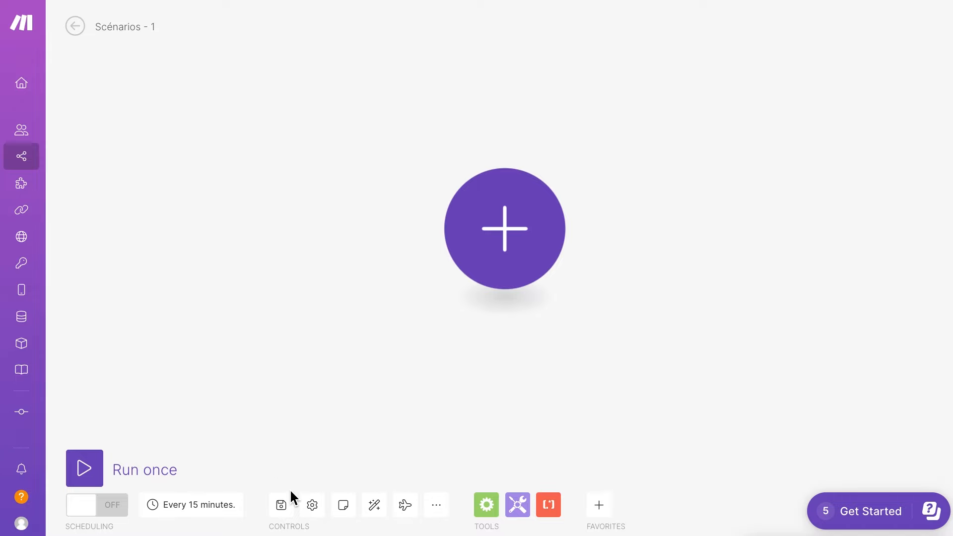
- Review all options in the scenario settings, from sequential processing to the maximum number of cycles
left_click(312, 505)
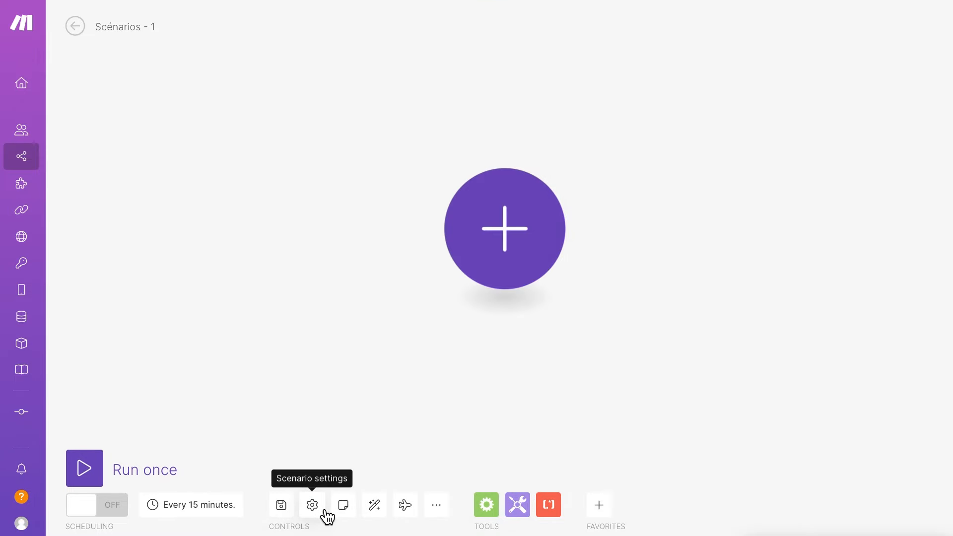
left_click(316, 507)
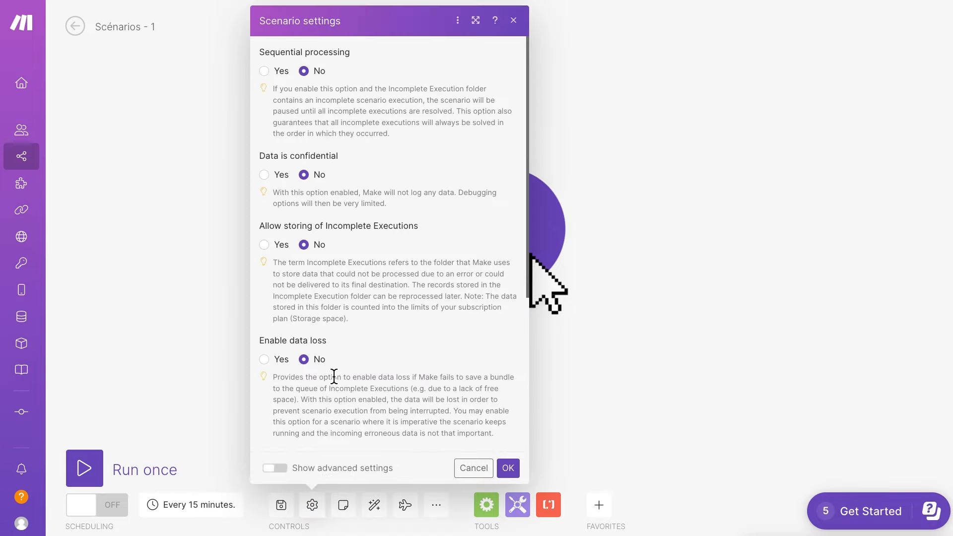
scroll(348, 370, "down", 1)
scroll(349, 375, "down", 5)
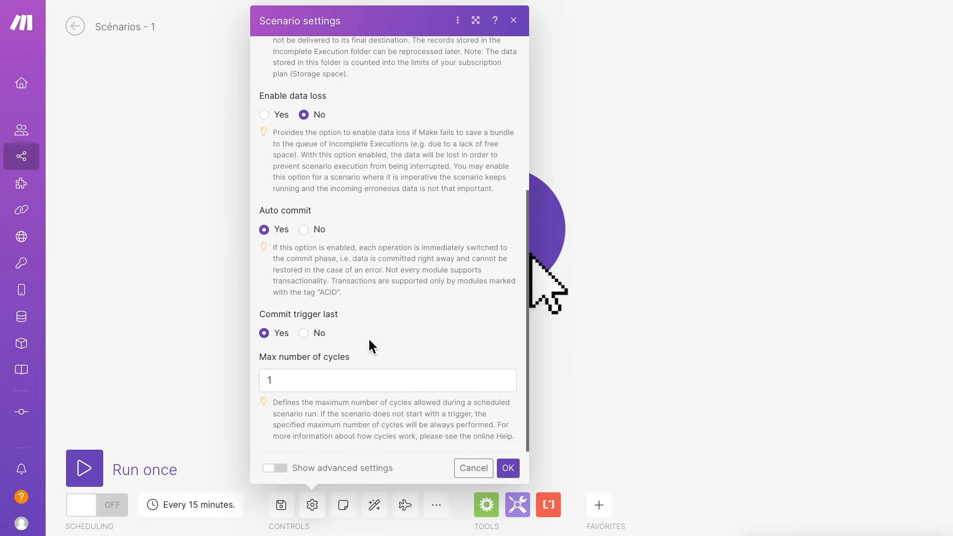
scroll(404, 366, "up", 5)
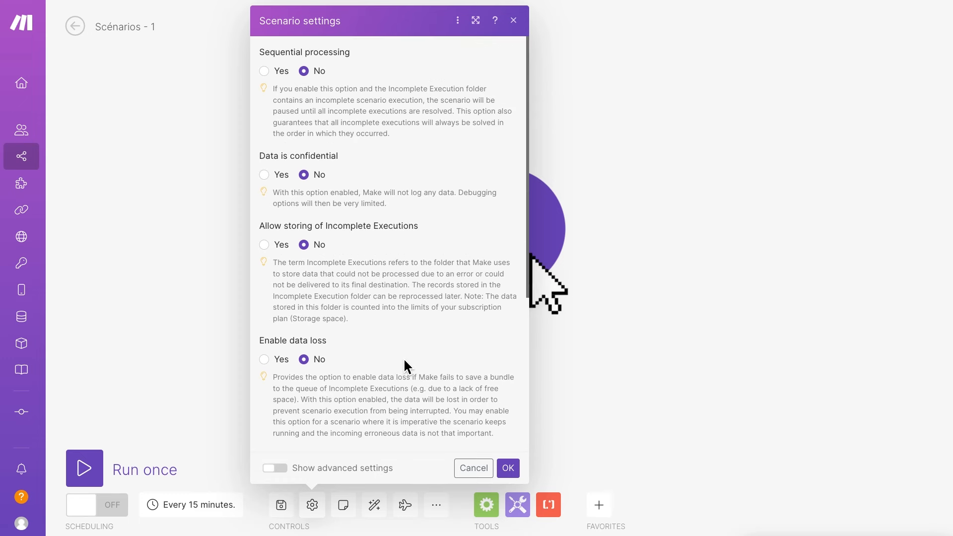
scroll(405, 368, "down", 5)
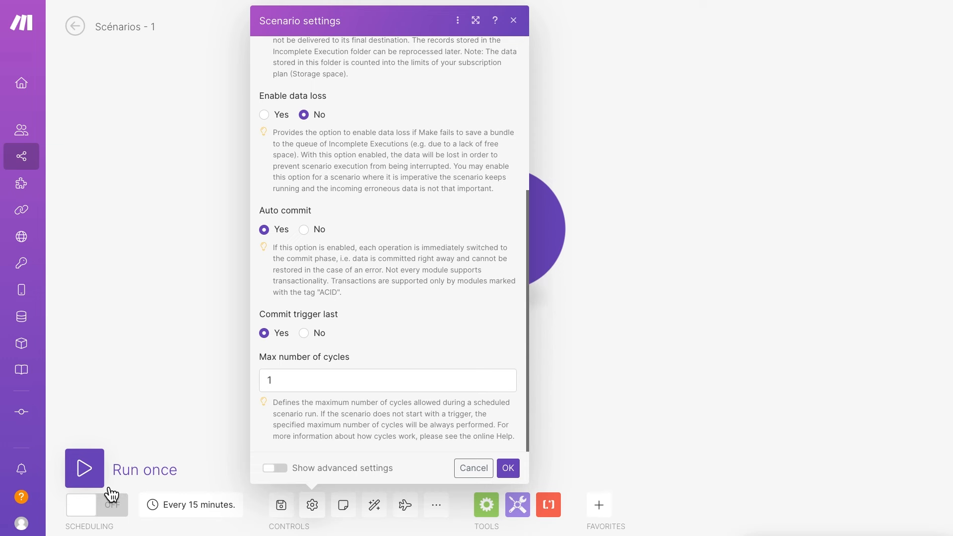
- Close the scenario settings, read how notes are added in the Notes panel, and close that panel
left_click(156, 423)
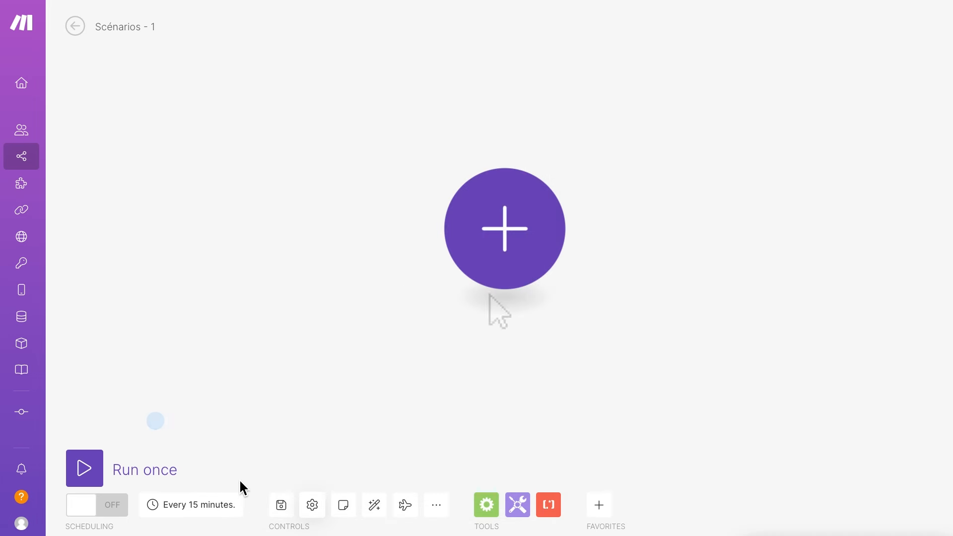
left_click(355, 512)
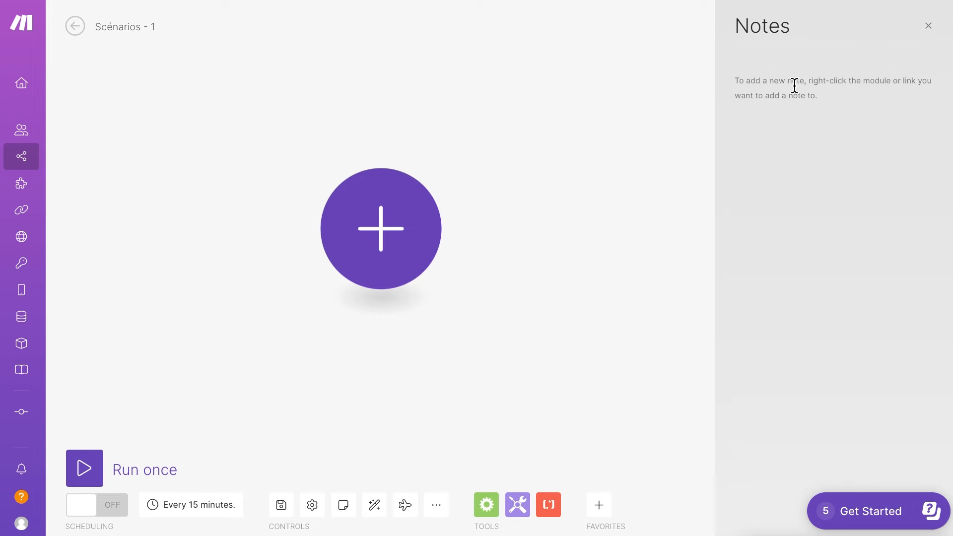
right_click(787, 122)
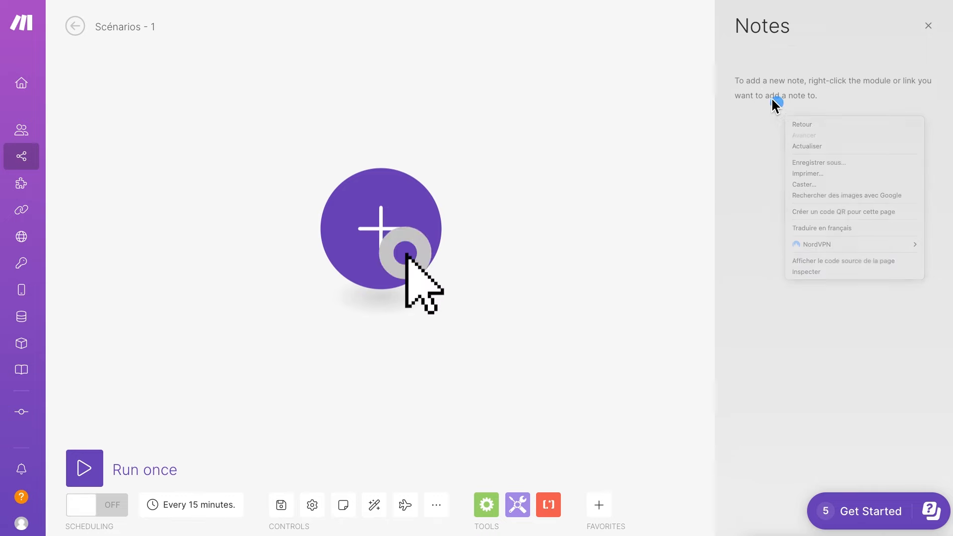
left_click(775, 105)
right_click(748, 81)
left_click(739, 83)
left_click(768, 91)
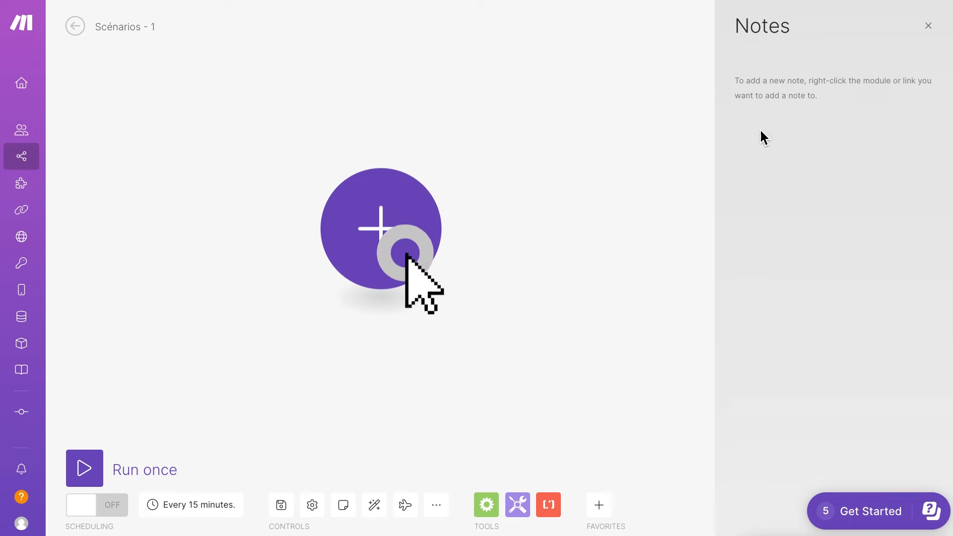
left_click(933, 30)
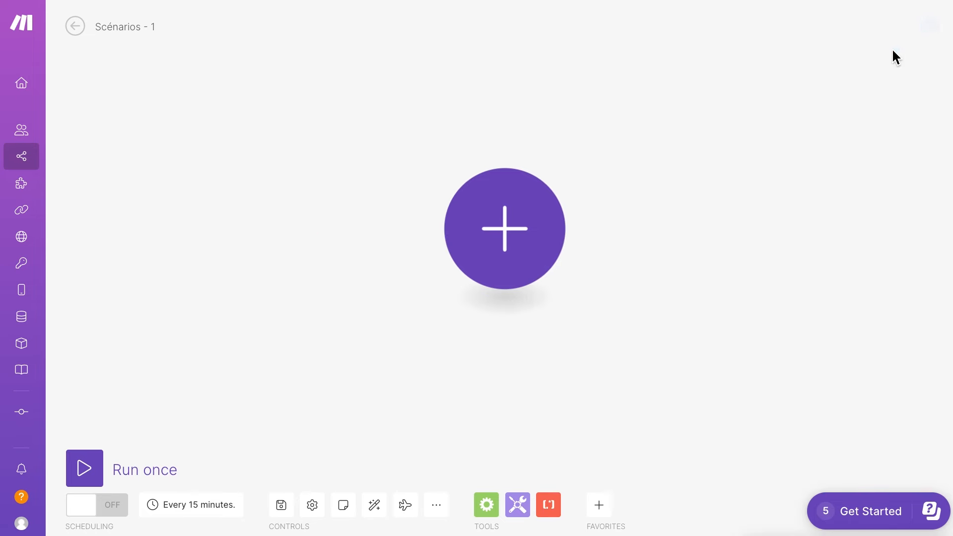
- Auto-align the scenario and display the additional options for exporting or importing a blueprint and restoring previous versions
left_click(373, 505)
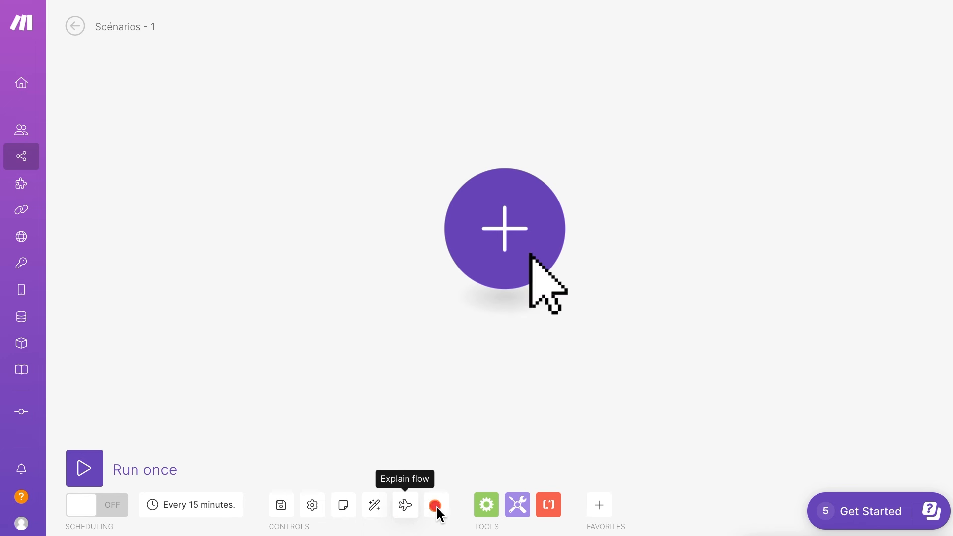
left_click(435, 506)
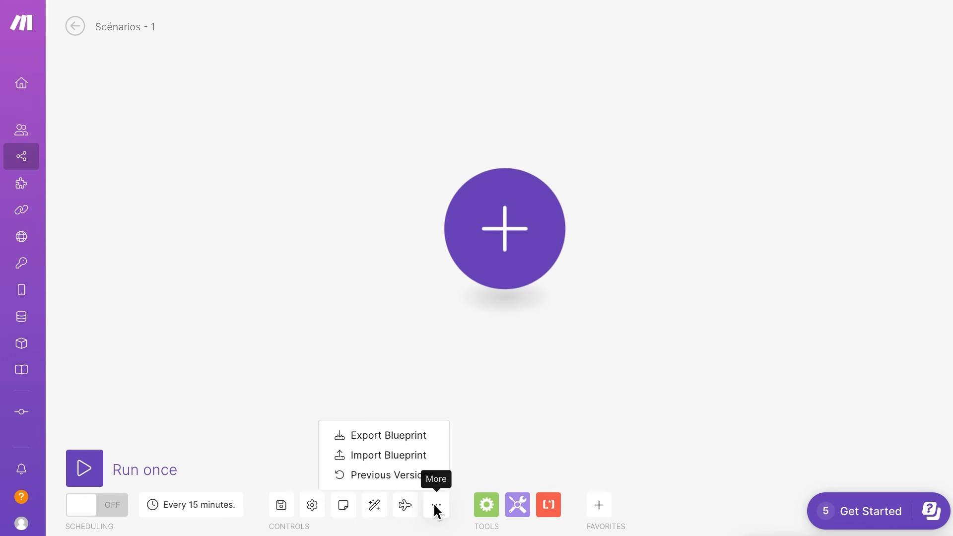
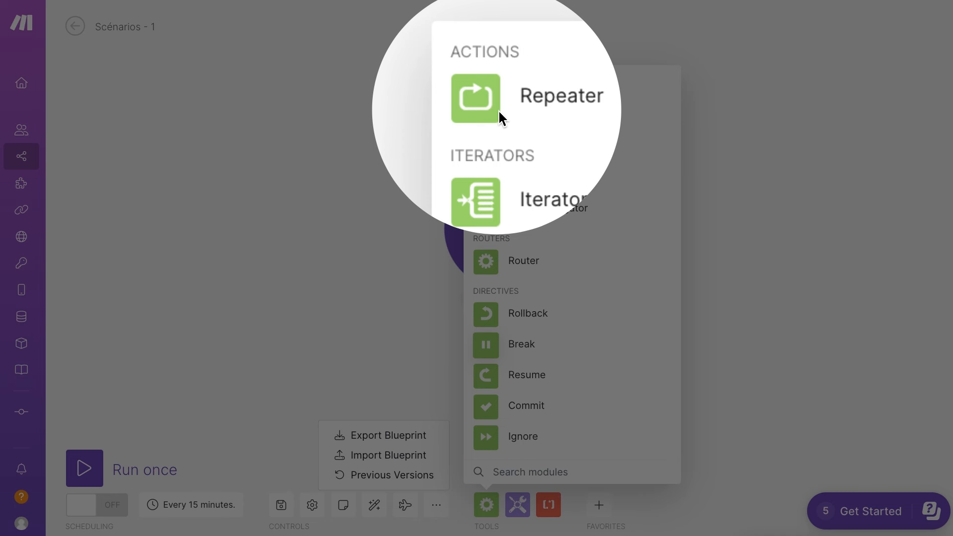
- Review the flow control modules and the full list of Tools modules, from triggers and actions to aggregators and transformers
left_click(497, 108)
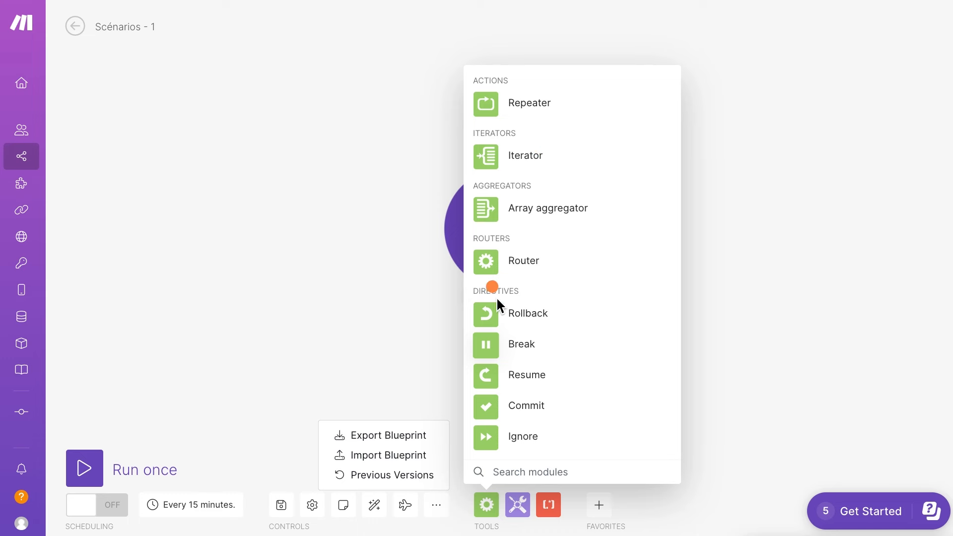
left_click(518, 511)
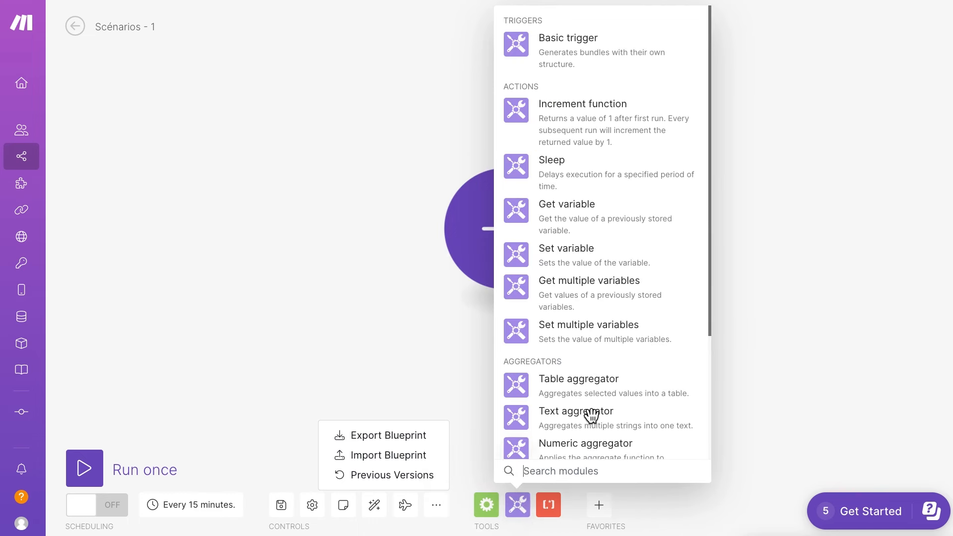
scroll(604, 393, "down", 1)
scroll(628, 394, "down", 3)
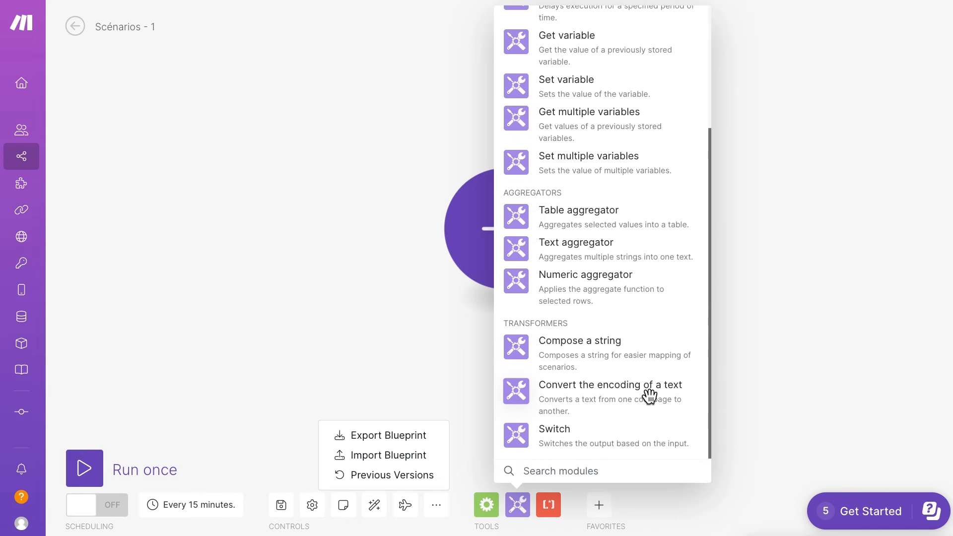
scroll(649, 395, "up", 3)
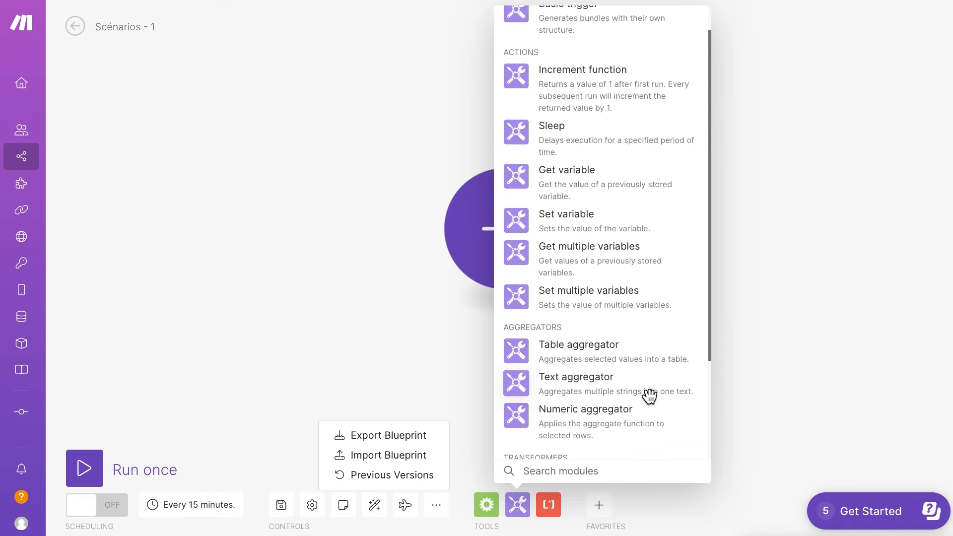
scroll(649, 396, "up", 1)
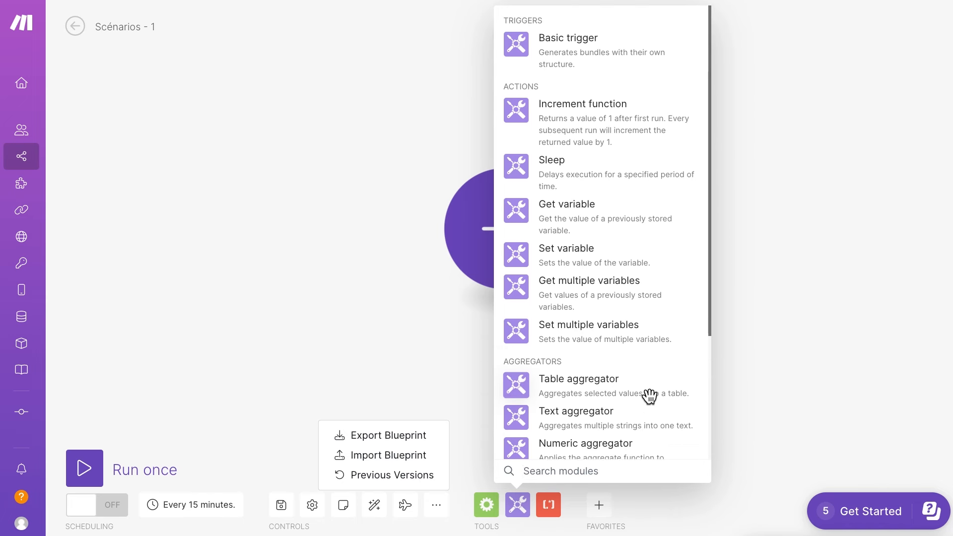
- Examine the text parser's transformer modules, reopen the flow control module list and close it
left_click(558, 515)
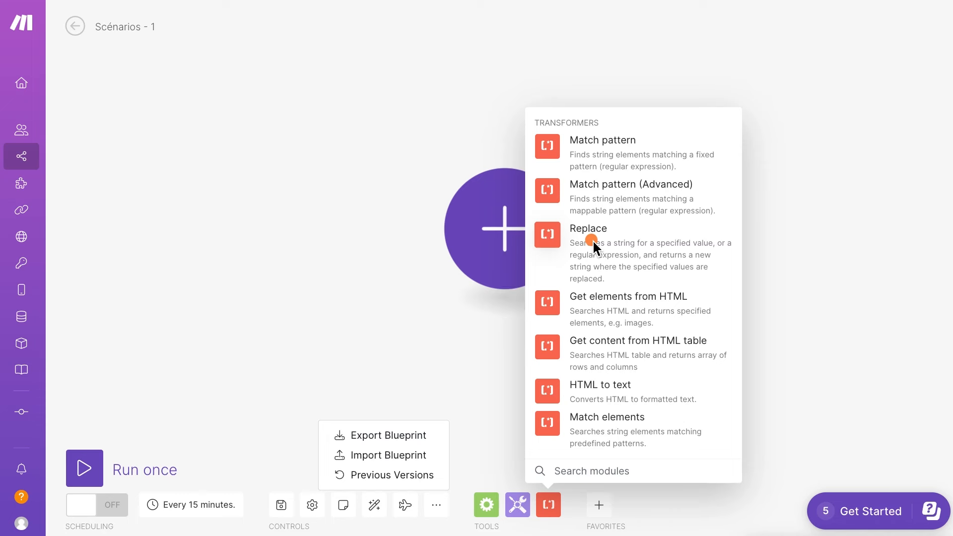
left_click(641, 141)
left_click(471, 419)
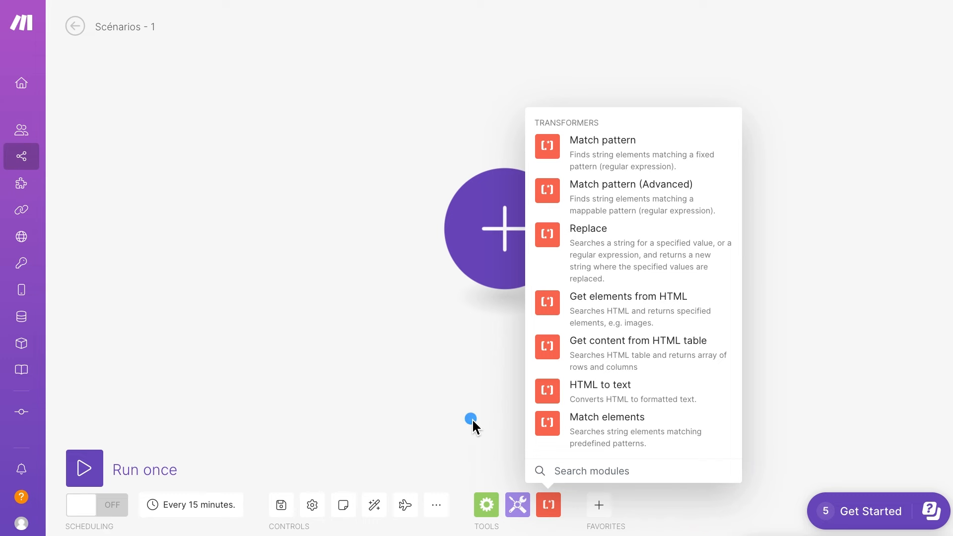
left_click(500, 516)
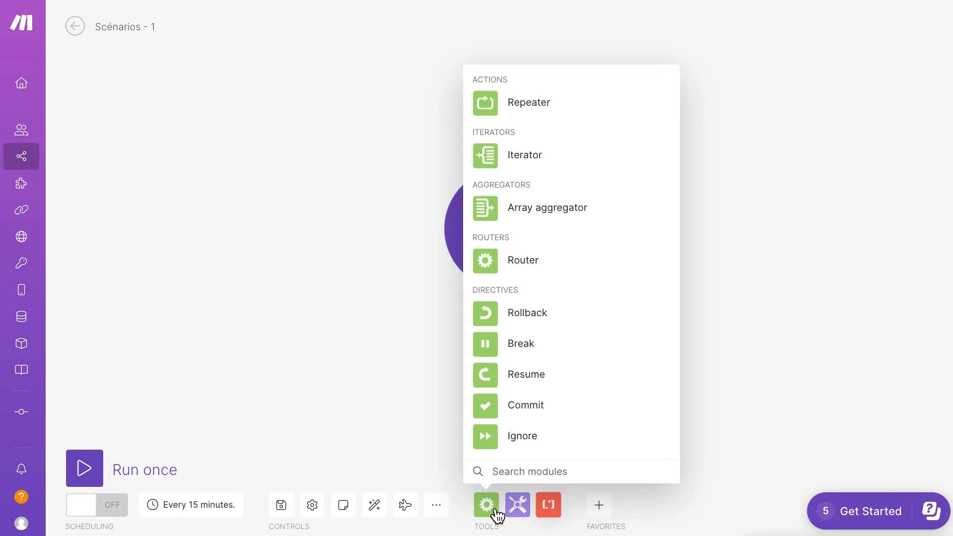
left_click(479, 506)
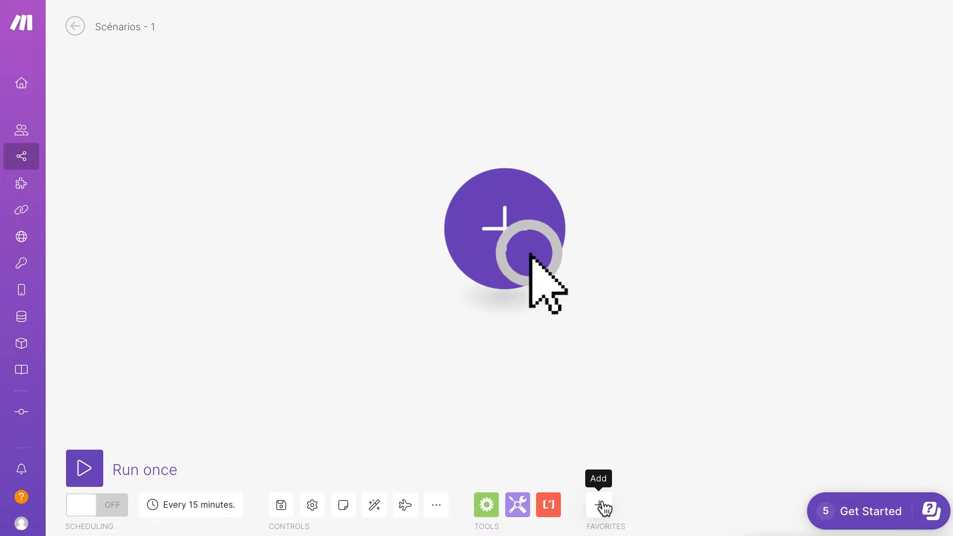
- Examine the empty canvas's context options for adding a module, pasting, and showing module IDs or route order, and dismiss them
right_click(734, 234)
right_click(661, 130)
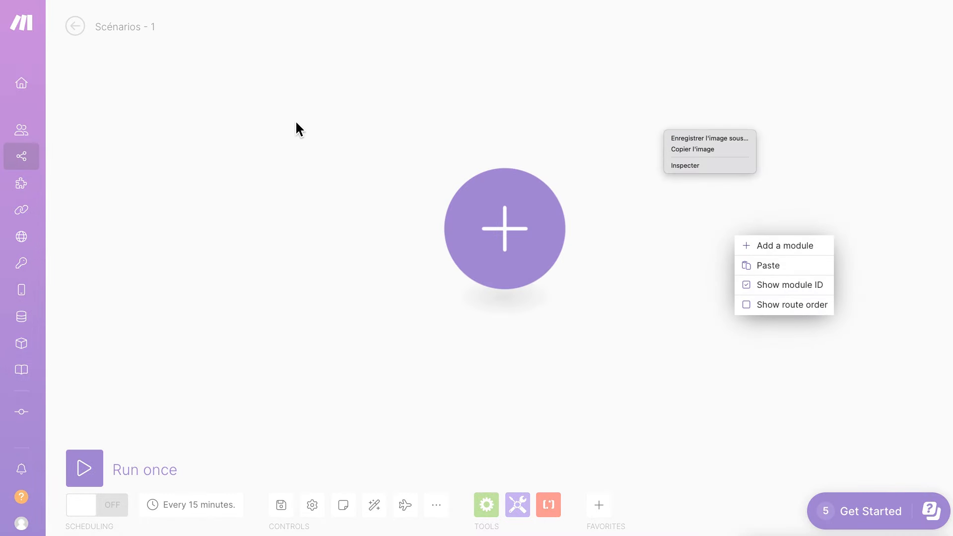
left_click(317, 142)
right_click(825, 148)
left_click(774, 176)
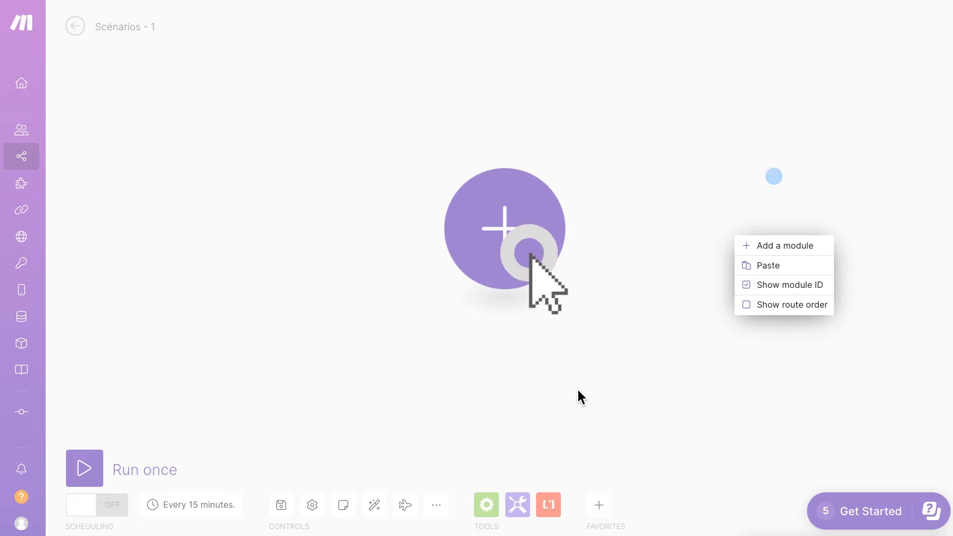
left_click(643, 366)
right_click(731, 137)
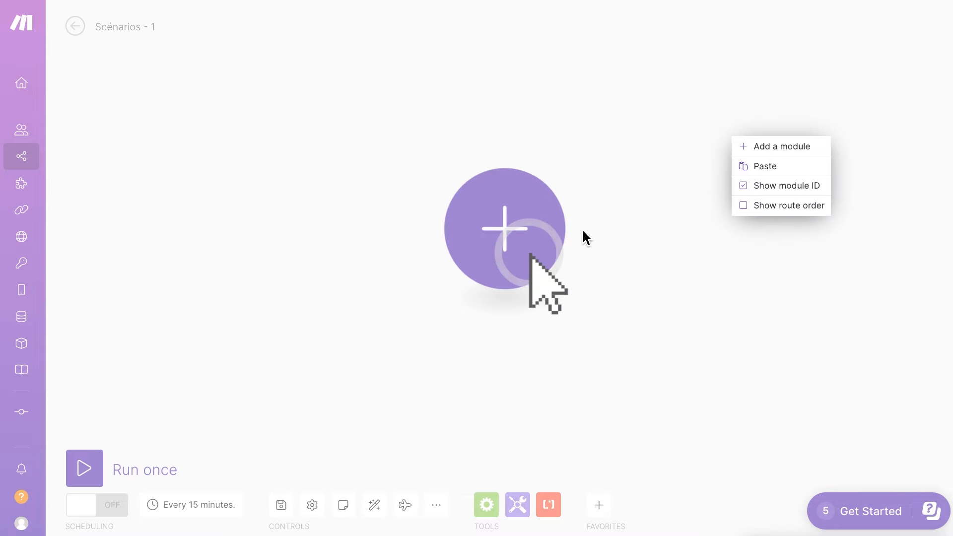
left_click(589, 215)
left_click(497, 229)
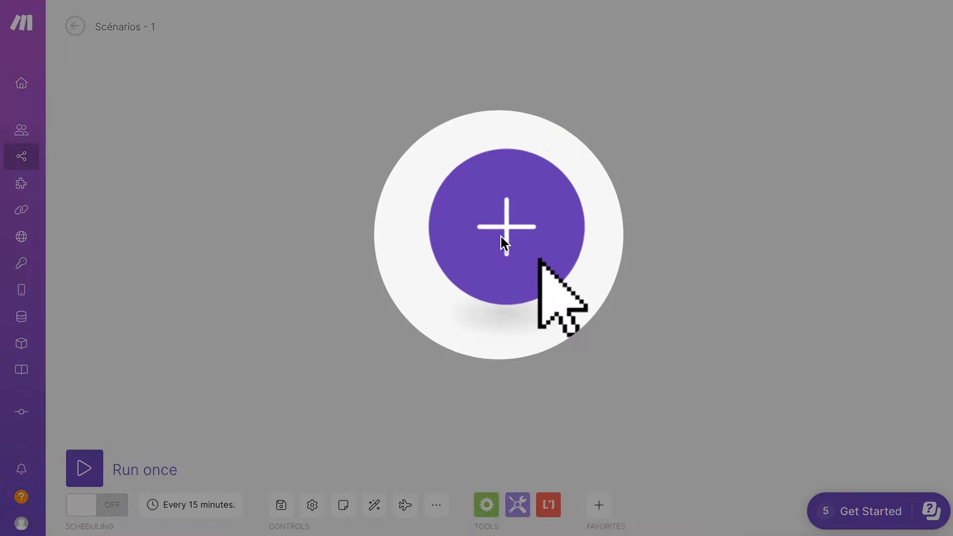
left_click(501, 237)
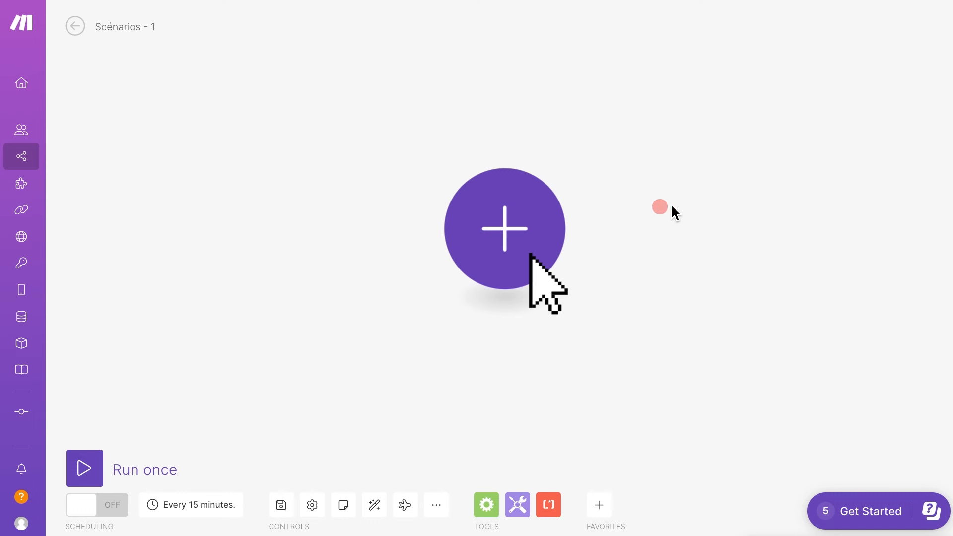
right_click(775, 172)
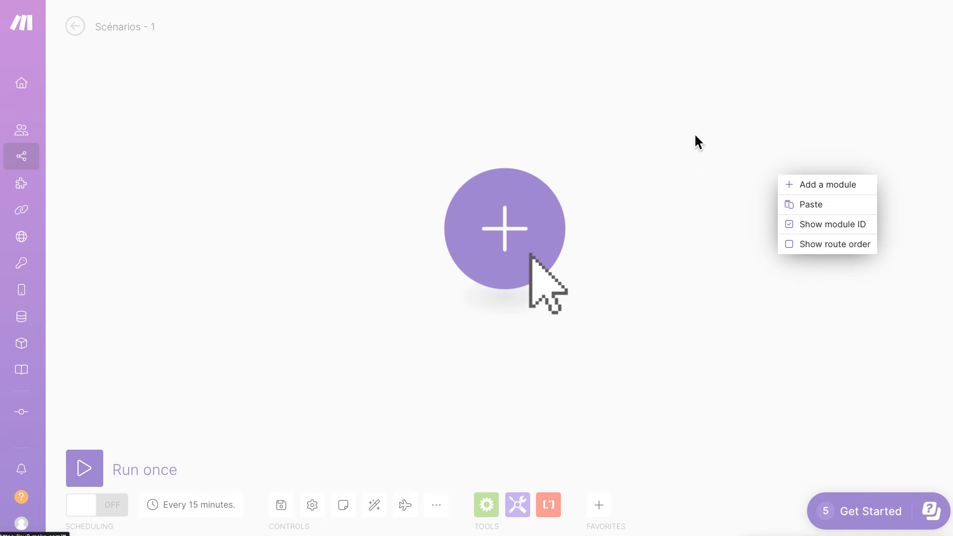
left_click(526, 227)
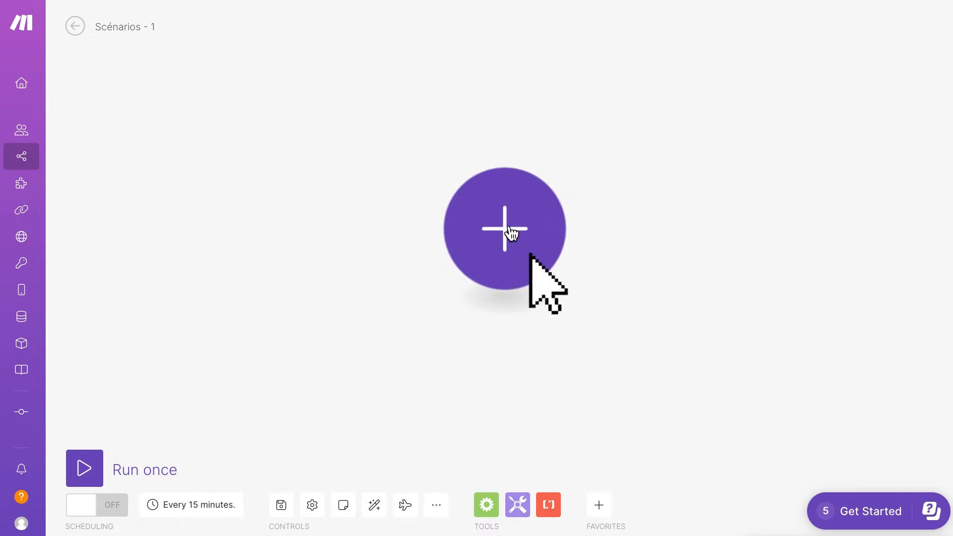
- Open the application list for the scenario's first module, browse it and search for "facebook"
left_click(516, 226)
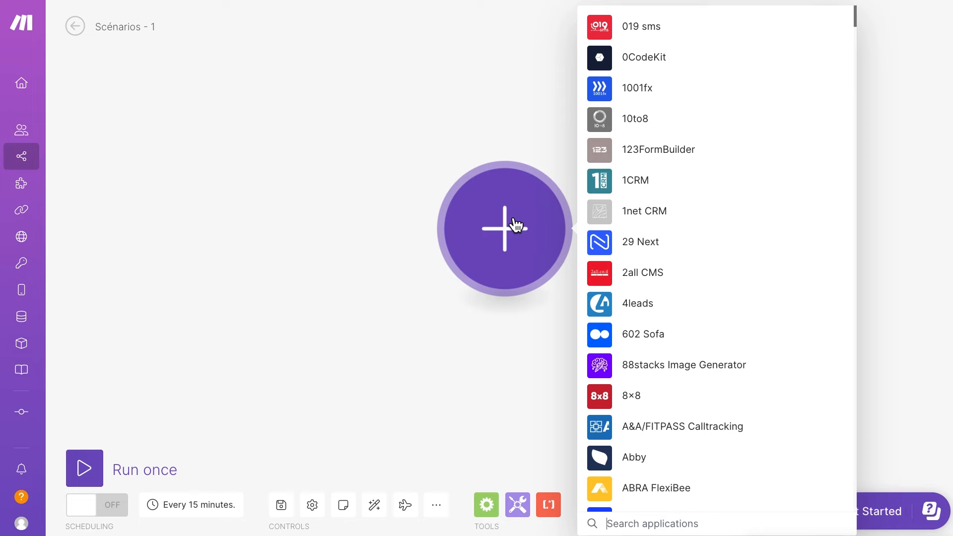
scroll(749, 356, "down", 20)
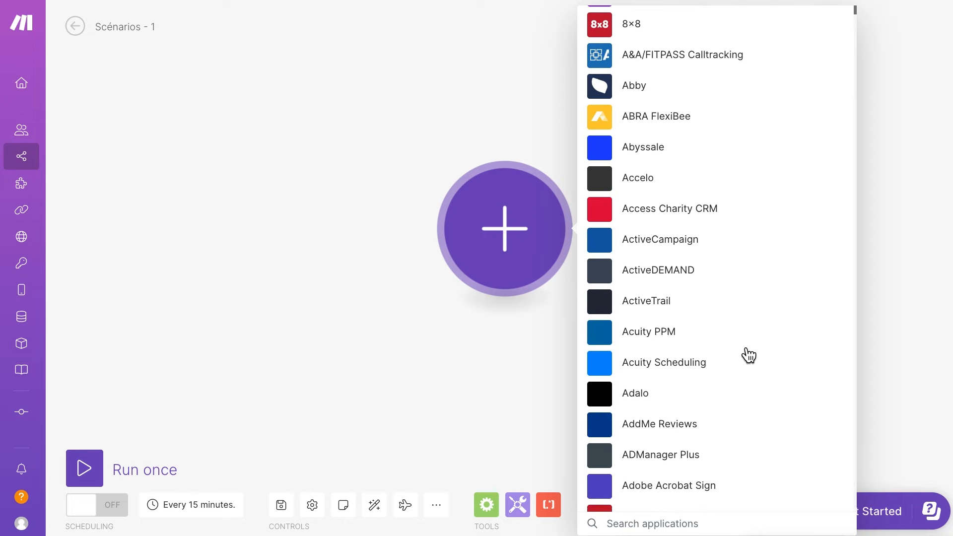
scroll(749, 355, "down", 20)
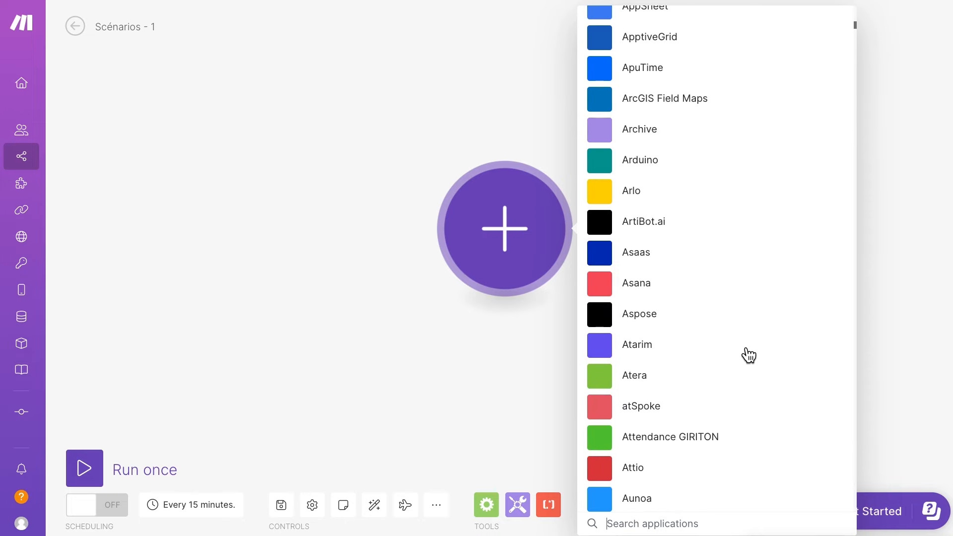
scroll(749, 355, "down", 15)
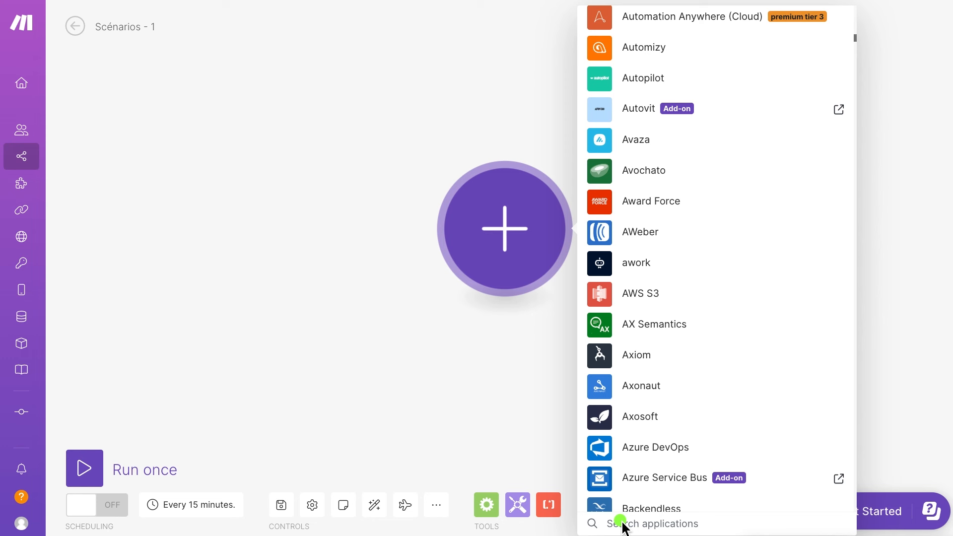
left_click(621, 524)
type("facebook")
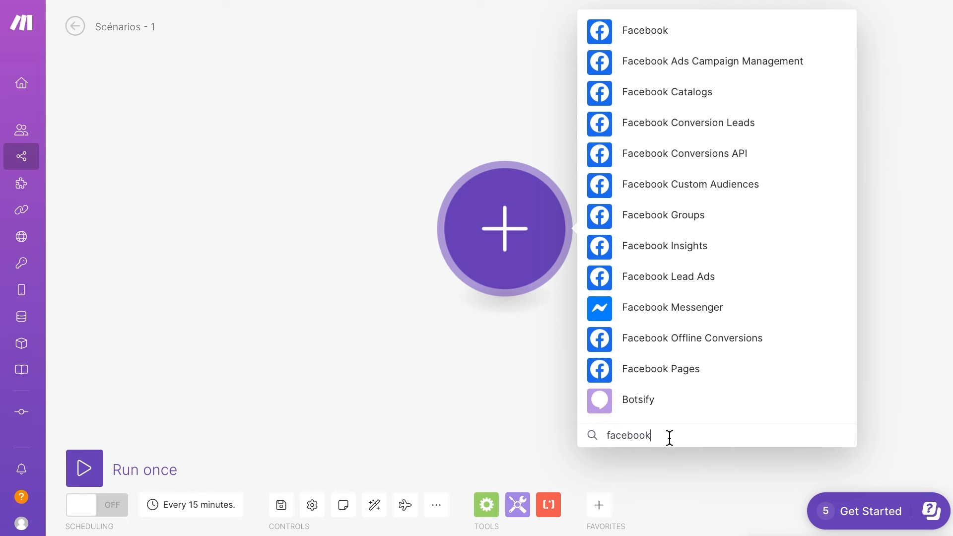
- Replace the application search with "google", browse the matching apps and open the Google+ modules
left_click_drag(669, 438, 609, 438)
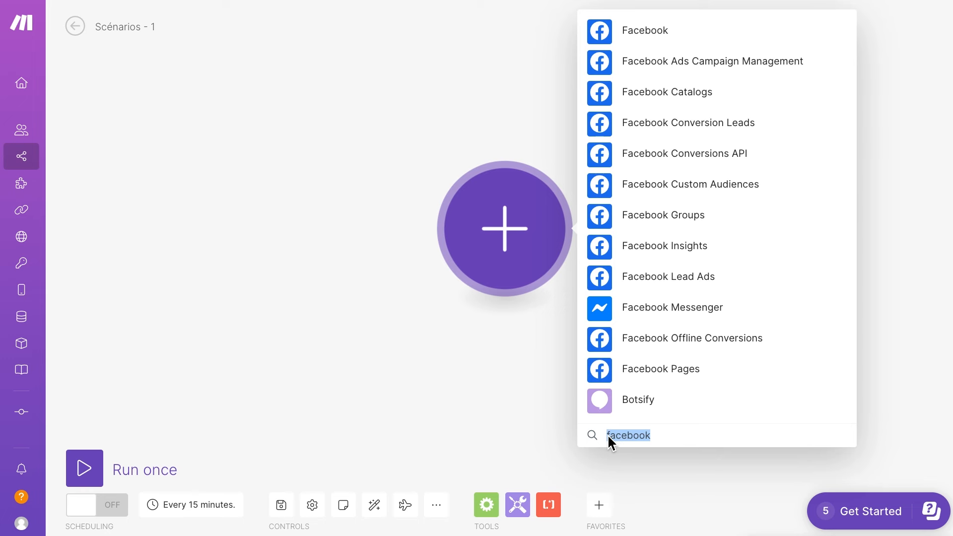
key("BackSpace")
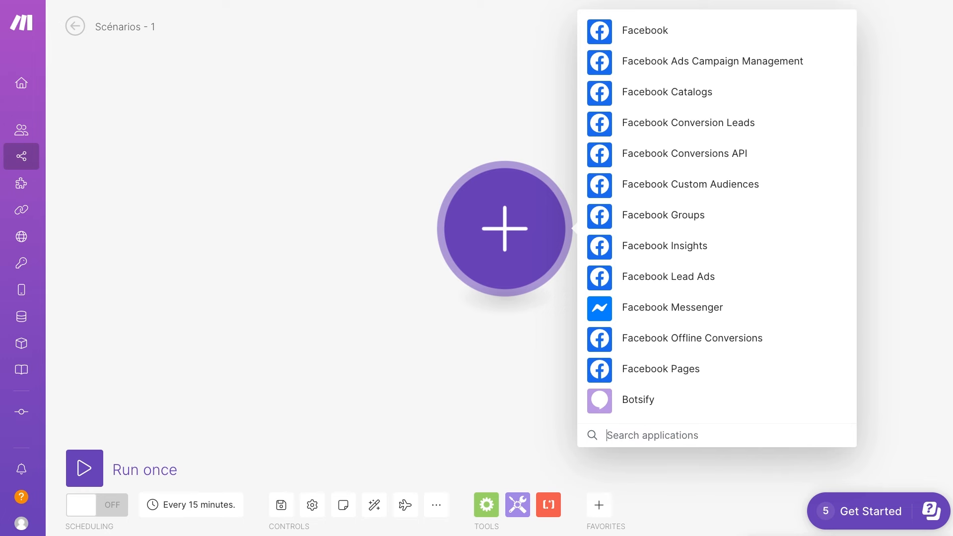
type("googke")
key("BackSpace")
key("BackSpace")
type("le")
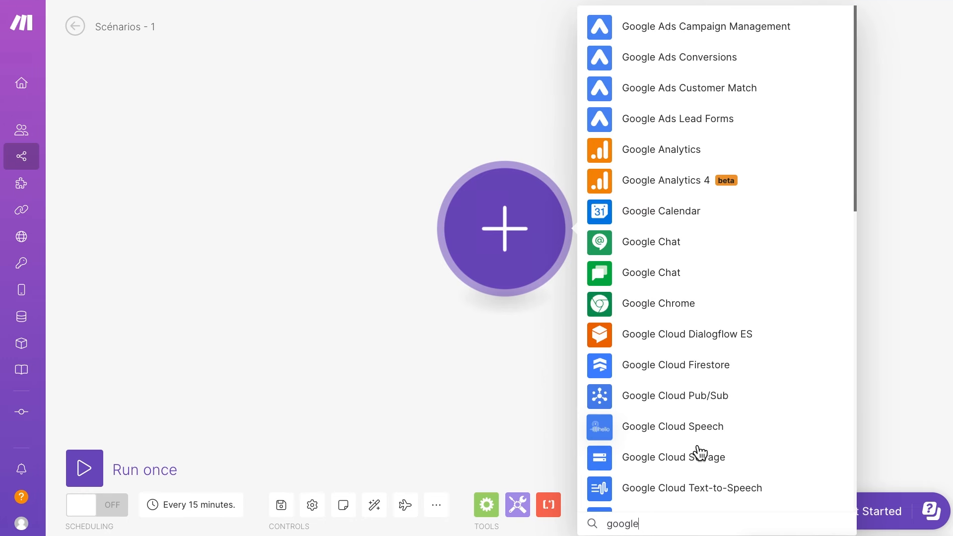
scroll(760, 400, "down", 5)
scroll(760, 400, "down", 8)
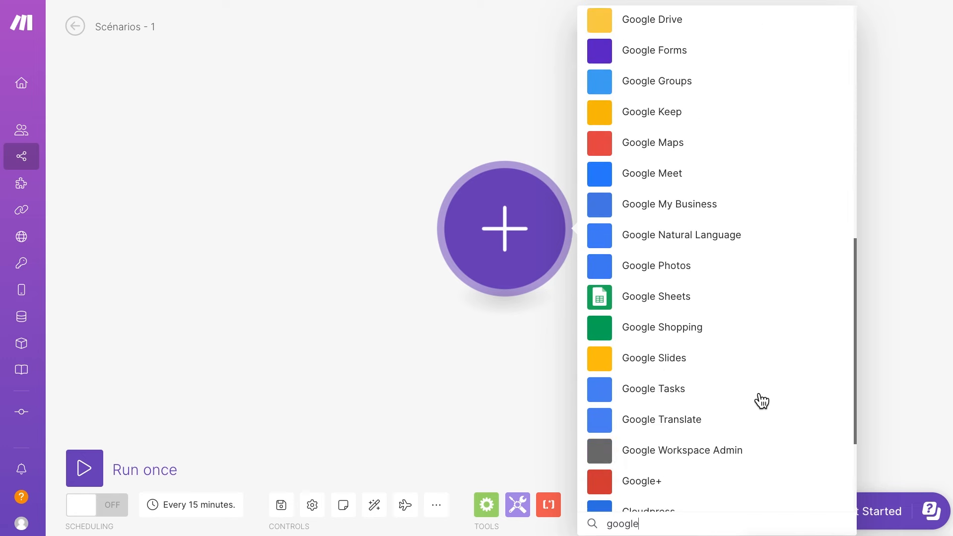
scroll(688, 357, "down", 2)
left_click_drag(658, 525, 610, 525)
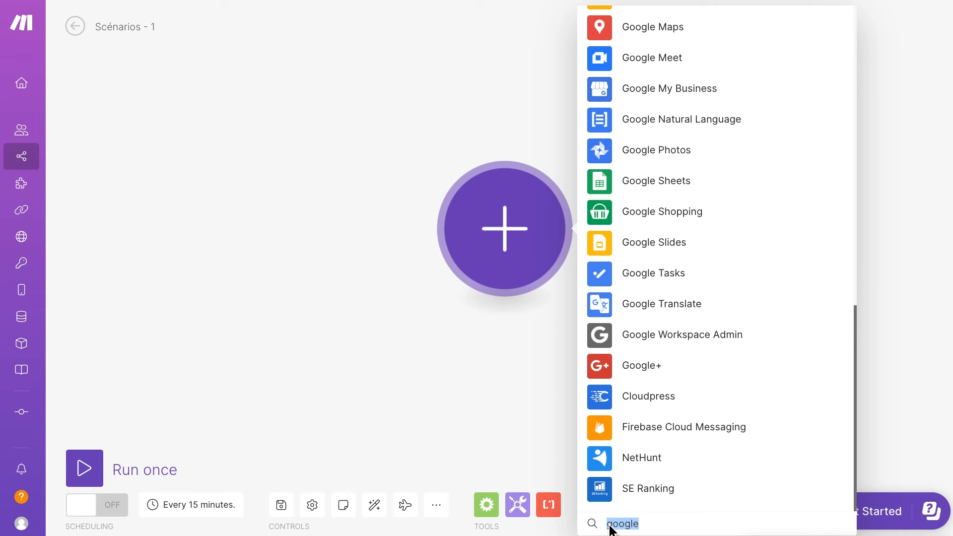
left_click(643, 380)
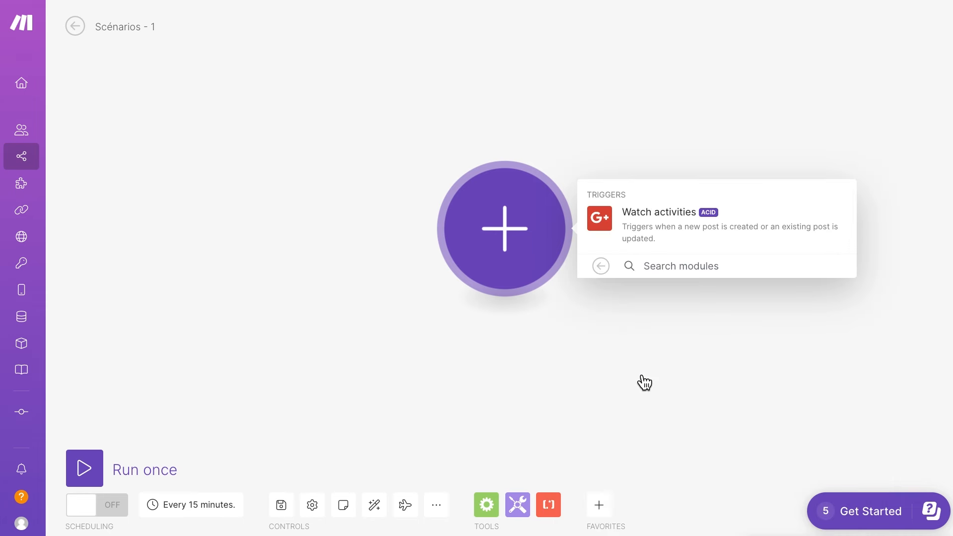
- Return to the full application list, search for "excel" and open the Microsoft 365 Excel modules
left_click(601, 268)
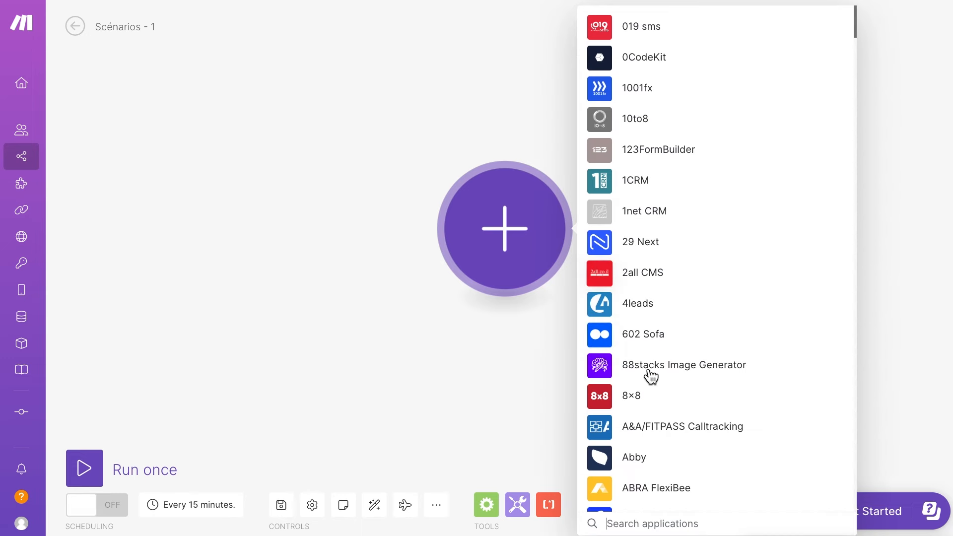
type("e")
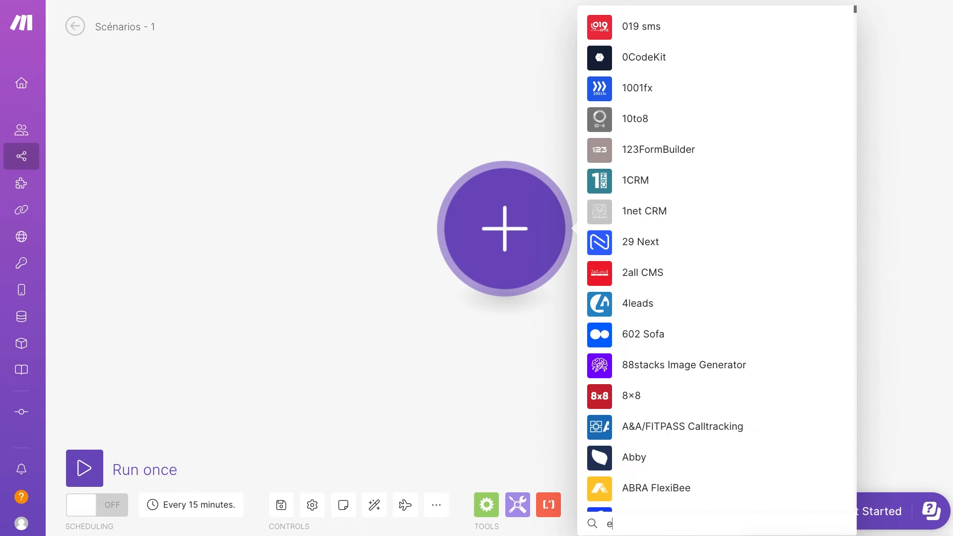
type("xcel")
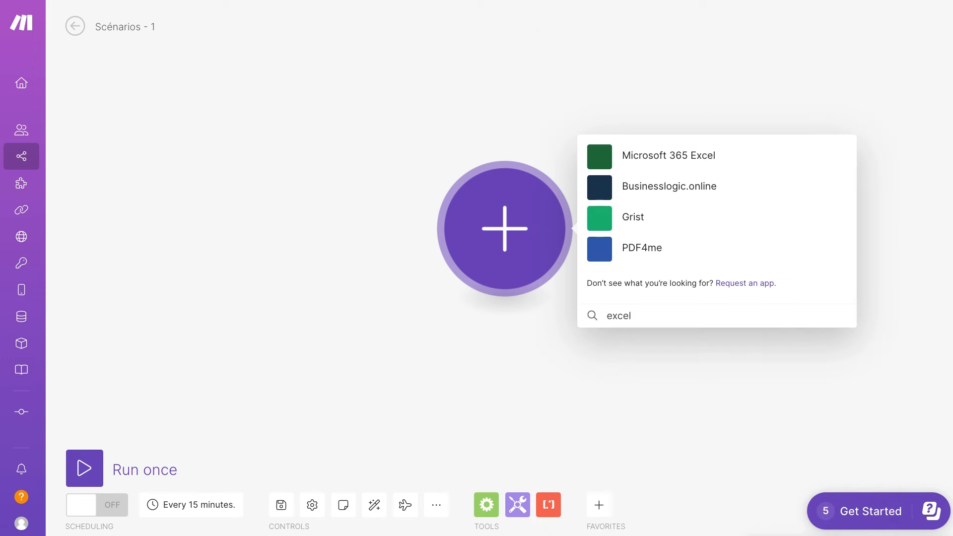
left_click(659, 163)
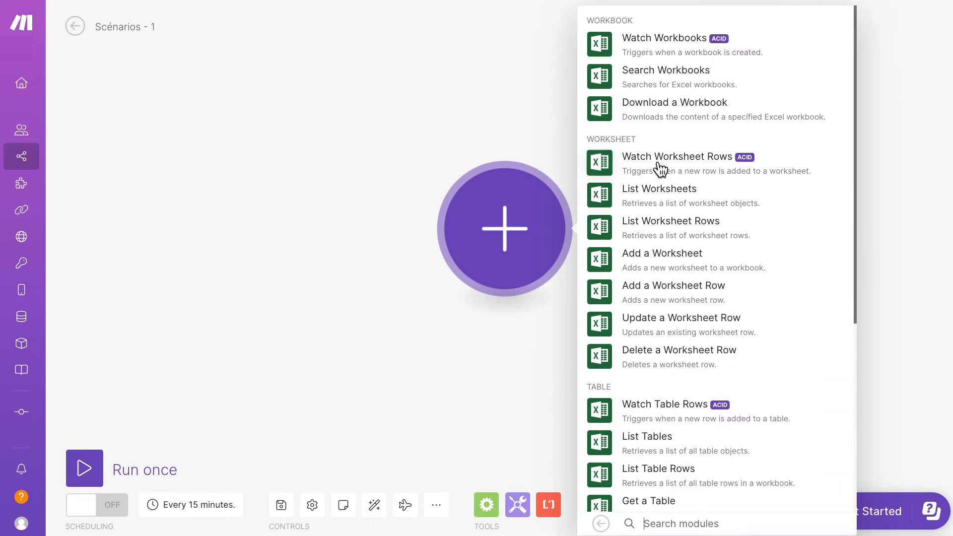
- Examine the Excel modules offered in the Workbook, Worksheet, Table and Other groups
scroll(685, 198, "down", 3)
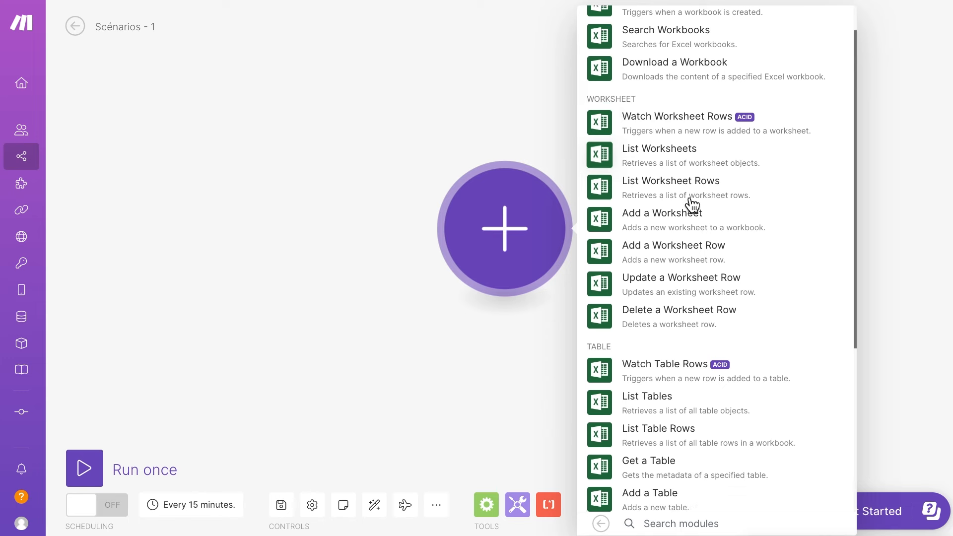
scroll(688, 201, "down", 4)
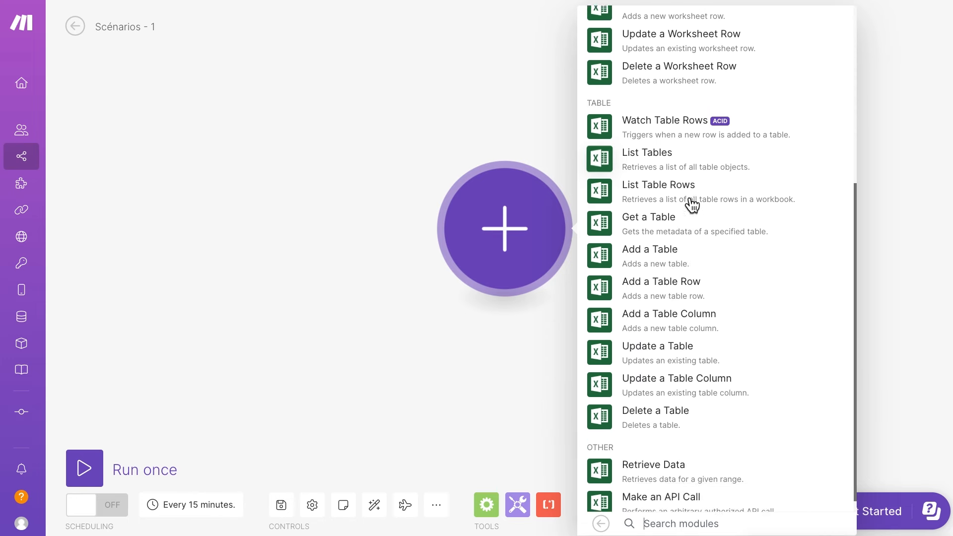
scroll(685, 206, "up", 7)
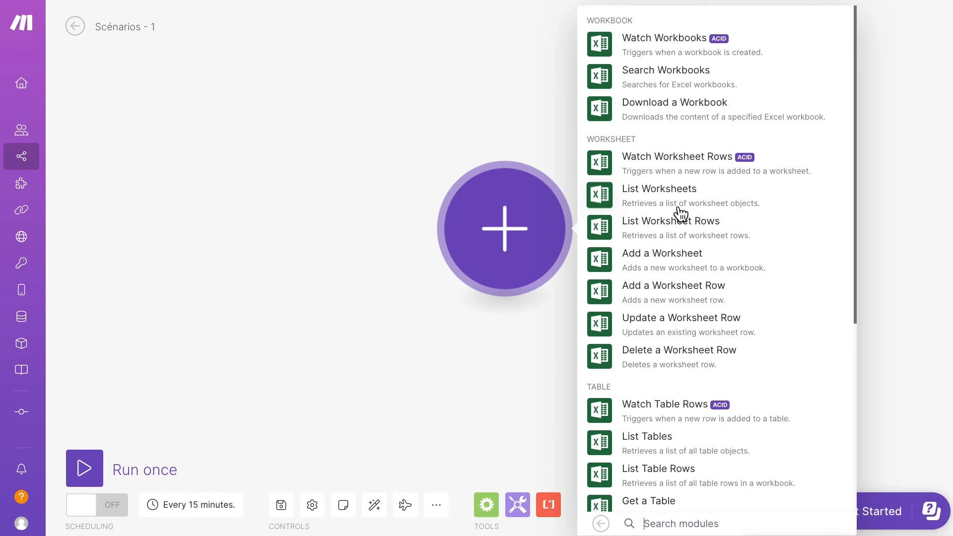
scroll(680, 214, "down", 1)
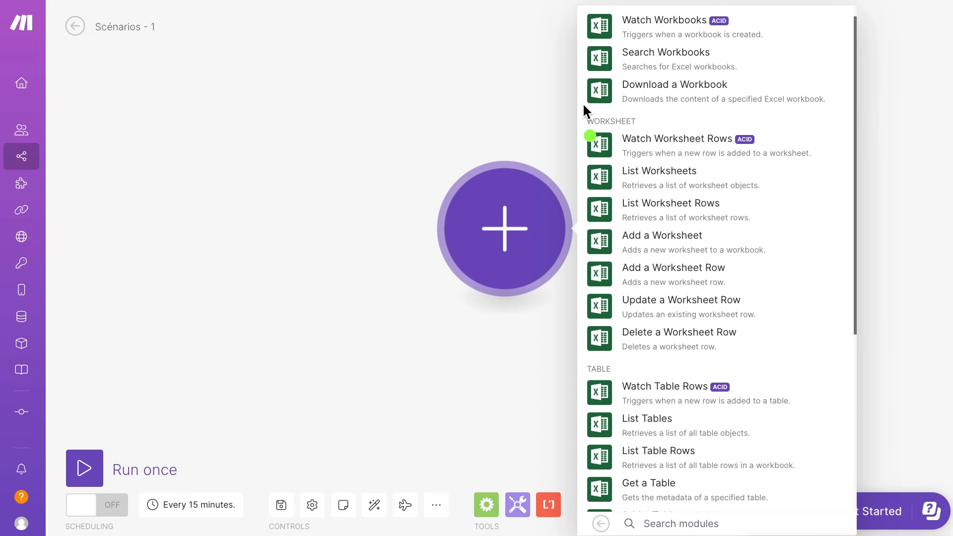
mouse_move(585, 113)
left_mouse_down()
mouse_move(753, 272)
mouse_move(649, 348)
left_mouse_up()
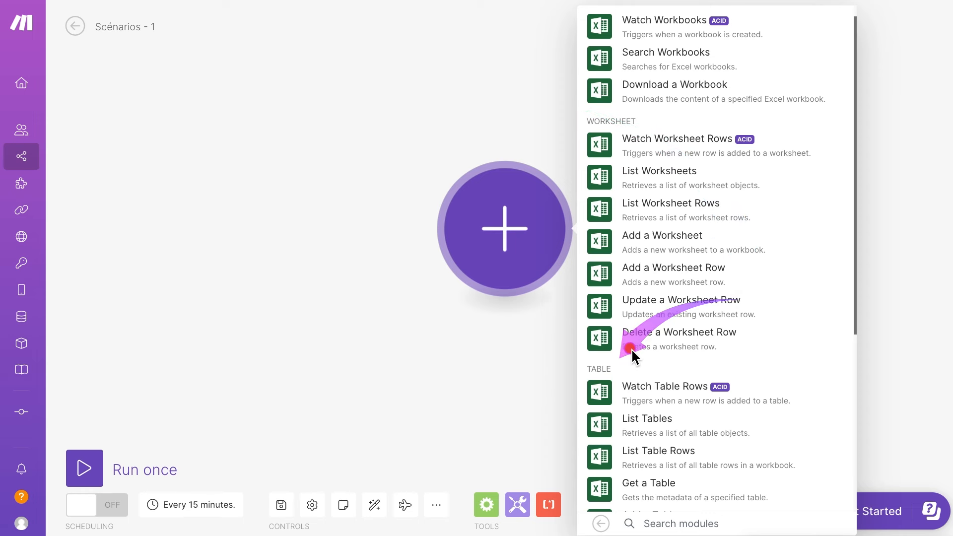
scroll(665, 270, "up", 1)
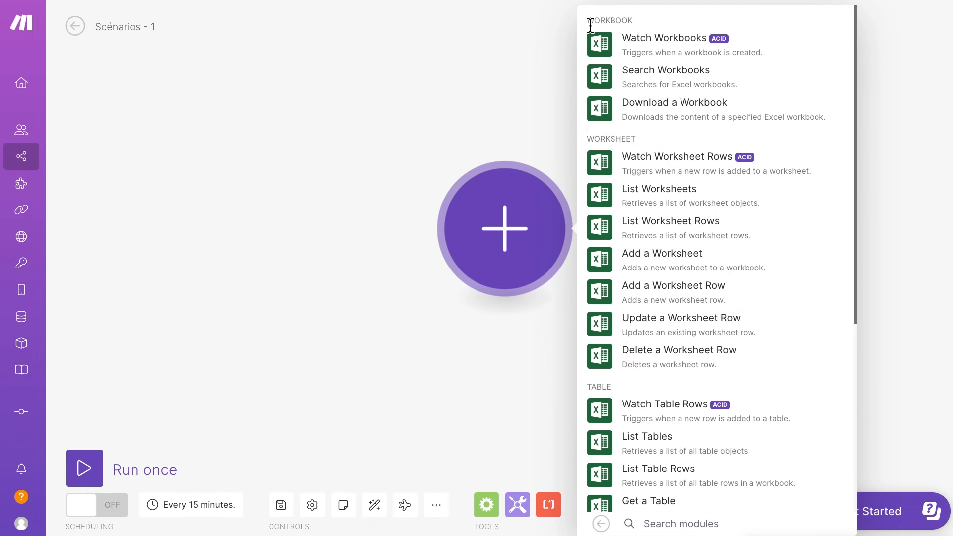
scroll(690, 258, "down", 6)
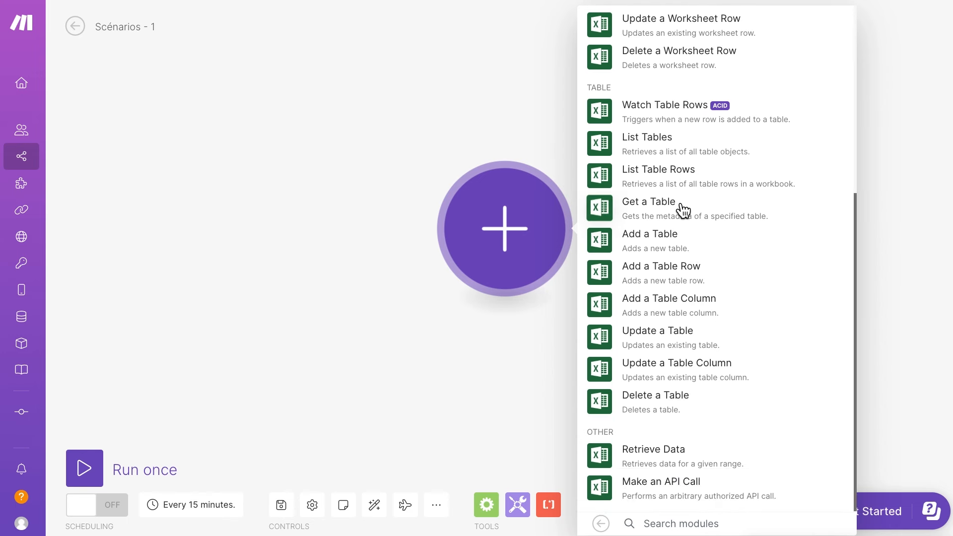
scroll(682, 211, "up", 6)
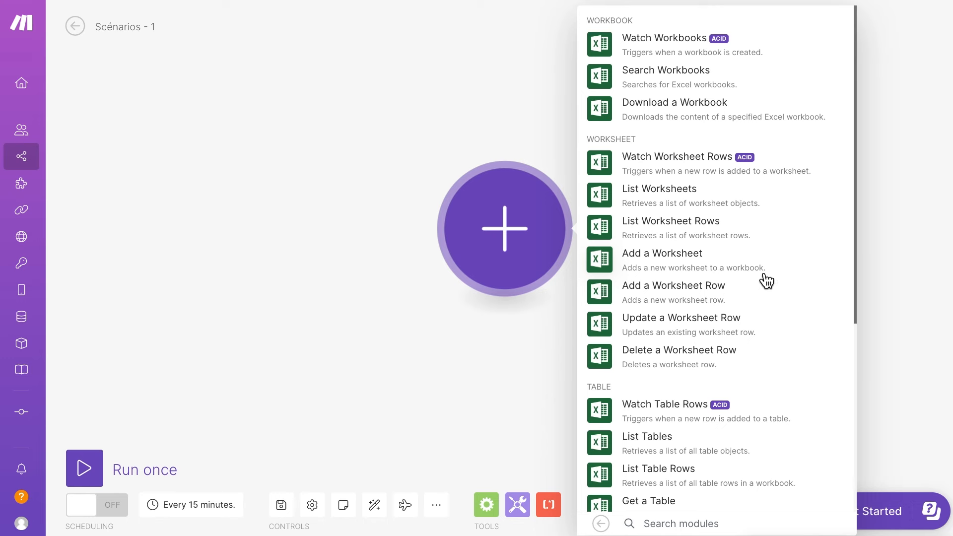
scroll(764, 279, "down", 5)
scroll(767, 281, "up", 5)
- Go back to the application list, search for "weather" and add Weather's Get current weather module to the scenario
left_click(601, 523)
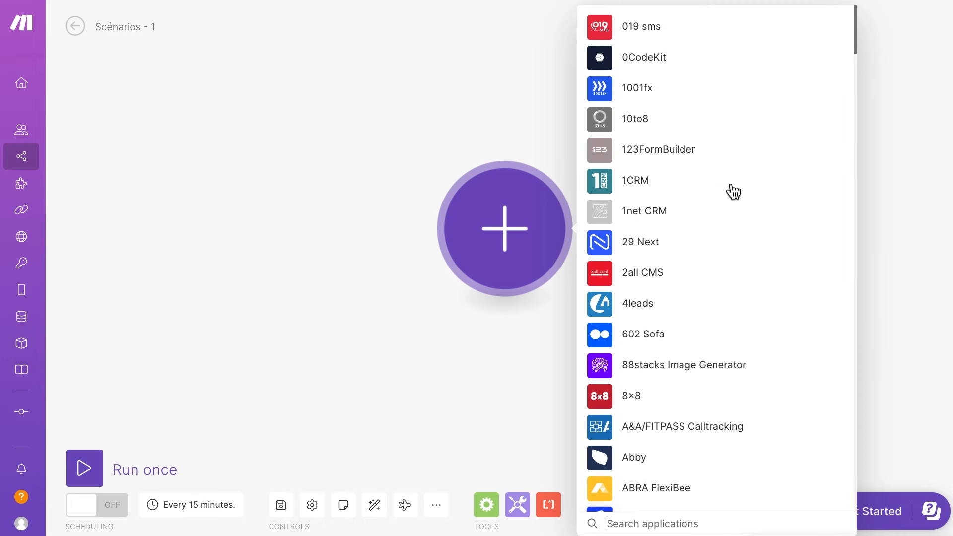
type("w")
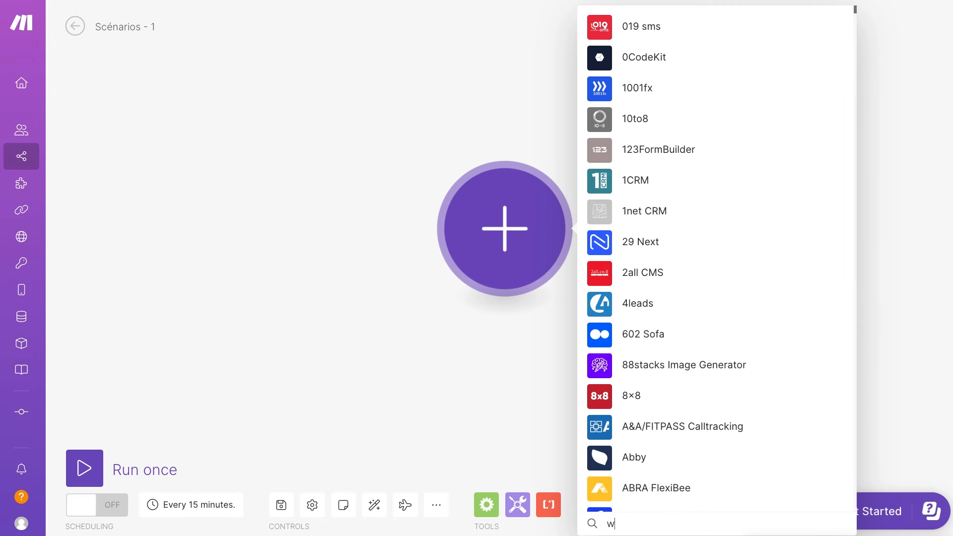
type("eather")
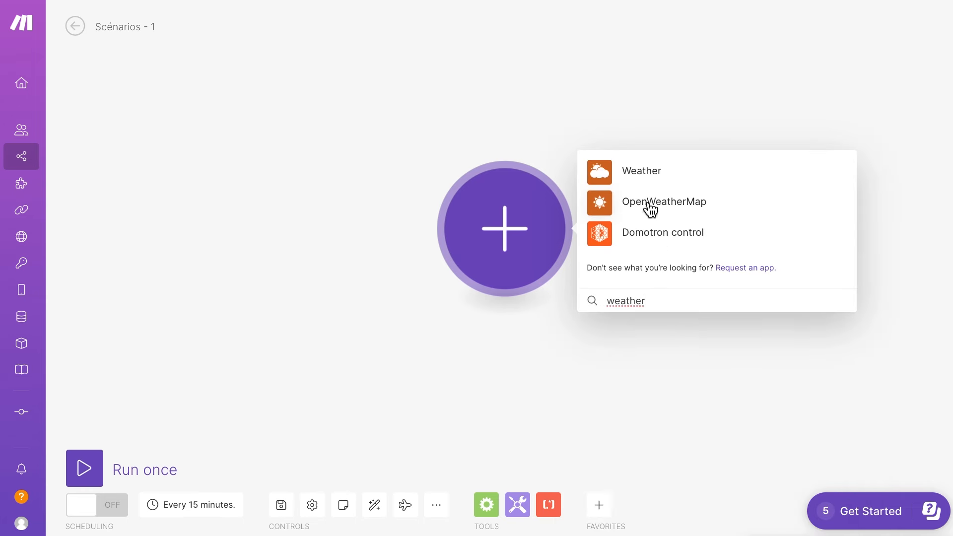
left_click(646, 178)
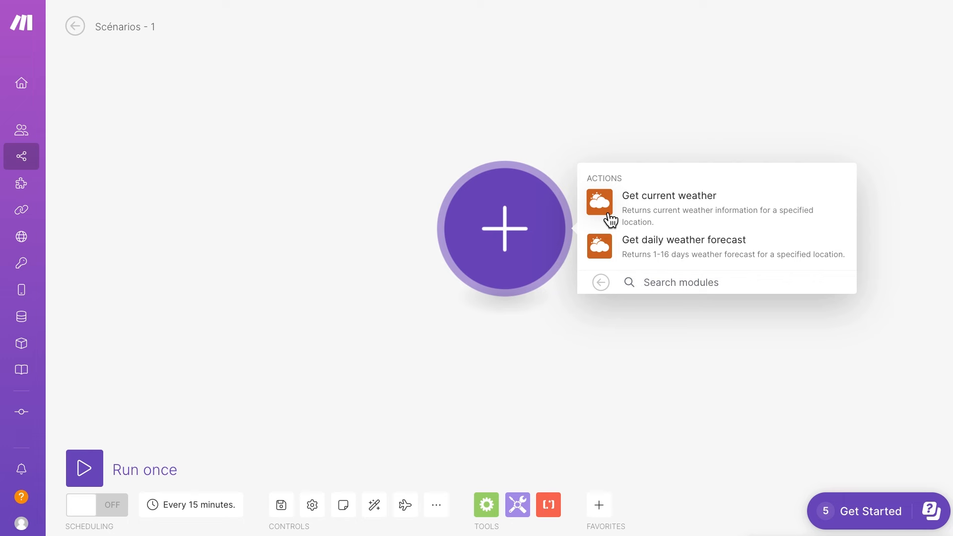
left_click(676, 214)
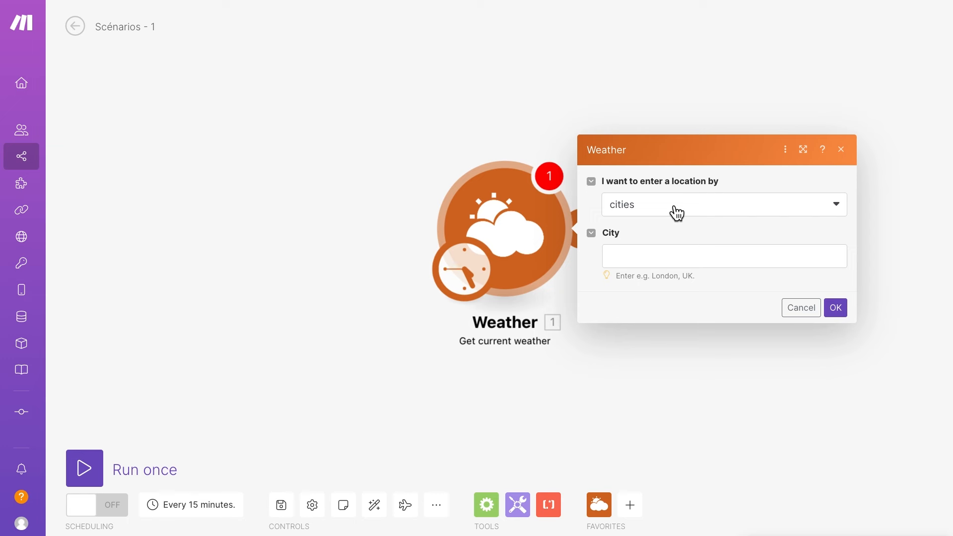
left_click(669, 203)
mouse_move(313, 74)
left_mouse_down()
mouse_move(377, 77)
mouse_move(488, 123)
left_mouse_up()
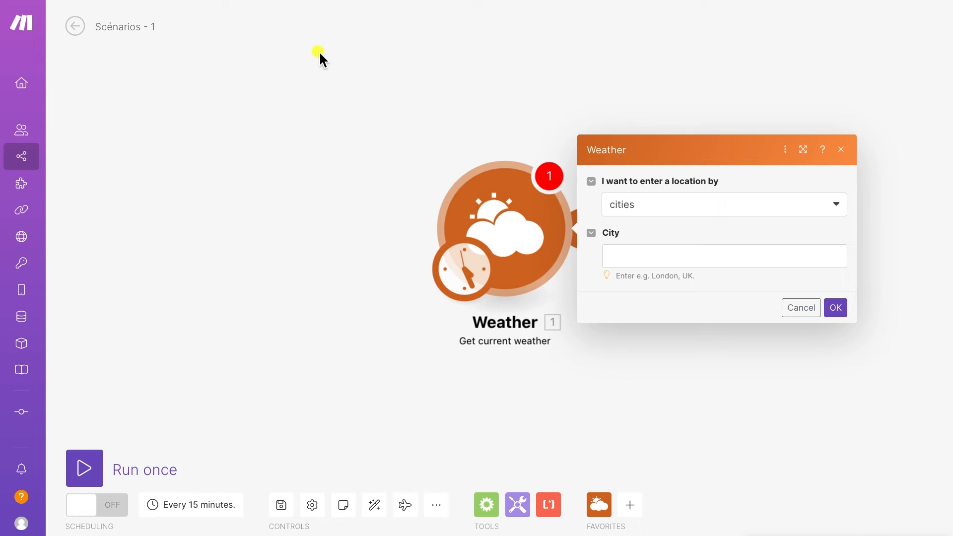
mouse_move(317, 52)
left_mouse_down()
mouse_move(507, 138)
mouse_move(546, 174)
left_mouse_up()
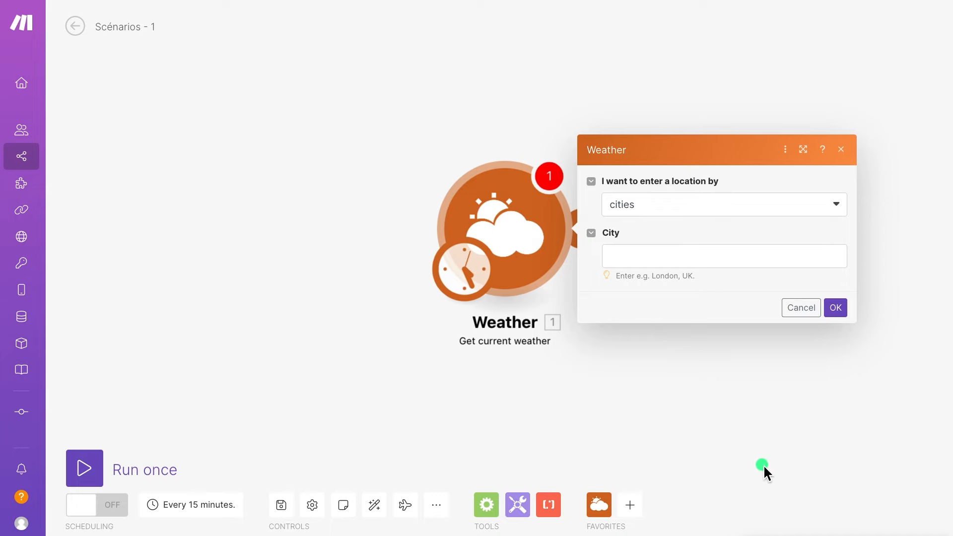
mouse_move(736, 468)
left_mouse_down()
mouse_move(662, 453)
mouse_move(525, 373)
mouse_move(508, 353)
left_mouse_up()
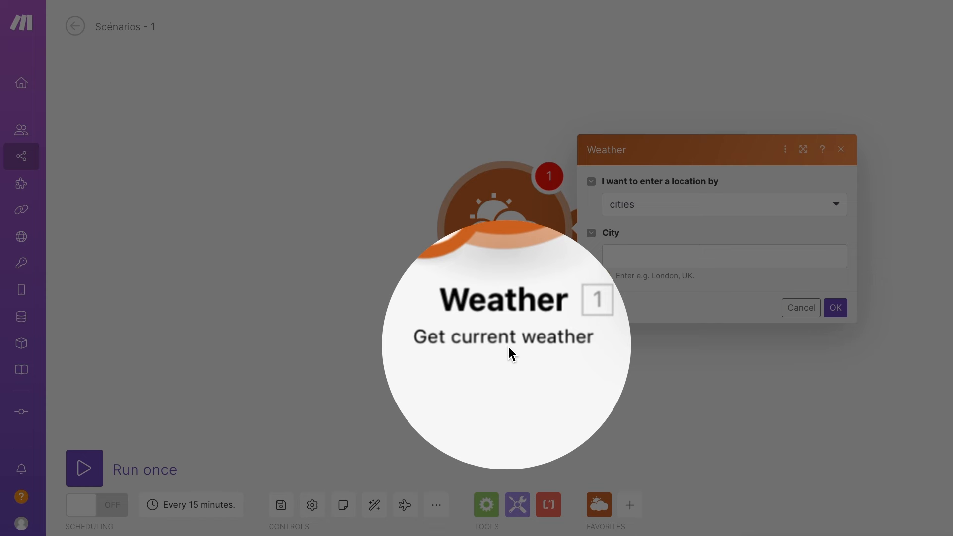
left_click(507, 344)
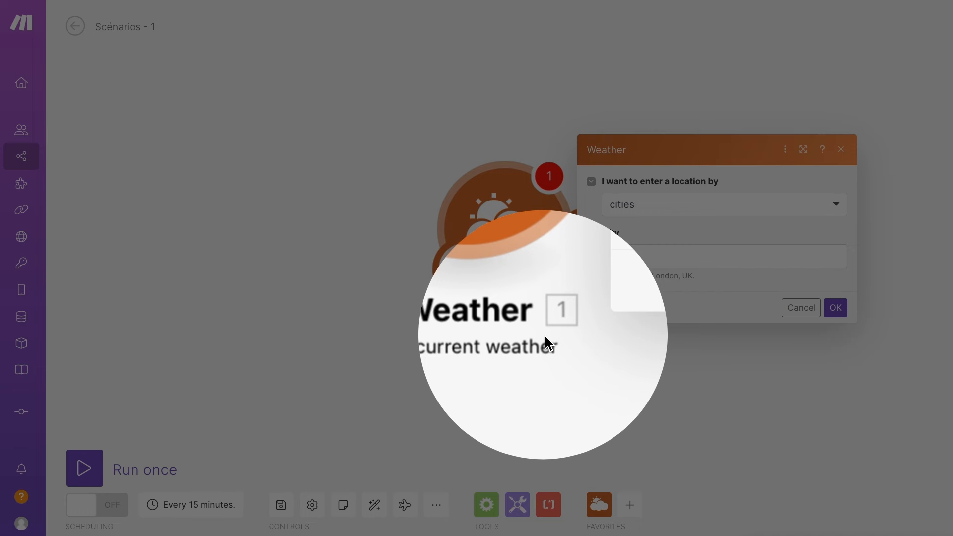
left_click(544, 336)
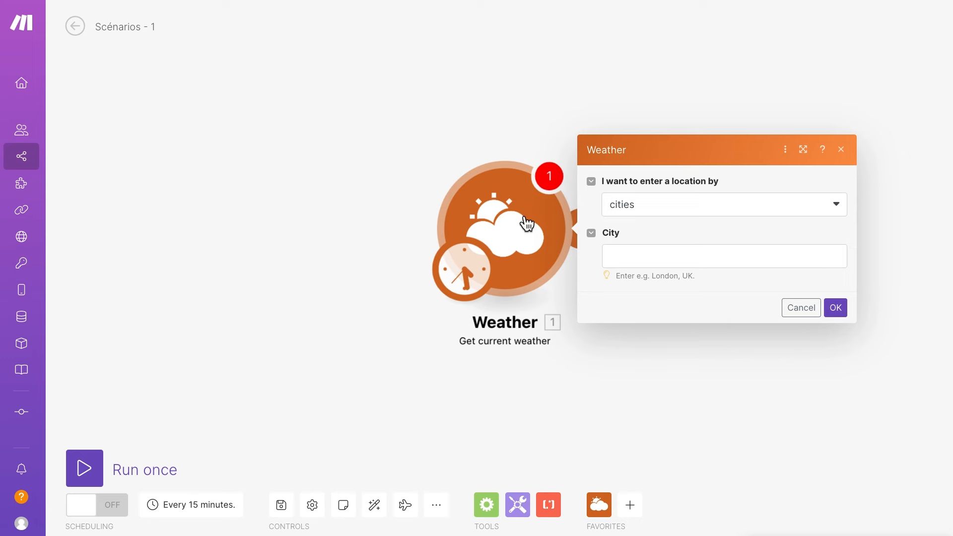
- Close the Weather module's settings and delete the module from the scenario
right_click(531, 223)
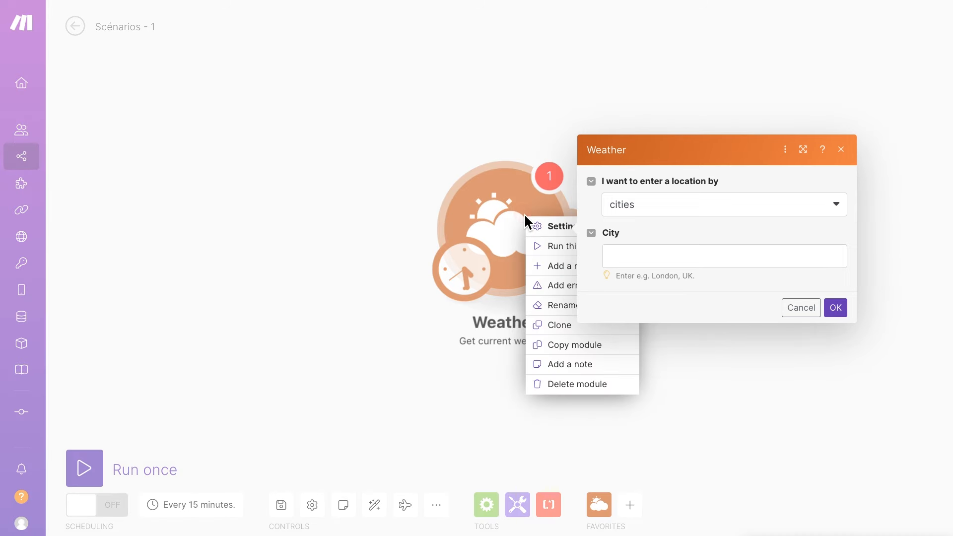
left_click(843, 151)
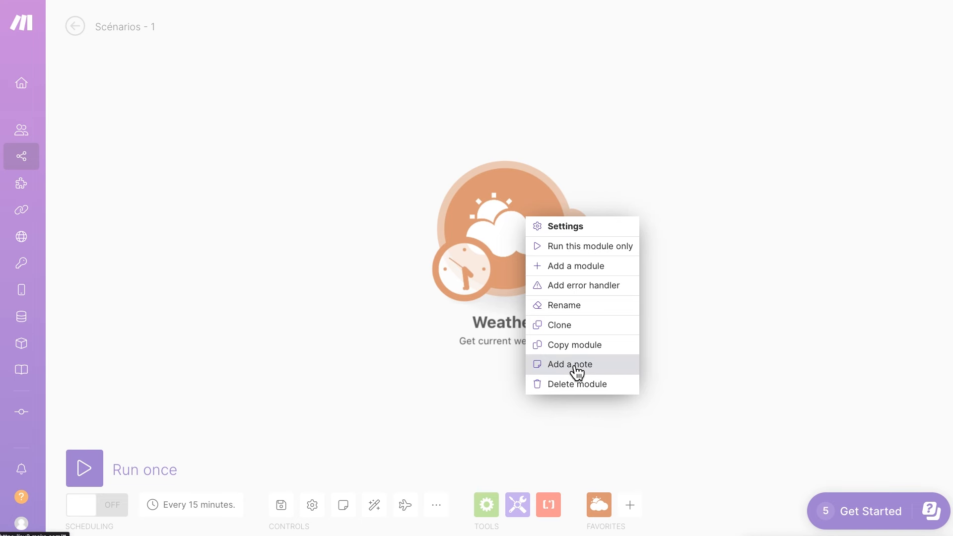
left_click(602, 388)
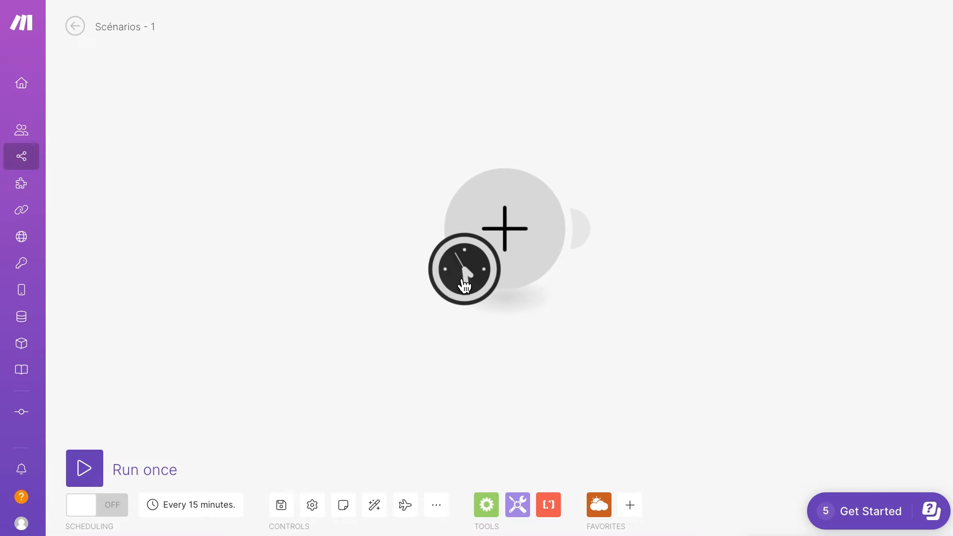
- Fill the empty module with Weather's Get current weather action and close its settings
left_click(534, 213)
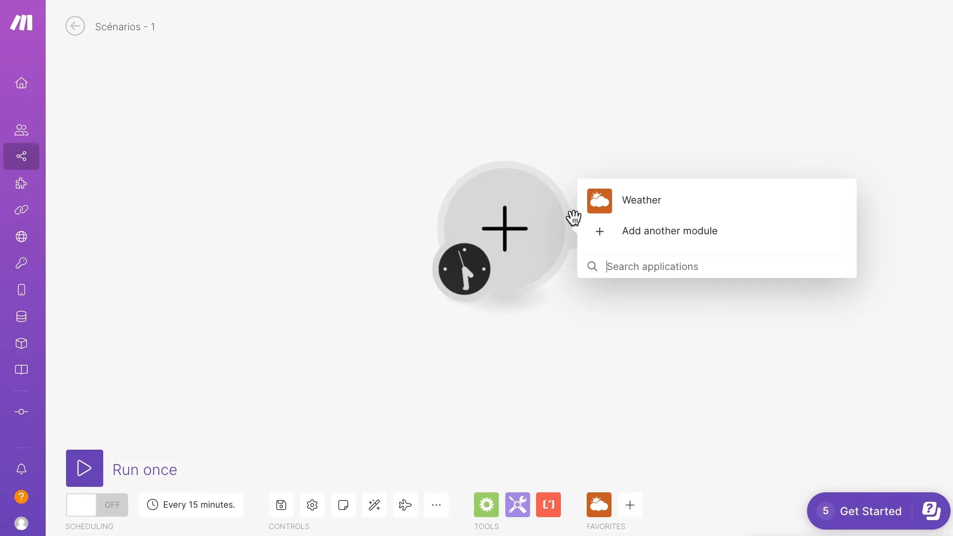
left_click(623, 208)
left_click(631, 219)
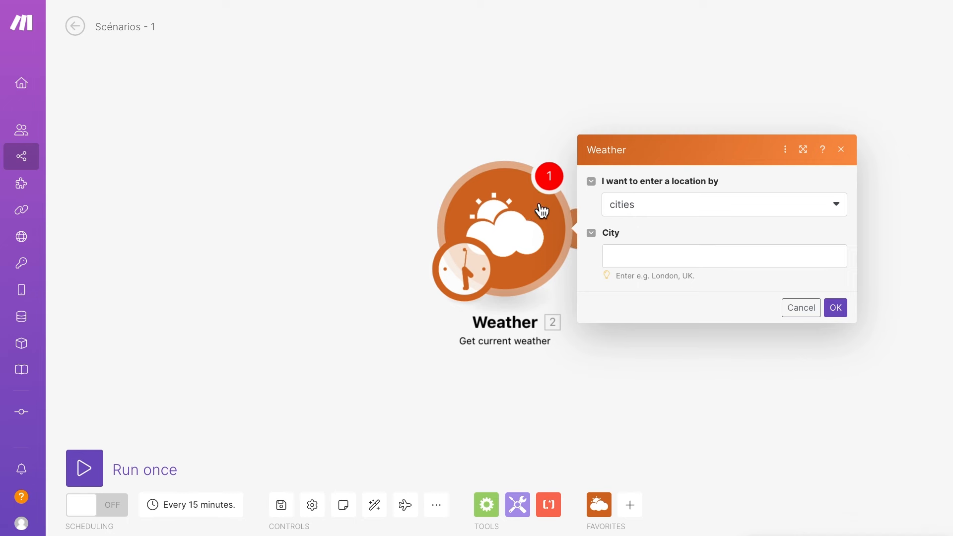
left_click(842, 151)
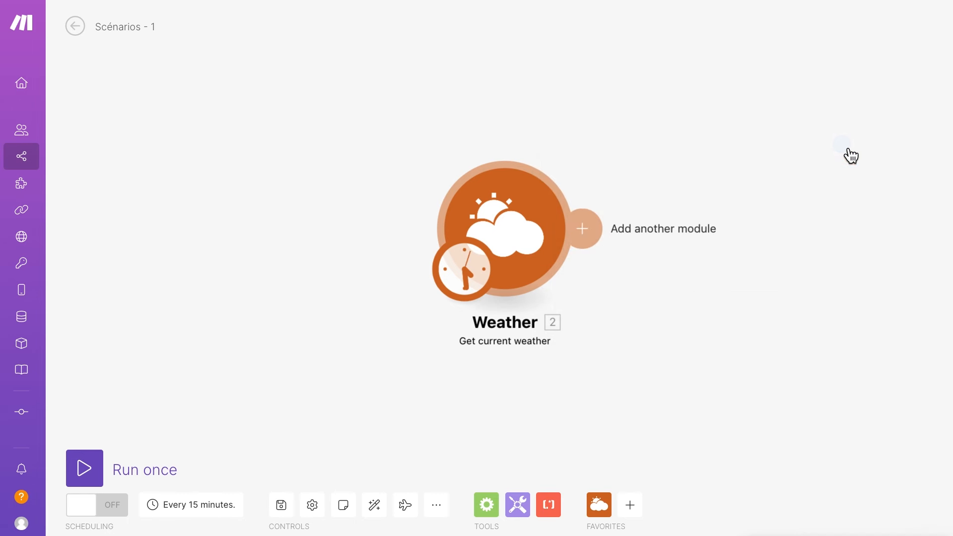
- Open and dismiss the Weather module's location settings twice
left_click(529, 222)
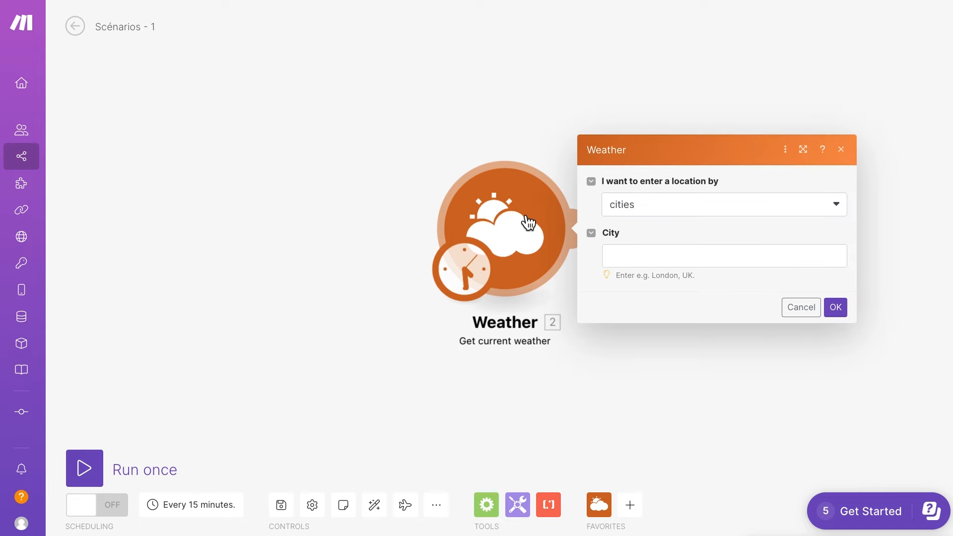
left_click(503, 145)
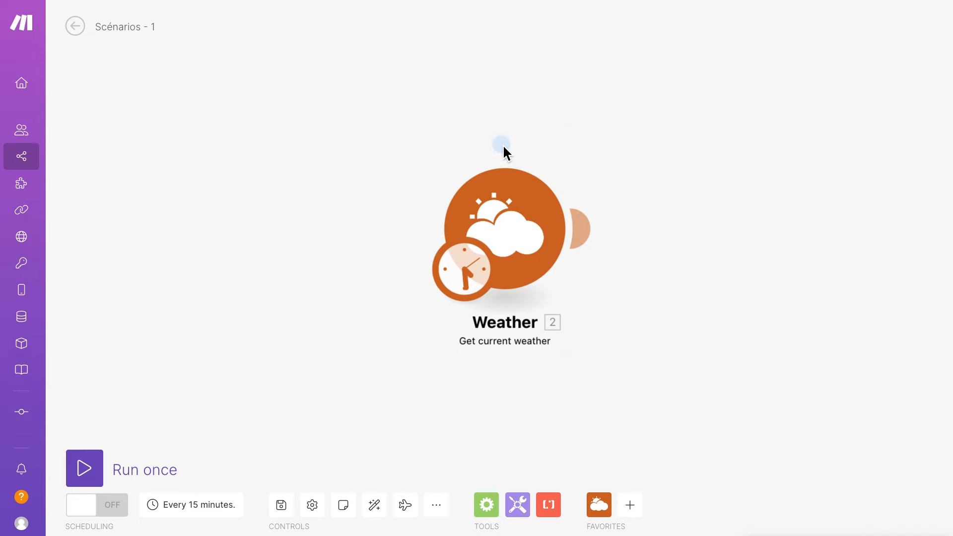
left_click(528, 221)
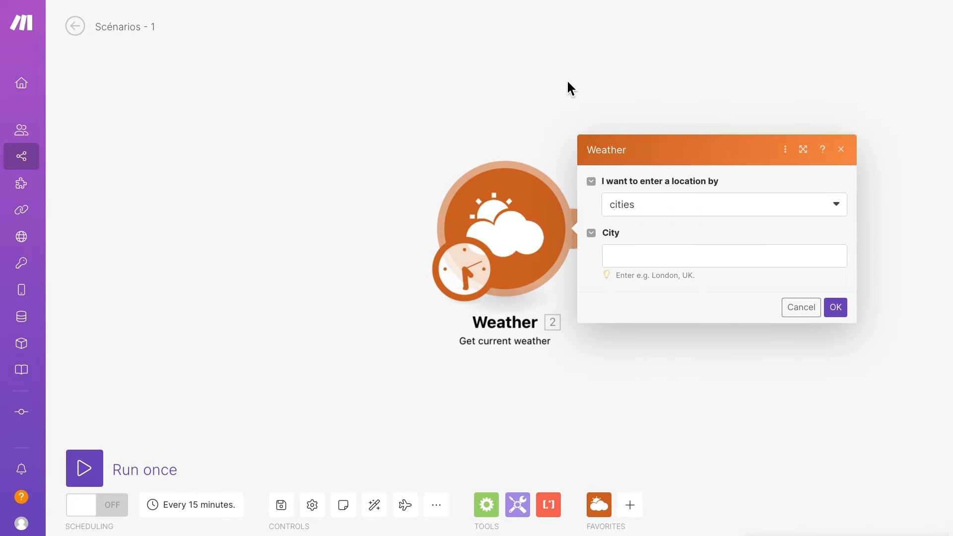
left_click(543, 91)
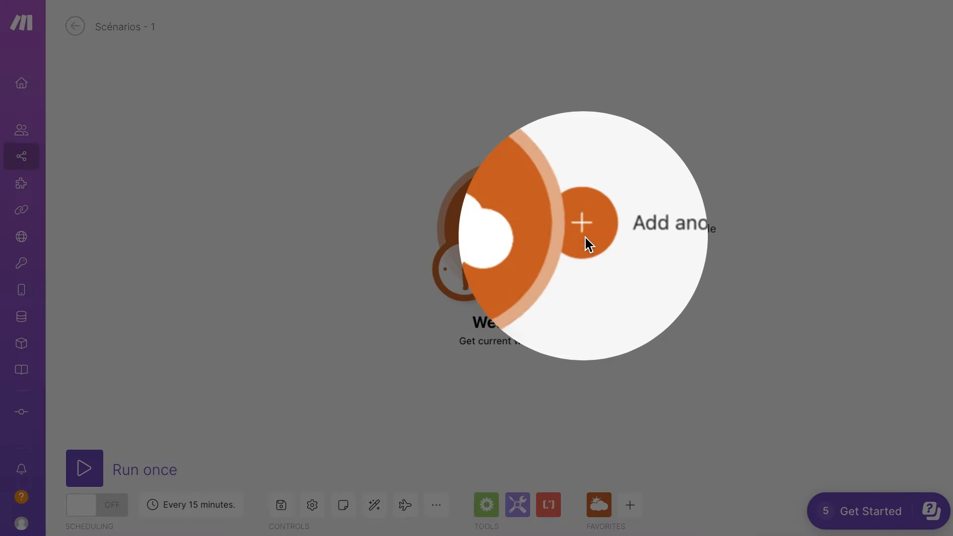
- Add another empty module from the canvas, above and to the right of the Weather module
left_click(584, 235)
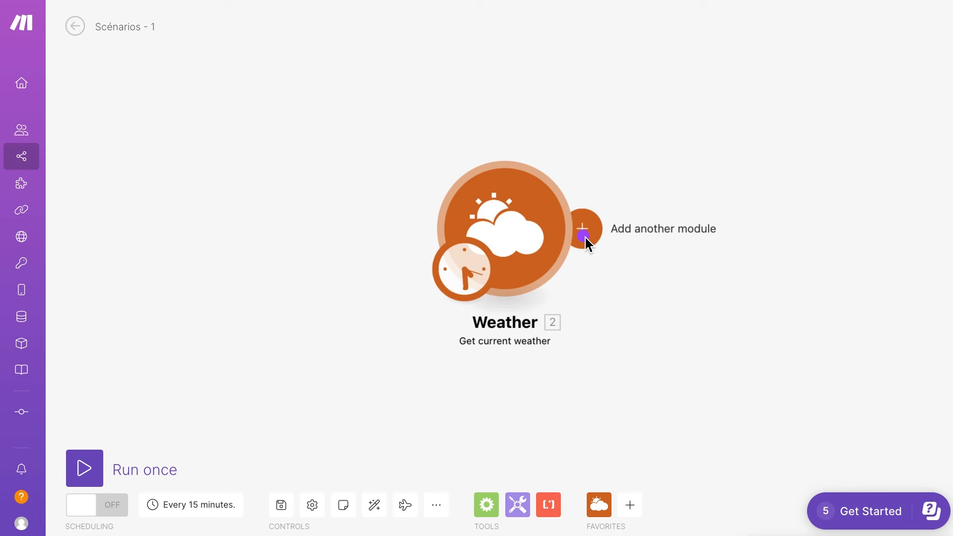
left_click(839, 123)
right_click(732, 86)
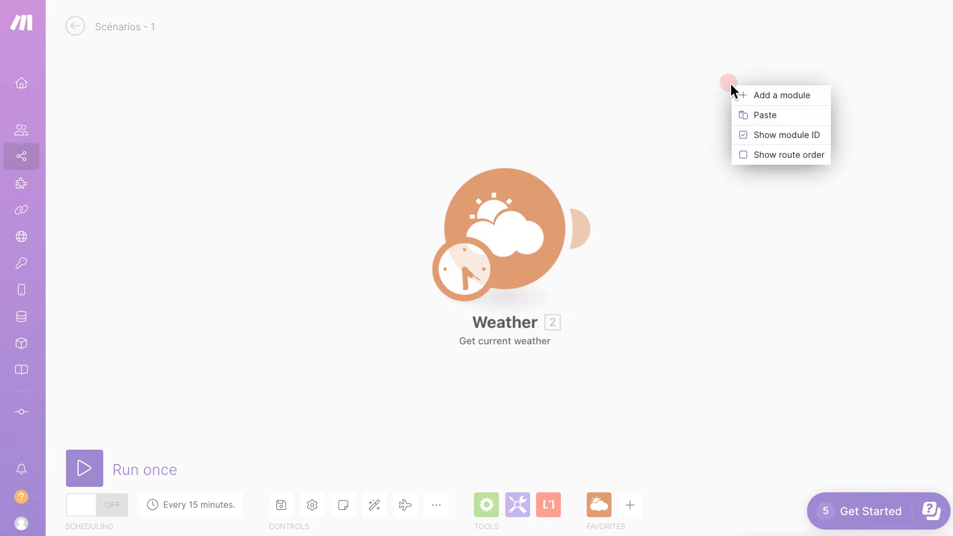
left_click(773, 98)
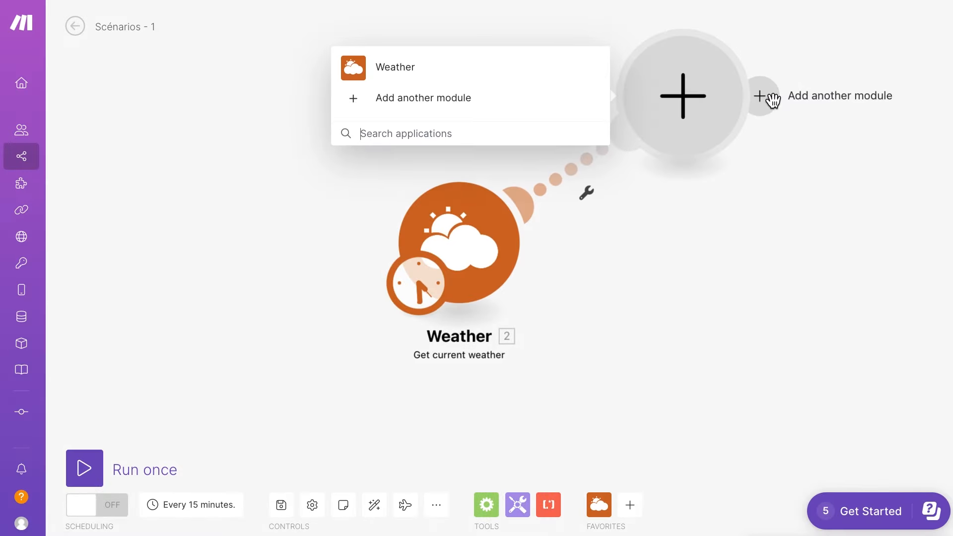
- Delete the empty module connected to the Weather module, and briefly open and dismiss the Weather module's settings
right_click(695, 100)
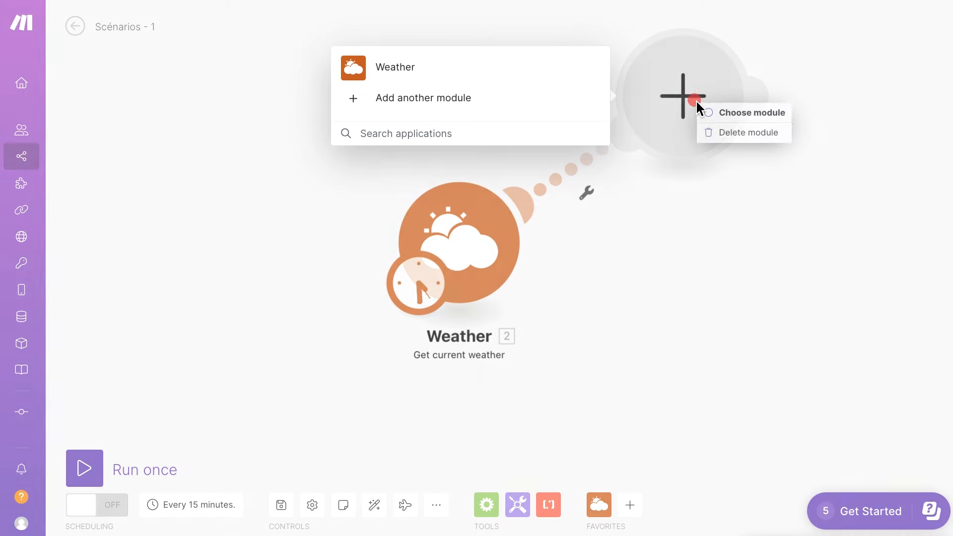
left_click(719, 132)
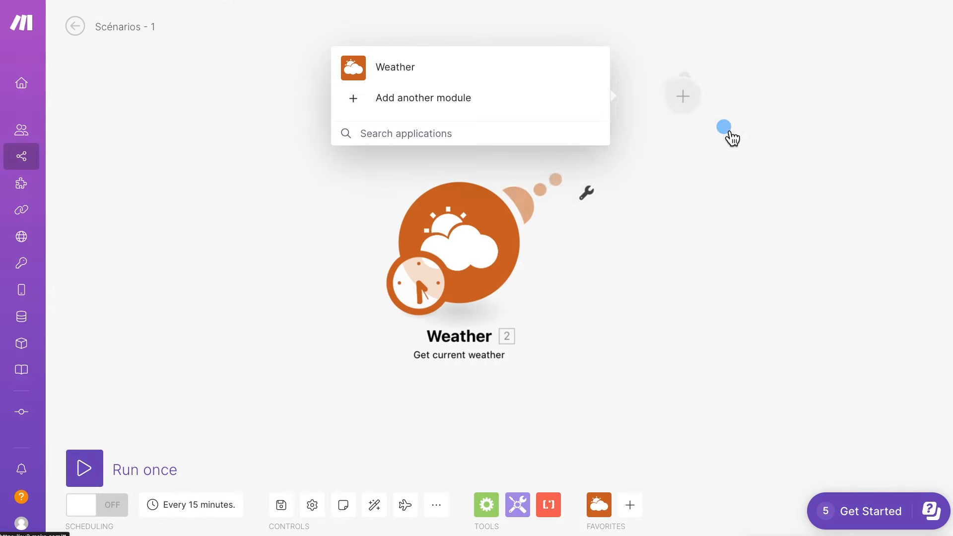
left_click(479, 258)
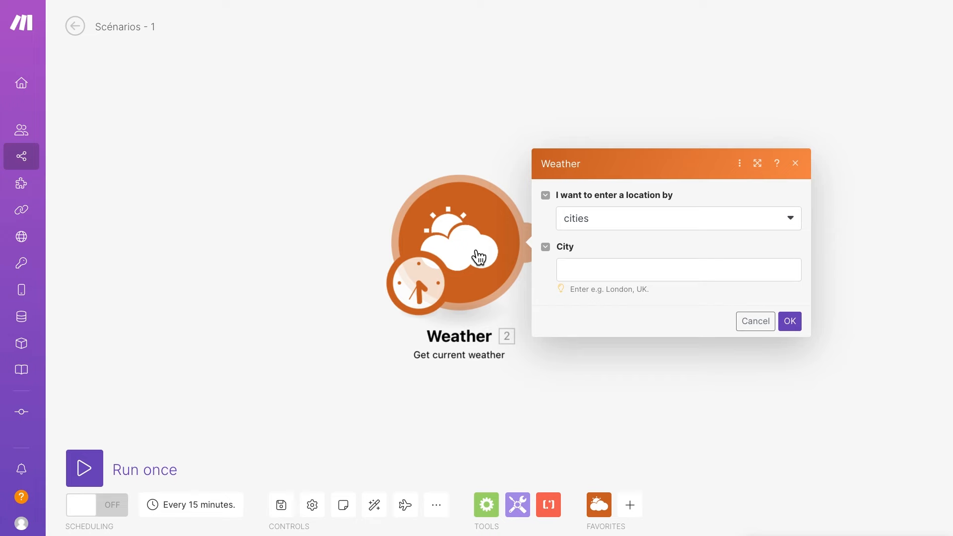
left_click(463, 357)
- Turn off the module ID display on the scenario canvas
right_click(463, 358)
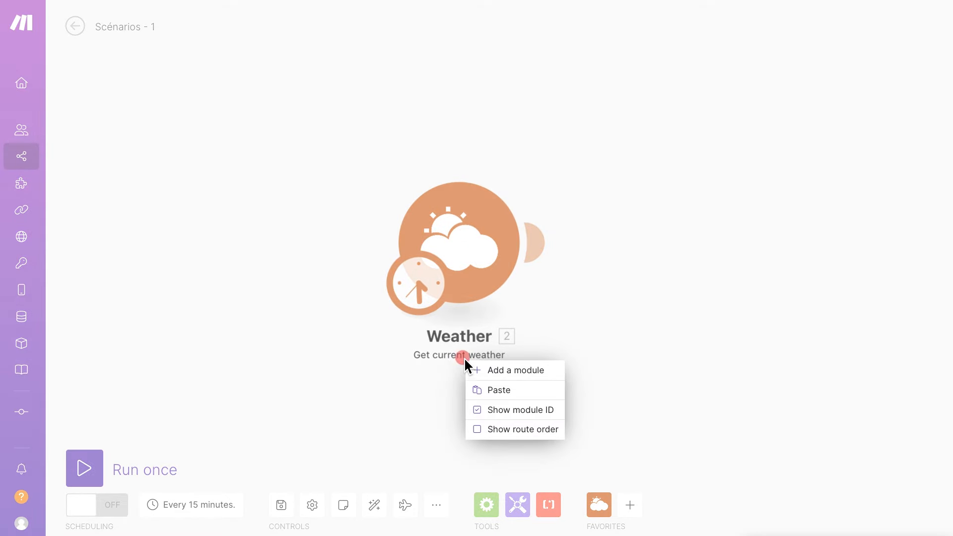
left_click(461, 354)
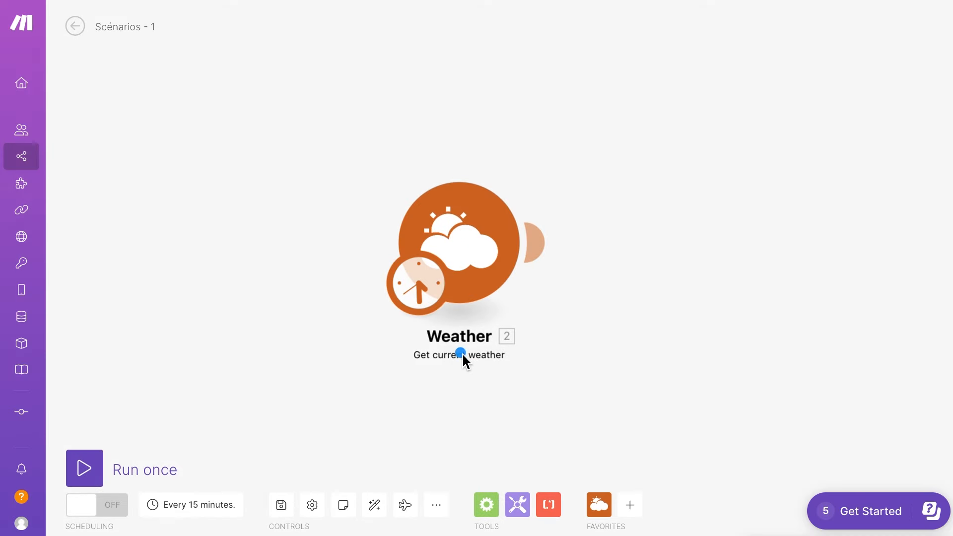
right_click(466, 358)
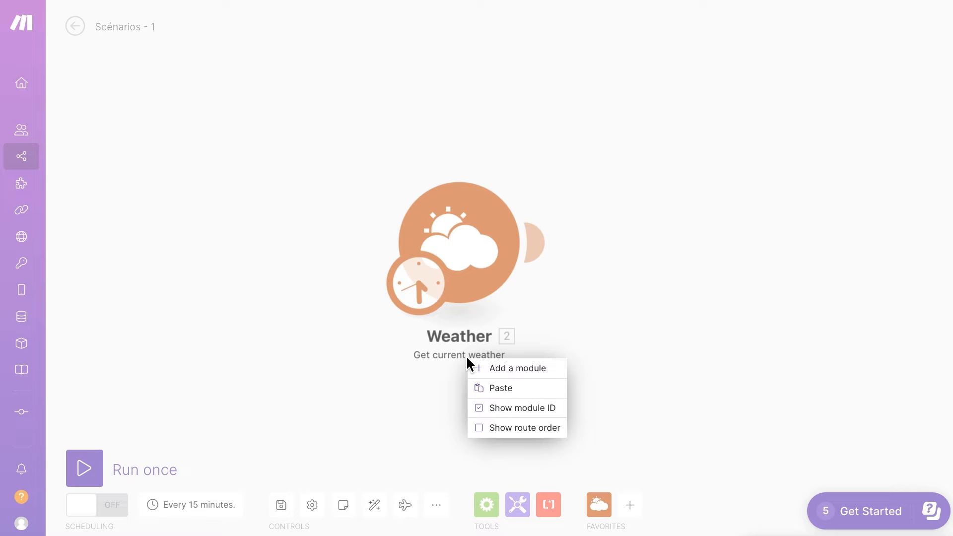
left_click(546, 412)
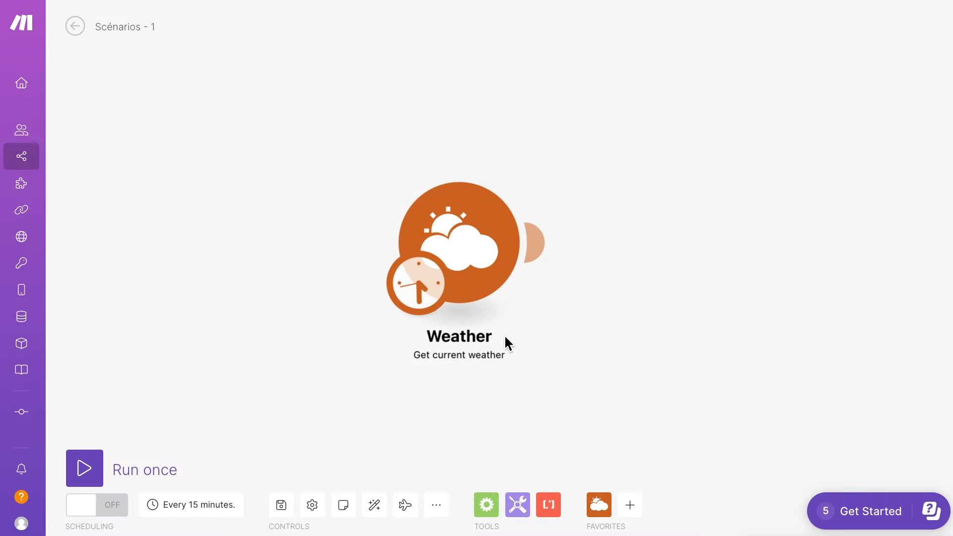
- Dismiss the Weather module's options and turn the module ID display back on
right_click(482, 278)
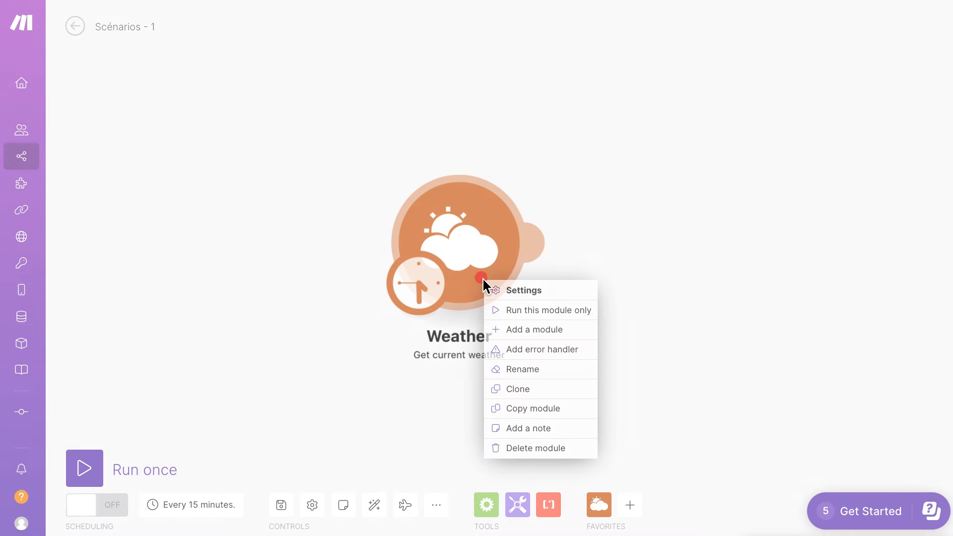
right_click(455, 342)
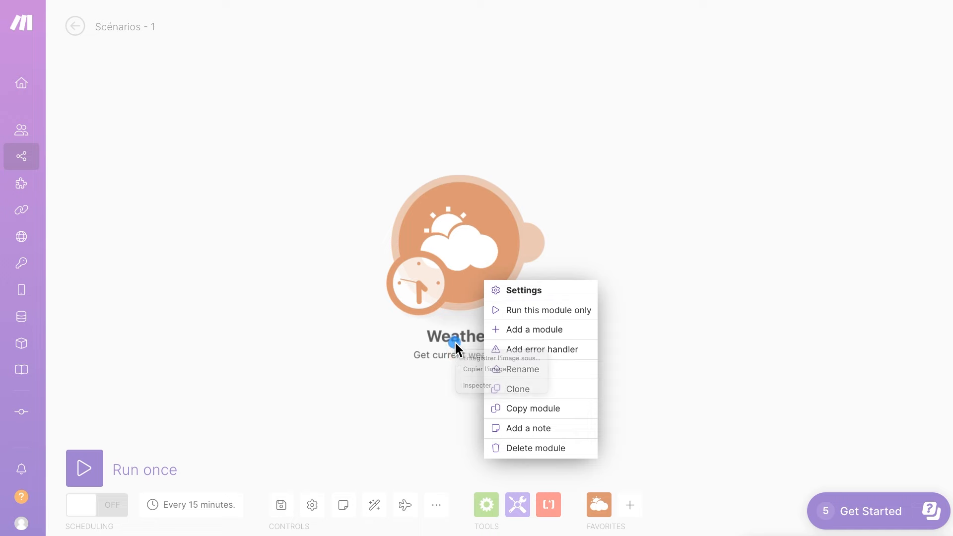
left_click(416, 393)
right_click(450, 344)
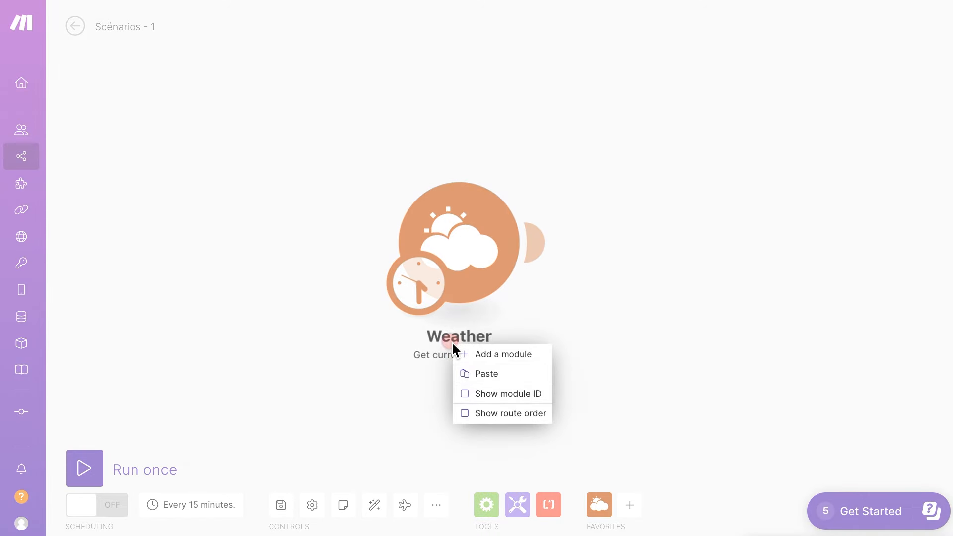
left_click(505, 395)
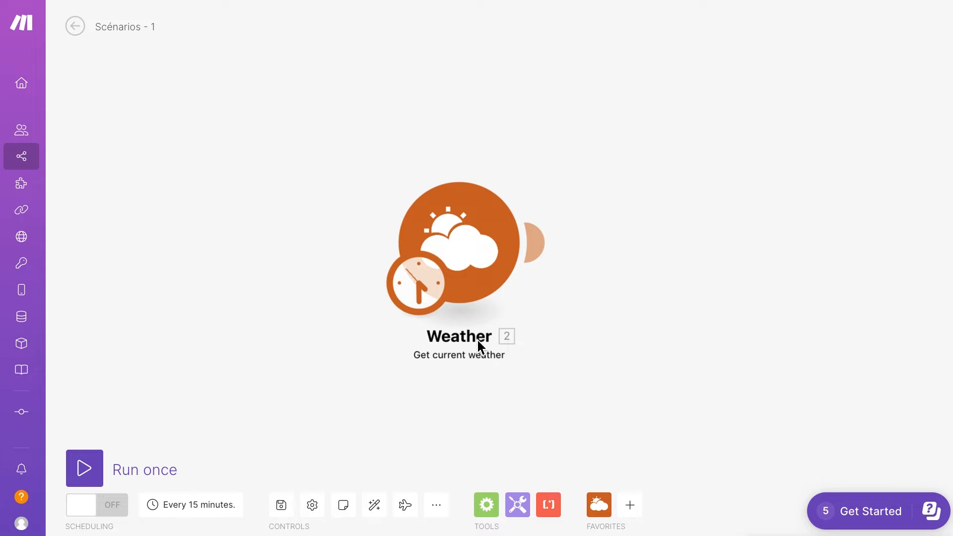
- Toggle the module ID display off and on again, and shift the Weather module slightly upward on the canvas
right_click(461, 351)
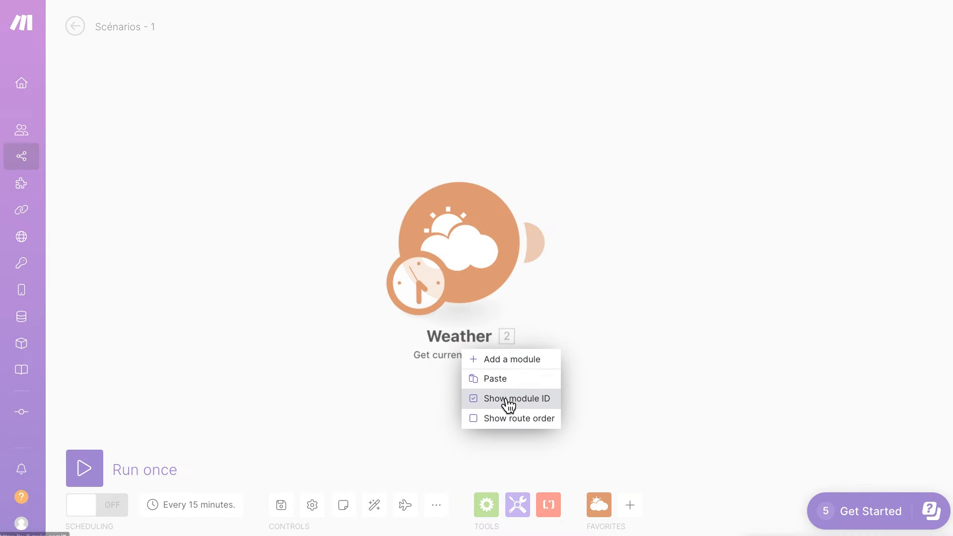
left_click(507, 399)
right_click(461, 325)
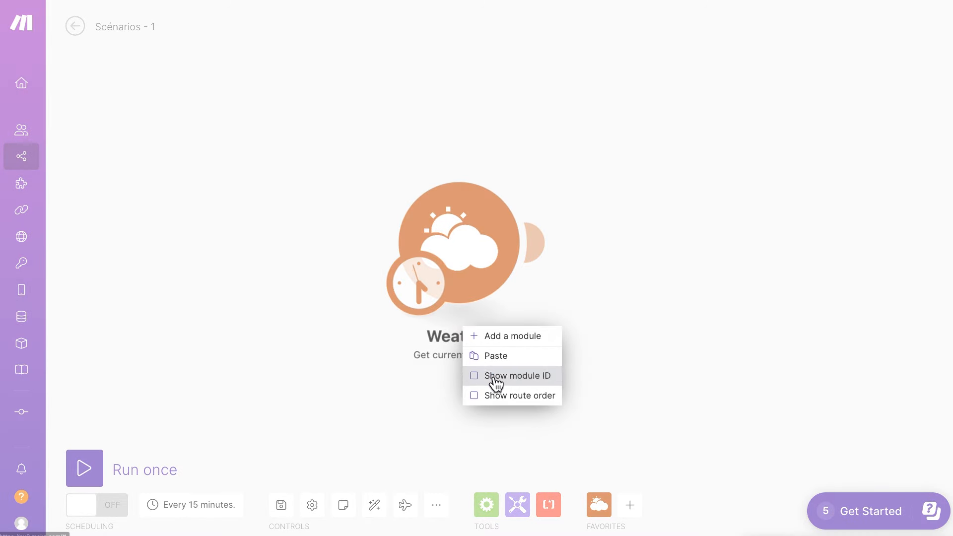
left_click(491, 377)
left_click_drag(453, 255, 441, 196)
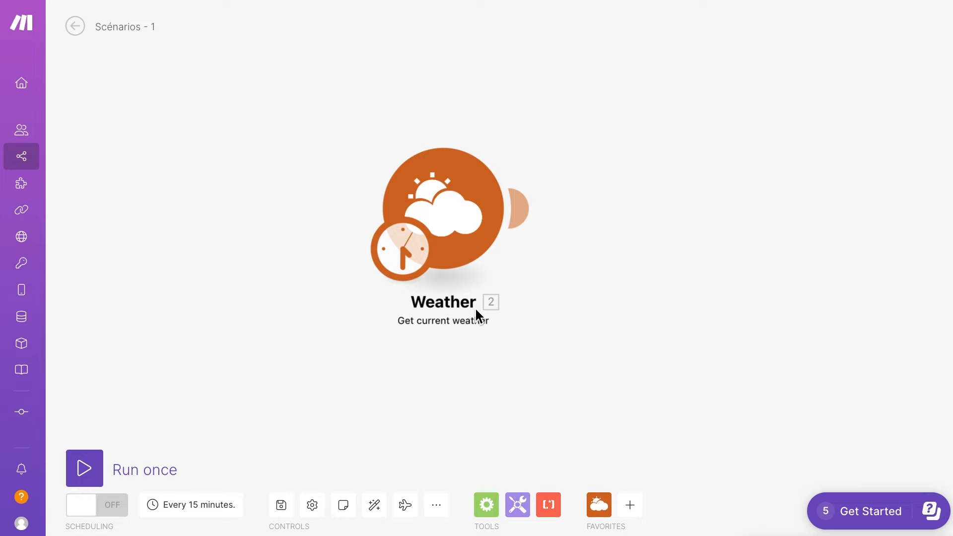
right_click(448, 313)
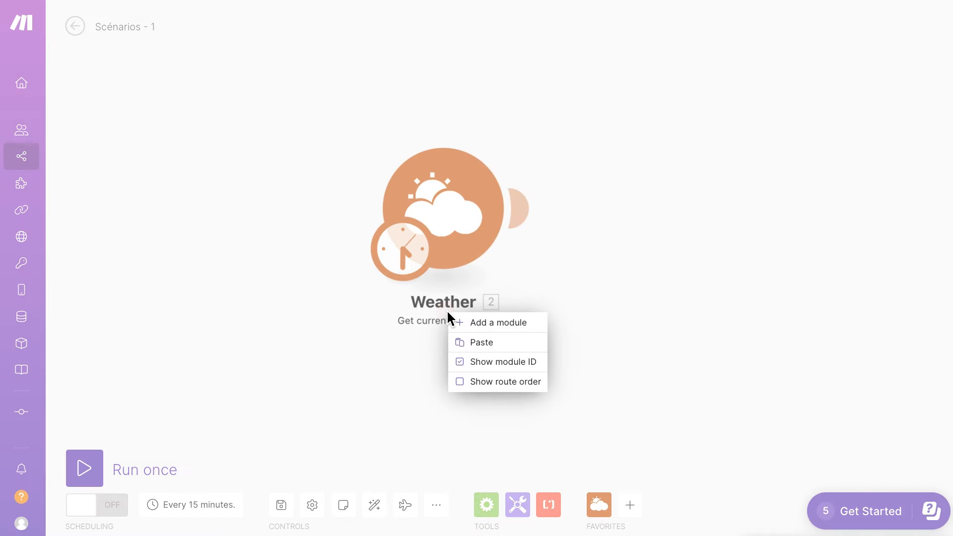
- Open the Weather module's settings and try the form options Refresh form, Expand all and Collapse all
left_click(472, 184)
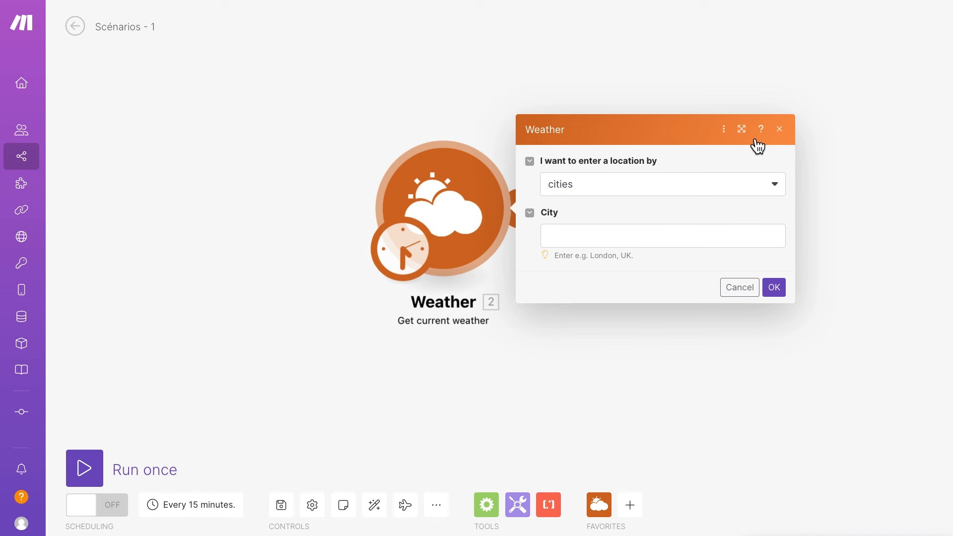
left_click(724, 130)
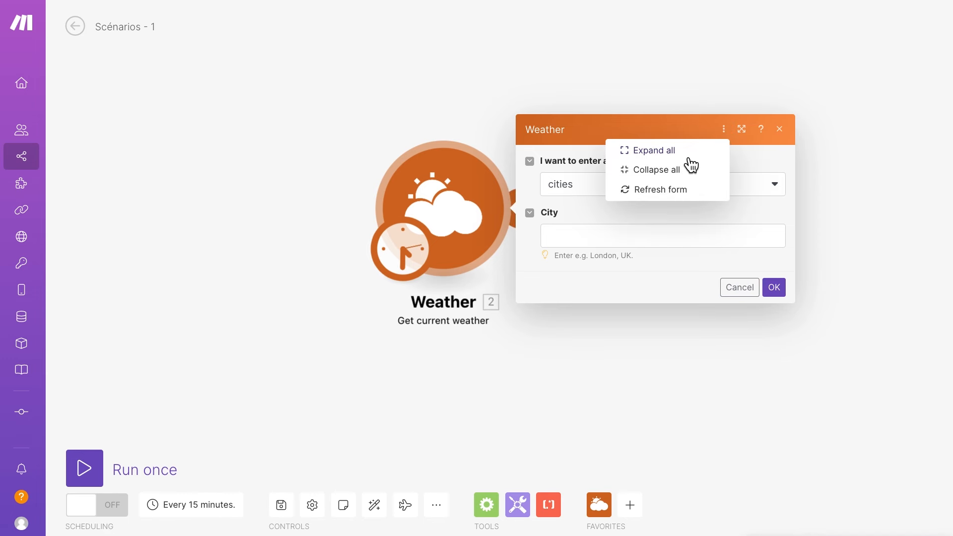
left_click(661, 191)
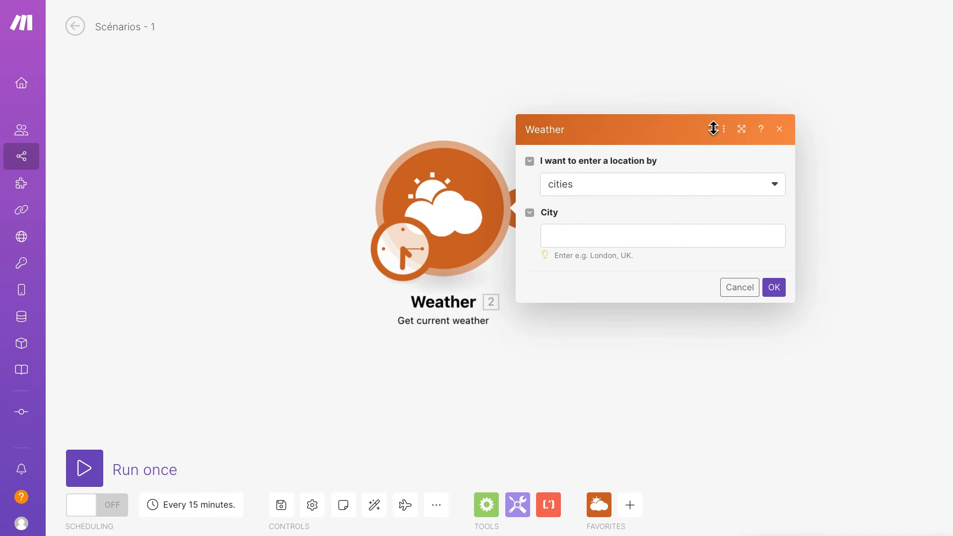
left_click(720, 131)
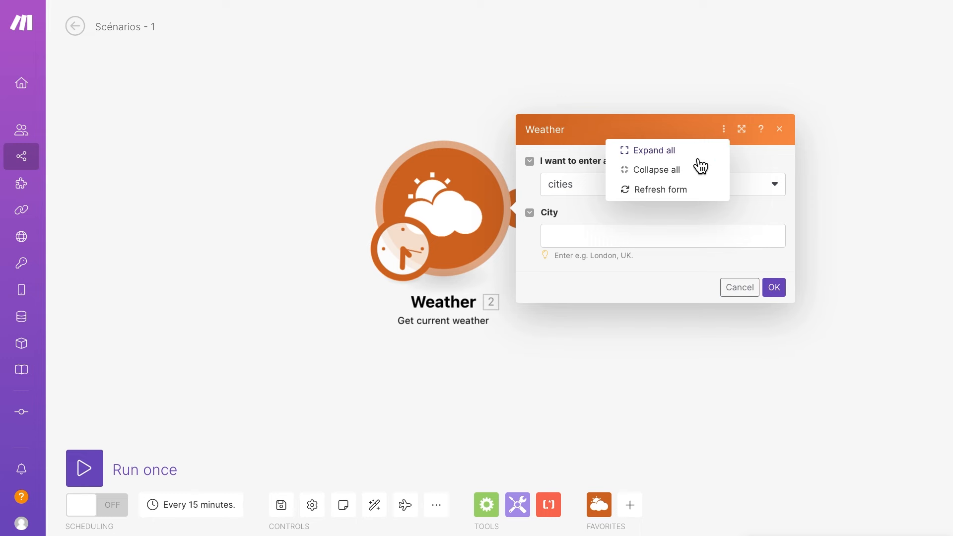
left_click(694, 156)
left_click(723, 130)
left_click(675, 169)
left_click(532, 162)
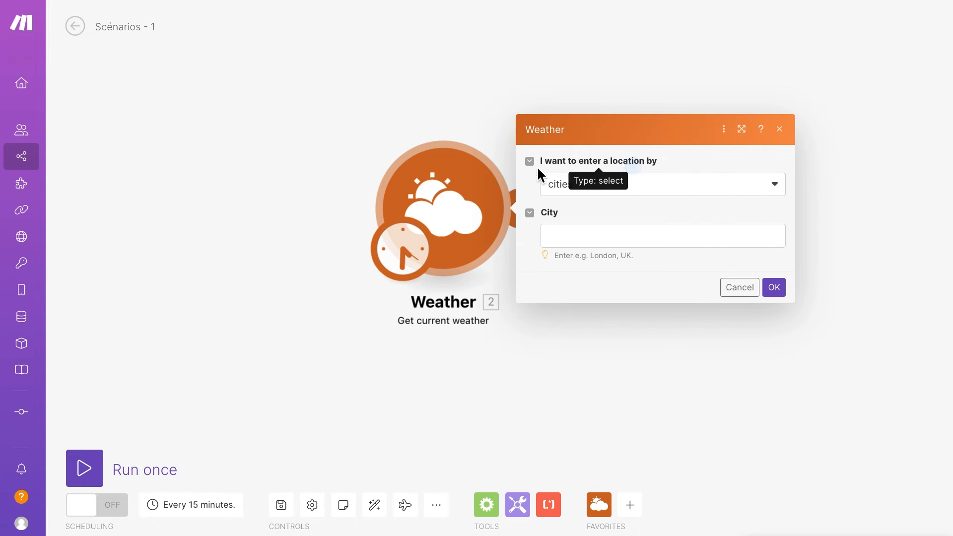
- Enlarge the Weather settings dialog and close it without saving
left_click(744, 130)
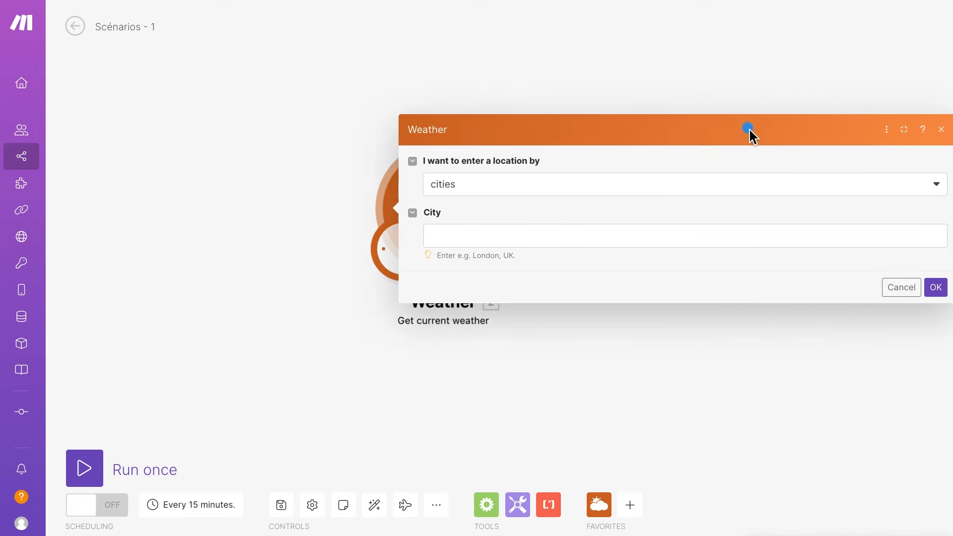
left_click(902, 287)
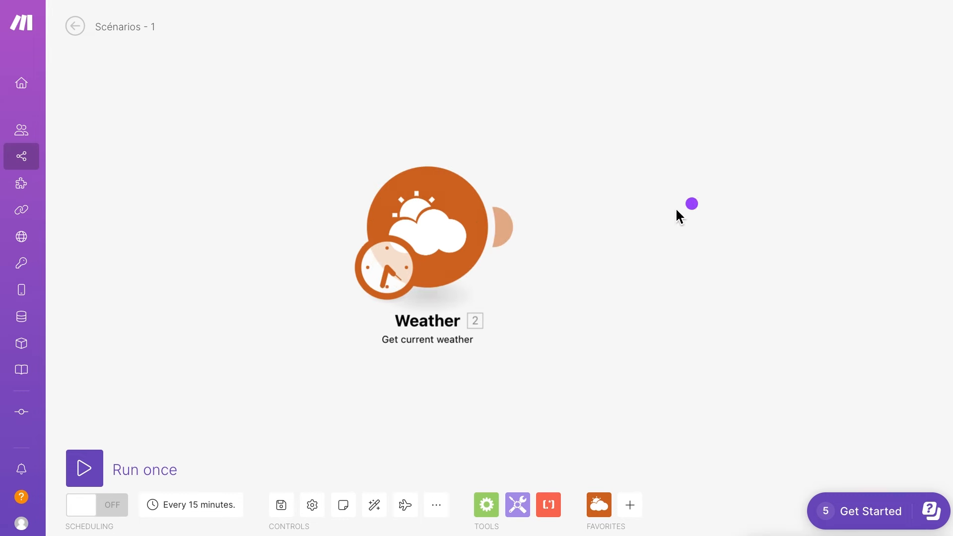
left_click_drag(662, 174, 584, 131)
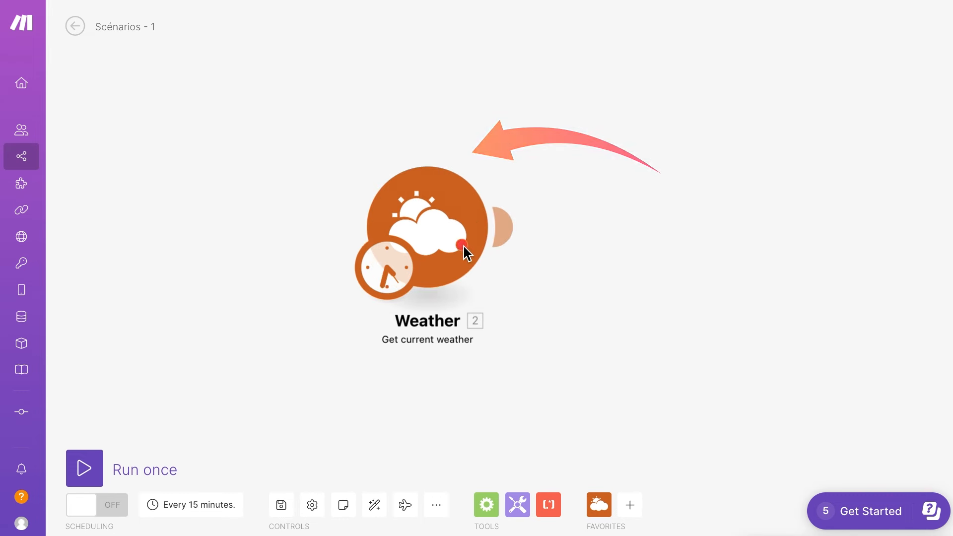
- Open the help page from the Weather module's settings, examine its documented actions and fields, and close the page
left_click(423, 218)
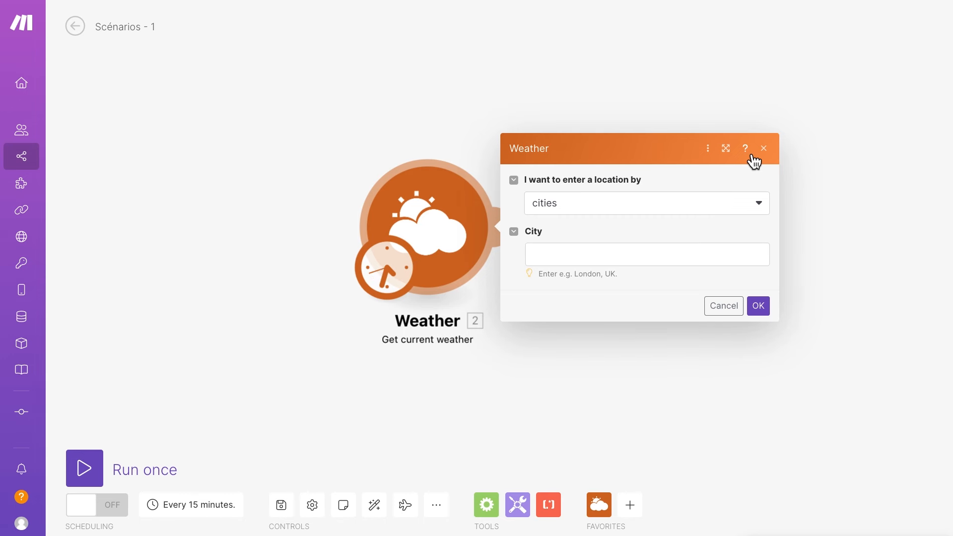
left_click(746, 149)
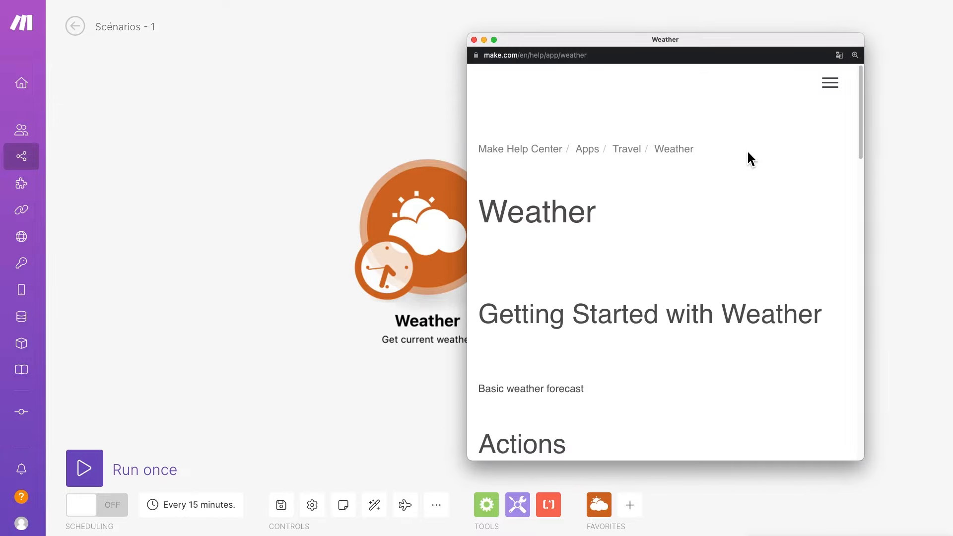
scroll(773, 234, "down", 10)
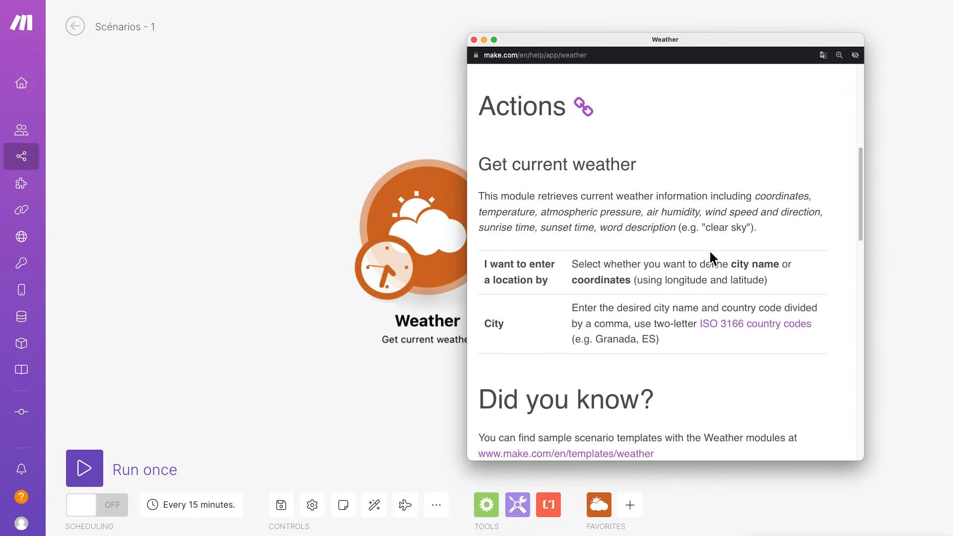
scroll(709, 249, "down", 10)
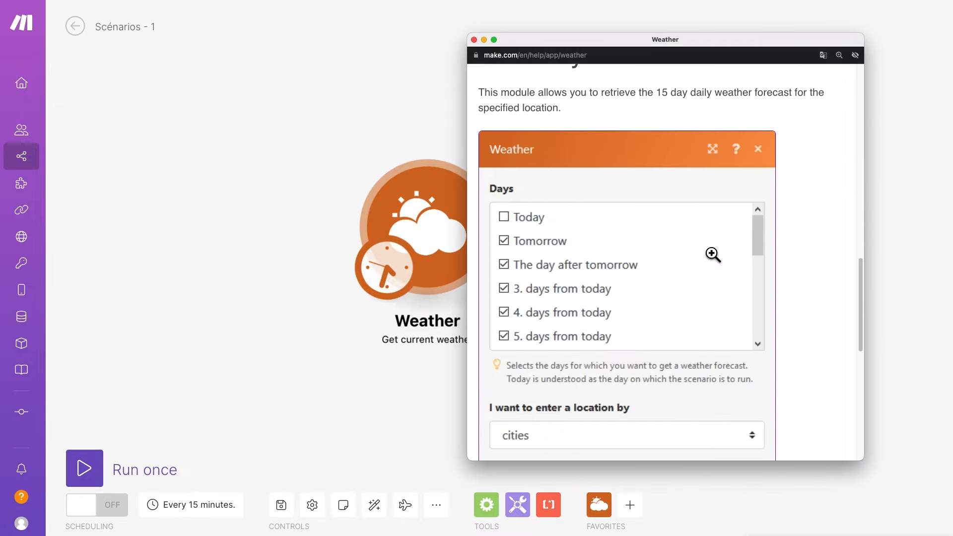
left_click(713, 254)
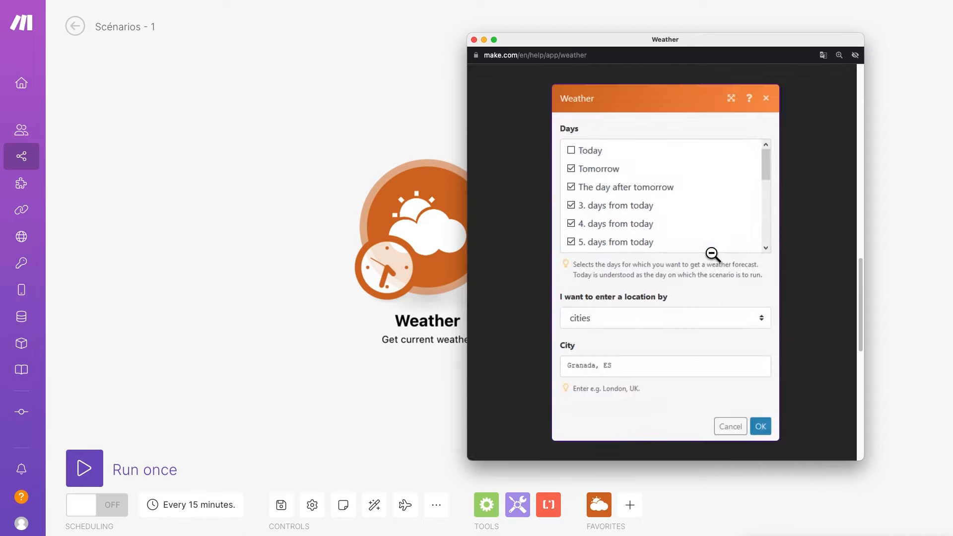
left_click(806, 238)
scroll(808, 241, "down", 2)
scroll(807, 240, "down", 7)
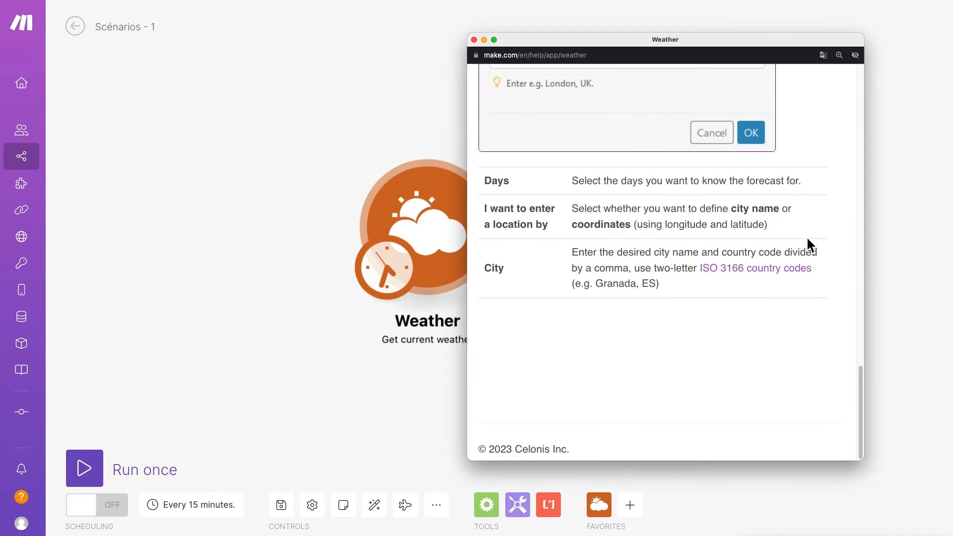
scroll(807, 239, "up", 10)
scroll(810, 245, "up", 5)
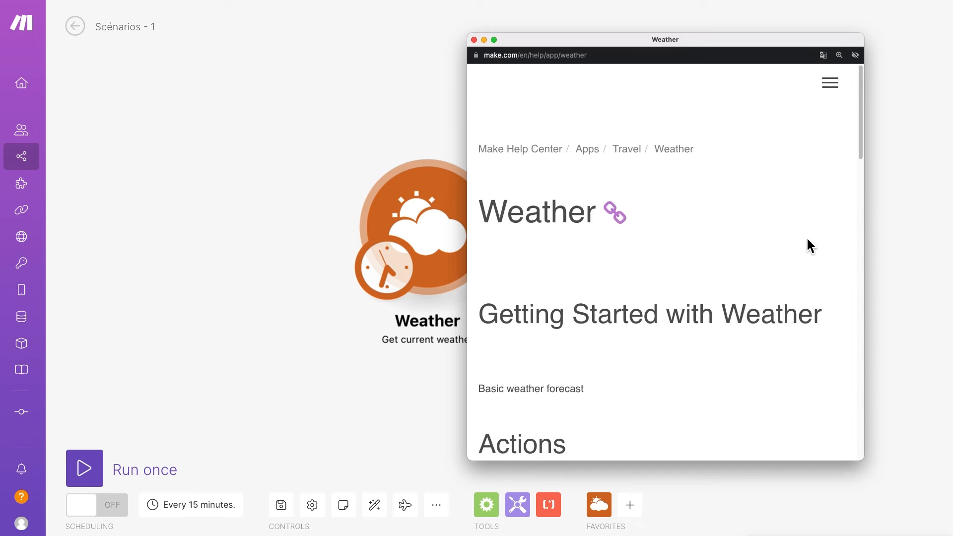
left_click(474, 40)
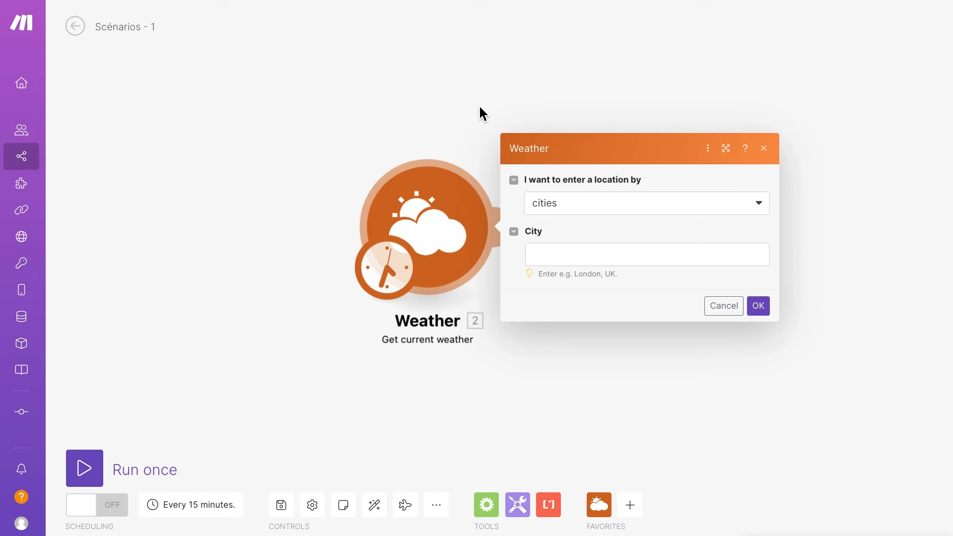
- Set the Weather module to locate by cities, enter paris as the city, and dismiss the functions helper after viewing it
left_click(759, 205)
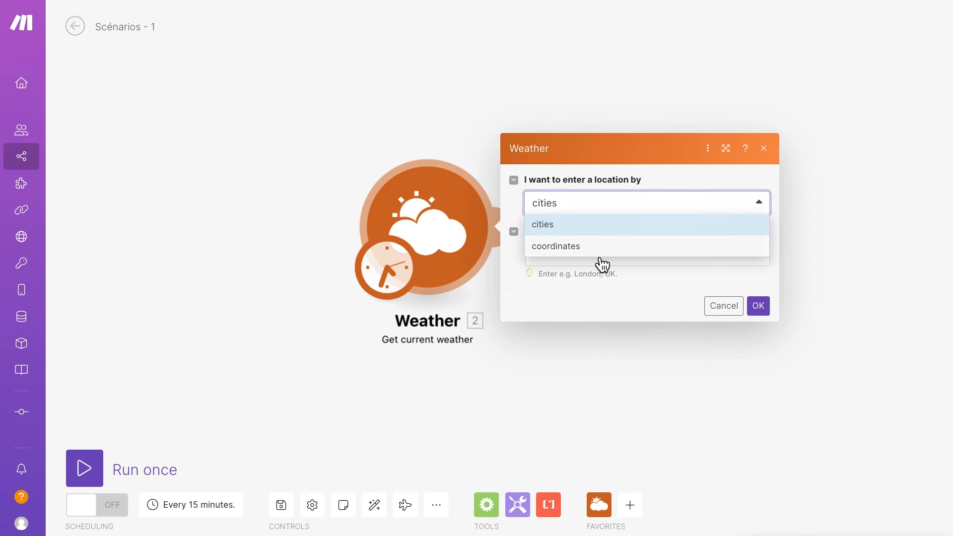
left_click(543, 227)
left_click(615, 250)
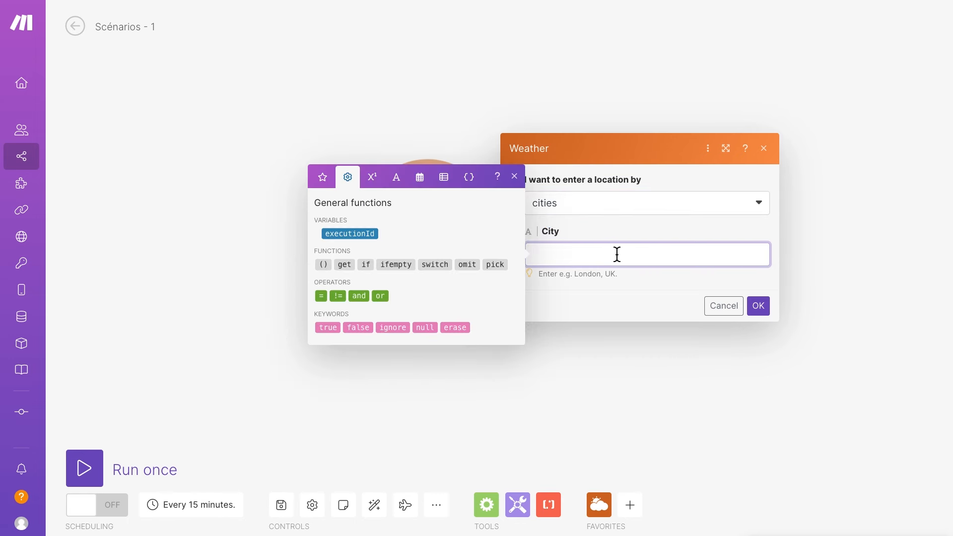
type("paris")
left_click(320, 180)
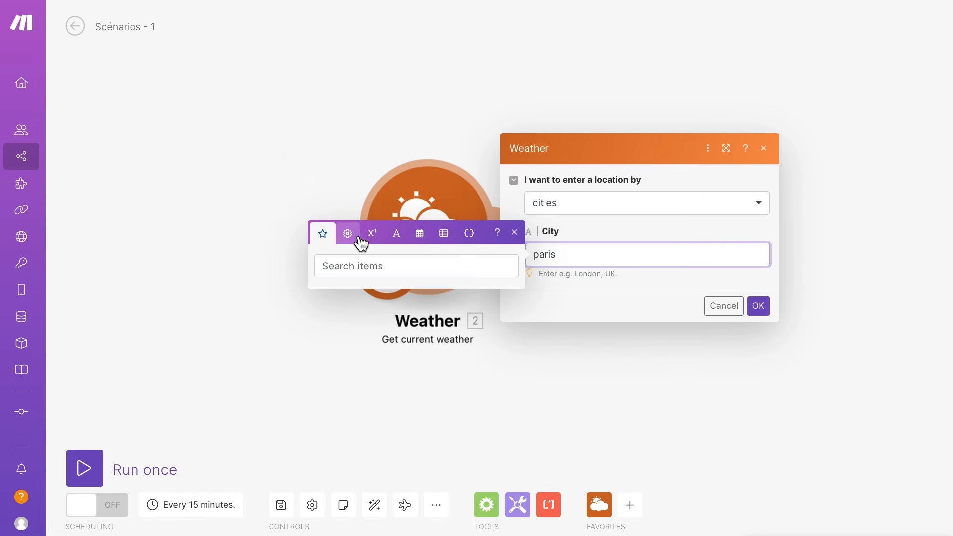
left_click(353, 232)
left_click(419, 279)
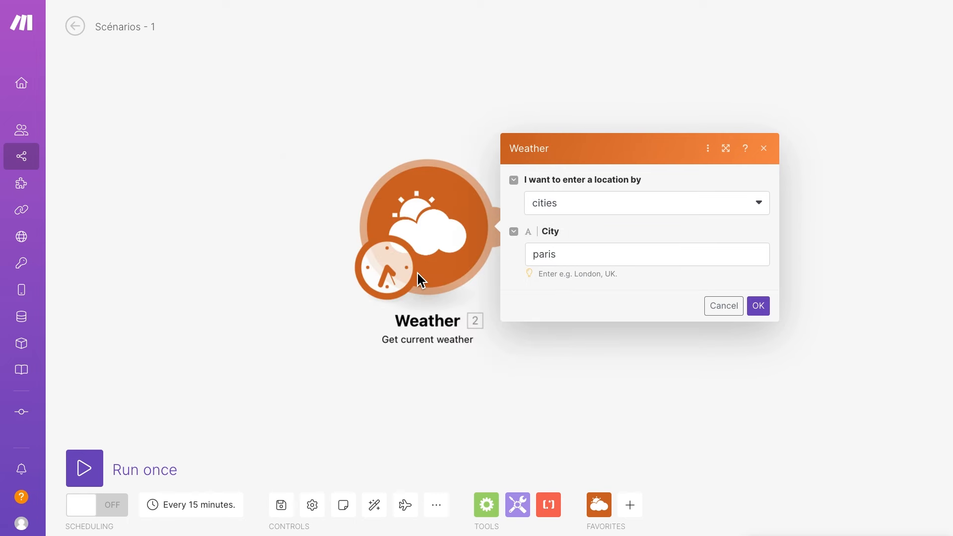
- Browse the City field's general, math, text, date, array and variable helper categories, and close the helper
left_click(563, 252)
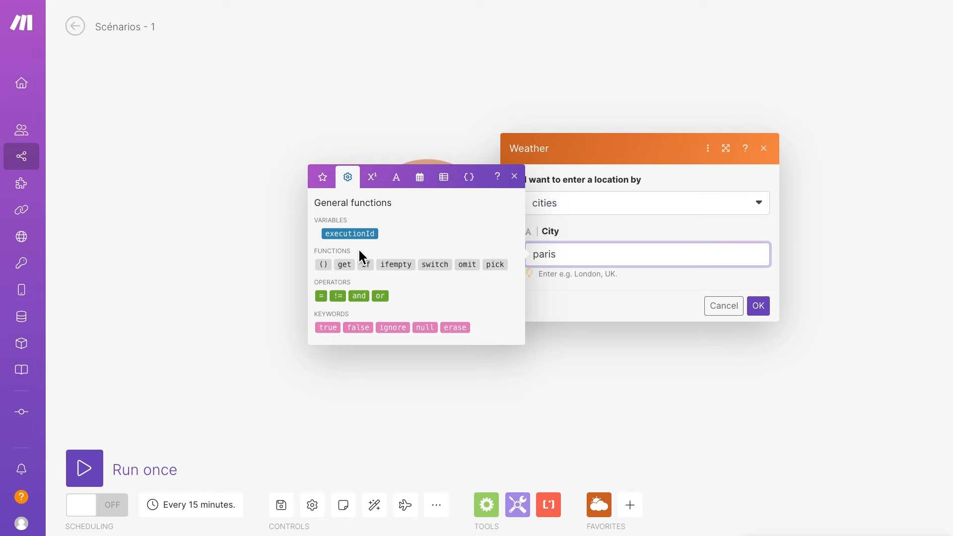
mouse_move(373, 268)
mouse_move(441, 267)
left_click(373, 178)
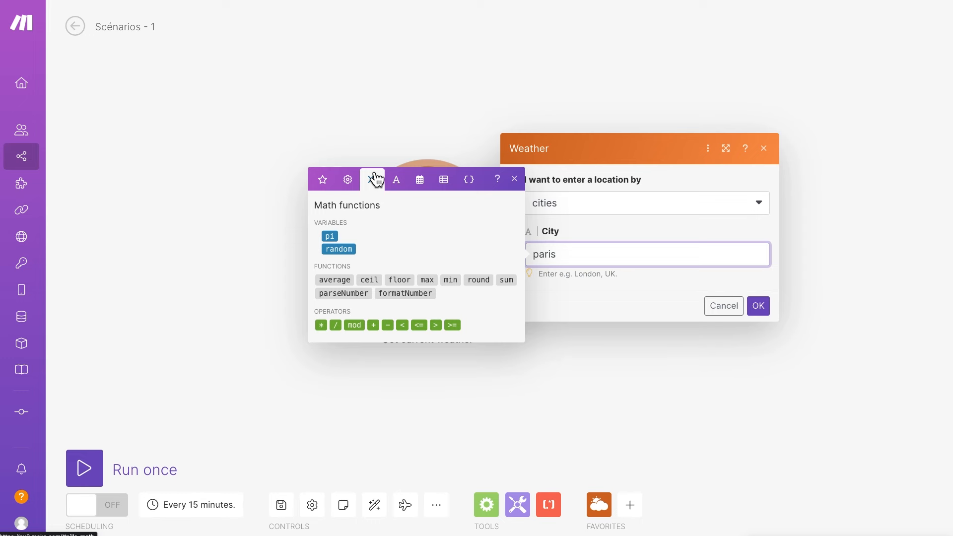
left_click(390, 176)
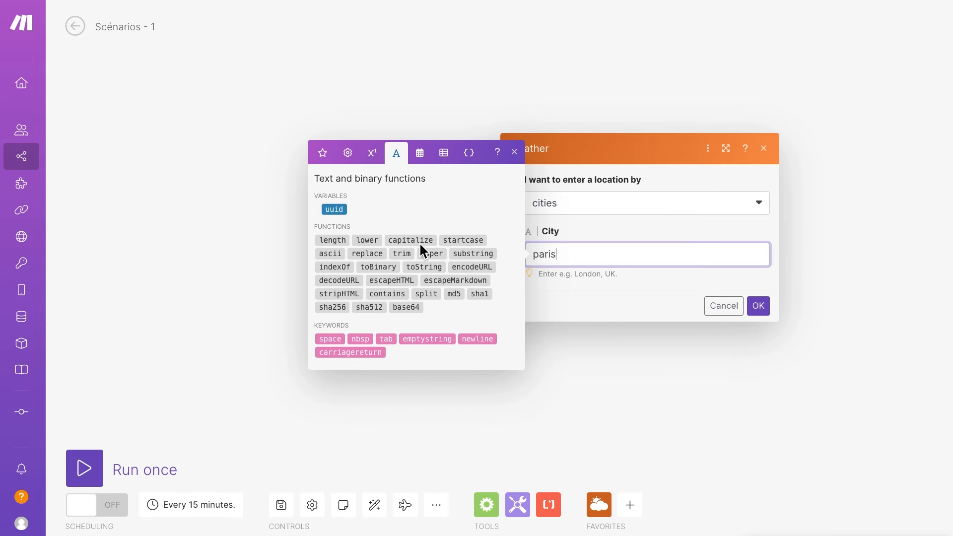
mouse_move(416, 245)
mouse_move(461, 296)
mouse_move(338, 244)
left_click(420, 158)
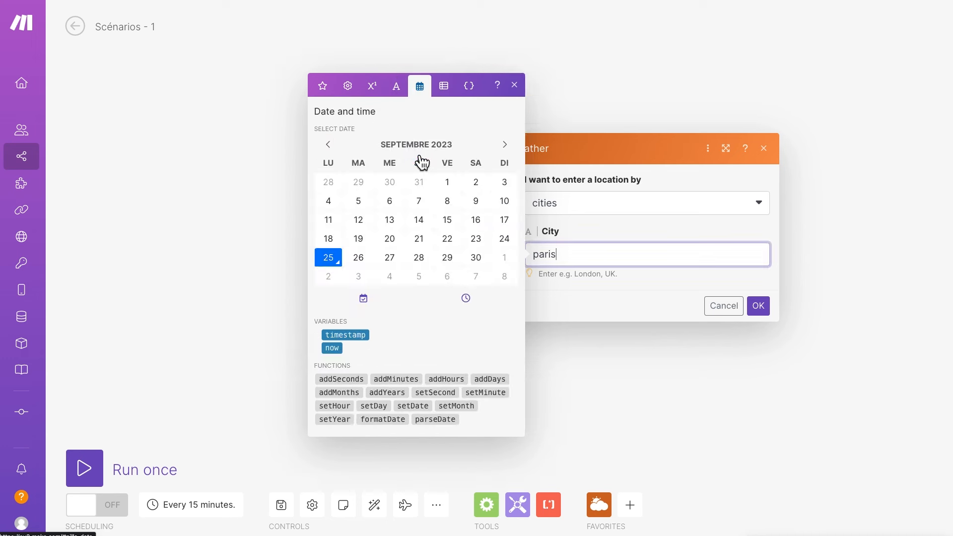
left_click(445, 86)
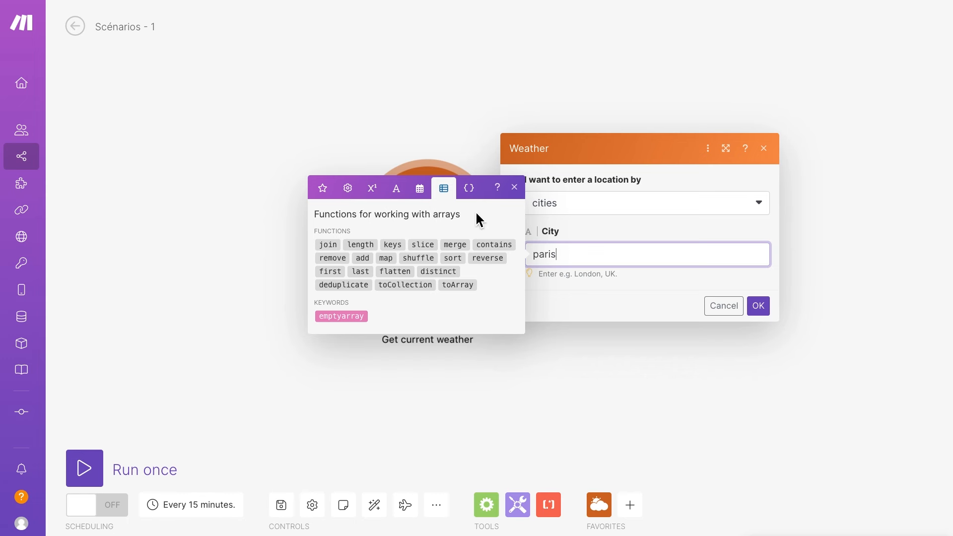
left_click(477, 189)
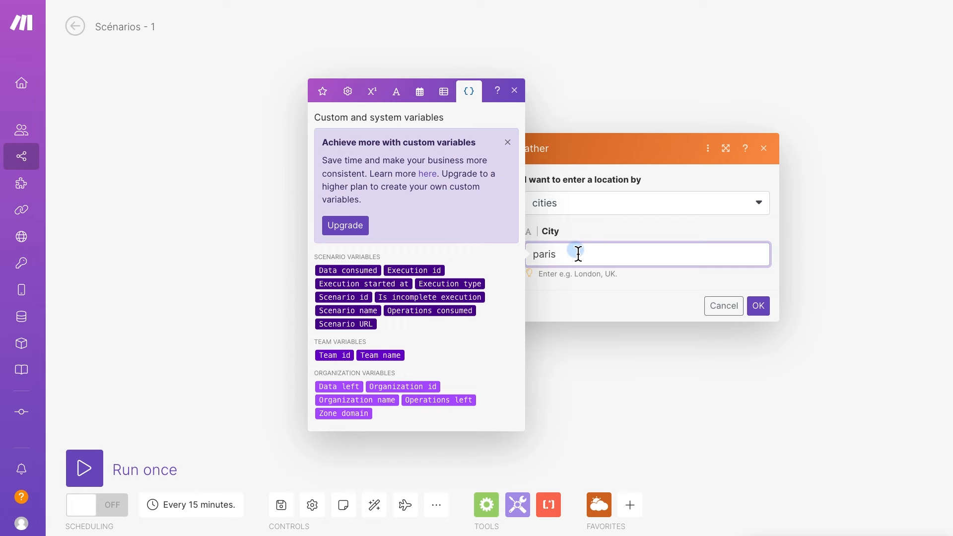
left_click(514, 89)
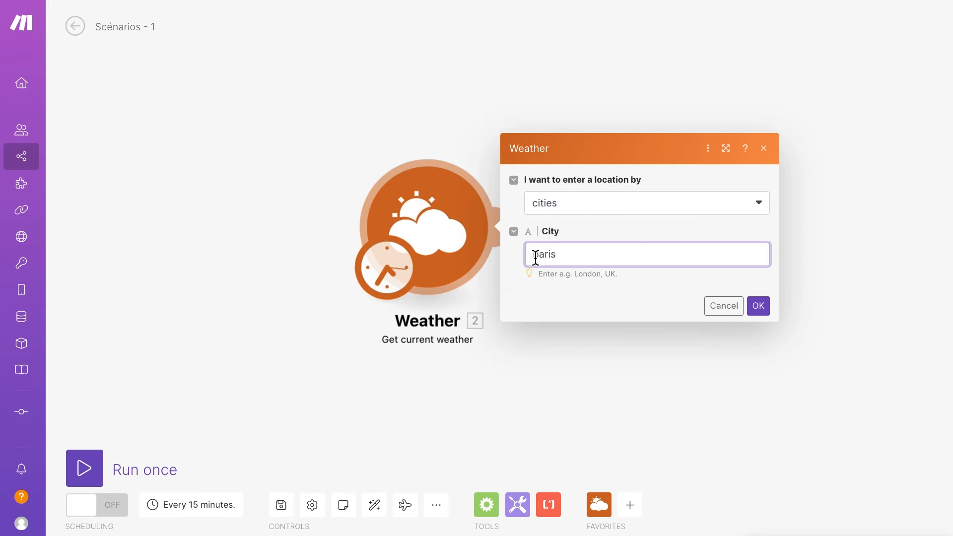
- Capitalize the city name as Paris and save the Weather module's settings
left_click_drag(533, 256, 541, 257)
type("P")
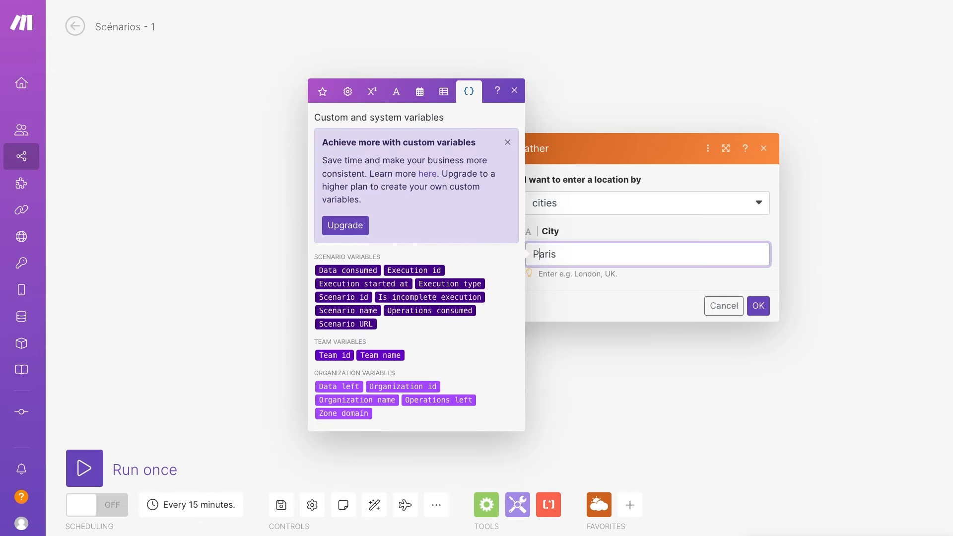
left_click(767, 312)
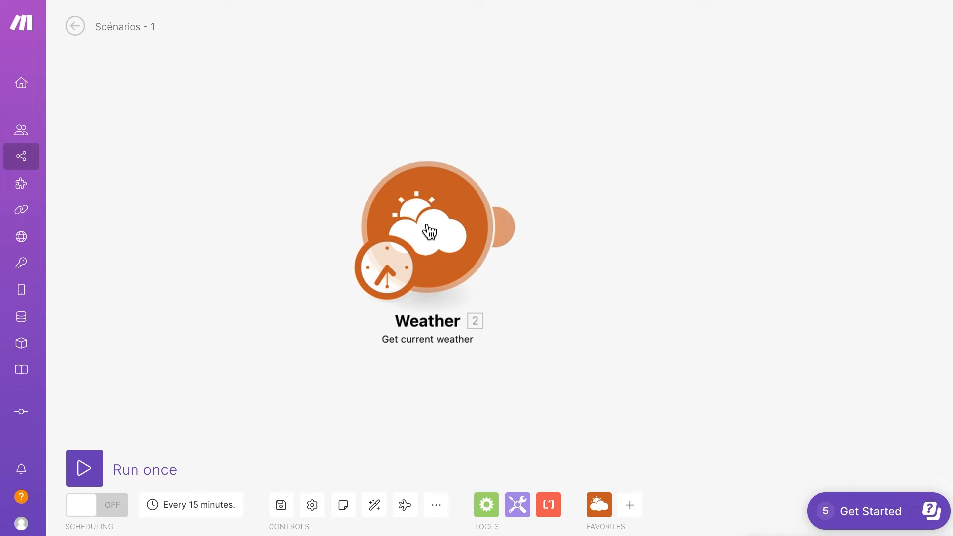
- Examine the actions available for the Weather module, and recheck its location settings without changing them
right_click(441, 193)
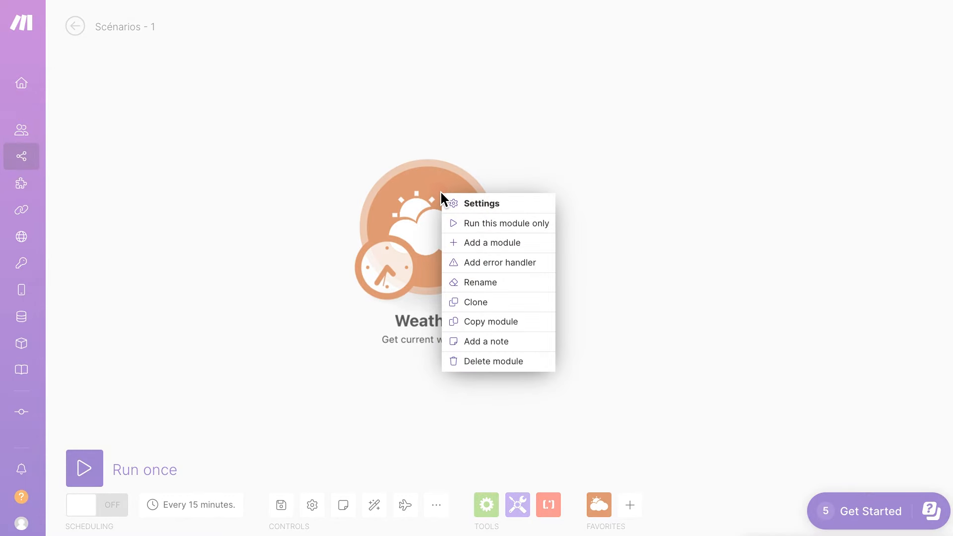
left_click(608, 156)
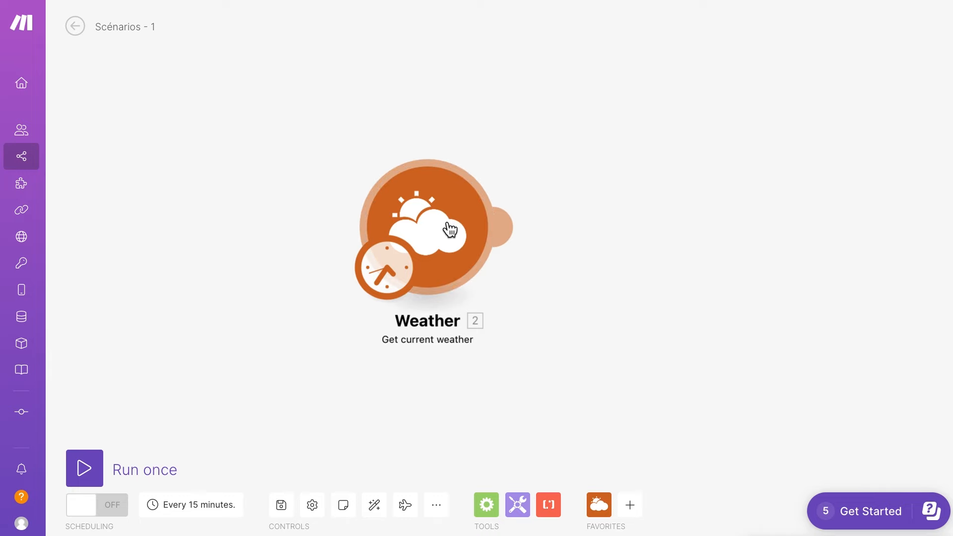
mouse_move(482, 235)
right_click(437, 197)
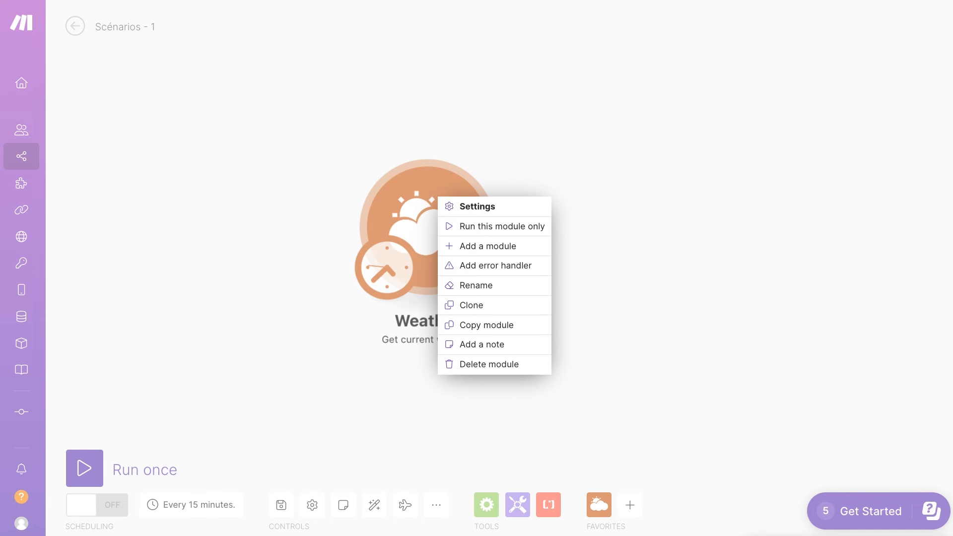
left_click(666, 174)
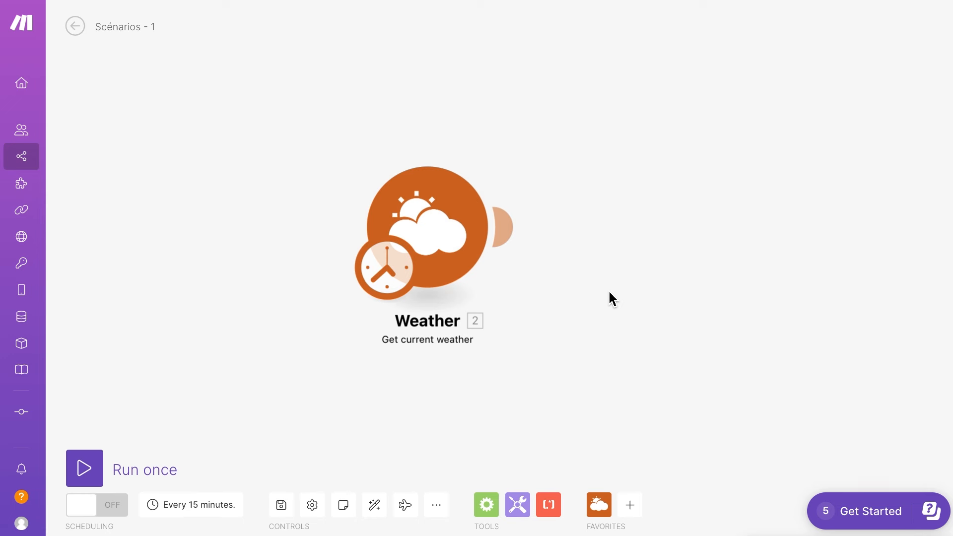
left_click(440, 200)
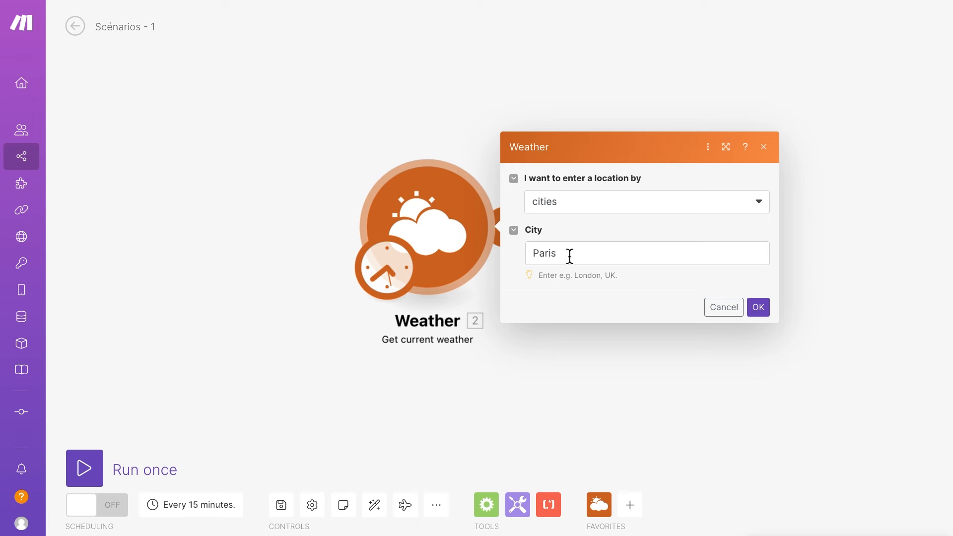
left_click(466, 121)
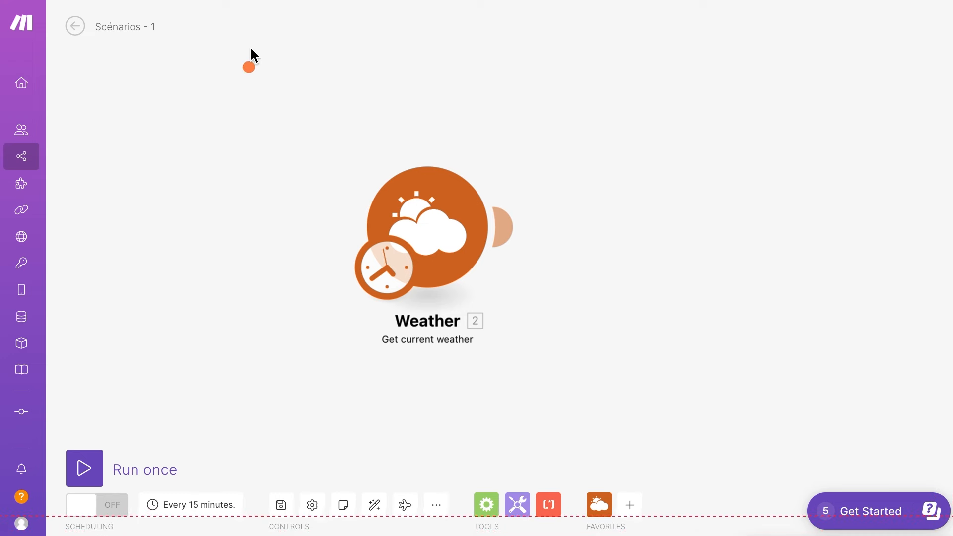
mouse_move(289, 81)
left_mouse_down()
mouse_move(191, 144)
mouse_move(82, 434)
left_mouse_up()
mouse_move(218, 88)
left_mouse_down()
mouse_move(320, 178)
mouse_move(377, 184)
mouse_move(386, 172)
left_mouse_up()
mouse_move(437, 145)
left_mouse_down()
mouse_move(581, 147)
mouse_move(709, 124)
mouse_move(832, 144)
mouse_move(837, 168)
left_mouse_up()
mouse_move(455, 161)
left_mouse_down()
mouse_move(549, 153)
mouse_move(604, 167)
mouse_move(656, 147)
mouse_move(740, 163)
mouse_move(952, 149)
mouse_move(887, 170)
left_mouse_up()
left_click_drag(798, 160, 949, 156)
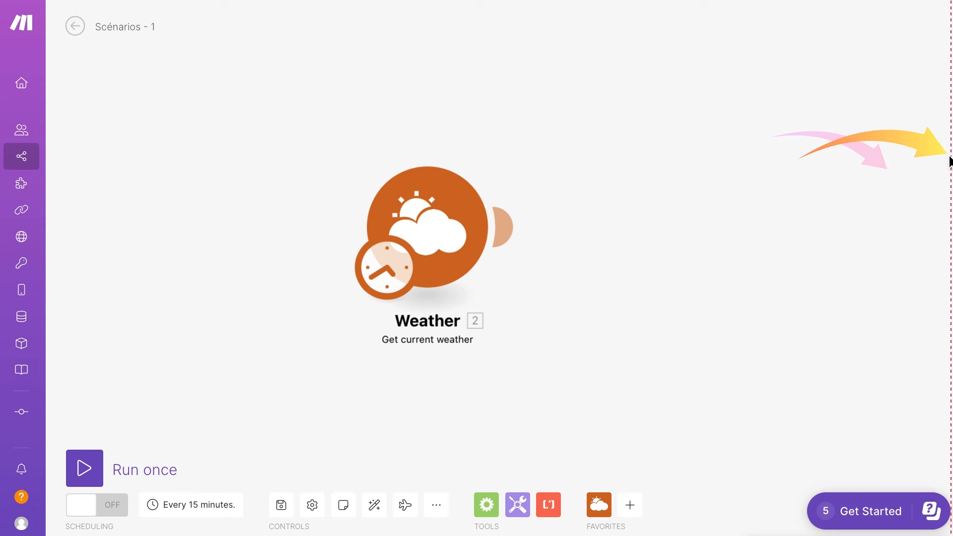
mouse_move(513, 153)
left_mouse_down()
mouse_move(631, 133)
mouse_move(914, 139)
left_mouse_up()
mouse_move(174, 122)
left_mouse_down()
mouse_move(295, 122)
mouse_move(402, 190)
left_mouse_up()
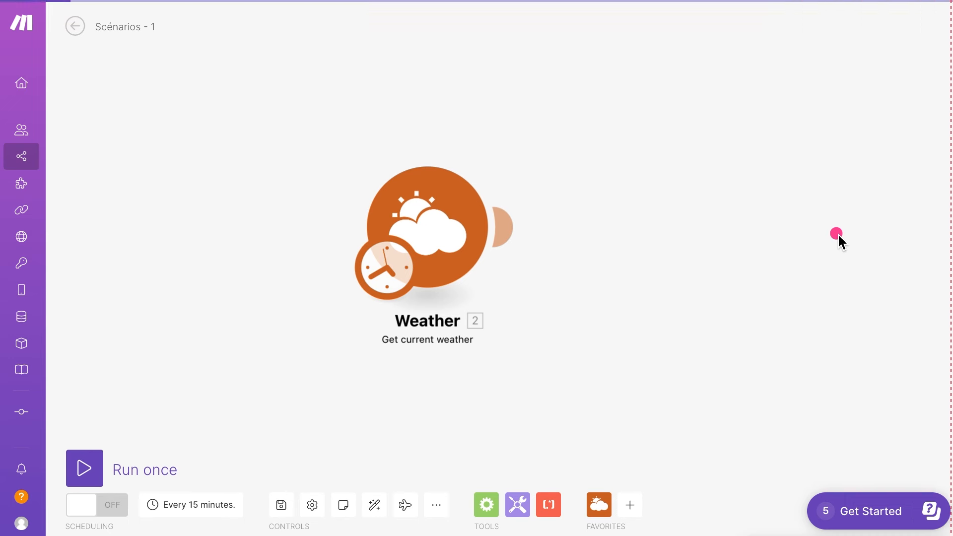
mouse_move(212, 99)
left_mouse_down()
mouse_move(344, 102)
mouse_move(390, 155)
mouse_move(382, 179)
left_mouse_up()
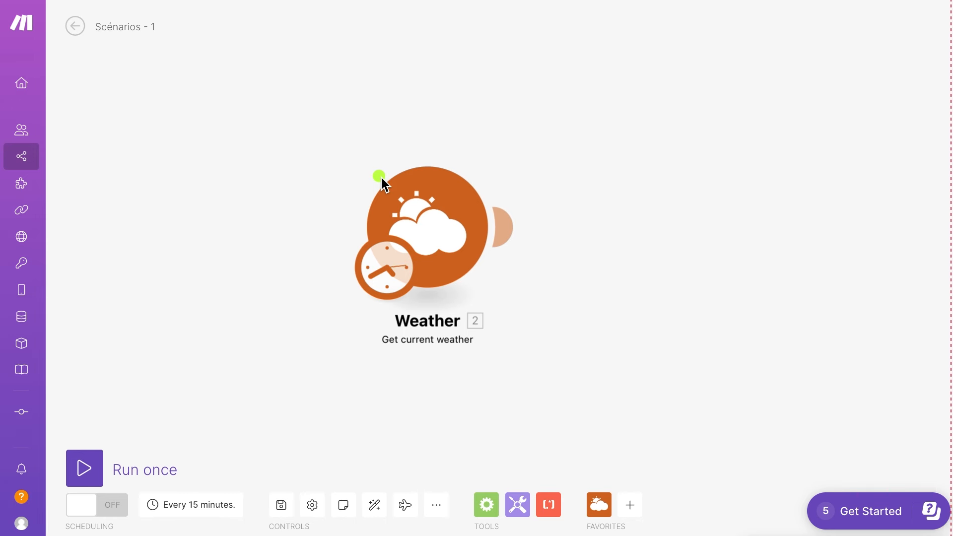
left_click_drag(367, 124, 372, 146)
left_click_drag(434, 68, 409, 171)
mouse_move(477, 60)
left_mouse_down()
mouse_move(490, 70)
mouse_move(473, 163)
left_mouse_up()
left_click_drag(511, 82, 566, 246)
left_click_drag(257, 105, 344, 187)
left_click_drag(362, 122, 549, 169)
mouse_move(532, 128)
left_mouse_down()
mouse_move(734, 119)
mouse_move(730, 147)
left_mouse_up()
left_click_drag(725, 112, 946, 149)
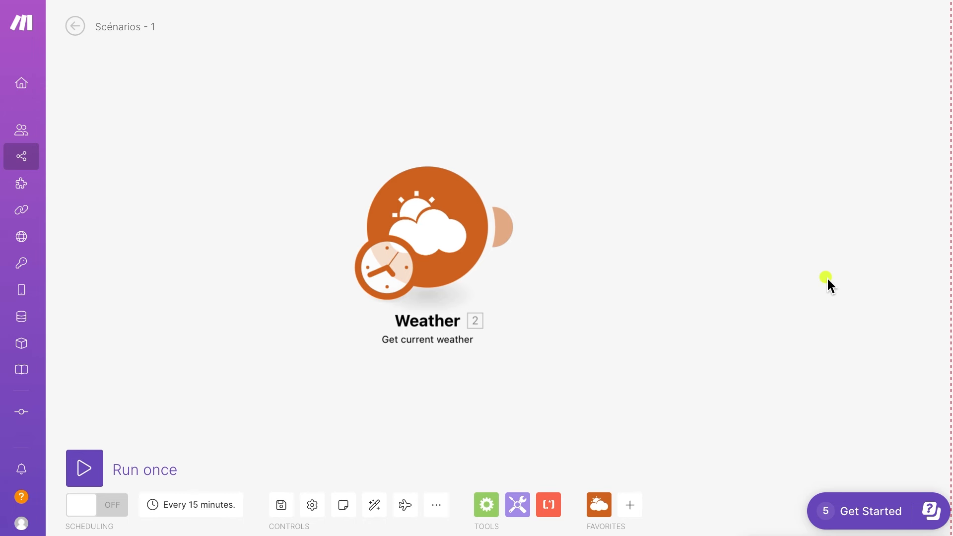
mouse_move(252, 75)
left_mouse_down()
mouse_move(399, 121)
mouse_move(397, 182)
left_mouse_up()
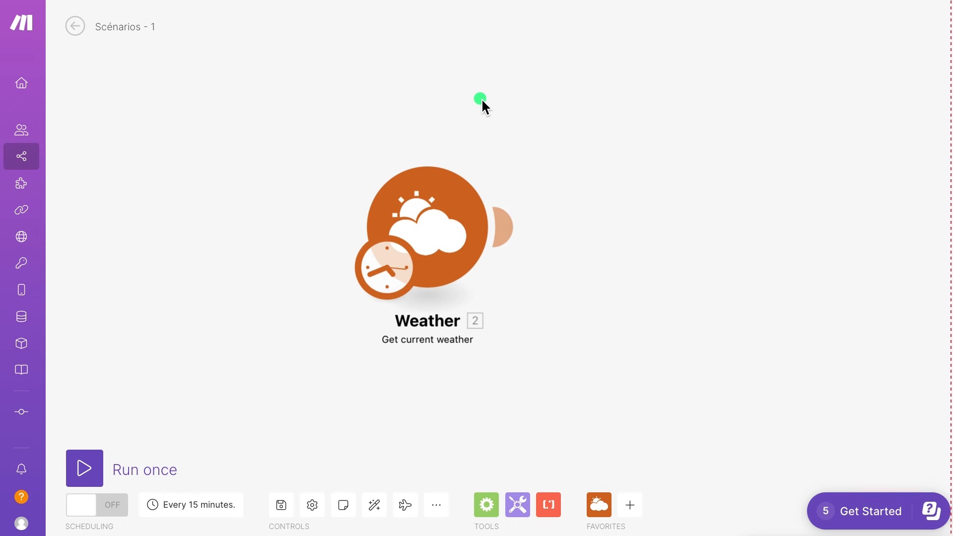
mouse_move(688, 98)
left_mouse_down()
mouse_move(648, 97)
mouse_move(475, 171)
left_mouse_up()
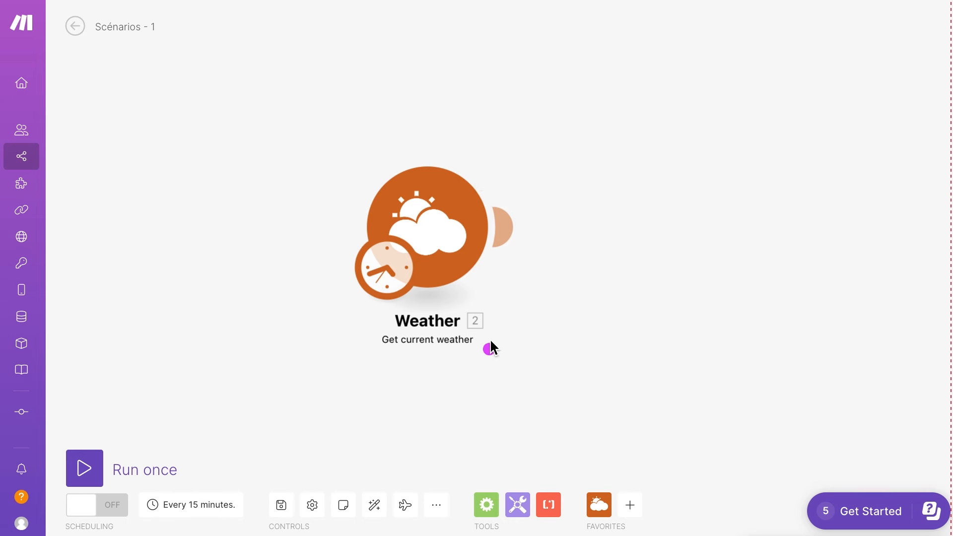
left_click_drag(334, 79, 401, 163)
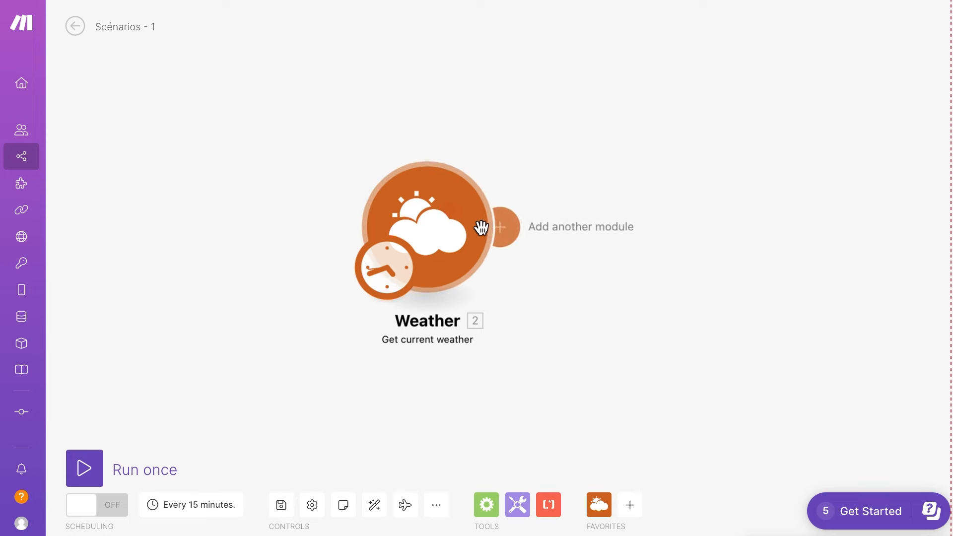
- Run the scenario once and open the Weather module's execution details
left_click(85, 470)
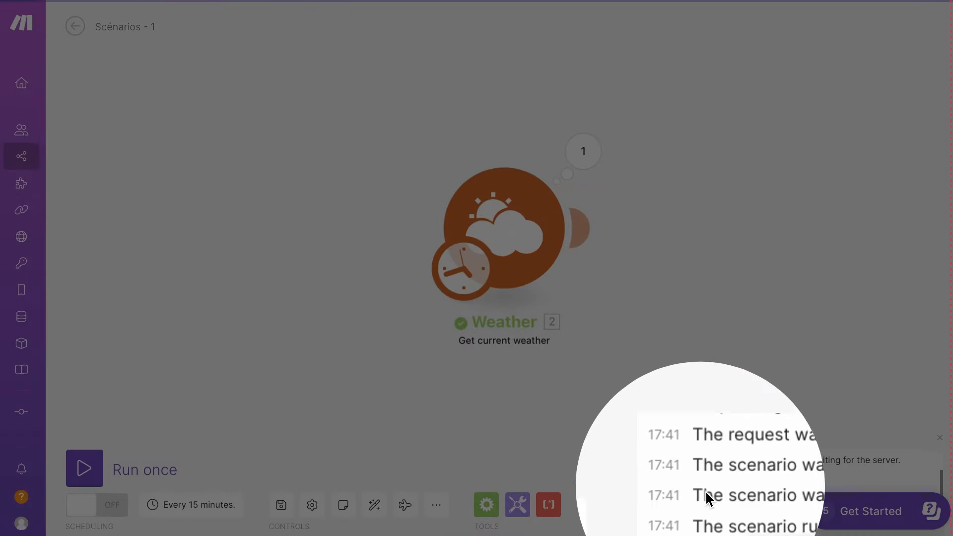
left_click(769, 505)
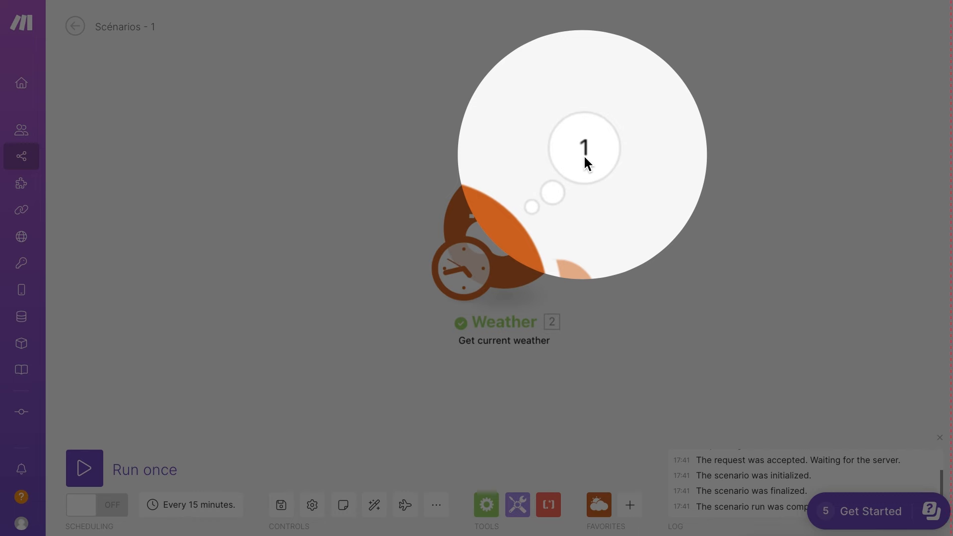
left_click(583, 151)
left_click(597, 155)
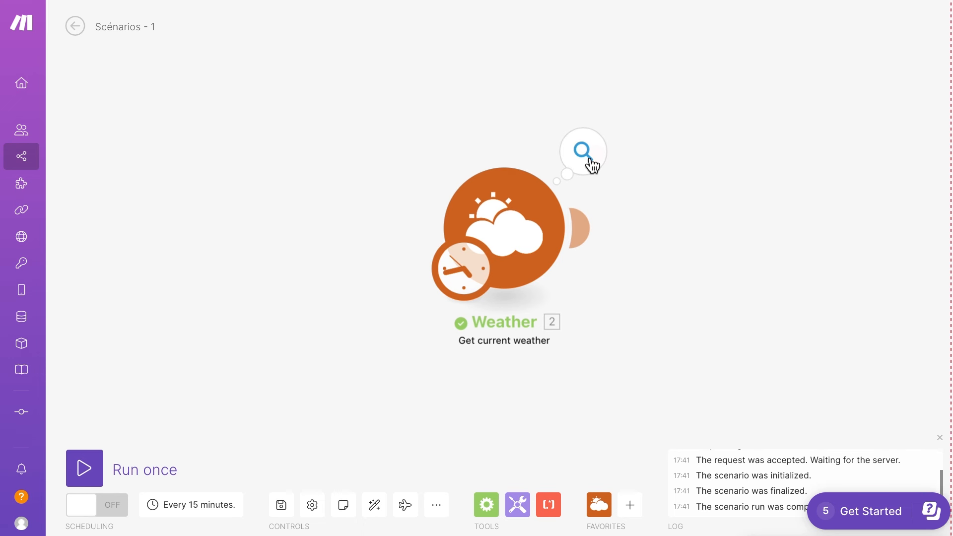
left_click(592, 164)
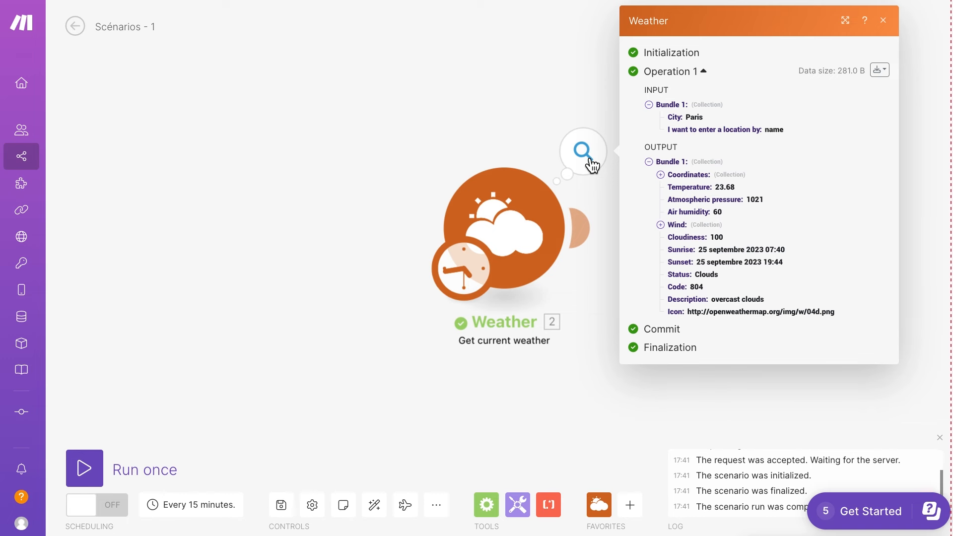
left_click(584, 154)
- Examine the input and output bundles of Operation 1, including temperature, atmospheric pressure, air humidity, cloudiness and sunrise and sunset times
left_click_drag(627, 55, 645, 140)
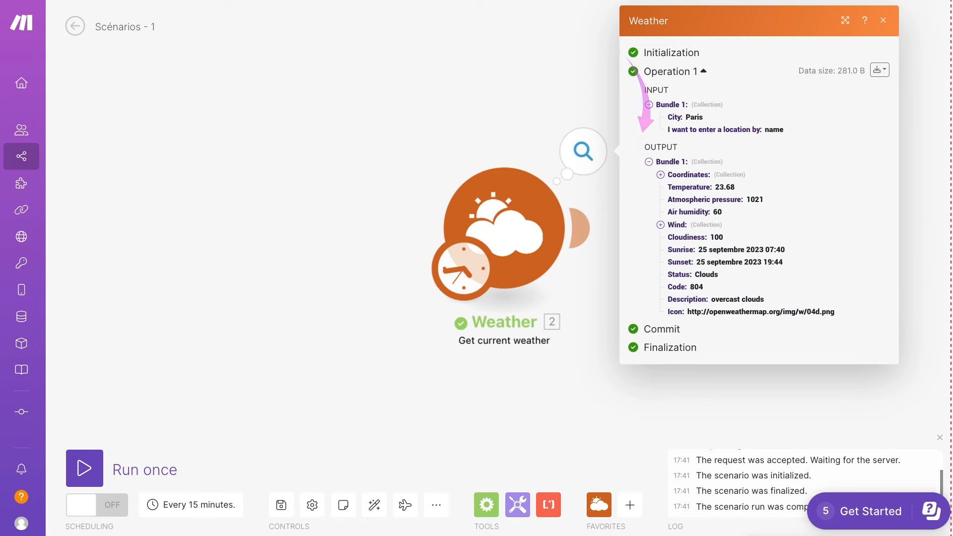
mouse_move(902, 59)
left_mouse_down()
mouse_move(767, 191)
mouse_move(680, 298)
mouse_move(633, 322)
mouse_move(623, 344)
mouse_move(623, 335)
left_mouse_up()
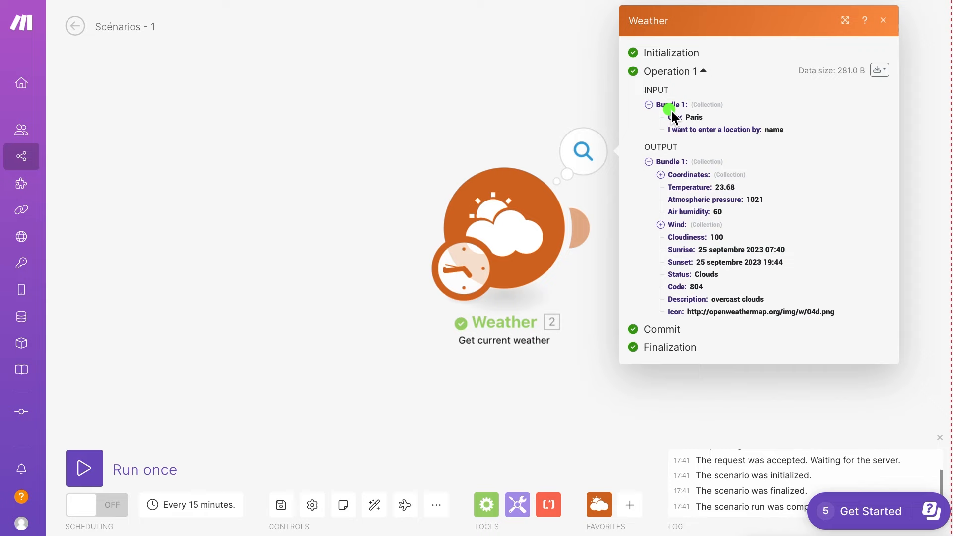
mouse_move(741, 33)
left_mouse_down()
mouse_move(790, 45)
mouse_move(896, 102)
left_mouse_up()
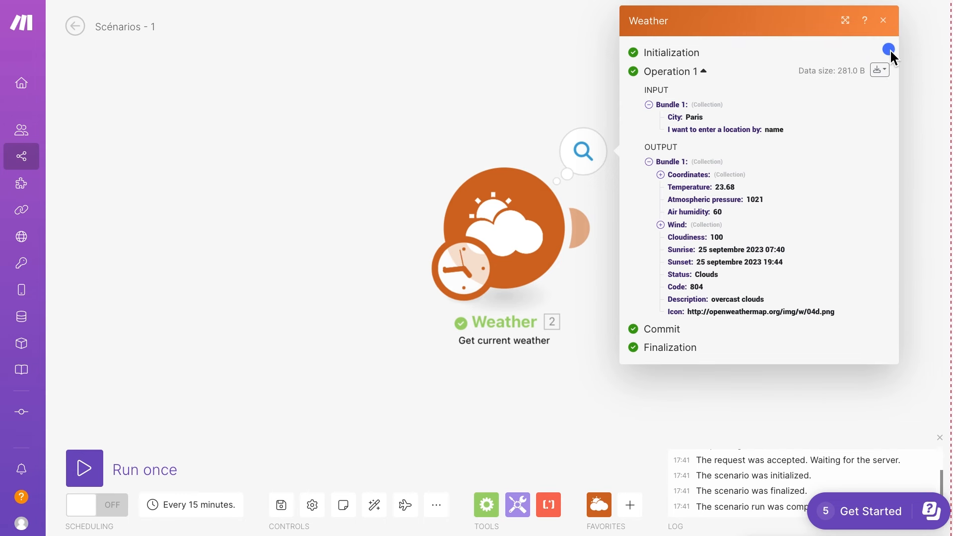
mouse_move(894, 45)
left_mouse_down()
mouse_move(844, 73)
mouse_move(793, 81)
left_mouse_up()
mouse_move(626, 132)
left_mouse_down()
mouse_move(656, 192)
mouse_move(721, 259)
mouse_move(842, 333)
left_mouse_up()
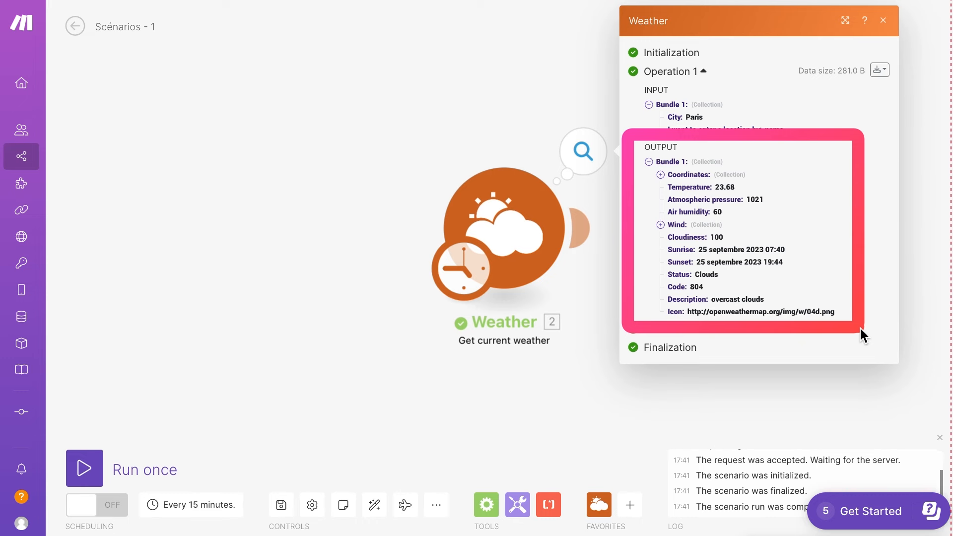
mouse_move(629, 136)
left_mouse_down()
mouse_move(730, 266)
mouse_move(872, 326)
left_mouse_up()
left_click_drag(635, 146, 740, 173)
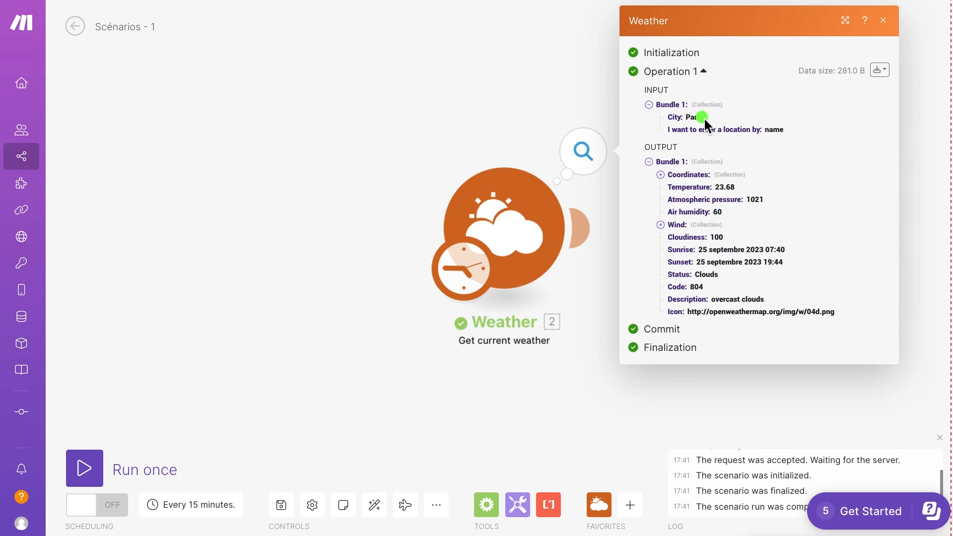
left_click_drag(627, 133, 751, 163)
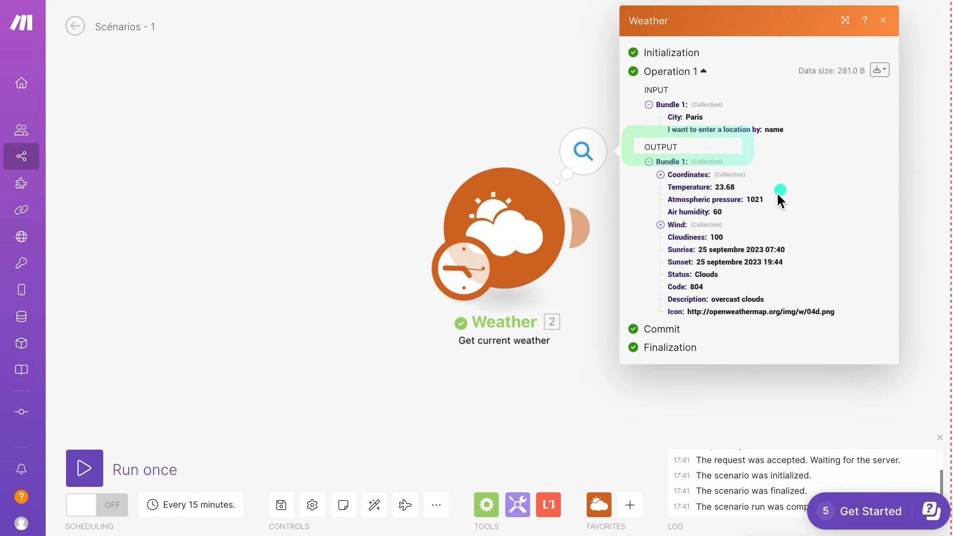
mouse_move(629, 140)
left_mouse_down()
mouse_move(695, 219)
mouse_move(842, 327)
mouse_move(865, 328)
left_mouse_up()
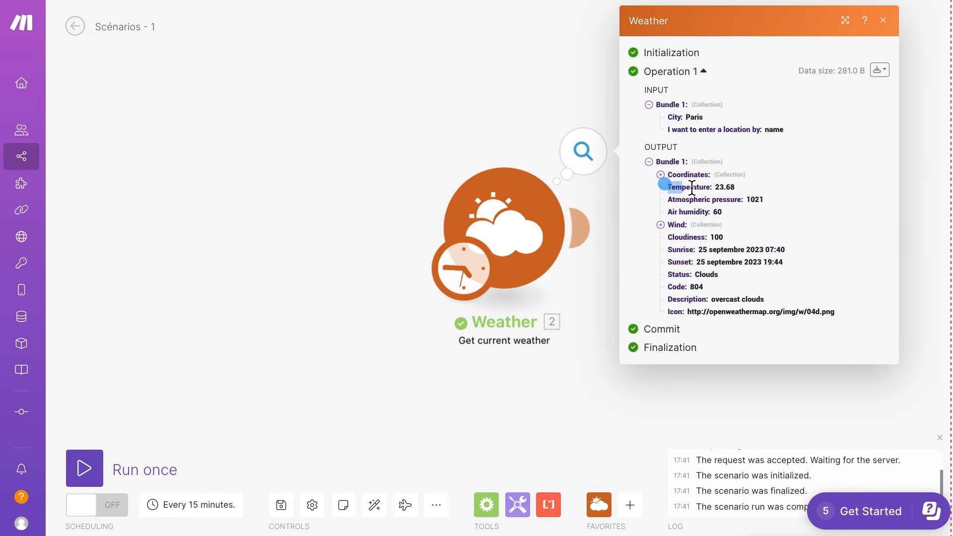
triple_click(661, 187)
left_click_drag(668, 199, 790, 197)
left_click_drag(668, 212, 733, 216)
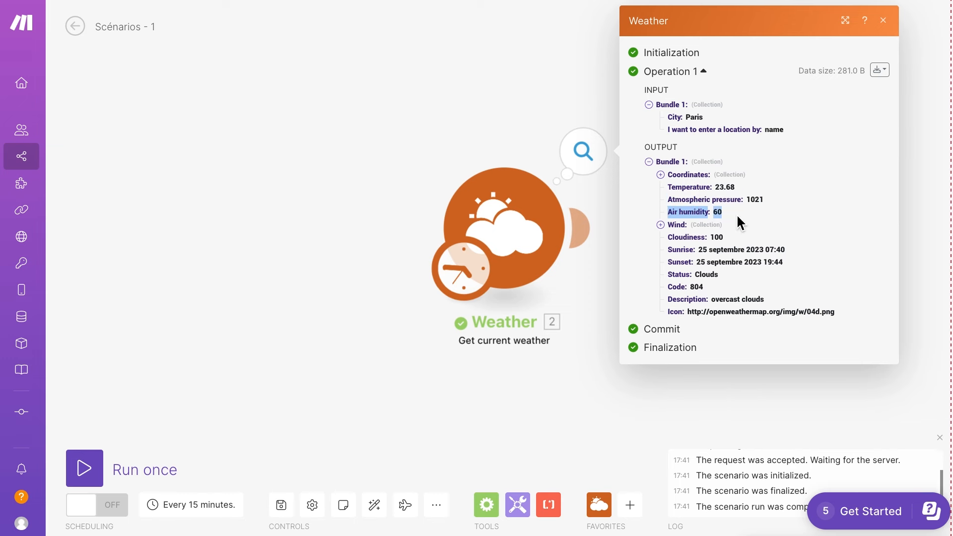
left_click_drag(662, 238, 743, 285)
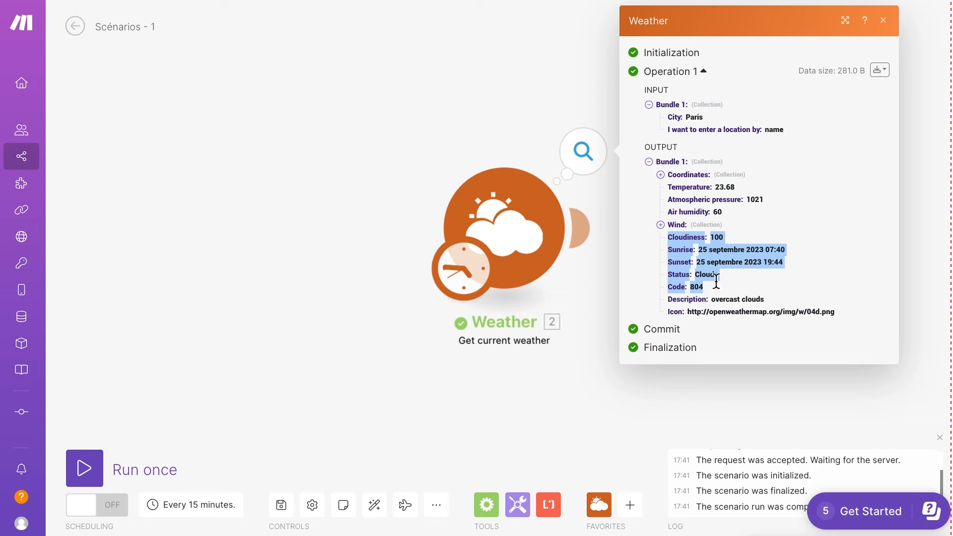
- Examine the status, sunrise, sunset and icon values in Operation 1's output bundle
left_click(718, 278)
left_click_drag(669, 279, 730, 278)
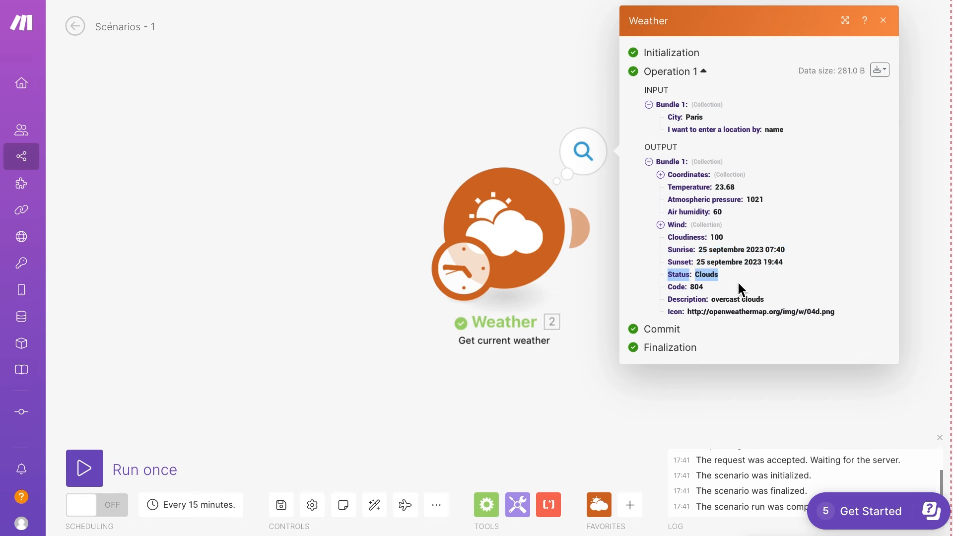
left_click(668, 249)
left_click_drag(680, 252, 819, 272)
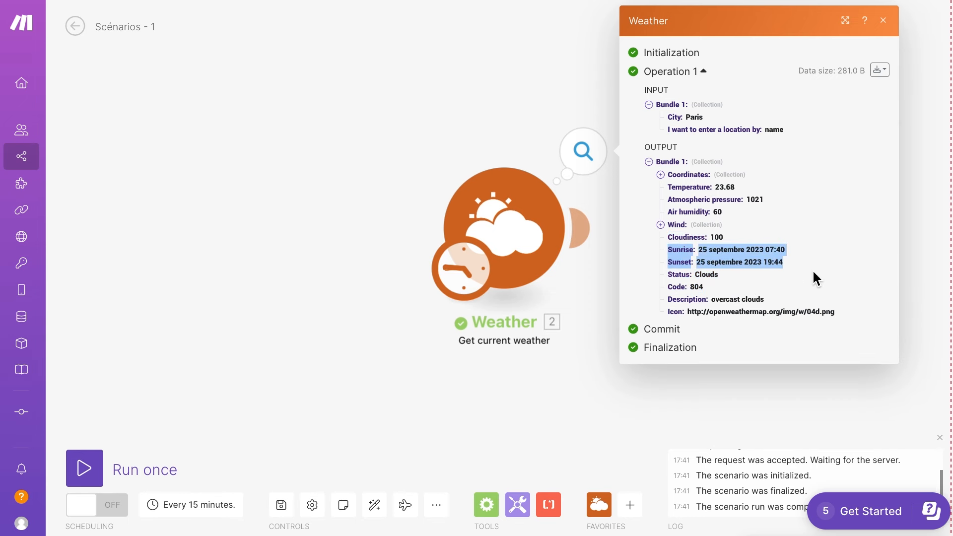
left_click_drag(680, 313, 843, 315)
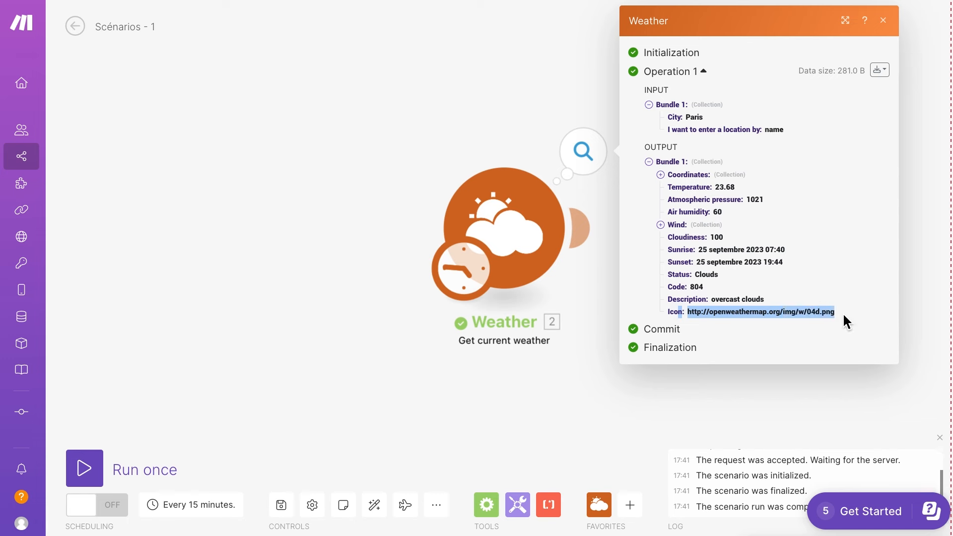
left_click(834, 313)
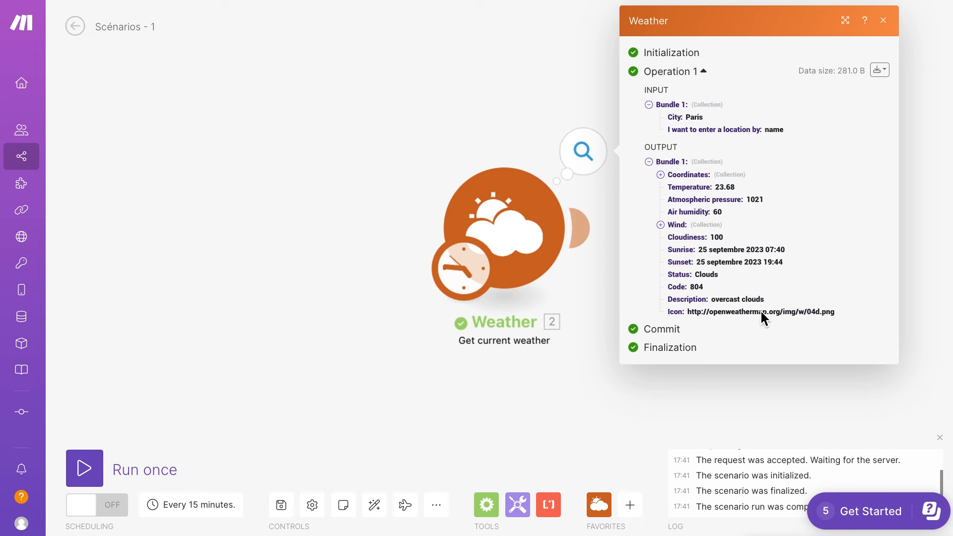
- Expand the Wind and Coordinates collections in the output bundle and review the complete weather output
left_click(661, 225)
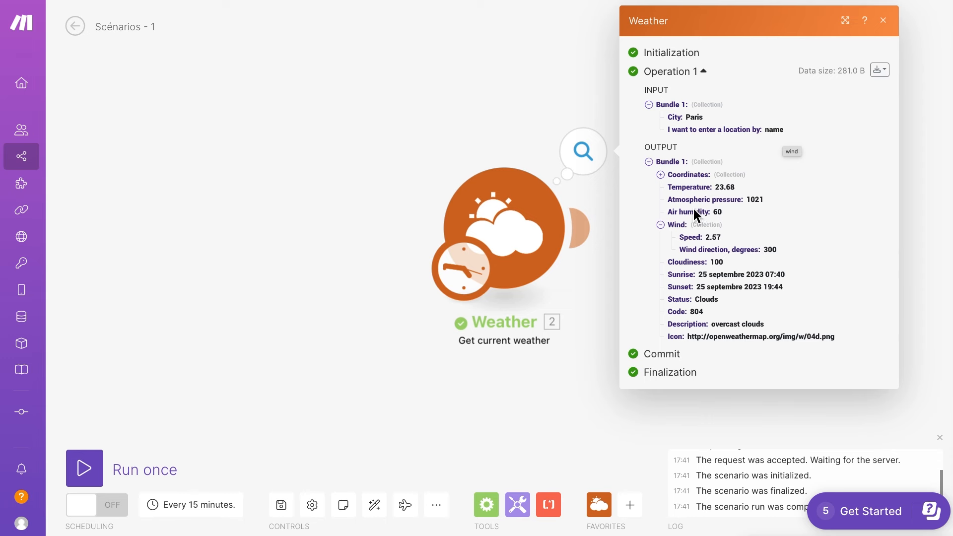
left_click(662, 174)
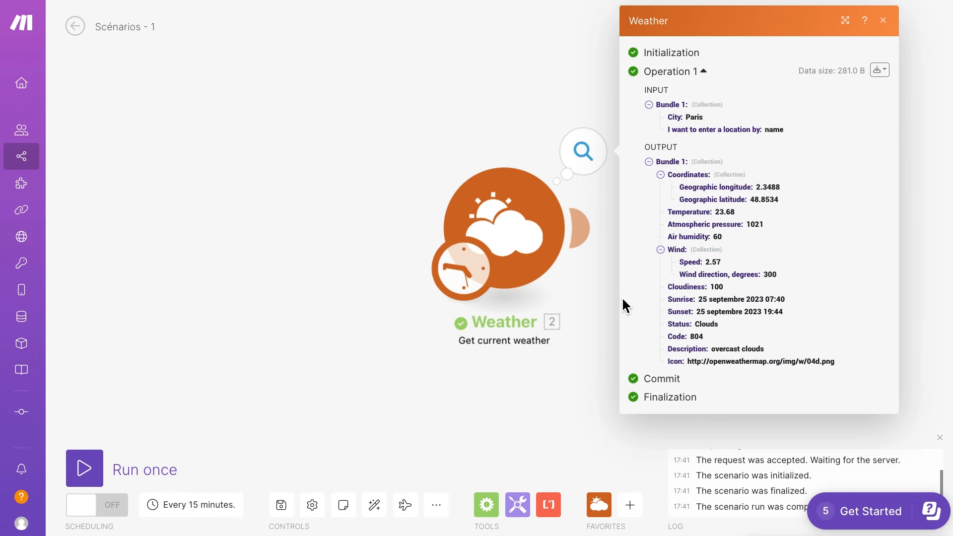
mouse_move(621, 135)
left_mouse_down()
mouse_move(668, 221)
mouse_move(879, 387)
left_mouse_up()
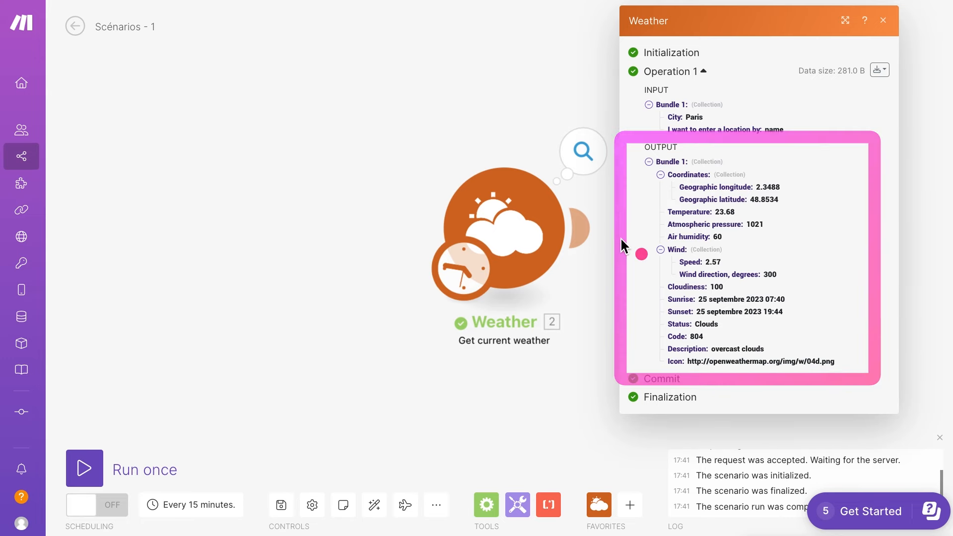
key("ctrl+z")
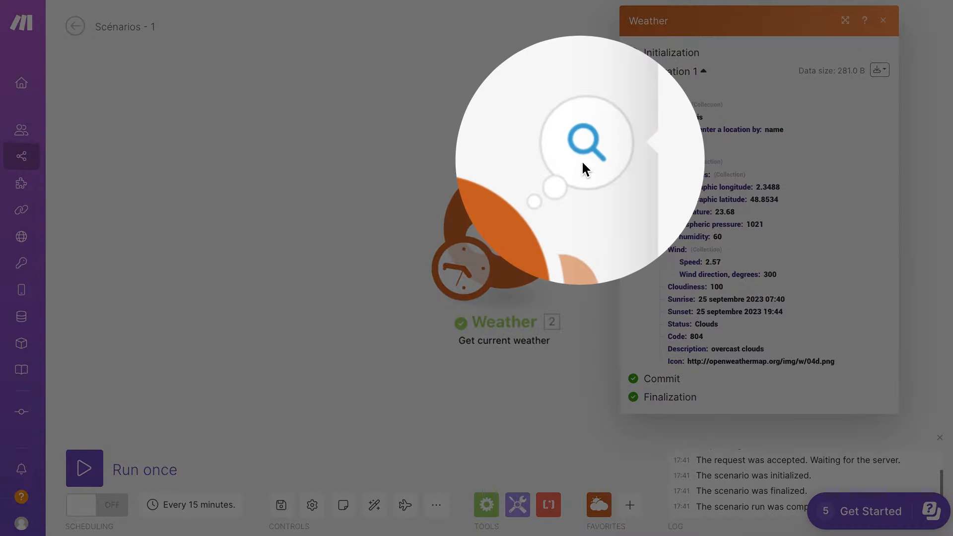
key("Escape")
left_click(628, 83)
mouse_move(693, 144)
left_mouse_down()
mouse_move(808, 146)
mouse_move(590, 223)
mouse_move(648, 331)
mouse_move(632, 376)
left_mouse_up()
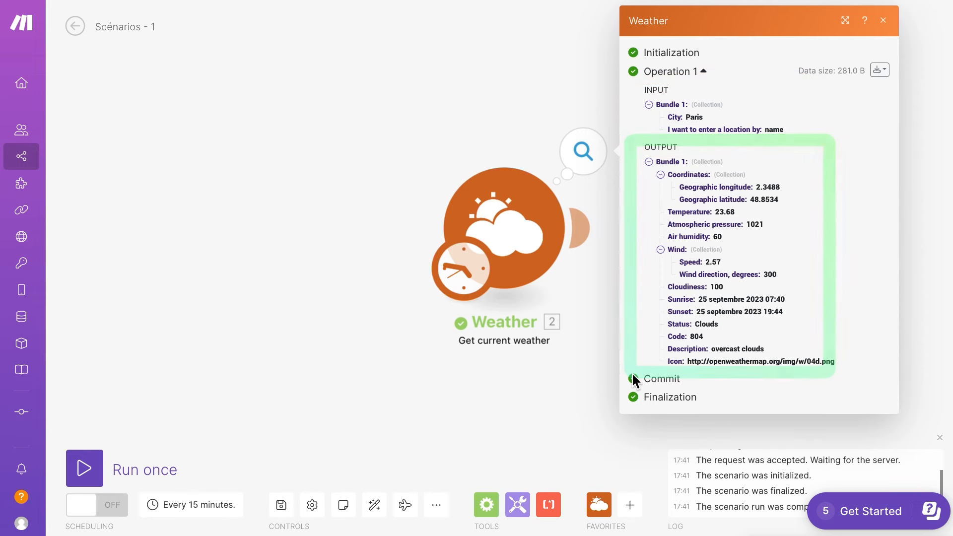
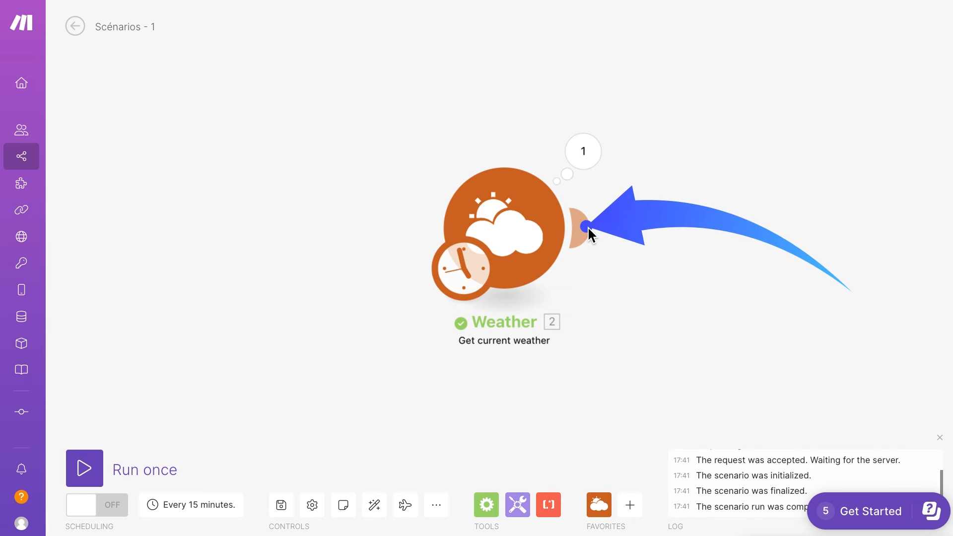
mouse_move(587, 231)
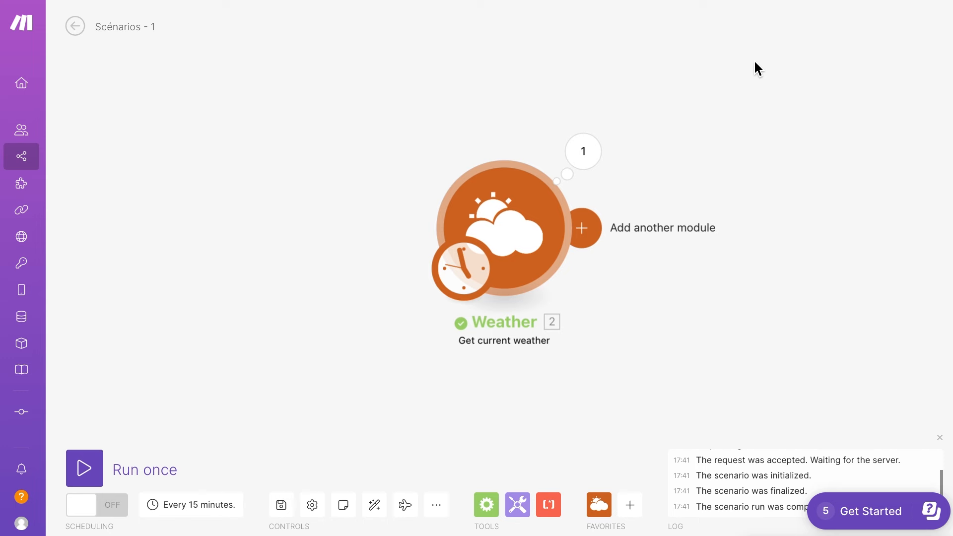
left_click(721, 54)
left_click(682, 43)
left_click(839, 155)
left_click(649, 52)
right_click(759, 112)
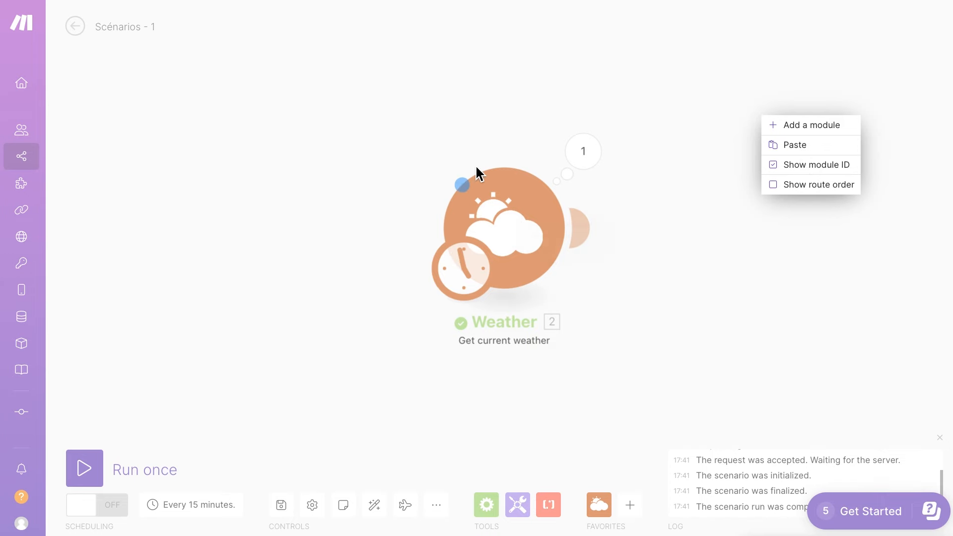
left_click(414, 152)
- Copy the Weather module and paste the copy onto the scenario canvas, allowing the site to access the clipboard
right_click(529, 220)
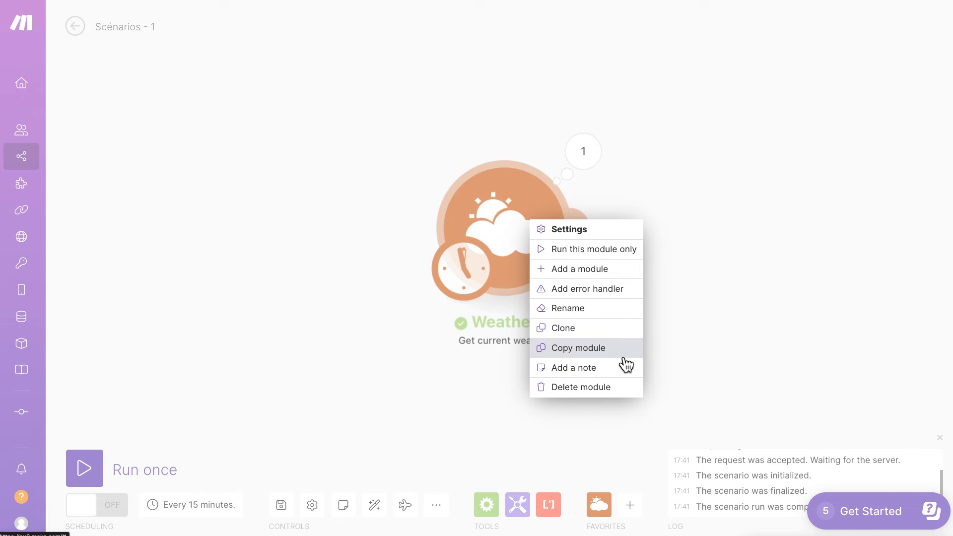
left_click(589, 353)
right_click(843, 75)
left_click(866, 108)
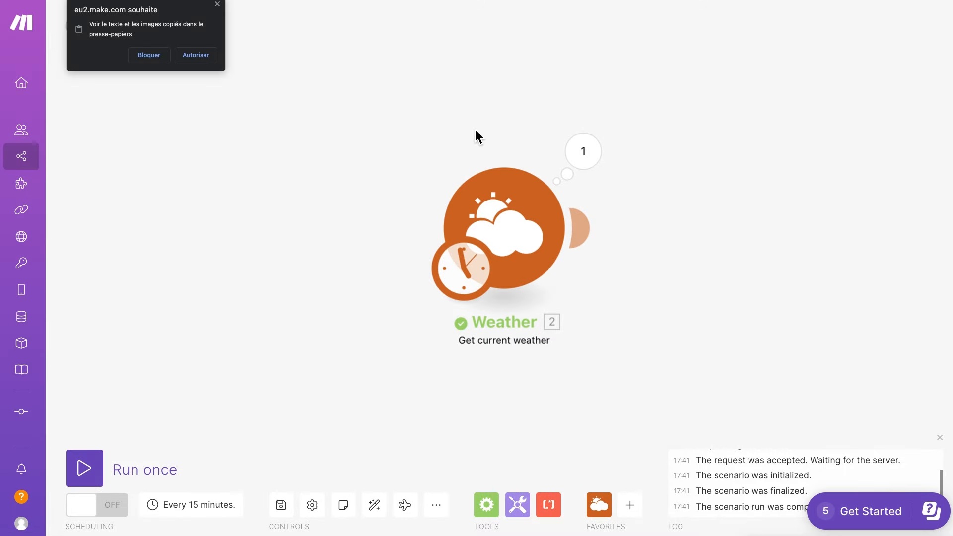
left_click(200, 63)
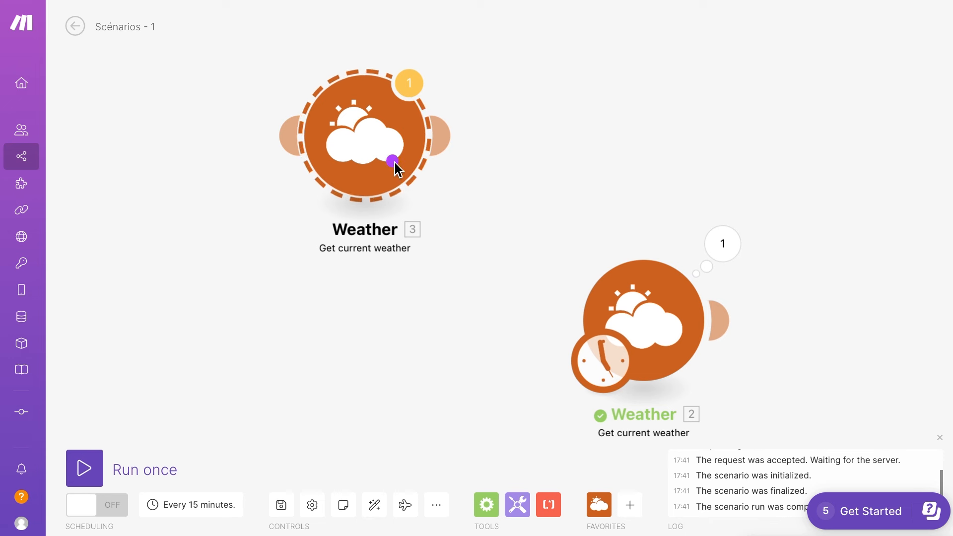
- Move the pasted Weather module away from the original and remove the link between them
left_click_drag(394, 136, 260, 144)
left_click(460, 228)
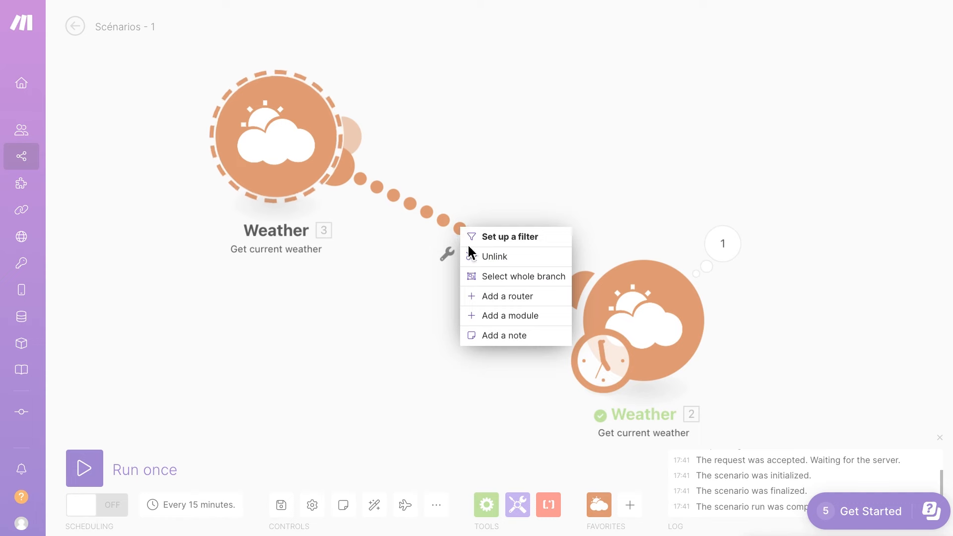
left_click(493, 258)
- Reposition the pasted Weather module and link it to the original Weather module again
left_click_drag(260, 130, 433, 212)
left_click_drag(582, 255, 844, 89)
mouse_move(729, 334)
left_click_drag(722, 321, 260, 202)
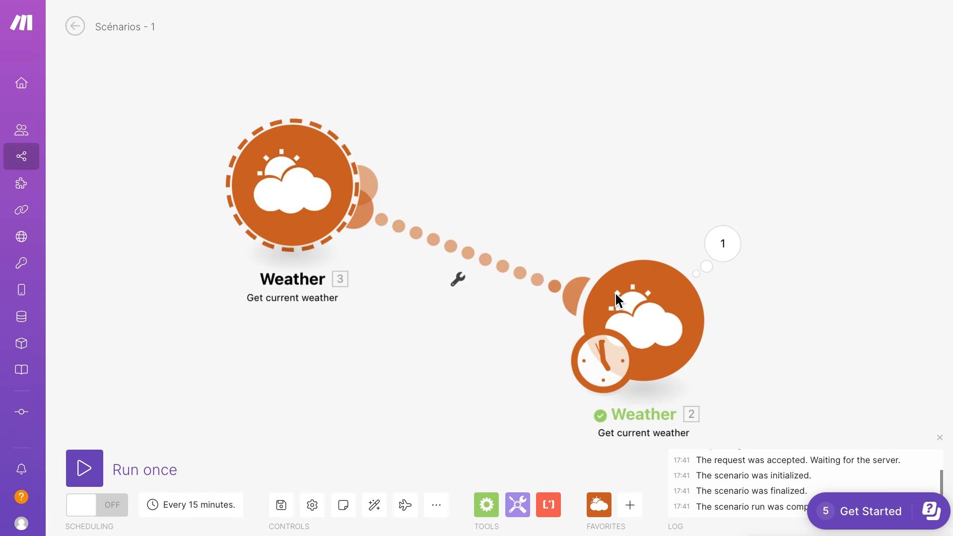
left_click(575, 298)
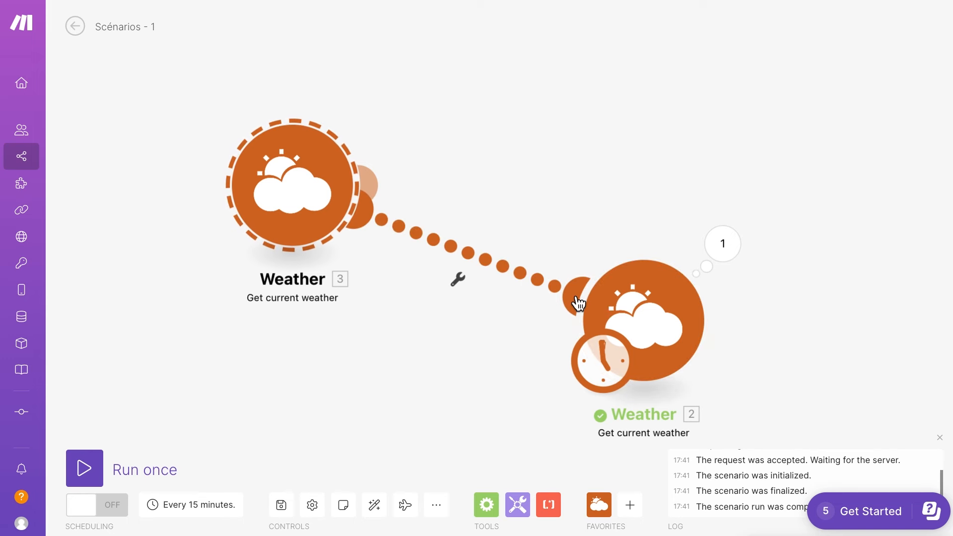
- Move the pasted Weather module farther from the original and auto-align the scenario's modules
left_click_drag(275, 208, 181, 185)
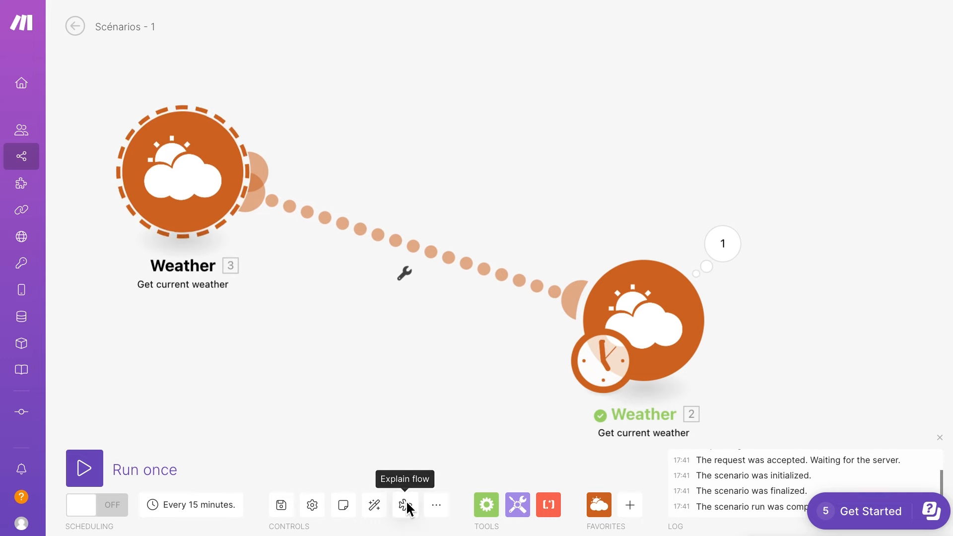
left_click(385, 505)
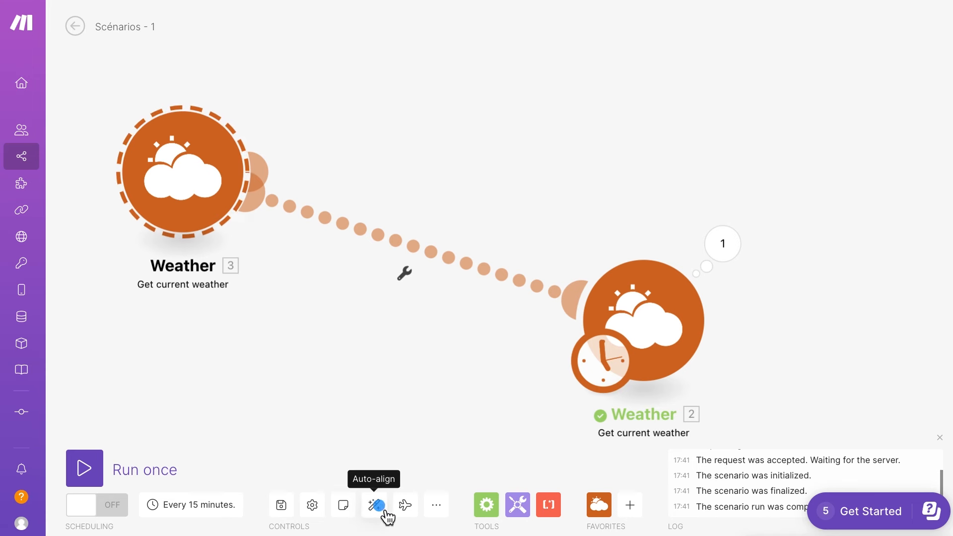
left_click(385, 512)
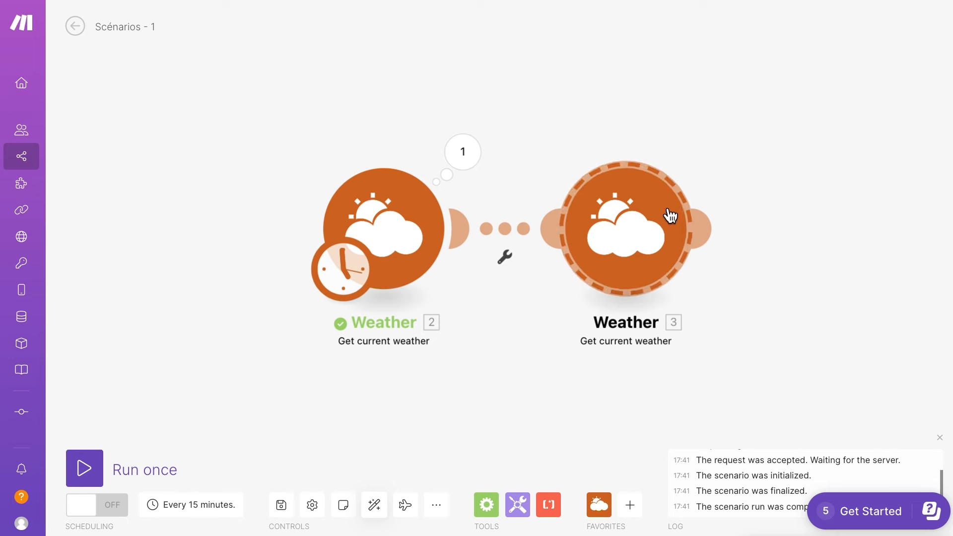
- Spread the two aligned Weather modules apart, move the copy above the original, and unlink them
mouse_move(680, 241)
left_click_drag(674, 220, 872, 218)
right_click(631, 227)
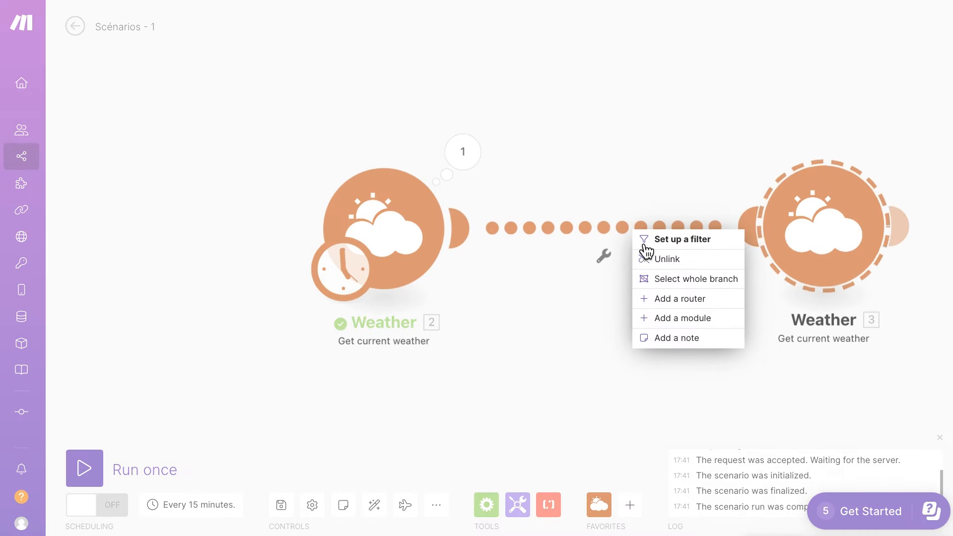
left_click(673, 259)
left_click_drag(811, 228, 816, 97)
right_click(629, 150)
left_click(667, 177)
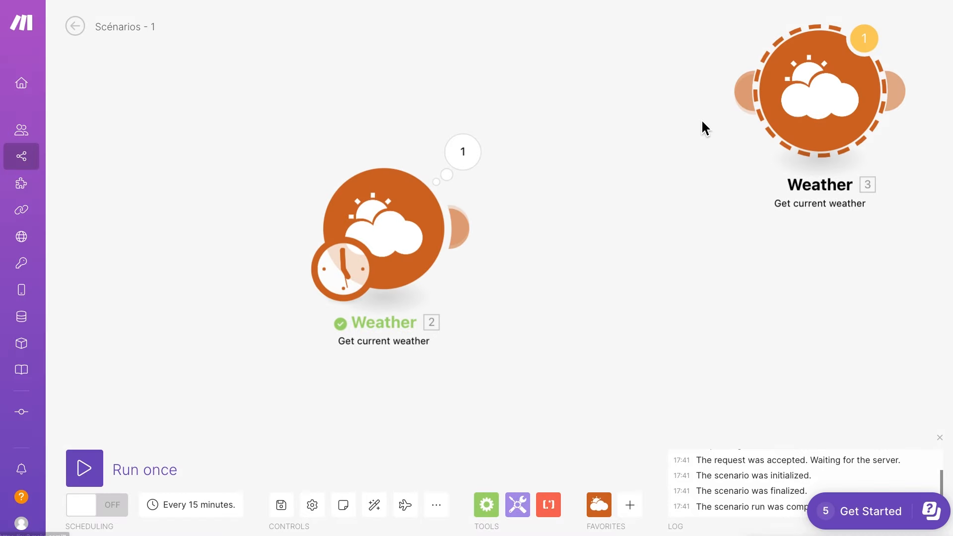
- Link the separated Weather copy back to the original module's output and move it closer
left_click_drag(740, 96, 453, 222)
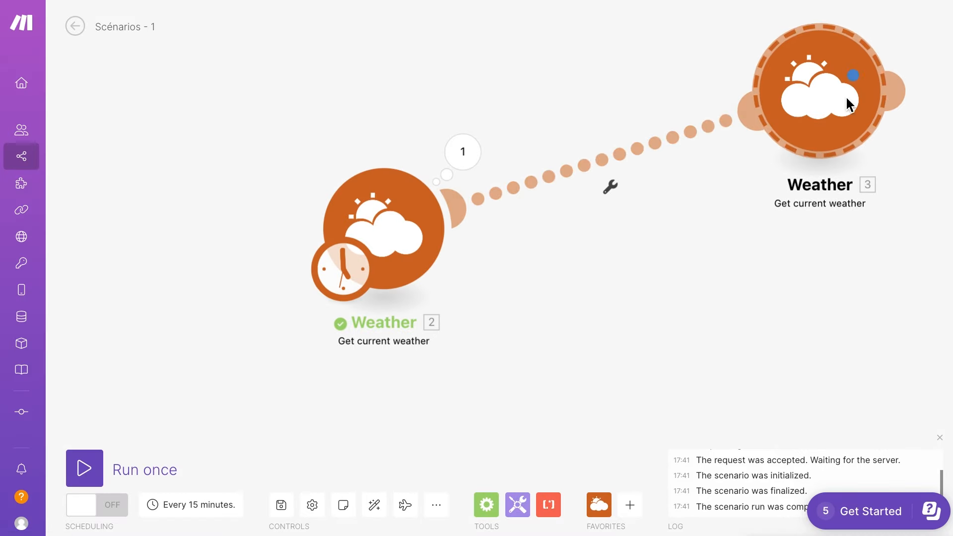
left_click_drag(847, 99, 776, 203)
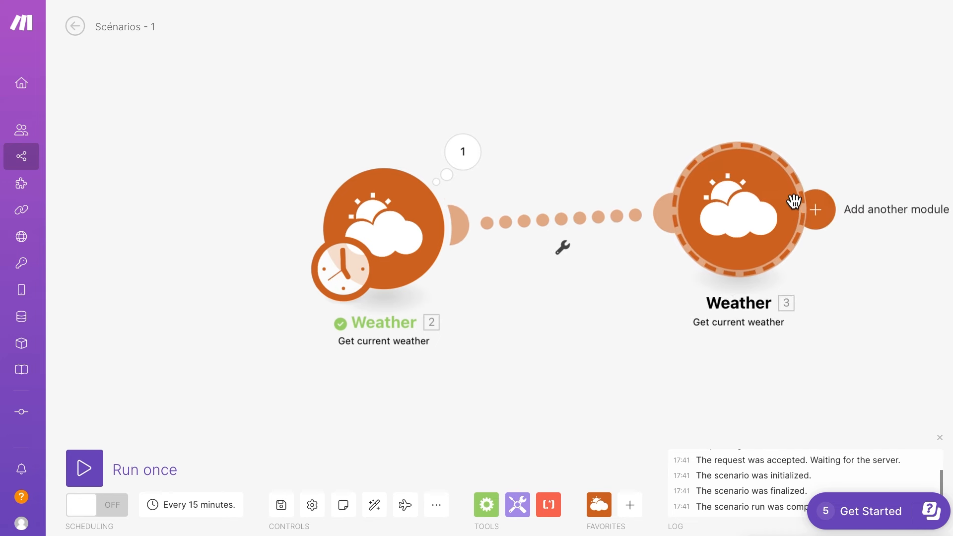
- Unlink the Weather copy from the original module, read its warning message and close the message
right_click(586, 214)
left_click(614, 248)
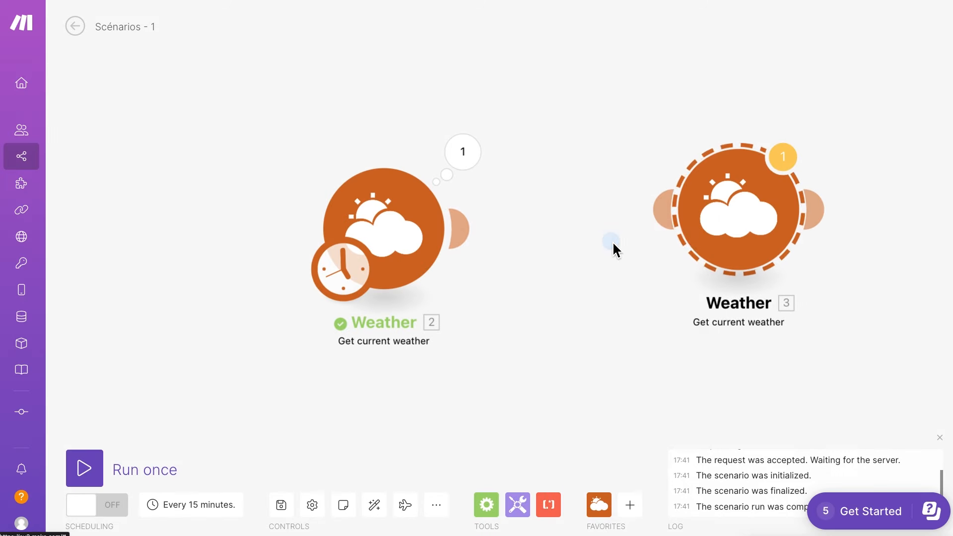
left_click(786, 162)
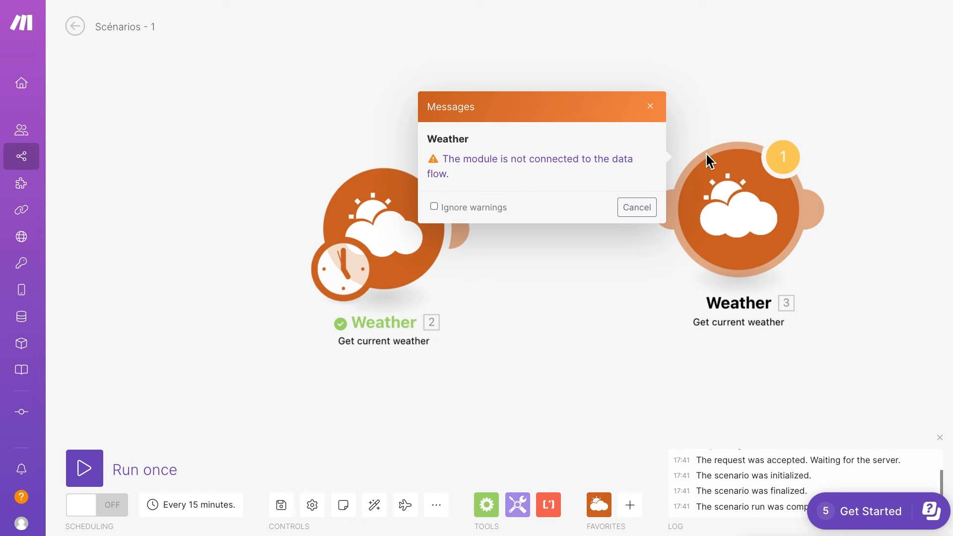
left_click(650, 107)
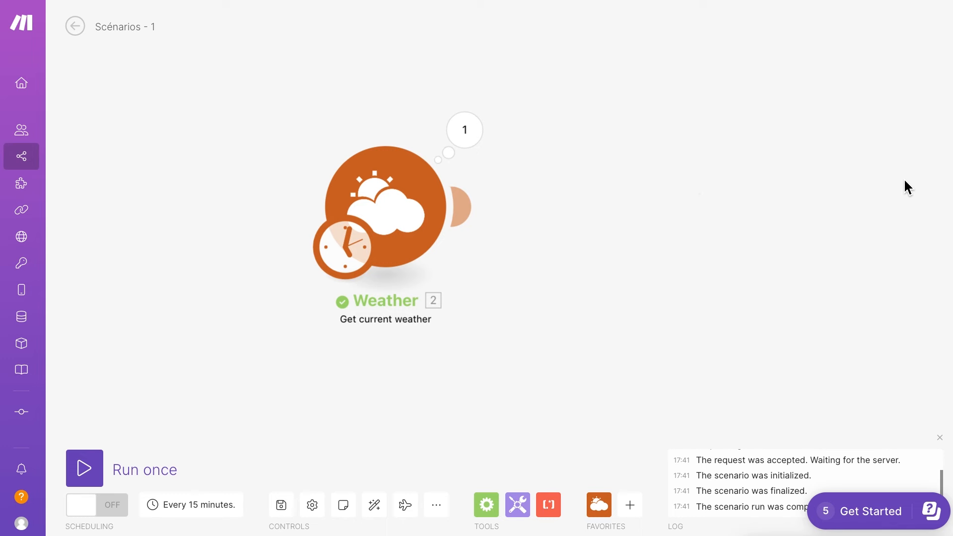
- Add another module after Weather, search the applications for "google", and choose Google Sheets
left_click(454, 215)
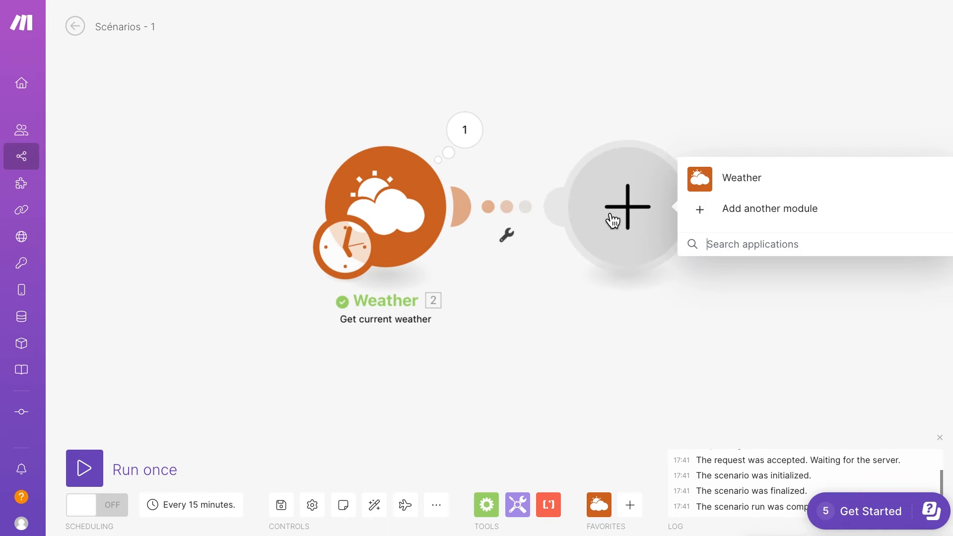
type("google")
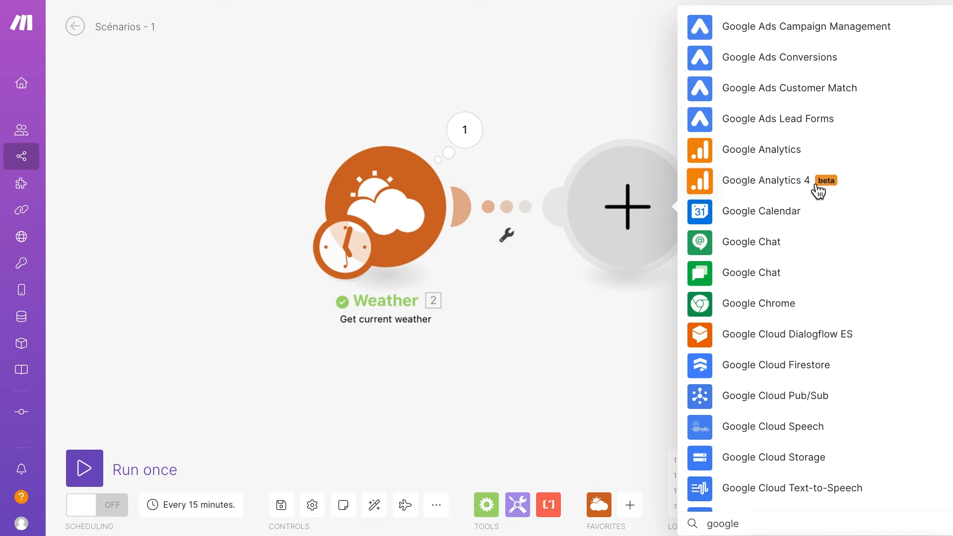
scroll(817, 189, "down", 3)
scroll(816, 191, "down", 10)
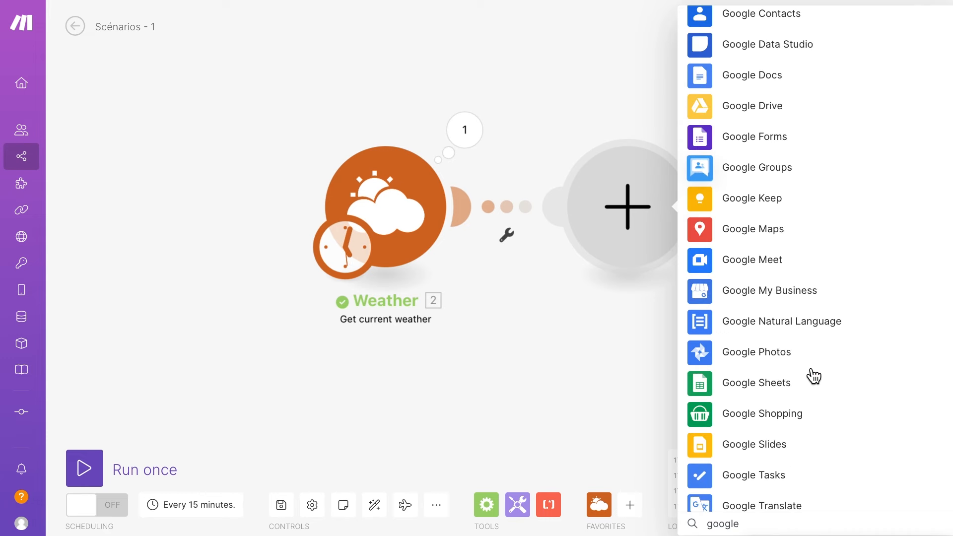
left_click(776, 384)
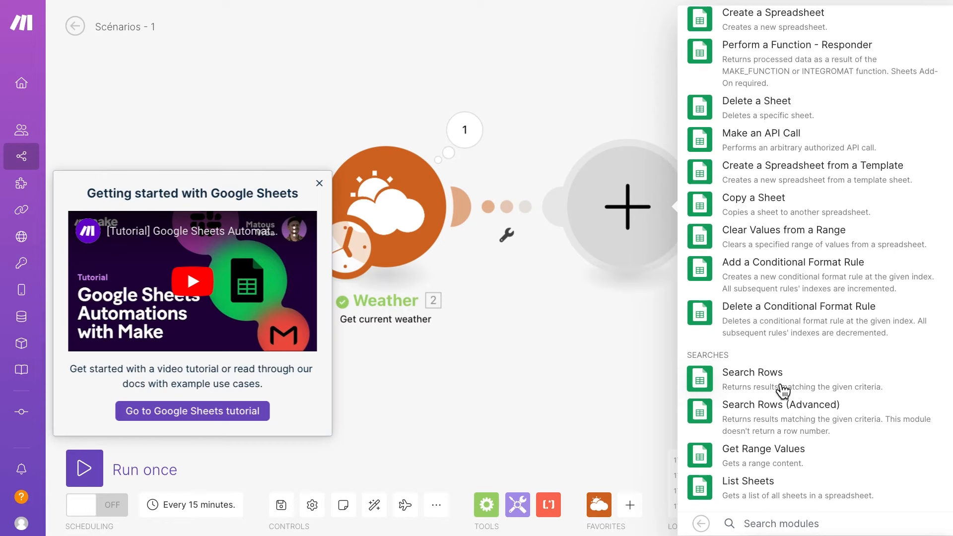
- Browse the available Google Sheets modules and choose the Add a Row action as the module after Weather
scroll(782, 103, "up", 5)
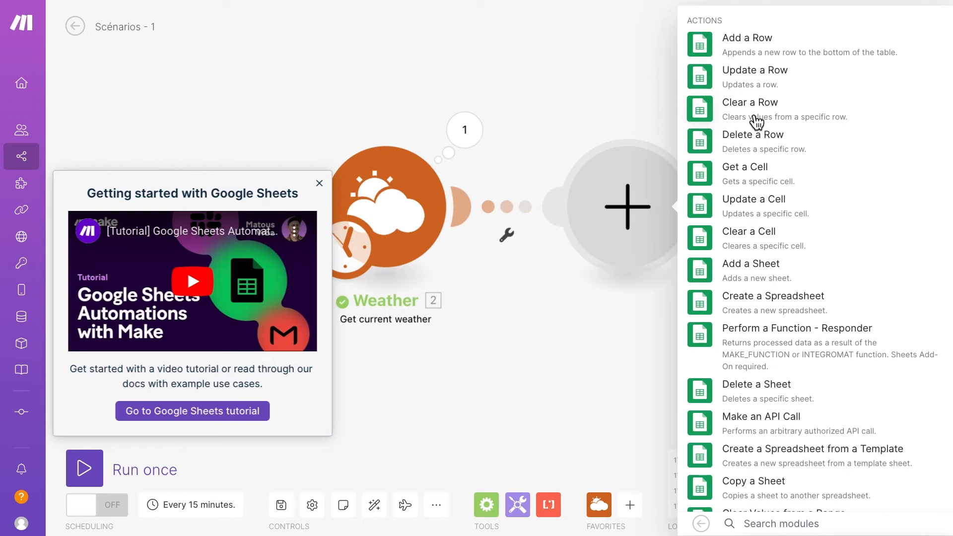
scroll(817, 125, "down", 1)
scroll(816, 128, "down", 1)
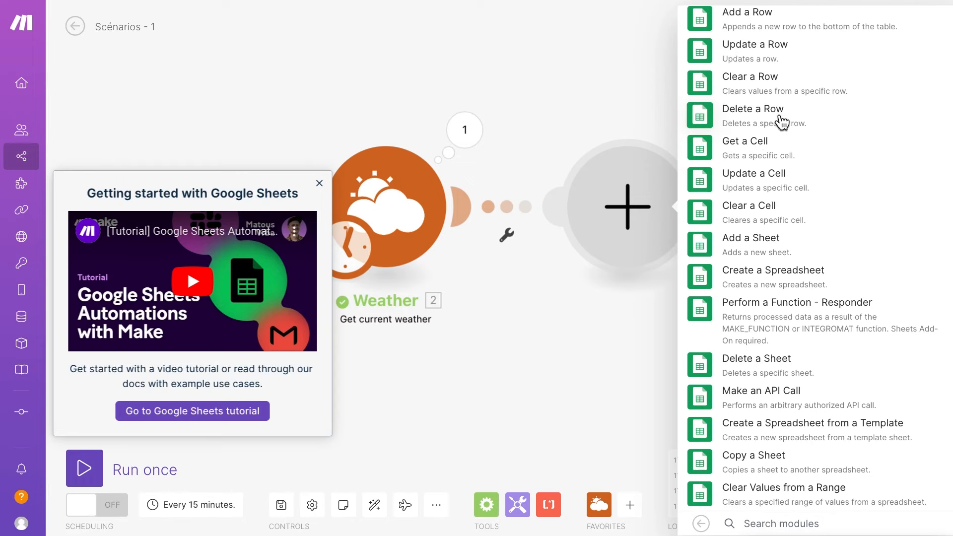
scroll(792, 238, "down", 1)
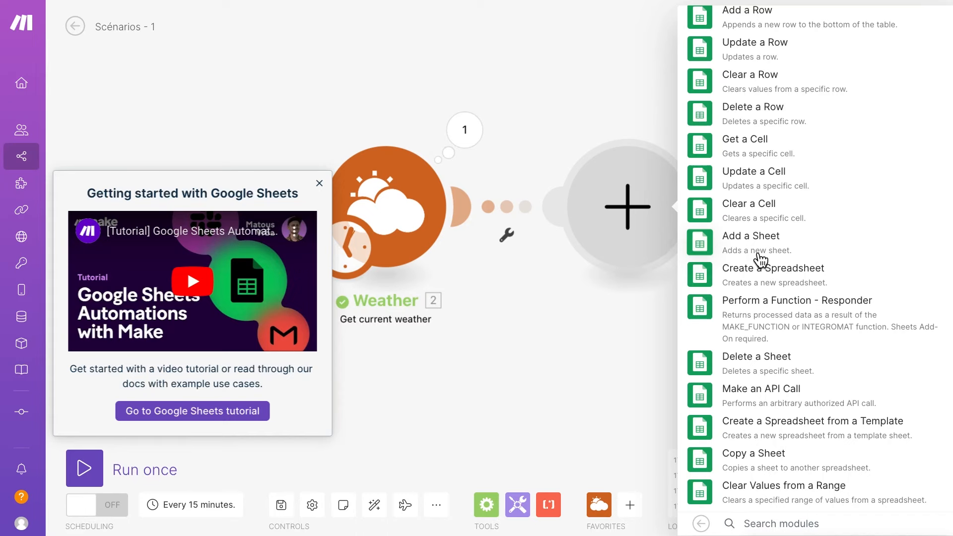
scroll(802, 194, "down", 5)
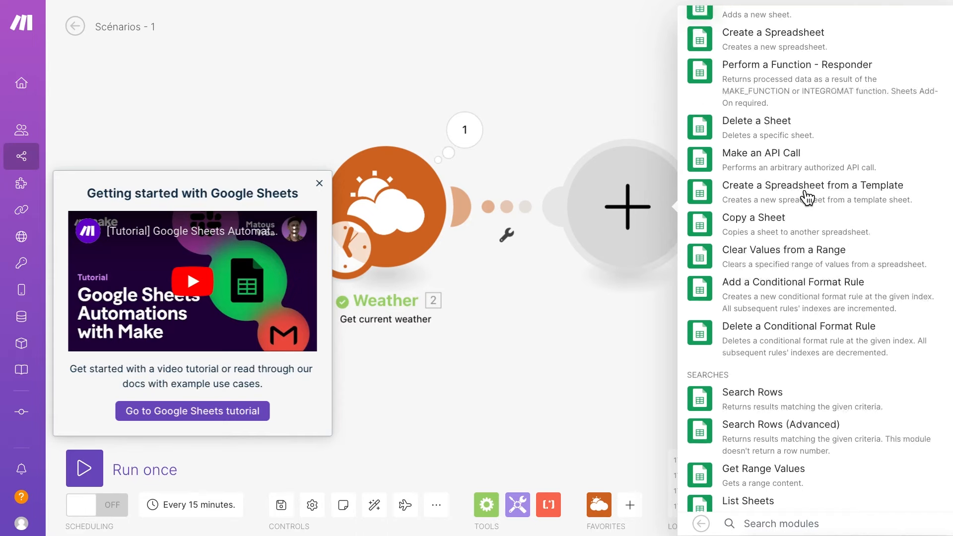
scroll(807, 197, "down", 1)
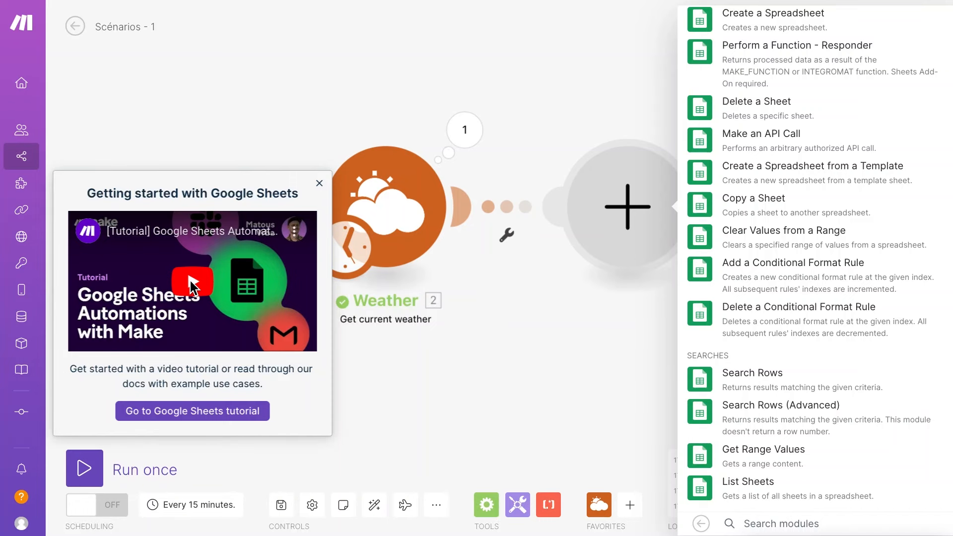
scroll(844, 118, "up", 5)
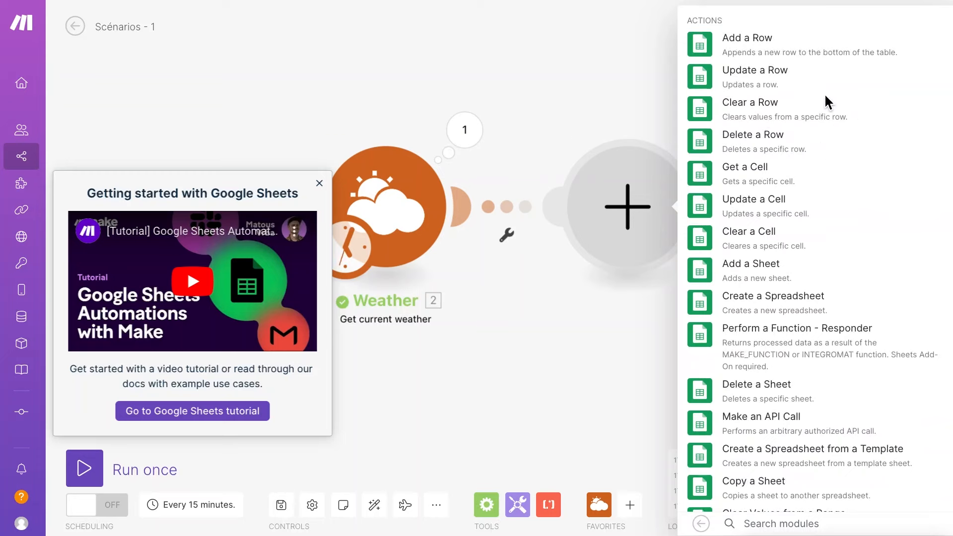
left_click(763, 46)
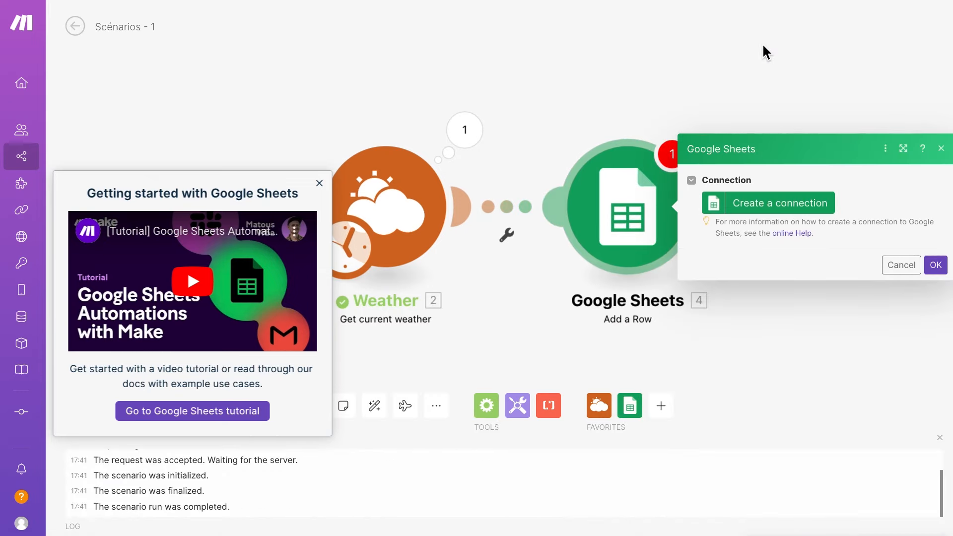
- Open the online Help for creating a Google Sheets connection and read the Google account sign-in instructions
left_click(823, 29)
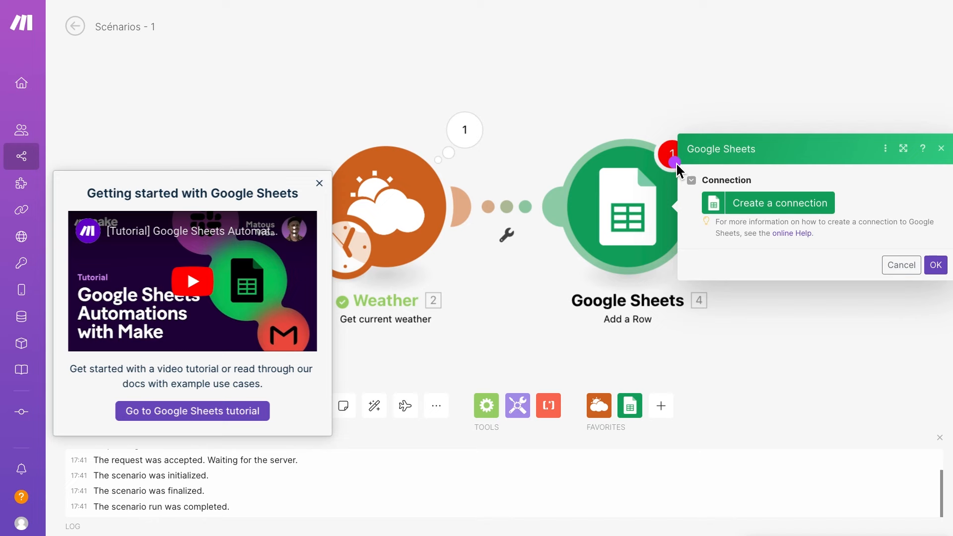
left_click(676, 162)
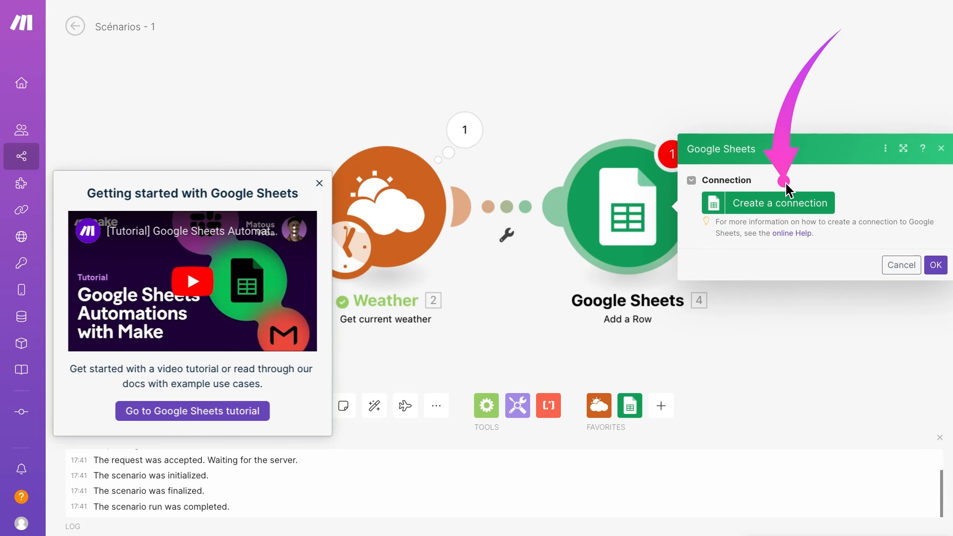
left_click(791, 203)
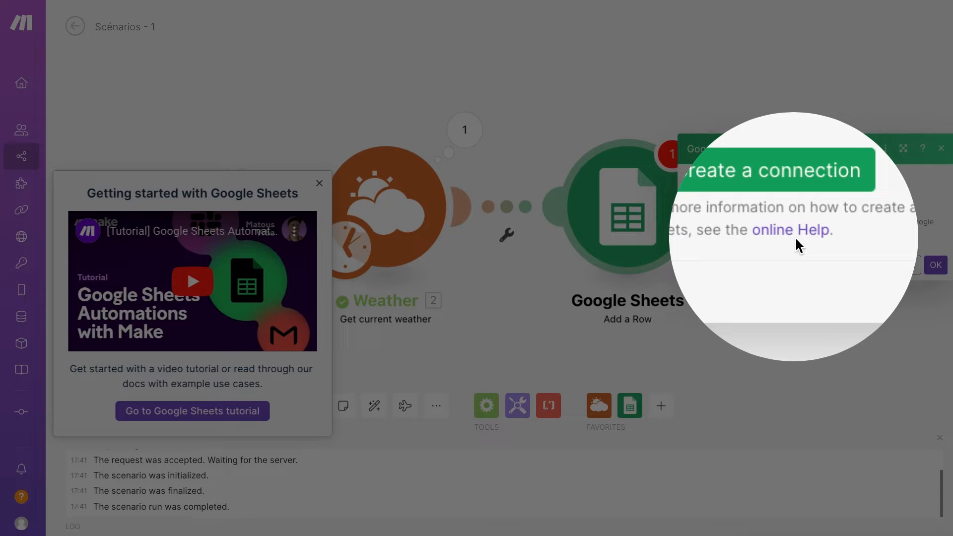
left_click(794, 236)
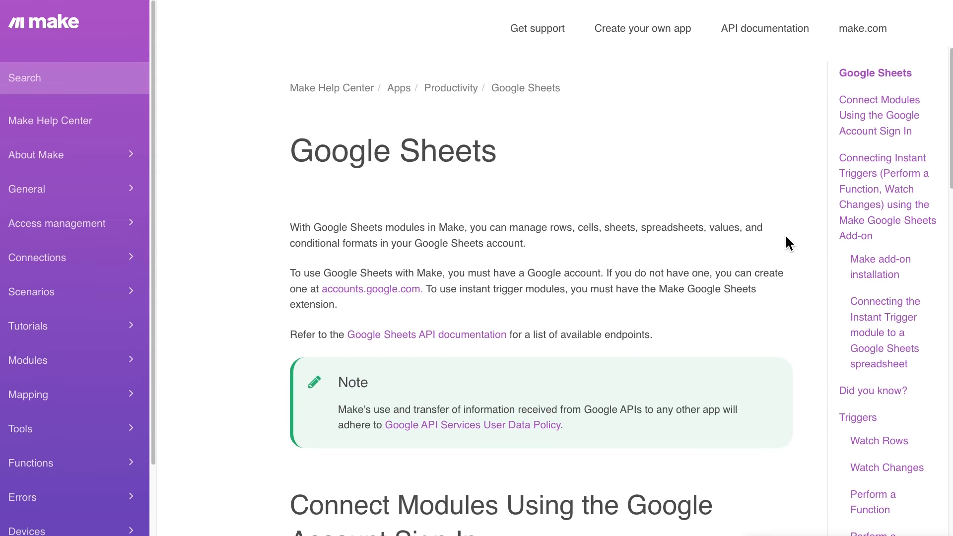
scroll(786, 237, "down", 5)
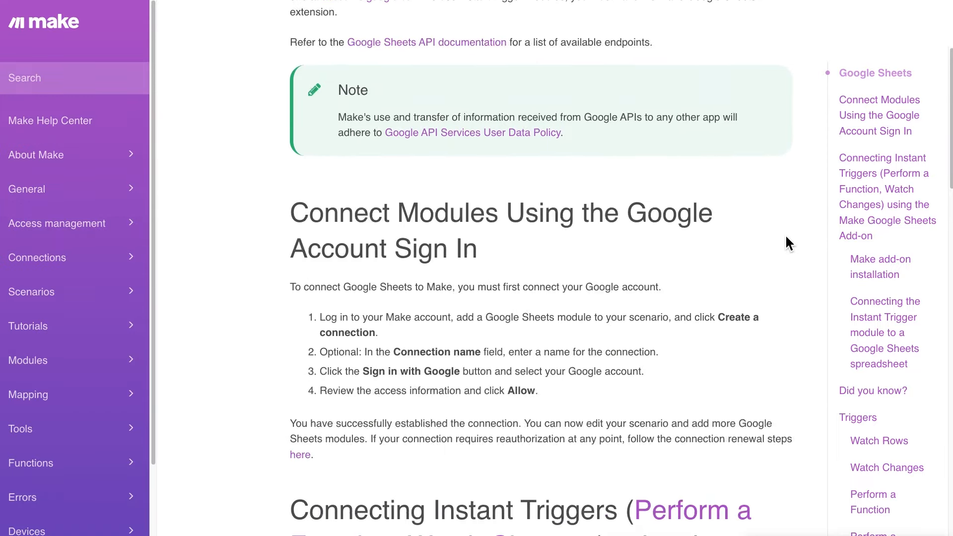
scroll(785, 237, "down", 2)
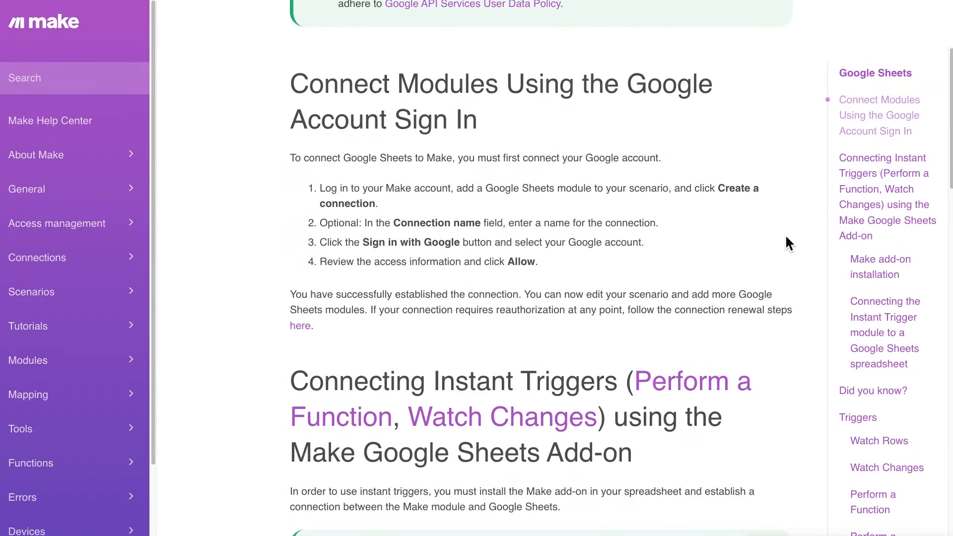
scroll(786, 238, "down", 1)
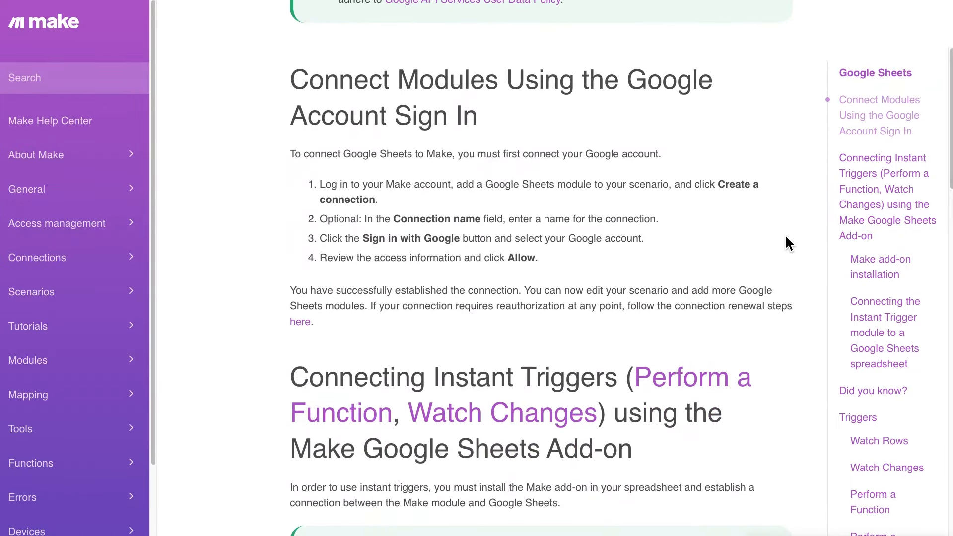
- Expand the "Make add-on installation" section of the help page and review its installation instructions
scroll(786, 238, "down", 4)
scroll(786, 237, "down", 5)
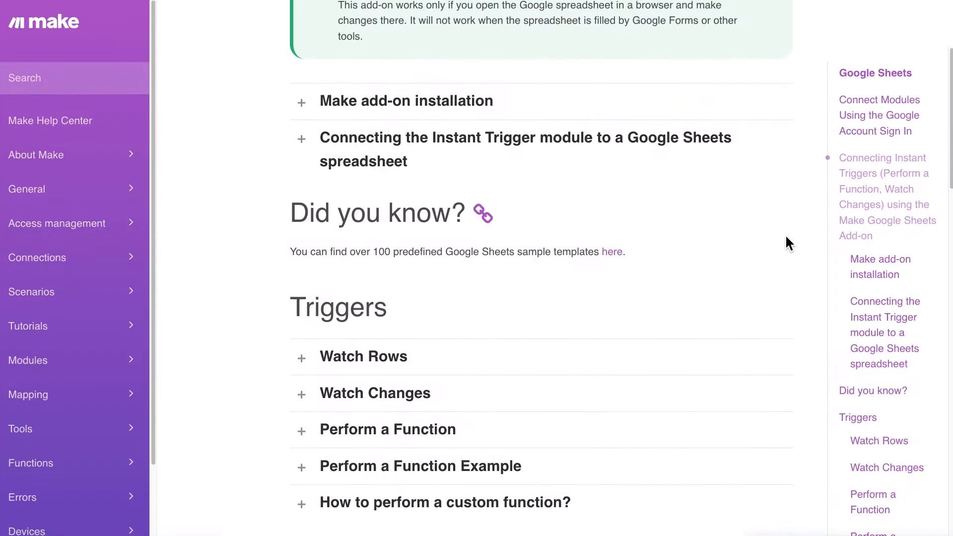
left_click(434, 102)
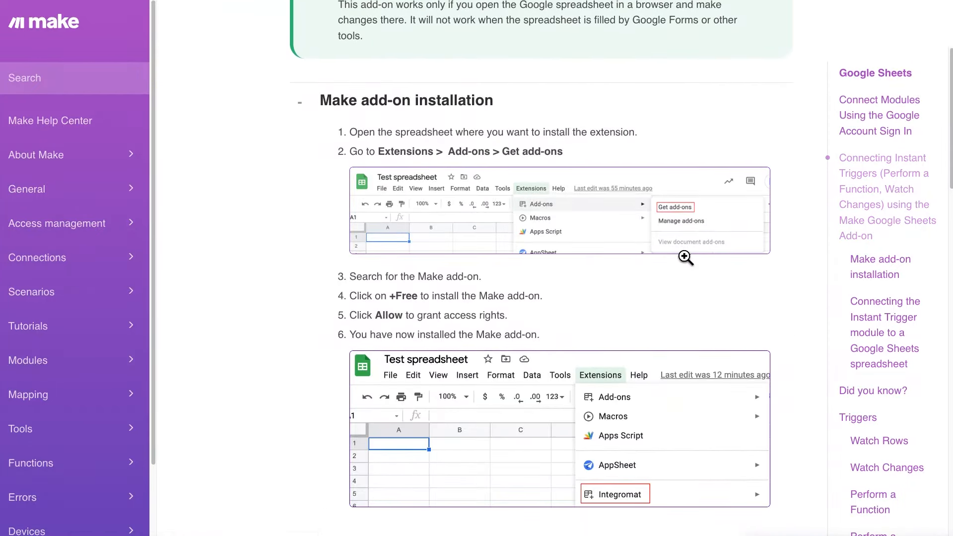
scroll(686, 257, "down", 1)
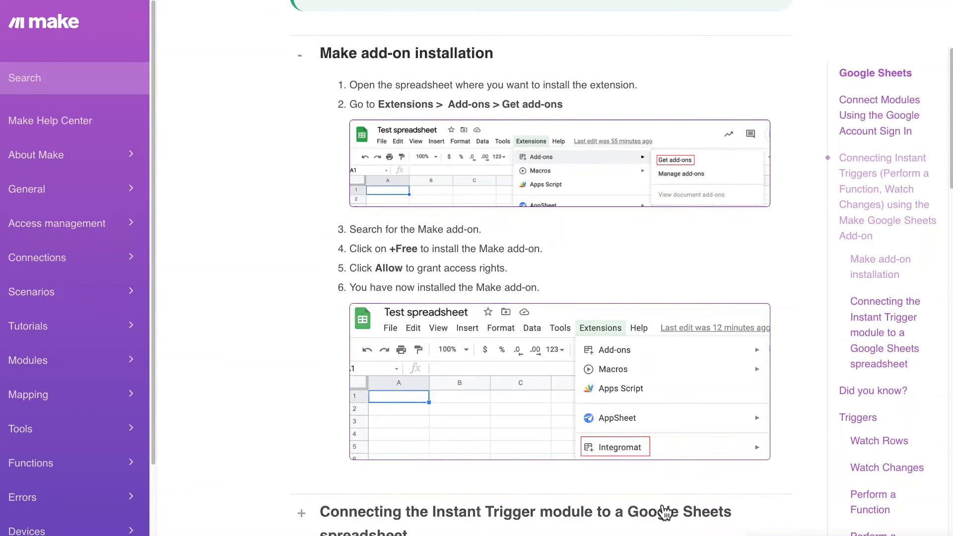
scroll(730, 282, "down", 5)
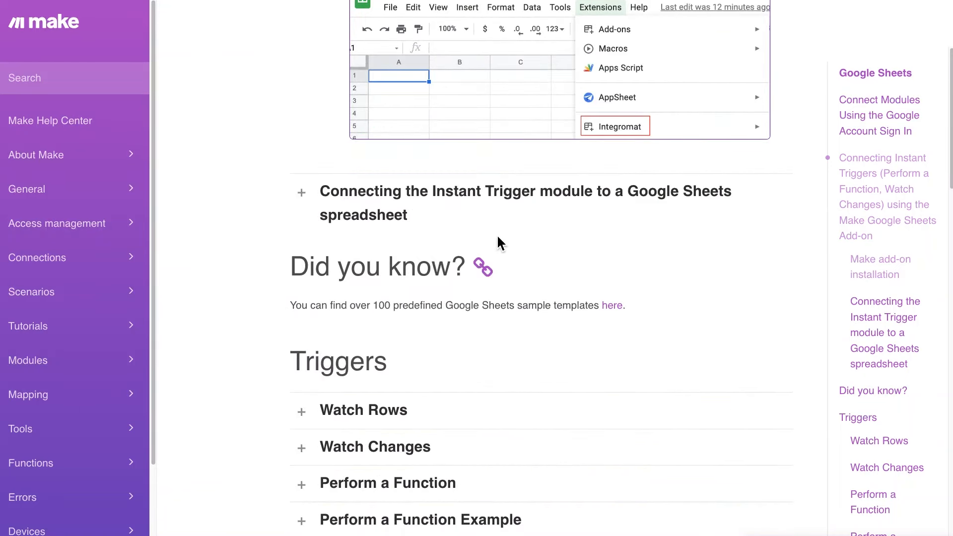
- Expand "Connecting the Instant Trigger module to a Google Sheets spreadsheet" and review the webhook setup instructions
left_click(501, 213)
scroll(766, 355, "down", 2)
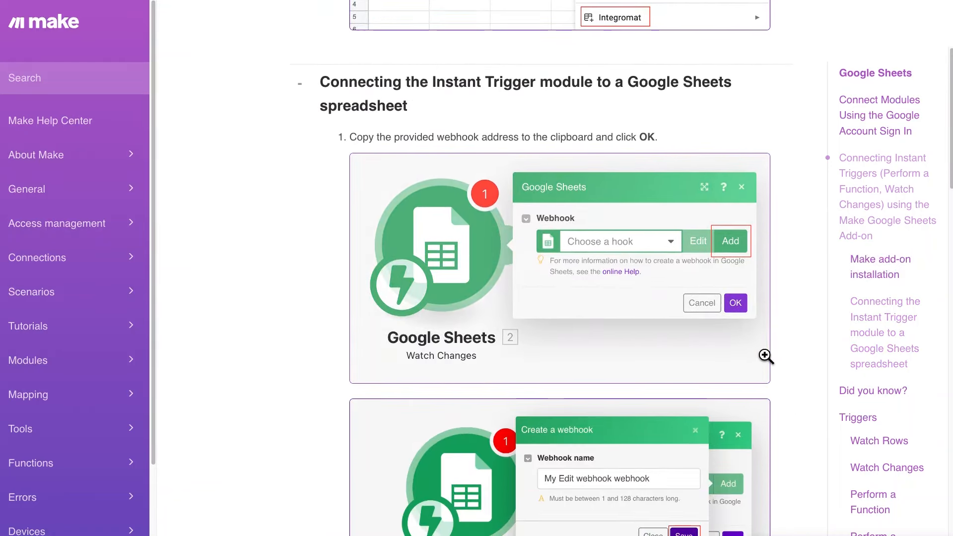
scroll(766, 356, "down", 7)
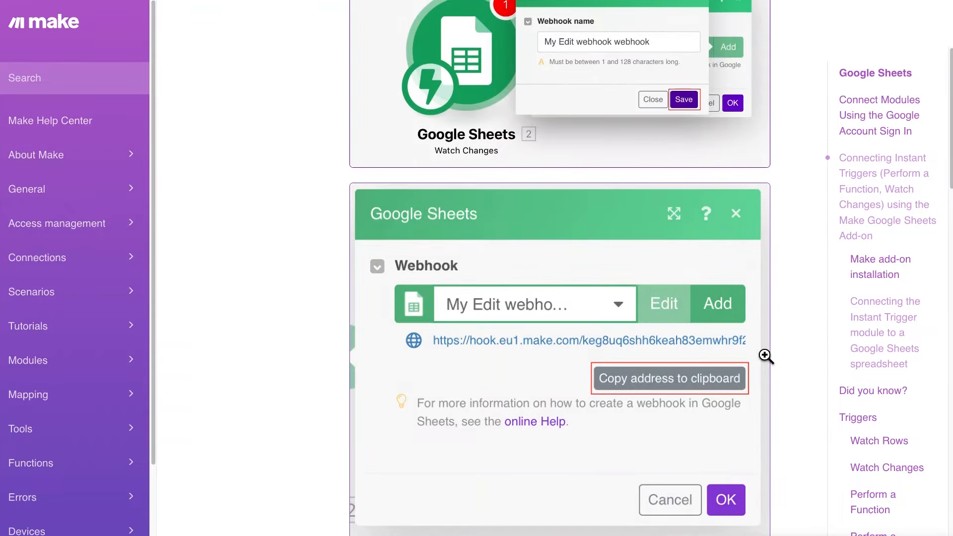
scroll(766, 355, "down", 8)
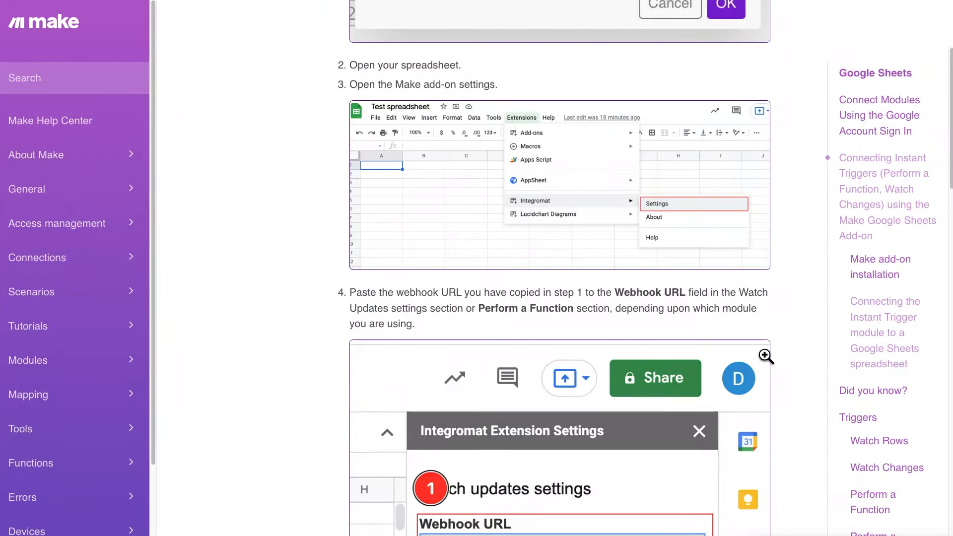
- Return to the Google account sign-in section and highlight its heading, the "Connection name" field and the "Allow" instruction
scroll(766, 356, "up", 20)
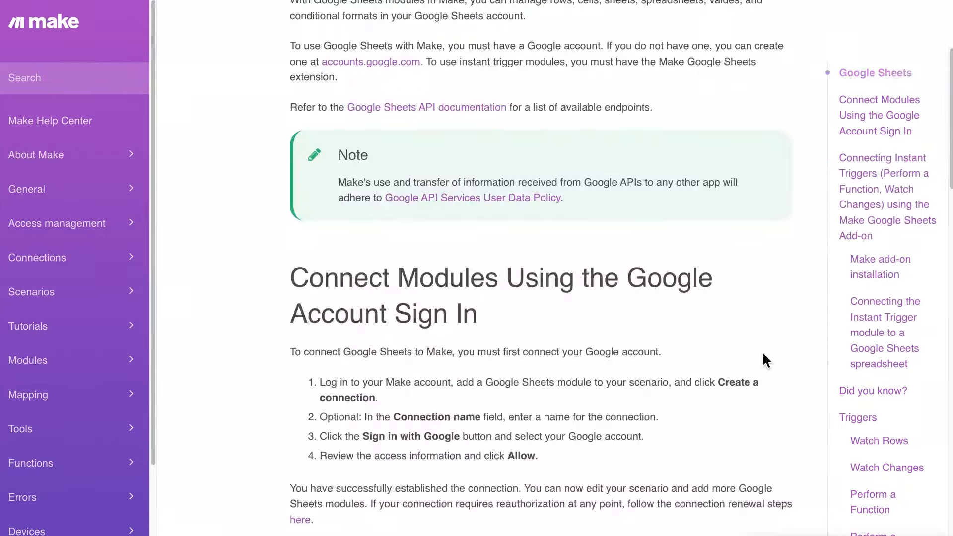
scroll(766, 361, "up", 4)
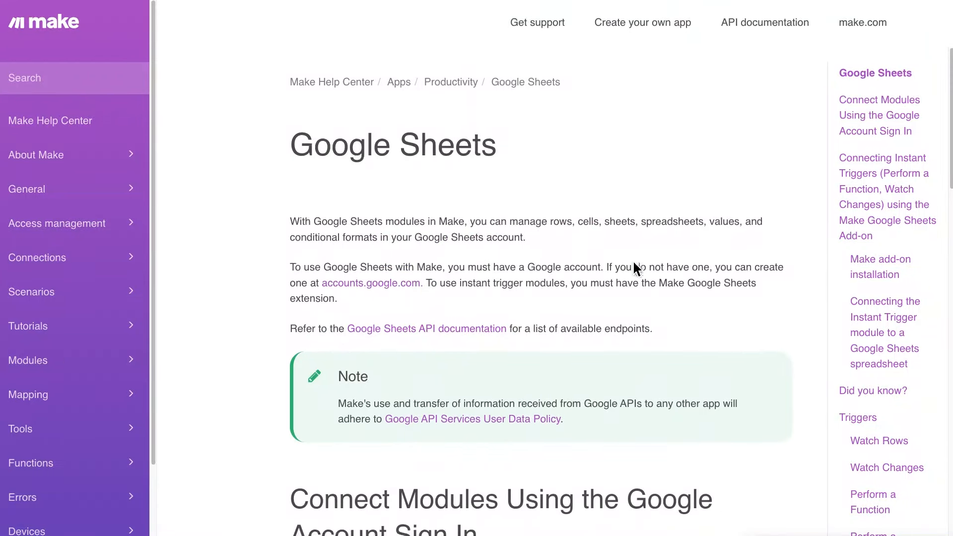
scroll(635, 267, "down", 8)
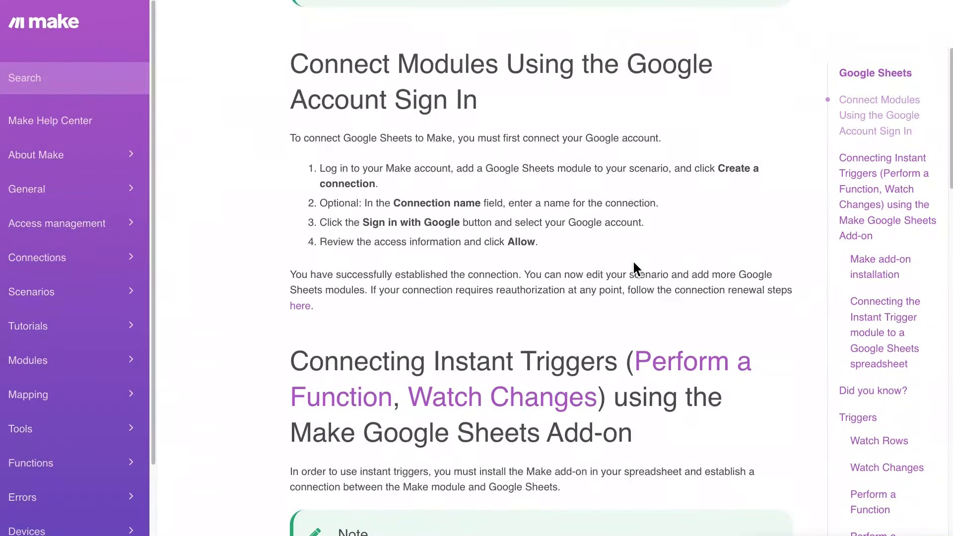
left_click_drag(626, 75, 651, 88)
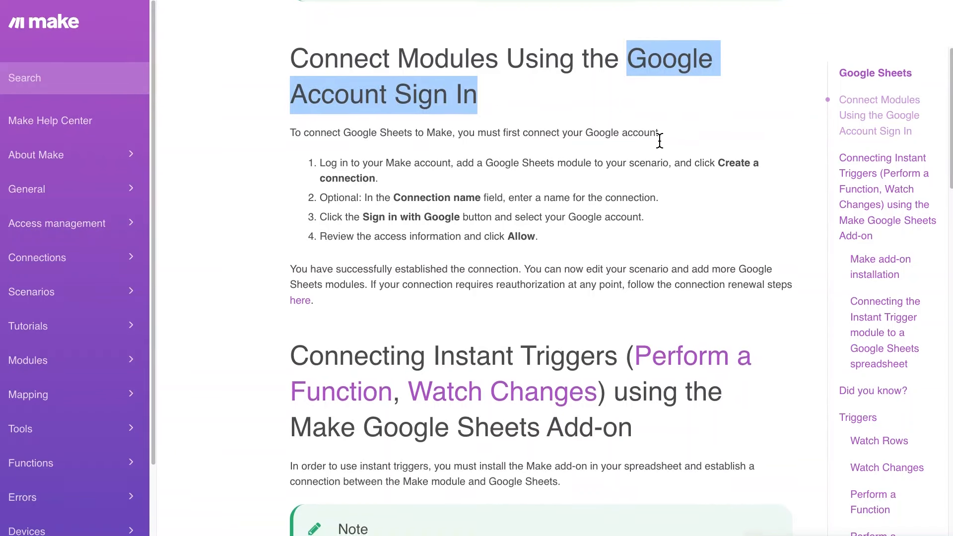
scroll(659, 141, "down", 1)
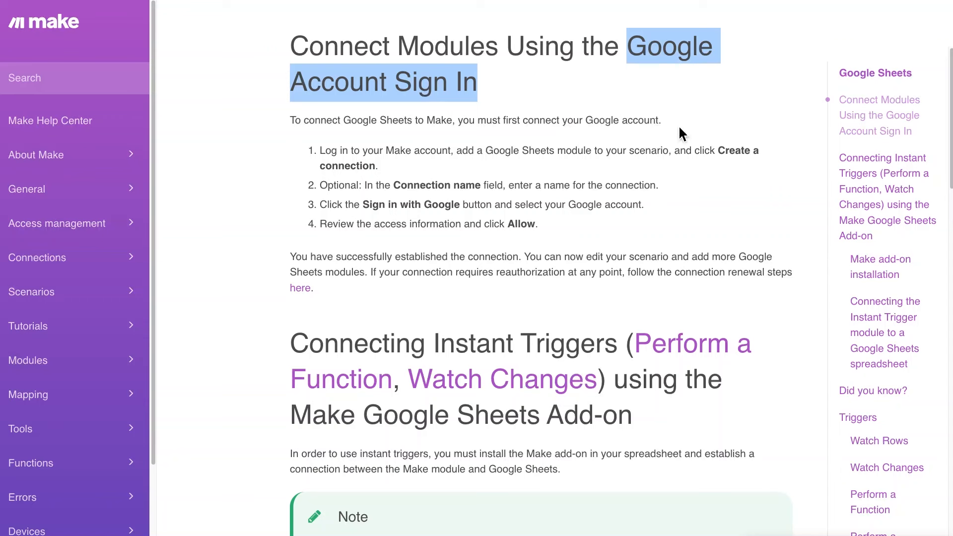
left_click_drag(390, 186, 481, 185)
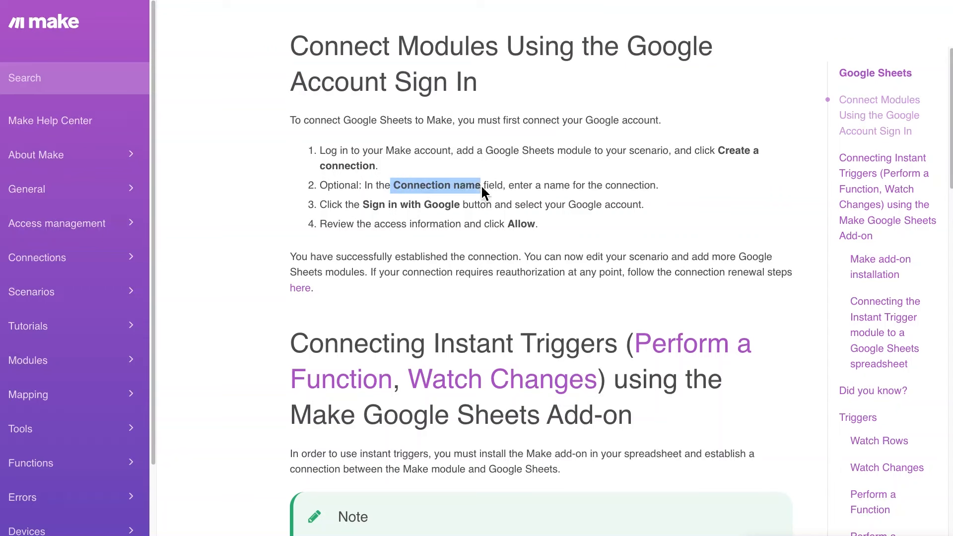
left_click_drag(388, 205, 536, 226)
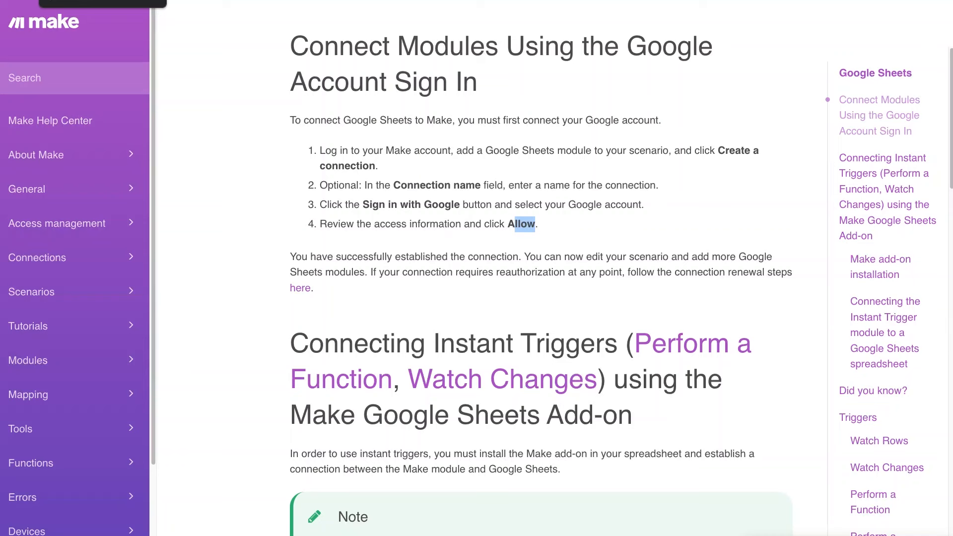
left_click(79, 1)
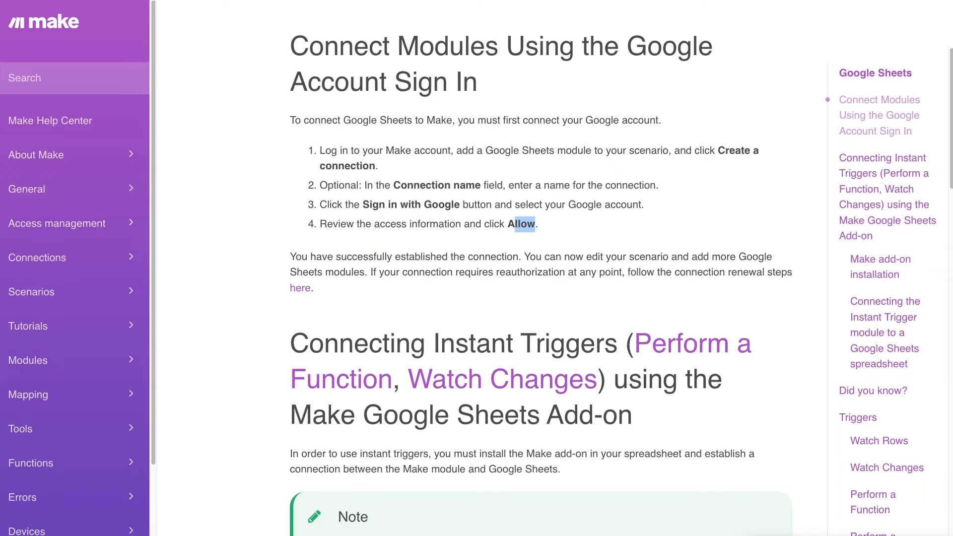
- Translate the Google Sheets help page into French and view the translated add-on installation section
scroll(574, 213, "up", 8)
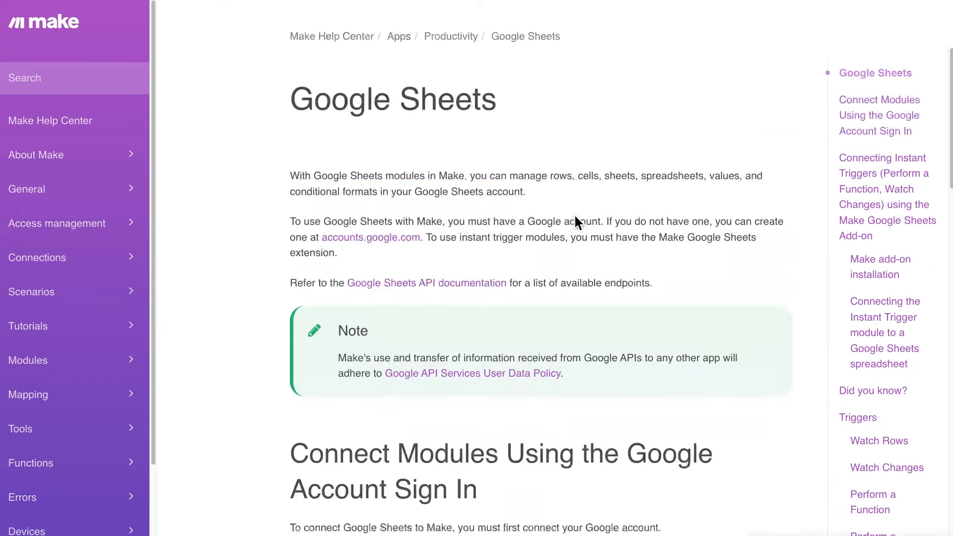
scroll(574, 258, "down", 20)
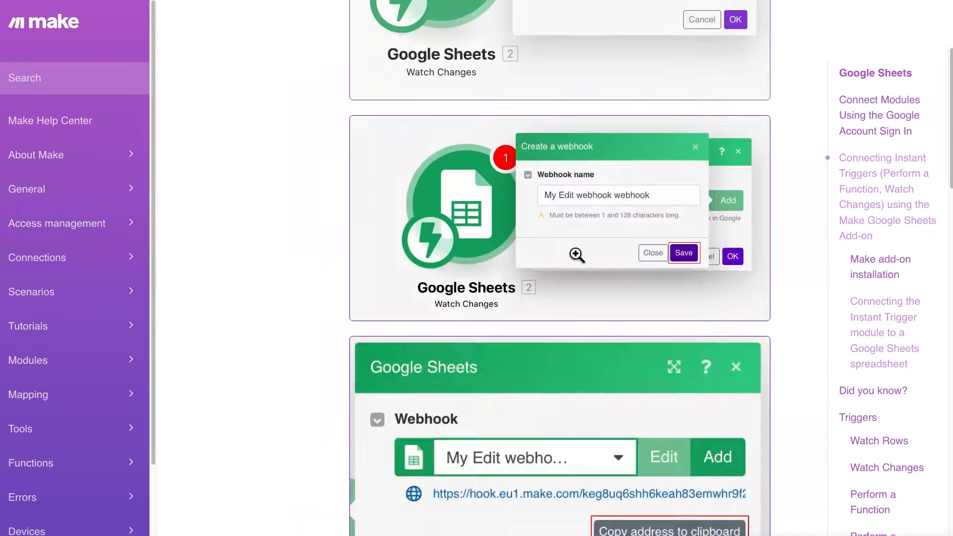
scroll(576, 261, "up", 20)
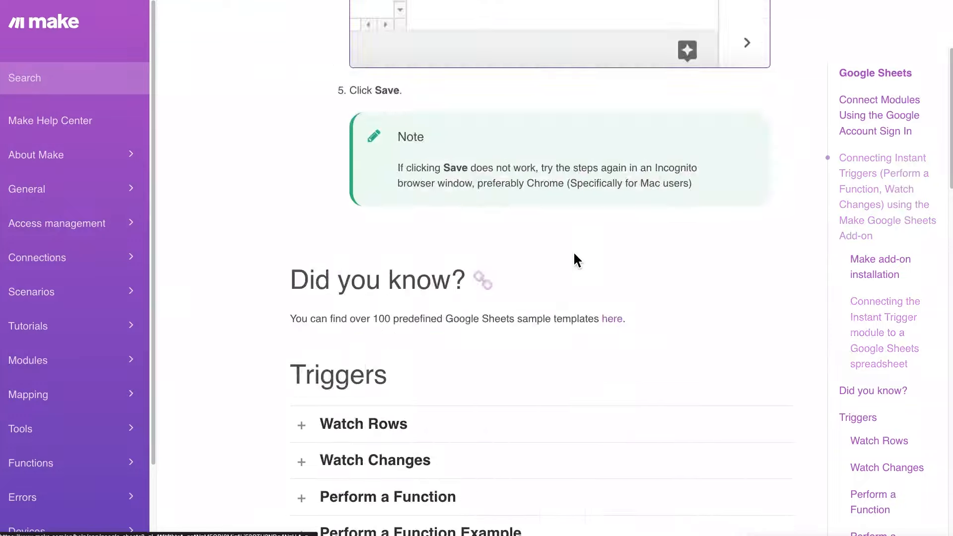
right_click(723, 172)
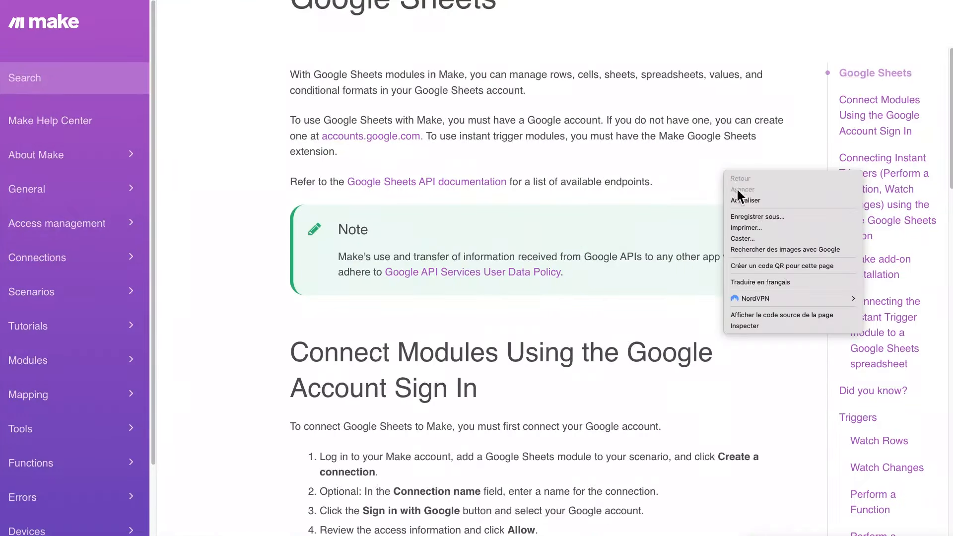
left_click(776, 283)
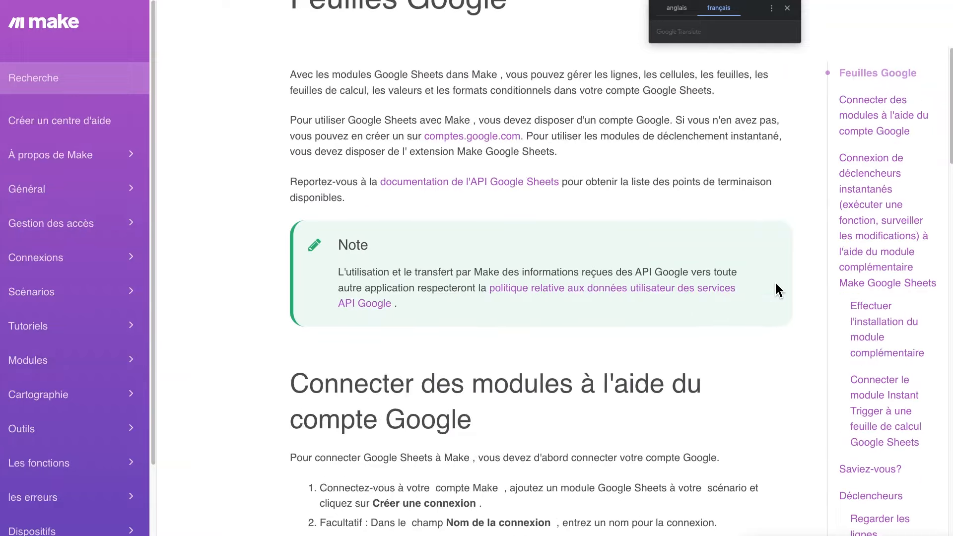
scroll(730, 248, "down", 12)
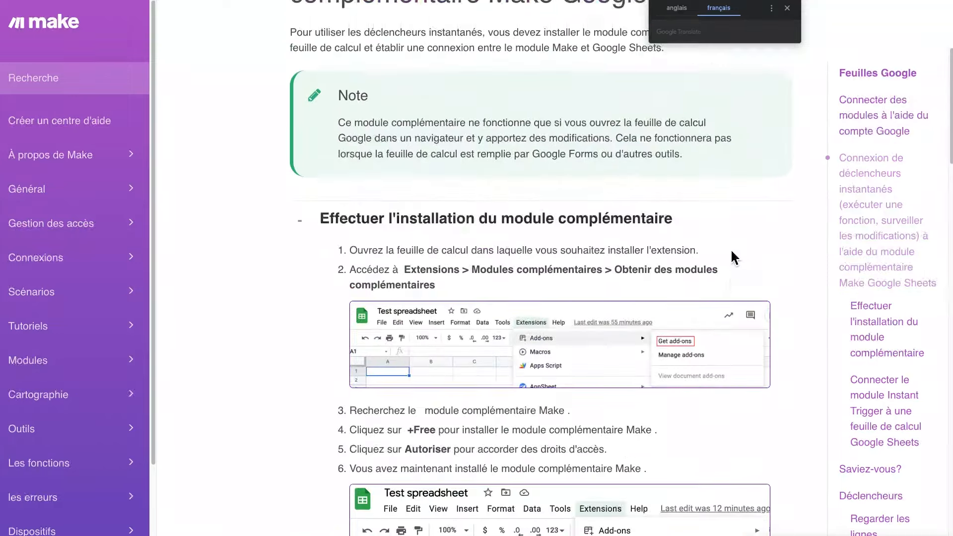
- Review the translated add-on installation and Instant Trigger instructions, enlarging the Get add-ons and Webhook illustrations, and return to the scenario
scroll(731, 258, "down", 3)
left_click(548, 208)
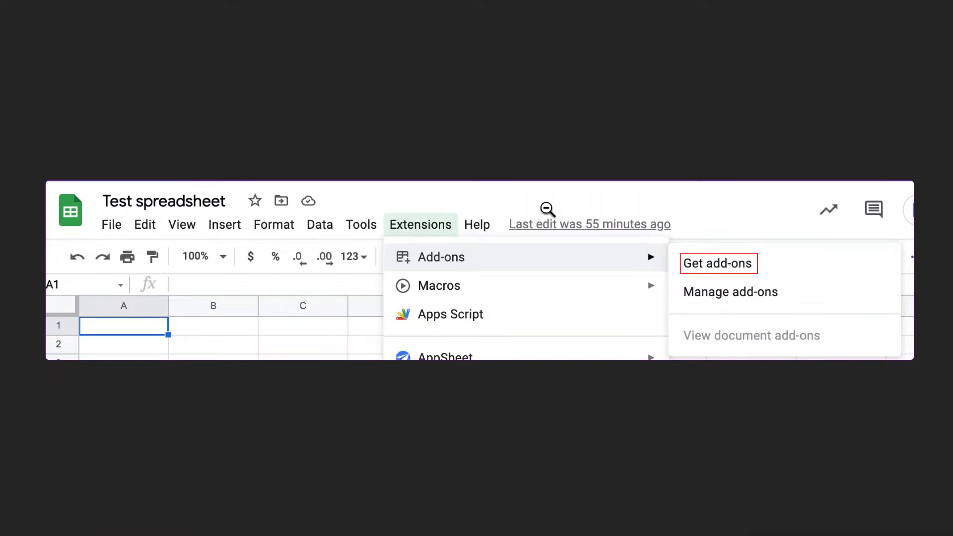
left_click(632, 145)
scroll(621, 237, "down", 6)
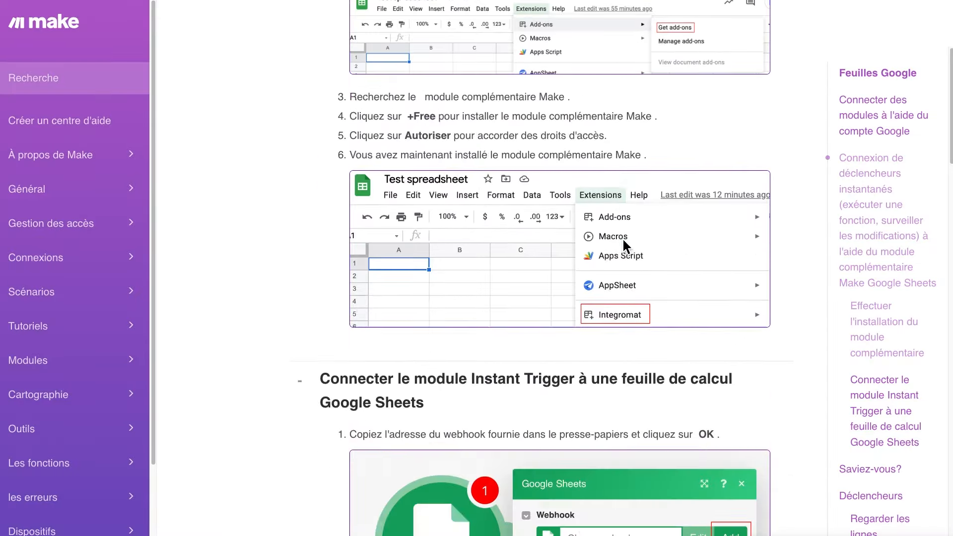
left_click(582, 380)
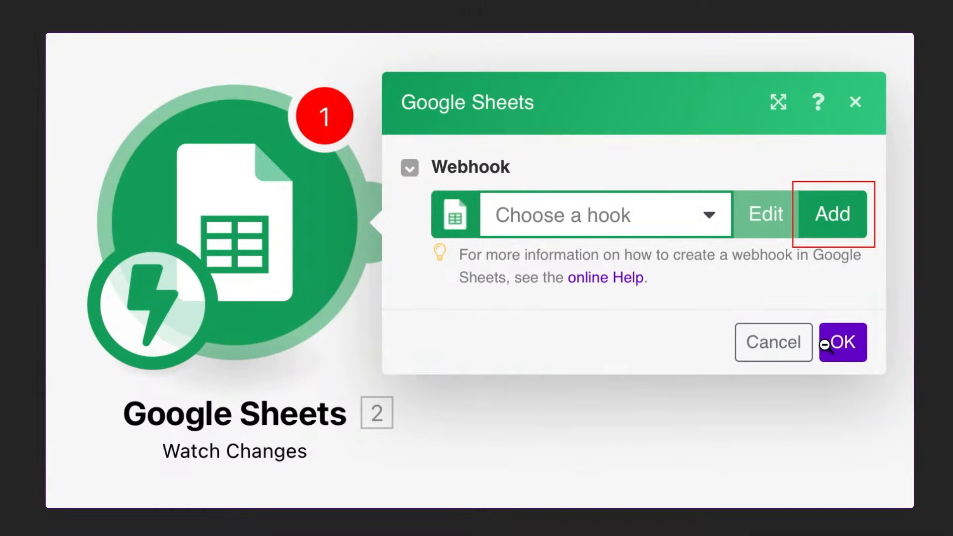
left_click(930, 267)
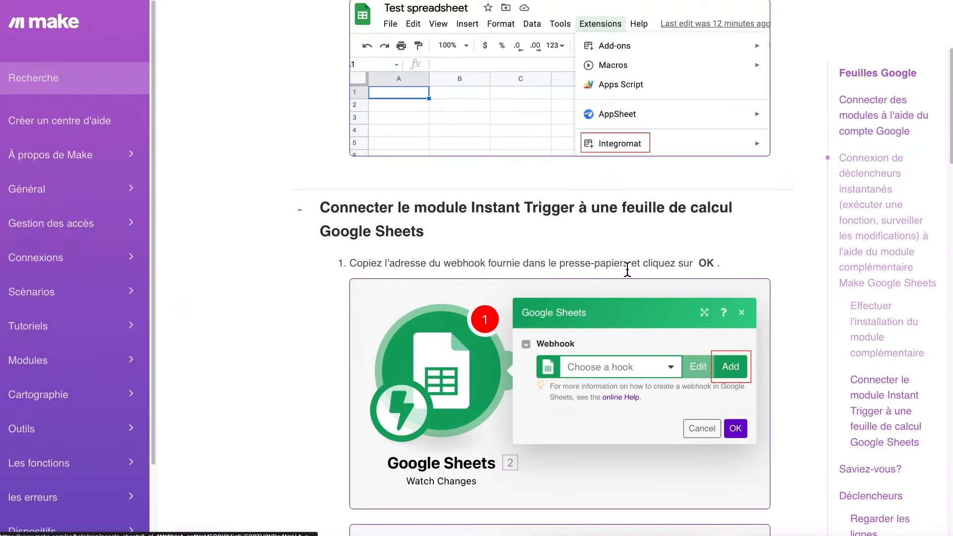
scroll(620, 304, "up", 10)
scroll(620, 304, "up", 10)
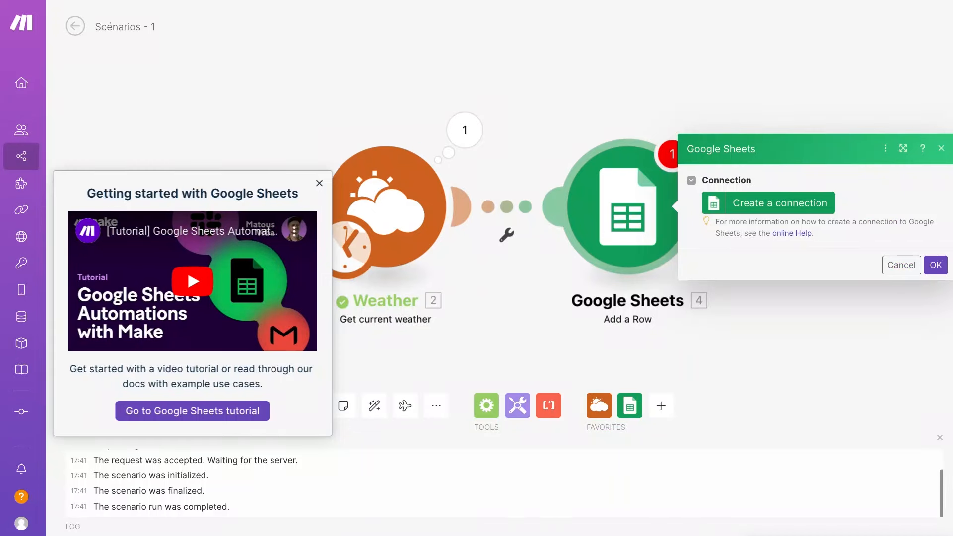
- Start a new connection for the Google Sheets module and name it "My Google Formation -"
left_click(814, 212)
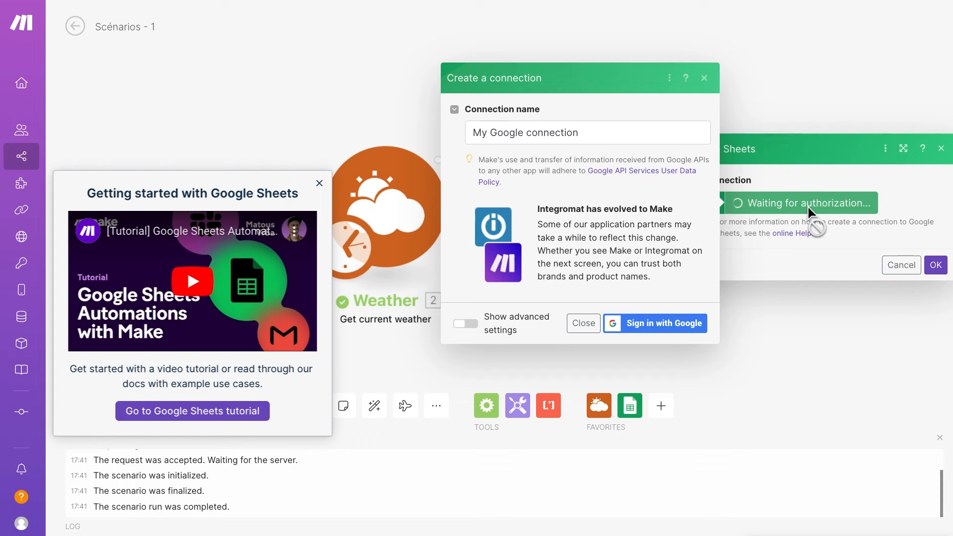
left_click(616, 139)
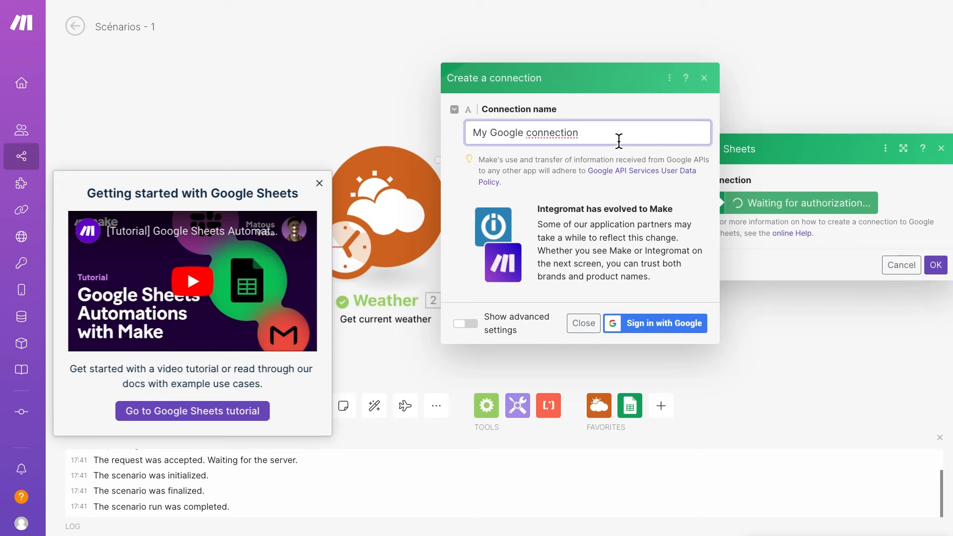
double_click(530, 137)
left_click(607, 138)
left_click_drag(595, 132, 472, 134)
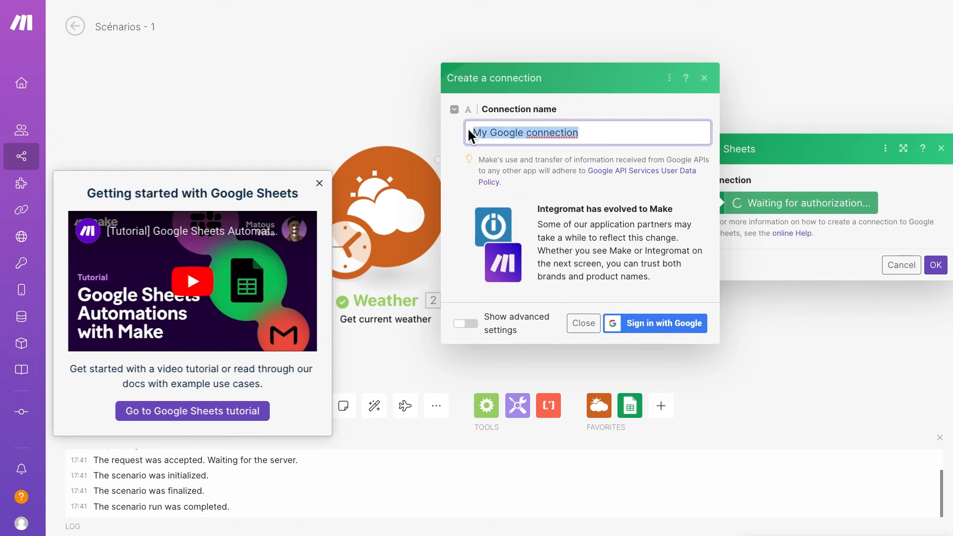
left_click(594, 132)
type("-")
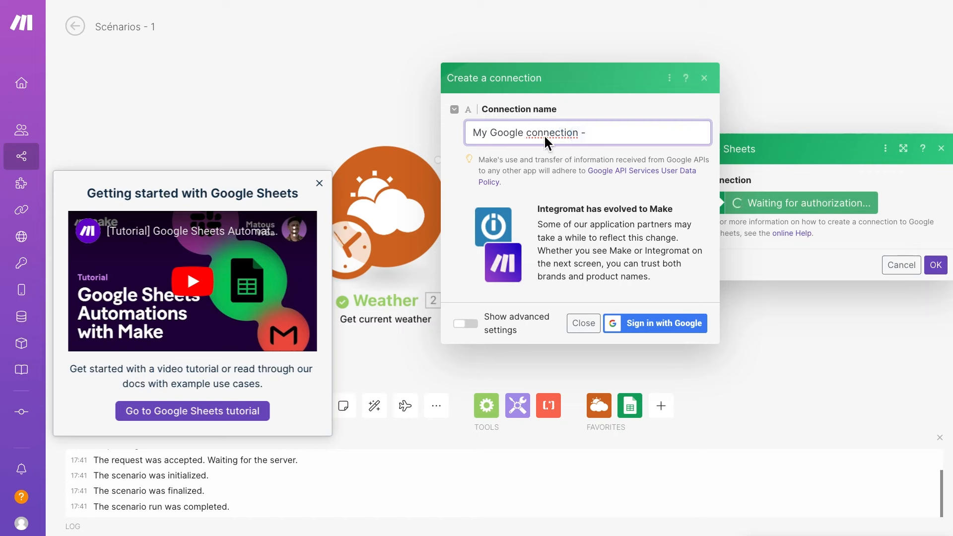
double_click(567, 133)
type("con")
key("BackSpace")
key("BackSpace")
key("BackSpace")
type("Formation")
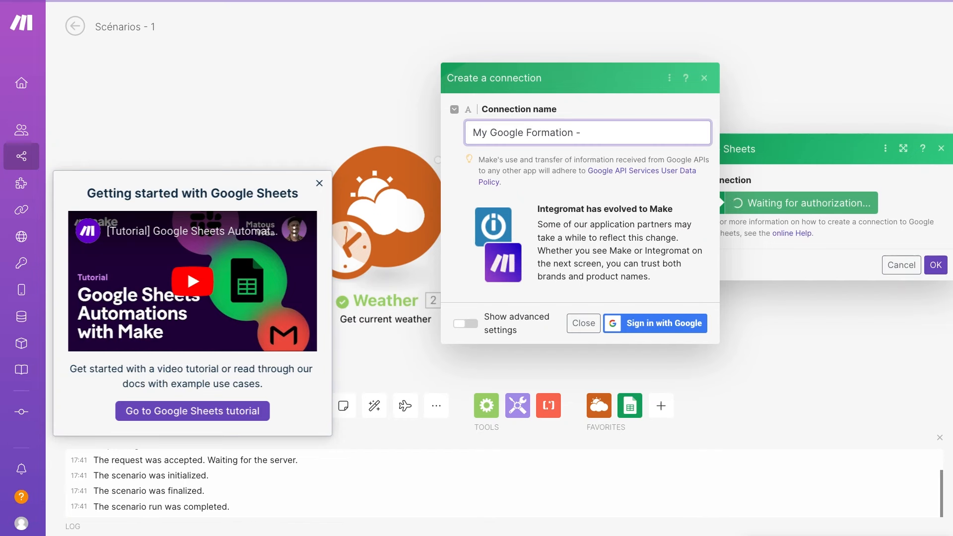
key("Right")
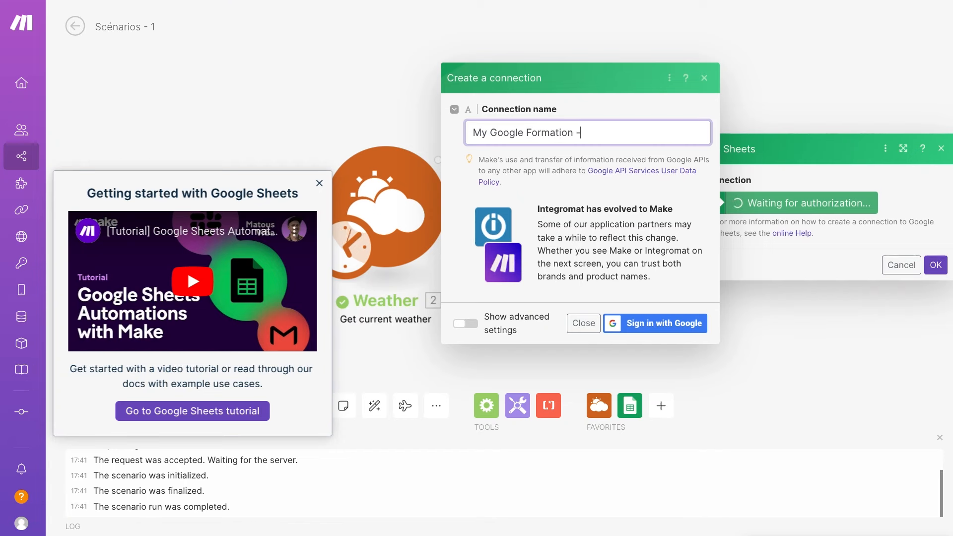
- Show the connection's advanced settings to examine the Client ID and Client Secret fields, and hide them again
left_click(472, 326)
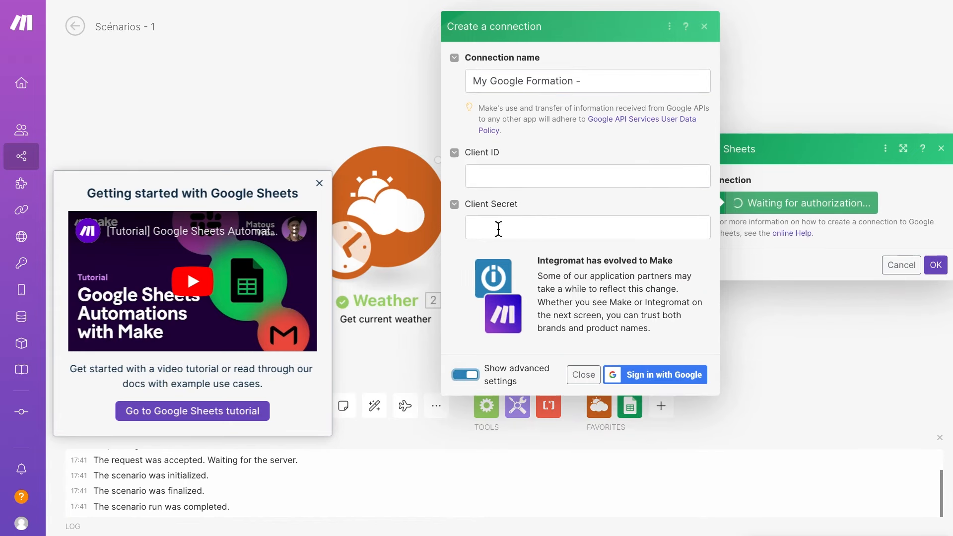
left_click(469, 376)
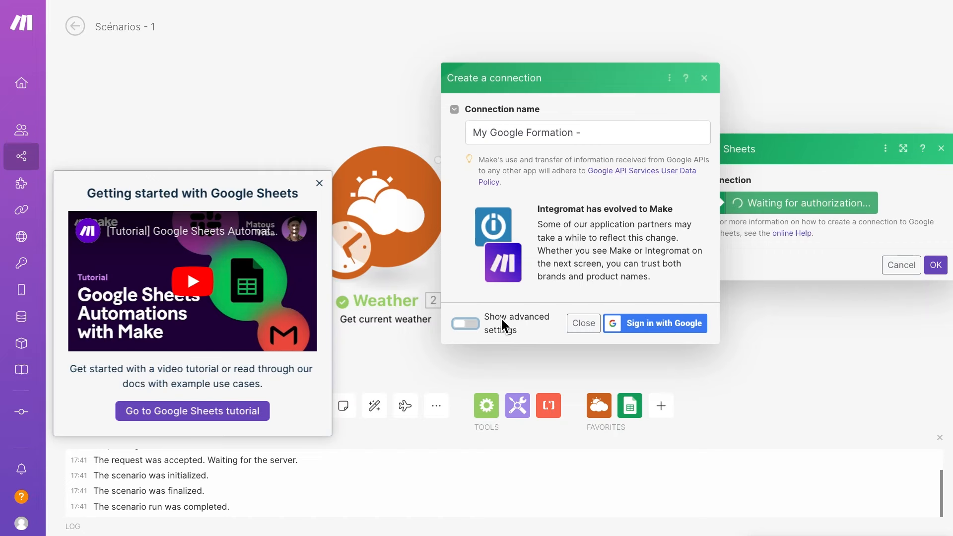
left_click(475, 324)
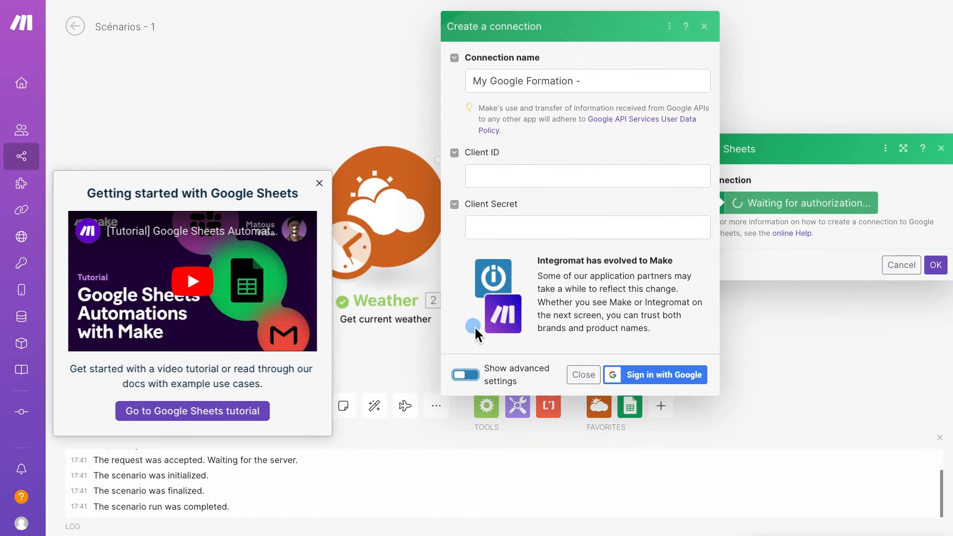
left_click(467, 376)
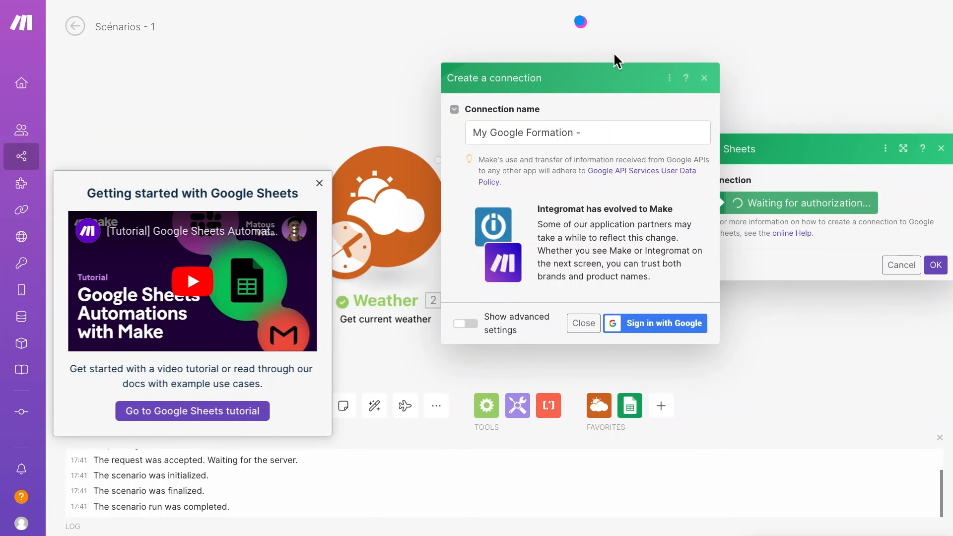
- Start the Google sign-in for the connection and select the existing Google account for Make
left_click(675, 322)
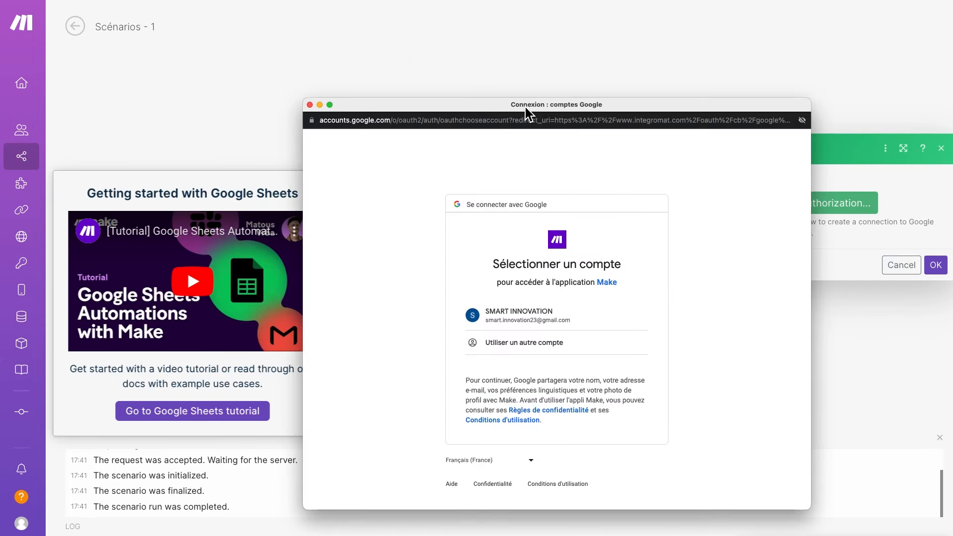
left_click(704, 152)
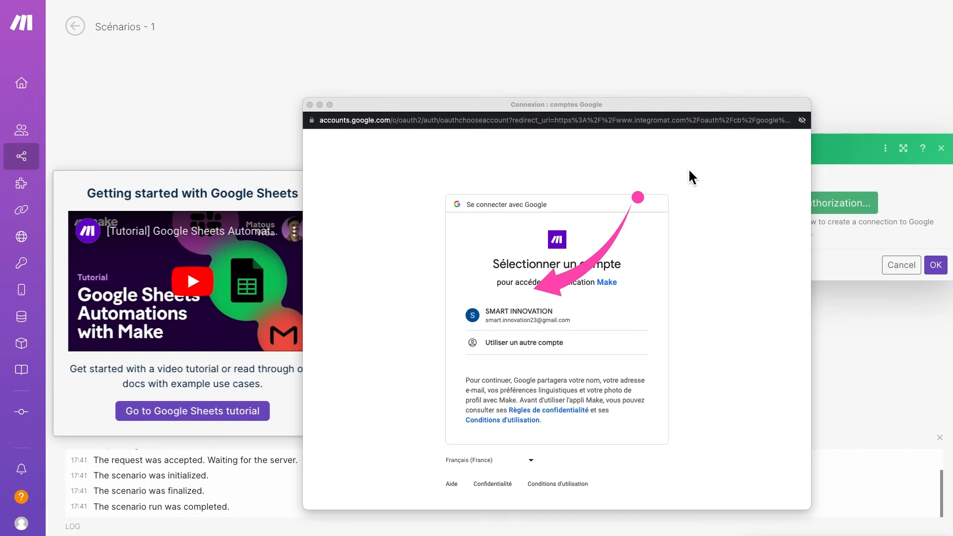
left_click(521, 318)
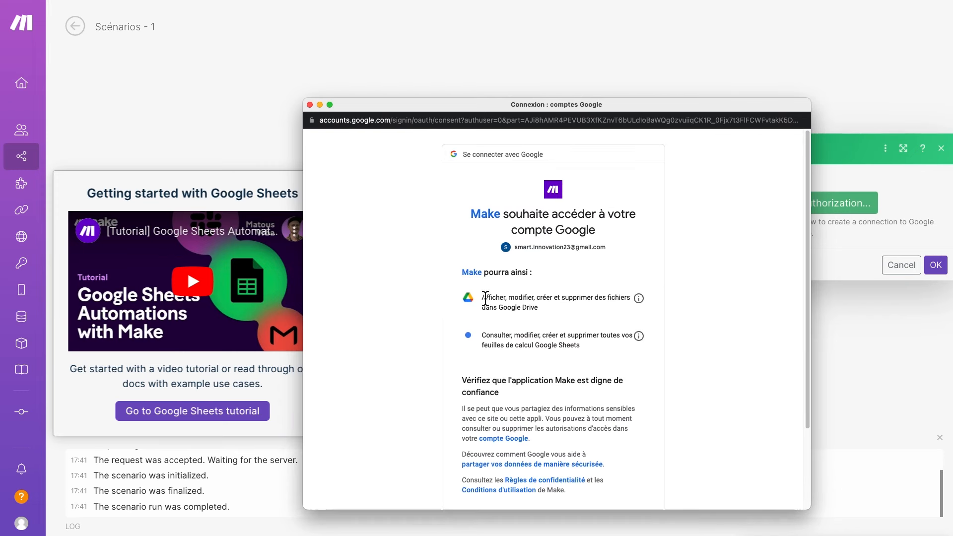
- Highlight the requested Google Drive and Google Sheets permissions and authorize Make to access the account
left_click_drag(482, 297, 562, 313)
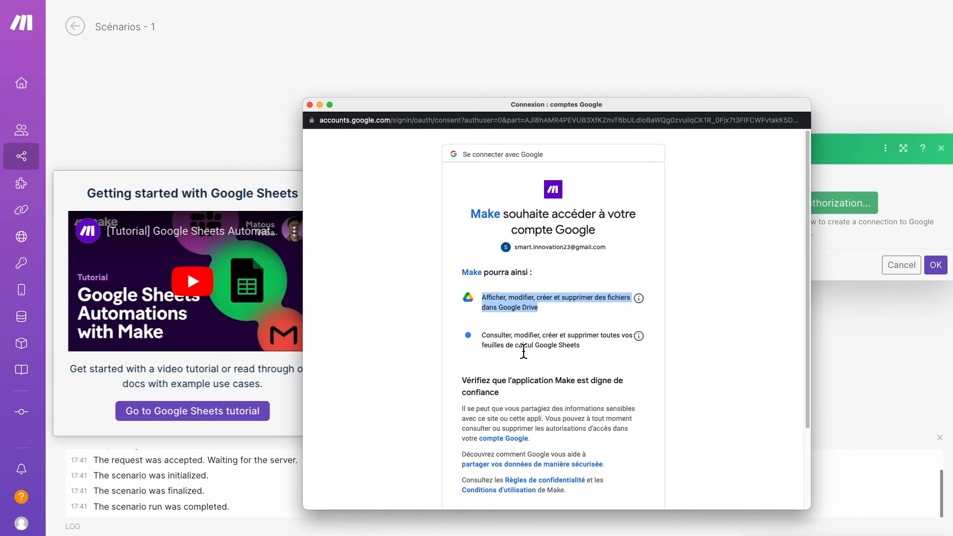
left_click_drag(540, 347, 624, 348)
scroll(595, 379, "down", 3)
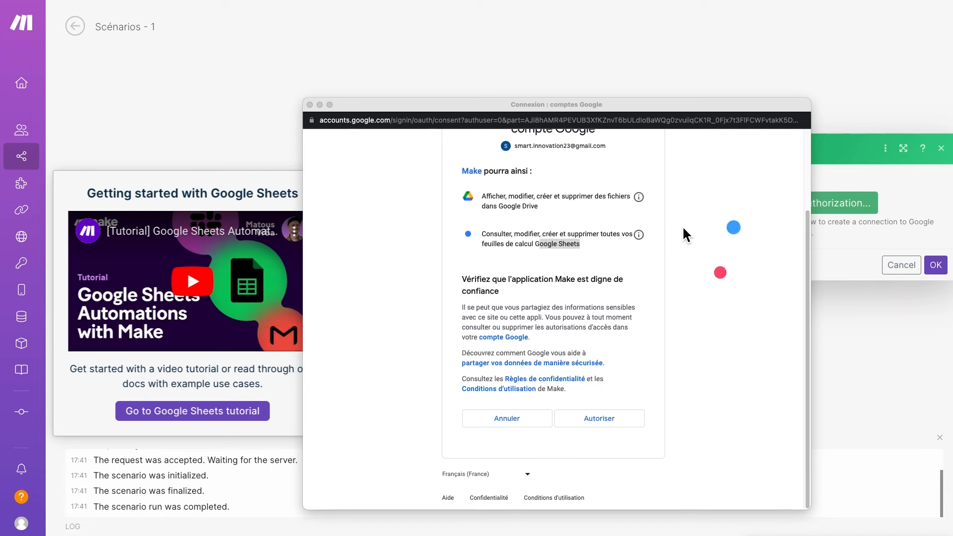
left_click(605, 419)
left_click(596, 419)
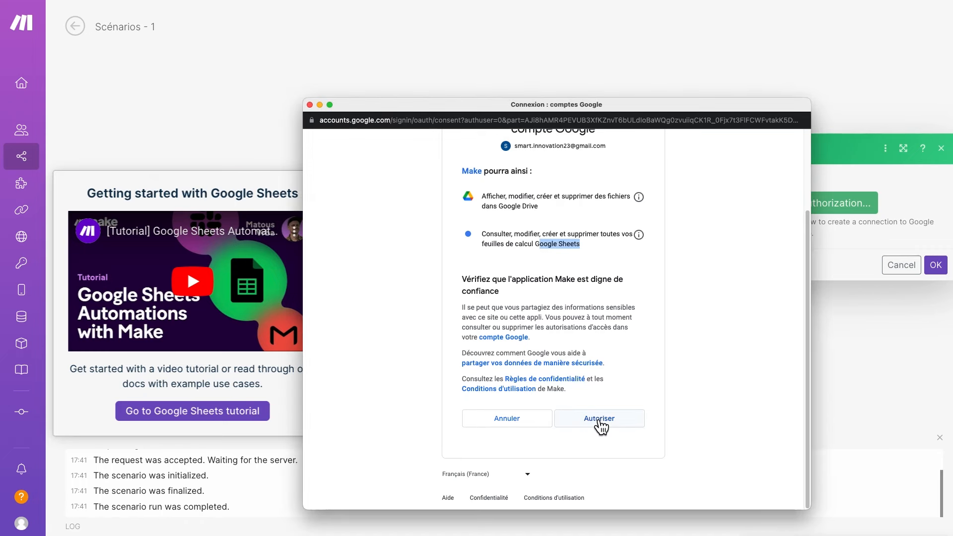
left_click(599, 421)
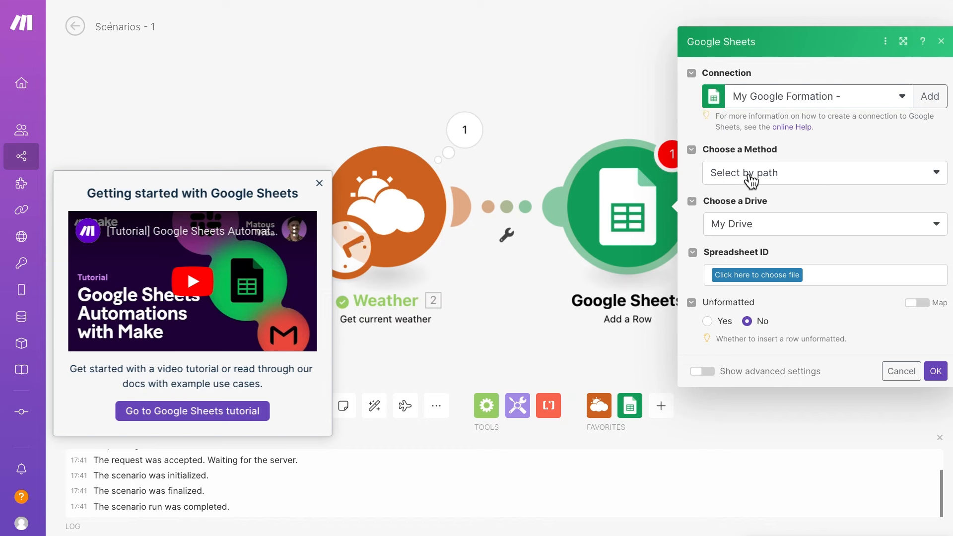
- View the spreadsheet selection methods available in the Add a Row module and close the list without changing the method
left_click(866, 177)
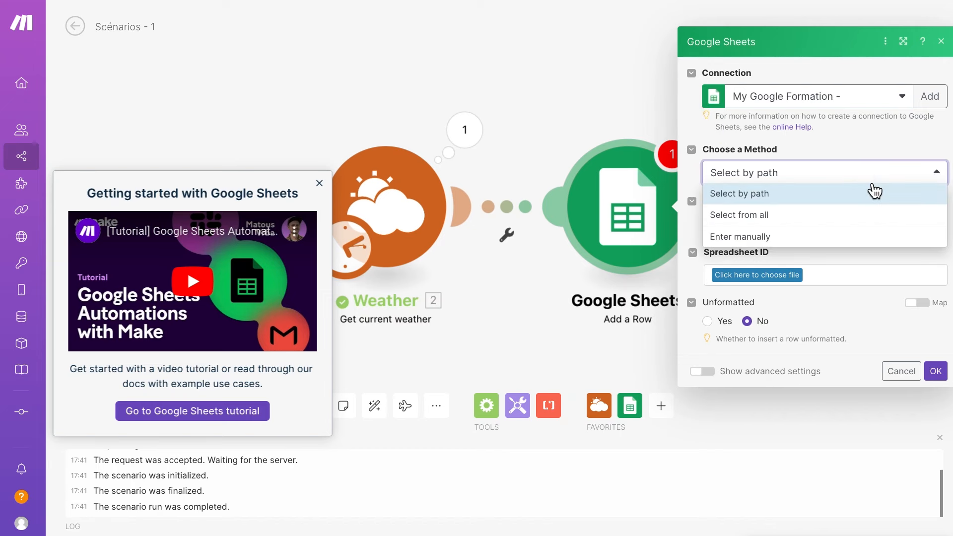
left_click(853, 141)
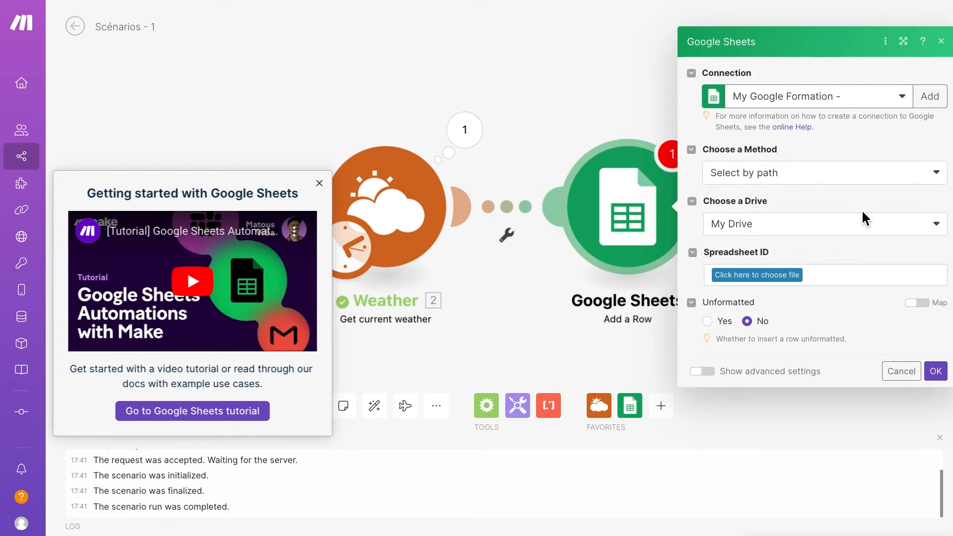
- Review the drive choices for the Google Sheets module, keep My Drive, and browse it for a spreadsheet file
left_click(928, 232)
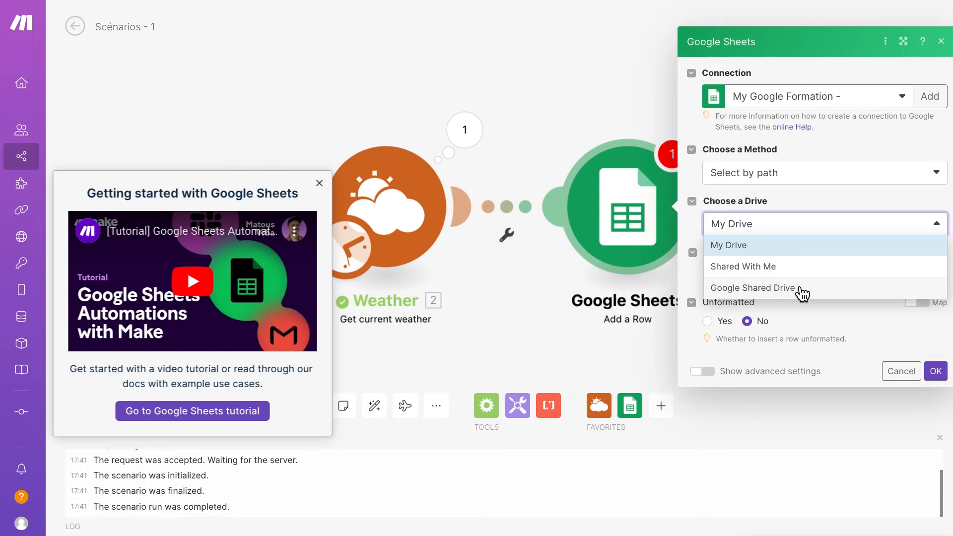
left_click(751, 243)
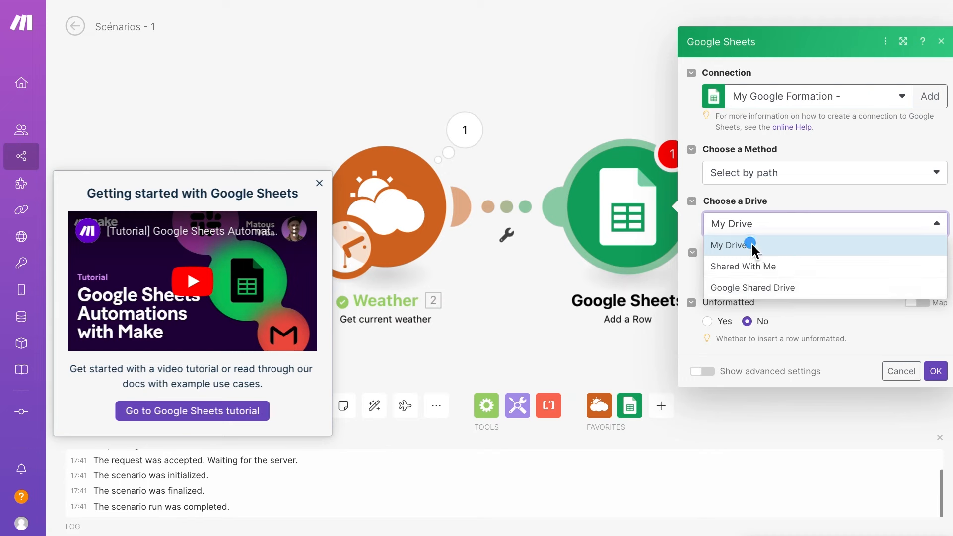
left_click(743, 225)
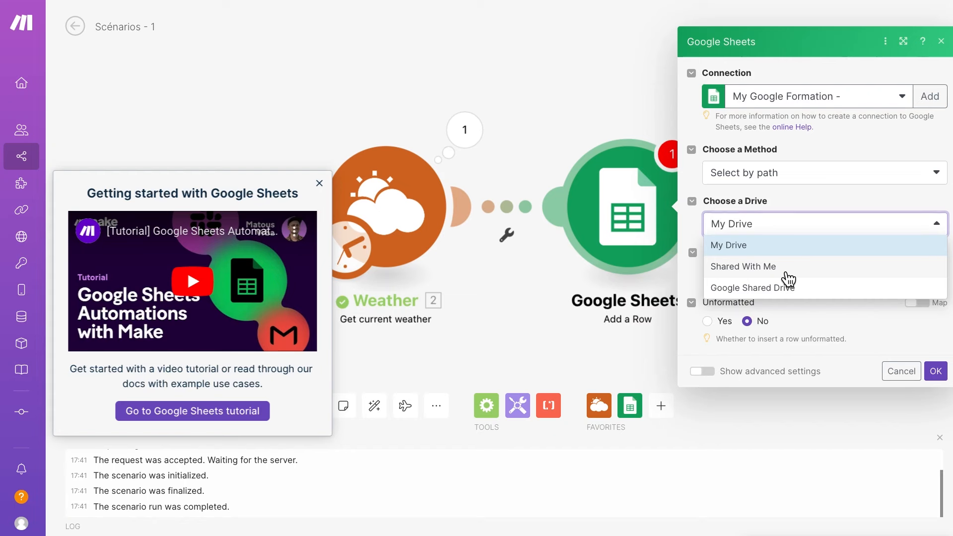
left_click(803, 205)
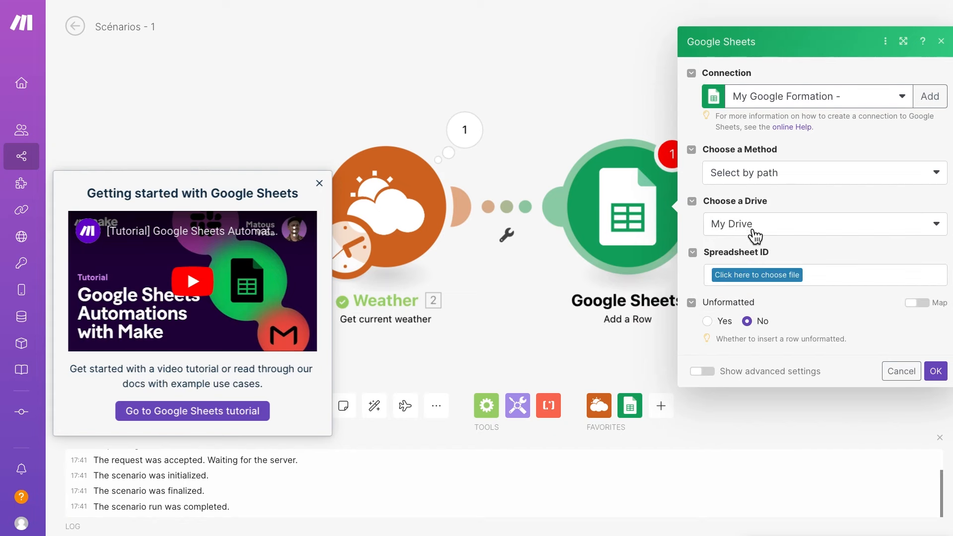
left_click(782, 275)
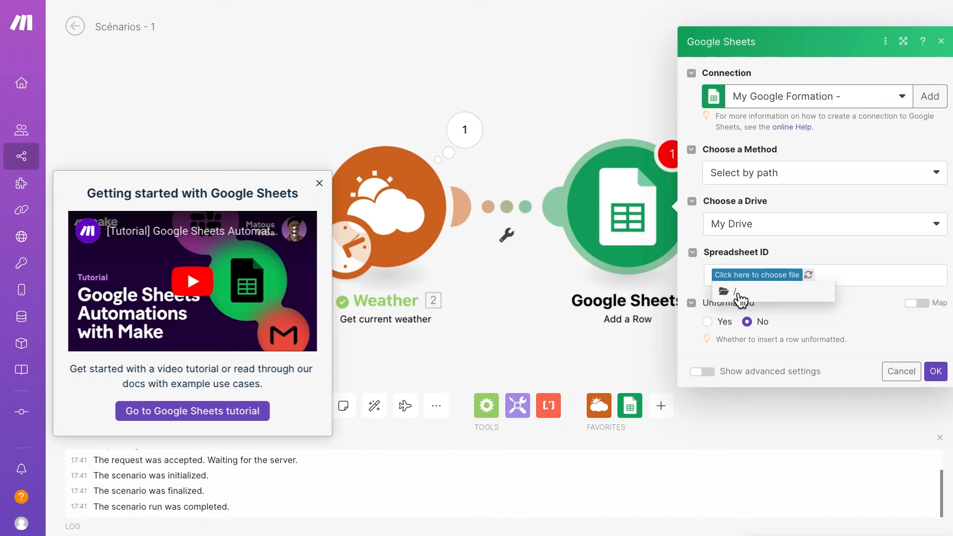
left_click(809, 274)
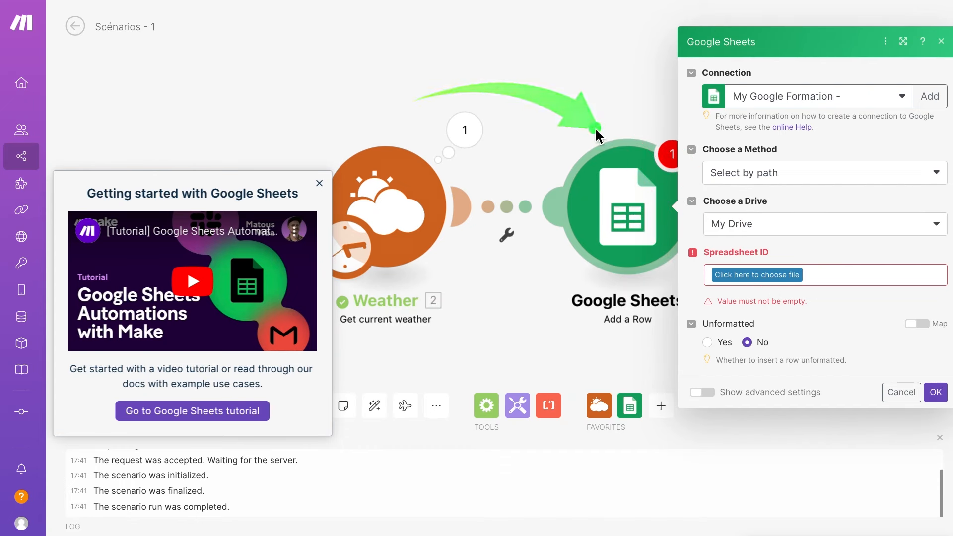
- Open Google Drive from the Google home page and dismiss the introductory tips
left_click(1, 61)
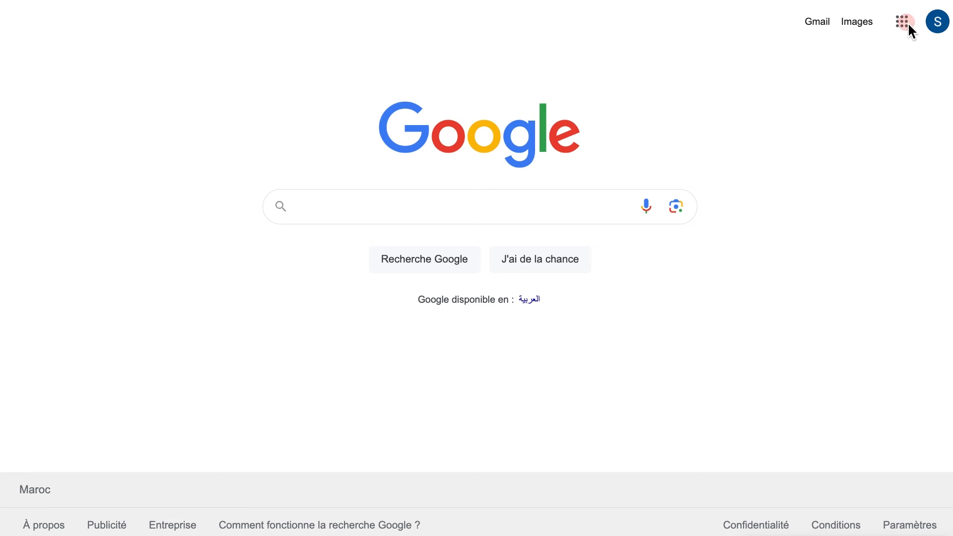
left_click(910, 26)
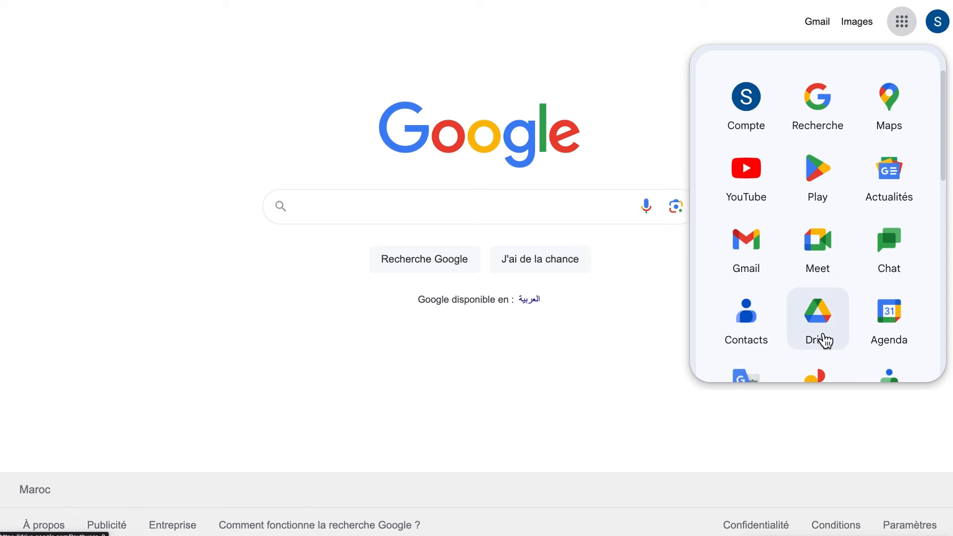
scroll(826, 340, "down", 8)
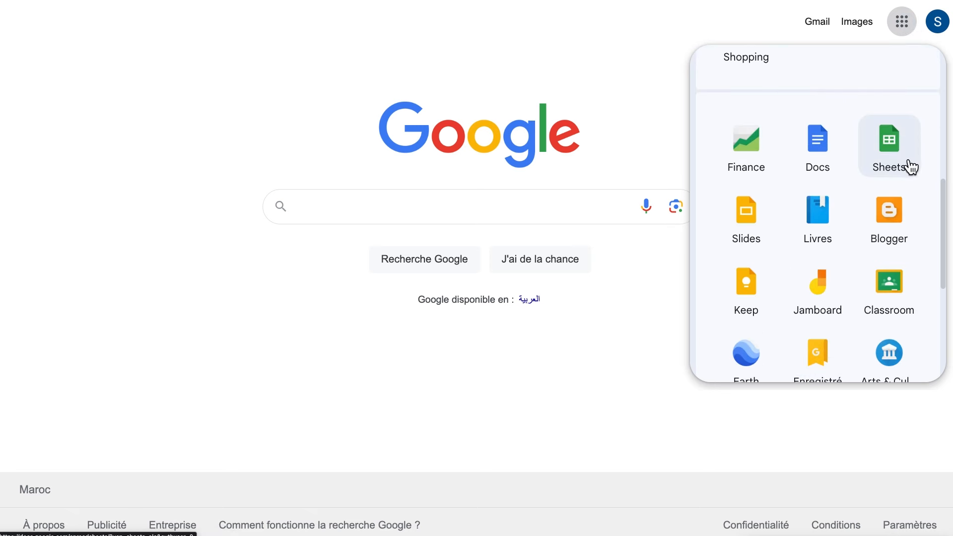
scroll(908, 164, "up", 3)
scroll(908, 159, "up", 2)
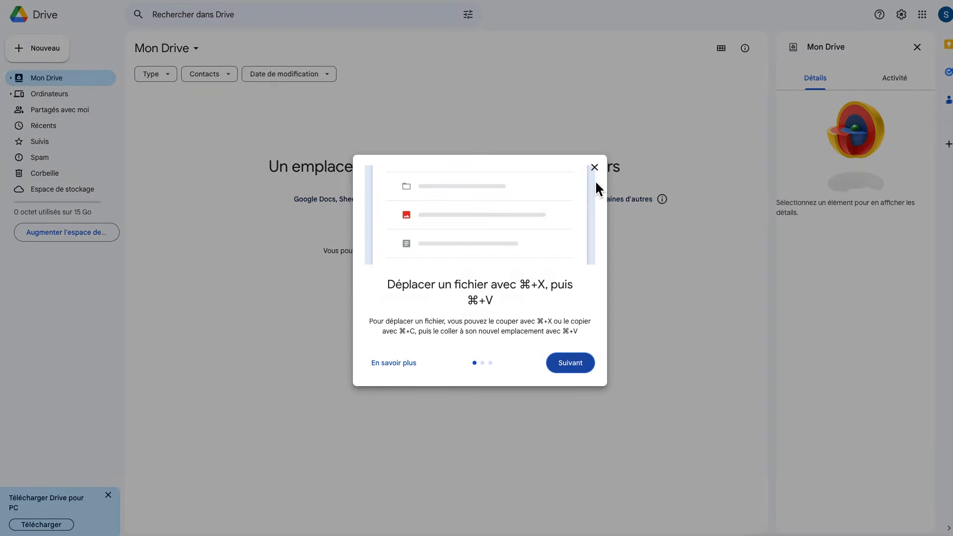
left_click(596, 166)
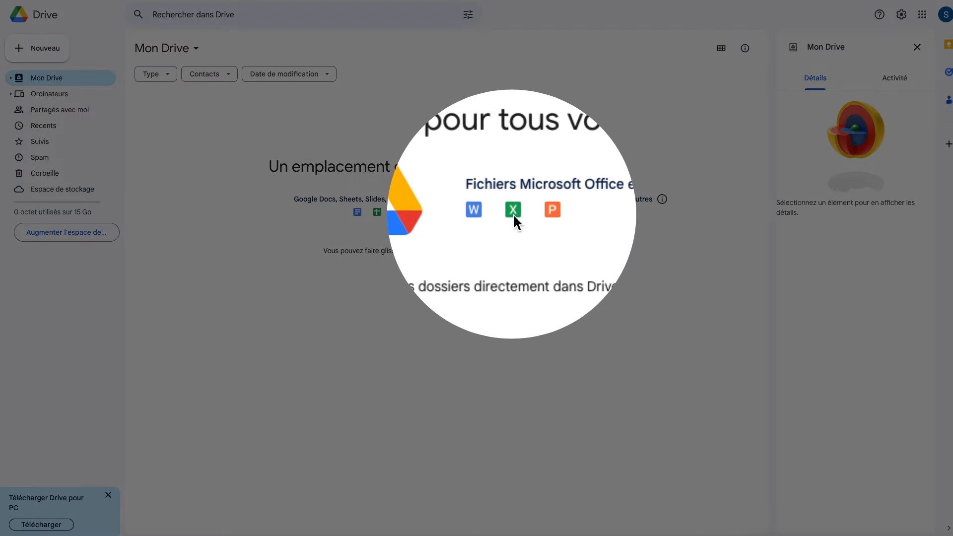
- Create a new blank Google Sheets spreadsheet in the root of the drive
left_click(558, 264)
left_click(516, 213)
right_click(262, 188)
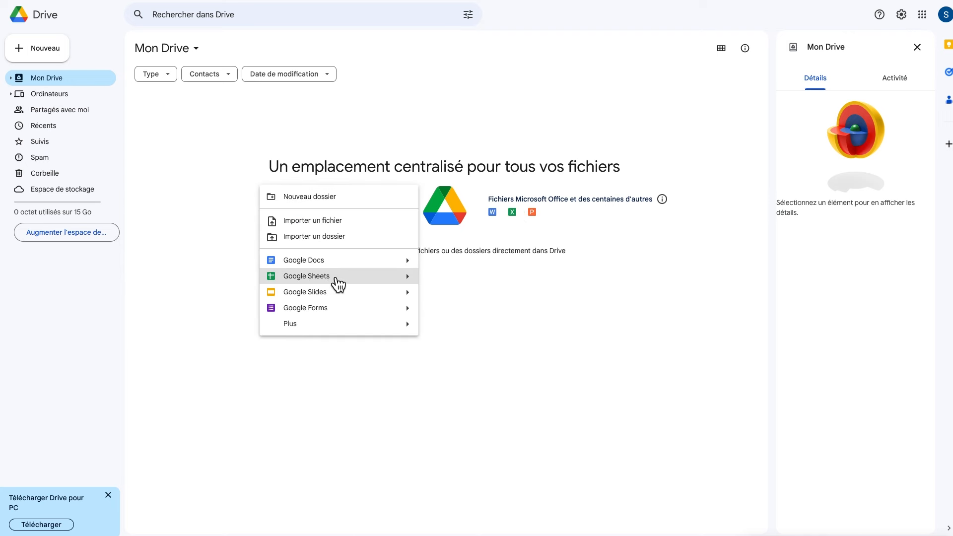
left_click(376, 276)
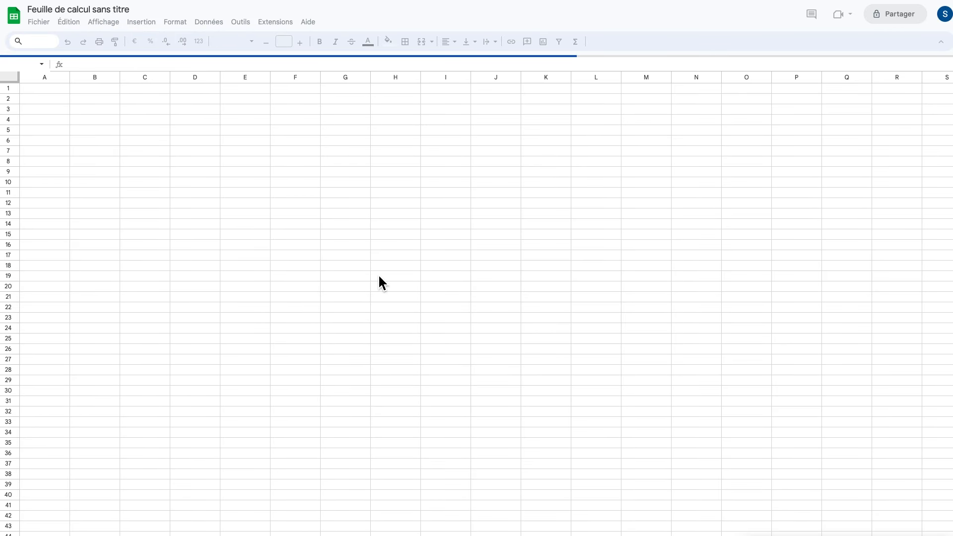
- Rename the untitled spreadsheet as "Feuille de Formation - TEST"
left_click(93, 10)
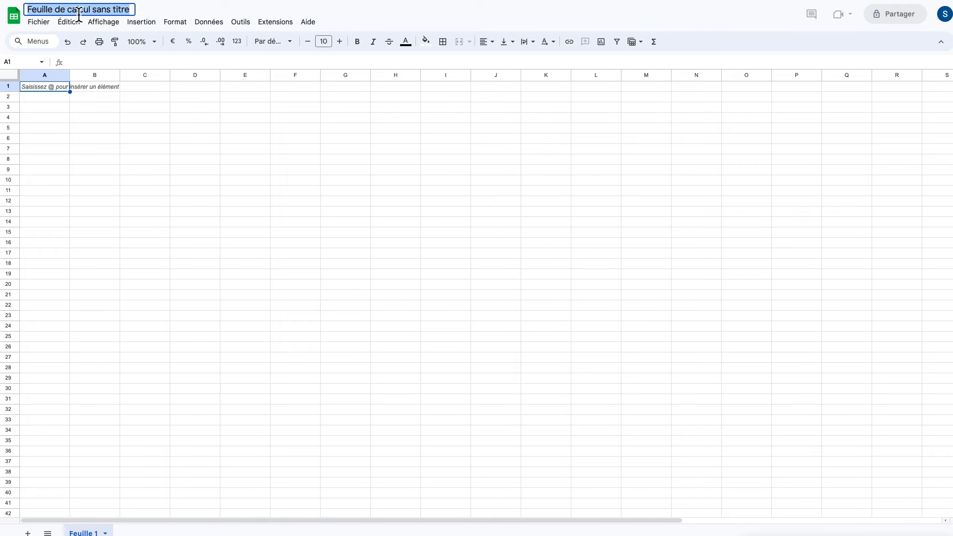
left_click(71, 11)
left_click_drag(70, 10, 134, 10)
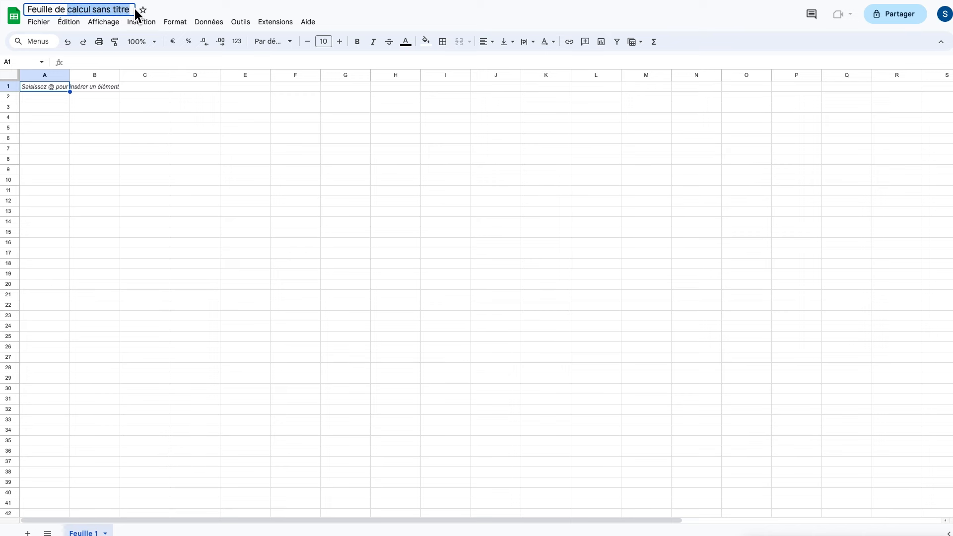
type("Formation")
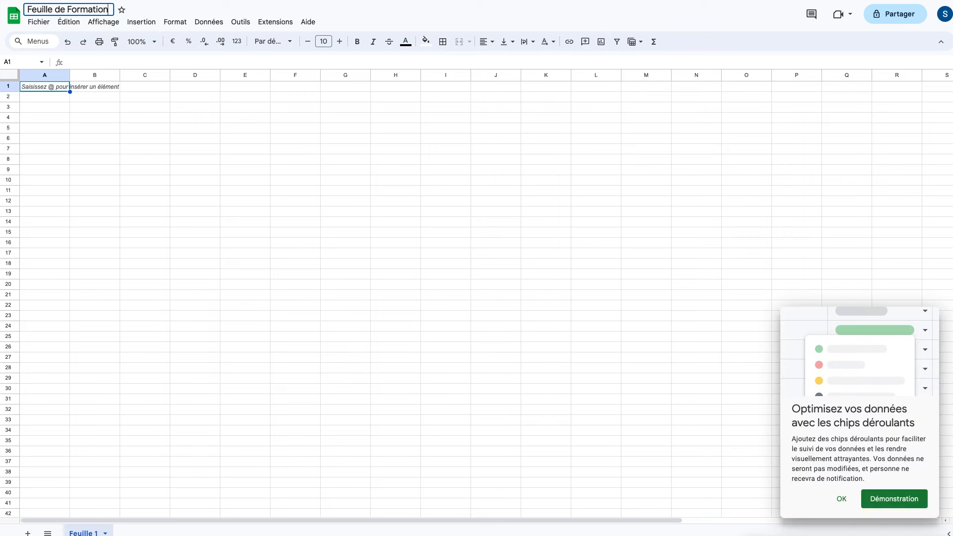
type(" - TEST")
key("Return")
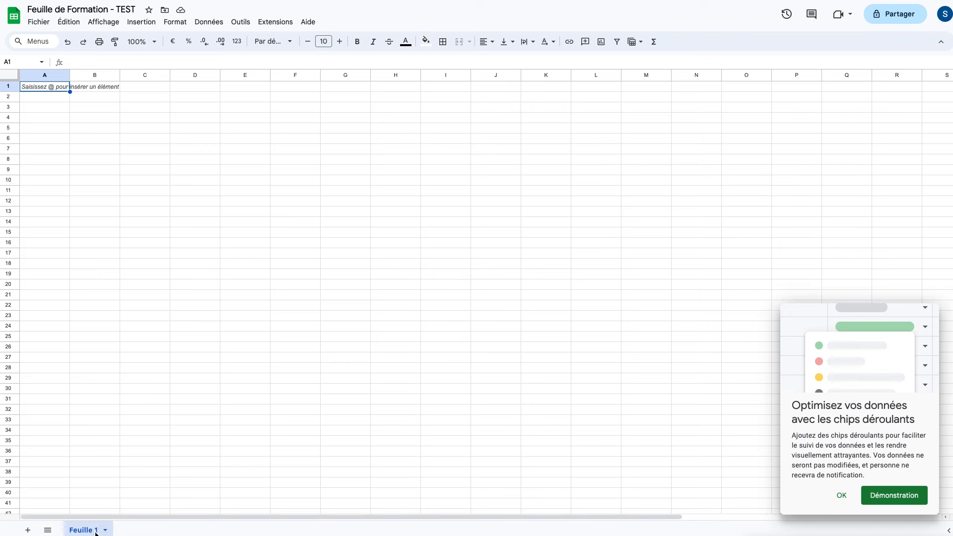
left_click(40, 87)
left_click(94, 86)
left_click(144, 87)
left_click(195, 86)
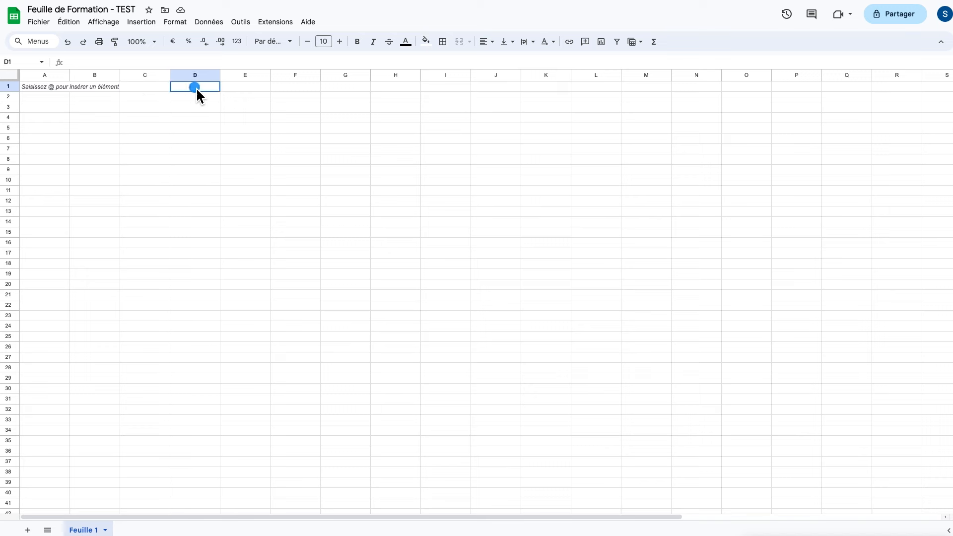
left_click(241, 87)
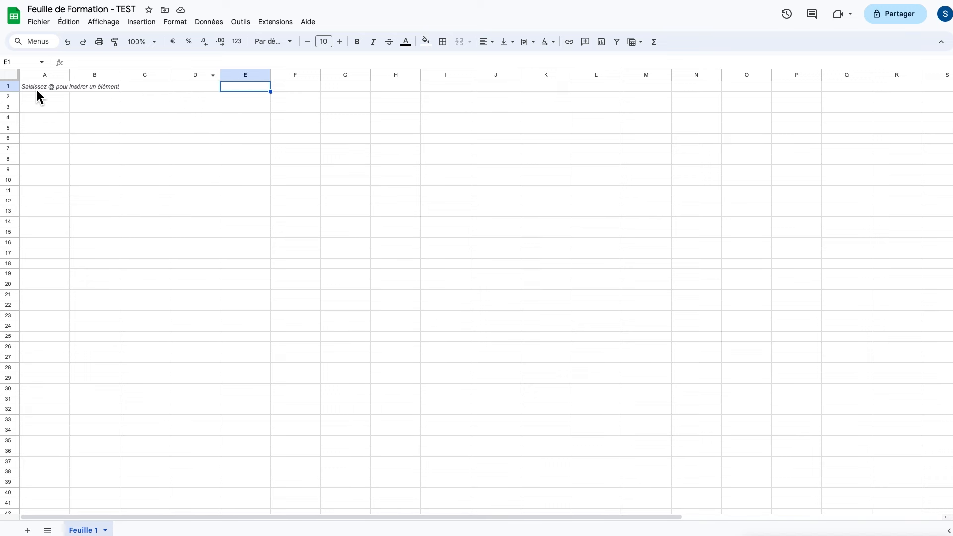
left_click_drag(37, 88, 87, 89)
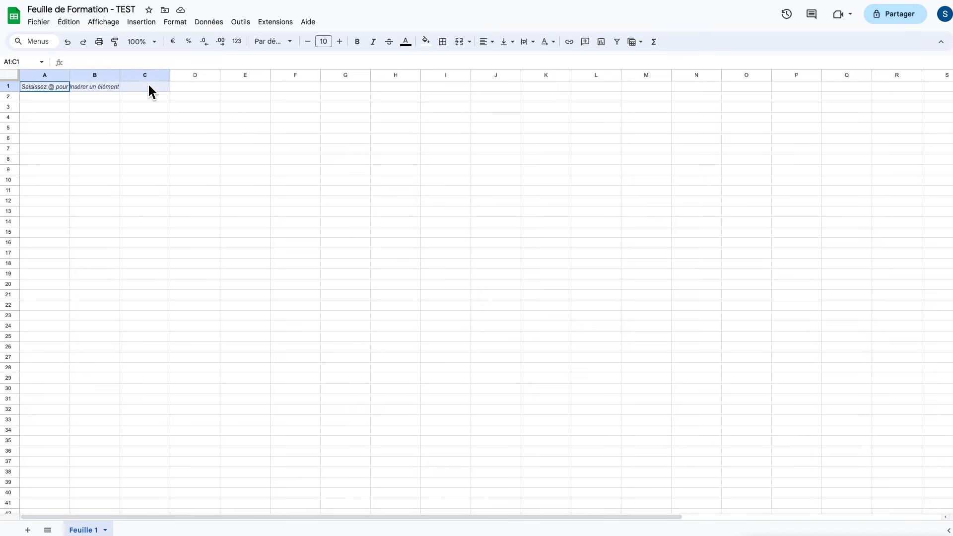
left_click_drag(227, 91, 310, 92)
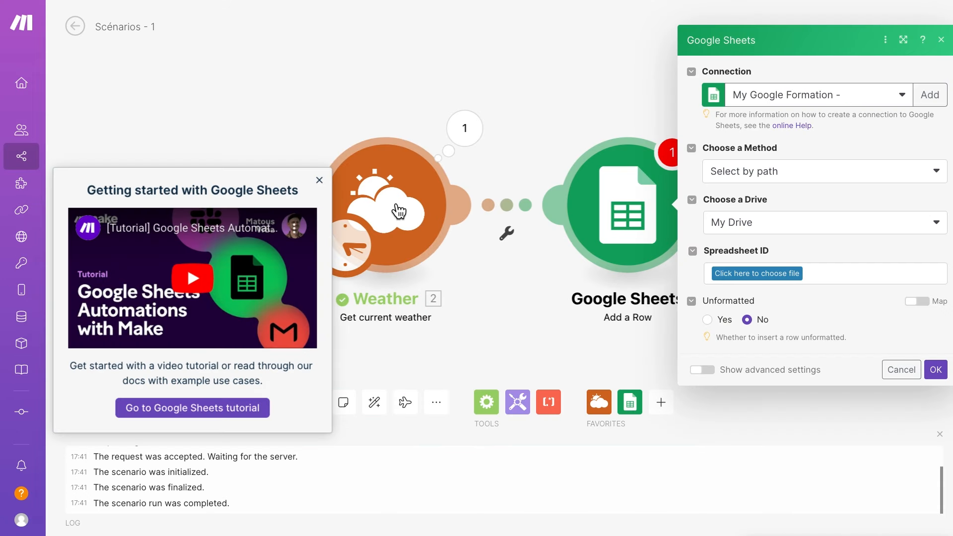
- In the Make scenario, open the Weather module's run results to show its output bundle
left_click(399, 212)
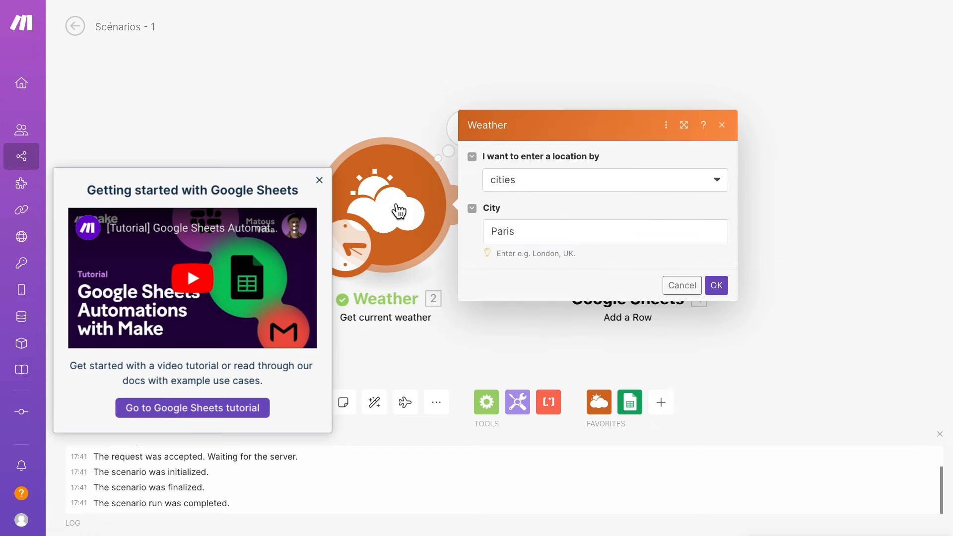
left_click(451, 127)
left_click(465, 130)
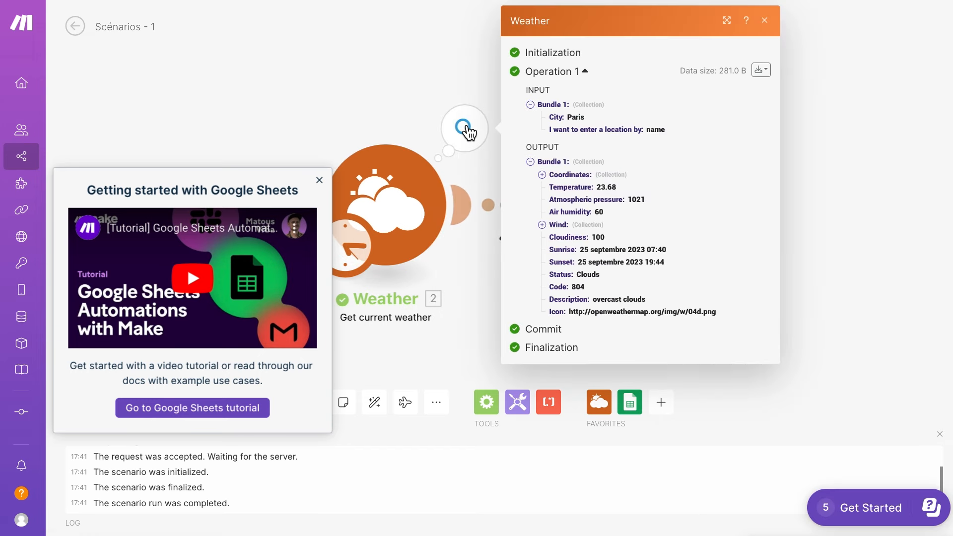
- Copy the field name "Temperature" from the Weather output into cell A1 of the Google Sheets spreadsheet
left_click_drag(591, 187, 551, 190)
key("ctrl+c")
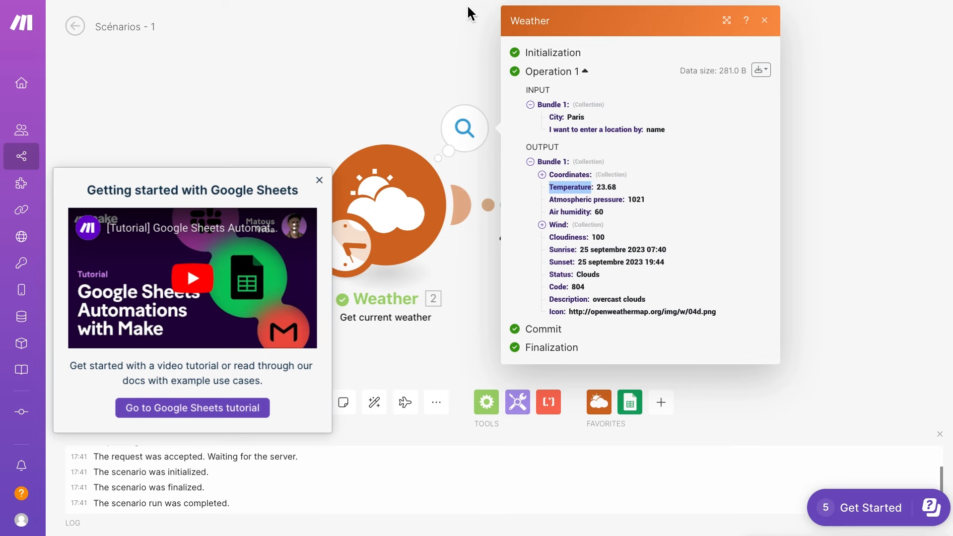
left_click(177, 1)
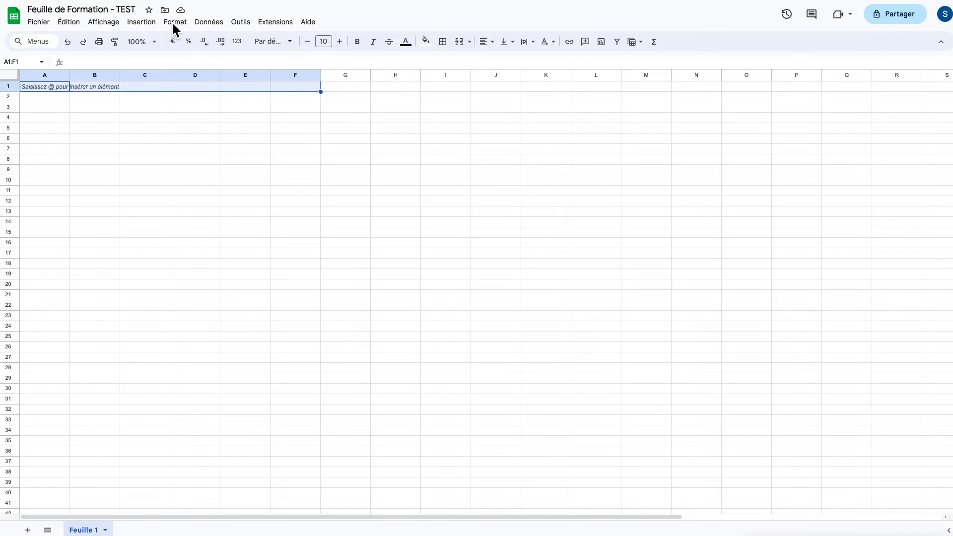
left_click(63, 89)
key("ctrl+v")
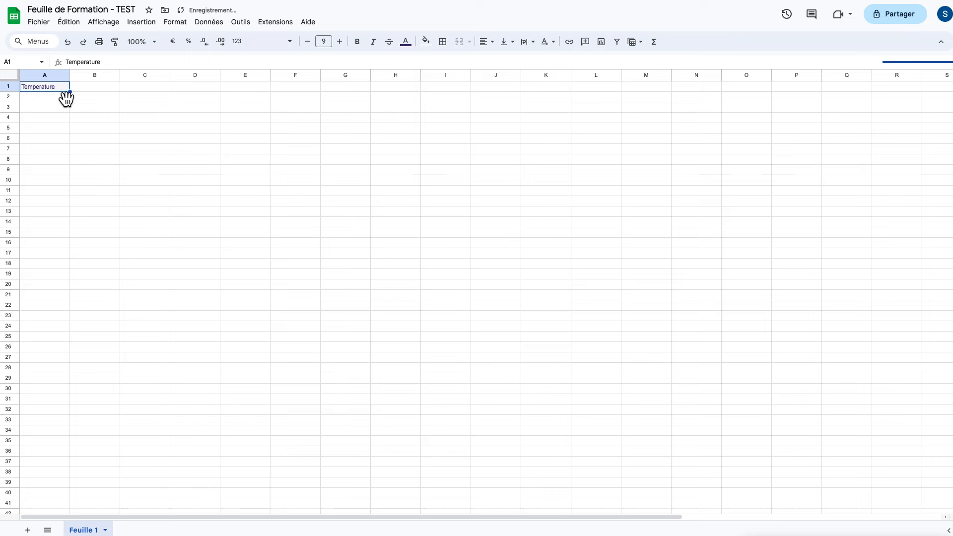
- Copy the field name "Atmospheric pressure" from Make's Weather output into cell B1 of the spreadsheet and widen column B to fit it
left_click(91, 88)
left_click(75, 1)
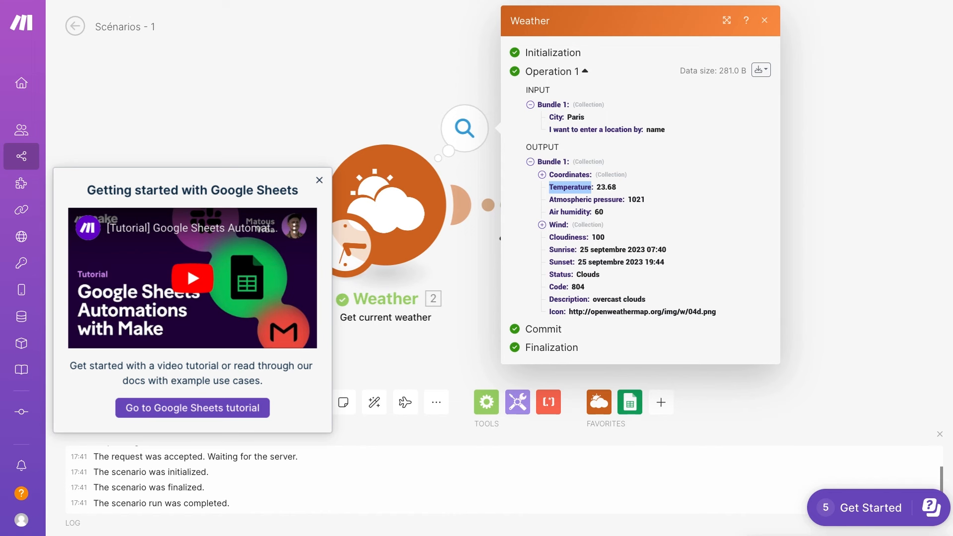
left_click_drag(548, 199, 624, 198)
key("ctrl+c")
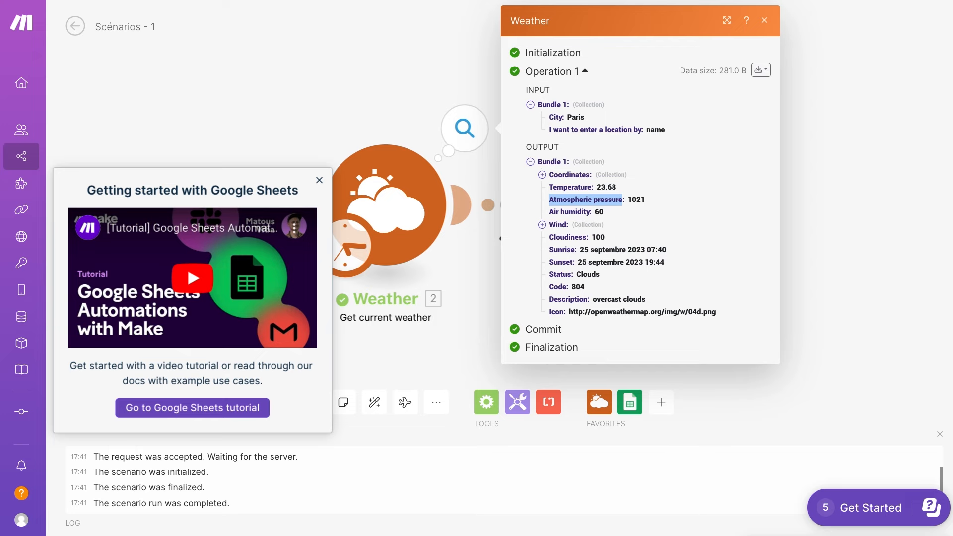
left_click(287, 1)
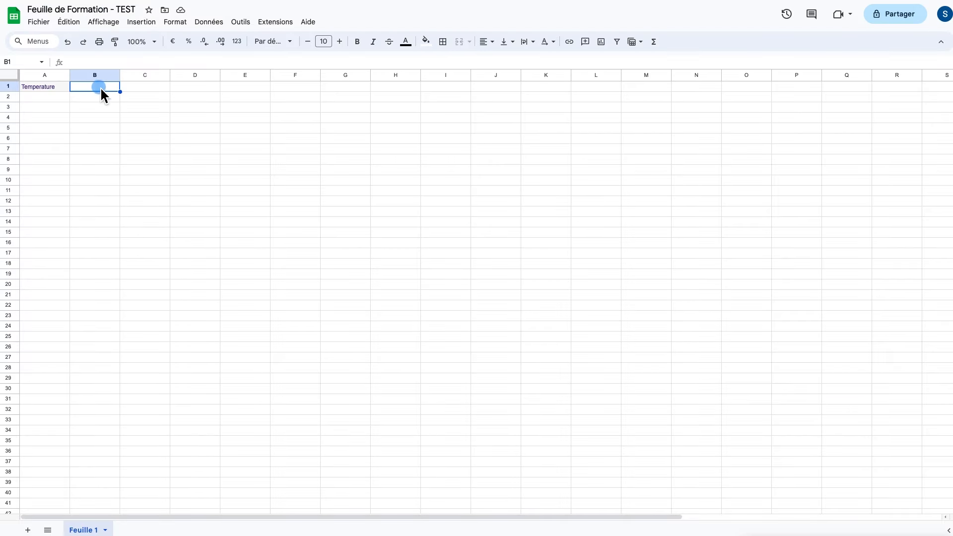
key("ctrl+v")
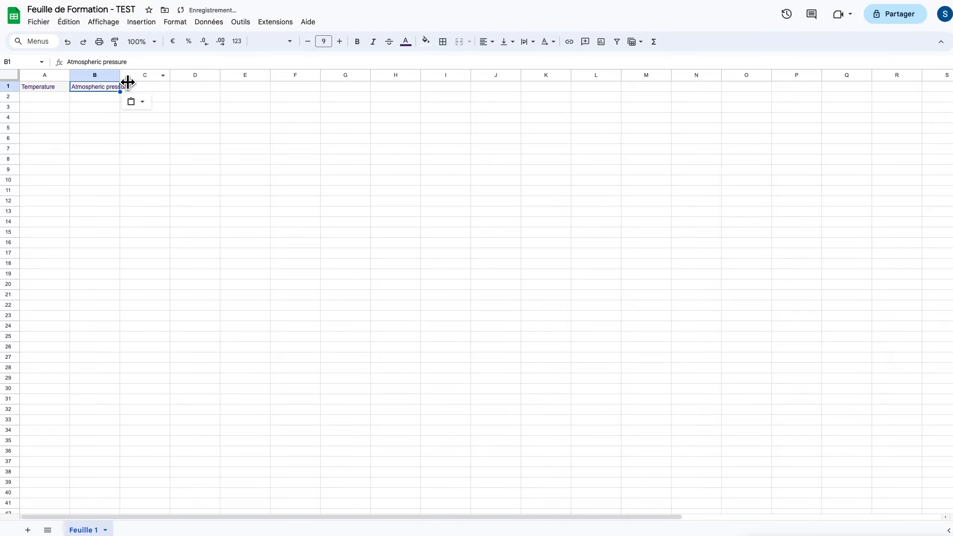
left_click_drag(120, 78, 151, 80)
- Copy the field name "Air humidity" from Make's Weather output into cell C1 of the spreadsheet
left_click(82, 1)
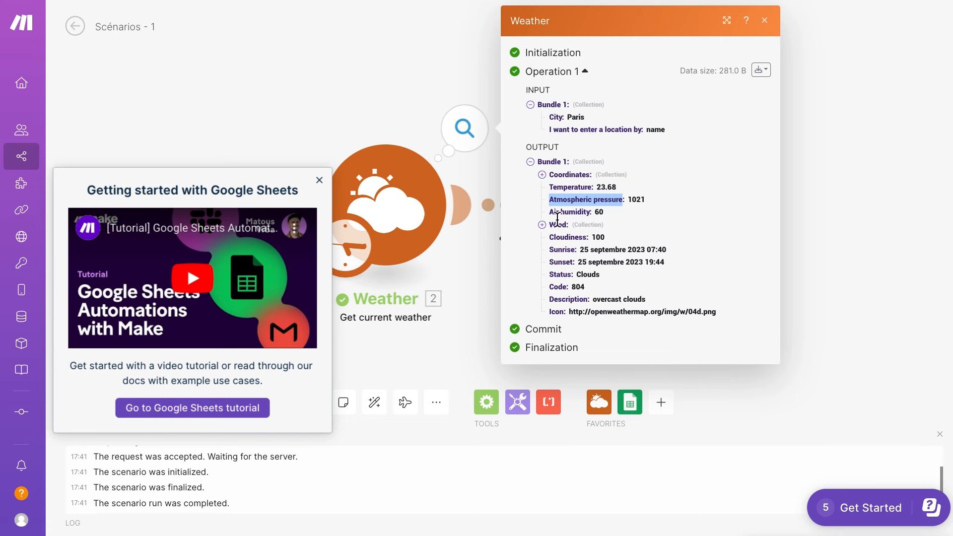
left_click_drag(549, 212, 590, 210)
key("ctrl+c")
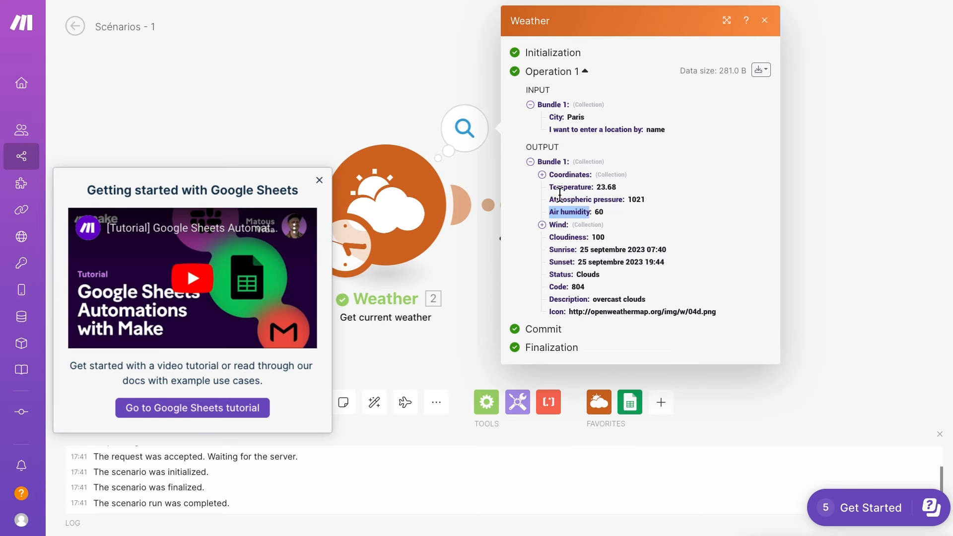
left_click(233, 0)
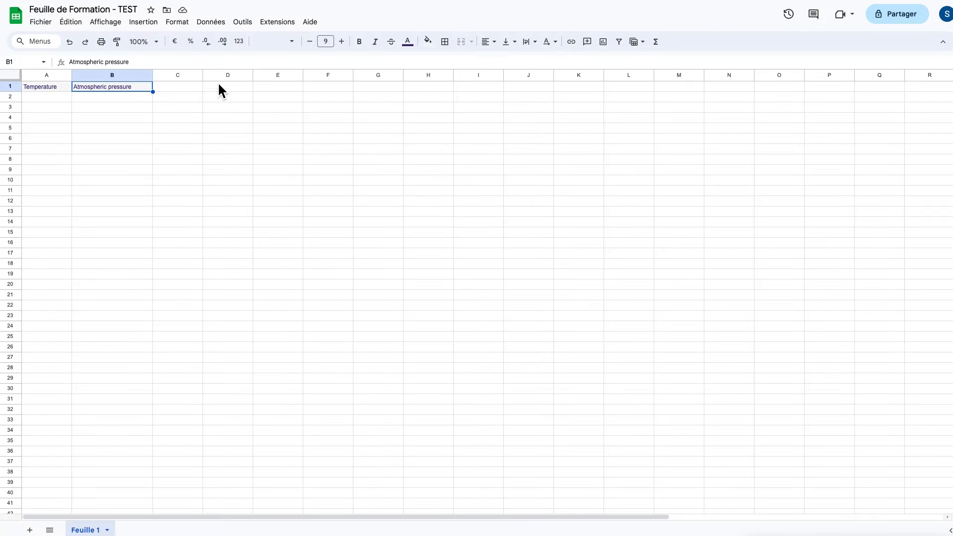
left_click(189, 86)
key("ctrl+v")
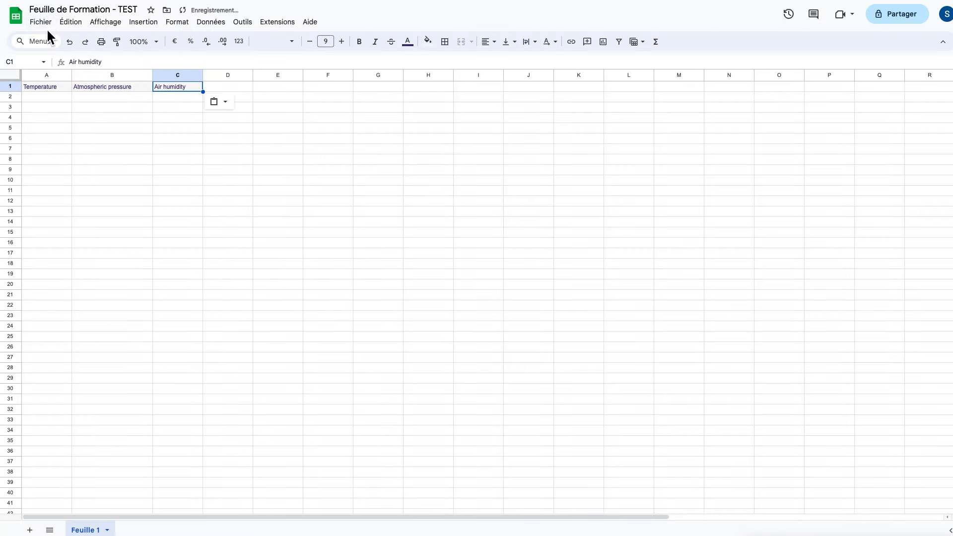
- Copy the field name "Status" from Make's Weather output into cell D1 of the spreadsheet
left_click(134, 1)
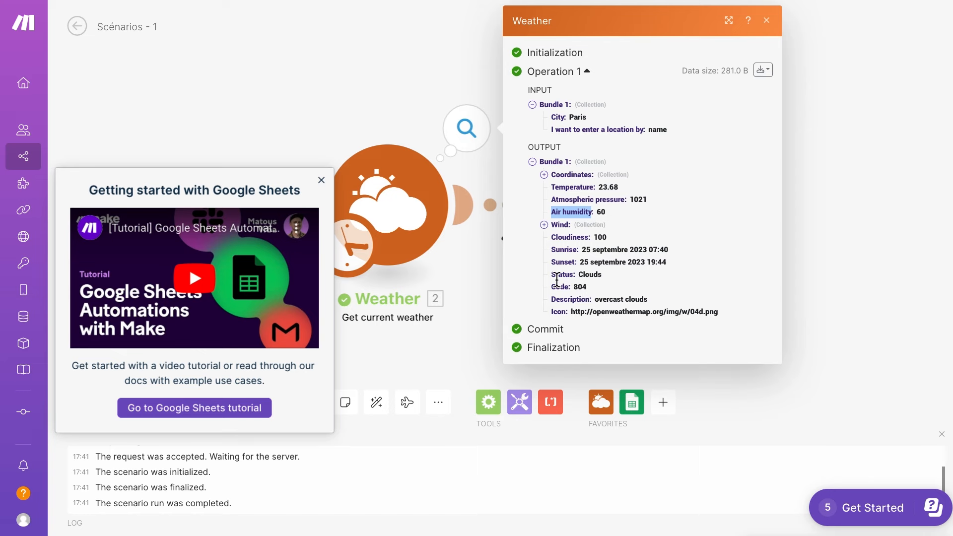
left_click_drag(551, 275, 572, 279)
key("ctrl+c")
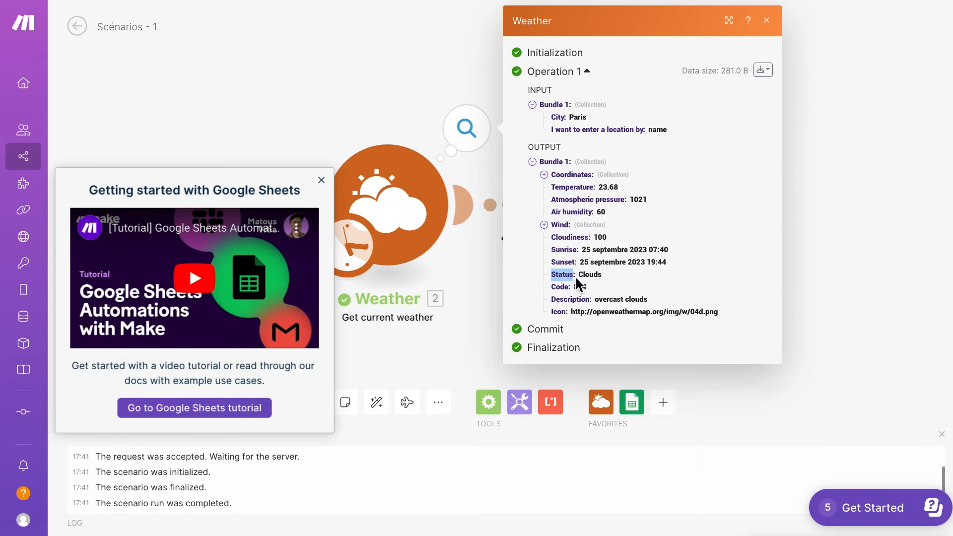
key("ctrl+Tab")
left_click(227, 90)
key("ctrl+v")
- Set the header cells A1:D1 to font size 13 and make them bold
left_click_drag(225, 87, 51, 91)
left_click(345, 43)
left_click(344, 43)
left_click(342, 43)
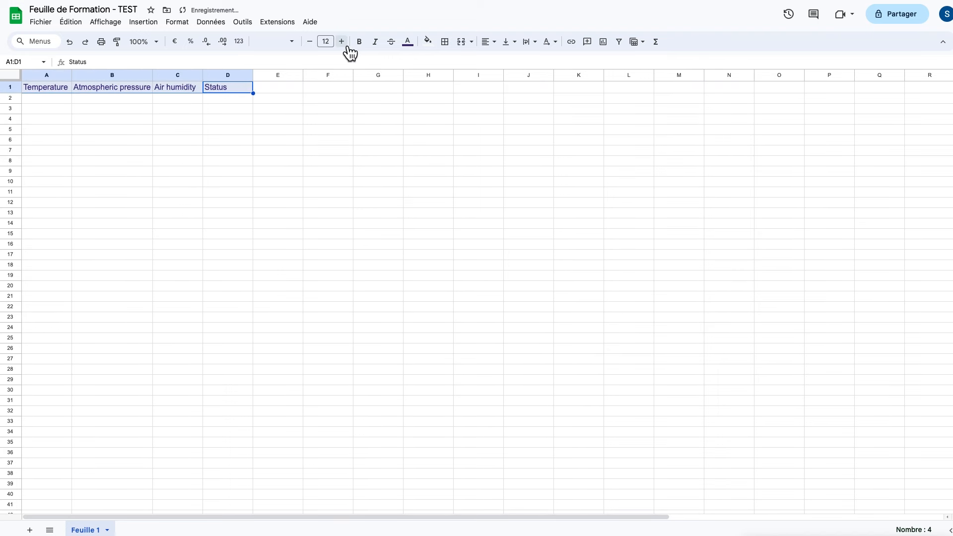
left_click(343, 43)
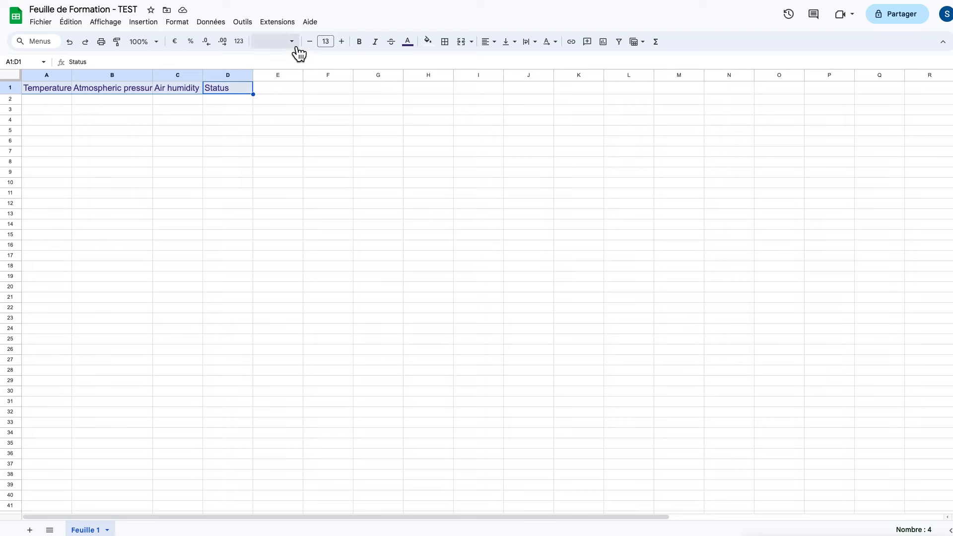
left_click(364, 43)
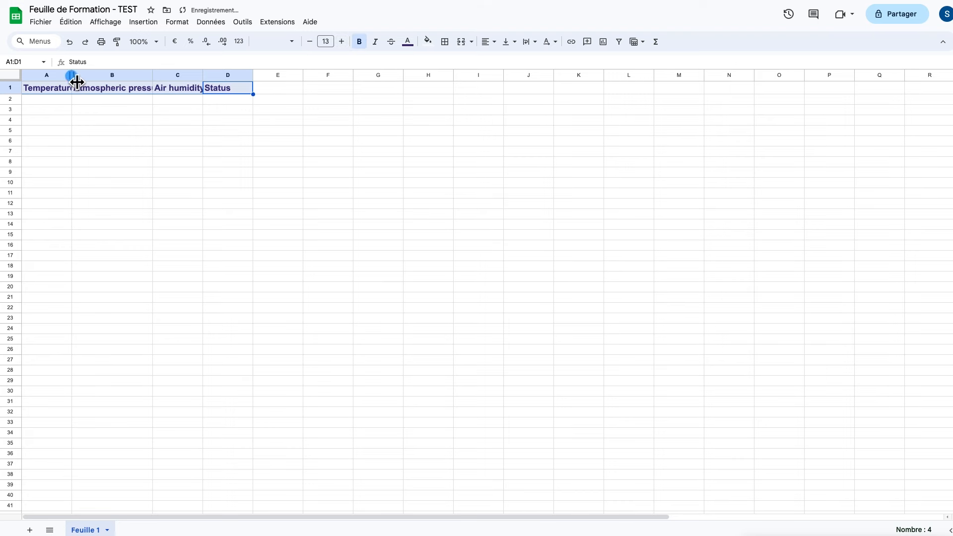
- Widen columns A, B and C to fit their enlarged header names
left_click_drag(72, 81, 106, 81)
left_click_drag(188, 80, 77, 89)
left_click(308, 89)
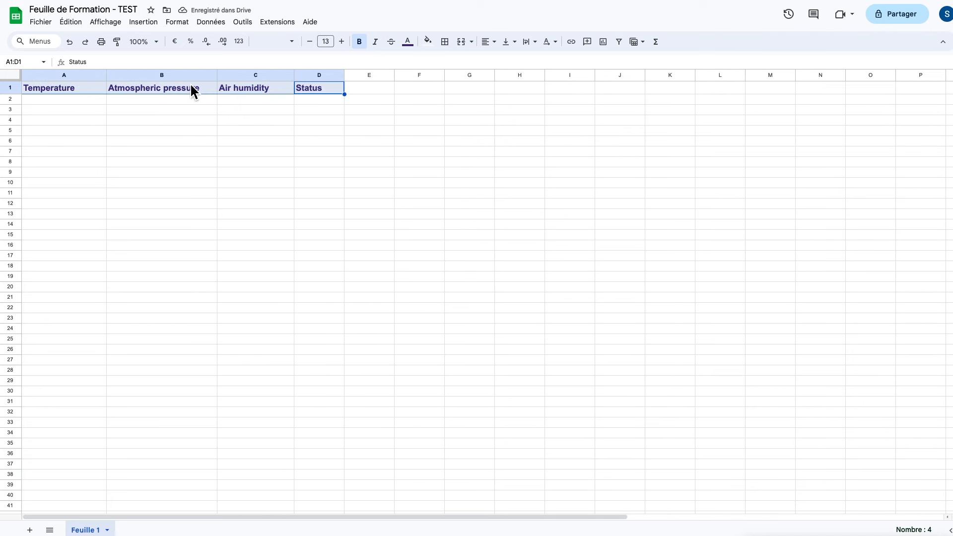
- Fill the header cells A1:D1 with bright green
left_click(445, 41)
left_click(430, 41)
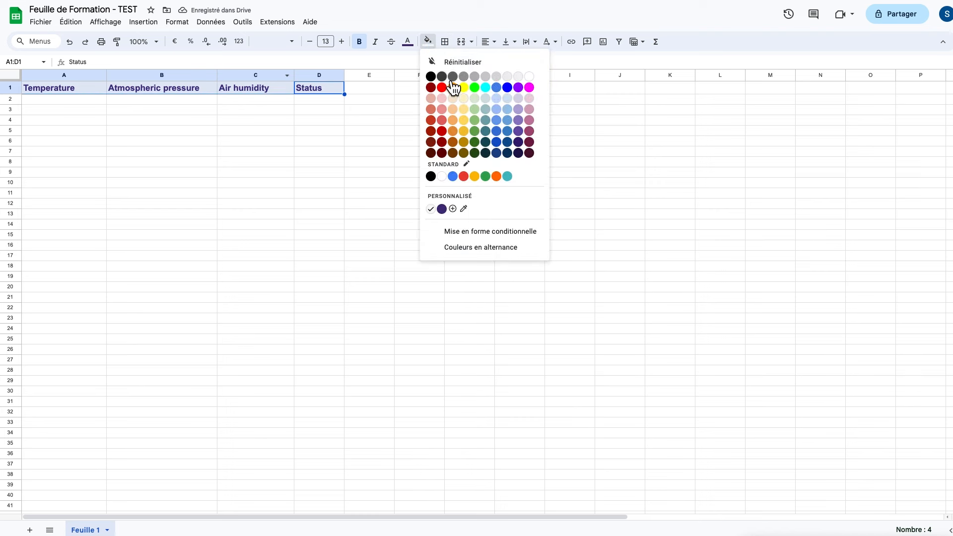
left_click(474, 88)
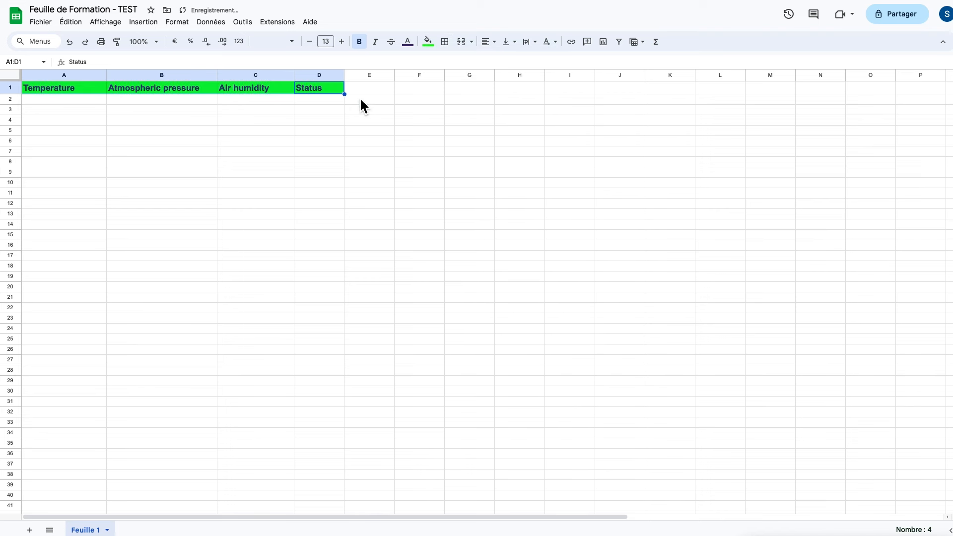
- Apply borders to all cells in the range A1:D9
left_click(188, 131)
left_click_drag(321, 90, 50, 168)
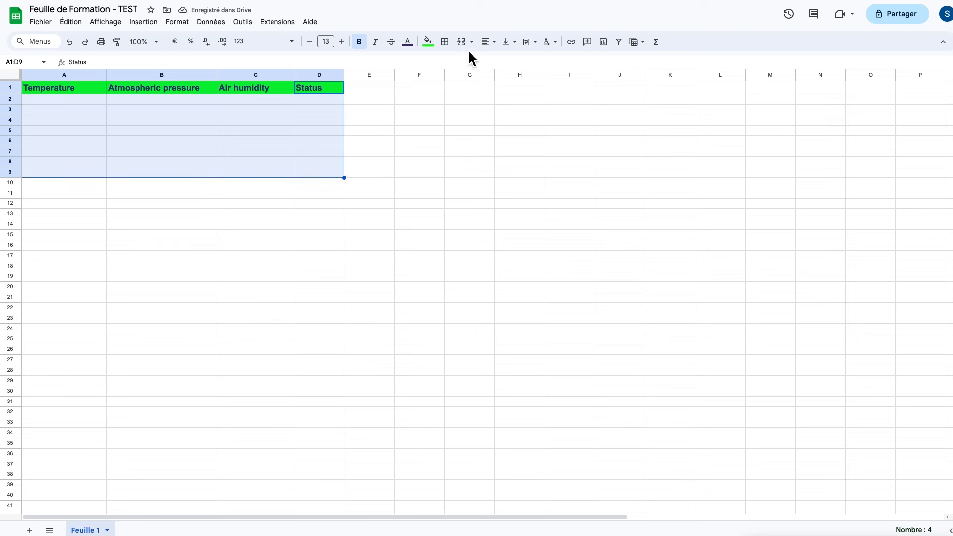
left_click(445, 41)
left_click(450, 62)
left_click(391, 265)
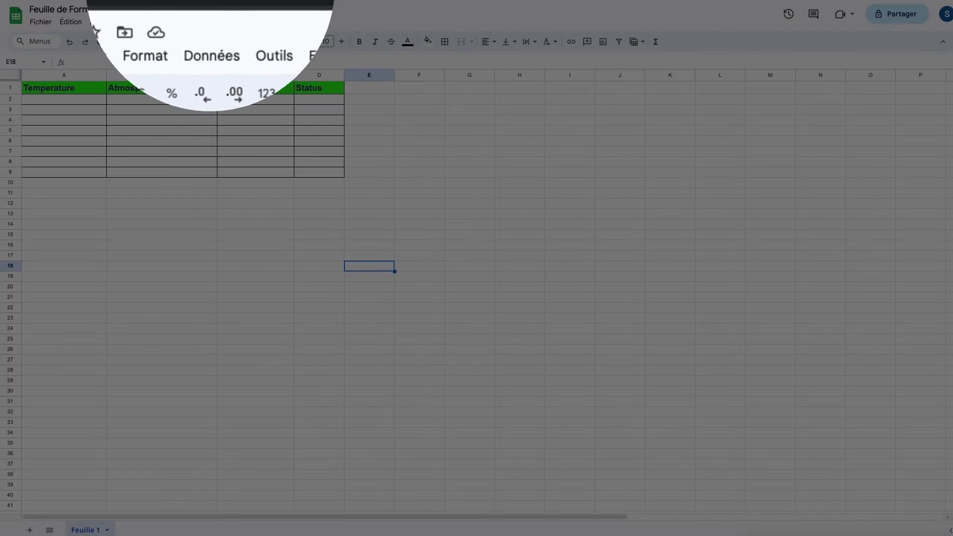
- Switch back to the Make scenario and try to reload the page
left_click(240, 42)
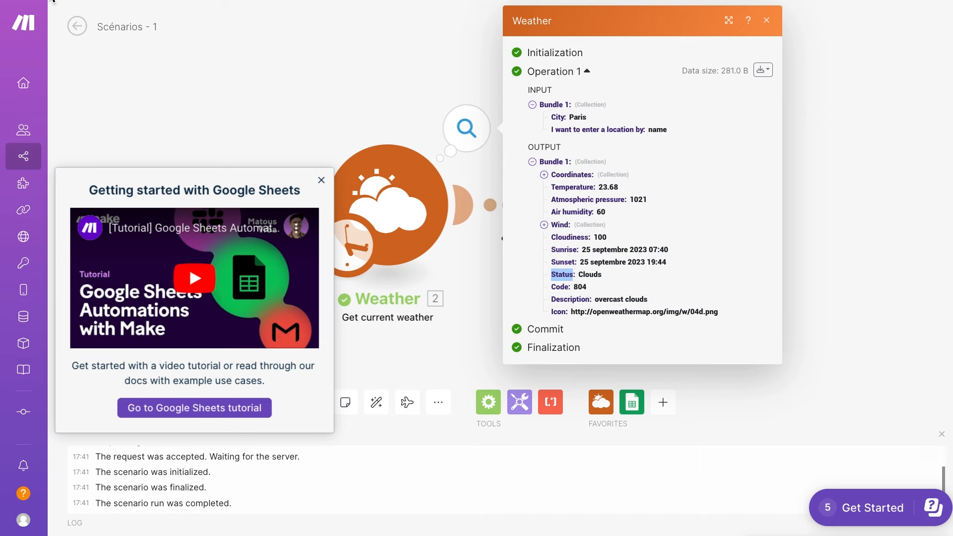
key("super+r")
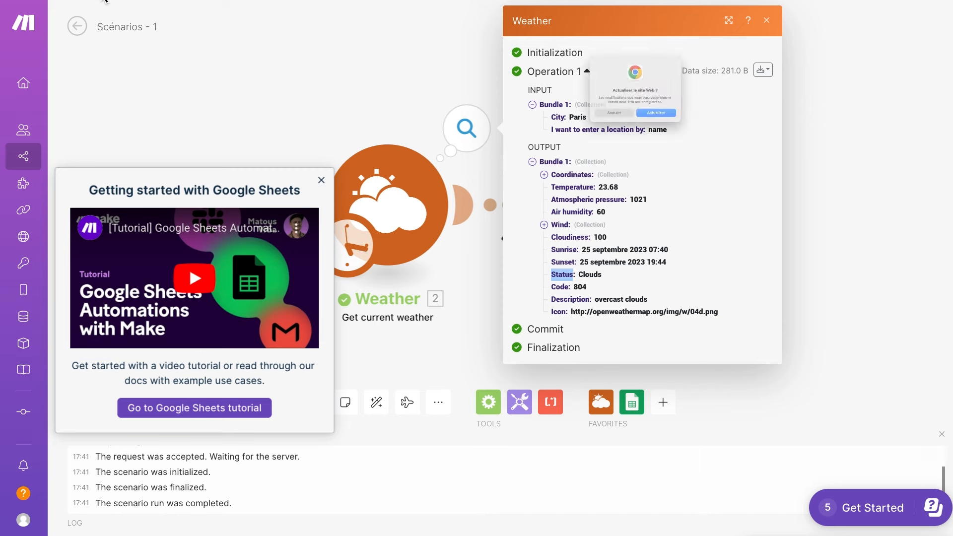
left_click(600, 128)
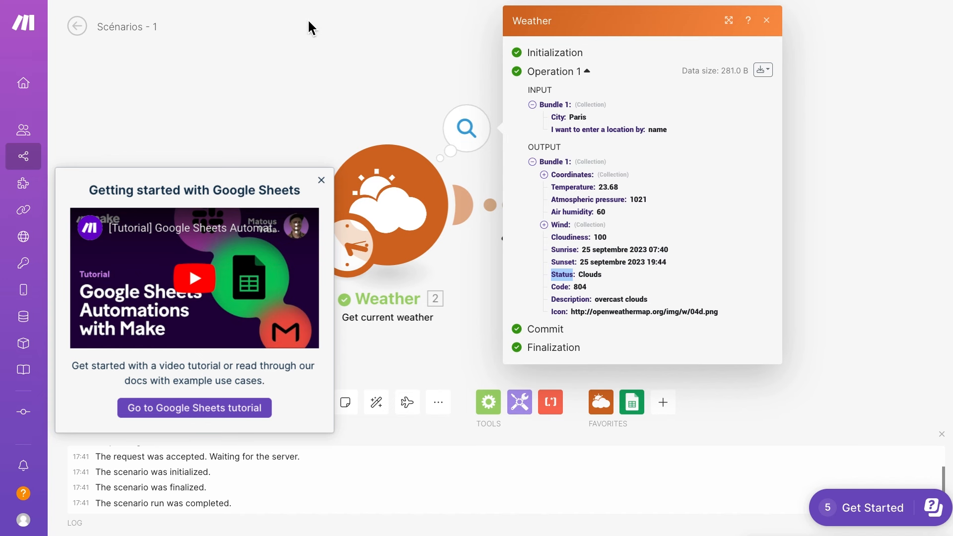
- In the Google Sheets Add a Row module, choose the spreadsheet "Feuille de Formation - TEST" and the sheet "Feuille 1"
left_click(632, 198)
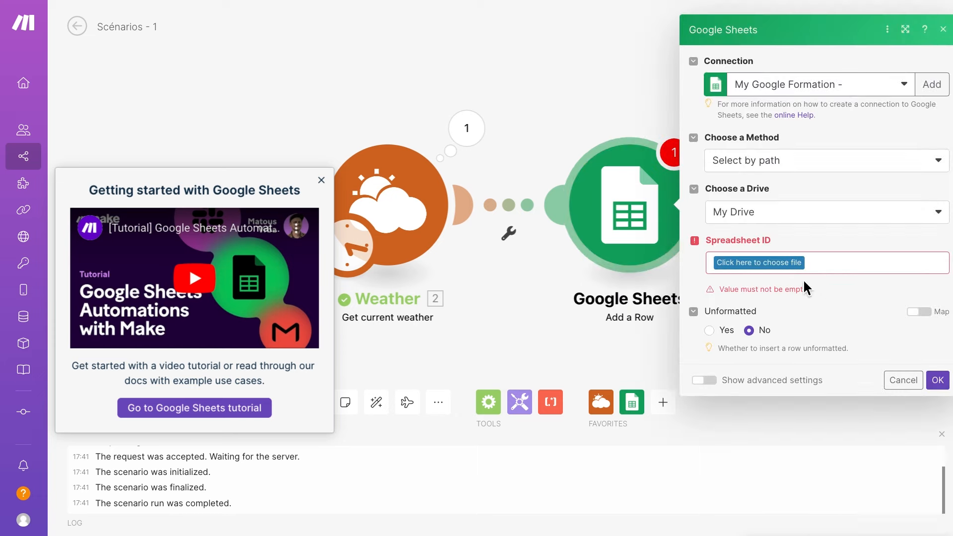
left_click(797, 264)
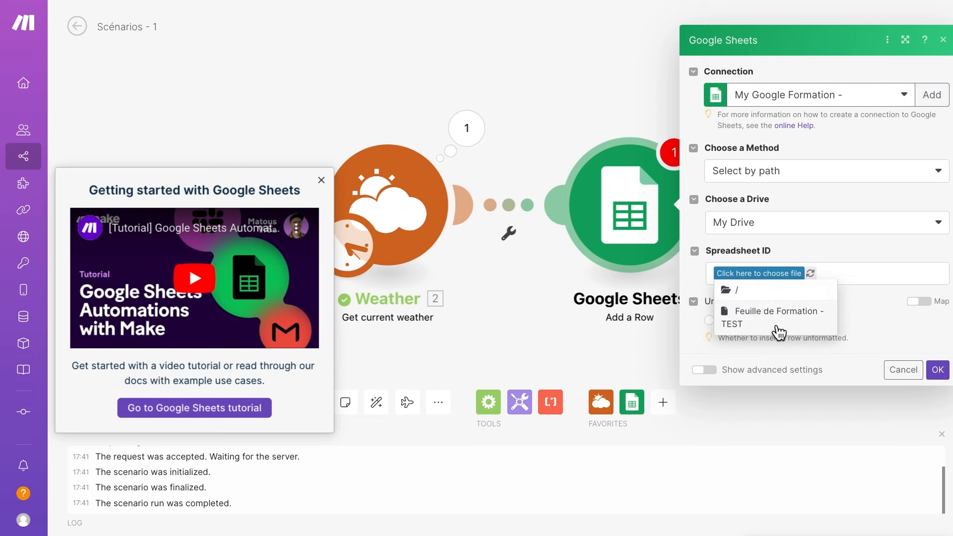
left_click(770, 322)
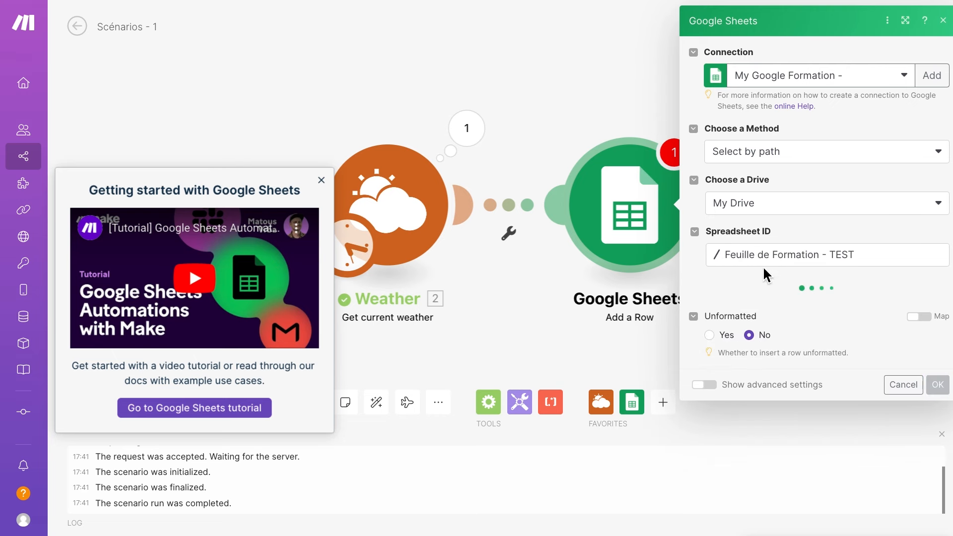
left_click(939, 306)
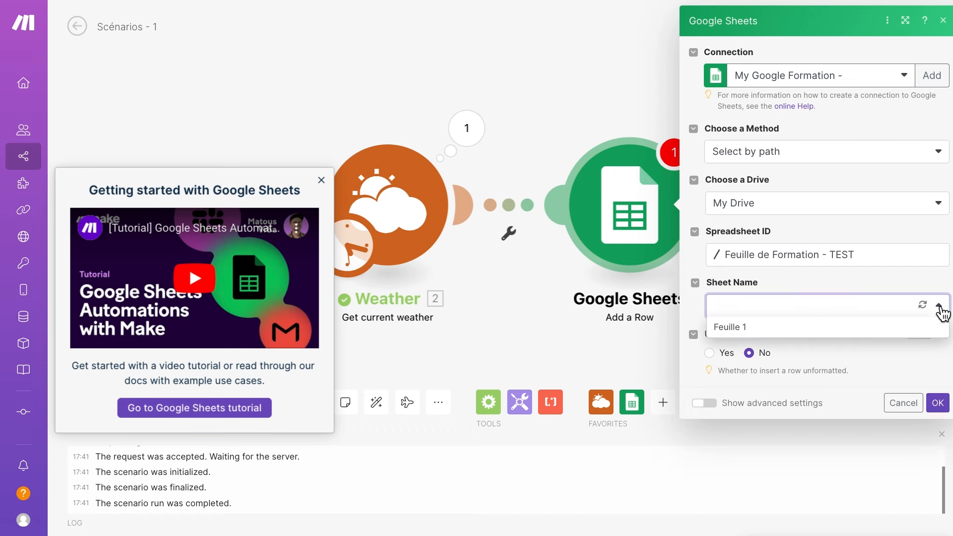
left_click(733, 330)
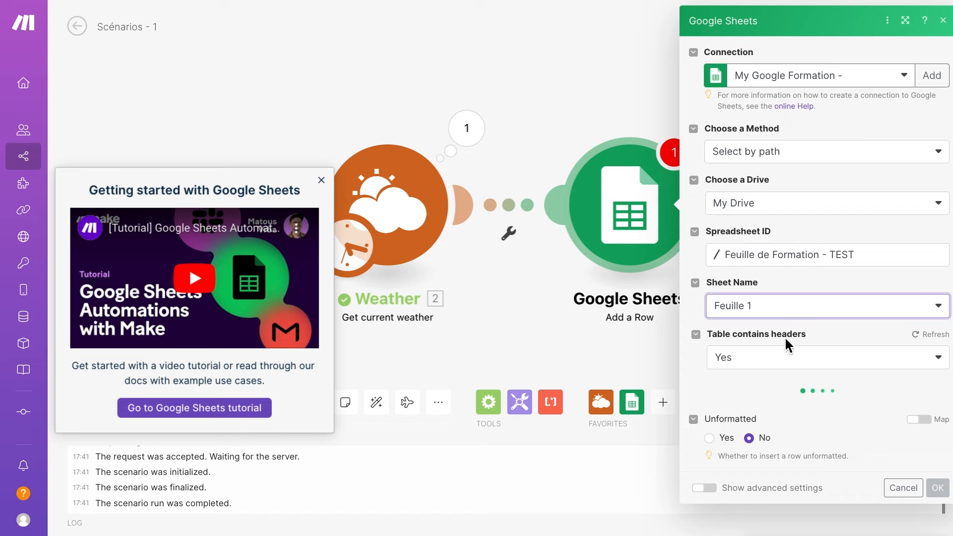
- Compare the spreadsheet's header row with the value fields offered in Make's Google Sheets module
left_click(361, 1)
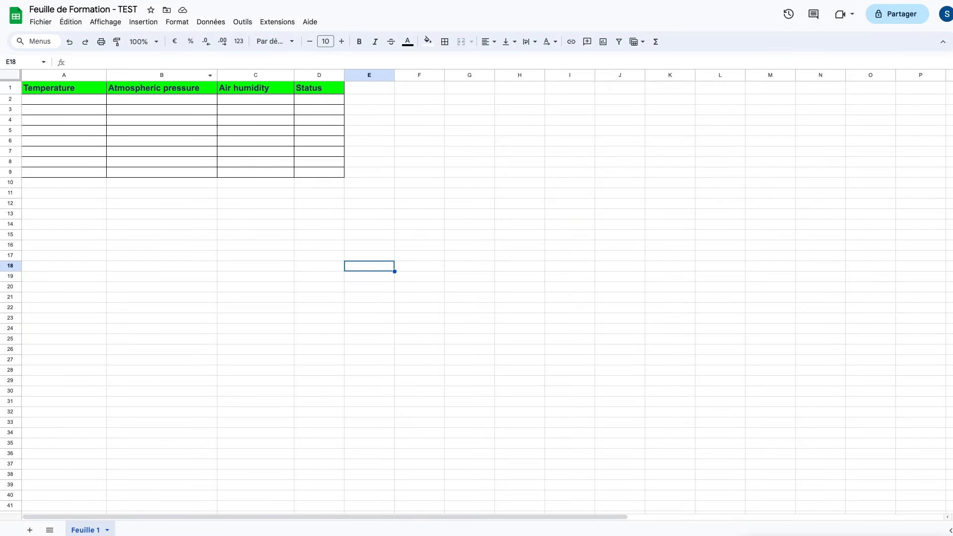
left_click(248, 1)
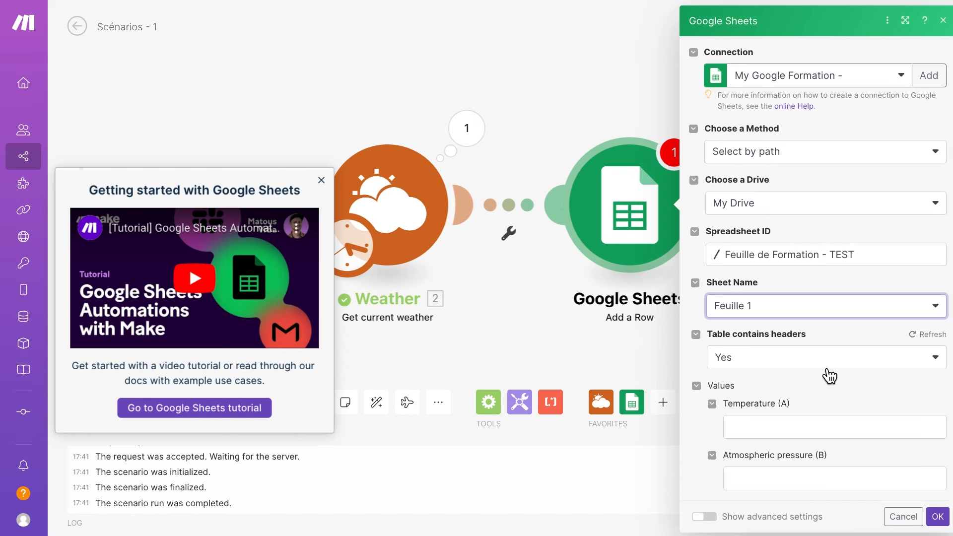
scroll(829, 376, "down", 3)
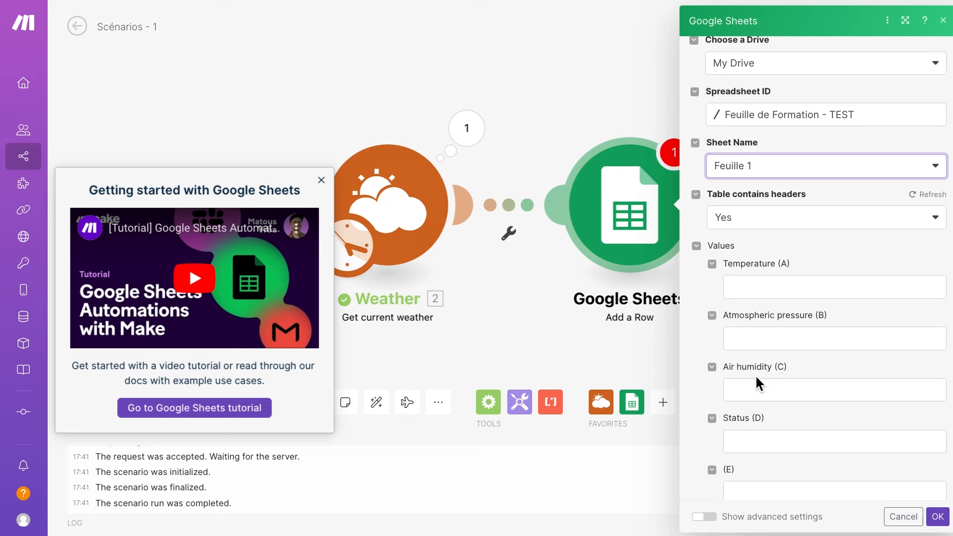
- Close the "Getting started with Google Sheets" pop-up
right_click(36, 221)
left_click(321, 181)
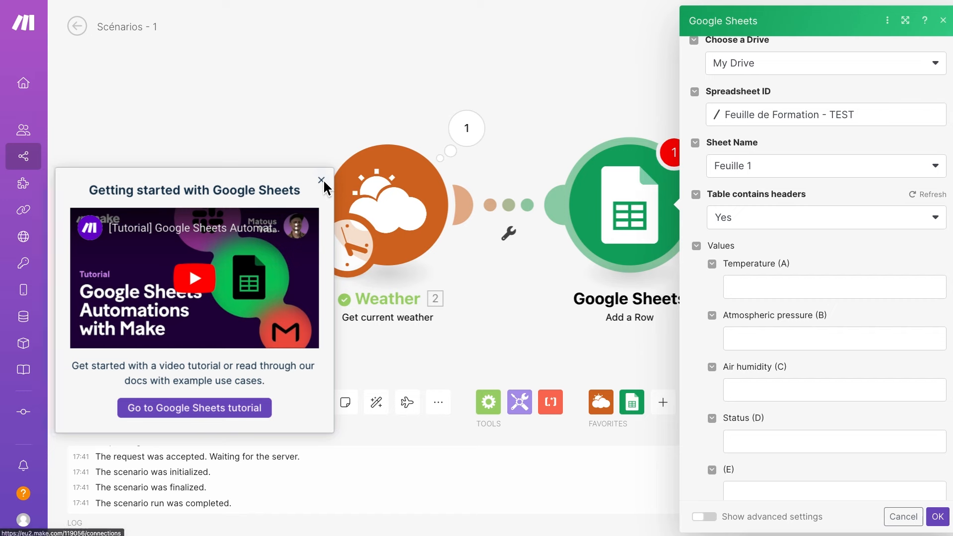
left_click(321, 183)
right_click(79, 210)
left_click(111, 219)
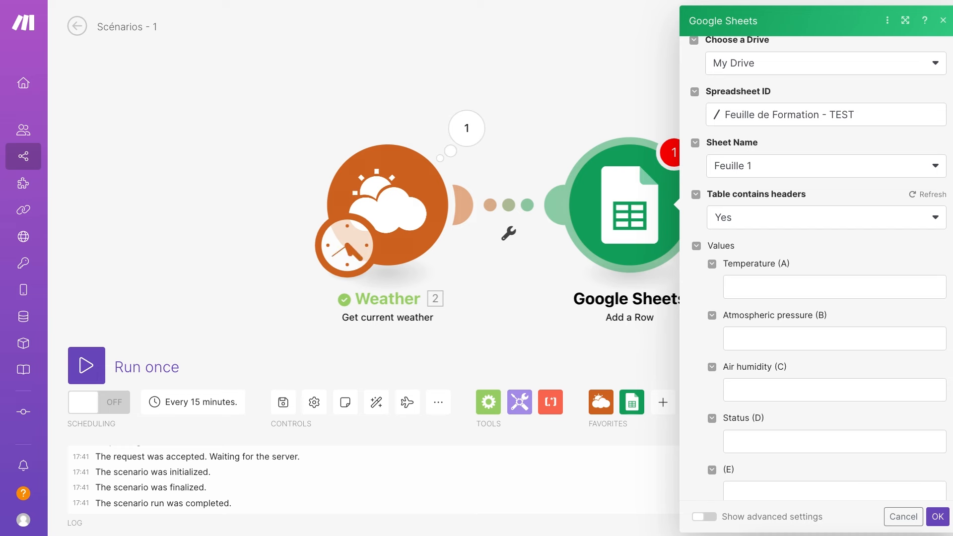
mouse_move(409, 127)
left_mouse_down()
mouse_move(430, 111)
mouse_move(557, 113)
mouse_move(602, 147)
left_mouse_up()
left_click_drag(520, 96, 598, 132)
left_click_drag(780, 176, 764, 280)
left_click_drag(855, 242, 842, 318)
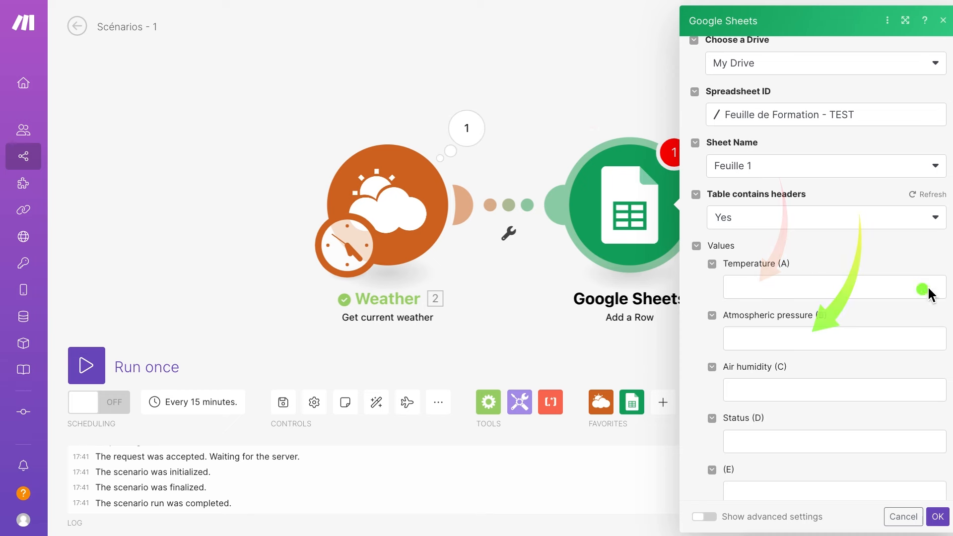
left_click_drag(922, 266, 858, 382)
mouse_move(918, 494)
left_mouse_down()
mouse_move(851, 481)
mouse_move(789, 445)
left_mouse_up()
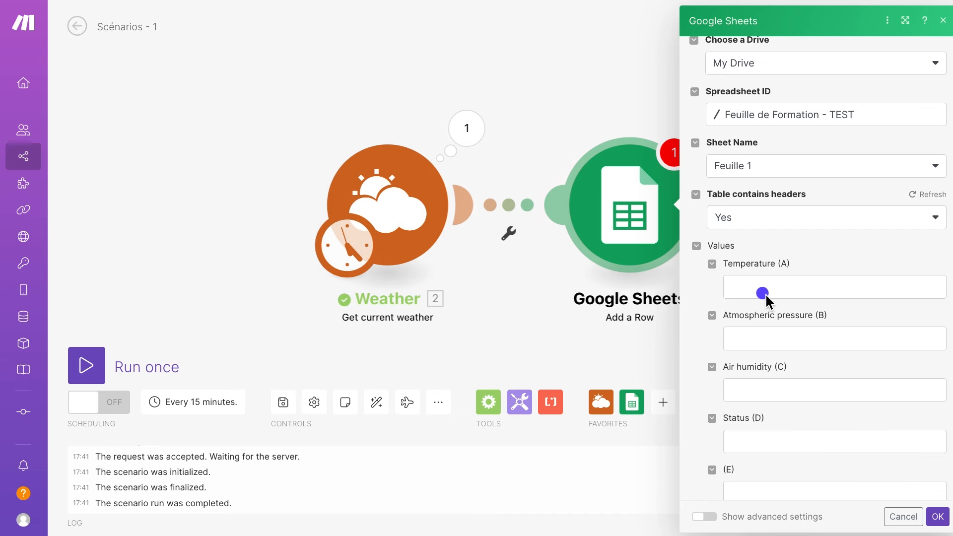
mouse_move(719, 191)
left_mouse_down()
mouse_move(745, 305)
mouse_move(758, 291)
left_mouse_up()
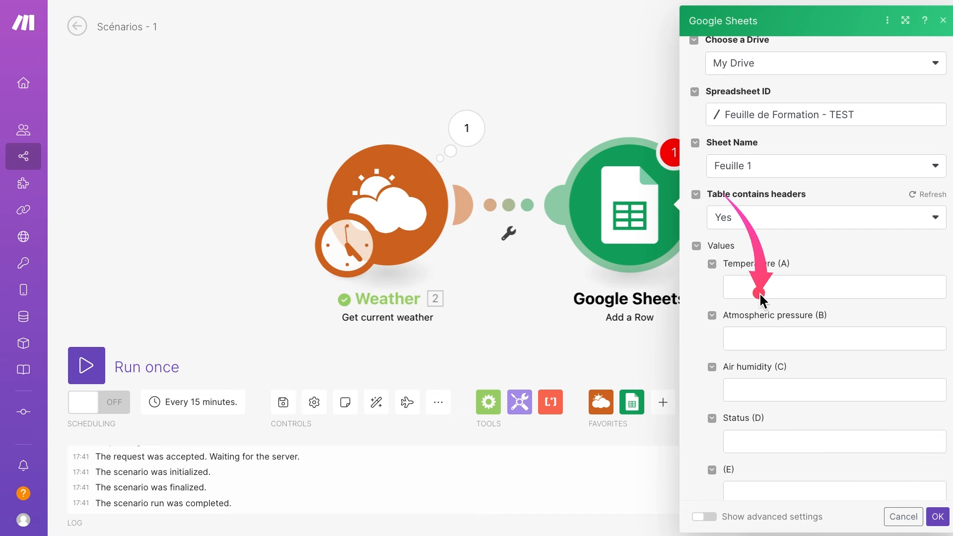
left_click(757, 290)
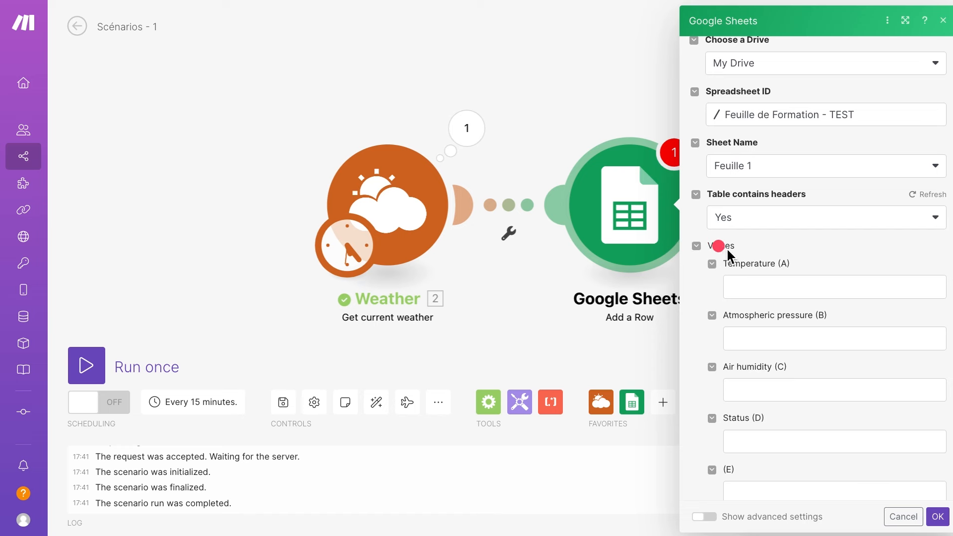
- Examine the Weather module's output items available for mapping to the Temperature (A) value
left_click(743, 290)
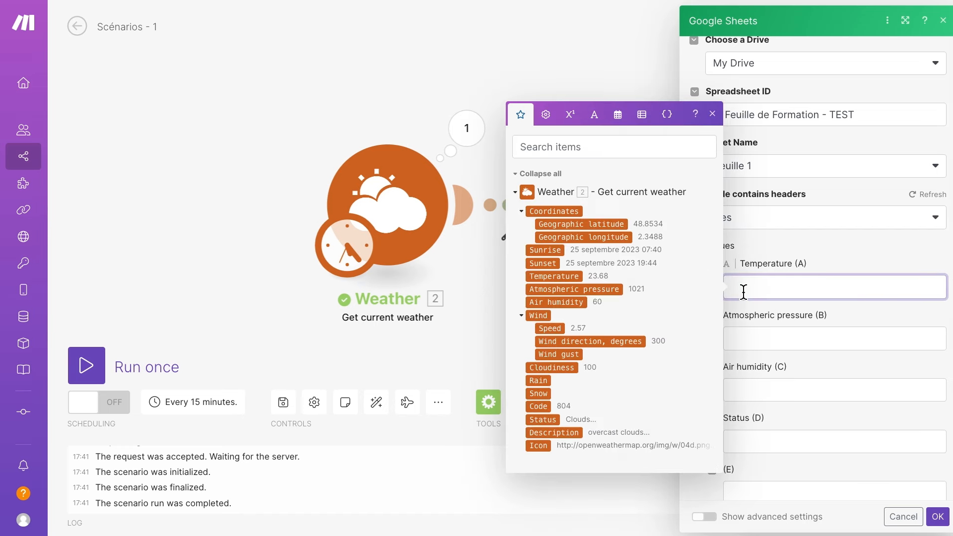
left_click(516, 192)
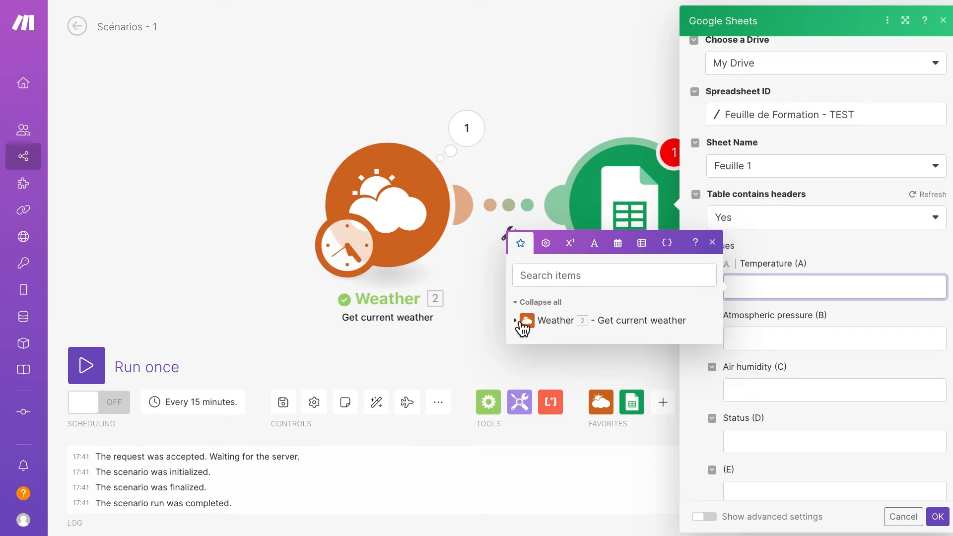
left_click(589, 328)
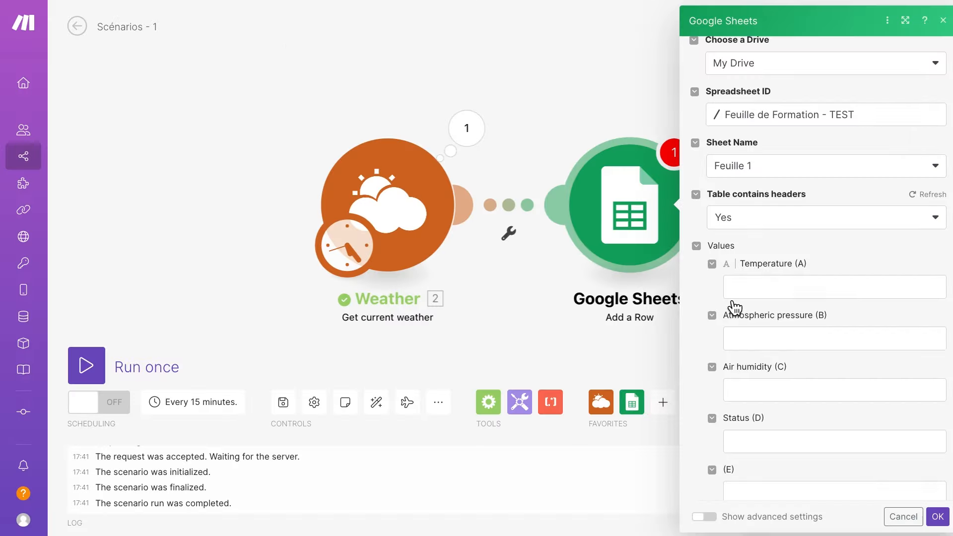
left_click(739, 293)
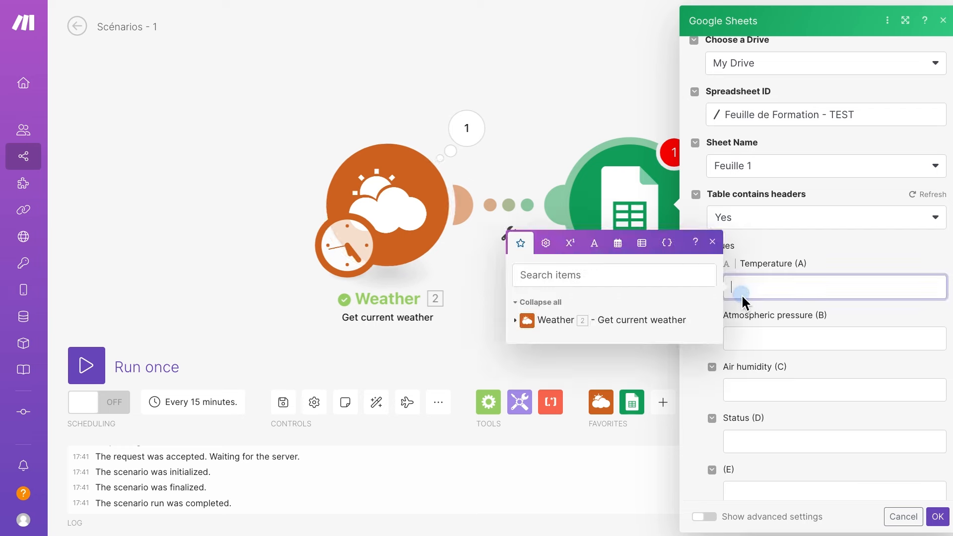
left_click(592, 329)
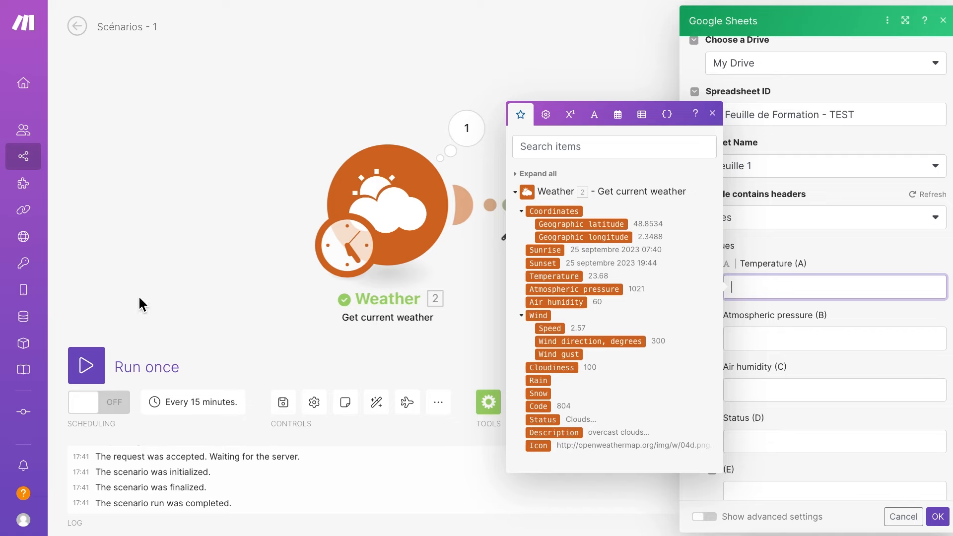
left_click(134, 356)
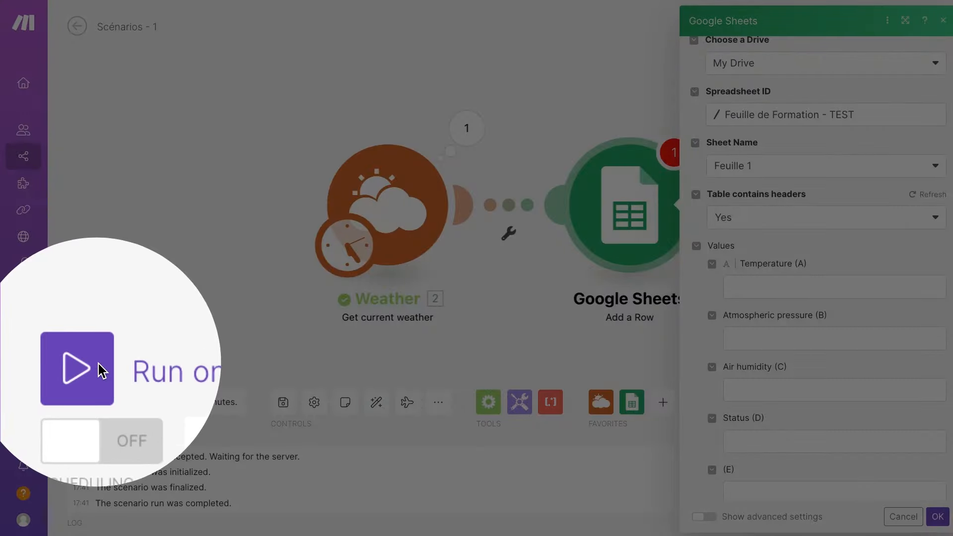
left_click(99, 368)
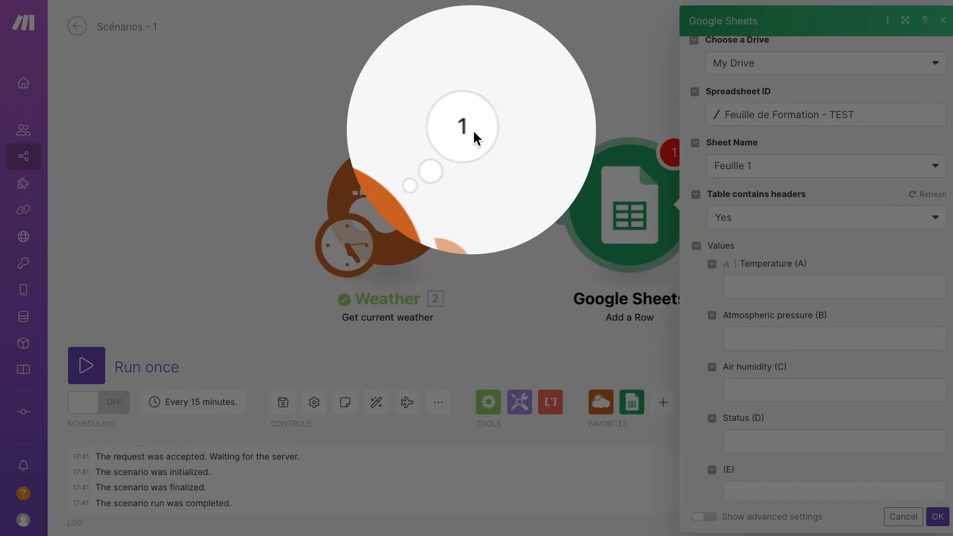
left_click(472, 129)
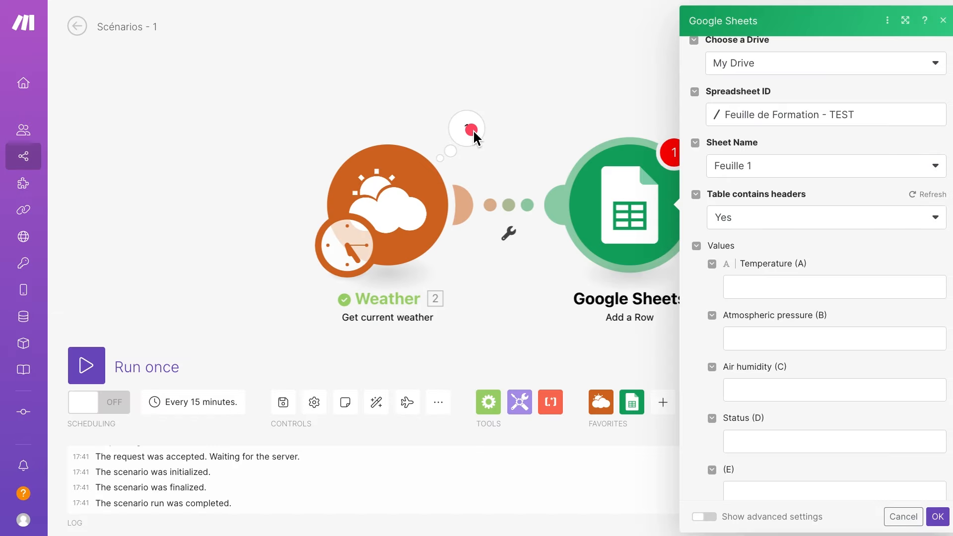
- Map the Weather module's Temperature, Atmospheric pressure, Air humidity and Status outputs to the matching values in columns A to D
left_click(79, 371)
left_click(765, 288)
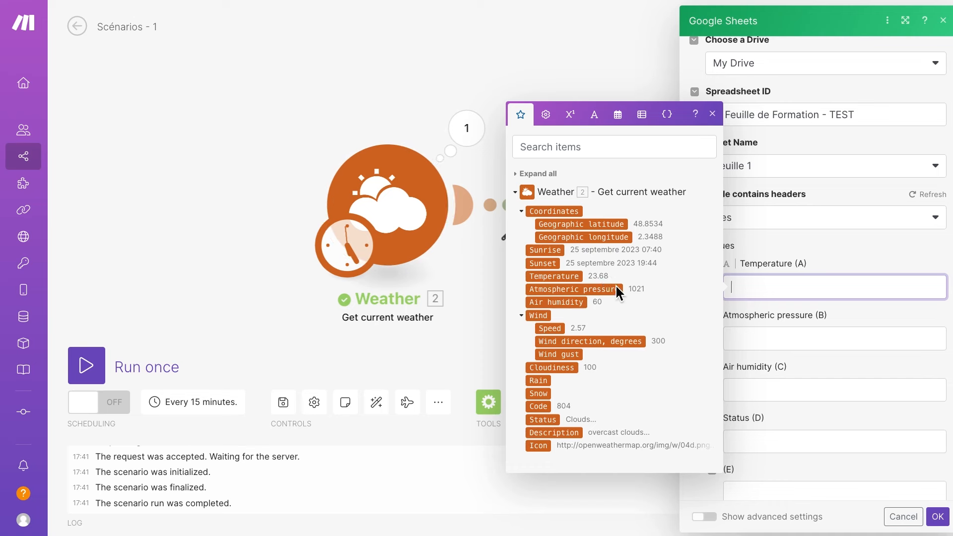
left_click(579, 280)
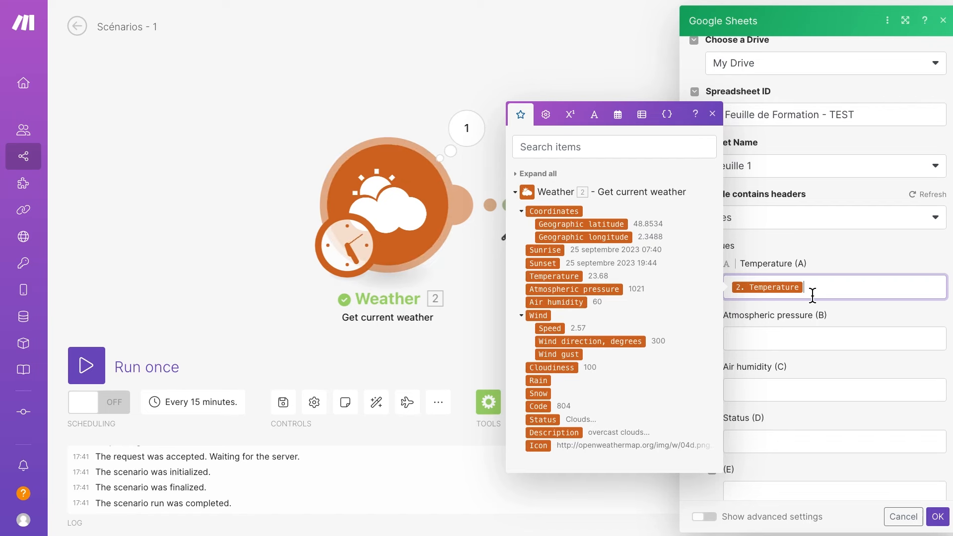
left_click(771, 341)
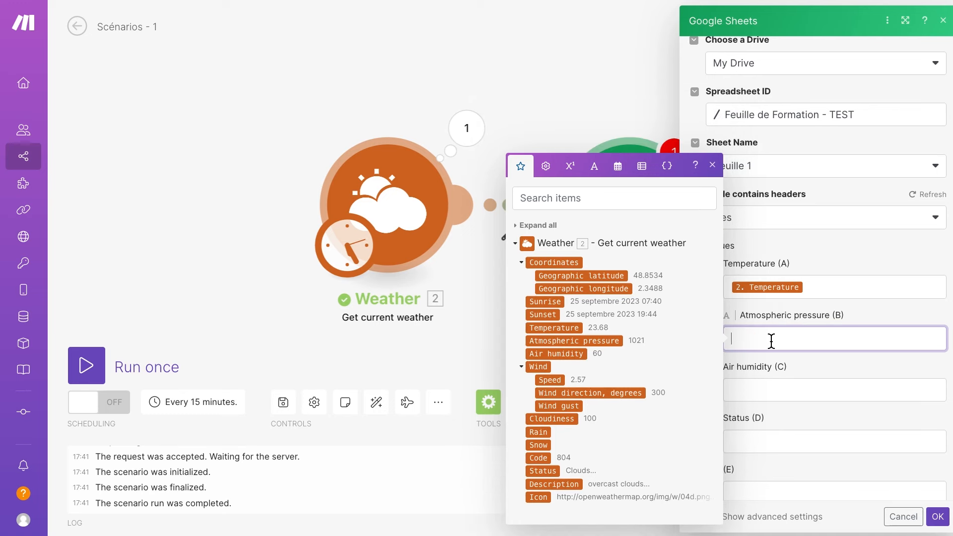
left_click(610, 343)
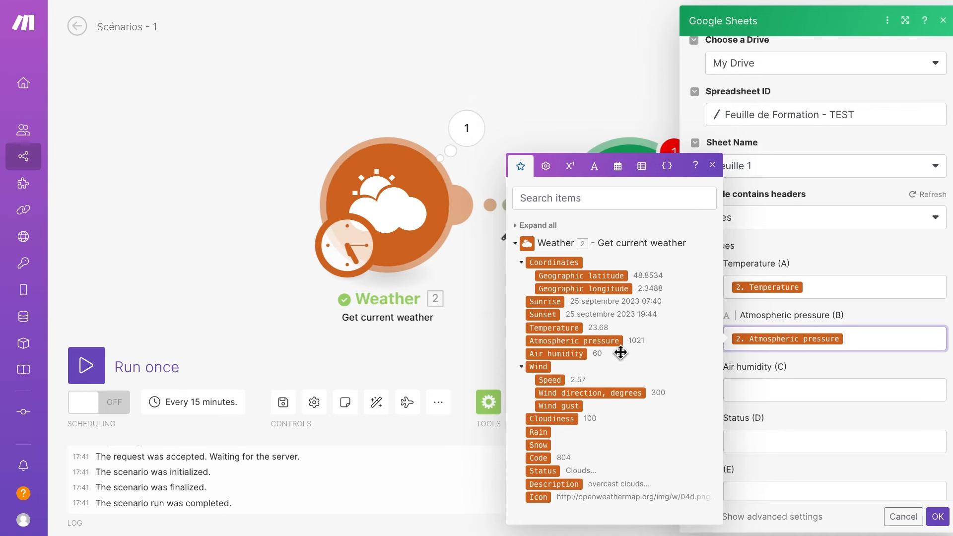
left_click(791, 400)
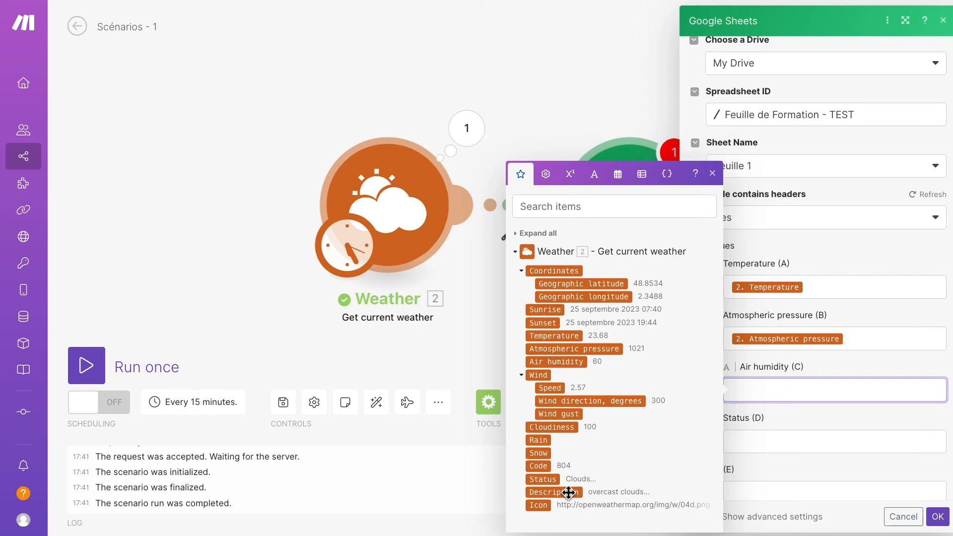
left_click(579, 362)
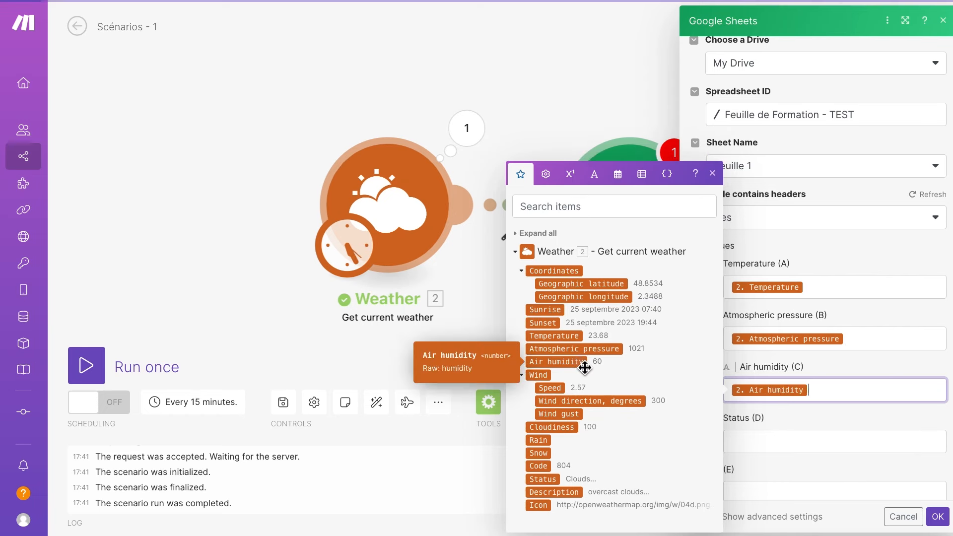
left_click(766, 445)
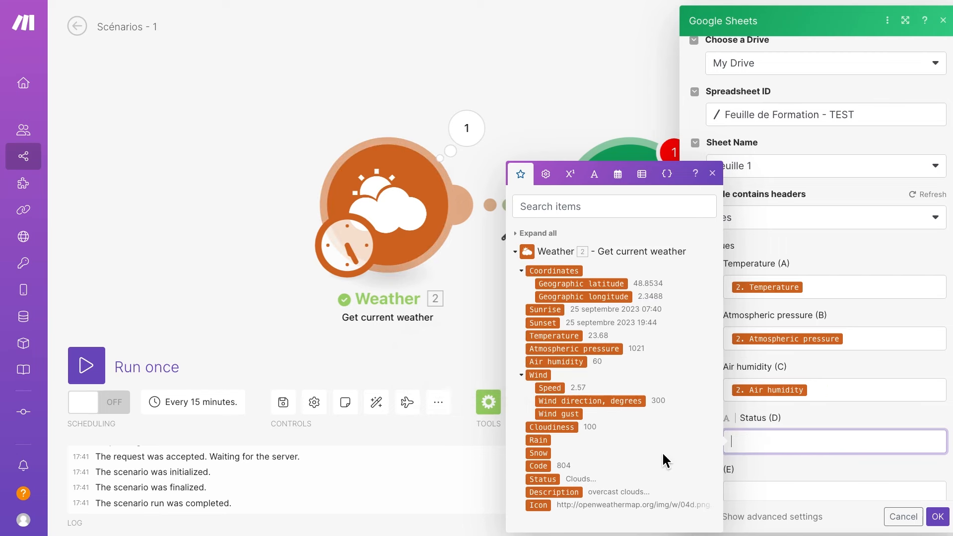
left_click(547, 482)
left_click(864, 471)
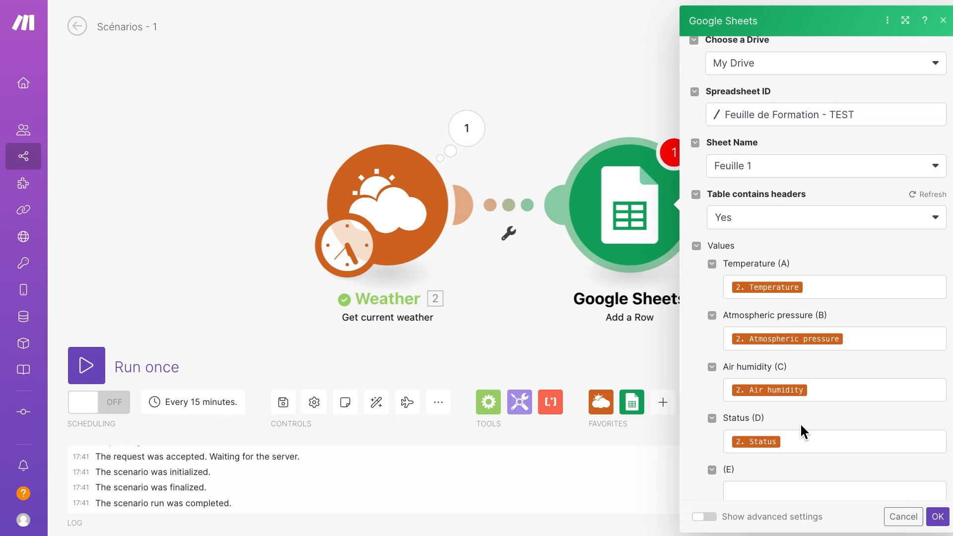
- Try the Unformatted option with Yes, and return it to No
scroll(840, 422, "down", 3)
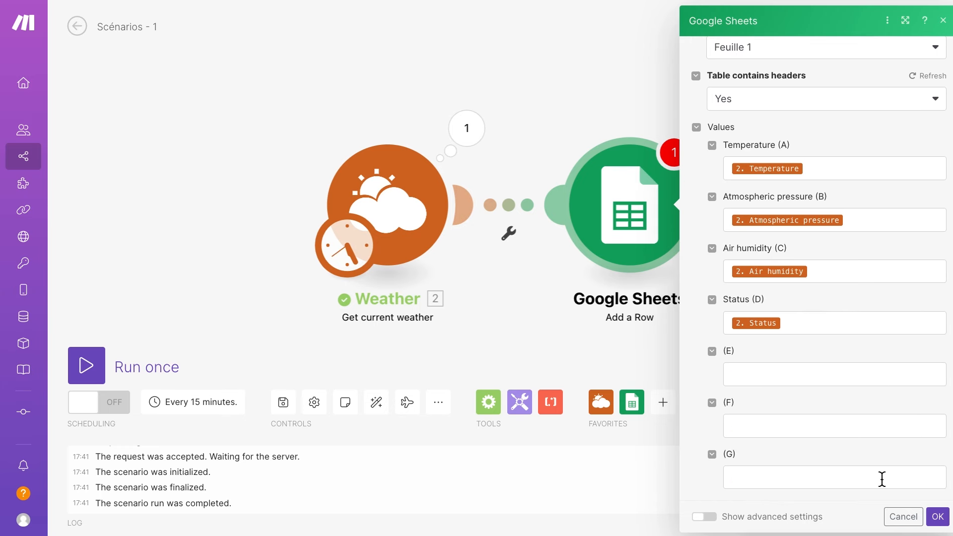
scroll(865, 389, "down", 15)
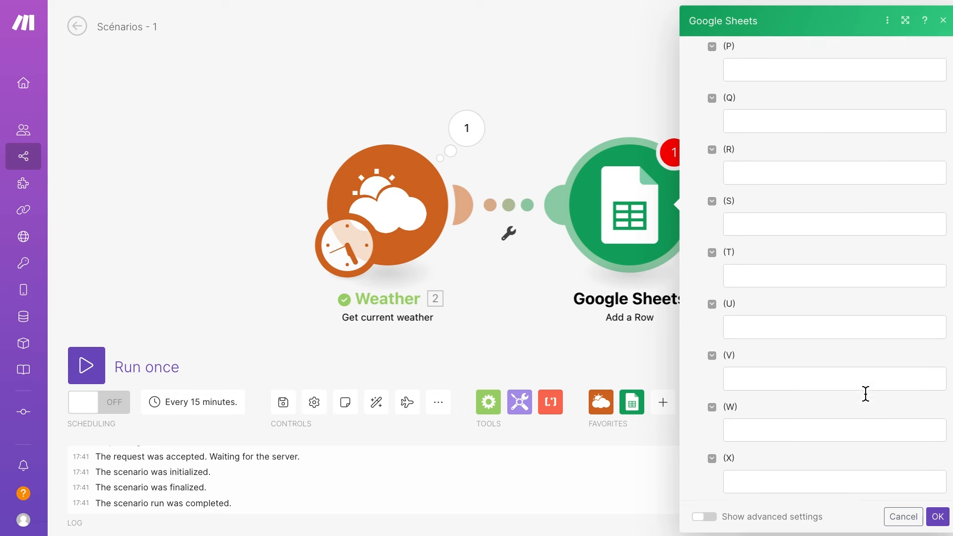
scroll(865, 393, "down", 3)
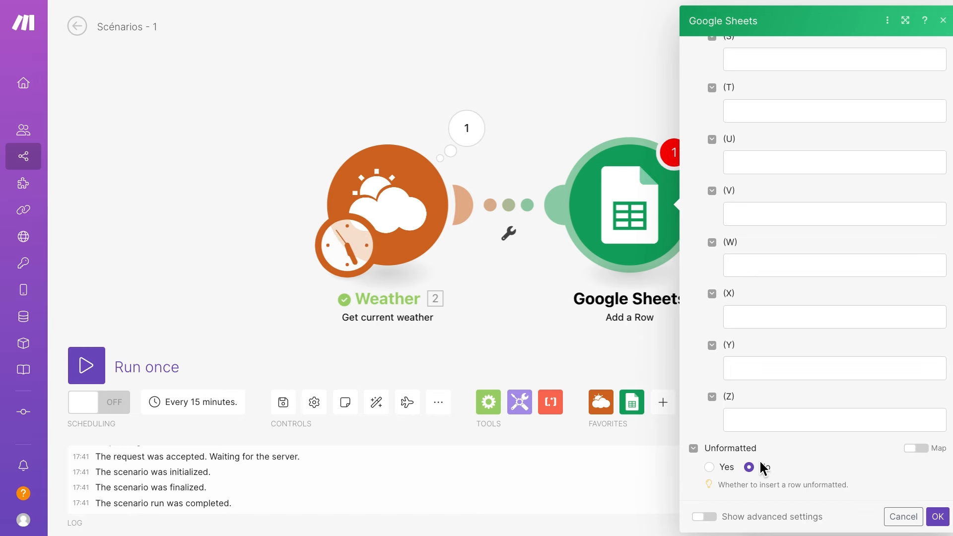
left_click(713, 470)
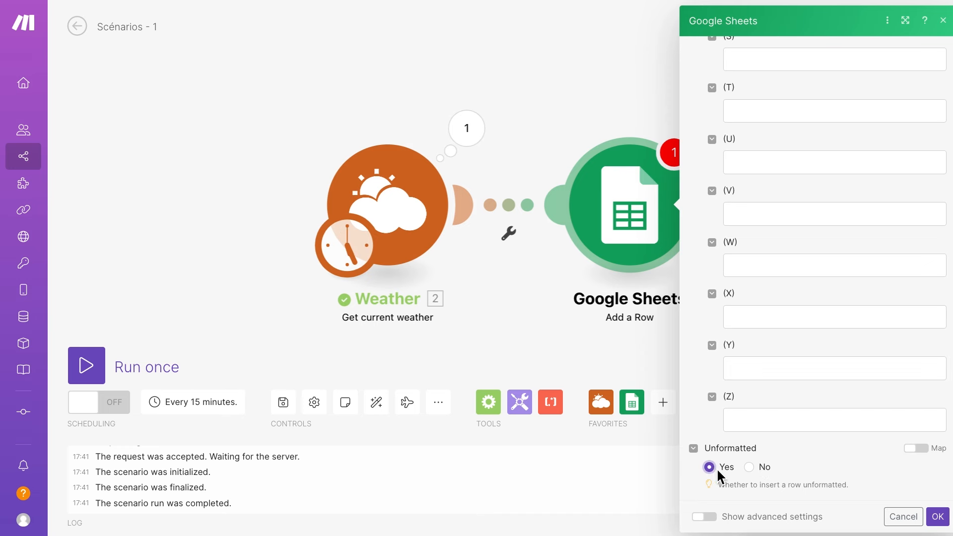
left_click(754, 470)
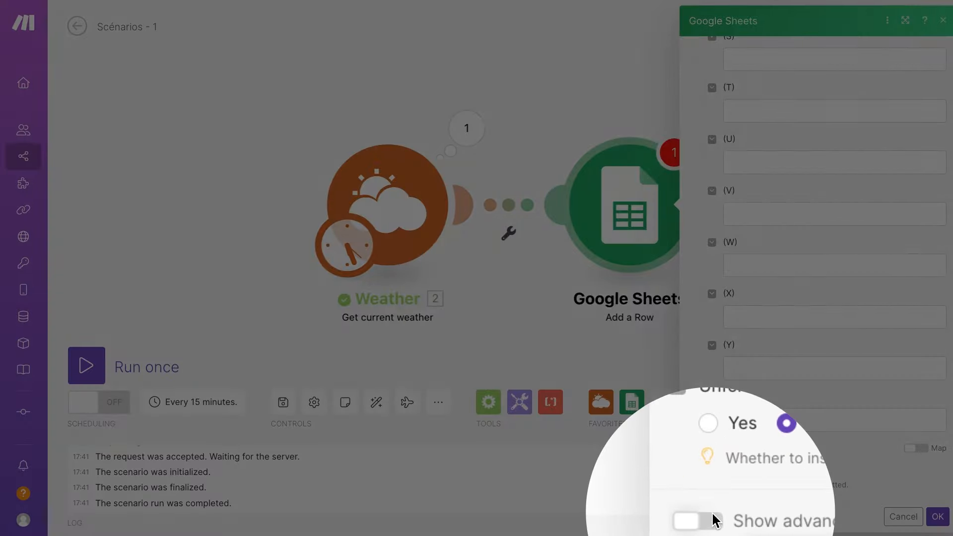
- Show the Google Sheets module's advanced settings, review the Insert data option choices, and hide the advanced settings again
left_click(712, 511)
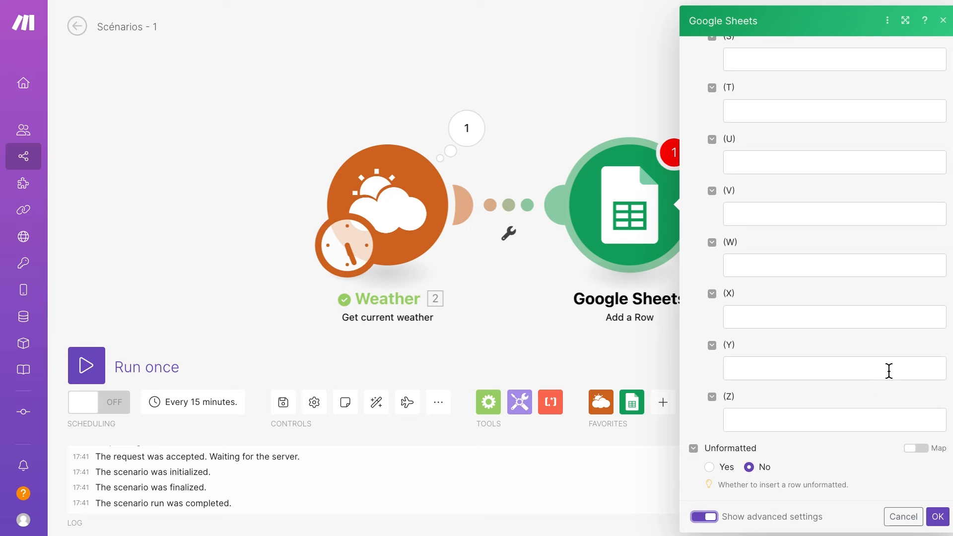
scroll(889, 373, "up", 15)
scroll(889, 376, "down", 15)
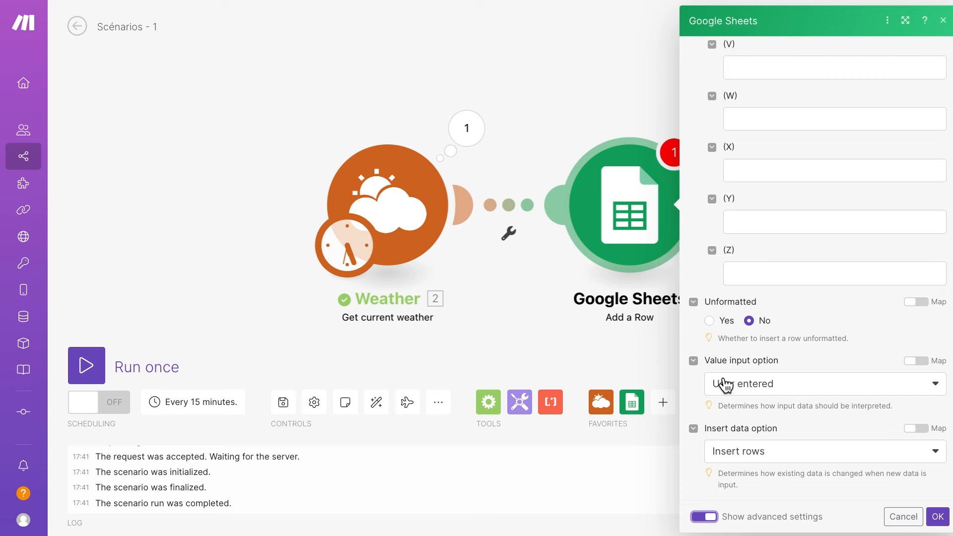
left_click(855, 457)
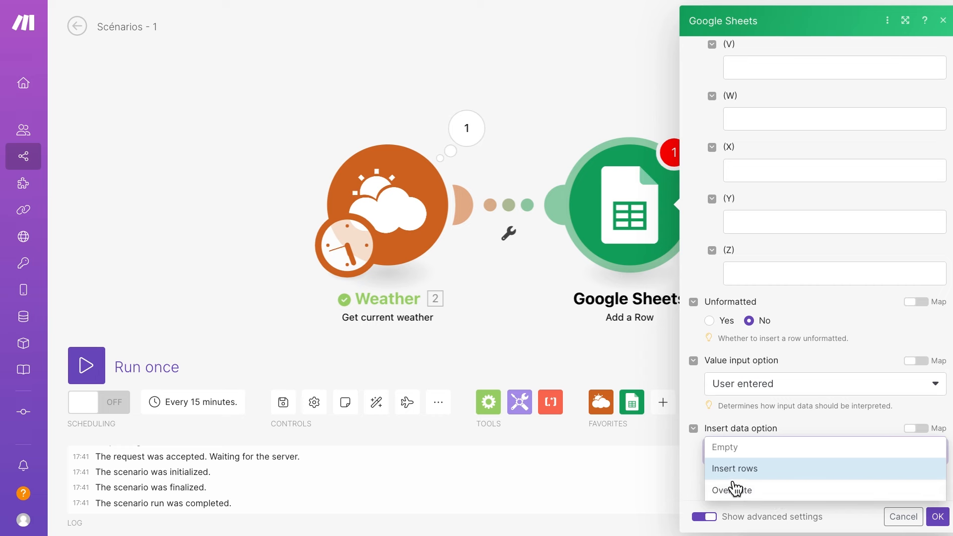
left_click(690, 443)
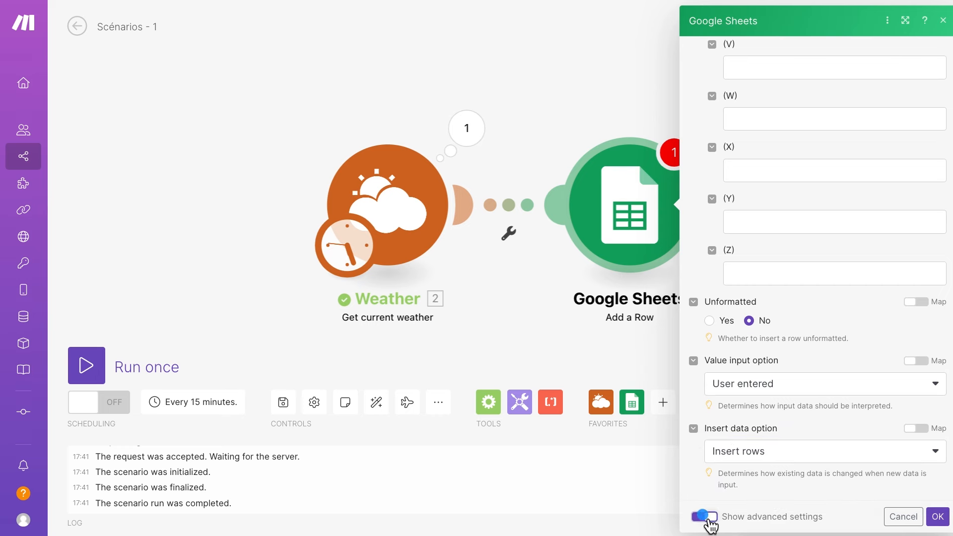
left_click(707, 517)
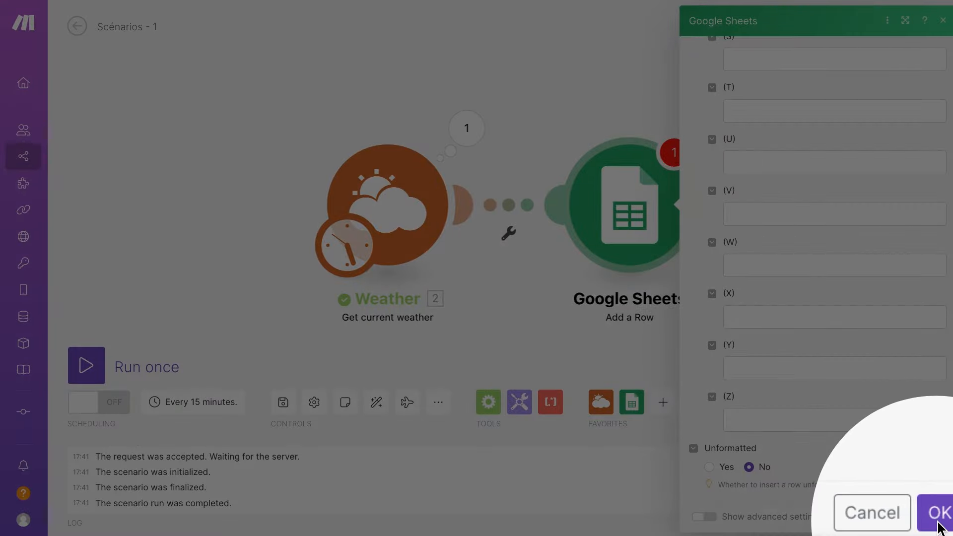
- Confirm the Google Sheets Add a Row settings and run the scenario once
left_click(936, 519)
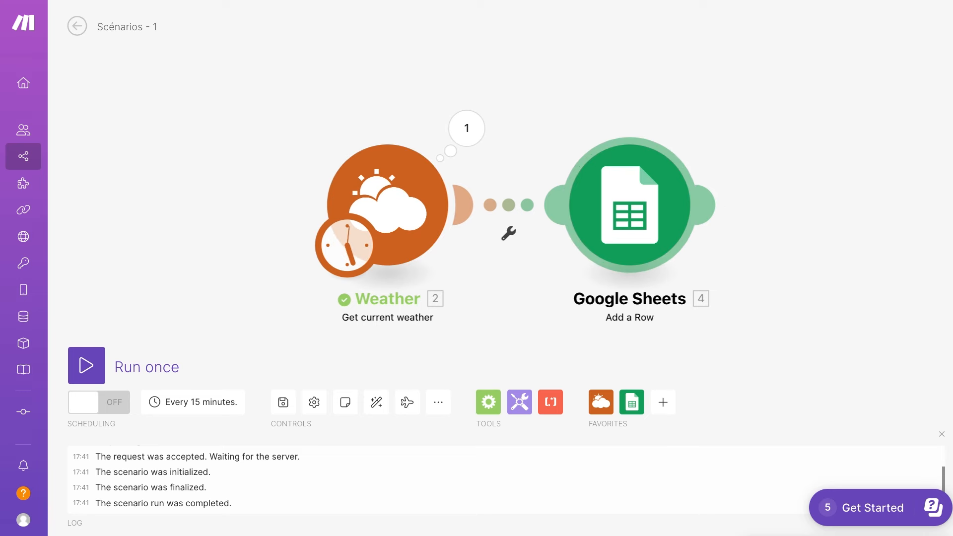
left_click(84, 366)
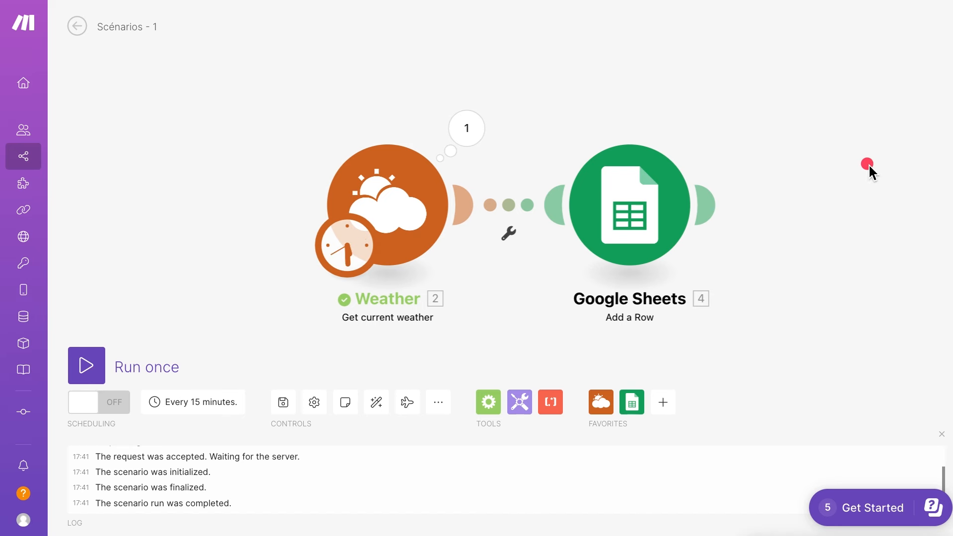
mouse_move(385, 339)
left_mouse_down()
mouse_move(485, 374)
mouse_move(593, 353)
mouse_move(614, 326)
left_mouse_up()
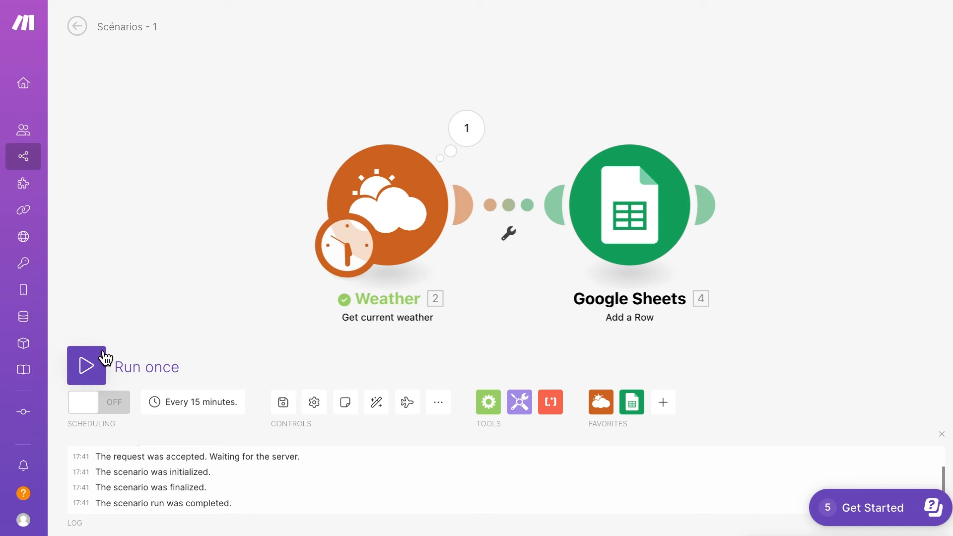
left_click(279, 110)
left_click_drag(101, 358, 87, 375)
left_click_drag(300, 45, 93, 358)
left_click(98, 372)
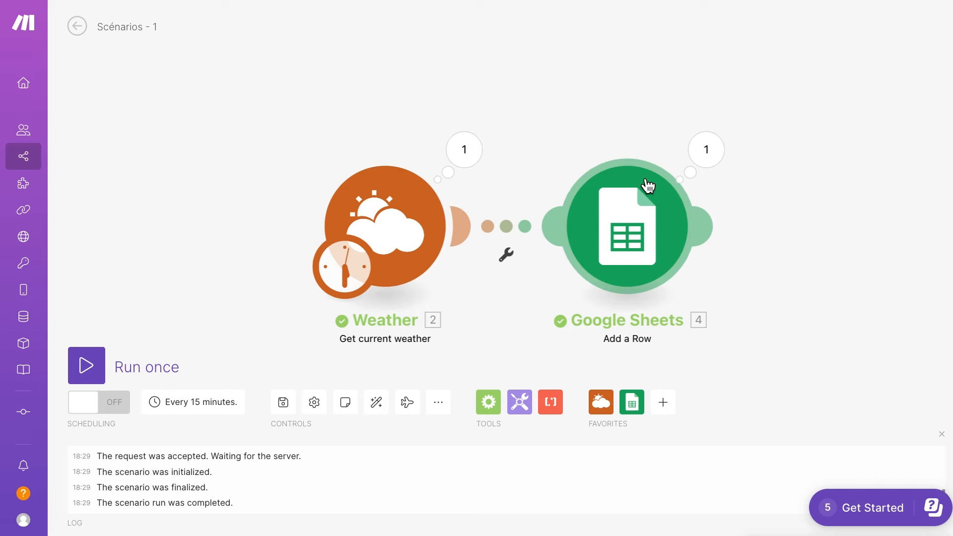
- Inspect the Weather run's result bundle and the input bundle of the Google Sheets operation
left_click(463, 147)
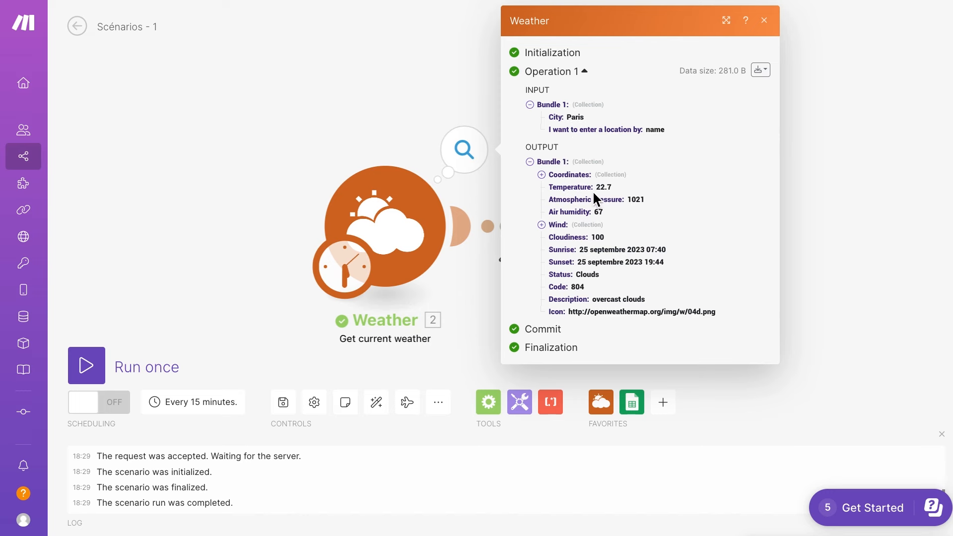
left_click(416, 82)
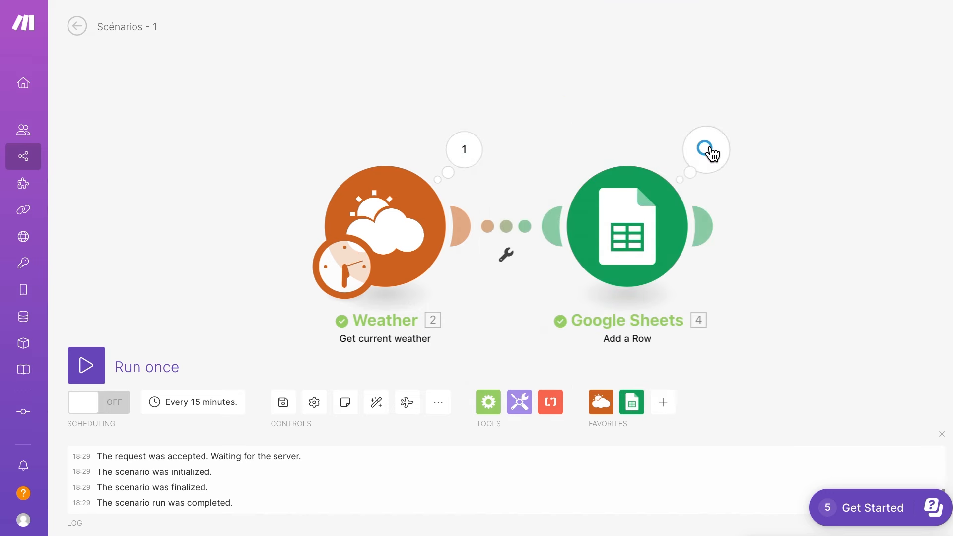
left_click(708, 150)
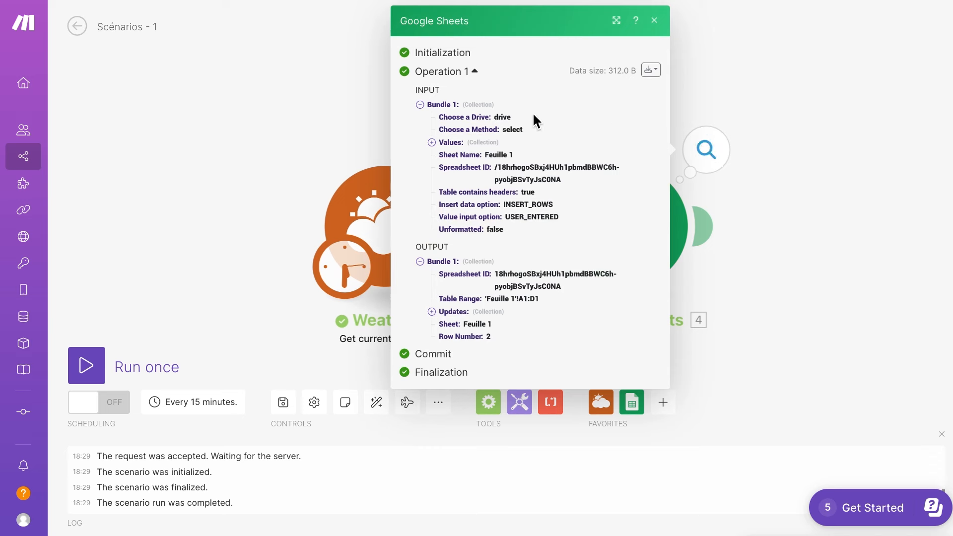
left_click(494, 113)
left_click_drag(528, 118, 536, 130)
left_click(484, 155)
left_click_drag(487, 157, 535, 154)
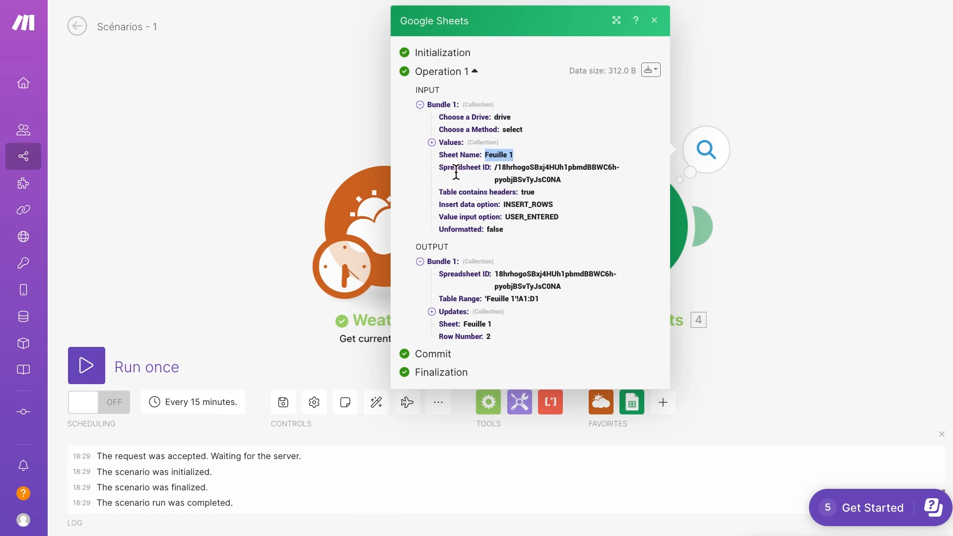
left_click_drag(455, 170, 490, 171)
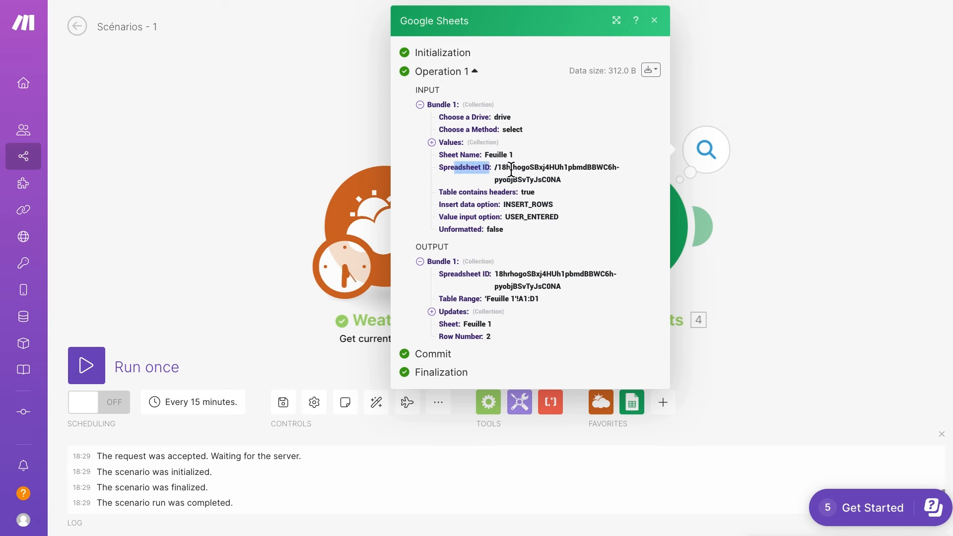
left_click_drag(520, 193, 546, 193)
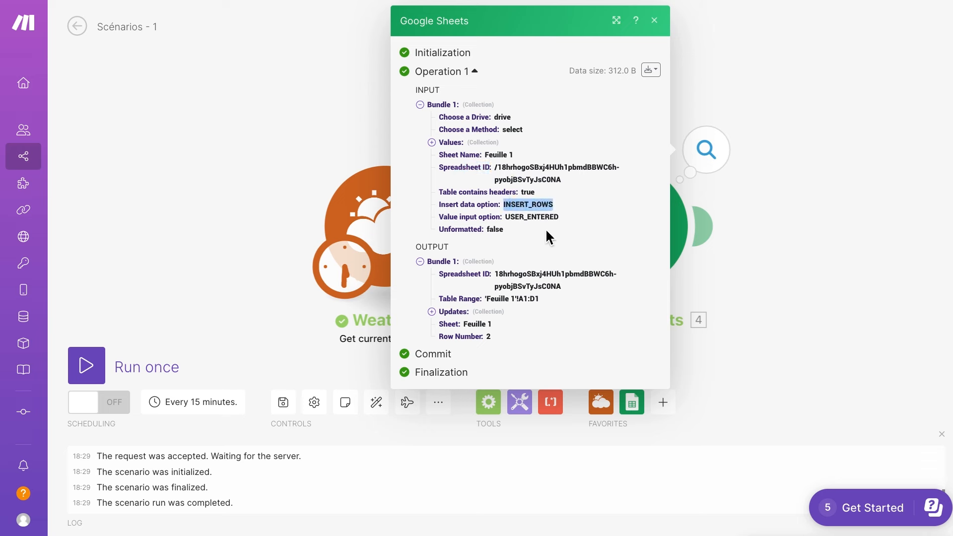
left_click_drag(505, 217, 555, 218)
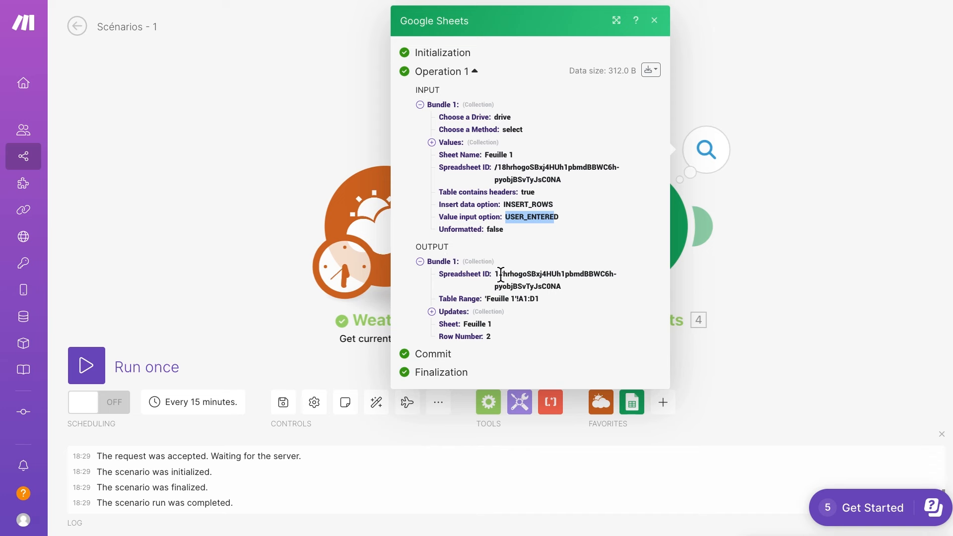
- Examine the Google Sheets operation's output bundle, including its table range, expanded Updates collection and row number
left_click_drag(499, 272, 576, 287)
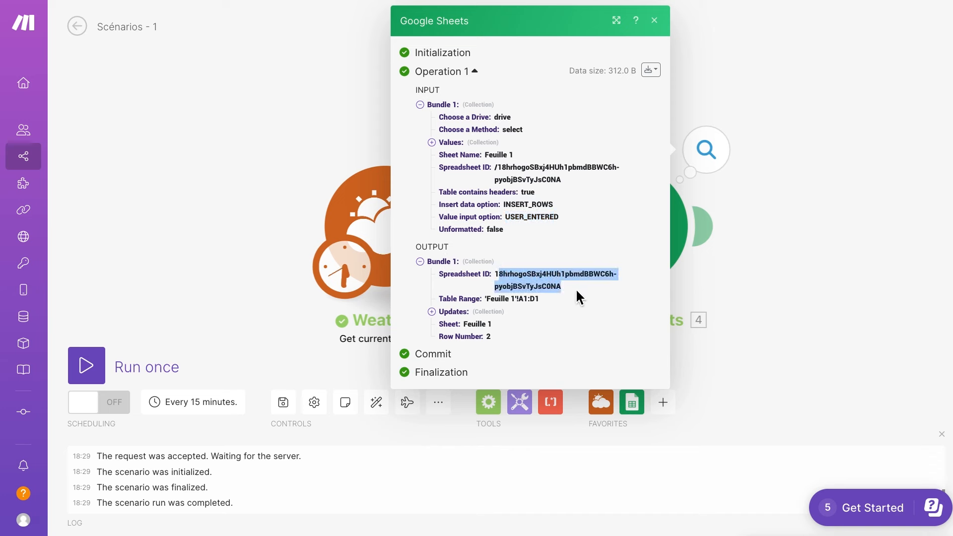
left_click(543, 169)
left_click_drag(518, 301, 546, 309)
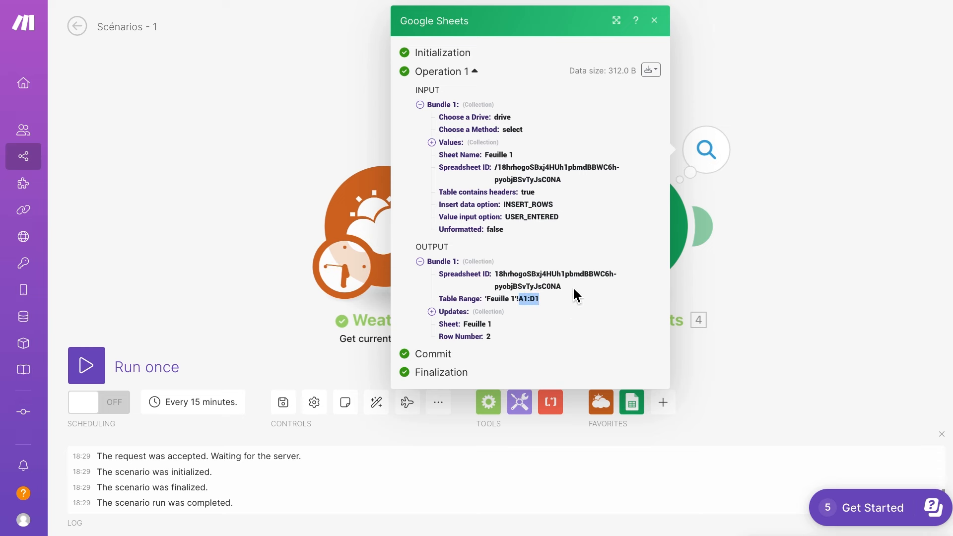
left_click(432, 311)
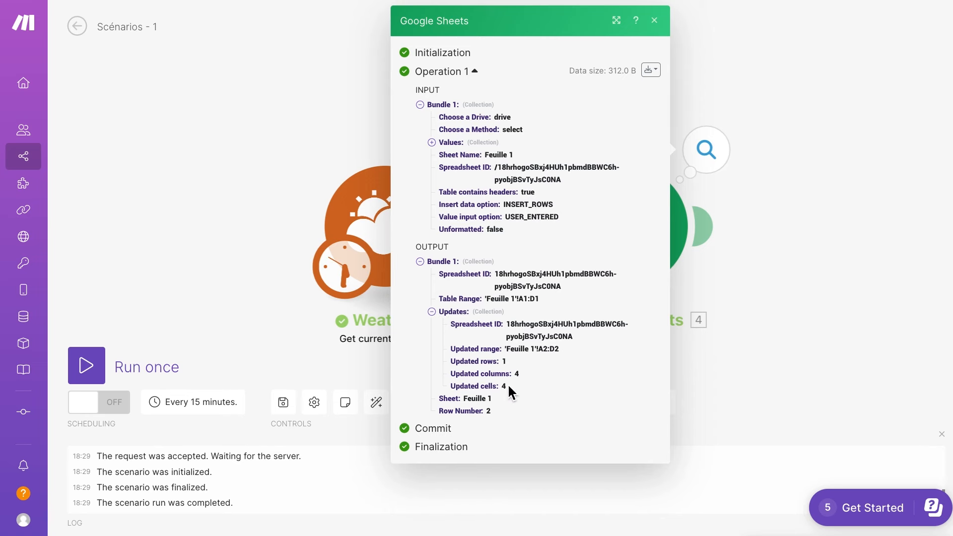
left_click_drag(480, 374, 517, 370)
double_click(505, 362)
double_click(505, 388)
left_click_drag(438, 411, 505, 414)
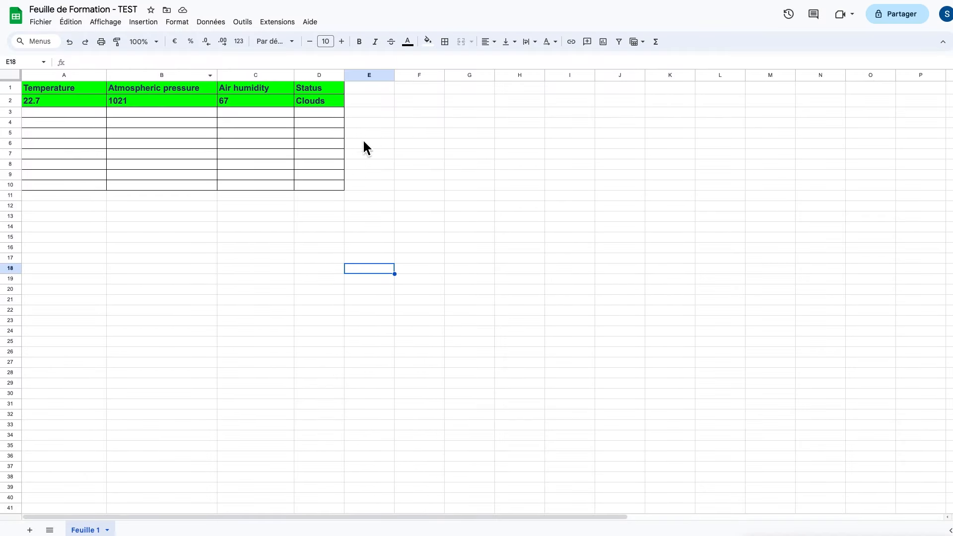
- Set the fill colour of the inserted data row, cells A2:D2, to white
left_click_drag(318, 101, 84, 100)
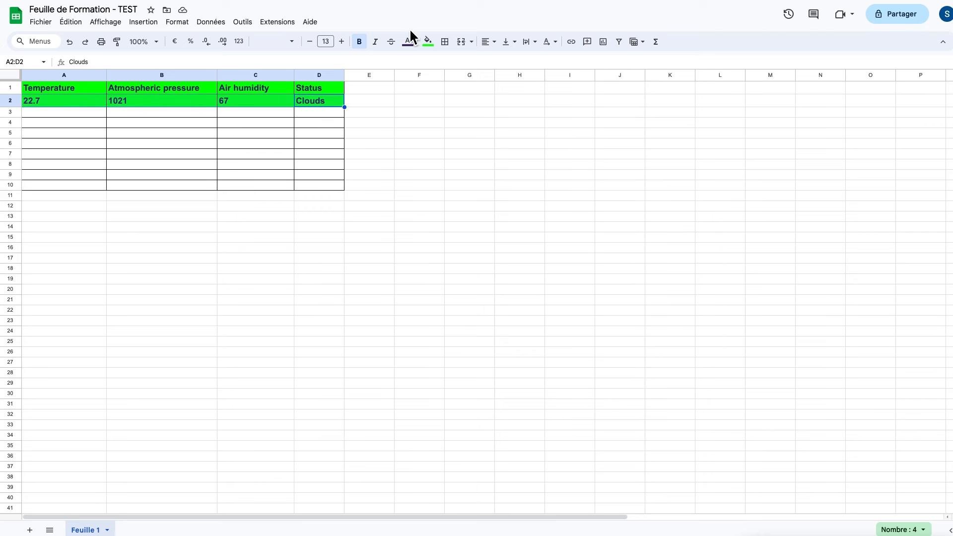
left_click(428, 41)
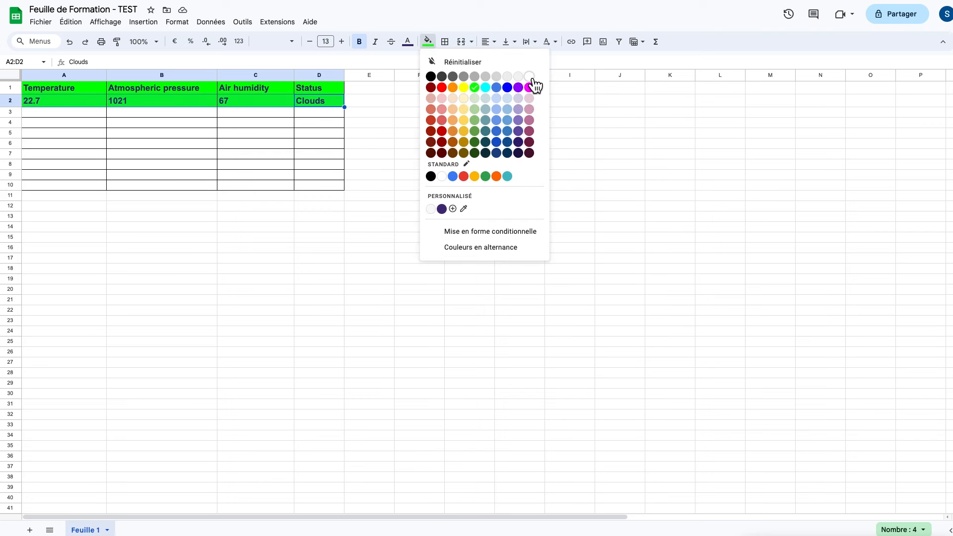
left_click(528, 73)
left_click(383, 130)
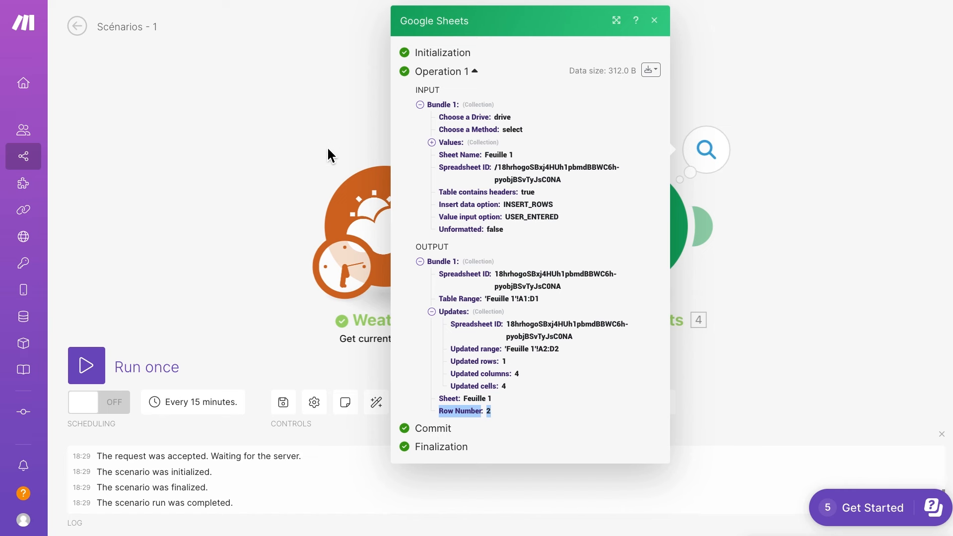
- Set the city in the Weather module to London, save the settings and run the scenario once
left_click(328, 149)
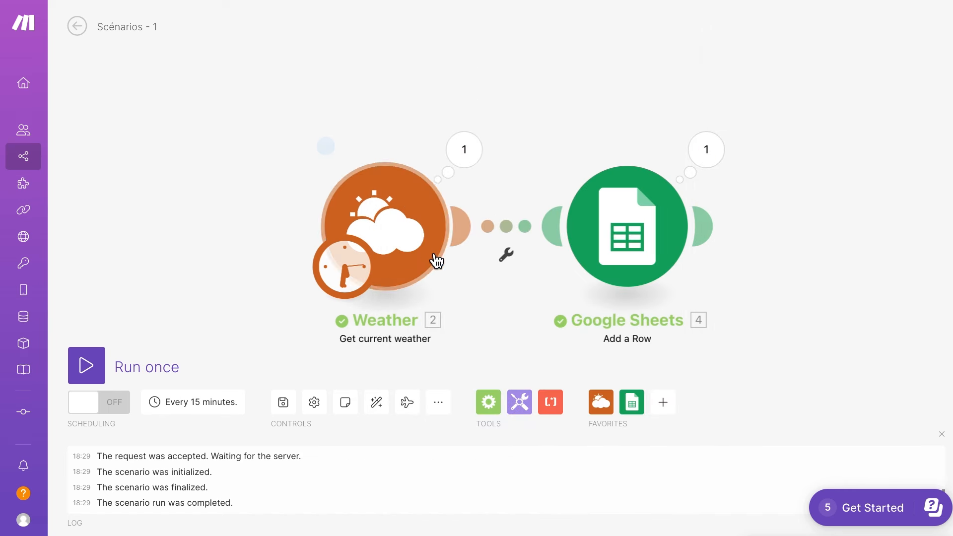
left_click(415, 234)
double_click(546, 253)
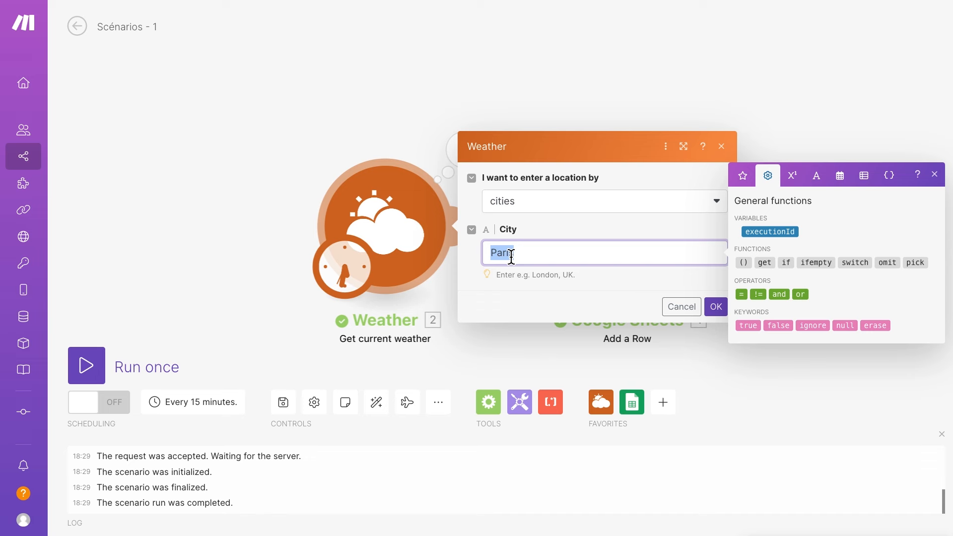
type("London")
left_click(599, 316)
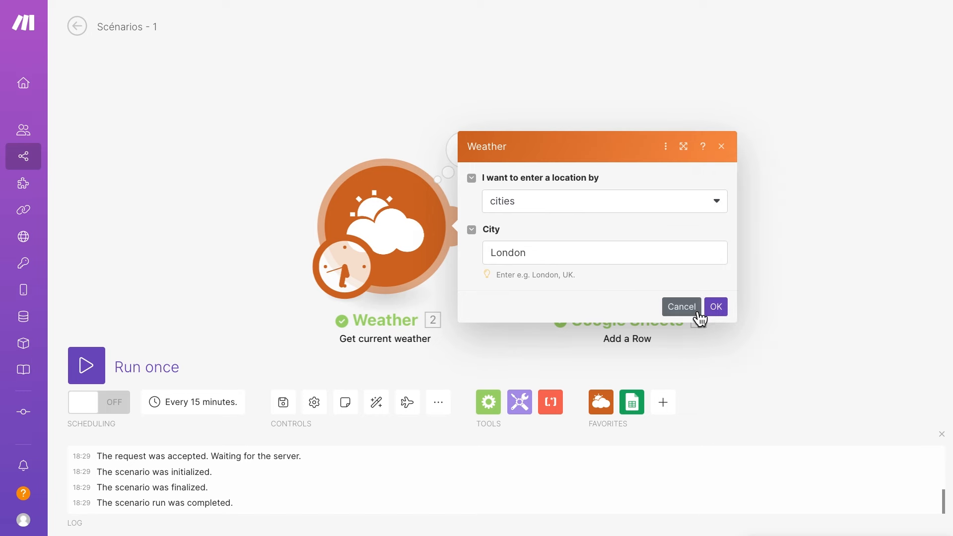
left_click(715, 307)
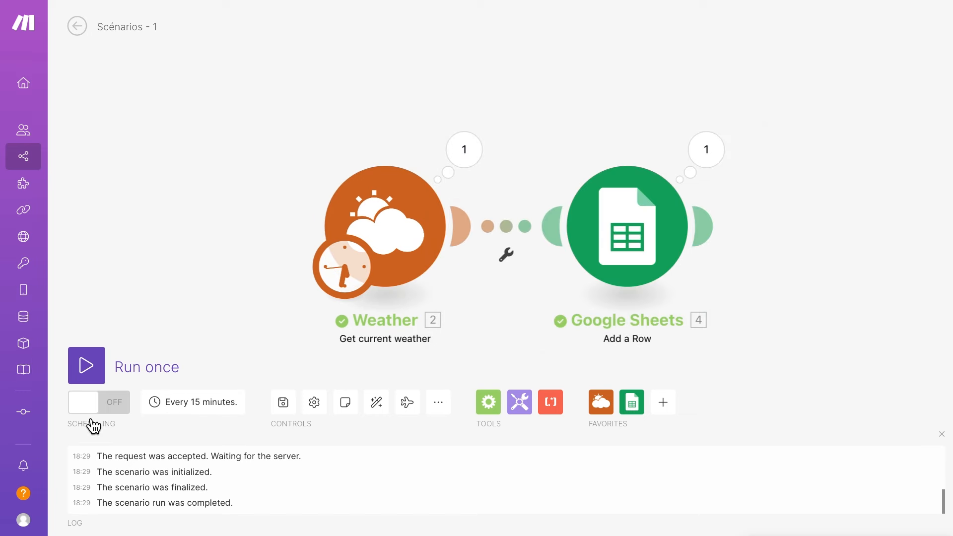
left_click(88, 366)
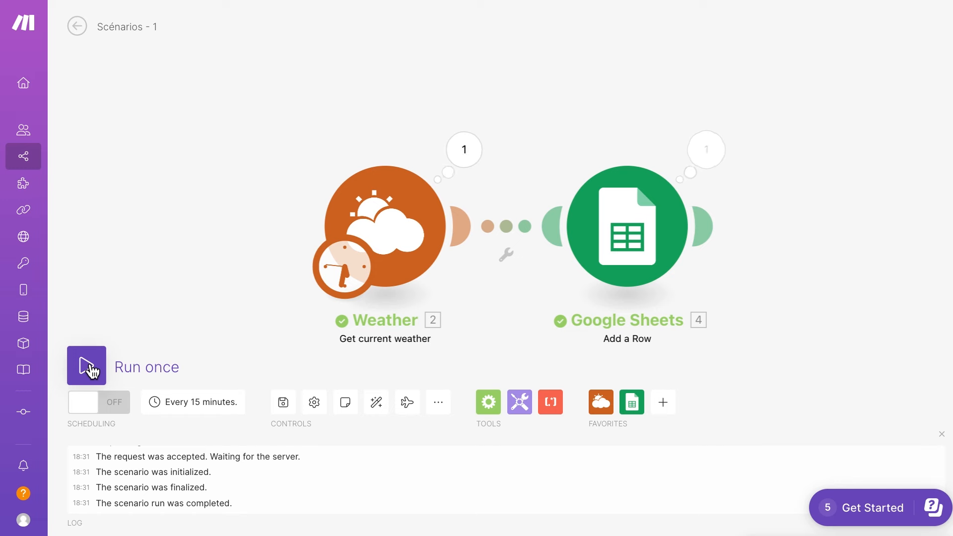
- Check the row number in the Google Sheets operation's output and inspect the temperature cells of the inserted rows in the spreadsheet
left_click(725, 150)
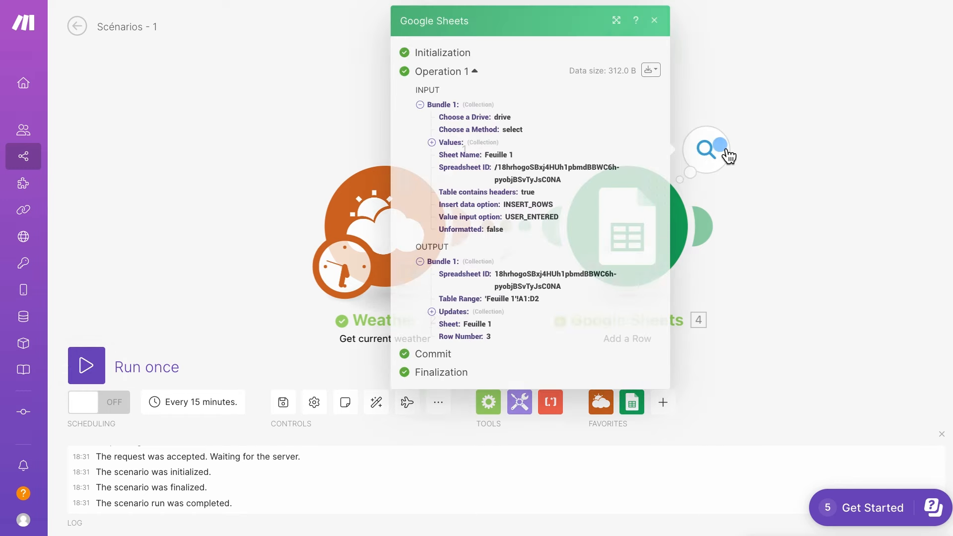
left_click_drag(472, 341, 490, 341)
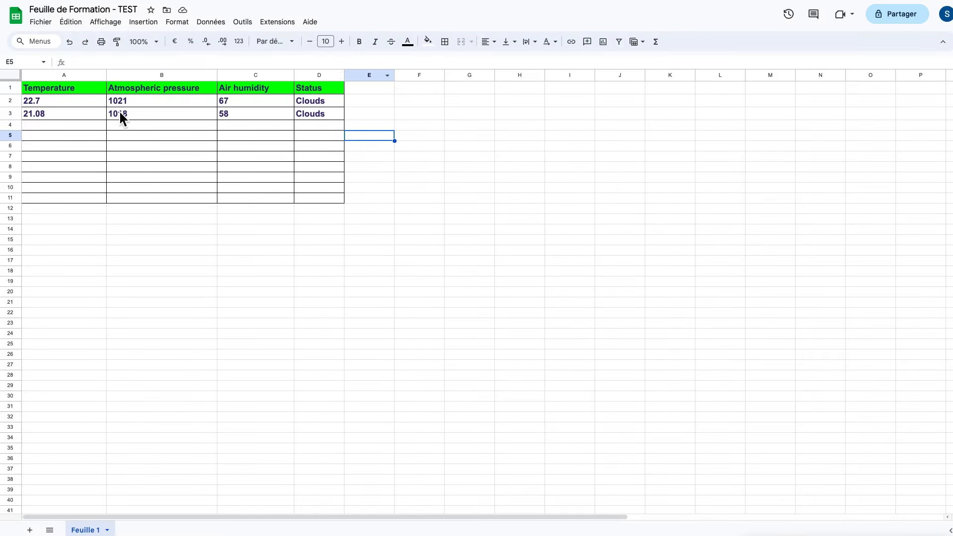
left_click(64, 118)
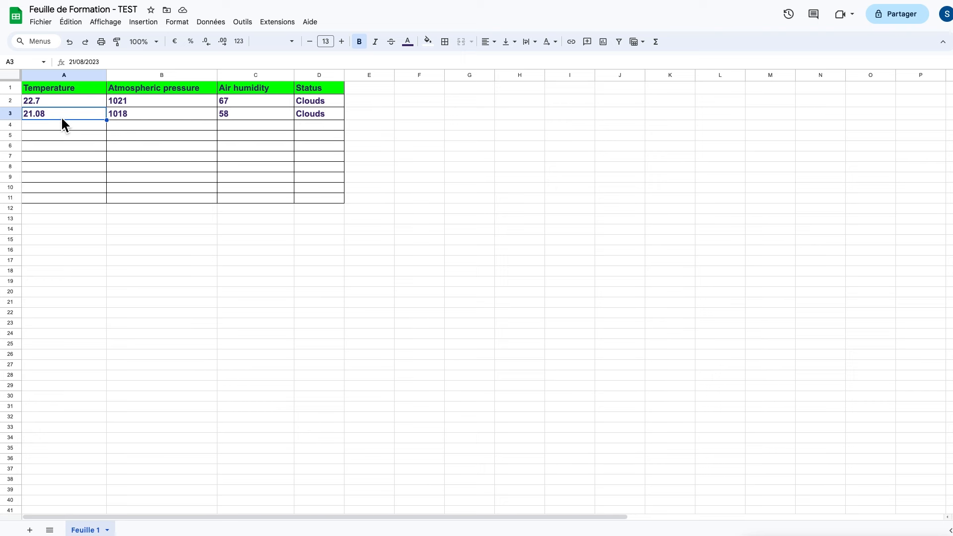
left_click(75, 105)
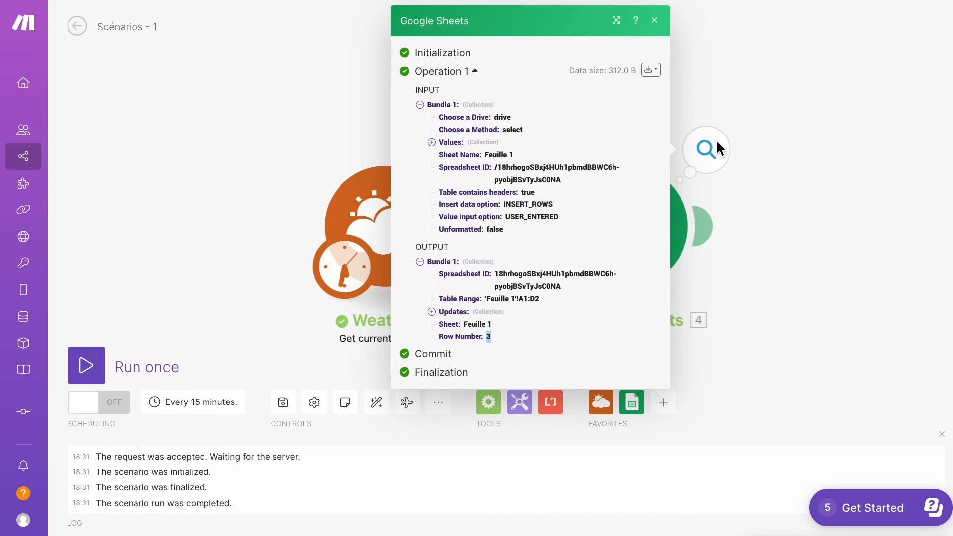
- Inspect the Weather operation's input and output bundles and the Google Sheets operation's result for the London run
left_click(775, 131)
left_click(481, 164)
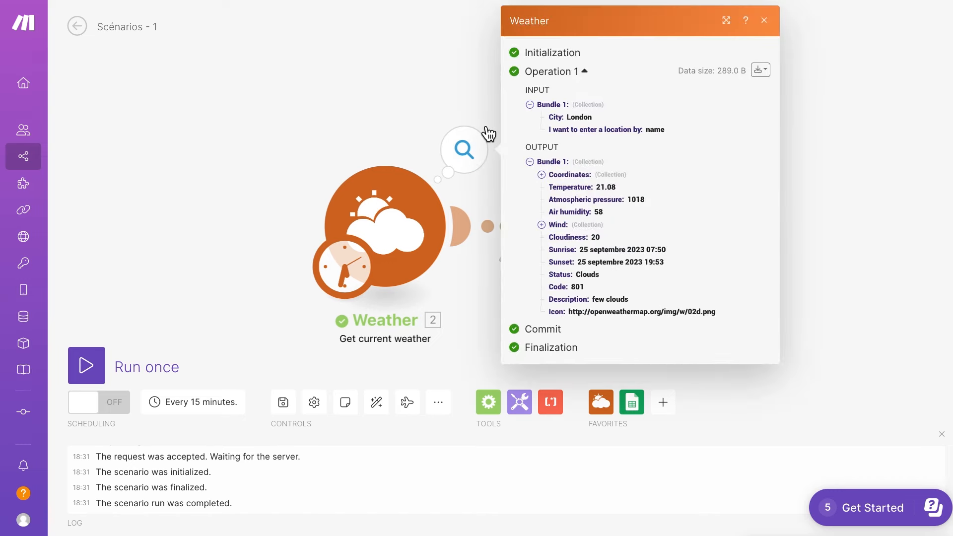
left_click(470, 68)
left_click(715, 150)
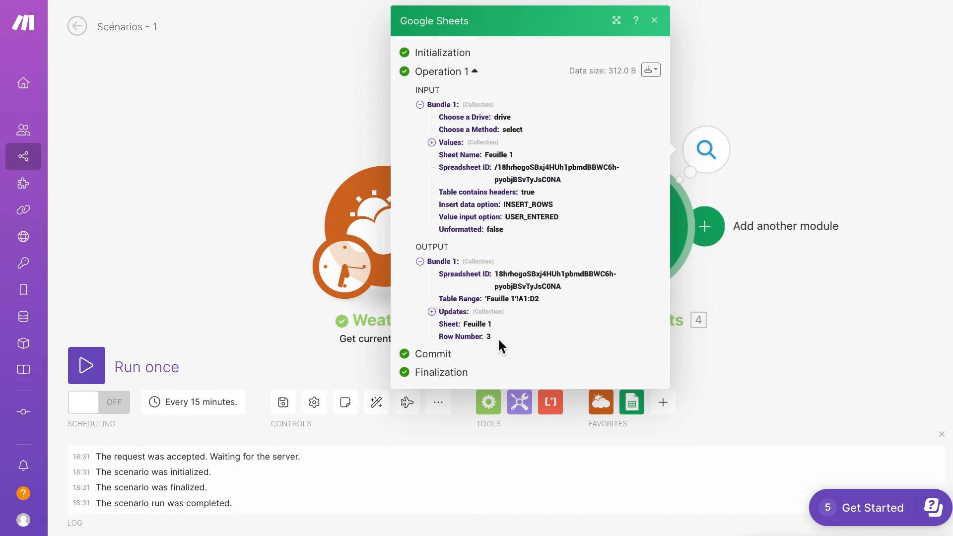
left_click(797, 272)
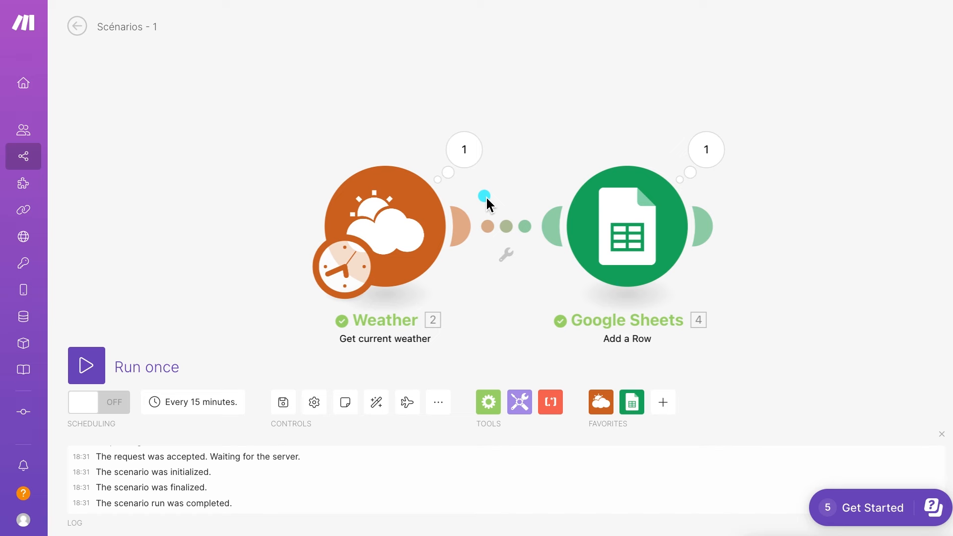
mouse_move(487, 202)
left_mouse_down()
mouse_move(523, 179)
mouse_move(631, 175)
left_mouse_up()
left_click_drag(475, 197, 631, 176)
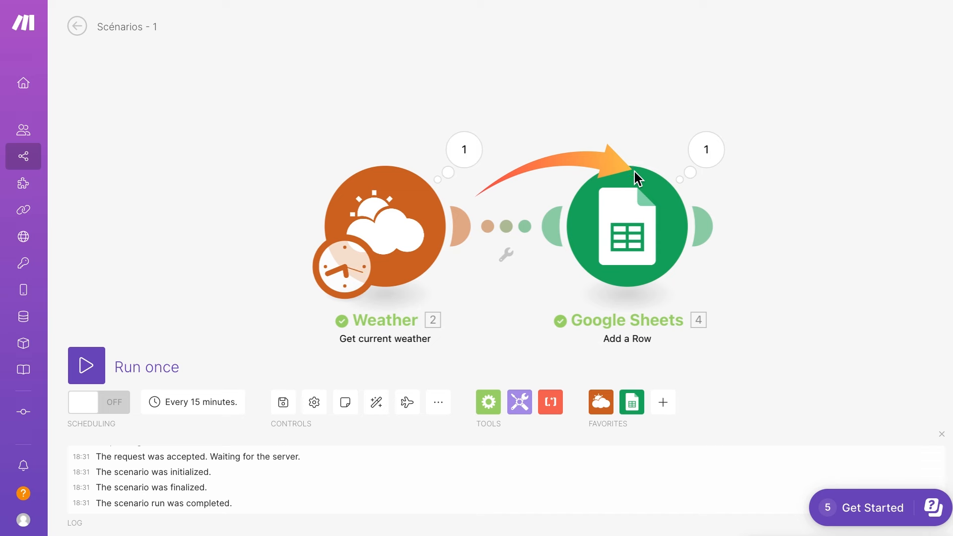
mouse_move(474, 204)
left_mouse_down()
mouse_move(543, 319)
mouse_move(713, 422)
mouse_move(694, 421)
mouse_move(684, 434)
left_mouse_up()
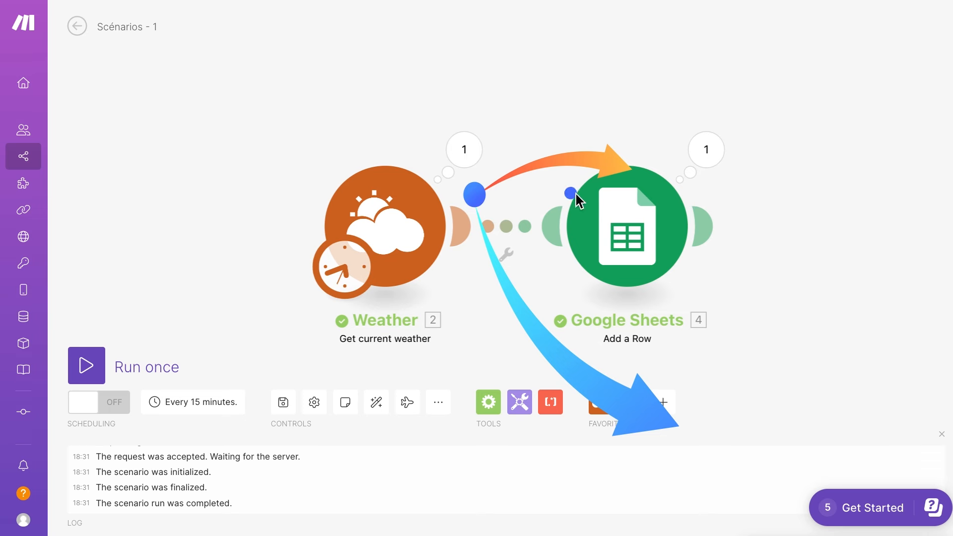
left_click_drag(607, 159, 617, 171)
left_click_drag(617, 406, 649, 417)
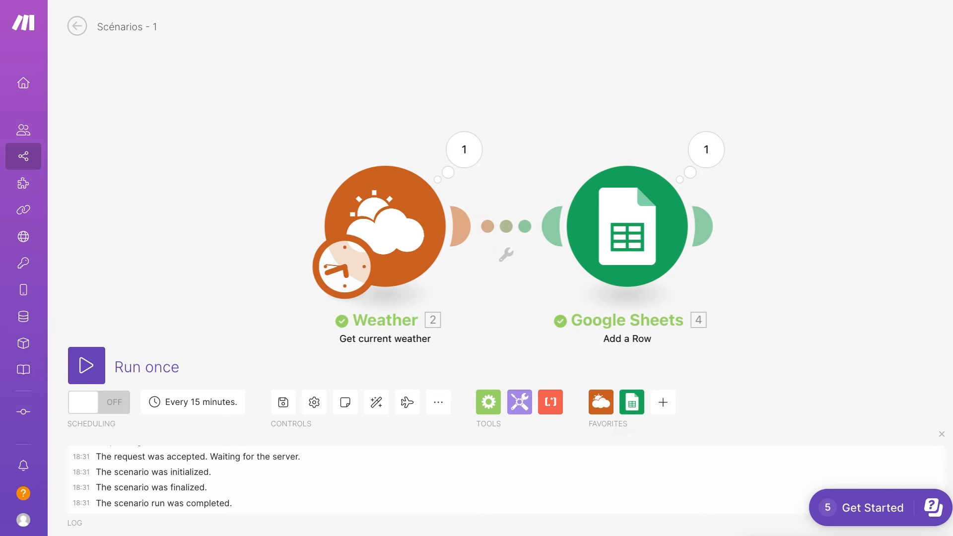
- Hide the scenario's execution log
left_click(941, 434)
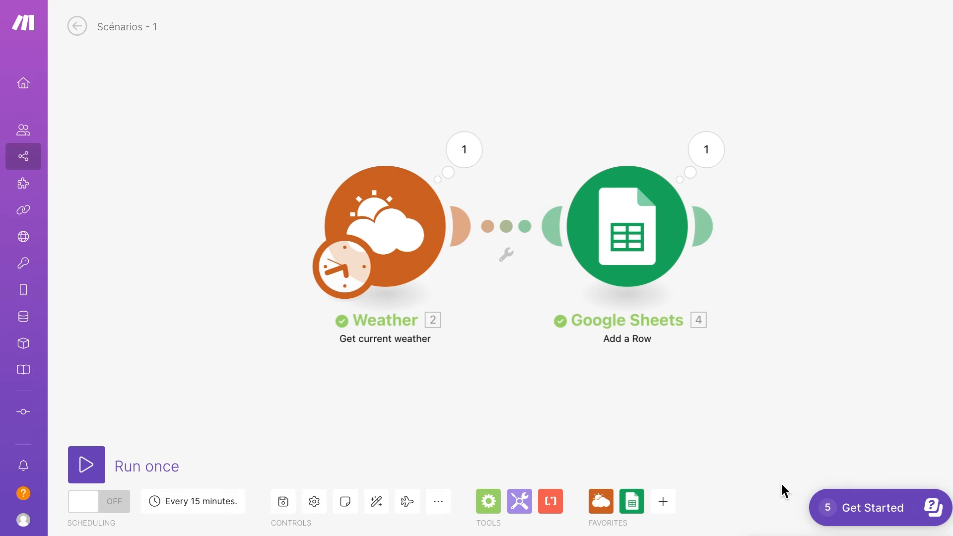
- Add a Router from the flow control tools, attach it after the Google Sheets module, and delete it
left_click(489, 501)
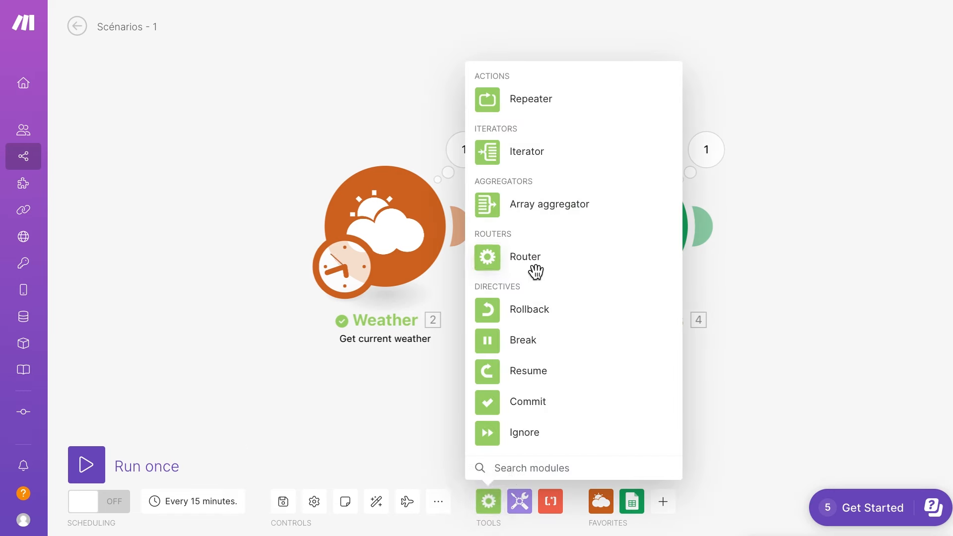
left_click(500, 268)
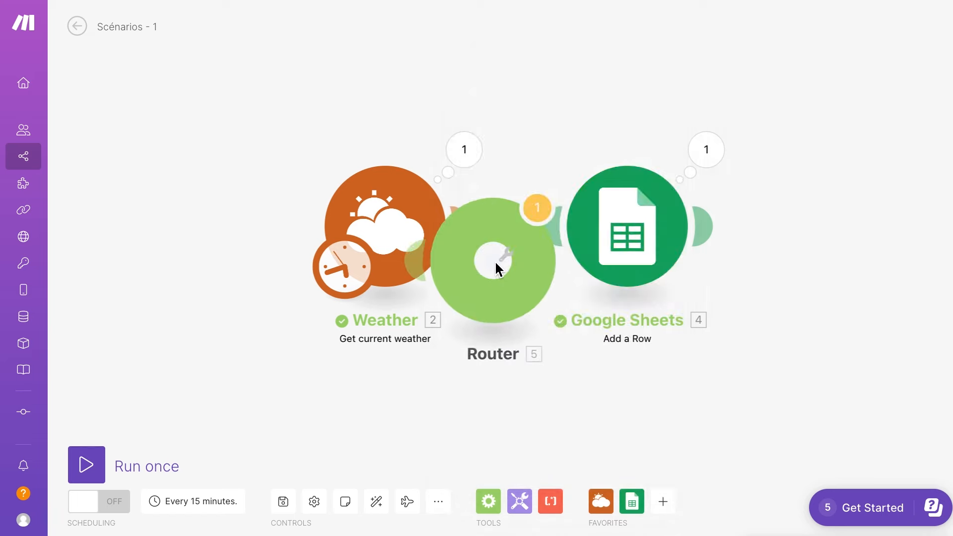
left_click_drag(541, 427, 855, 249)
right_click(851, 237)
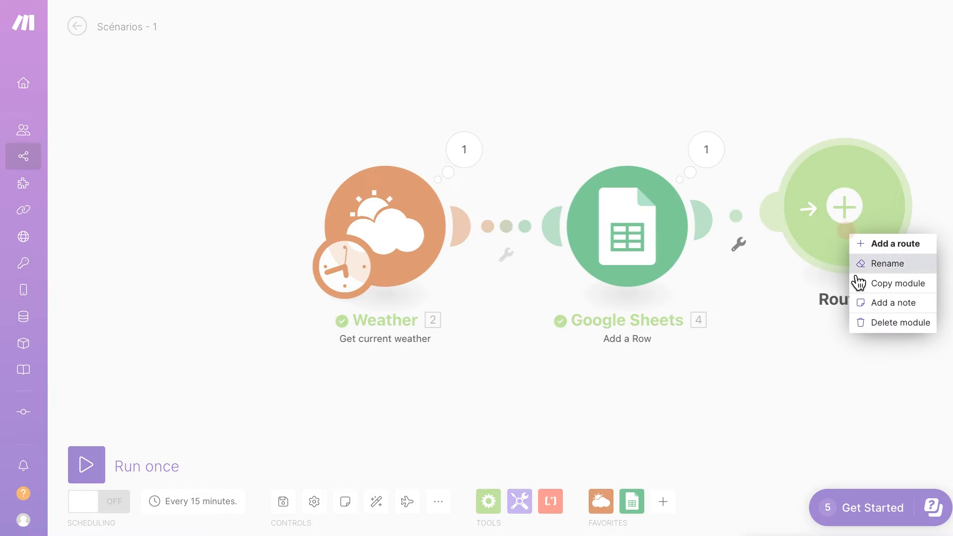
left_click(920, 327)
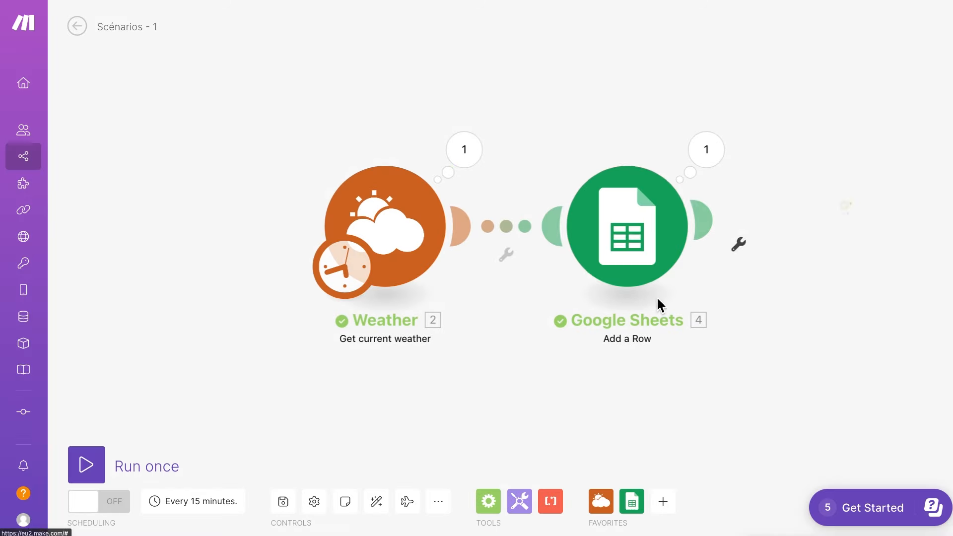
- Insert a Router on the connection between the Weather and Google Sheets modules and auto-align the scenario
left_click(506, 256)
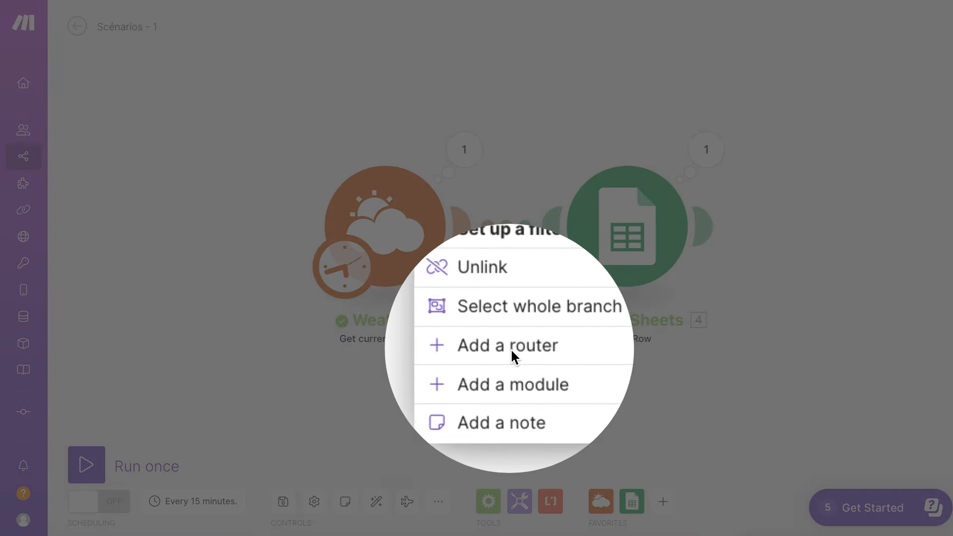
left_click(512, 347)
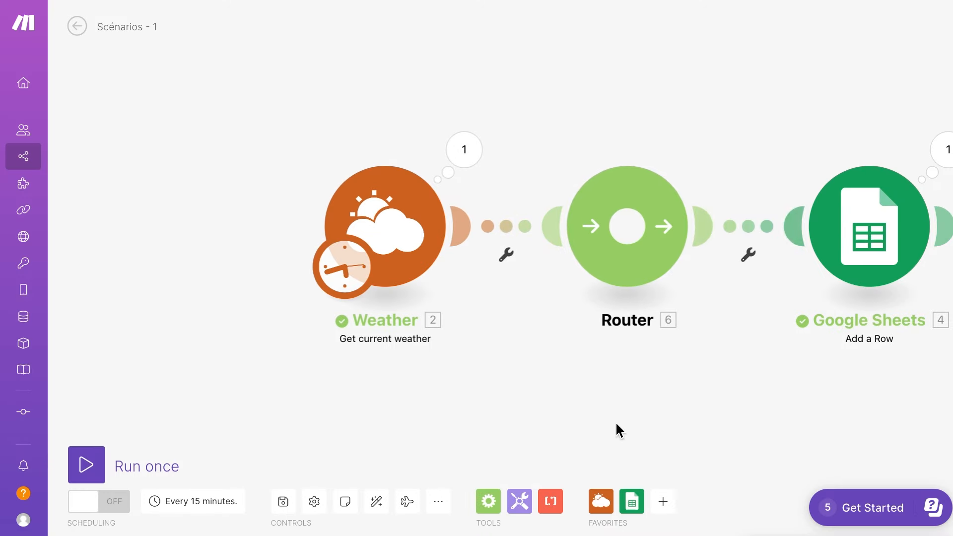
left_click(377, 503)
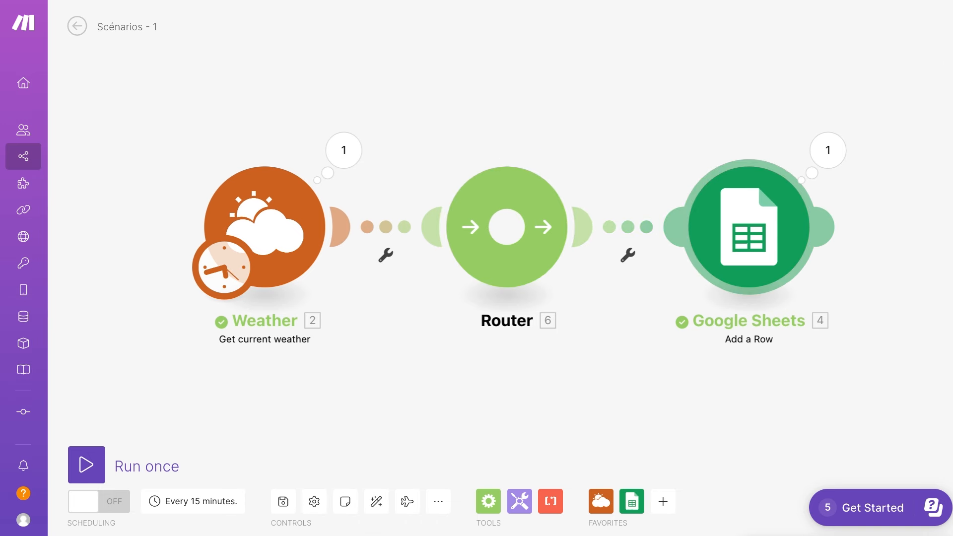
left_click_drag(522, 143, 739, 143)
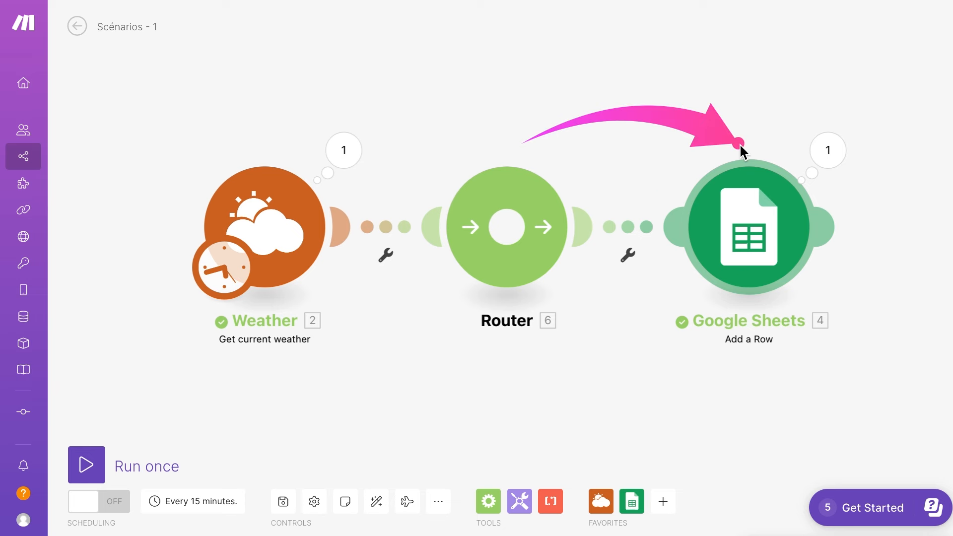
left_click_drag(519, 278, 688, 403)
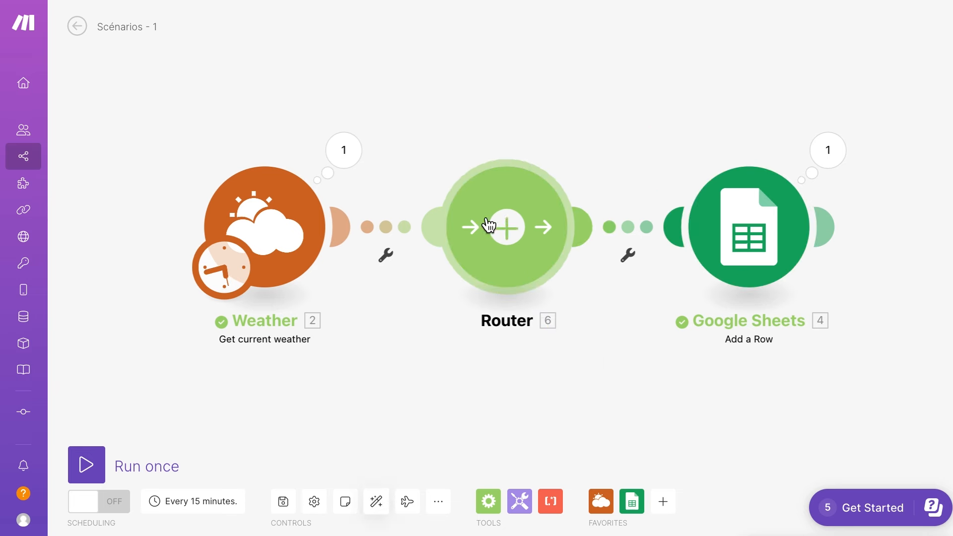
- Try adding extra routes to the Router and delete their empty modules
left_click(514, 232)
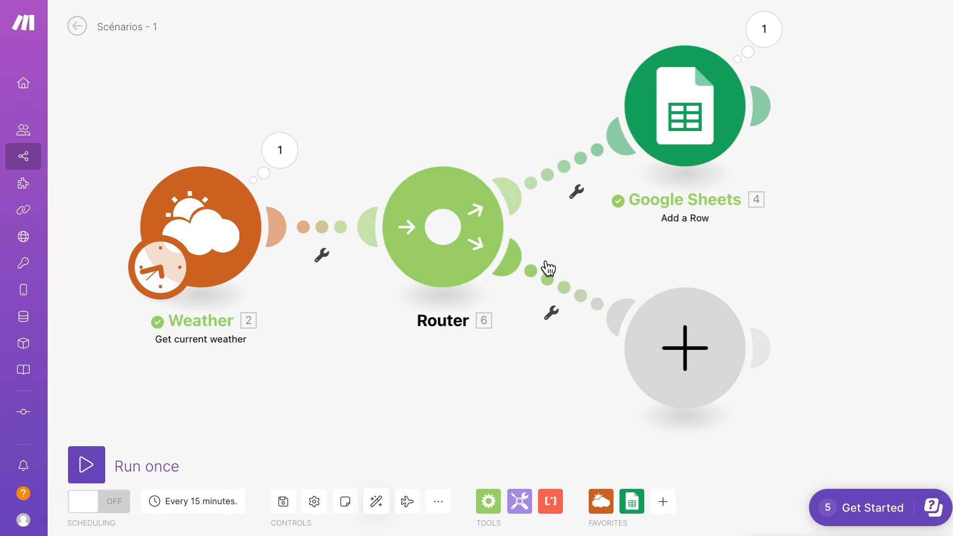
left_click(469, 239)
right_click(710, 358)
left_click(769, 391)
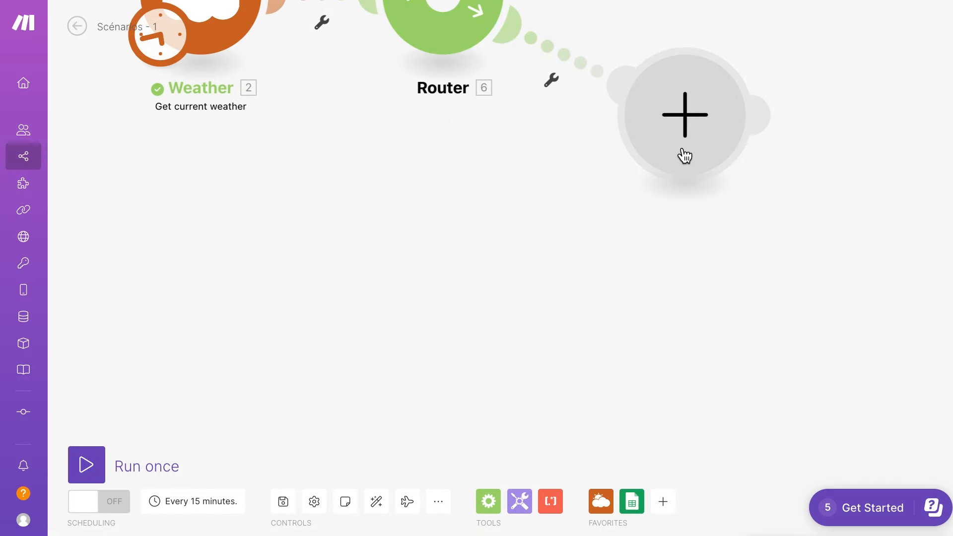
right_click(684, 155)
left_click(717, 176)
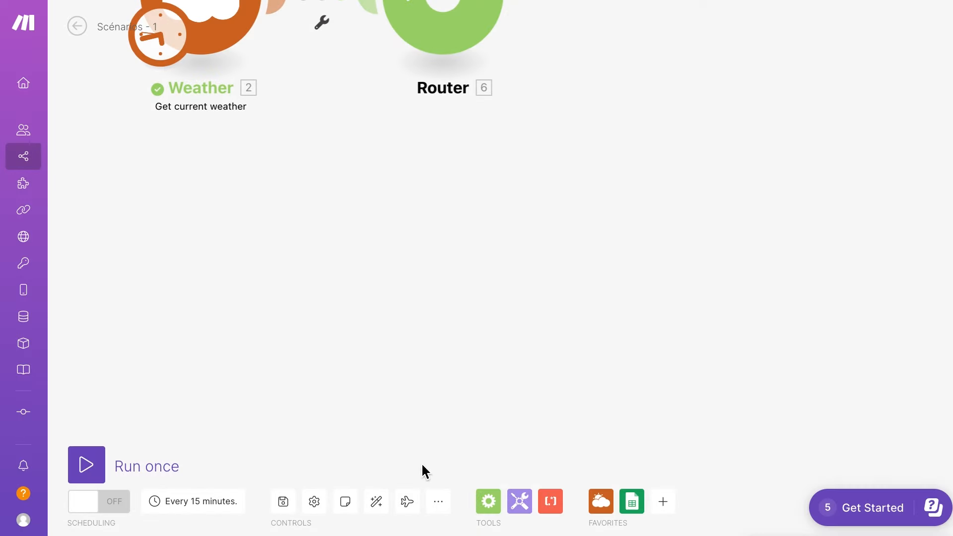
- Auto-align the scenario, then add a second route to the Router and choose Slack for its empty module
left_click(372, 506)
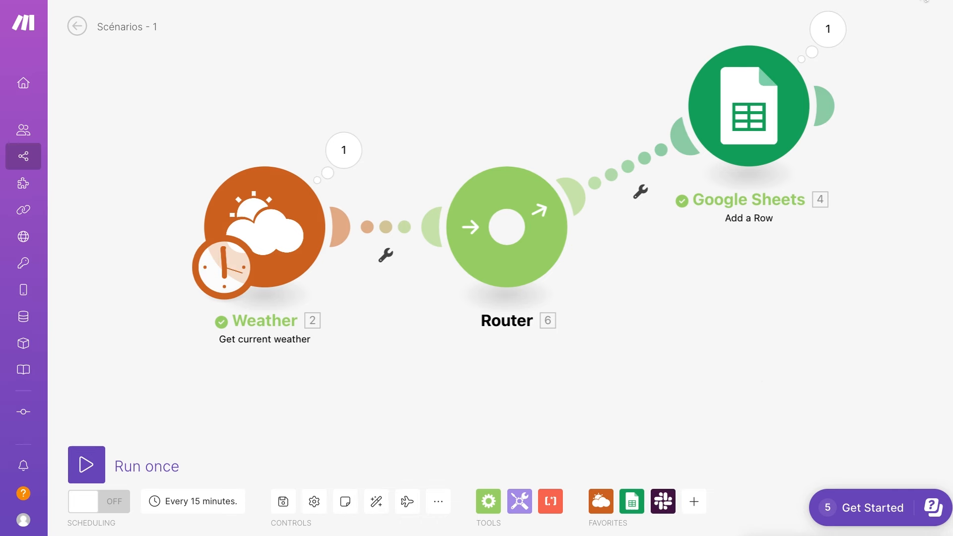
left_click(520, 236)
left_click(704, 348)
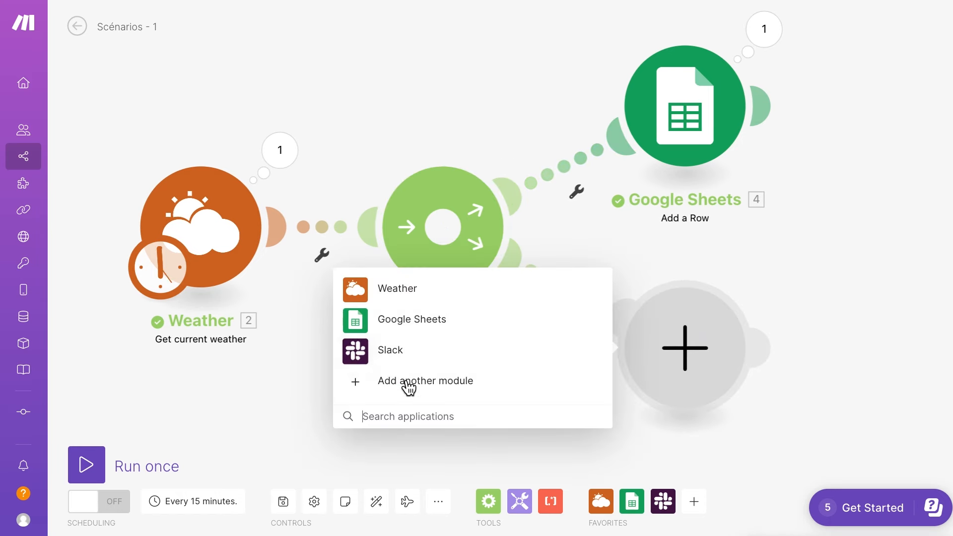
type("slack")
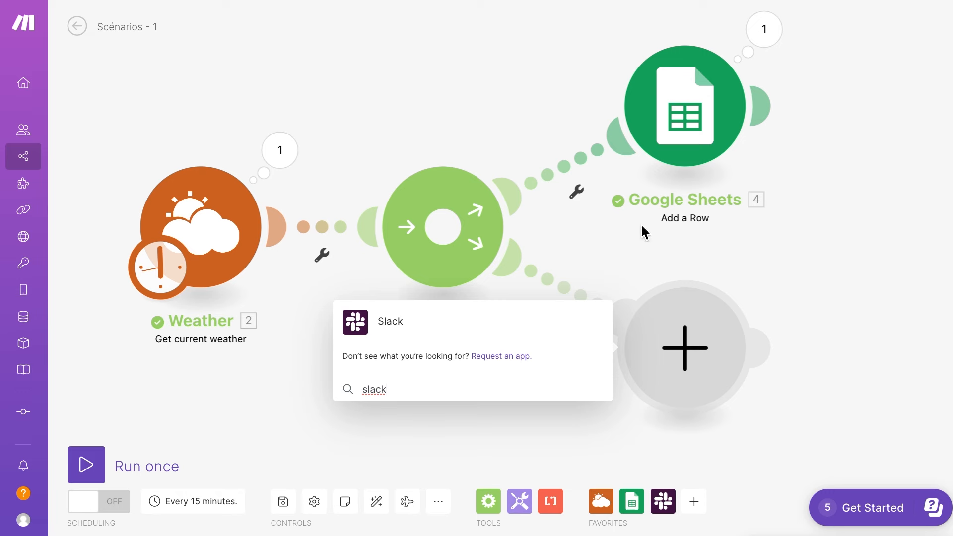
left_click(410, 328)
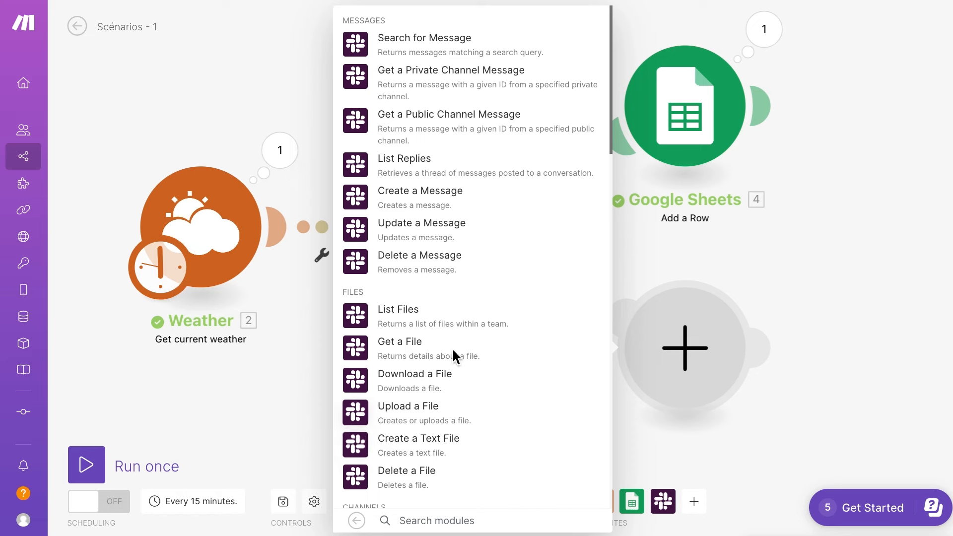
- Look through the available Slack modules for messages, files and channels
scroll(472, 278, "down", 20)
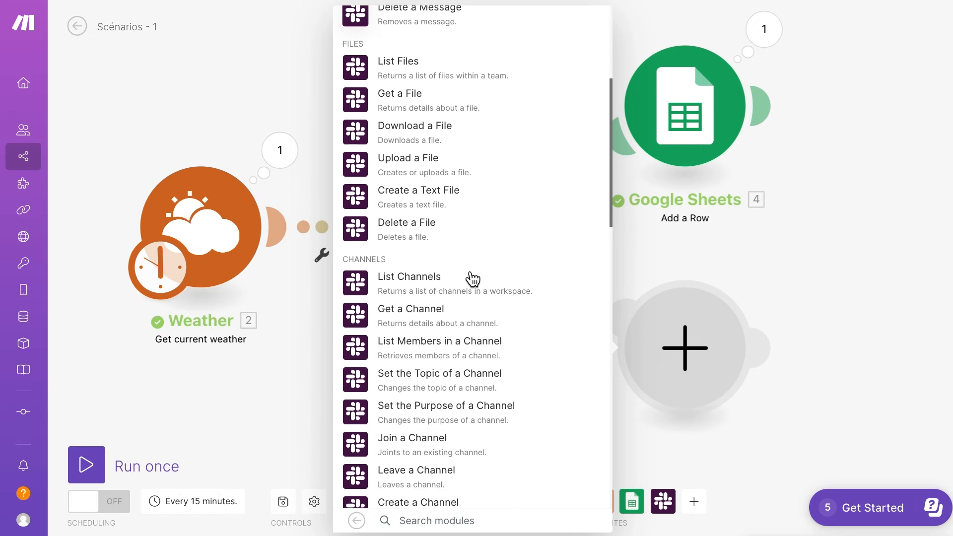
scroll(471, 277, "down", 4)
scroll(473, 276, "up", 20)
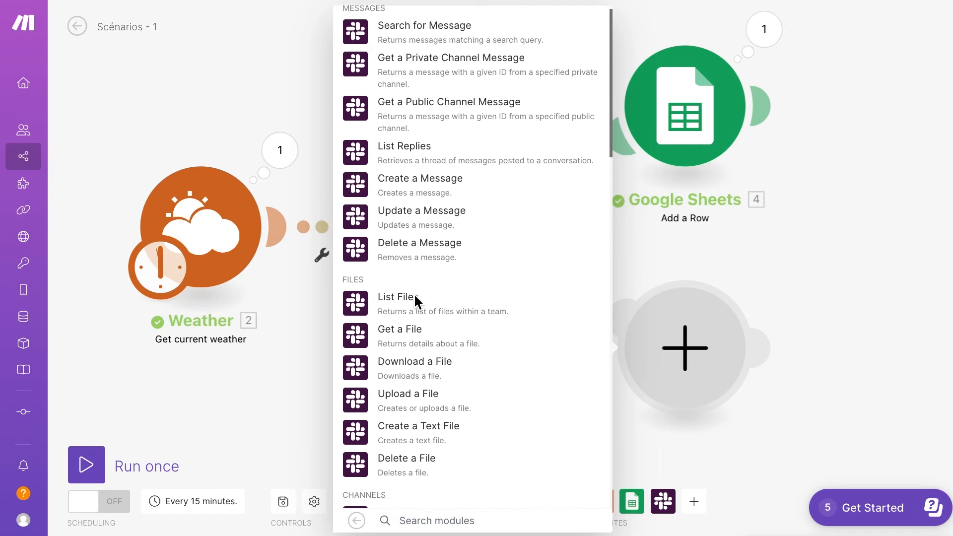
scroll(416, 292, "down", 2)
scroll(417, 293, "down", 3)
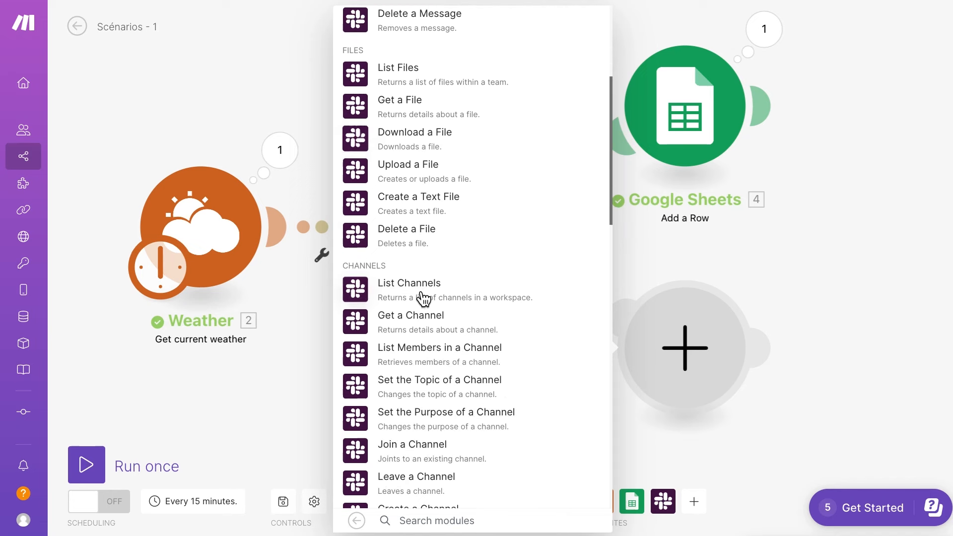
scroll(432, 238, "down", 2)
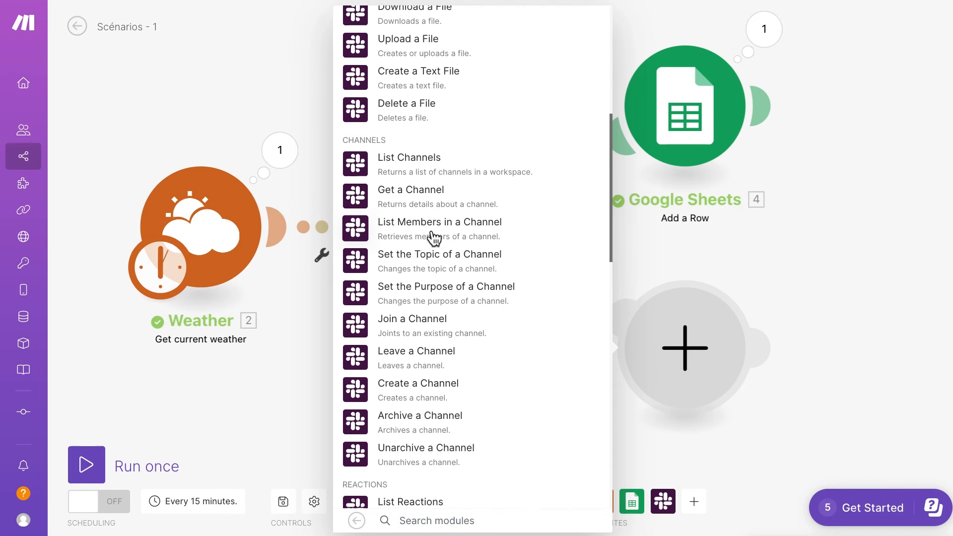
scroll(433, 238, "down", 2)
- Switch to the Slack app, examine the channel list and the formation-make channel, and return to Make
key("super+Tab")
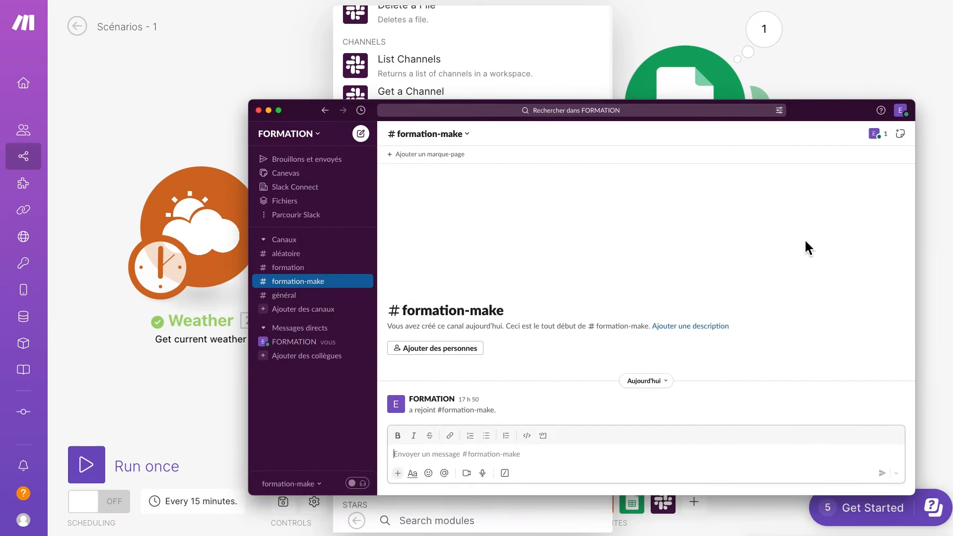
key("ctrl+a")
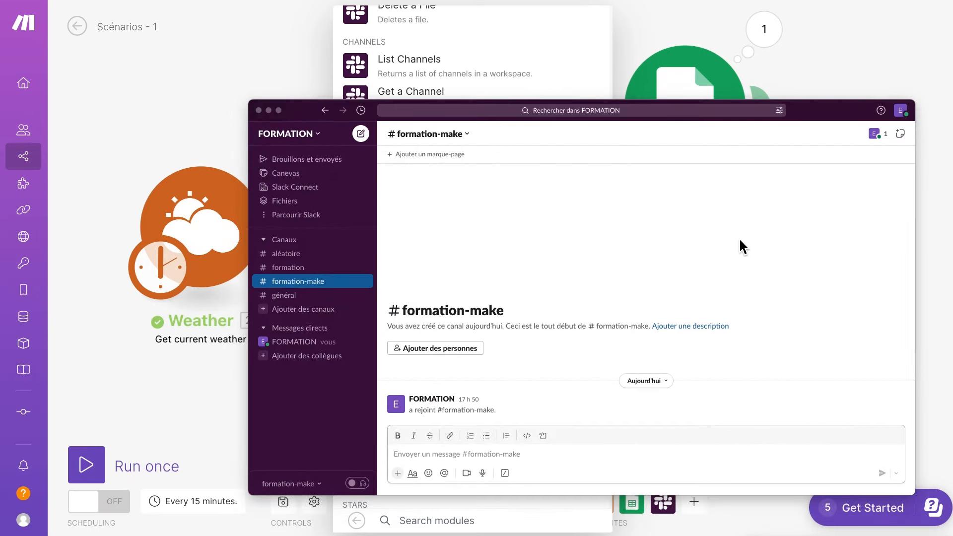
mouse_move(636, 235)
left_mouse_down()
mouse_move(440, 235)
mouse_move(346, 246)
left_mouse_up()
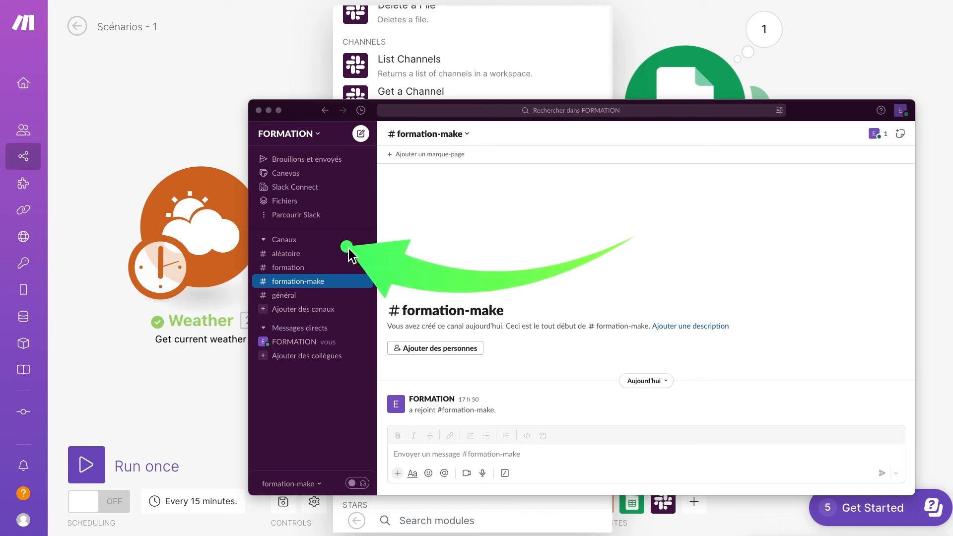
mouse_move(479, 332)
left_mouse_down()
mouse_move(345, 321)
mouse_move(330, 296)
left_mouse_up()
left_click_drag(475, 254, 317, 282)
key("Escape")
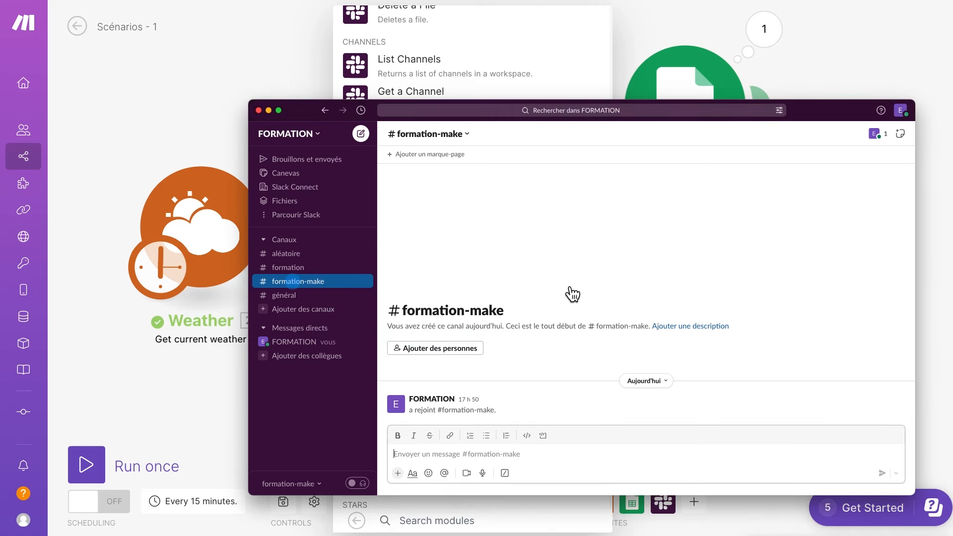
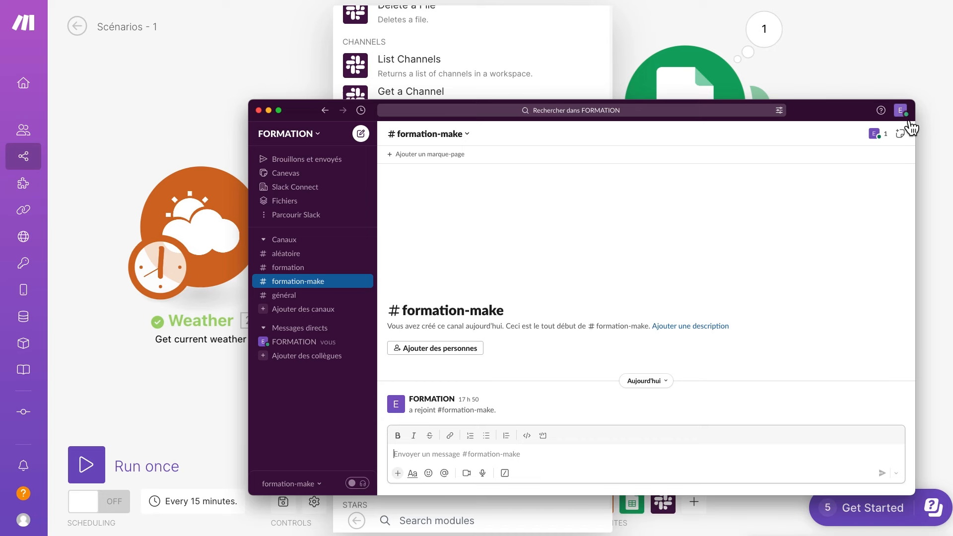
left_click(250, 74)
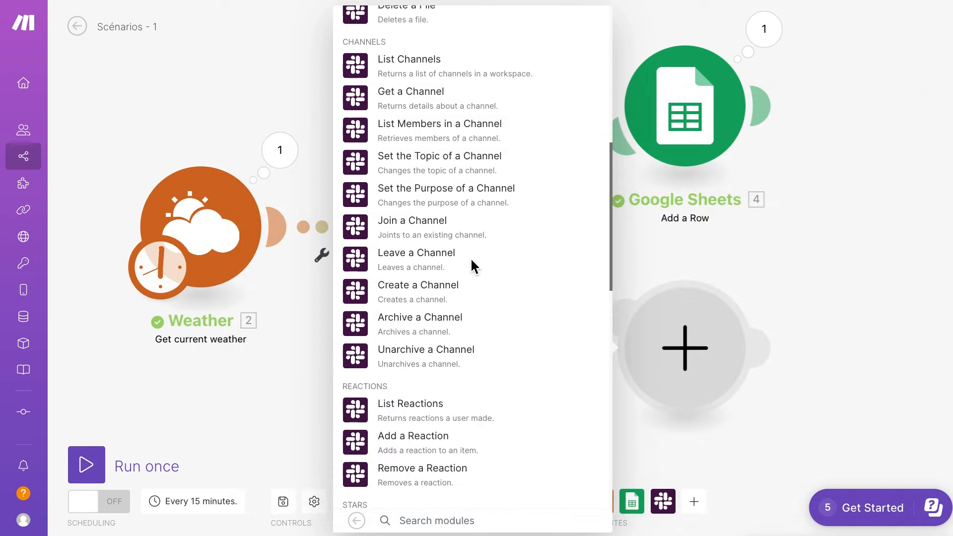
- Add the Slack "Create a Message" module to the Router's second route
scroll(476, 221, "up", 8)
scroll(480, 220, "up", 2)
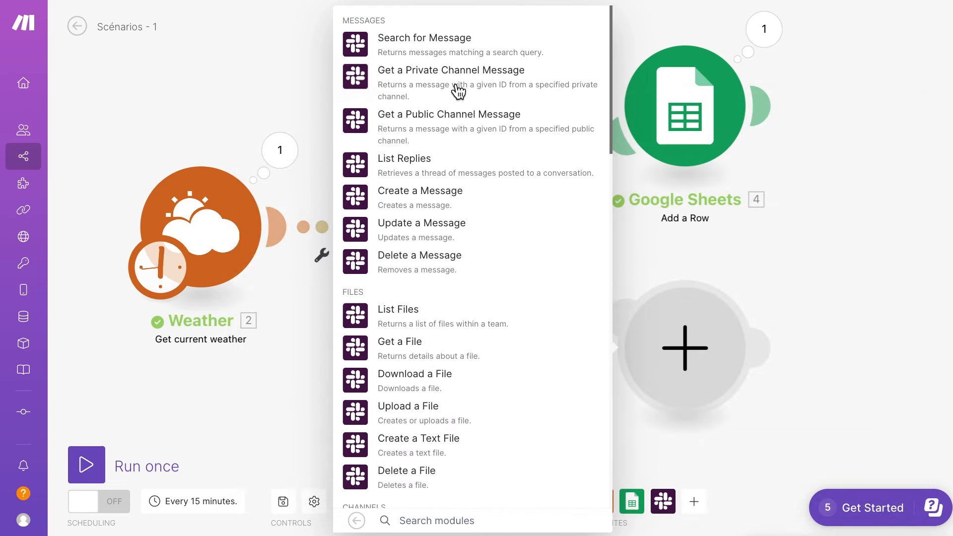
left_click(456, 202)
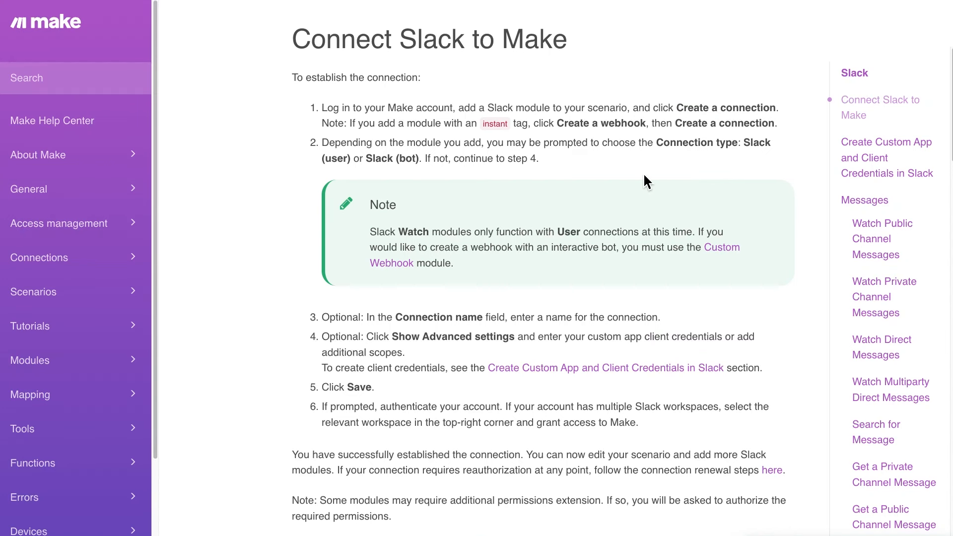
- Examine the online help on connecting Slack to Make, including the custom app credentials and redirect URLs
scroll(593, 213, "down", 3)
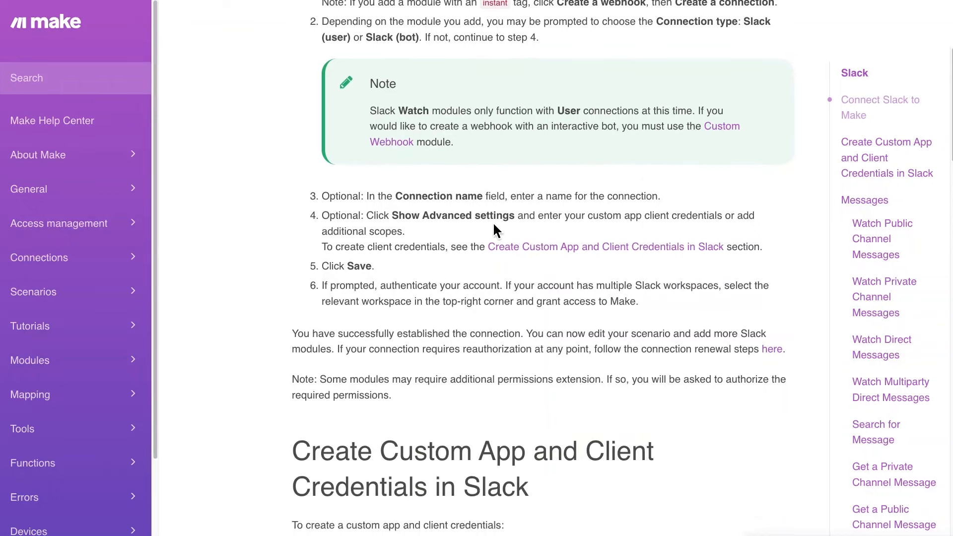
scroll(464, 215, "up", 1)
scroll(495, 249, "down", 6)
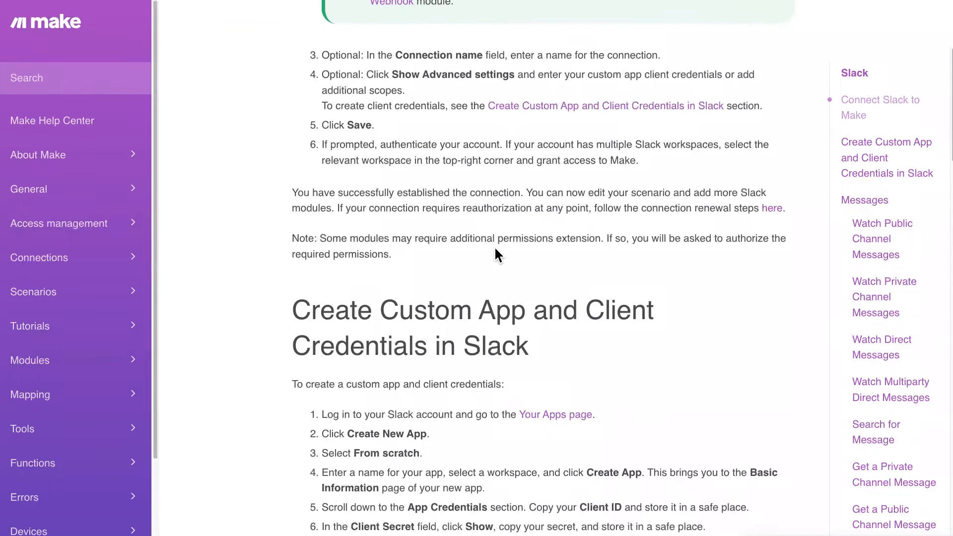
scroll(495, 253, "down", 5)
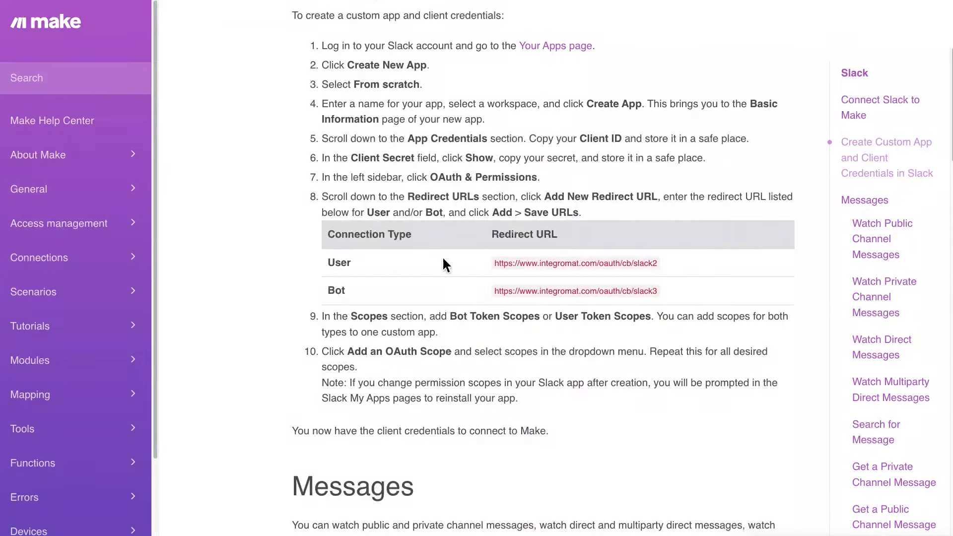
left_click_drag(494, 264, 660, 263)
left_click(707, 267)
scroll(708, 267, "up", 3)
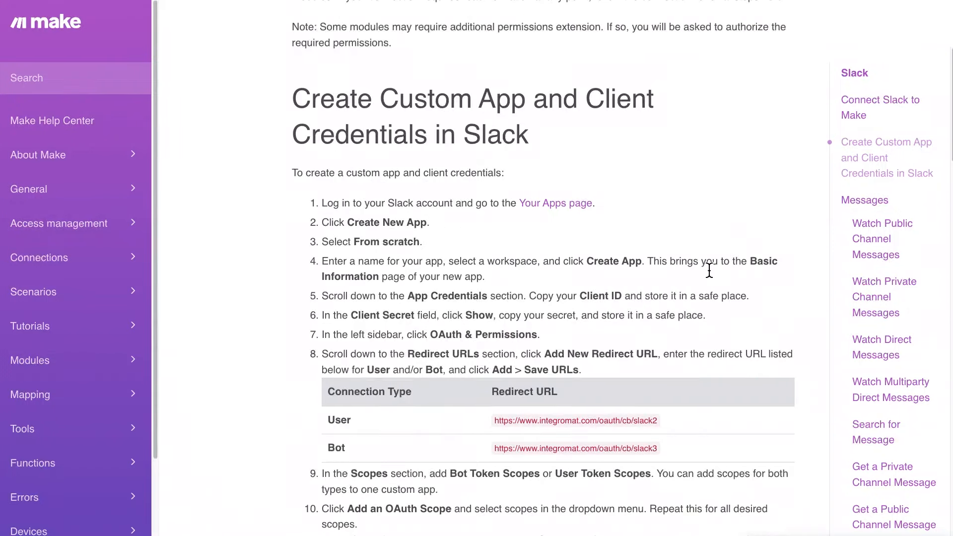
scroll(708, 268, "up", 8)
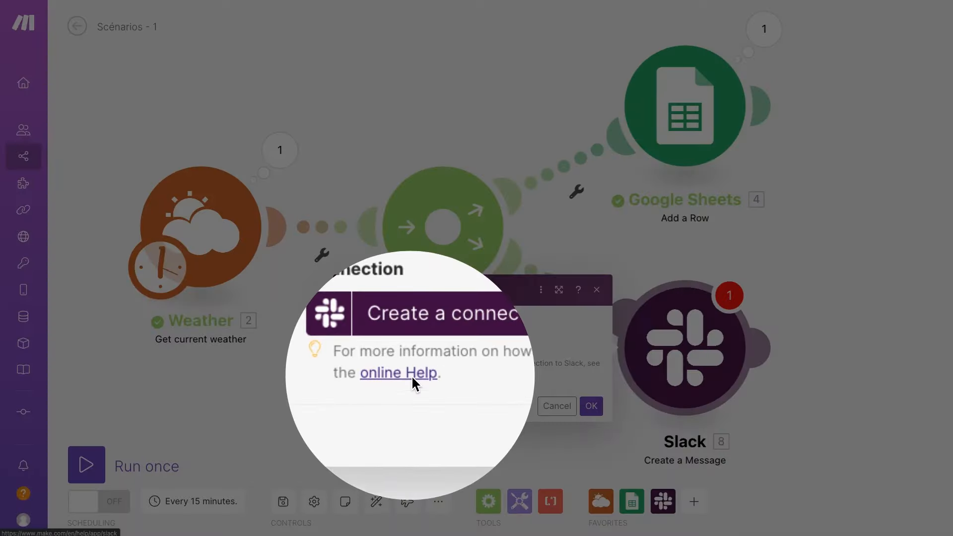
left_click(410, 375)
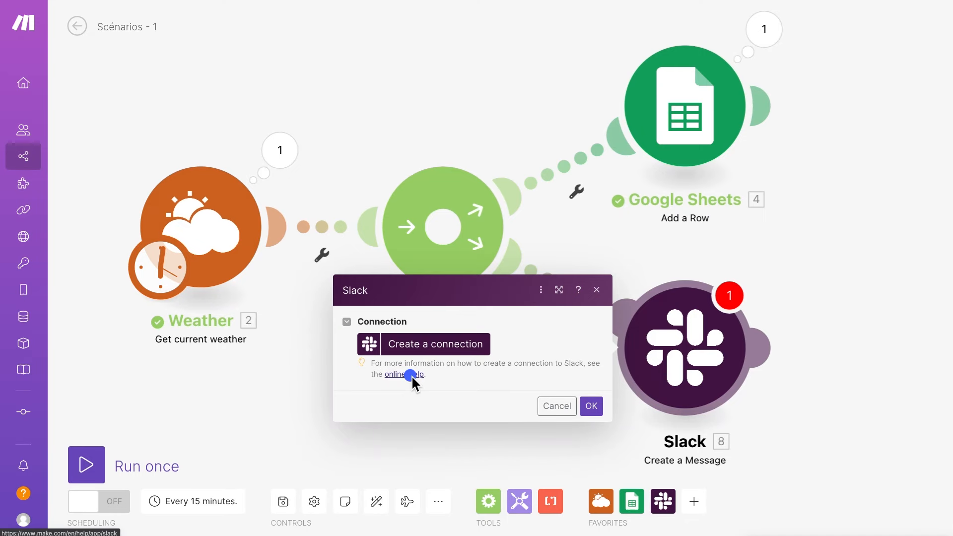
- Create a Slack (user) connection for the Slack module, save it and move the authorization window aside
left_click(436, 347)
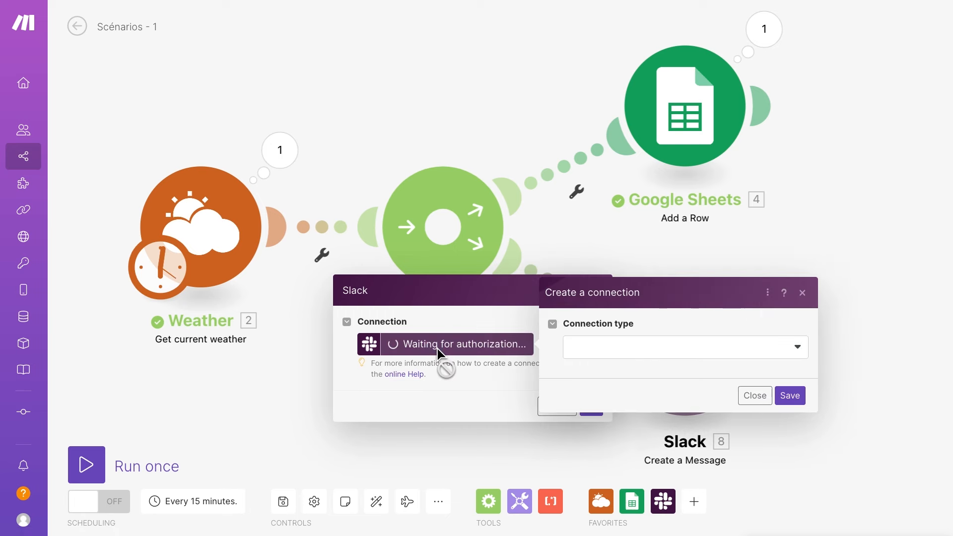
left_click(799, 348)
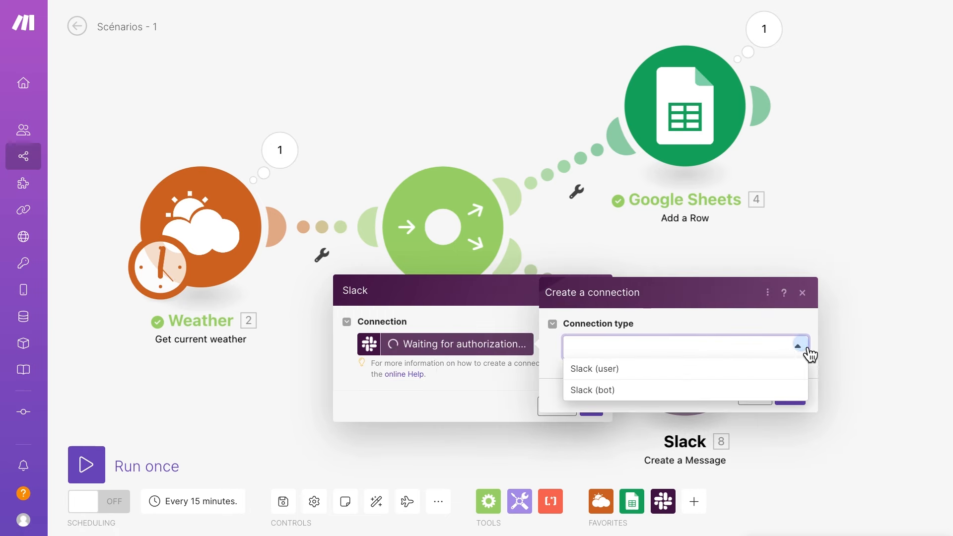
left_click(644, 369)
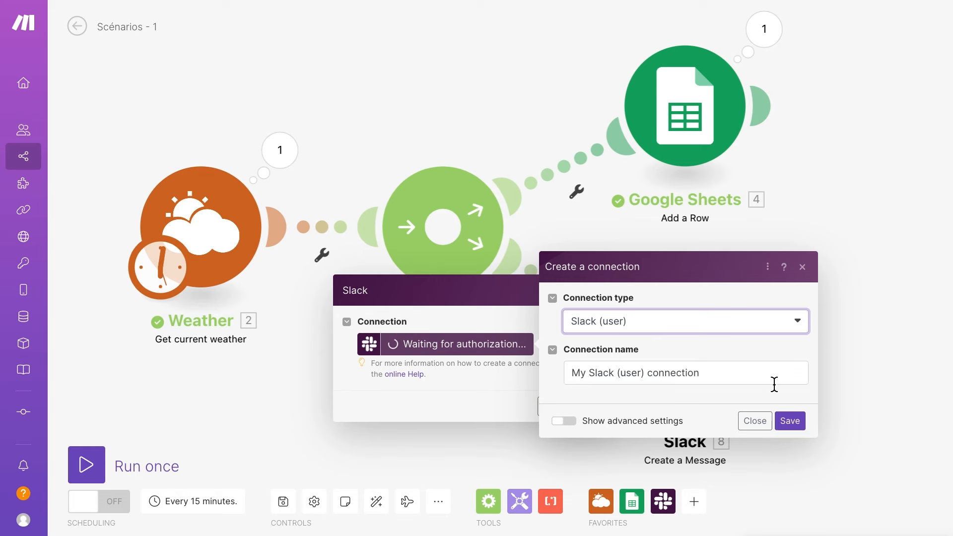
left_click(794, 422)
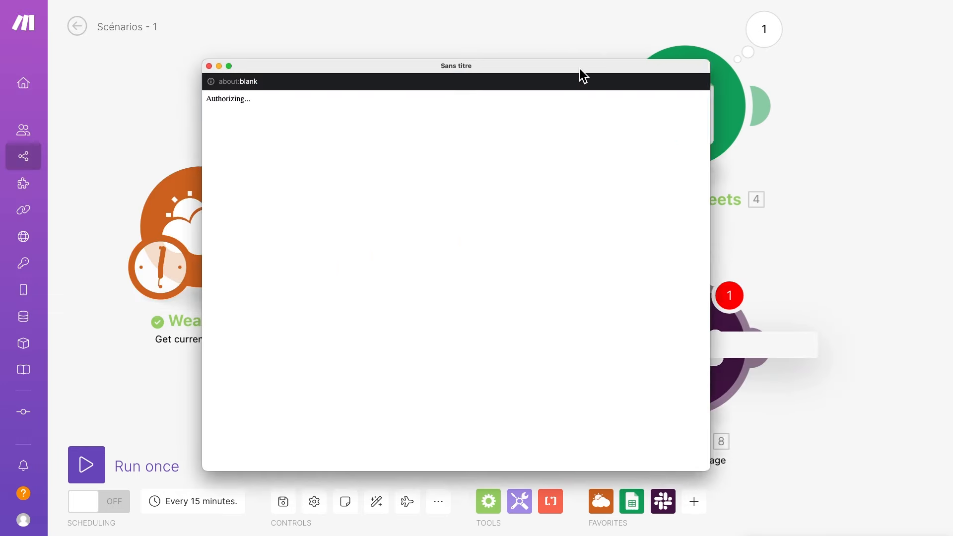
left_click_drag(581, 74, 659, 110)
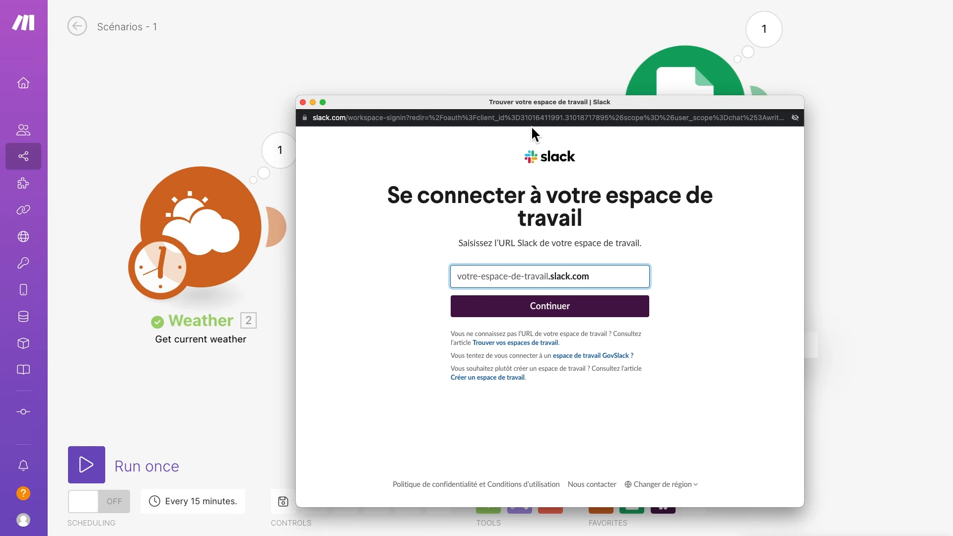
left_click_drag(523, 108, 816, 112)
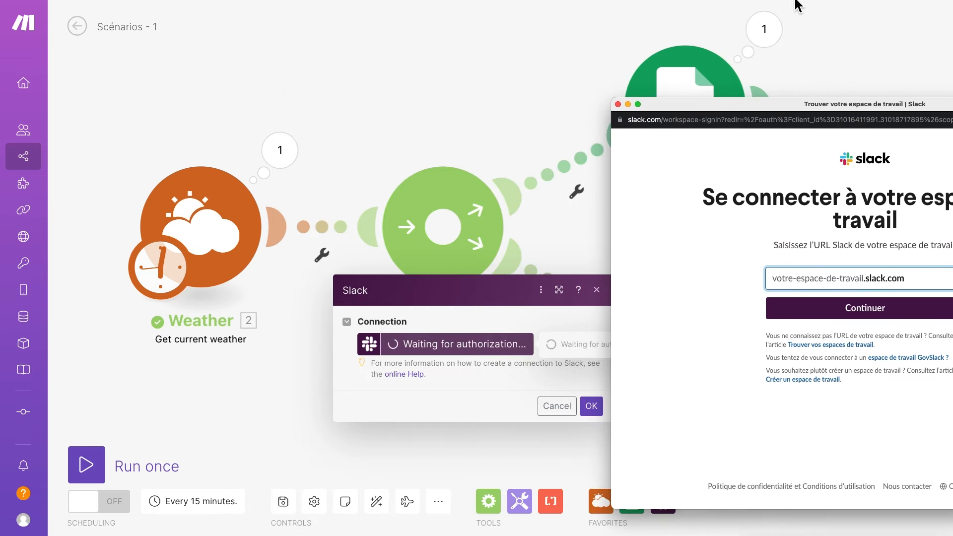
- Switch to the Slack website, sign up with the existing Google account and start creating a workspace
left_click(810, 30)
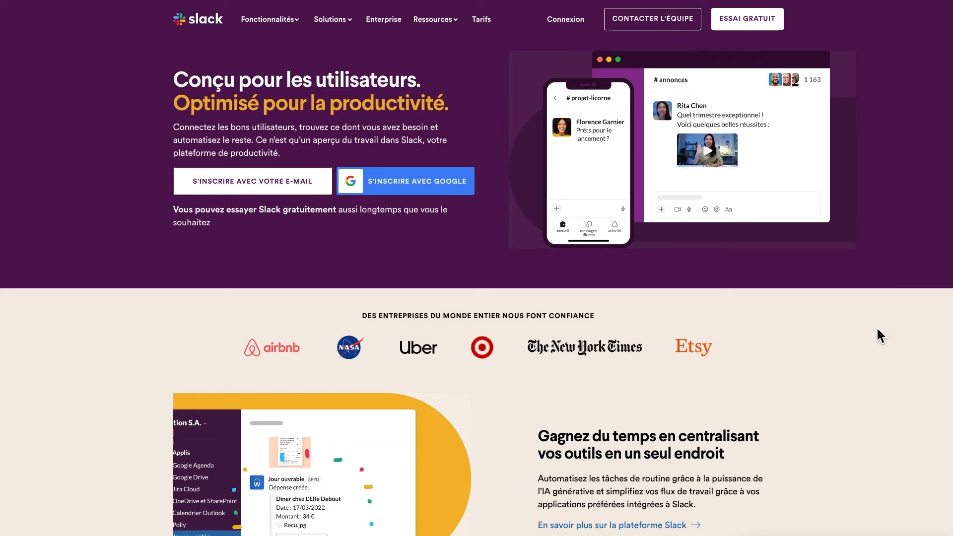
left_click(411, 188)
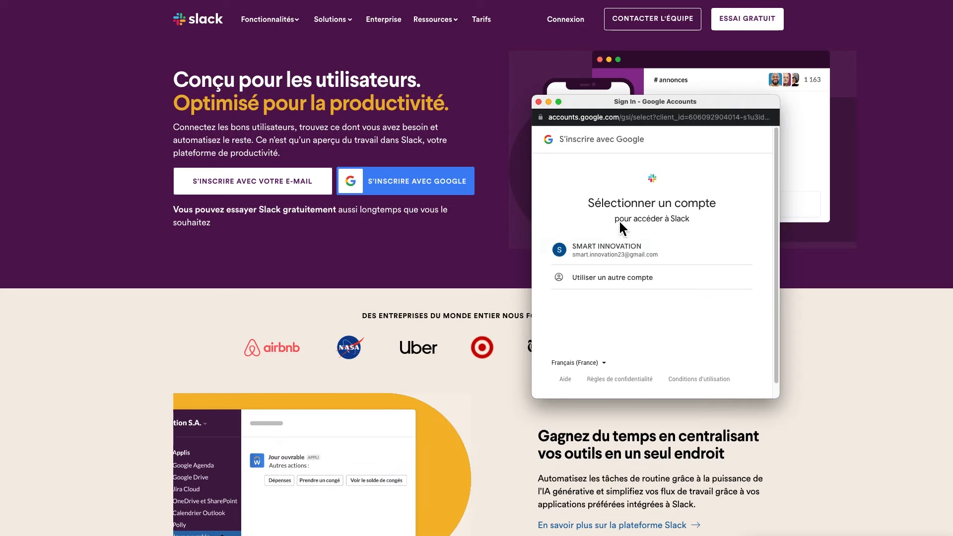
left_click(618, 251)
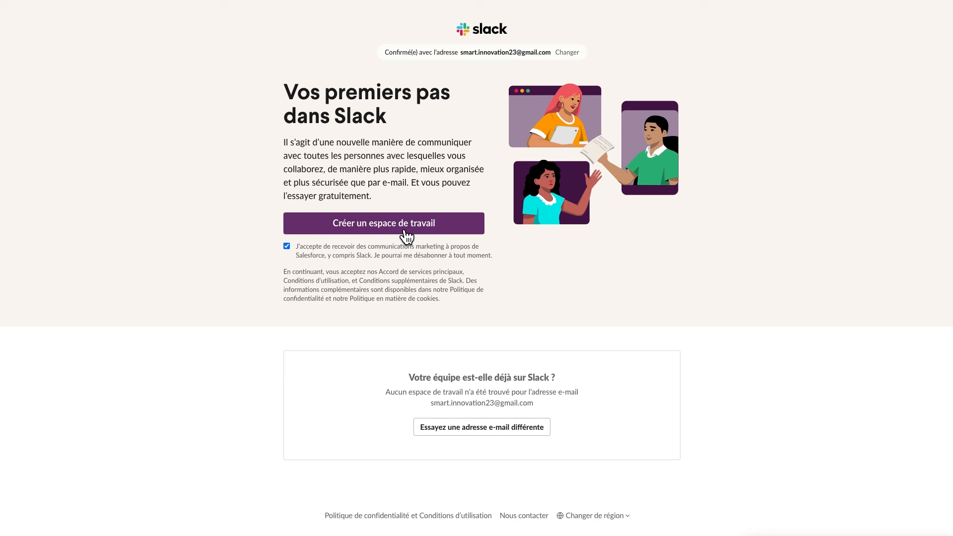
left_click(287, 246)
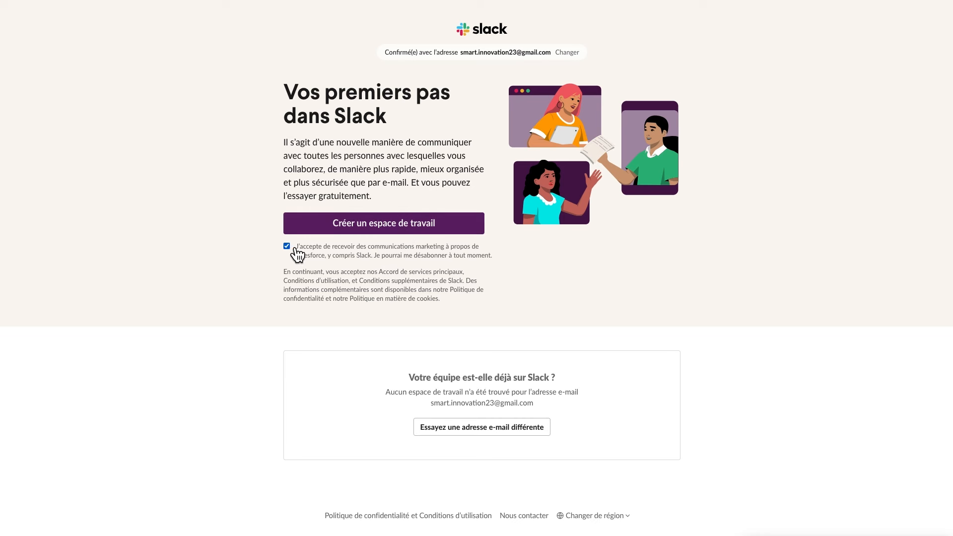
left_click(398, 228)
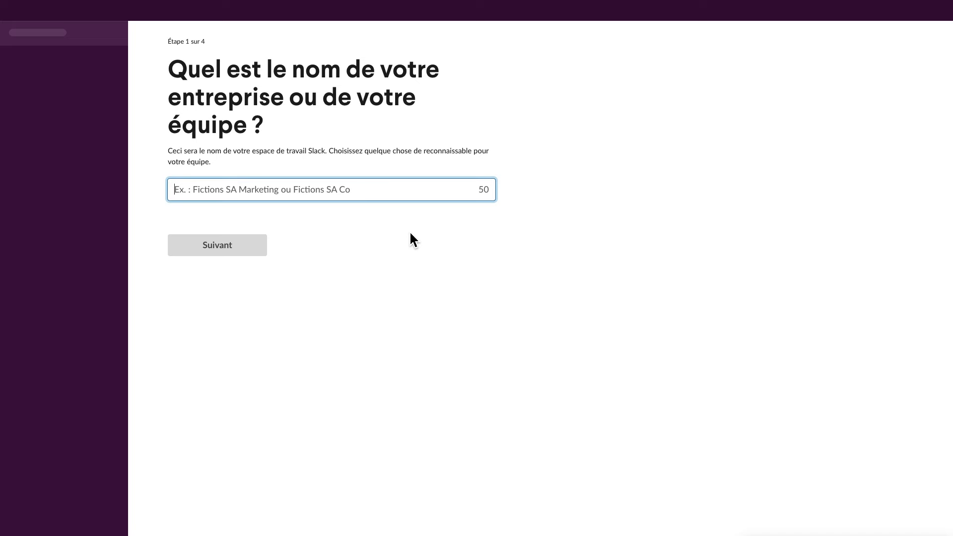
- Name the Slack workspace formation.make and accept the proposed profile name without adding a photo
left_click(313, 190)
type("formation")
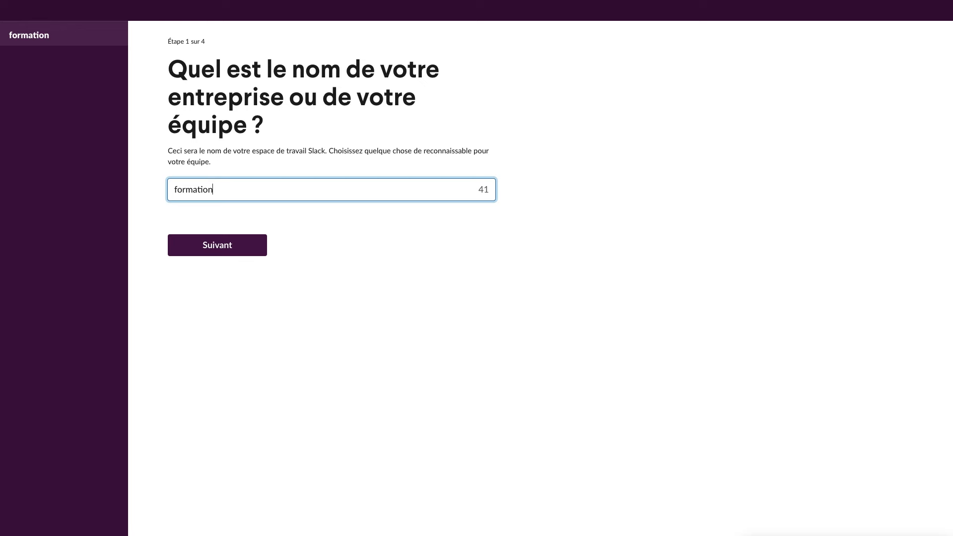
type(".make")
triple_click(337, 193)
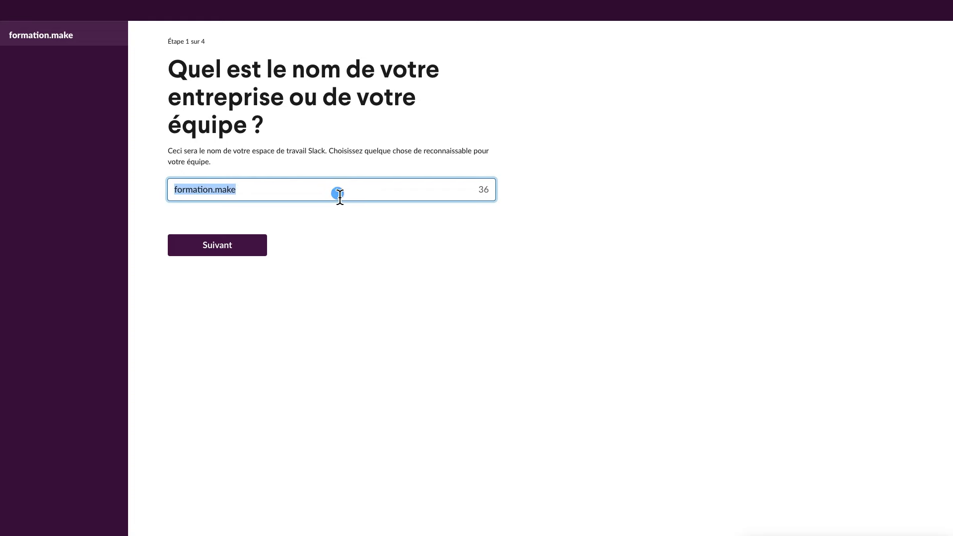
left_click(224, 250)
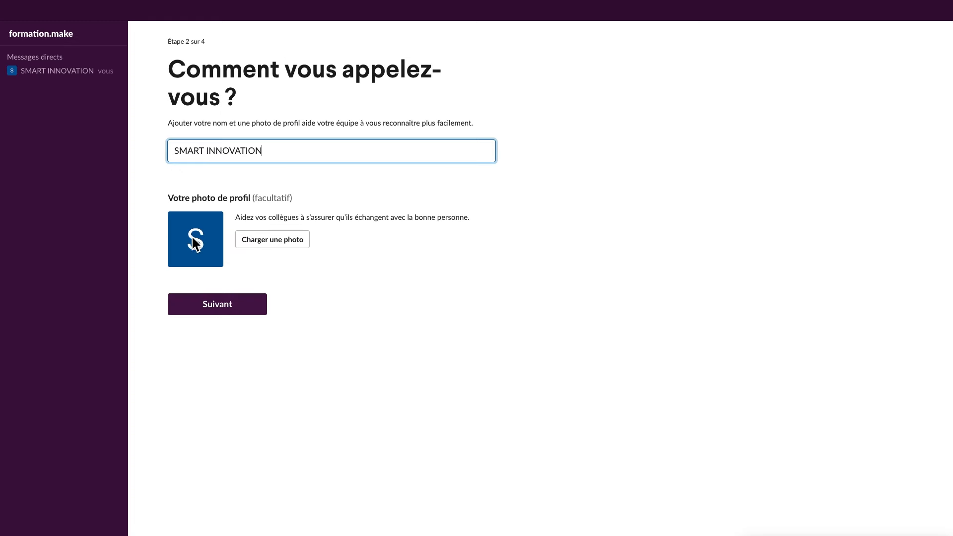
left_click(206, 305)
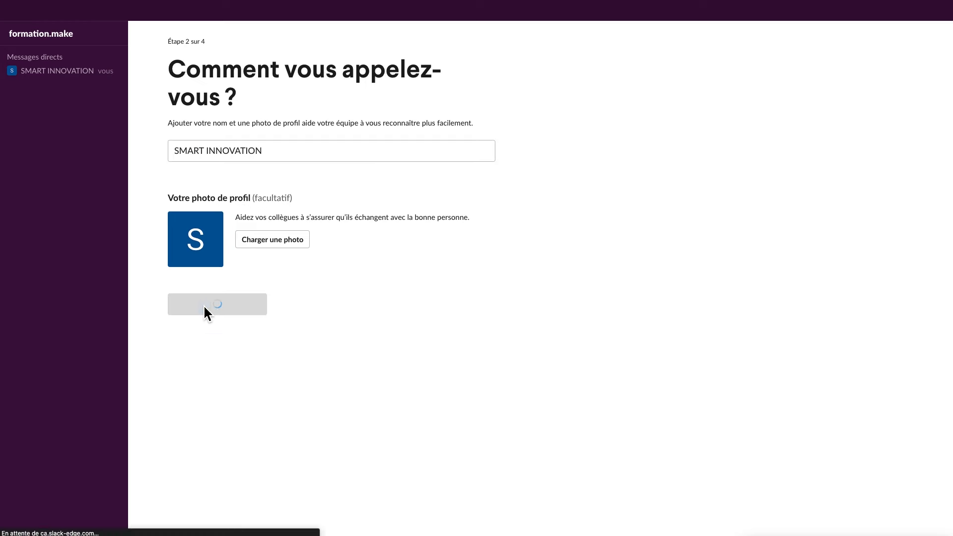
- Skip inviting colleagues to the formation.make workspace and confirm continuing without invitations
left_click(240, 246)
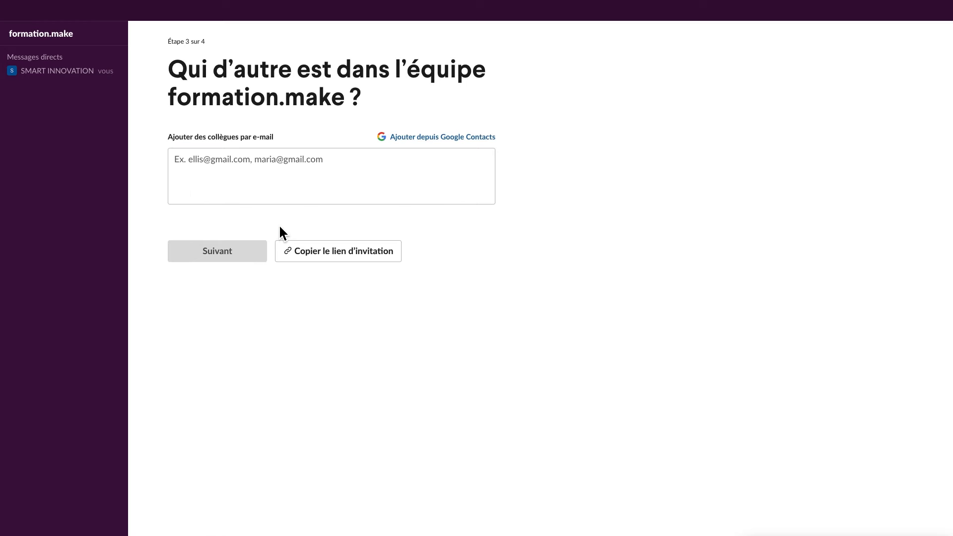
left_click(183, 39)
left_click(236, 183)
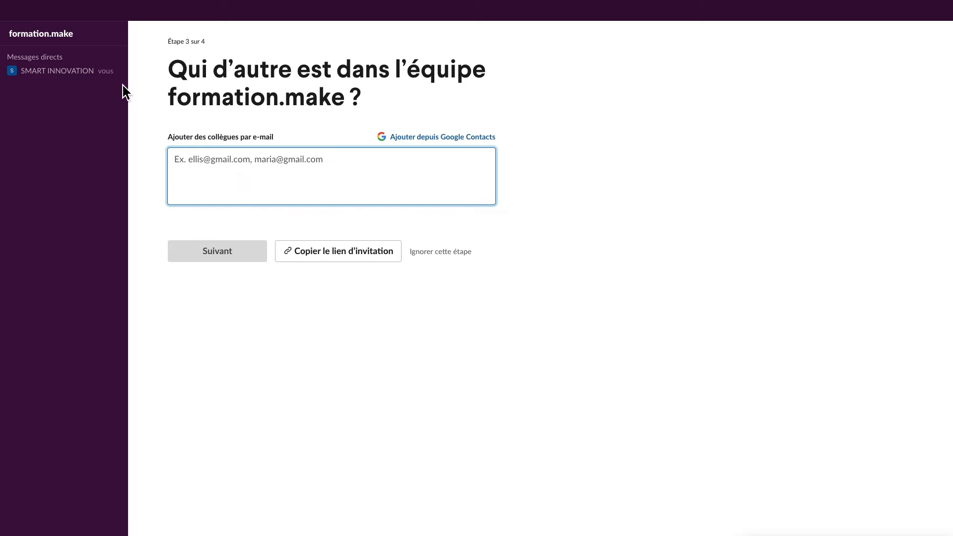
left_click(427, 253)
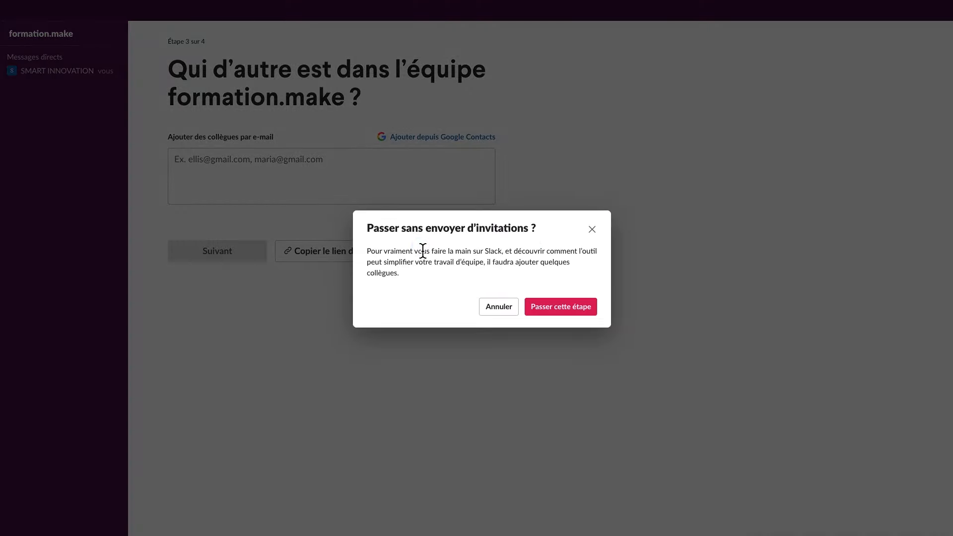
left_click(571, 313)
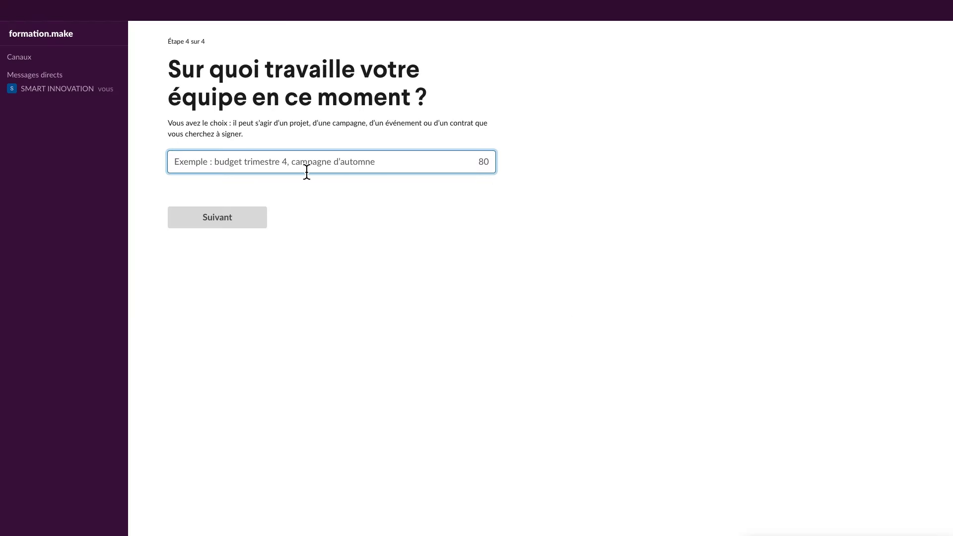
- Enter make as the team's current project to finish the workspace setup, and dismiss the channel introduction
type("make")
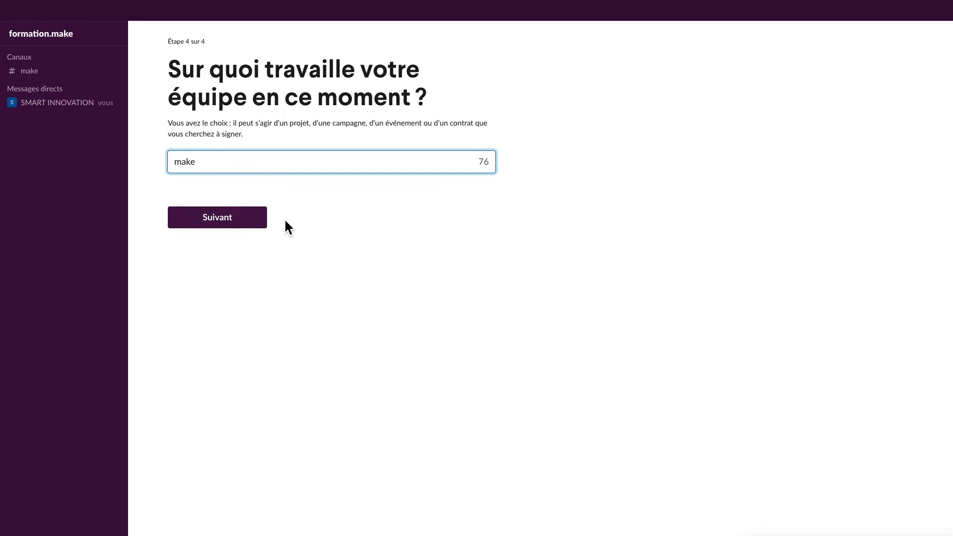
left_click(186, 217)
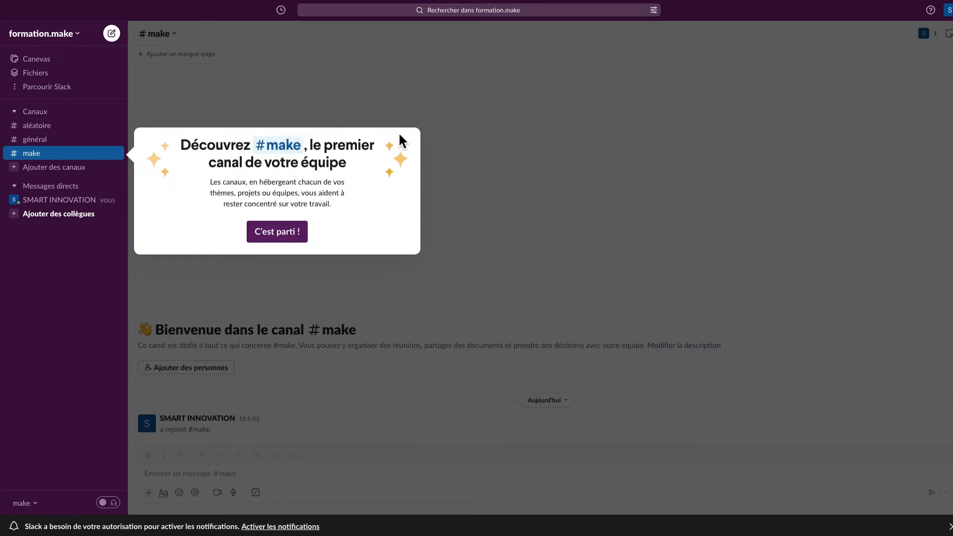
left_click(605, 163)
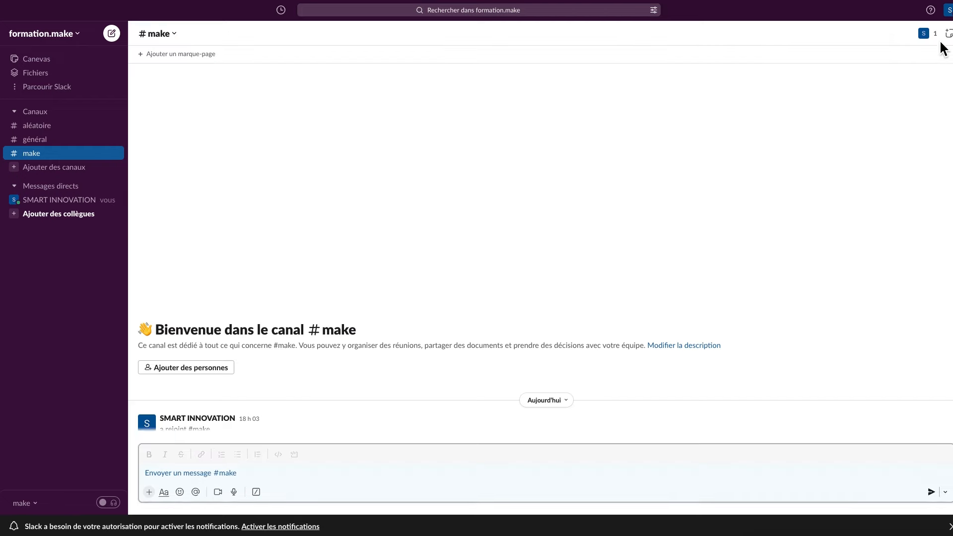
- Set the Slack profile's display name to FORMATION and save the profile changes
left_click(949, 11)
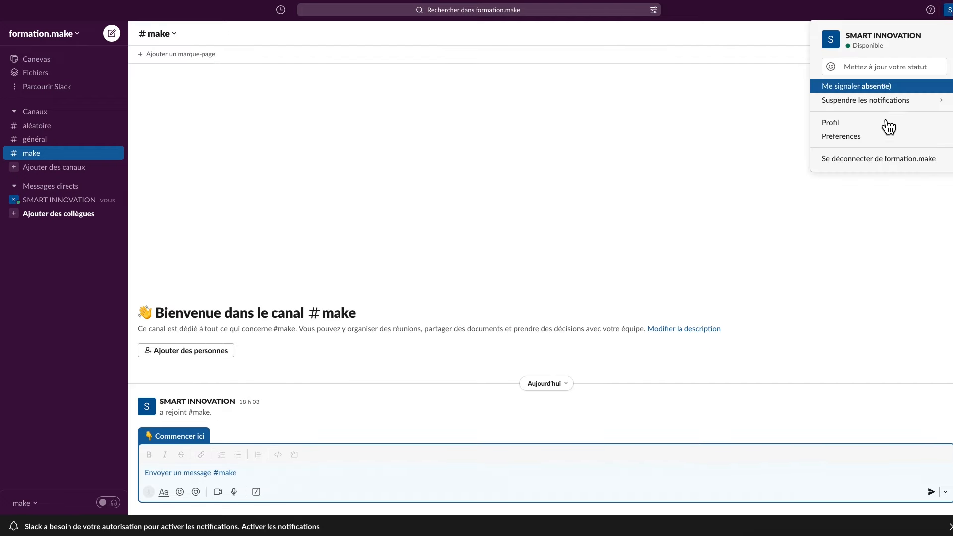
left_click(849, 124)
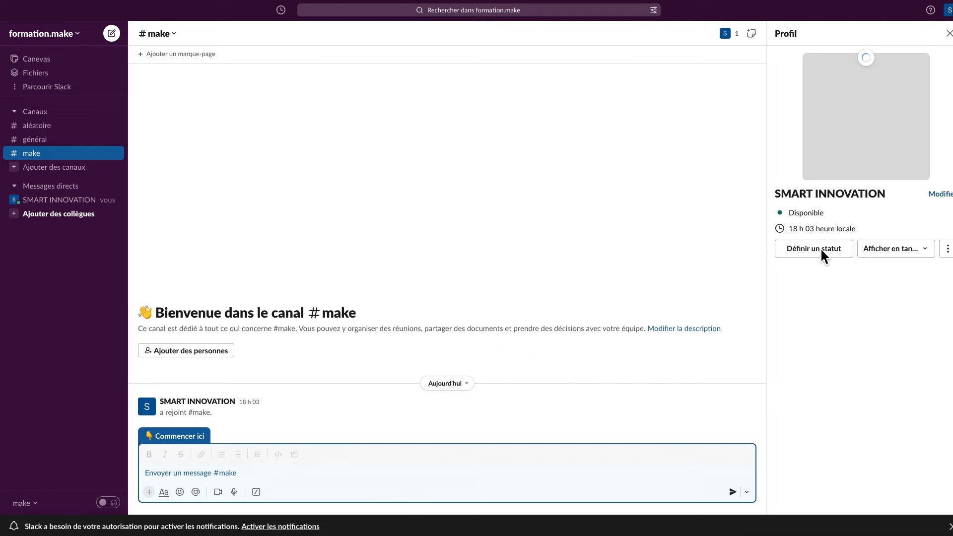
left_click(943, 194)
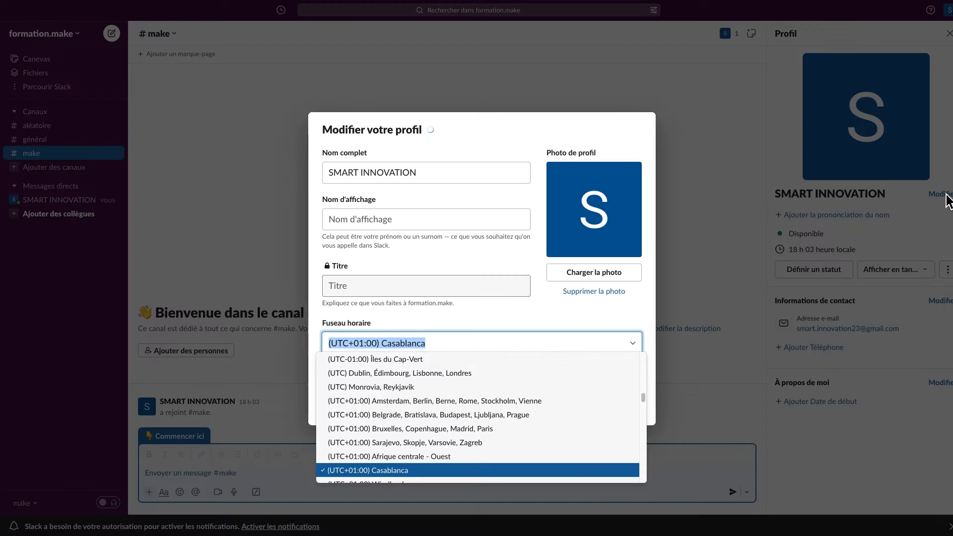
left_click(387, 172)
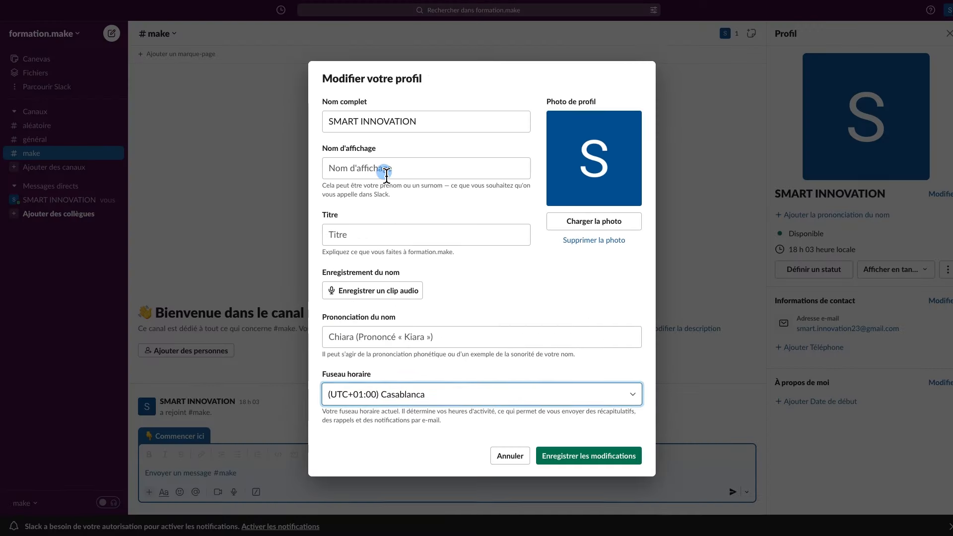
left_click(387, 174)
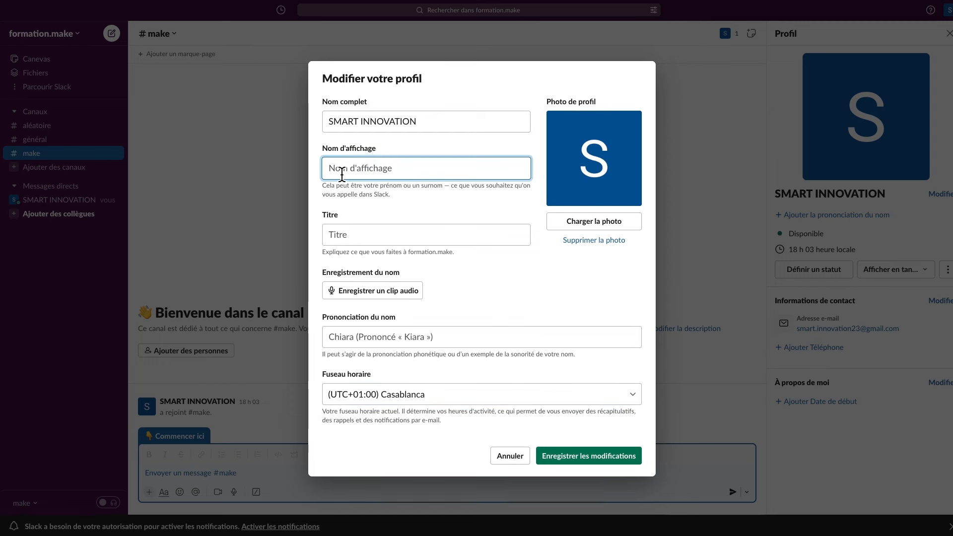
type("FORMATION")
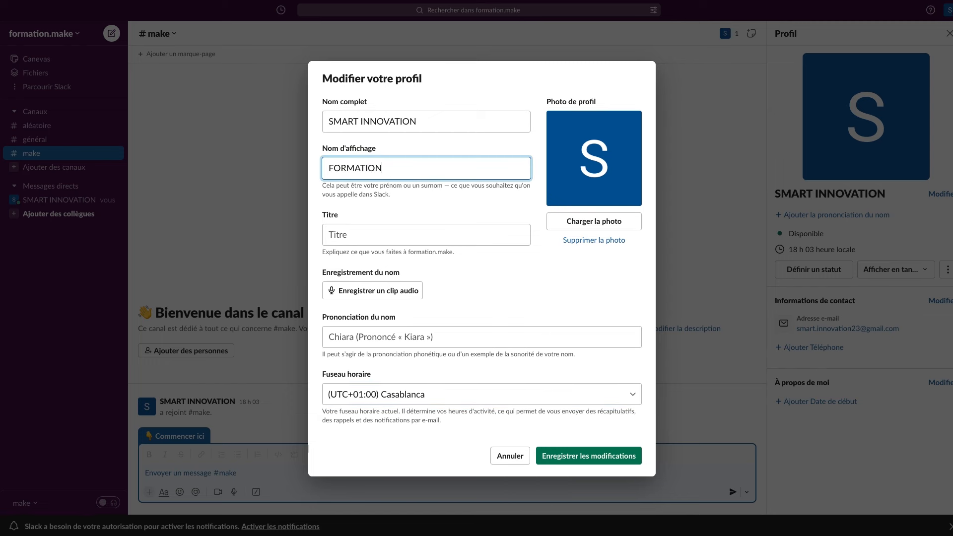
left_click(615, 461)
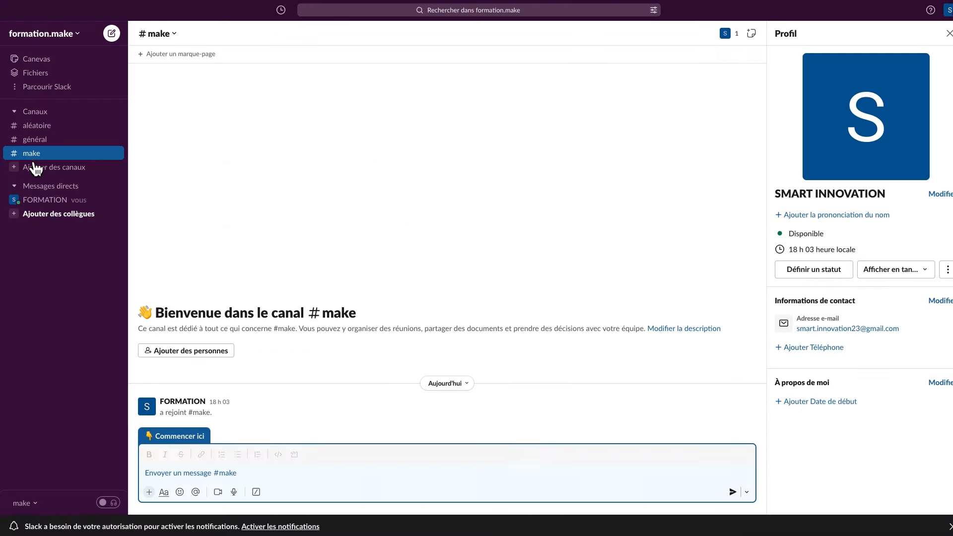
- Rename the make channel to formation-make, save the change and close the channel details
left_click(174, 31)
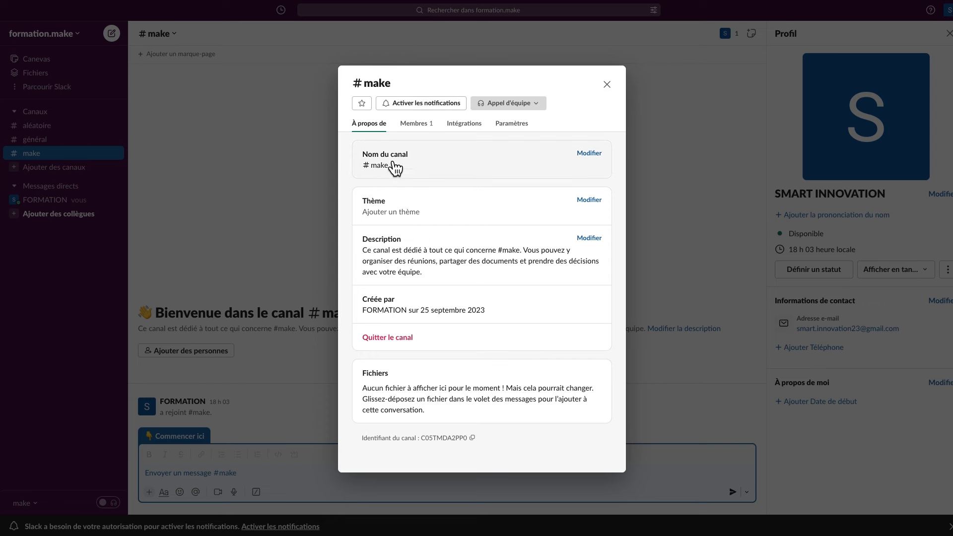
left_click(589, 154)
left_click(385, 258)
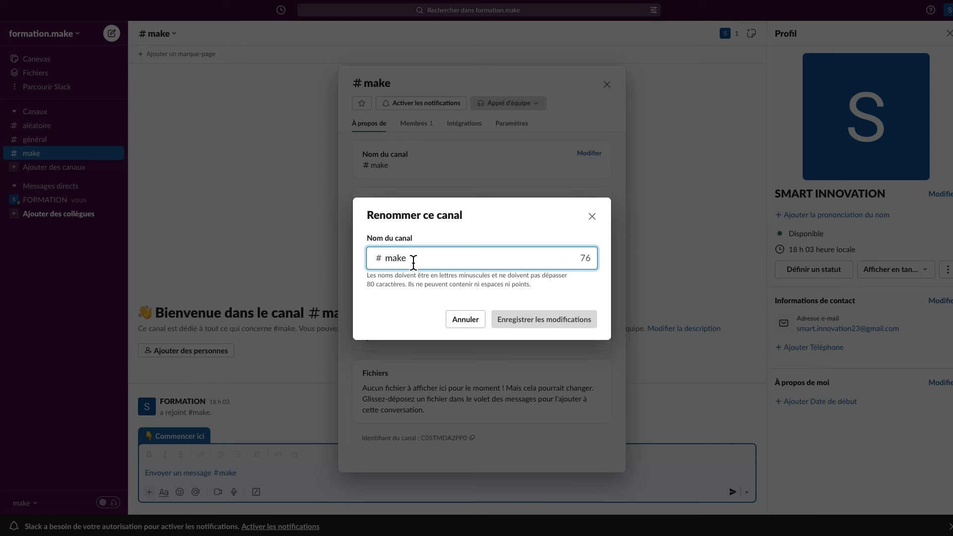
type("formation-")
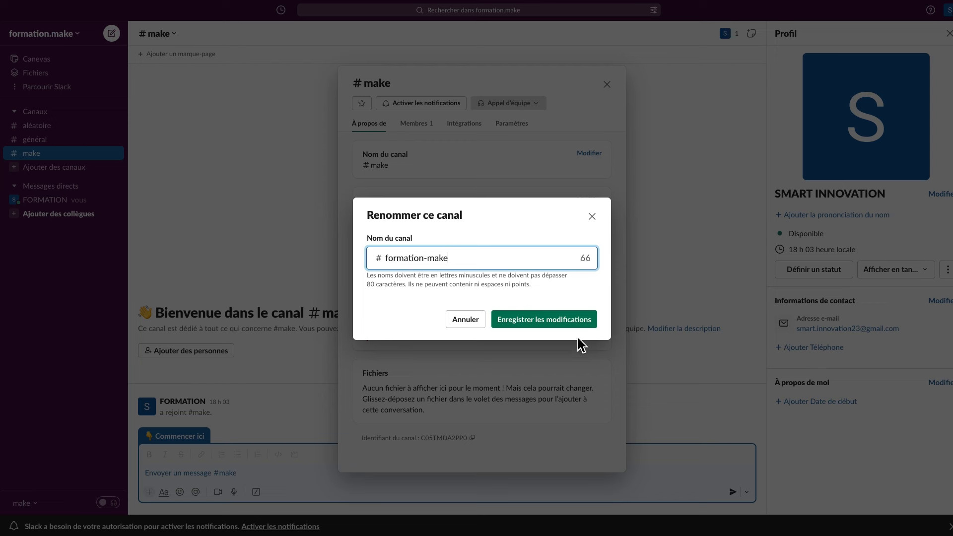
left_click(564, 326)
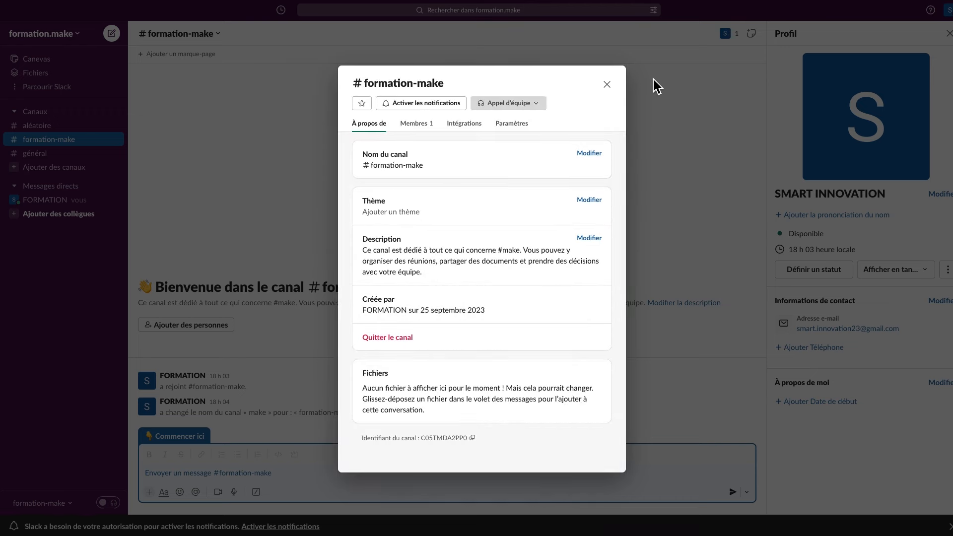
left_click(606, 85)
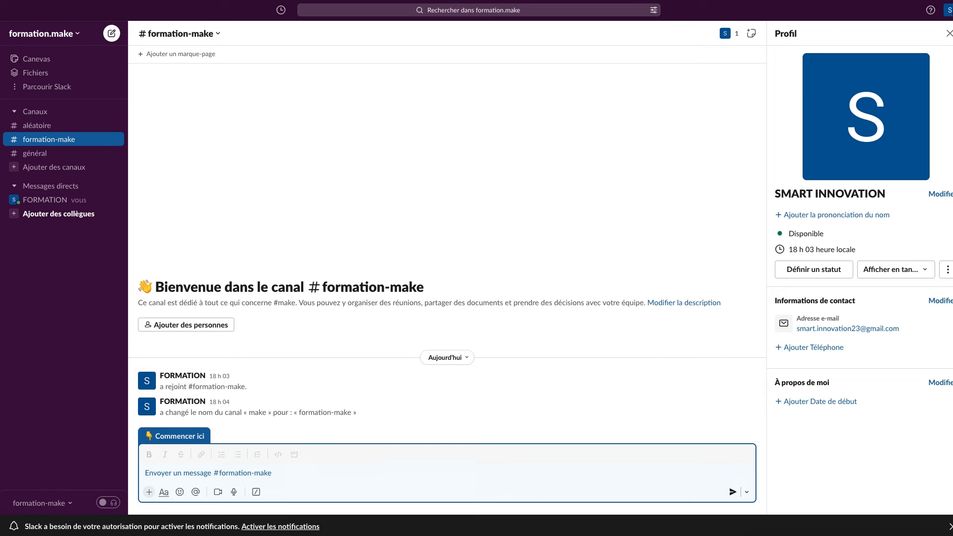
- Bring the Slack authorization window back into view and try to sign in with the workspace URL formation.make
left_click_drag(952, 105, 642, 93)
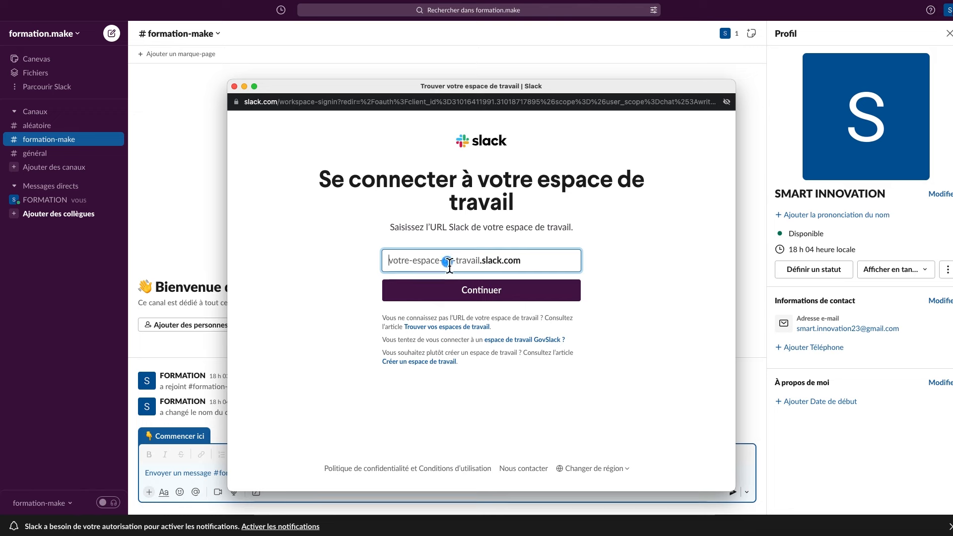
type("formation")
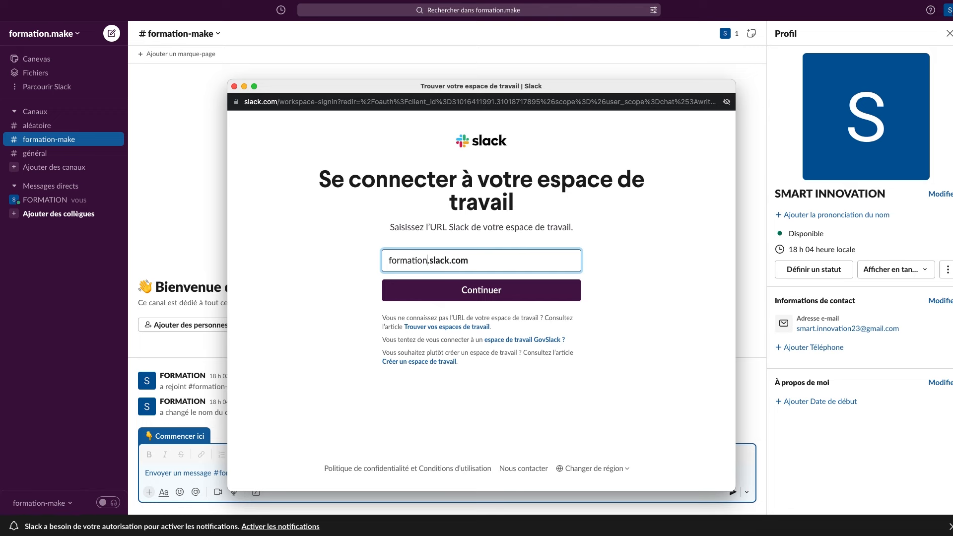
type(".make")
left_click(533, 292)
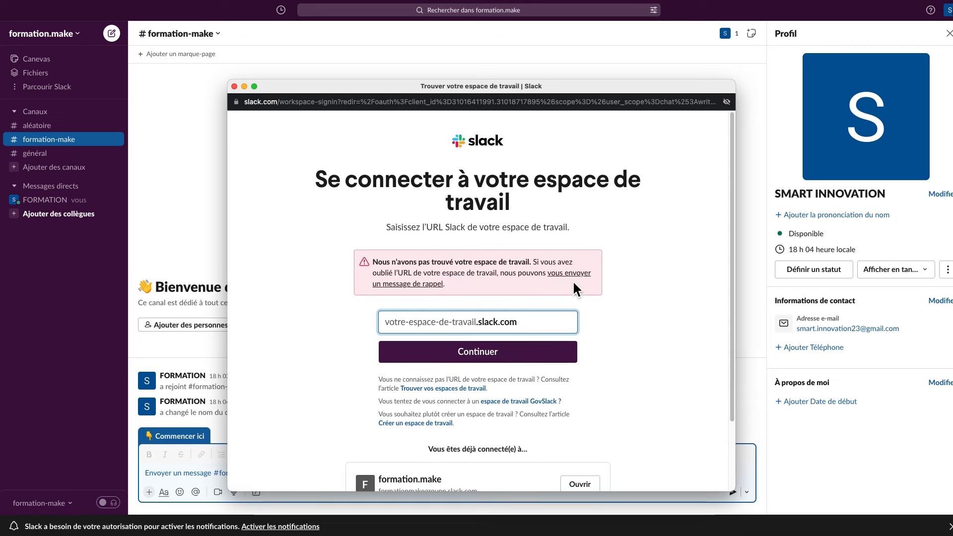
- Try opening the already connected formation.make workspace, decline launching the Slack desktop app and close the authorization window
scroll(586, 342, "down", 1)
scroll(588, 346, "down", 3)
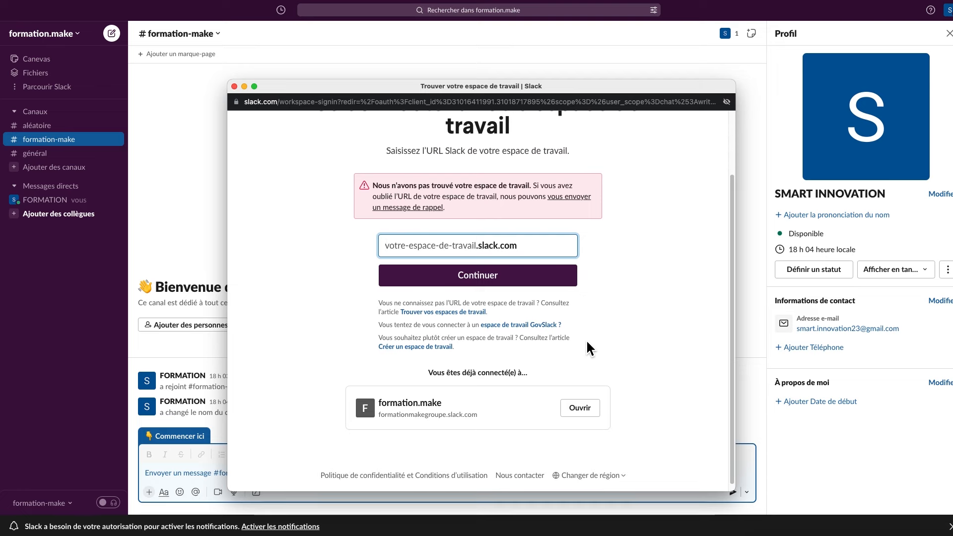
scroll(598, 379, "down", 1)
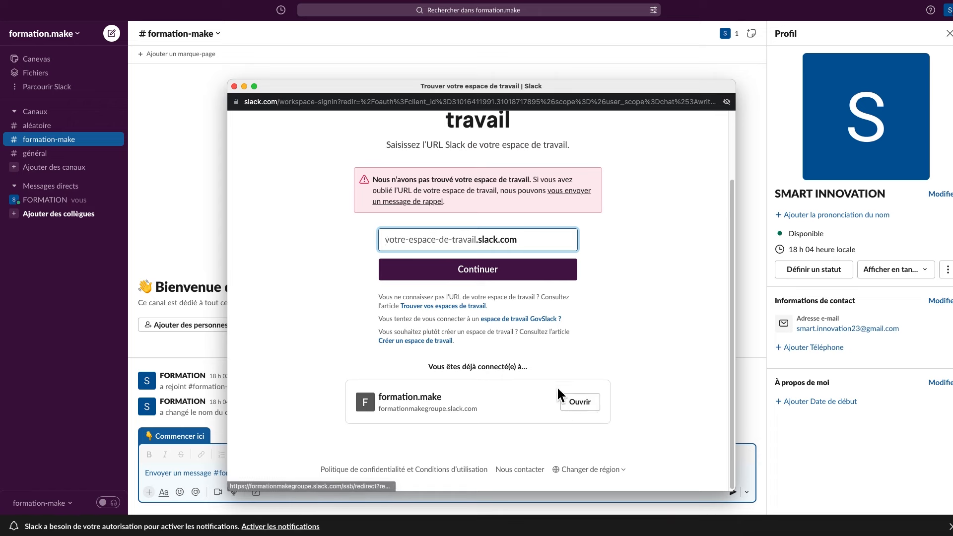
left_click(580, 403)
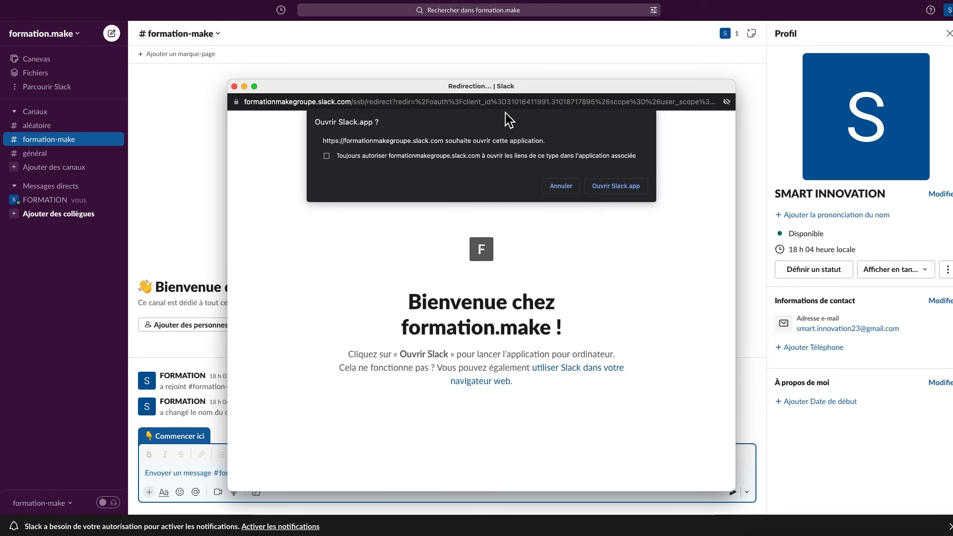
left_click(563, 188)
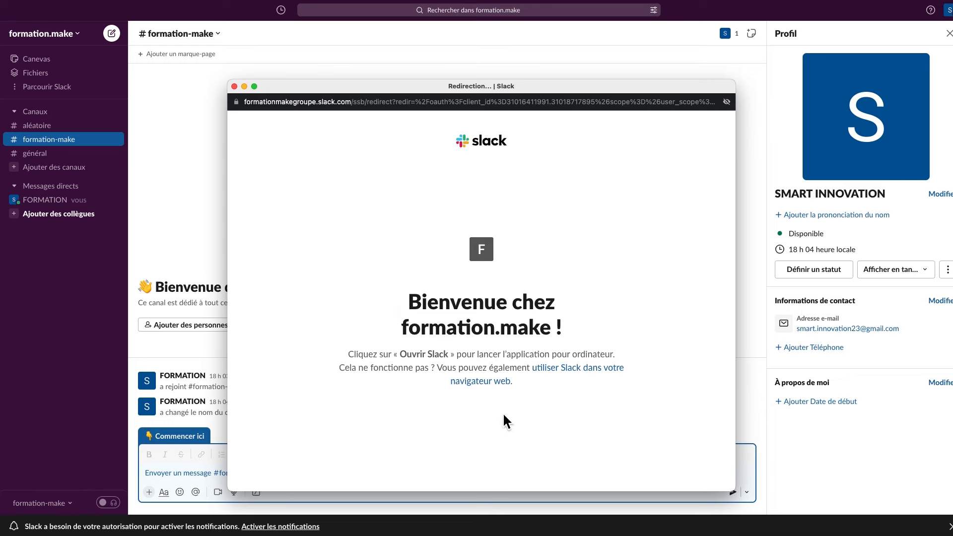
left_click_drag(405, 86, 367, 103)
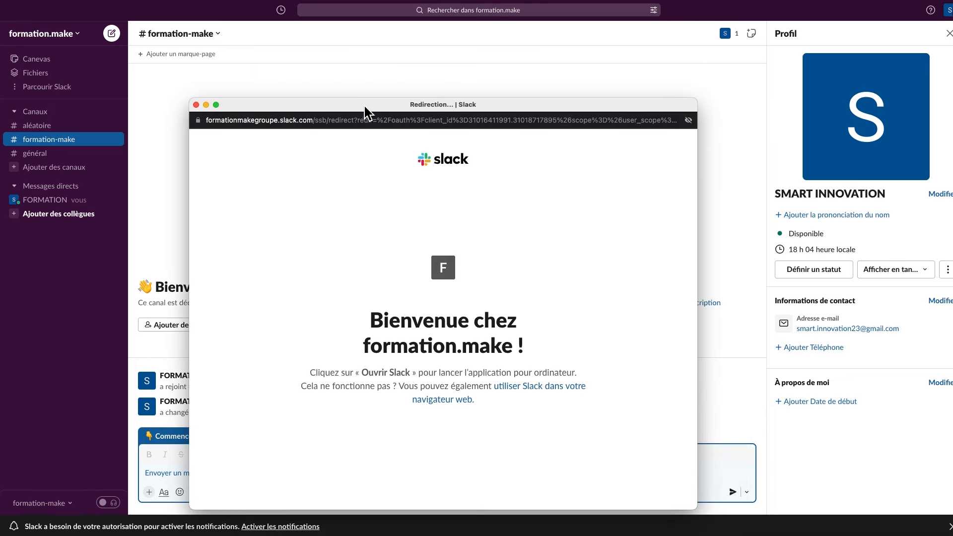
left_click(196, 103)
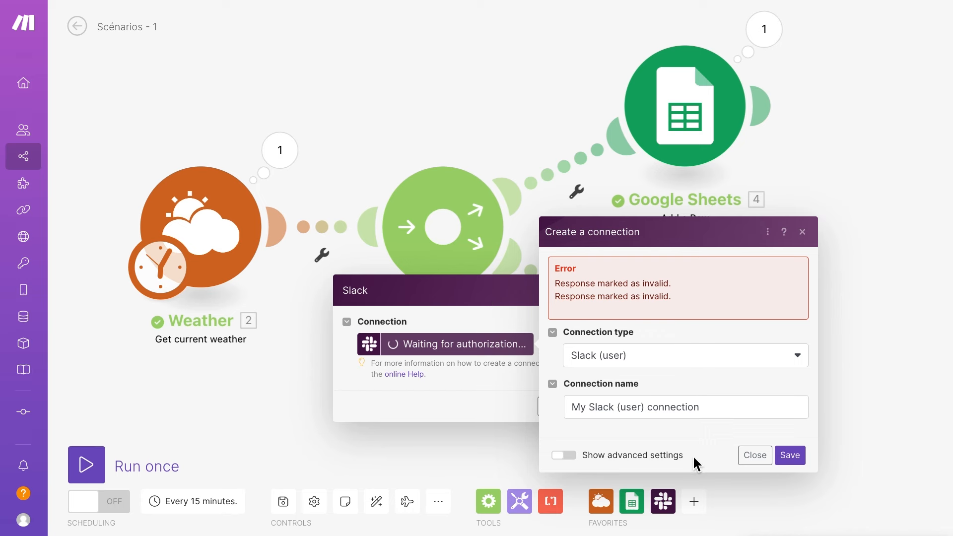
- Save the My Slack (user) connection again to request a new authorization, moving the authorization window into view
left_click_drag(568, 279, 668, 300)
left_click(680, 297)
left_click(790, 455)
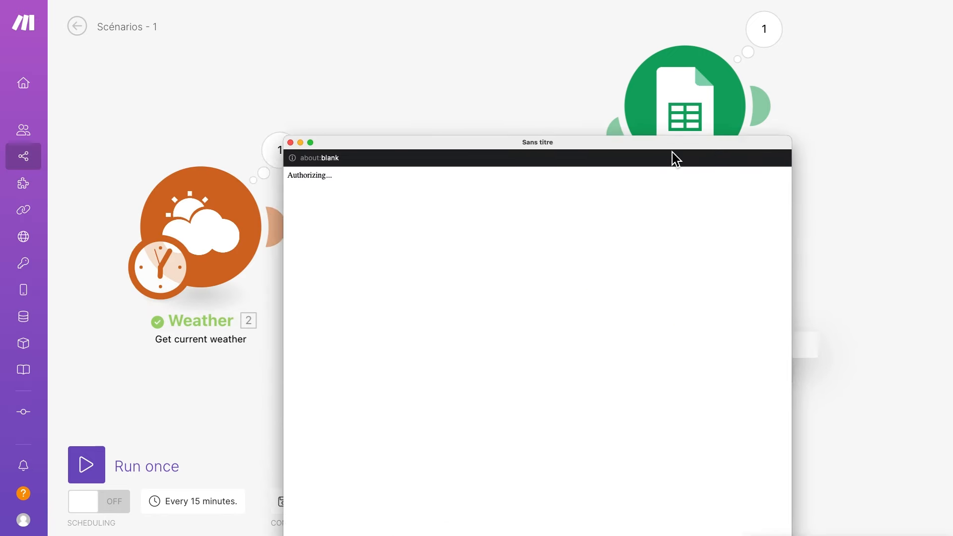
left_click_drag(662, 149, 670, 121)
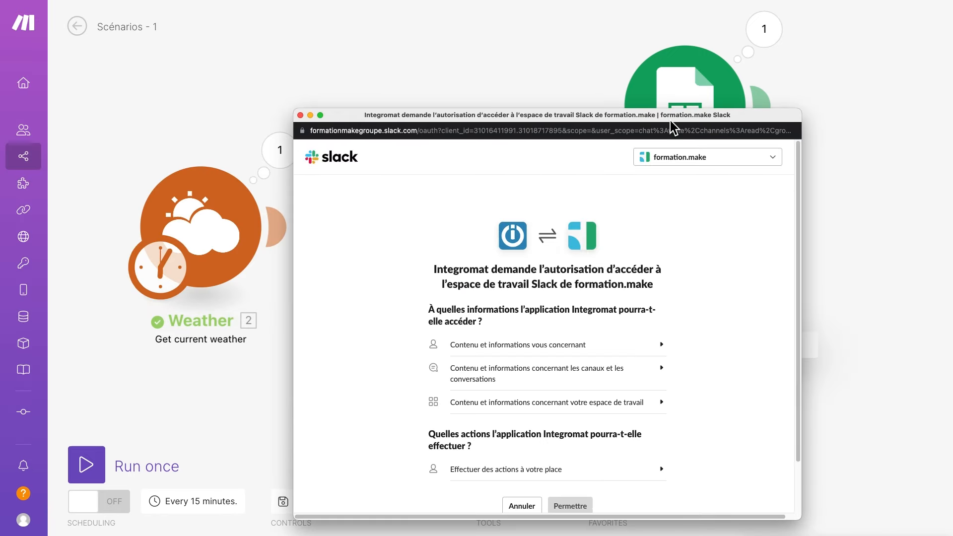
- Review the permissions Integromat requests and authorize its access to the formation.make Slack workspace
left_click(701, 164)
left_click_drag(576, 113, 559, 74)
scroll(630, 330, "down", 2)
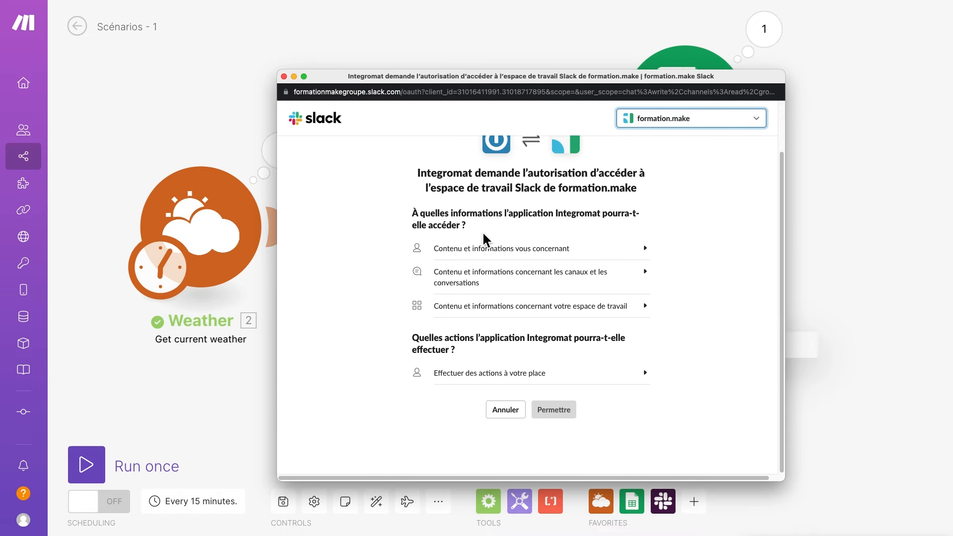
left_click(653, 370)
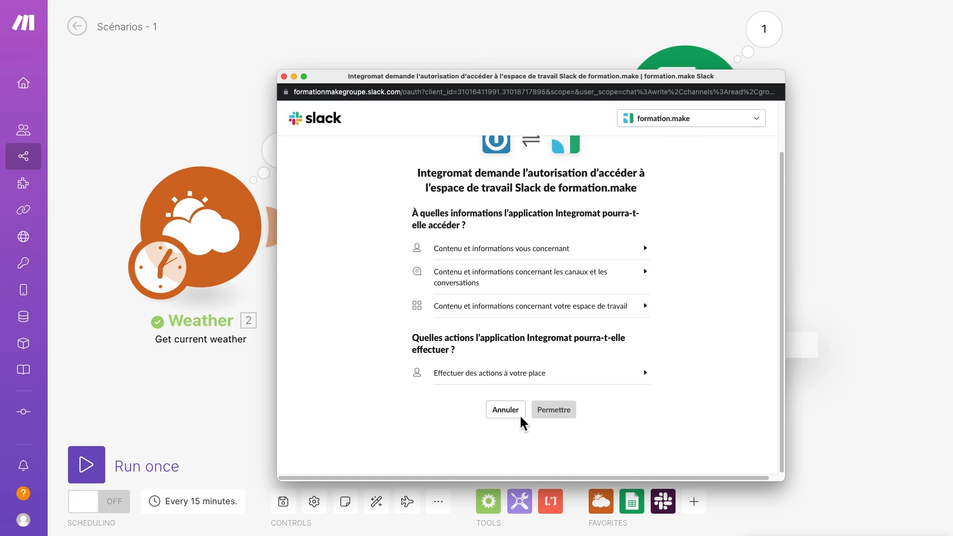
left_click(436, 423)
scroll(663, 390, "up", 2)
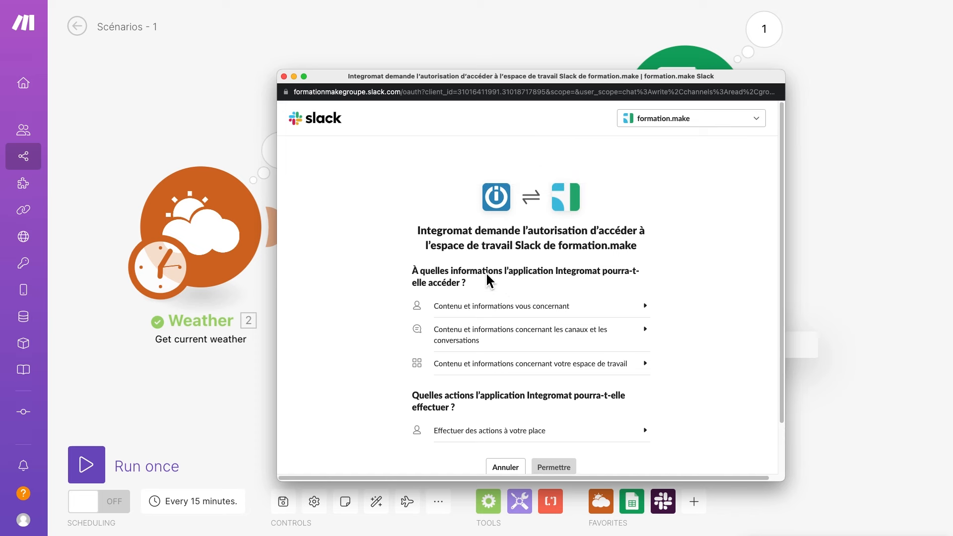
left_click_drag(419, 228, 471, 234)
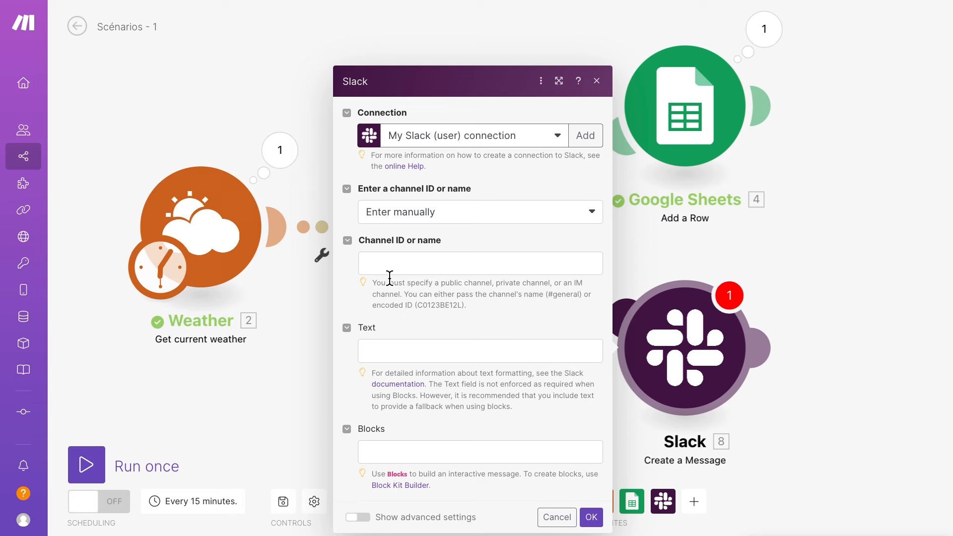
- Set the Slack message module to select its channel from the list and choose the public channel formation-make
left_click(546, 212)
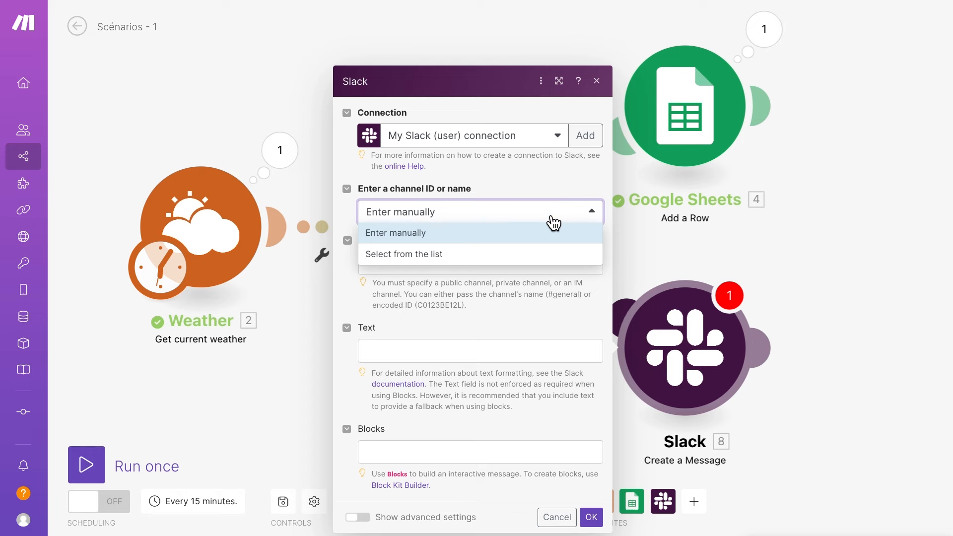
left_click(828, 231)
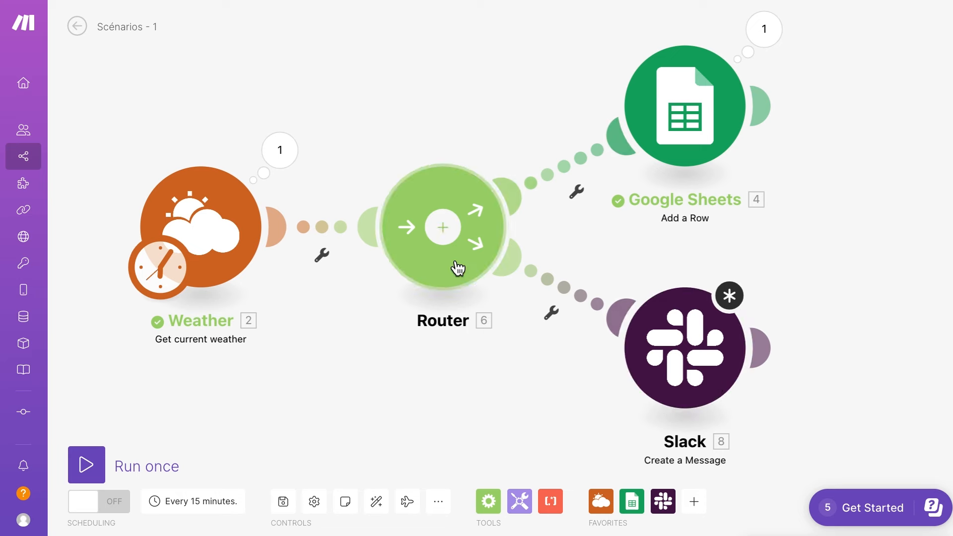
left_click(705, 343)
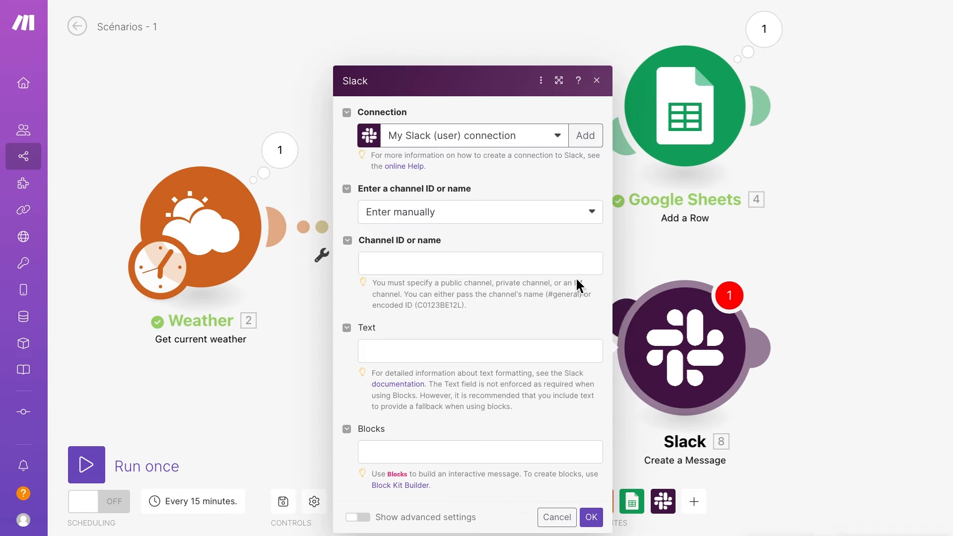
left_click(602, 218)
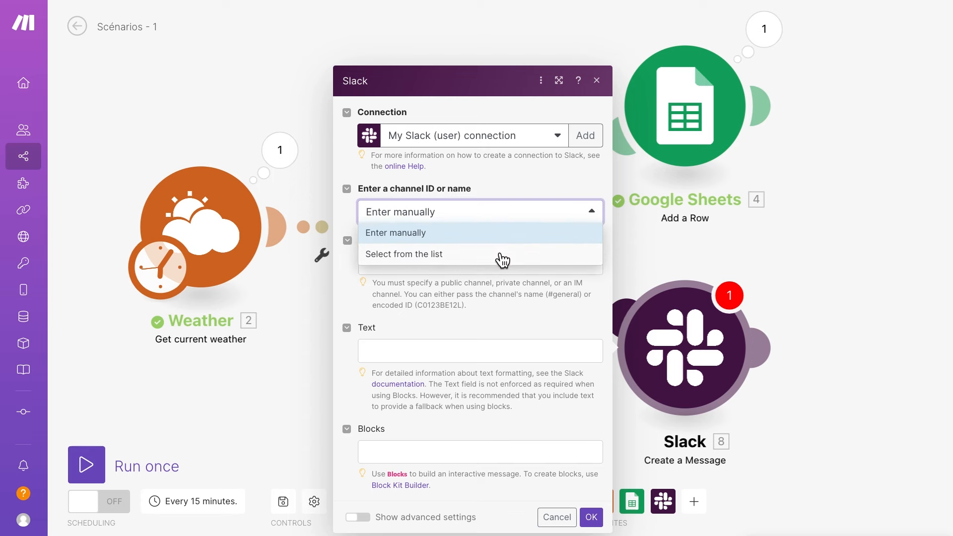
left_click(449, 256)
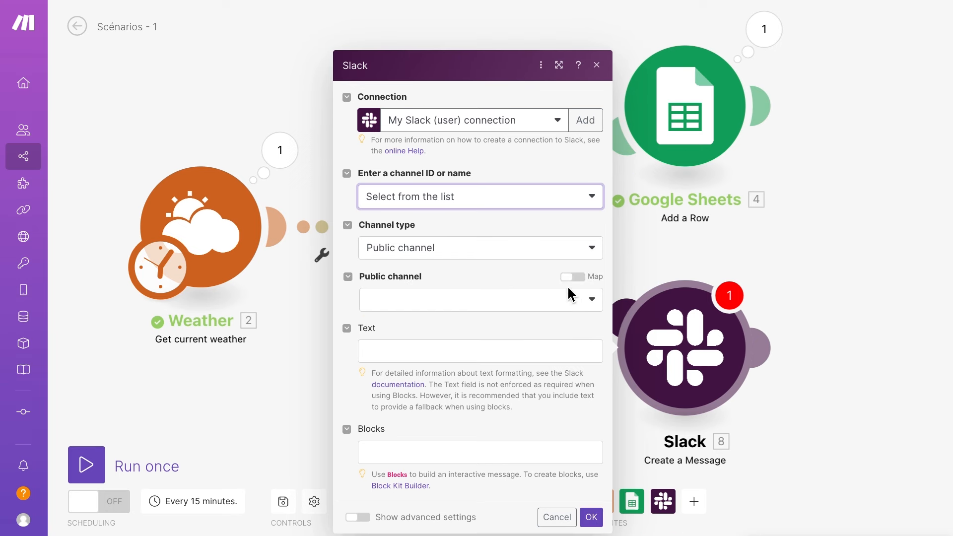
left_click(599, 304)
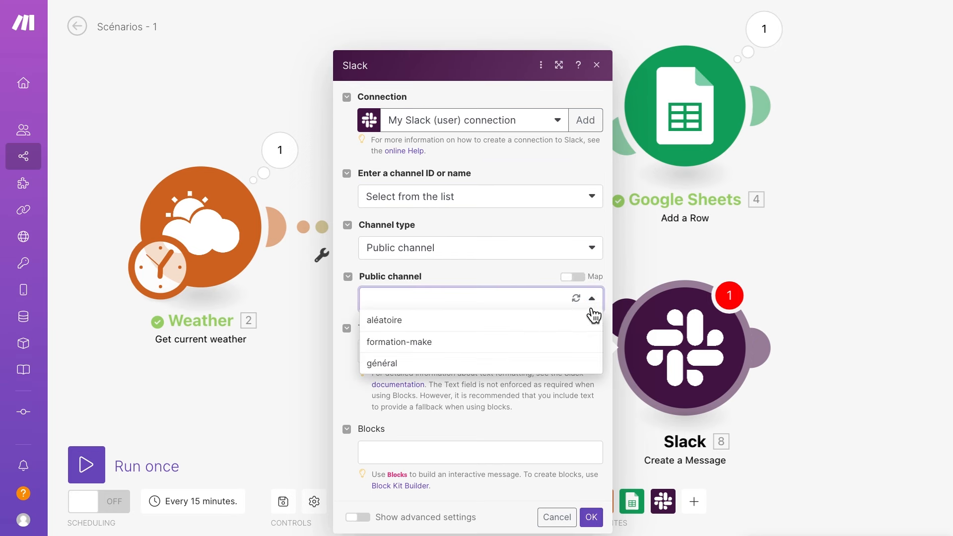
left_click(420, 342)
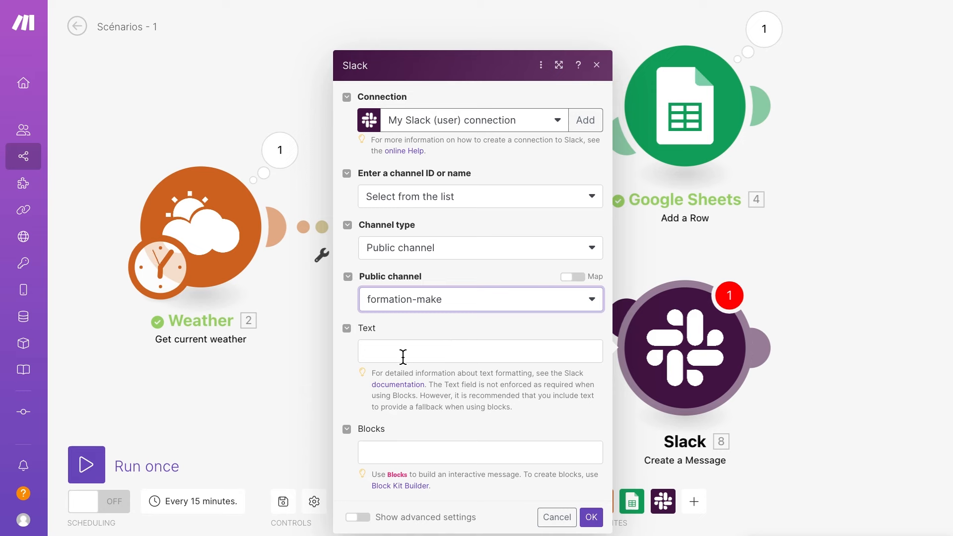
- Set the Slack message text to "La température à Londre est :" followed by the Weather Temperature value, confirm the module and save the scenario
left_click(428, 358)
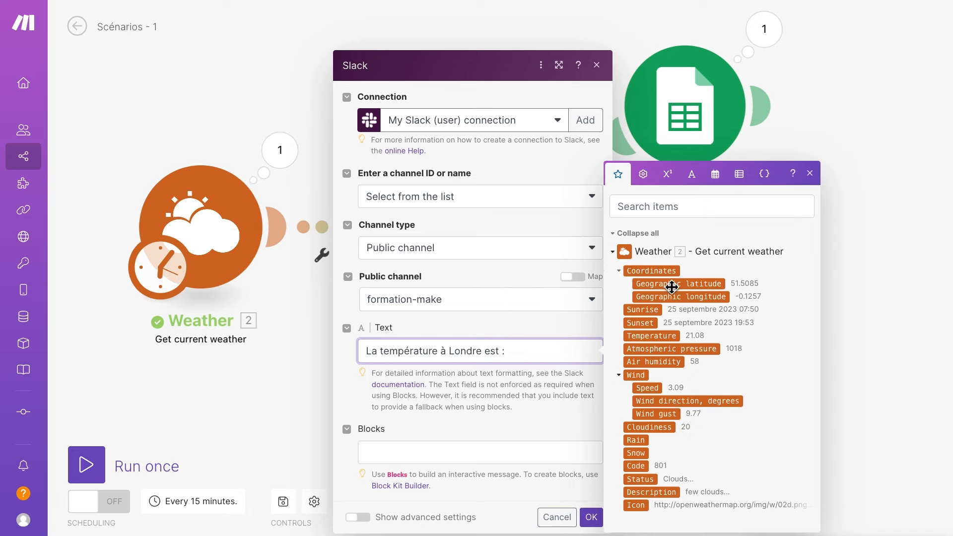
left_click_drag(656, 343, 449, 347)
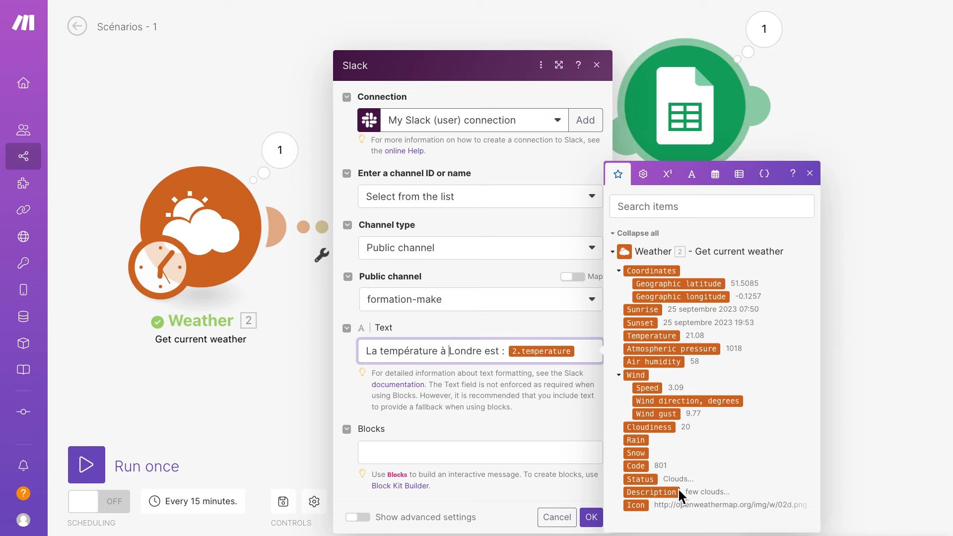
left_click(621, 257)
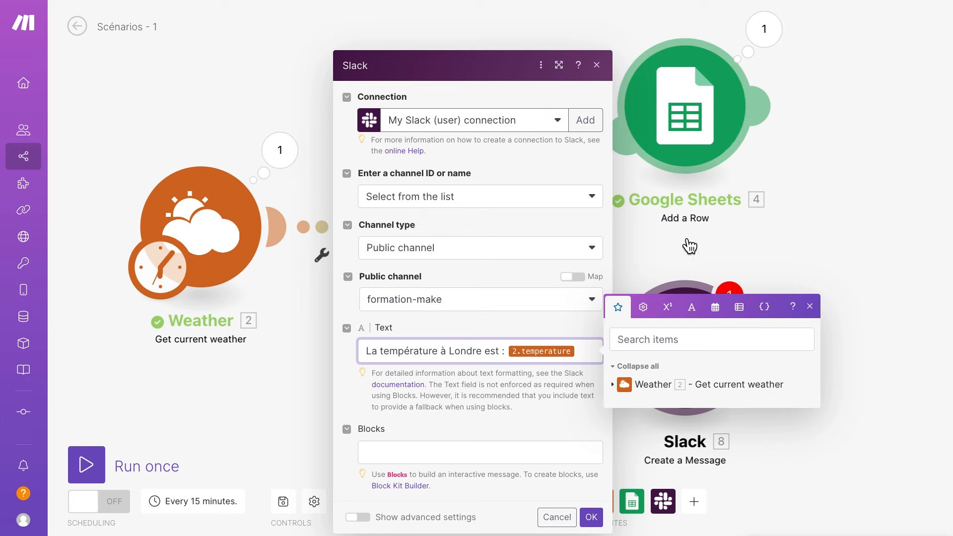
left_click(465, 415)
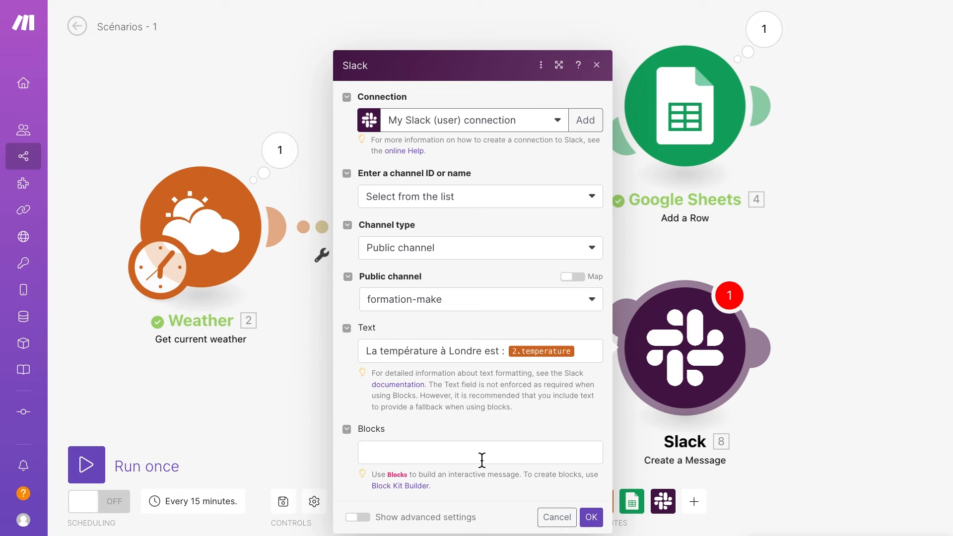
left_click(591, 516)
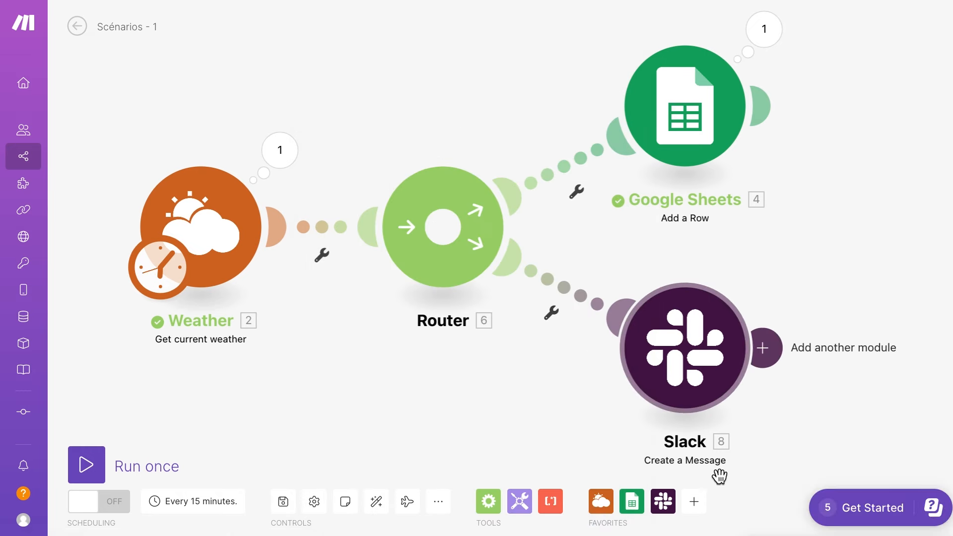
left_click(283, 502)
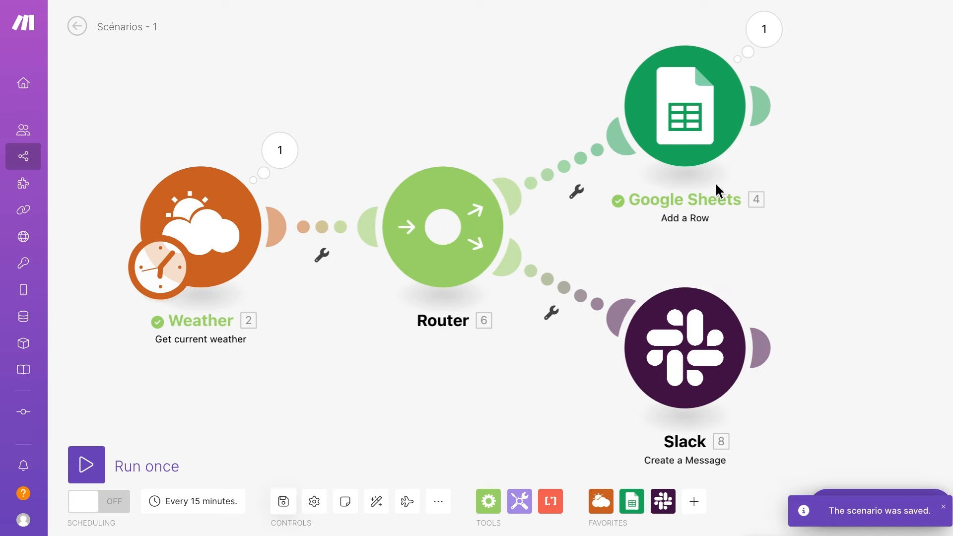
- Set the Weather module's city to new york and run the scenario once
left_click(233, 226)
left_click(383, 261)
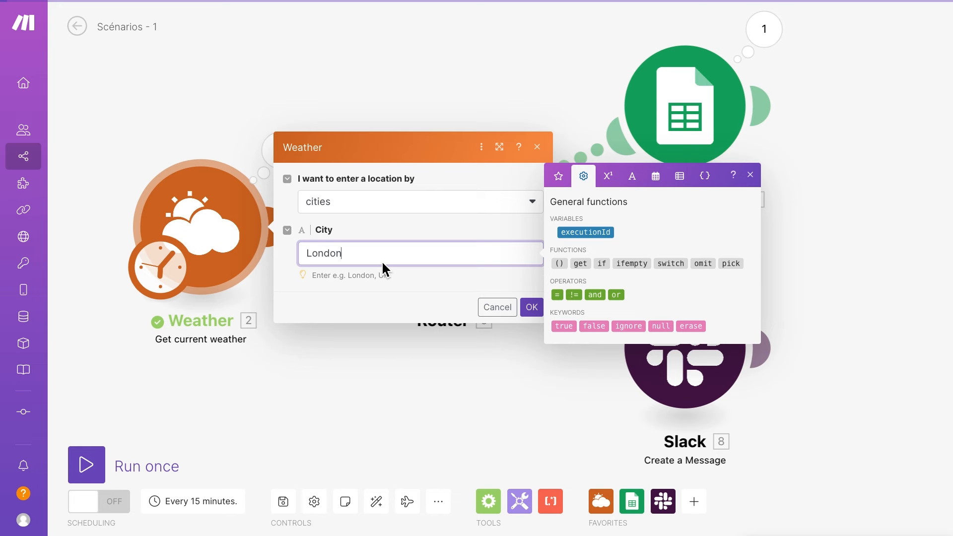
double_click(366, 258)
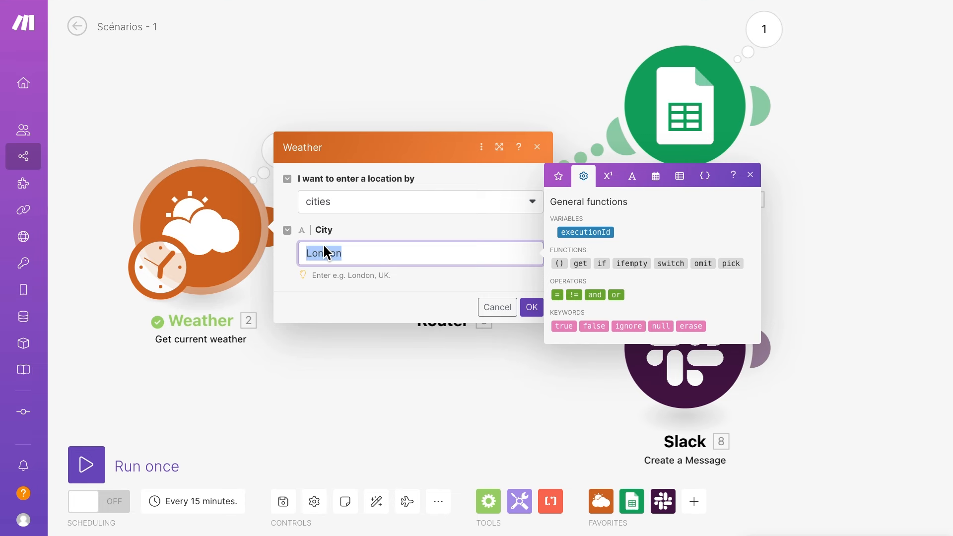
type("new york")
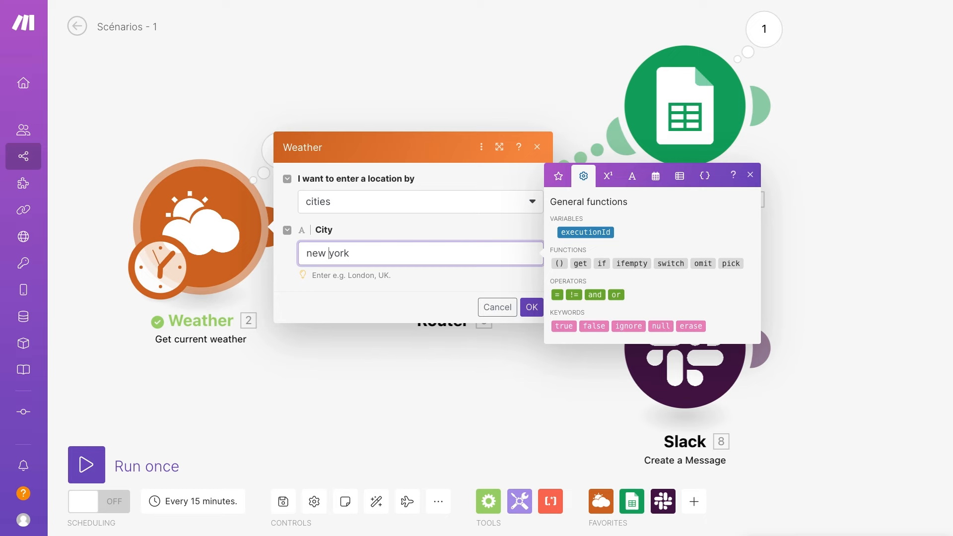
left_click(649, 304)
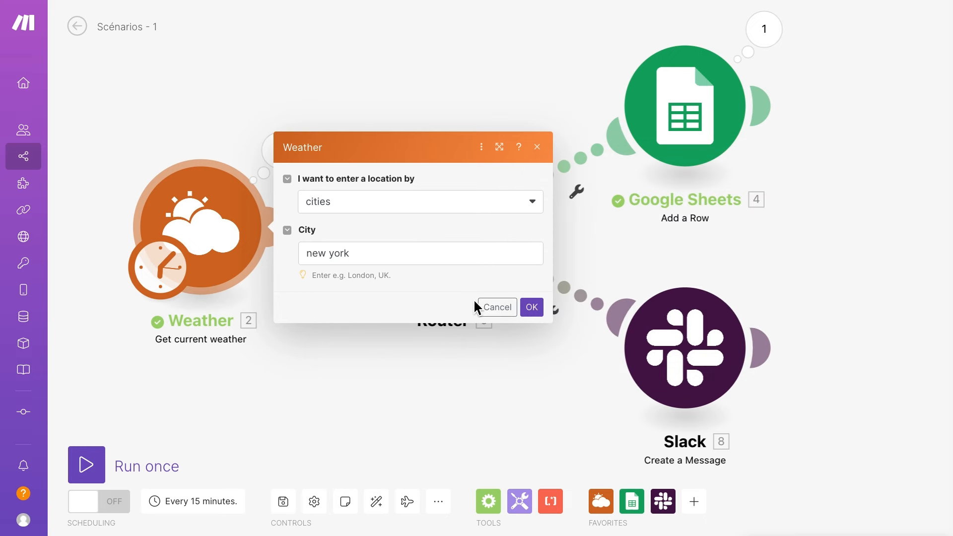
left_click(531, 308)
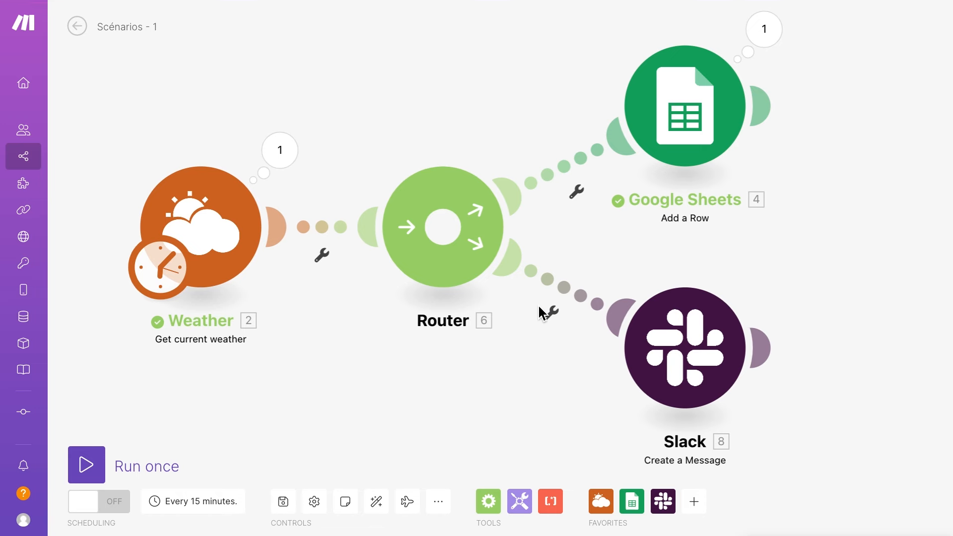
left_click(91, 474)
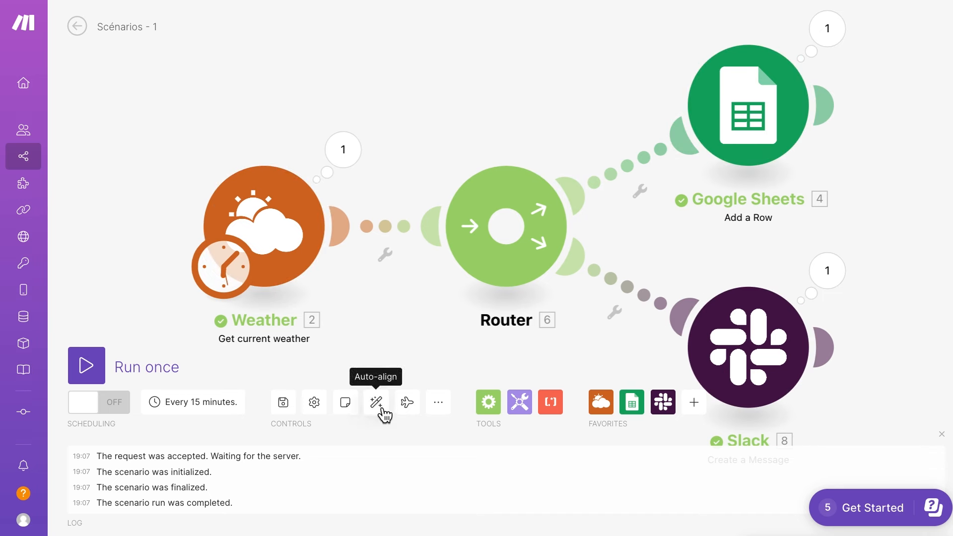
- Play the flow explanation and examine the Weather module's output bundle from the run
left_click(408, 406)
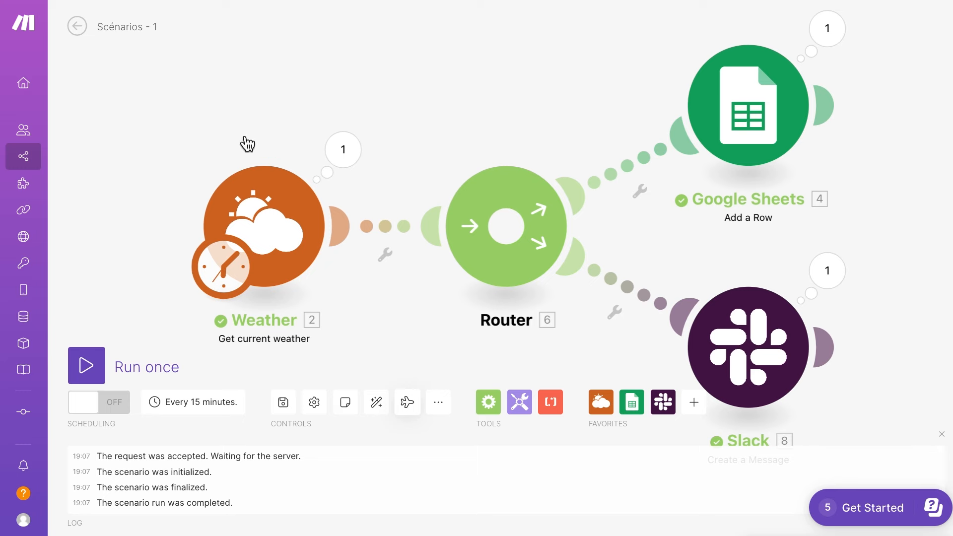
left_click(366, 161)
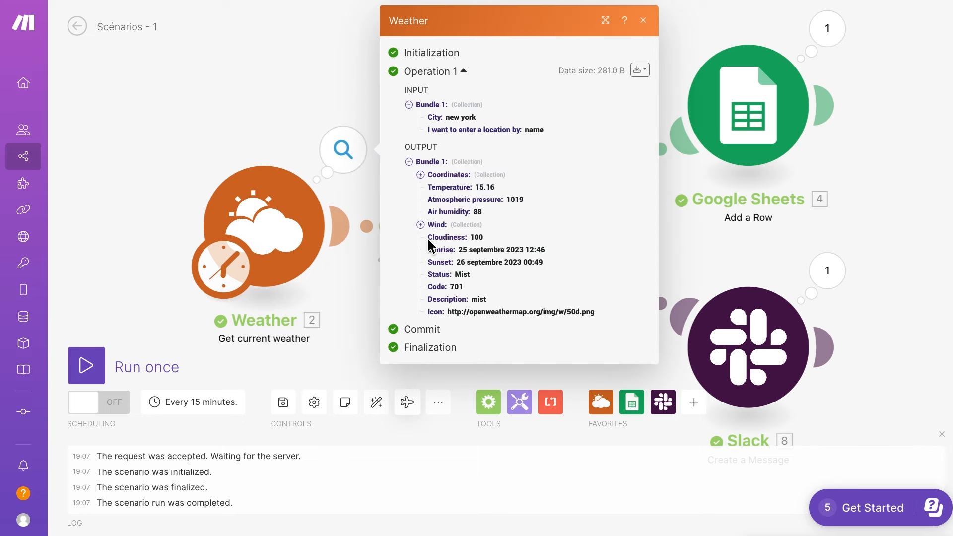
left_click_drag(463, 162, 526, 304)
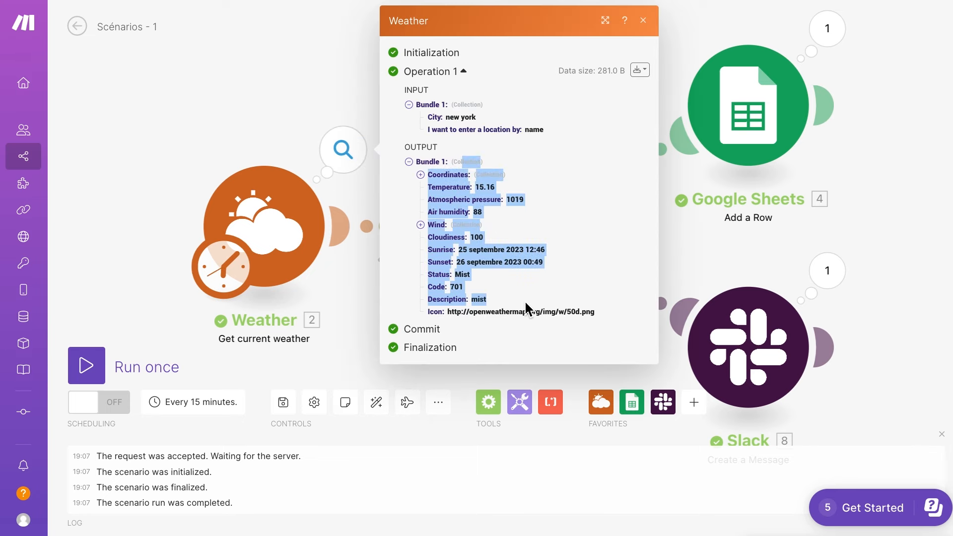
left_click(690, 28)
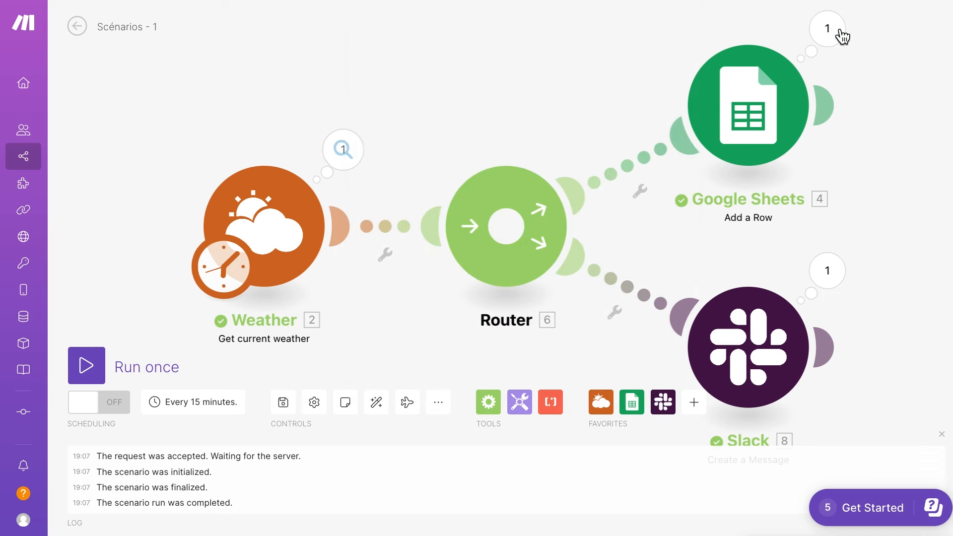
- Inspect the Google Sheets module's run details and check row 4 in the Feuille de Formation - TEST spreadsheet
left_click(836, 34)
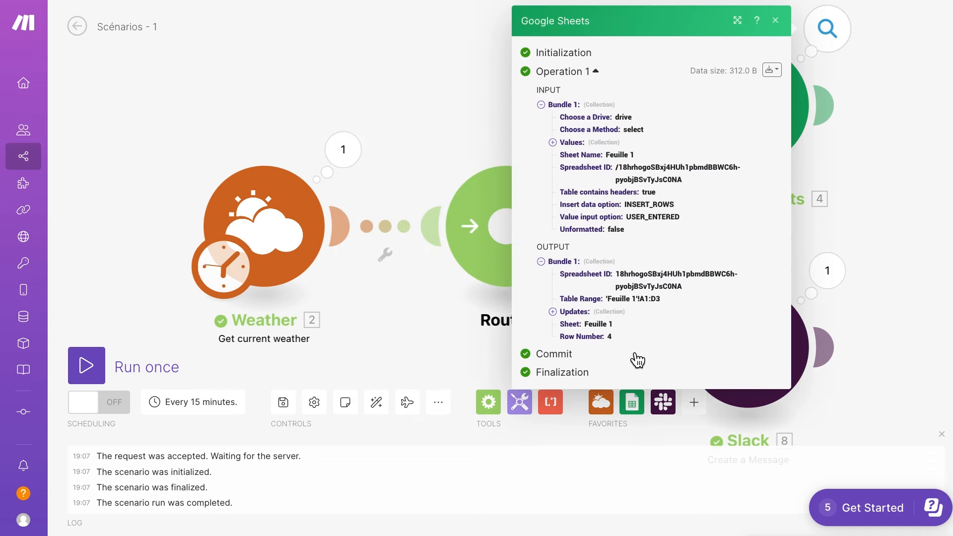
left_click(461, 52)
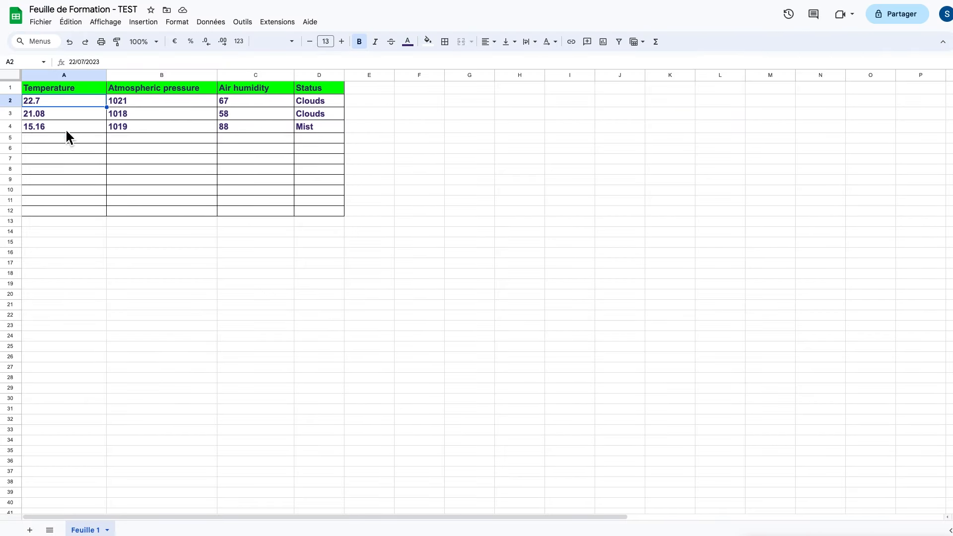
left_click_drag(67, 130, 316, 131)
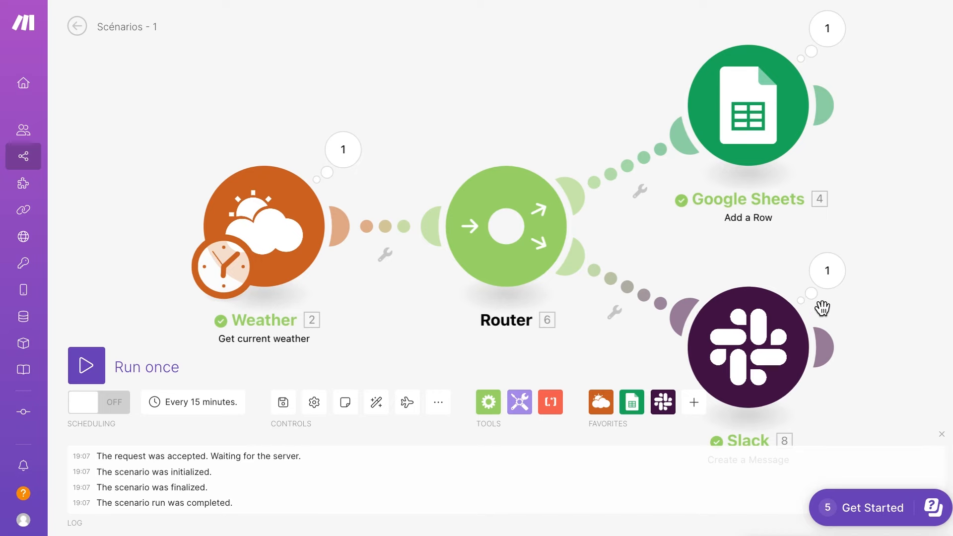
- Check the message text in the Slack module's run details and compare its temperature with the Weather module's output
left_click(839, 290)
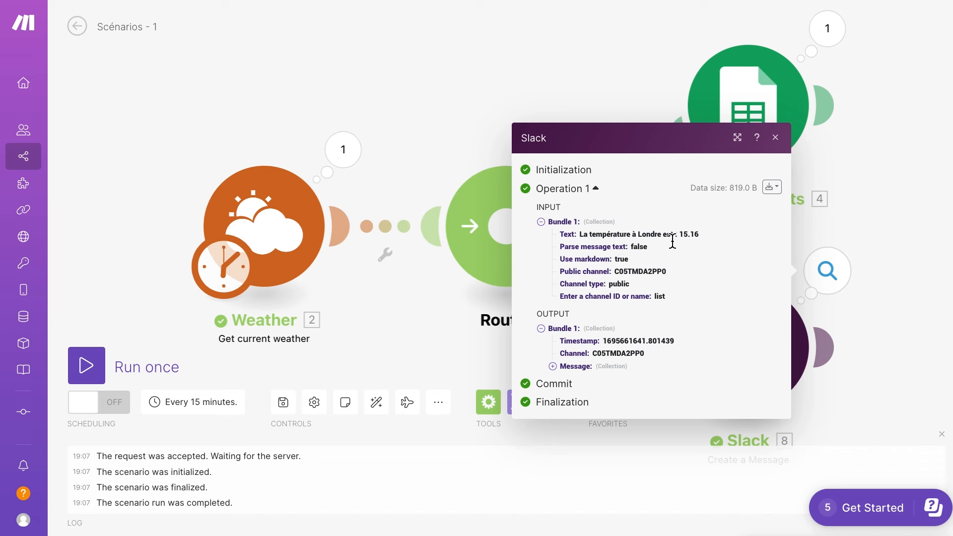
left_click_drag(590, 234, 679, 234)
left_click_drag(681, 232, 704, 238)
left_click(350, 158)
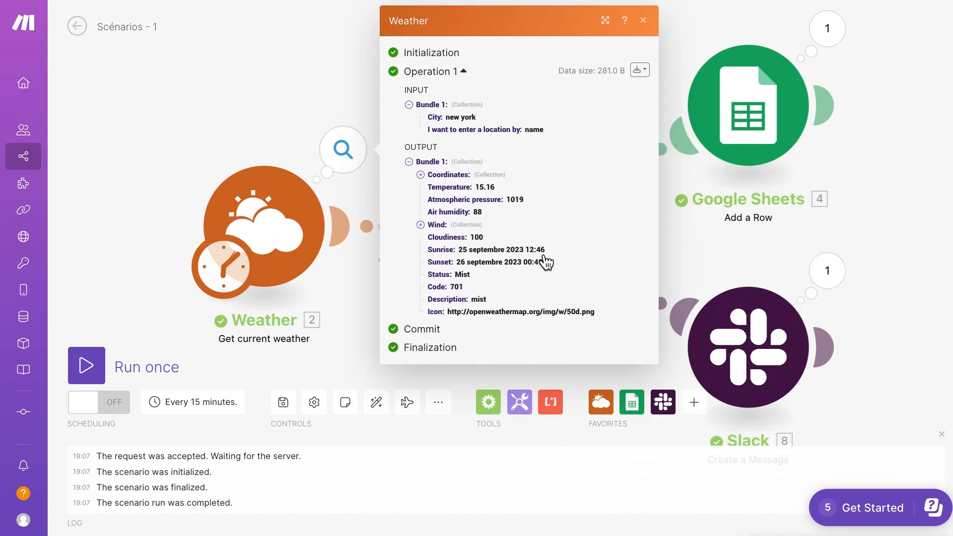
double_click(485, 187)
- Inspect the Slack module's run details and expand the Message collection in its output bundle
left_click(783, 376)
left_click(784, 376)
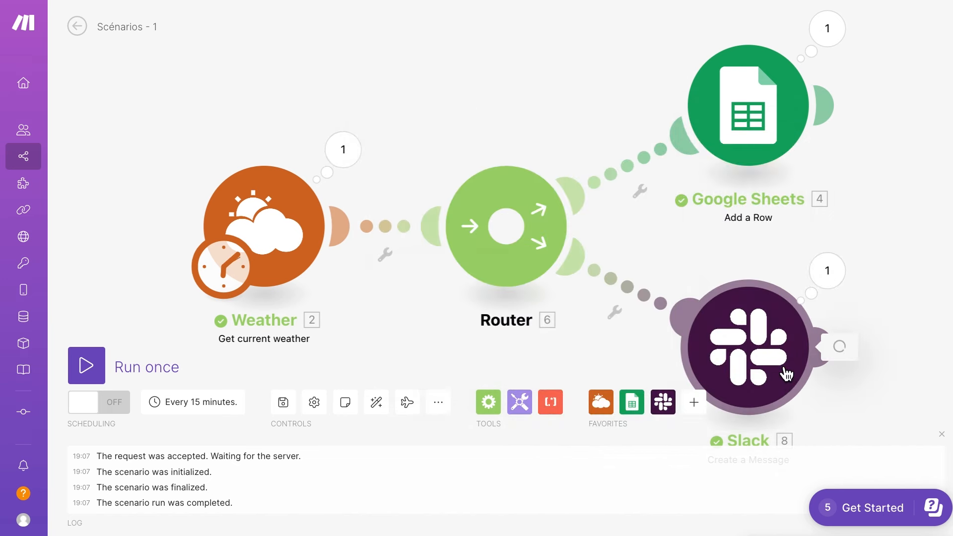
left_click(827, 272)
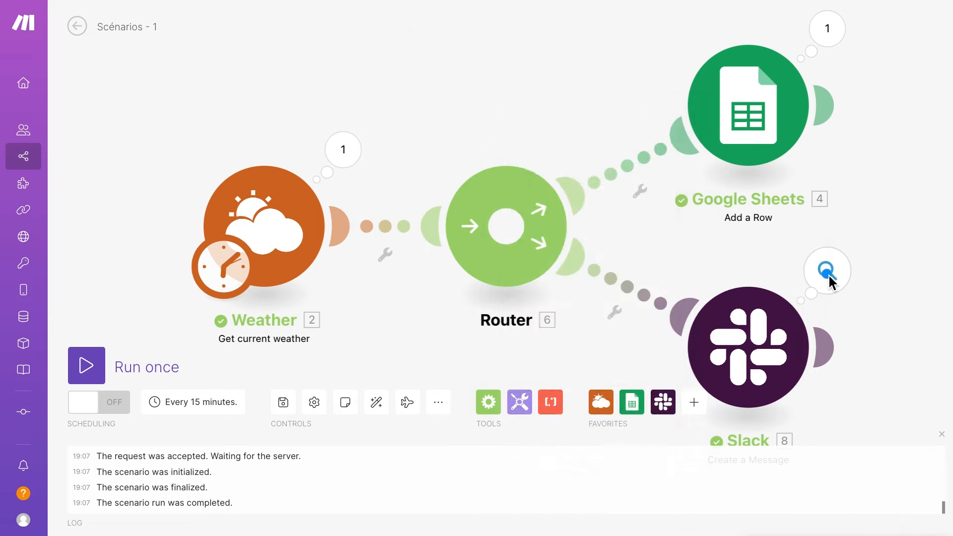
left_click(827, 272)
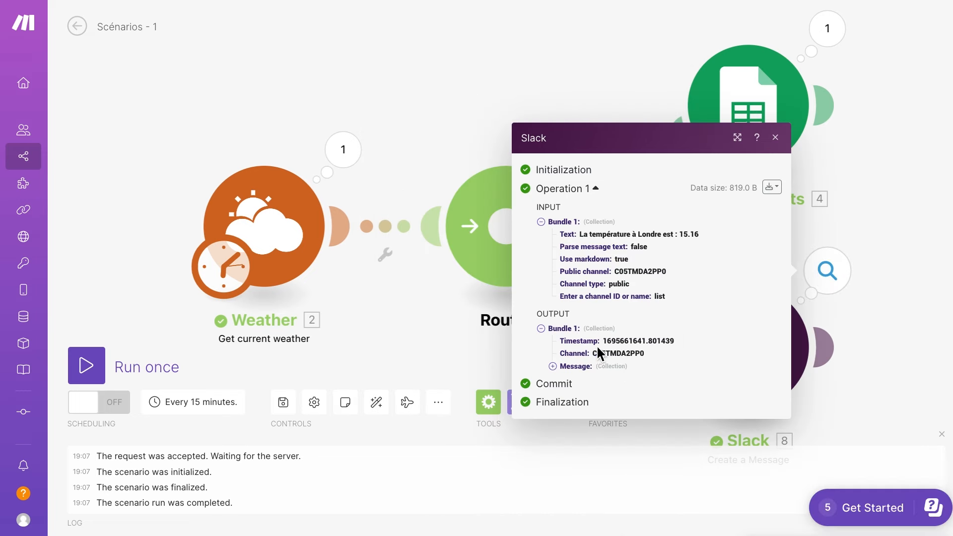
left_click(552, 366)
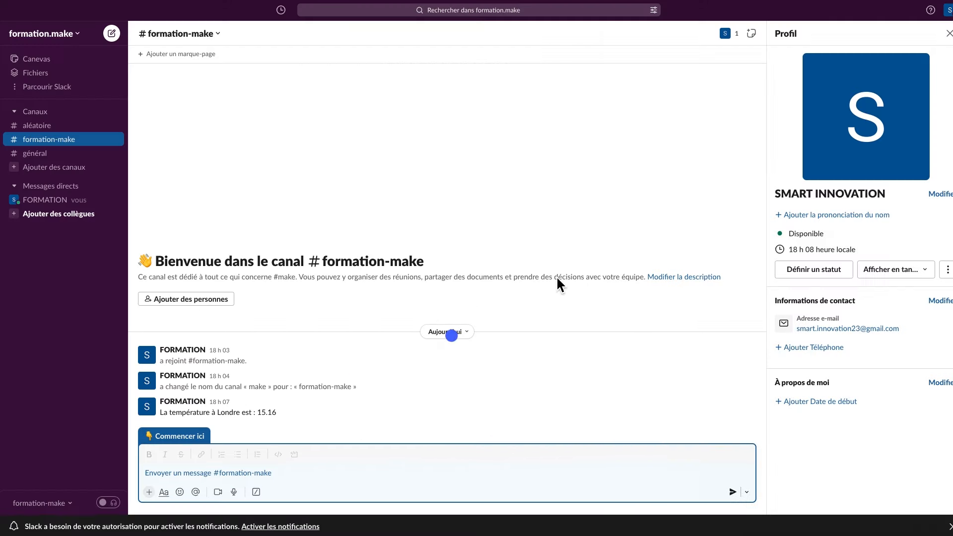
- Check the posted message in Slack's formation-make channel with the profile closed, and return to Make to close the run details and log
left_click(949, 34)
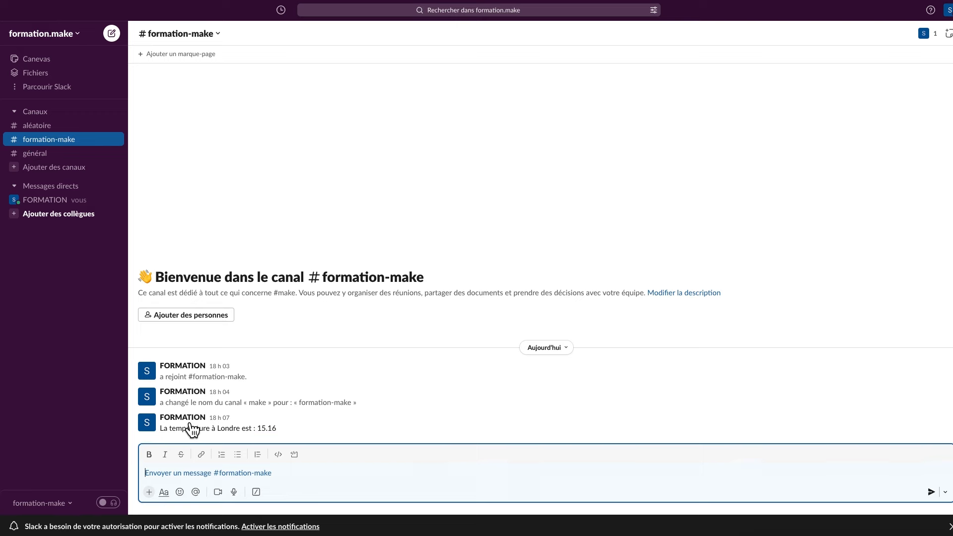
key("ctrl+shift+Tab")
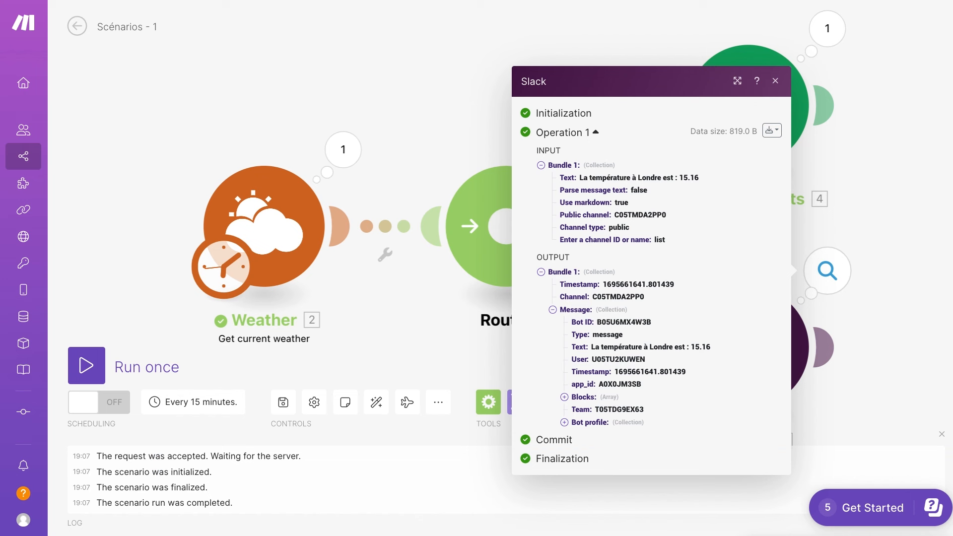
left_click(775, 81)
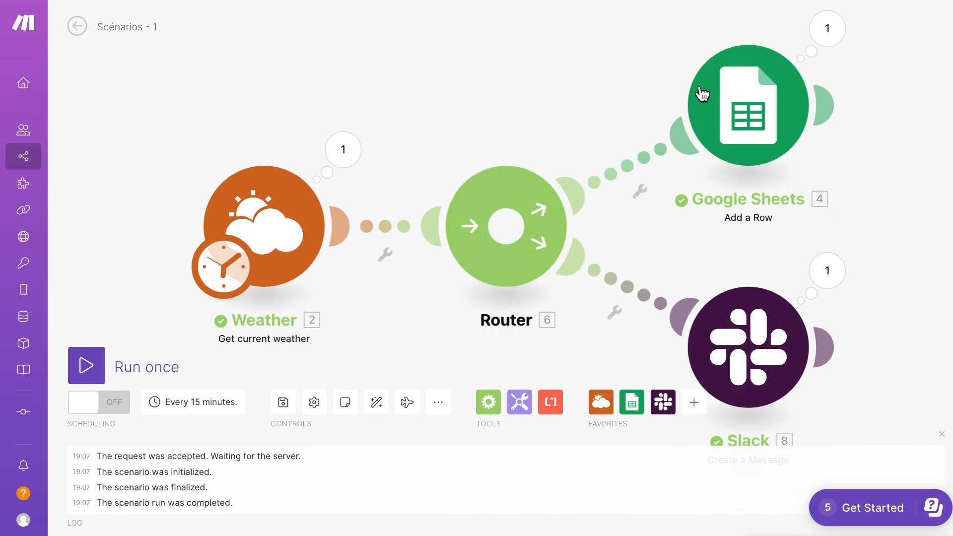
left_click(942, 434)
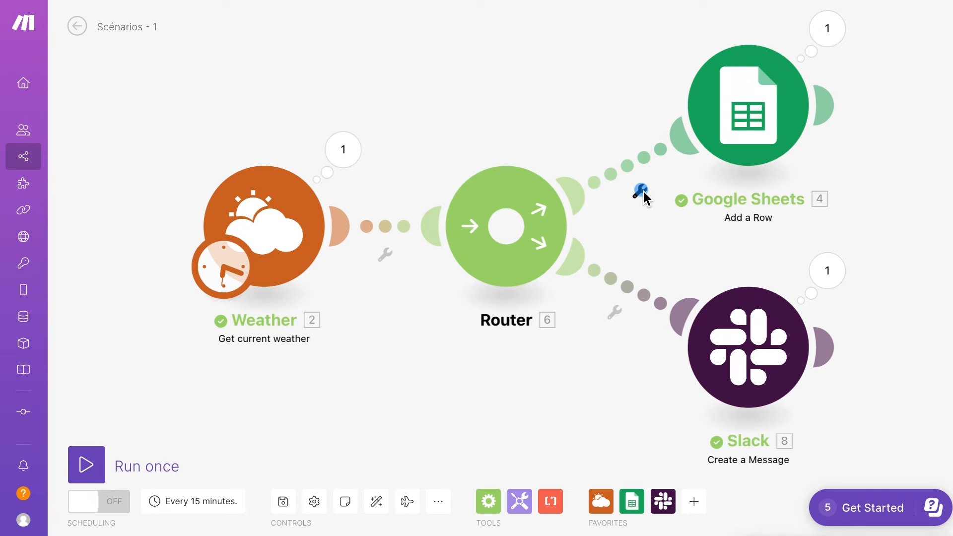
- Set up a filter labelled "Temp Supérieur à 20" on the route between the Router and Google Sheets
left_click(640, 192)
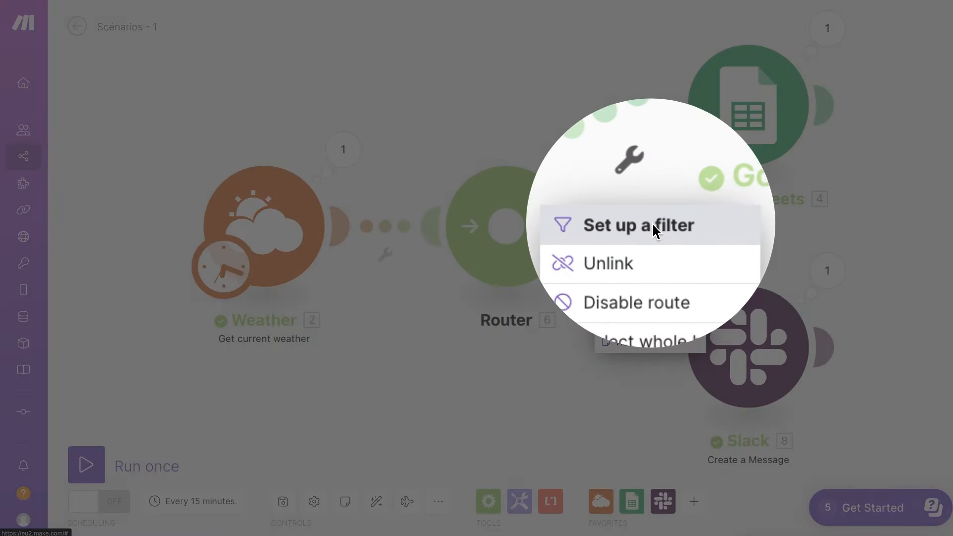
left_click(643, 225)
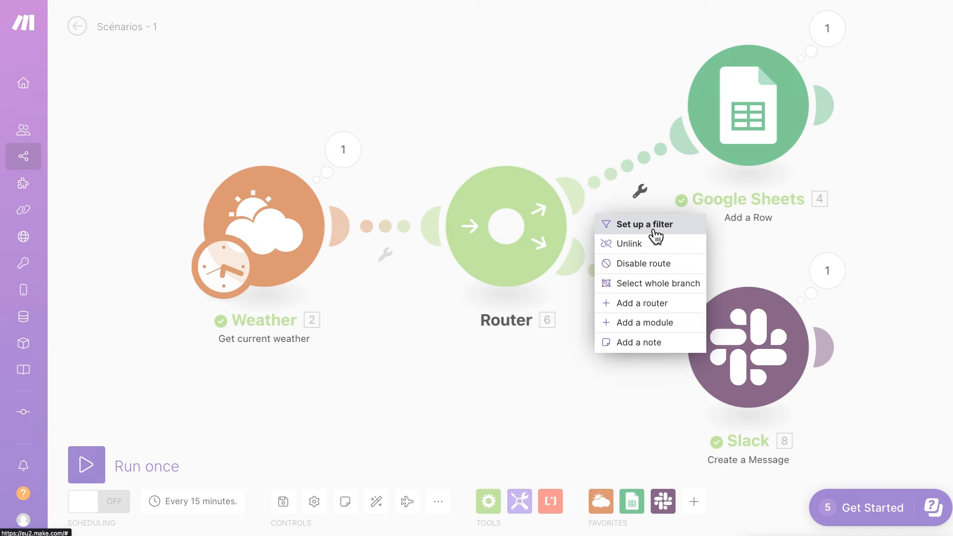
left_click(654, 231)
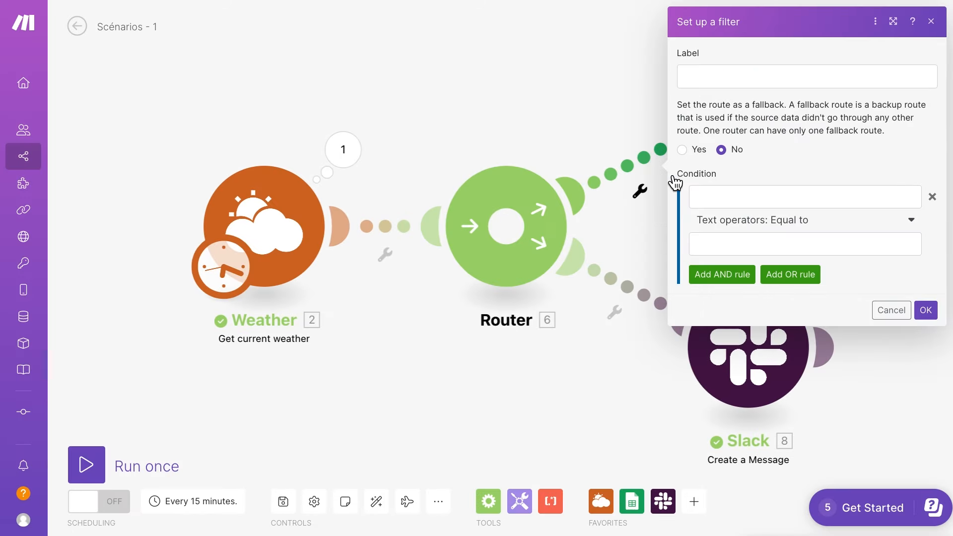
left_click(734, 77)
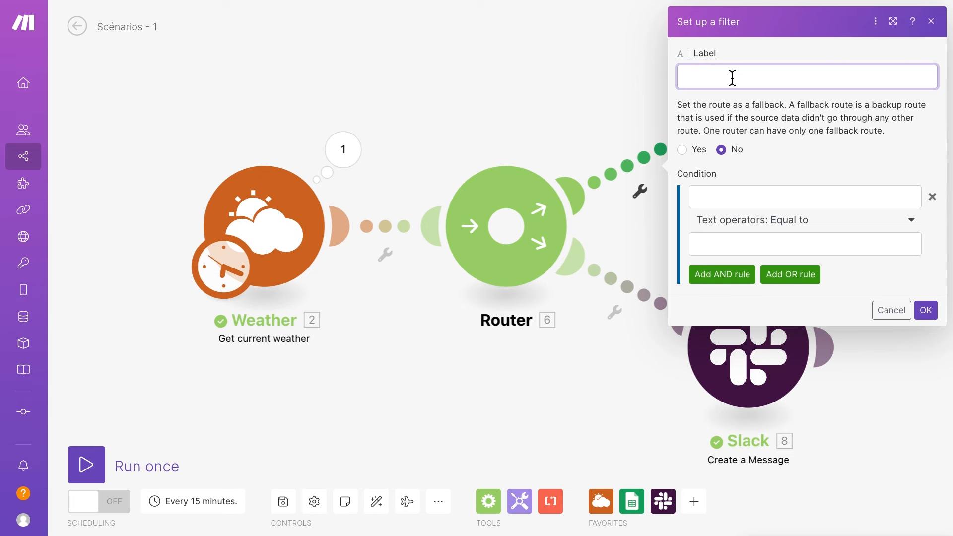
type("Supérieur à 20")
key("Left")
type("Temp")
- Use the Weather module's Temperature as the value tested by the filter condition
left_click(760, 195)
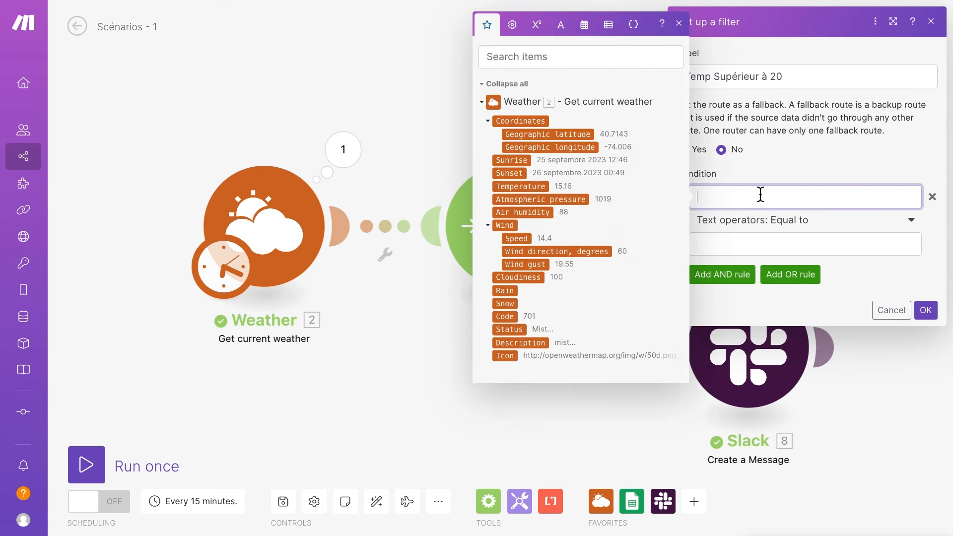
left_click(538, 193)
left_click(798, 241)
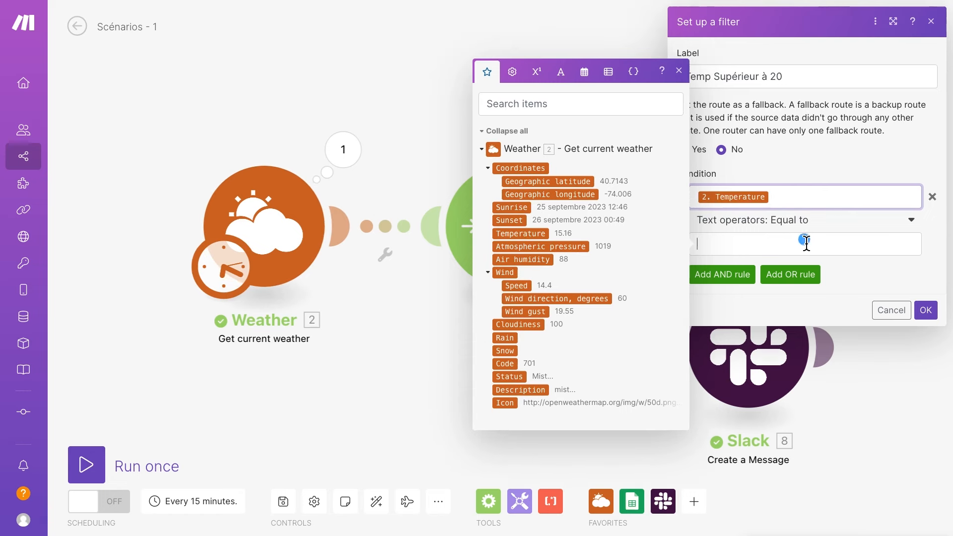
- Examine the operators available for the filter condition, covering the basic, text, numeric, datetime, time, boolean and array groups
left_click(812, 229)
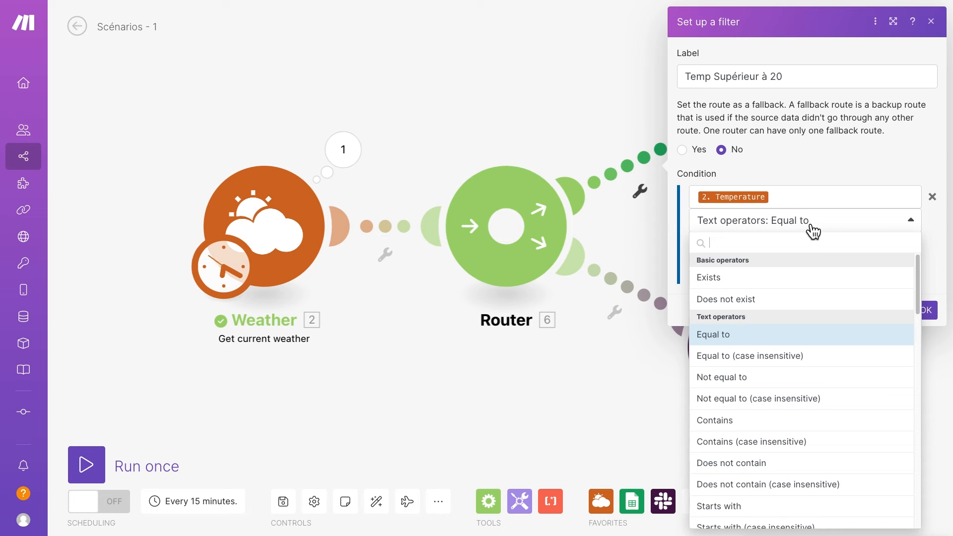
scroll(827, 410, "down", 6)
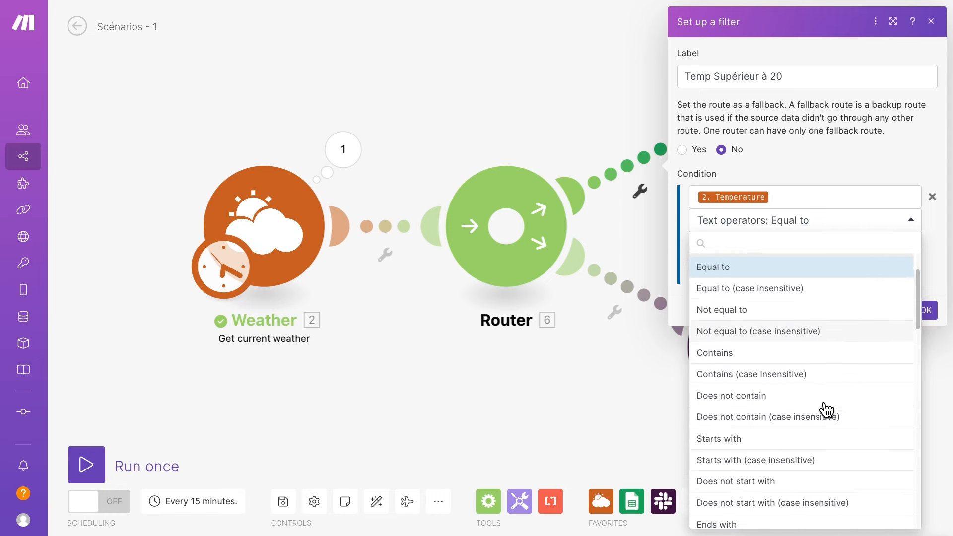
scroll(828, 409, "down", 1)
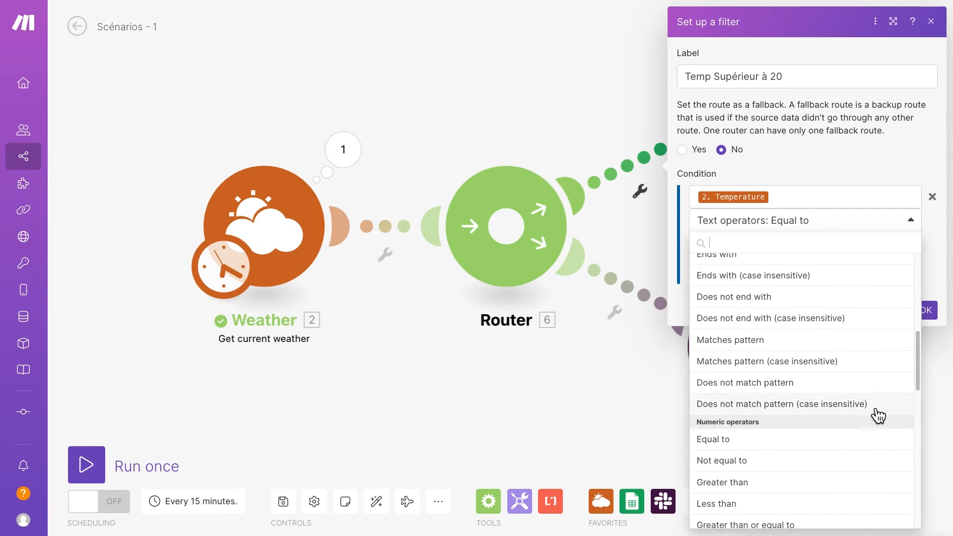
scroll(844, 402, "down", 2)
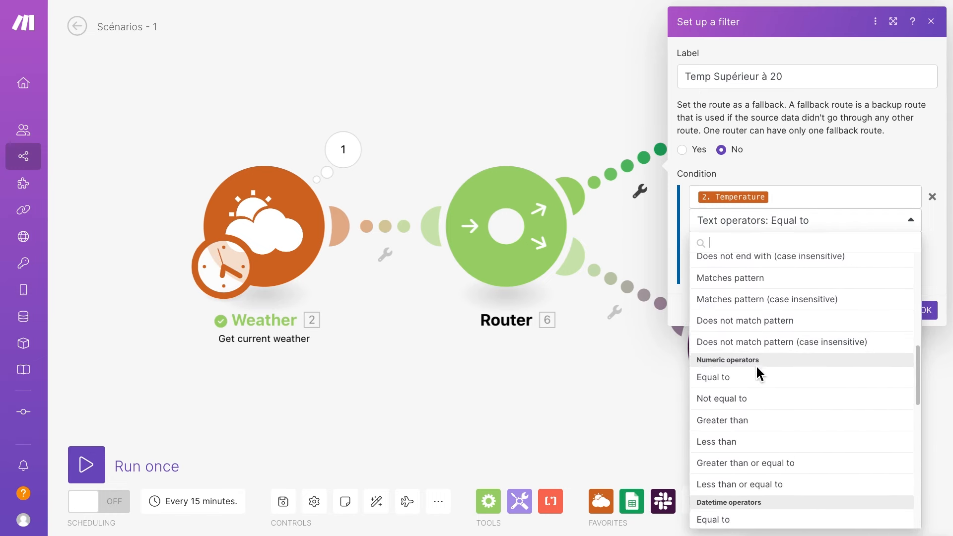
scroll(757, 370, "down", 2)
scroll(783, 452, "down", 4)
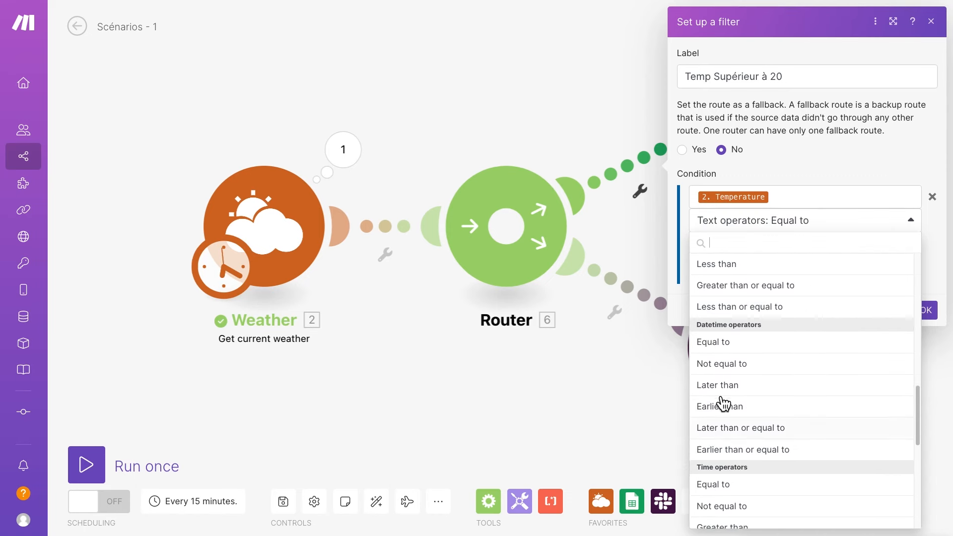
scroll(819, 378, "down", 3)
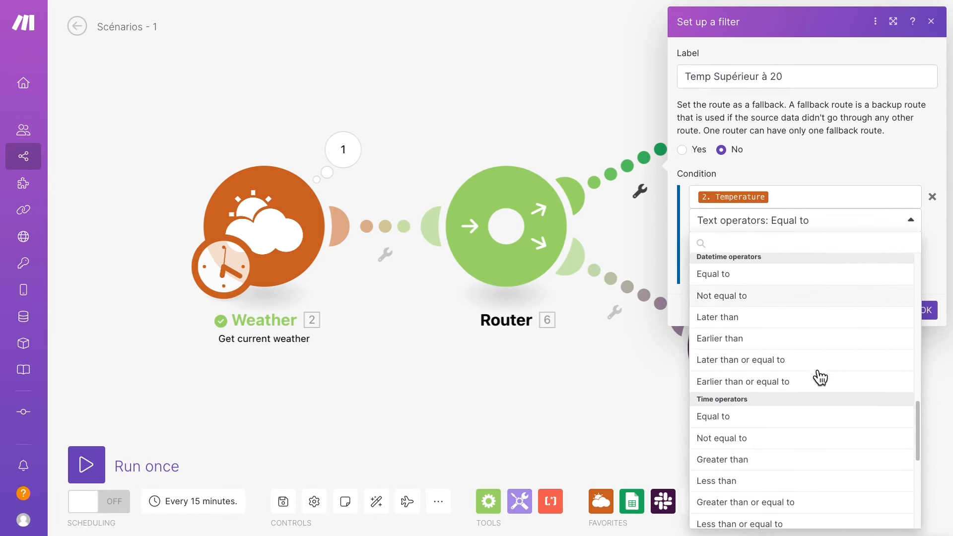
scroll(830, 419, "down", 4)
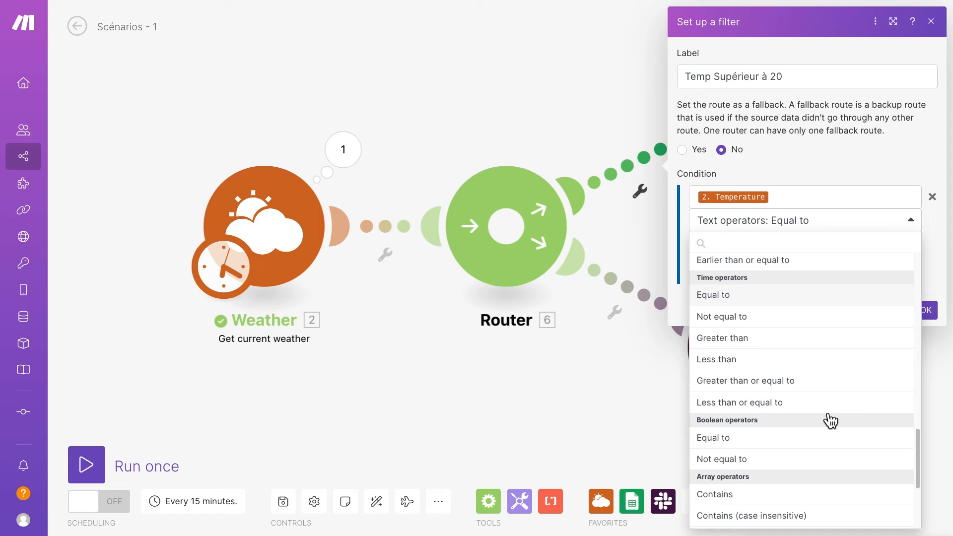
scroll(800, 453, "down", 2)
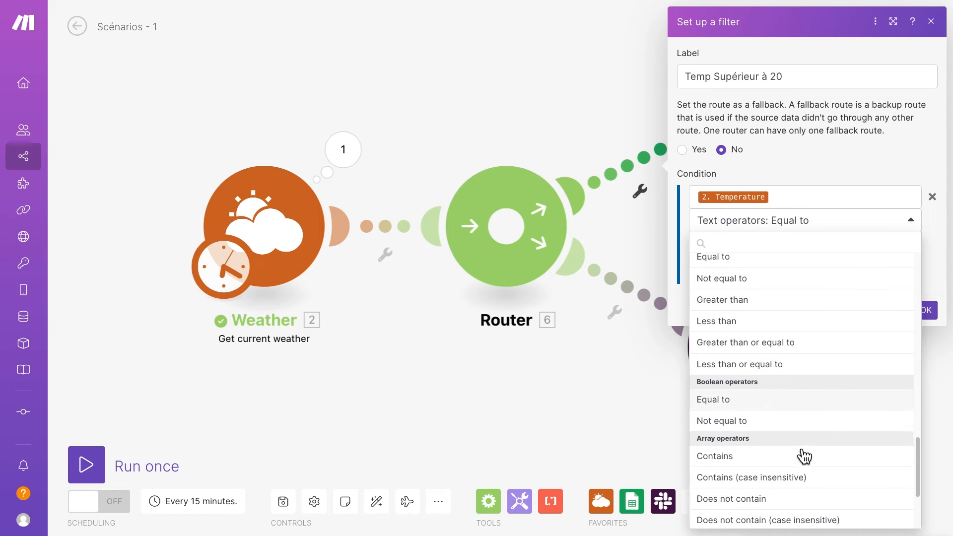
scroll(845, 426, "down", 3)
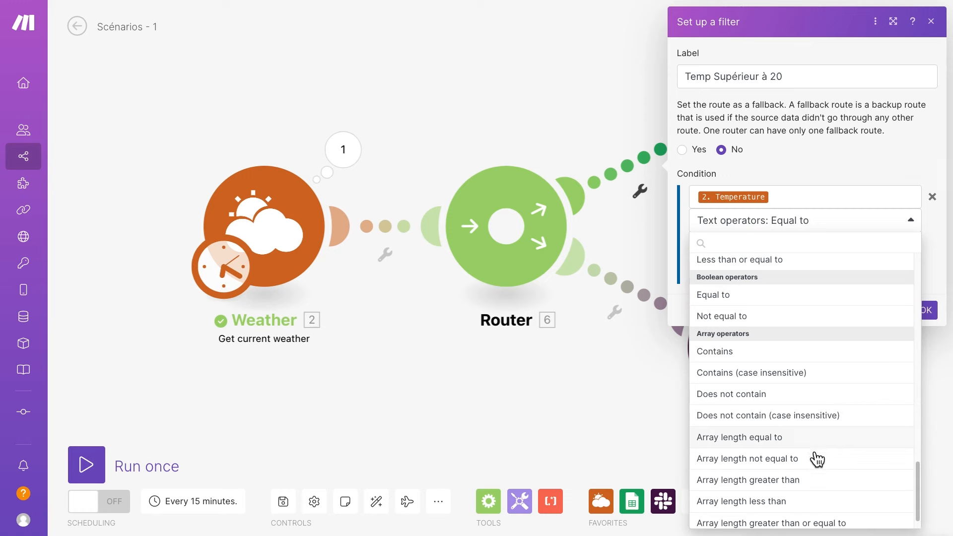
scroll(844, 466, "down", 1)
scroll(843, 469, "up", 19)
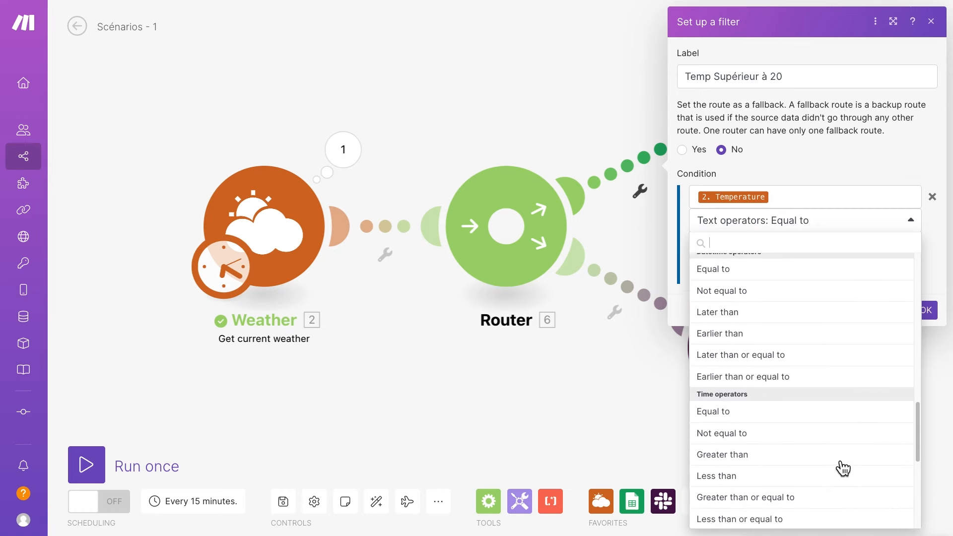
scroll(842, 468, "up", 6)
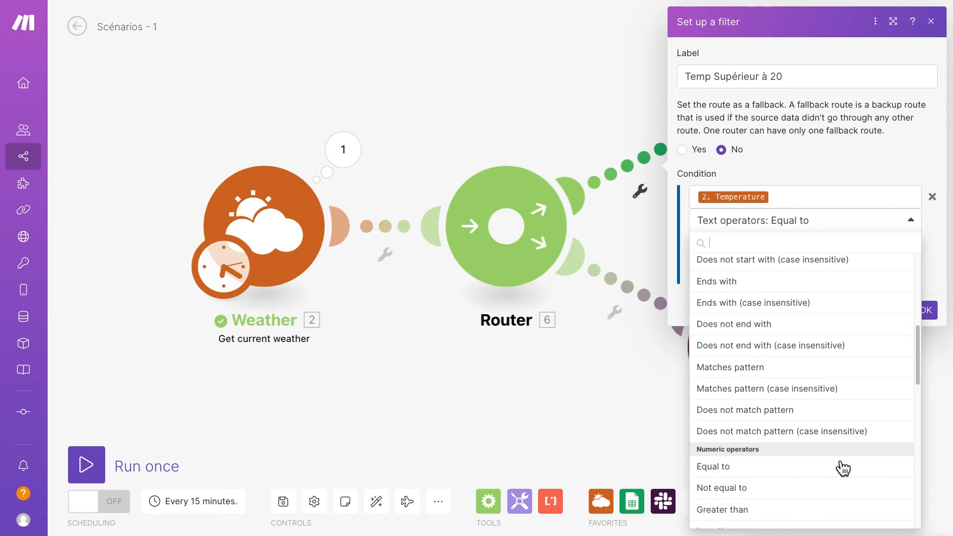
scroll(843, 468, "up", 3)
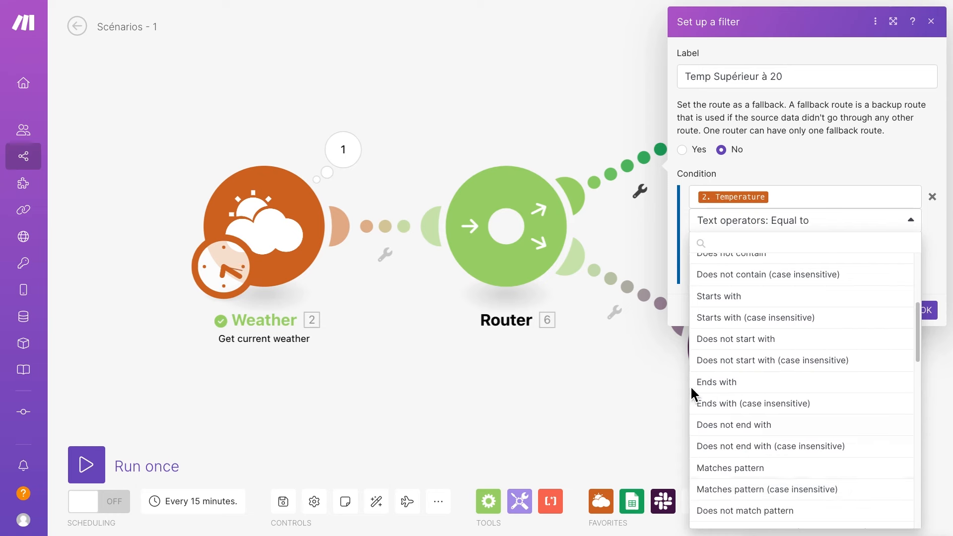
scroll(700, 392, "up", 1)
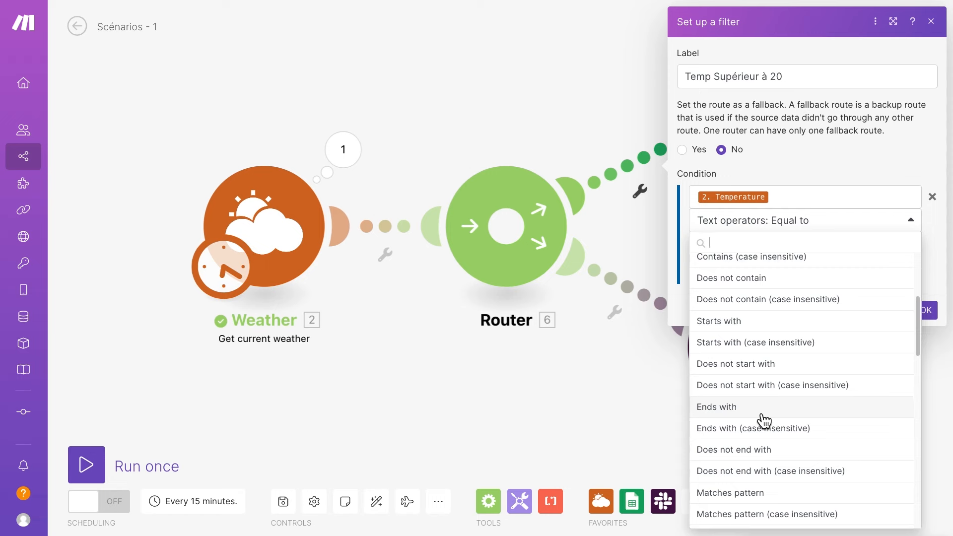
scroll(765, 421, "up", 5)
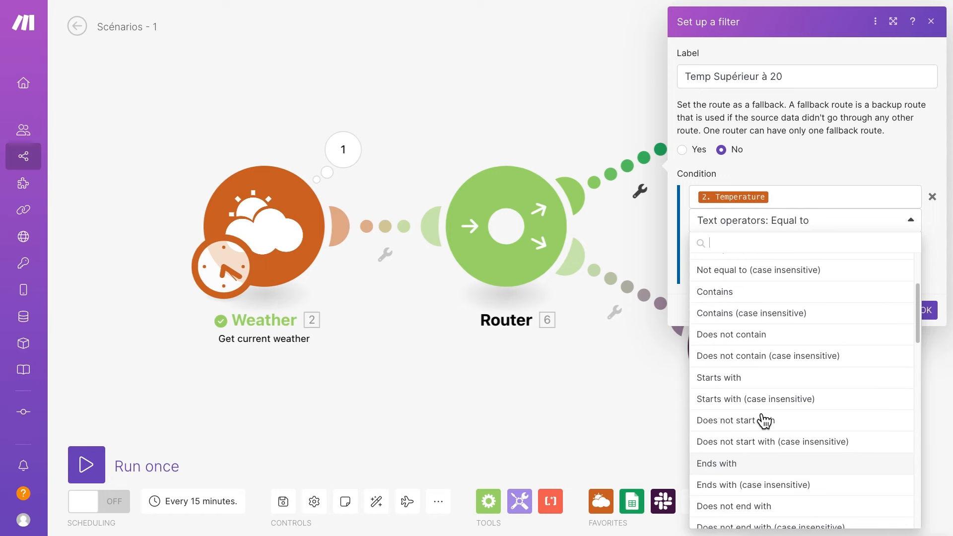
scroll(763, 421, "up", 2)
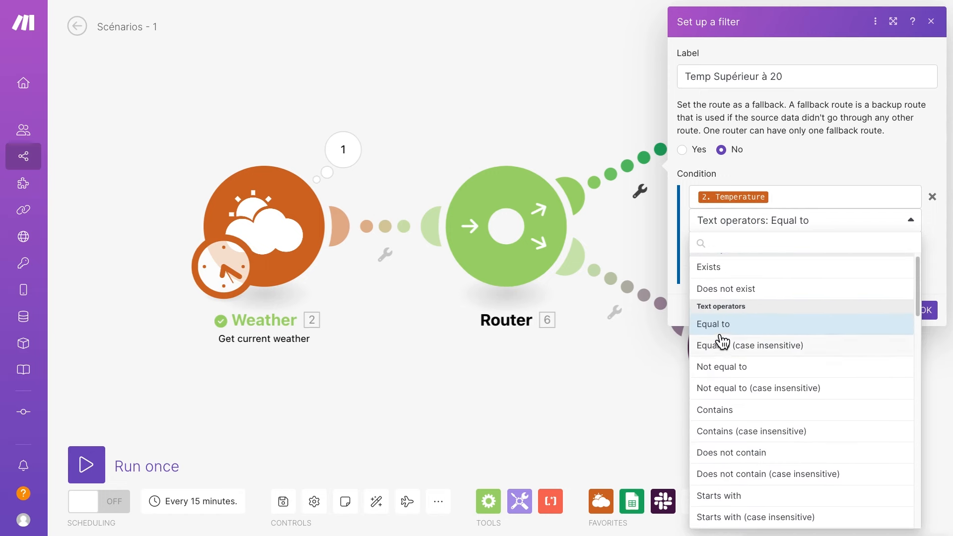
scroll(775, 328, "up", 1)
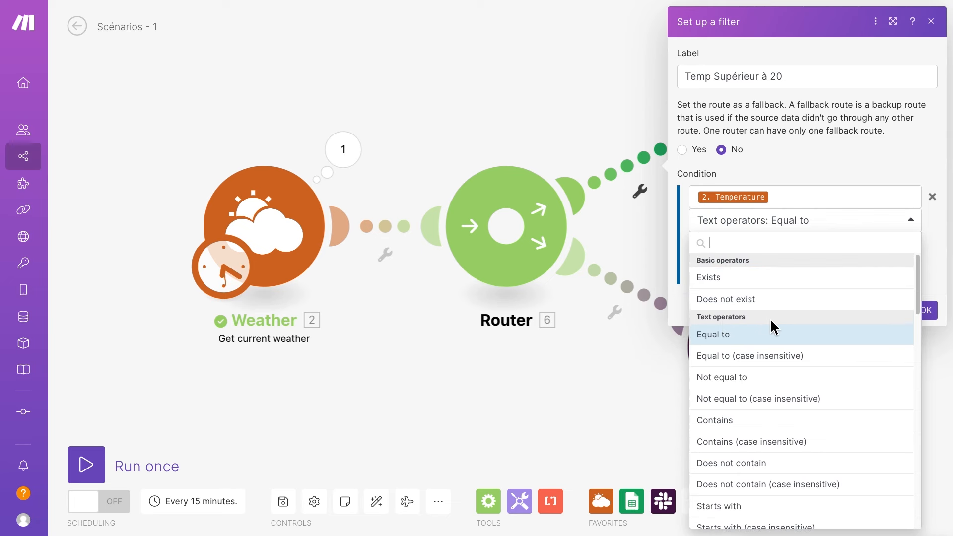
- Set the filter condition to the numeric operator Greater than or equal to with the value 20
scroll(775, 329, "down", 10)
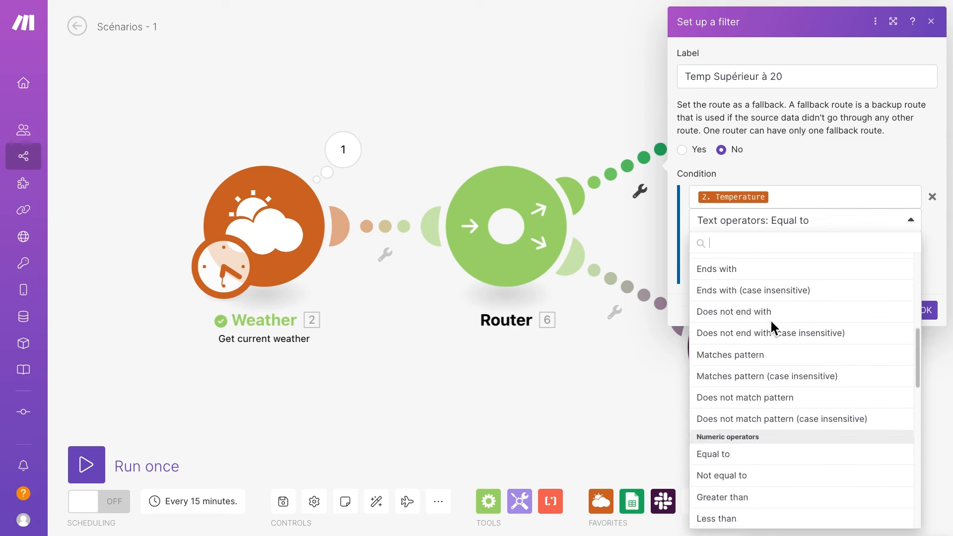
scroll(774, 329, "up", 6)
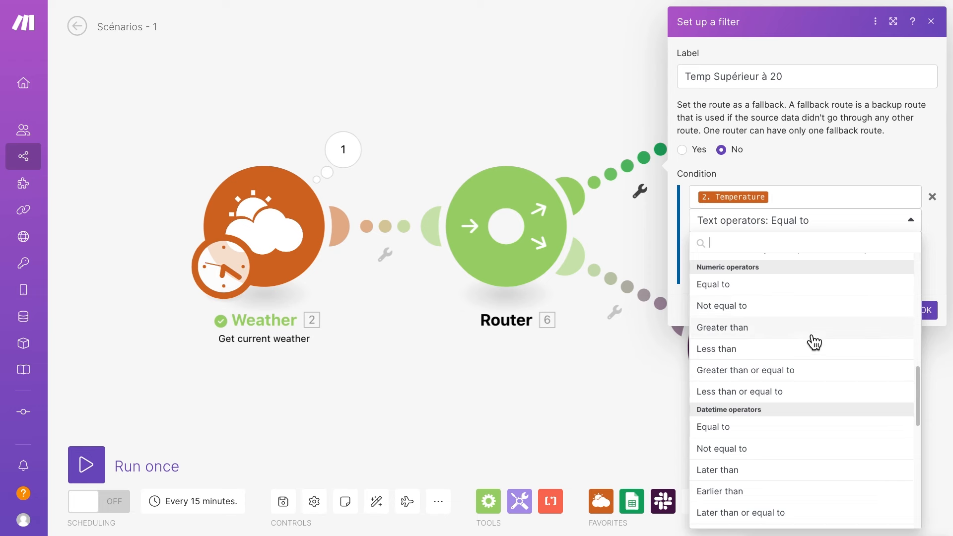
left_click(834, 381)
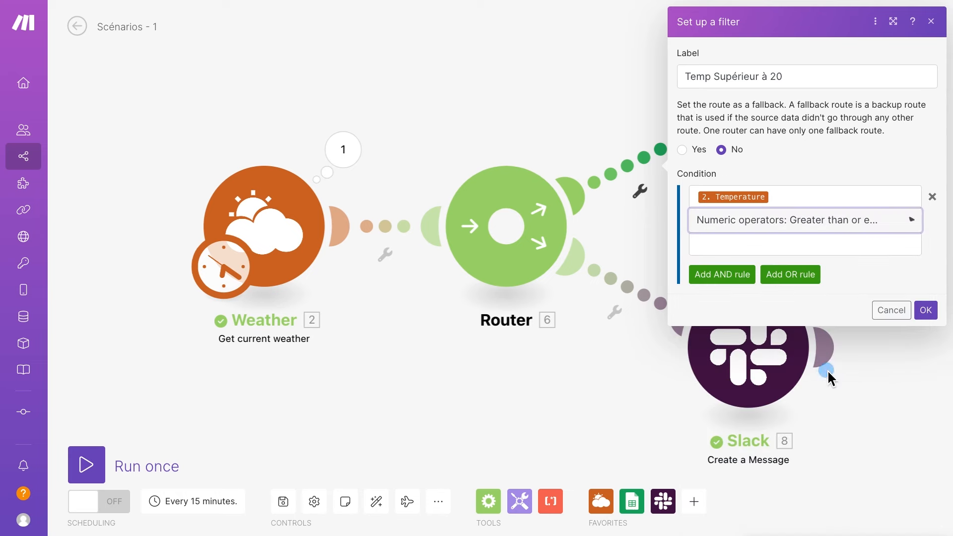
left_click(735, 244)
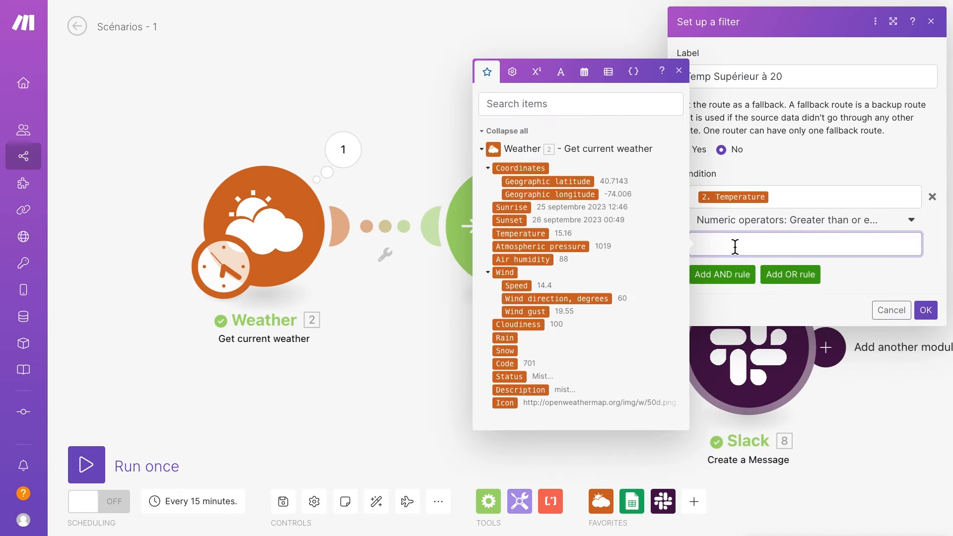
type("20")
left_click(897, 266)
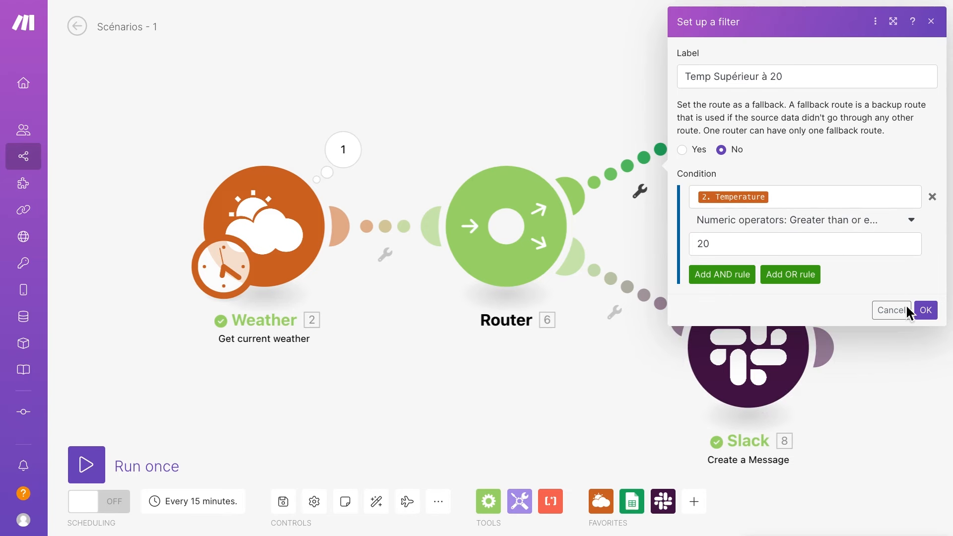
- Save the filter on the Google Sheets route and review its saved settings
left_click(926, 309)
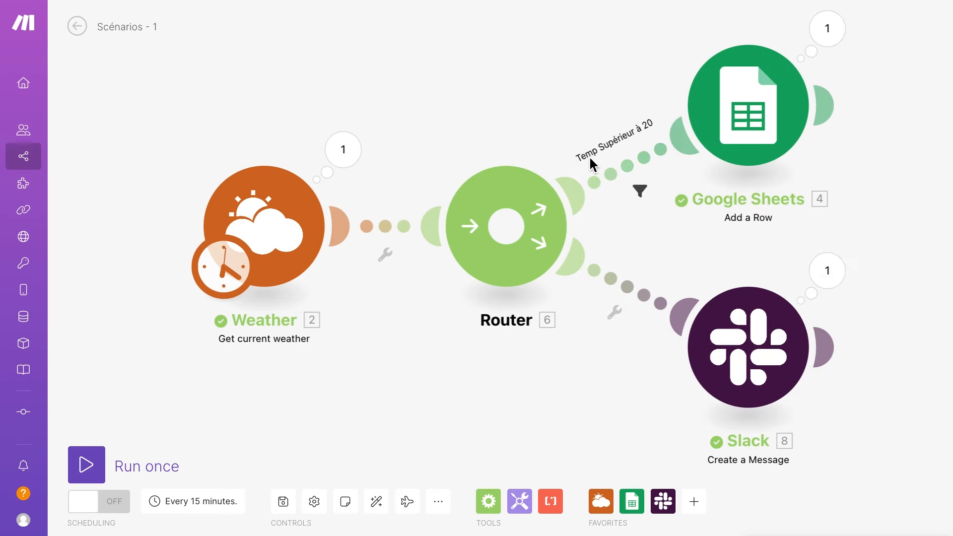
left_click(642, 192)
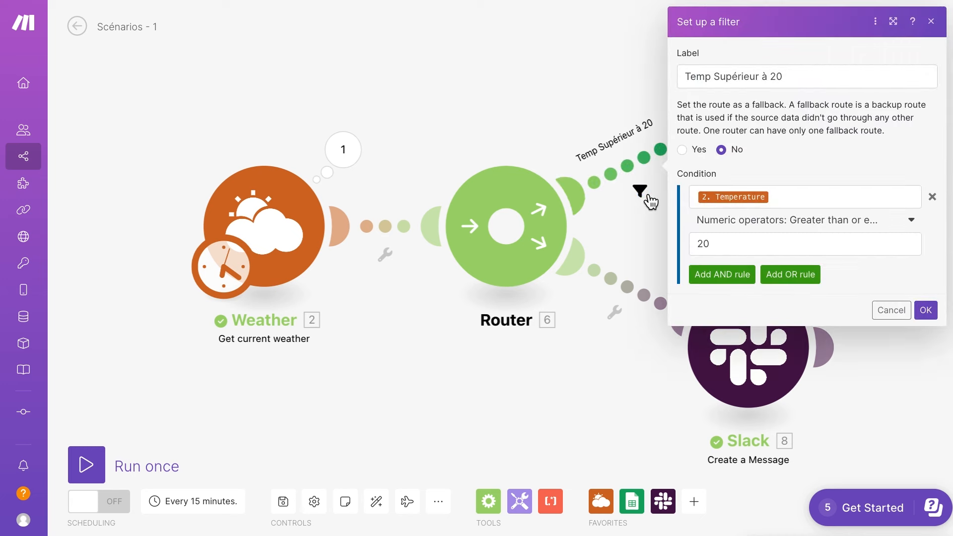
left_click(616, 217)
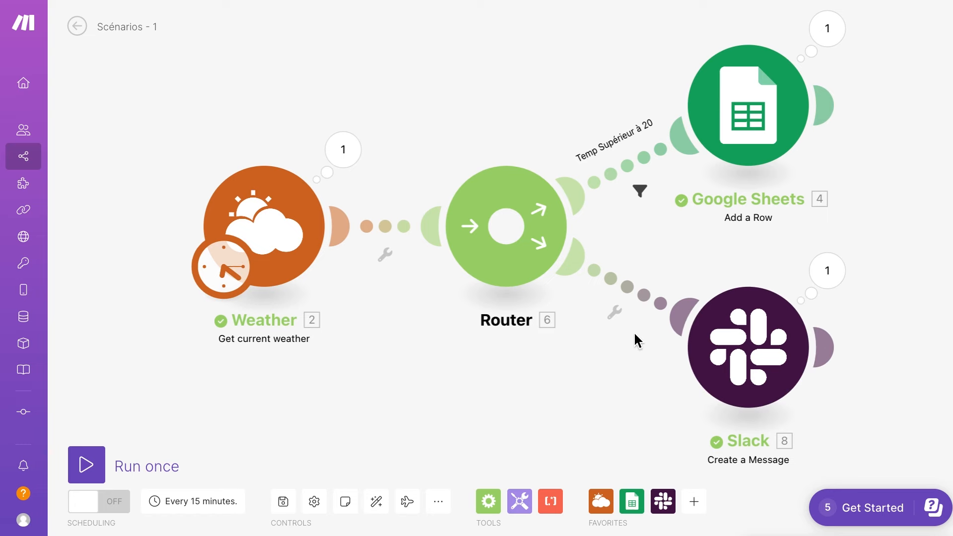
- Set up a filter labelled "Temp inférieur à 20 et supérieur à 30" on the route between the Router and Slack
left_click(614, 312)
left_click(621, 343)
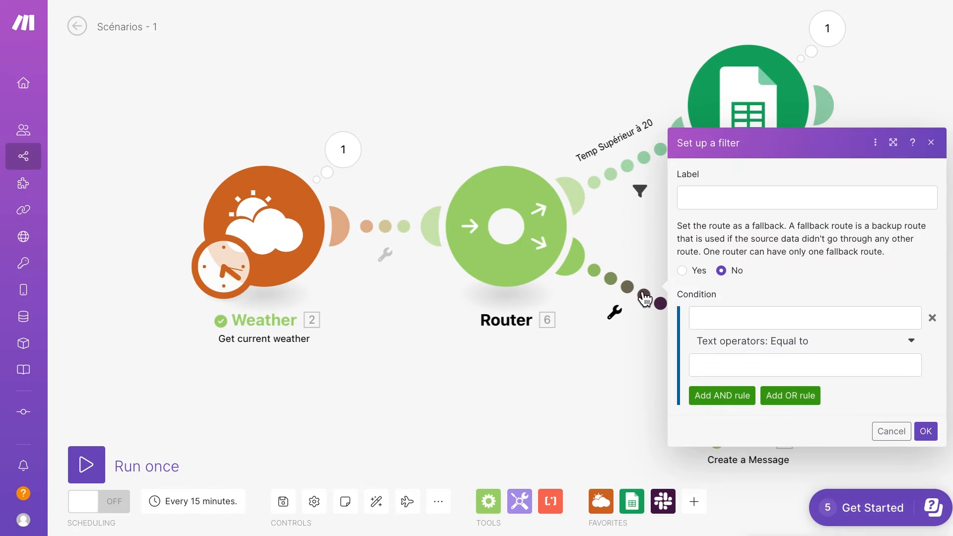
left_click(714, 201)
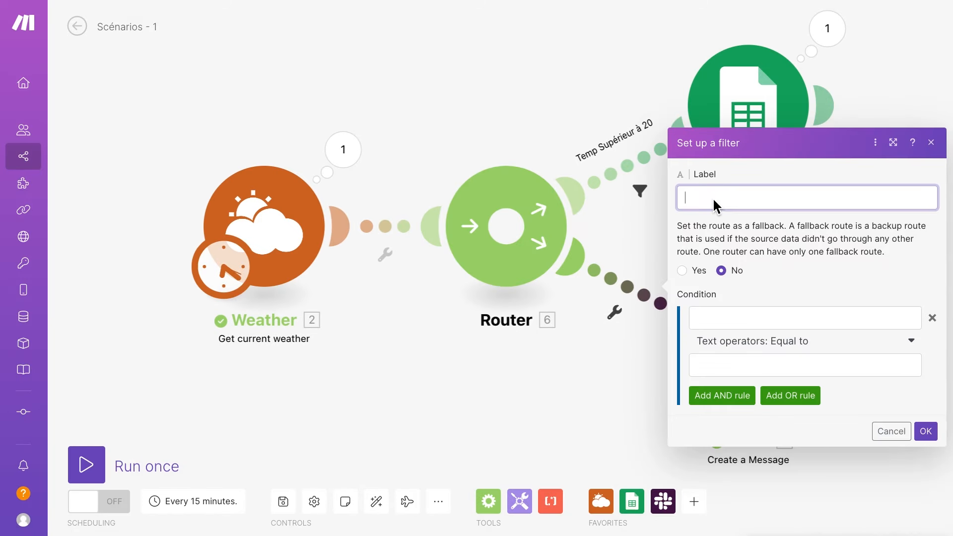
type("Tem inférieur à 20 et supérieur")
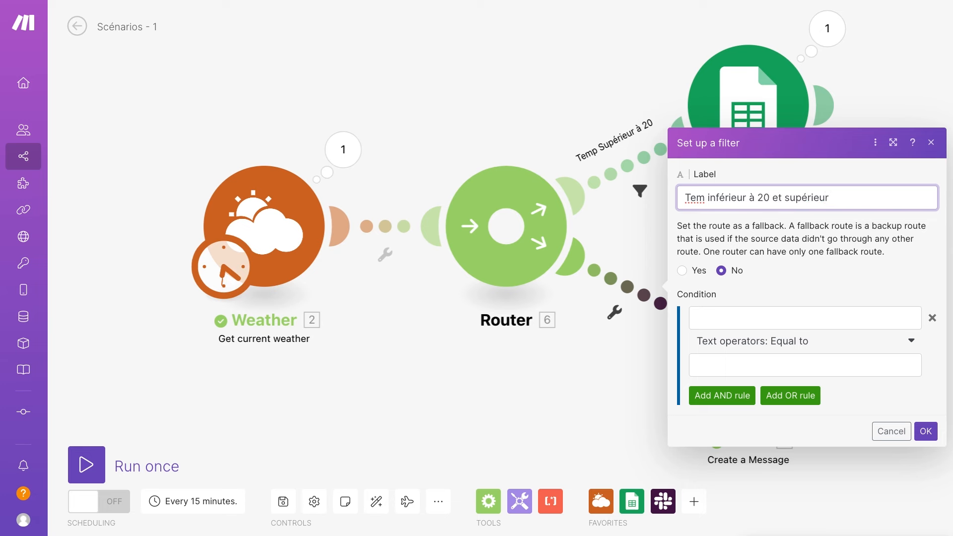
type(" à 30")
left_click(706, 198)
type("p")
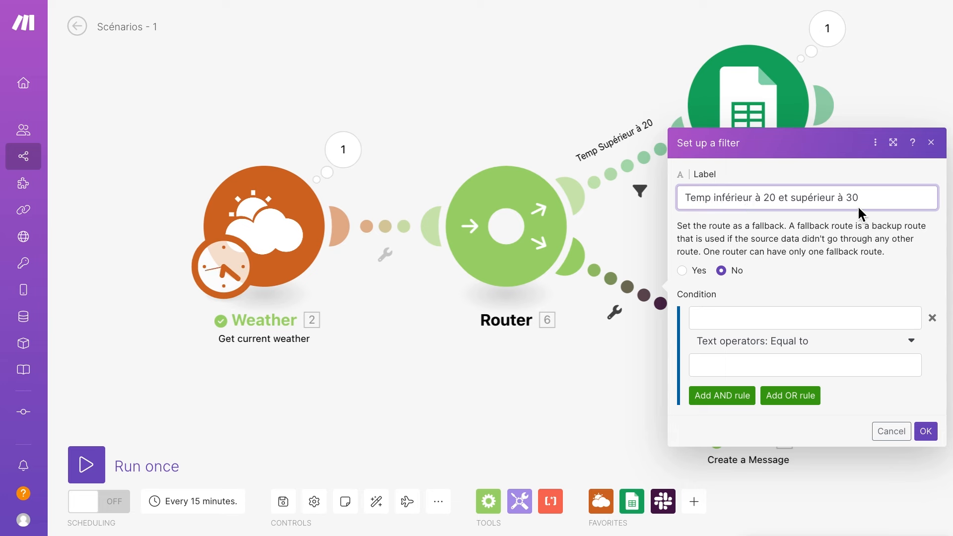
- Set the Slack filter's first condition to the Weather module's Temperature with the numeric operator Less than and the value 20
left_click(724, 319)
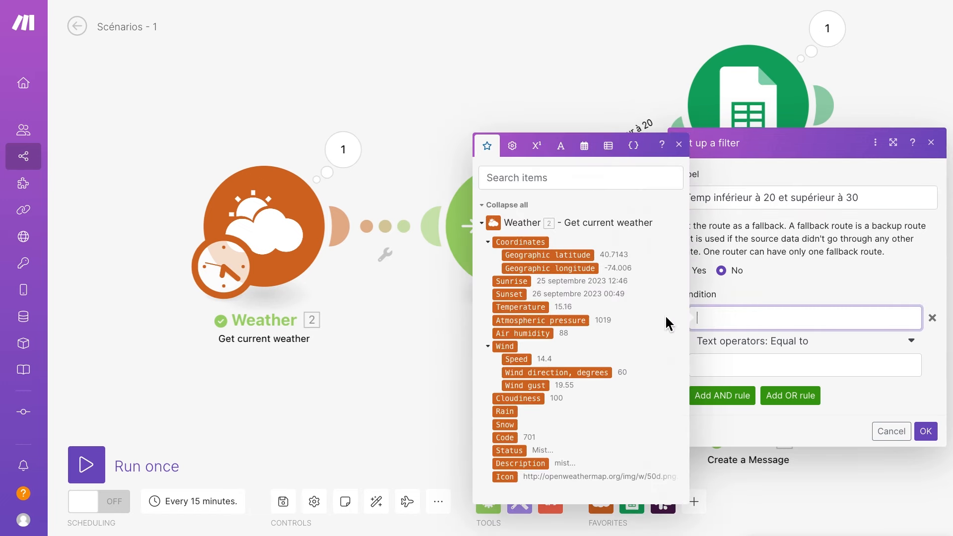
left_click(536, 310)
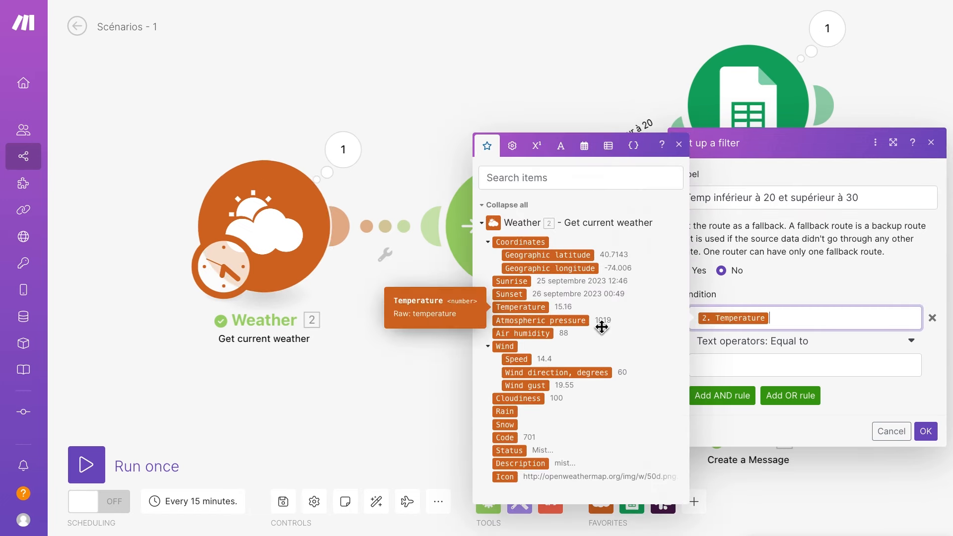
left_click(800, 342)
scroll(805, 419, "down", 5)
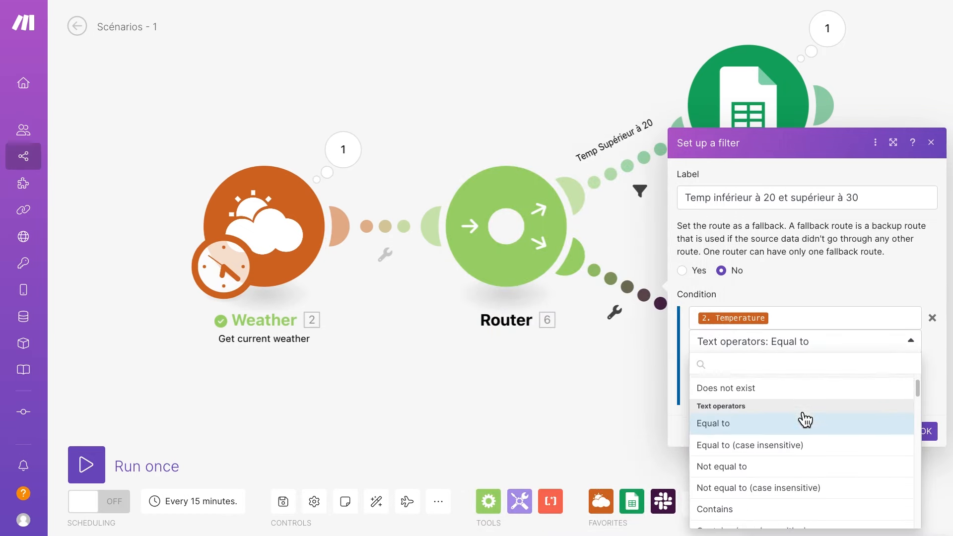
scroll(809, 423, "down", 6)
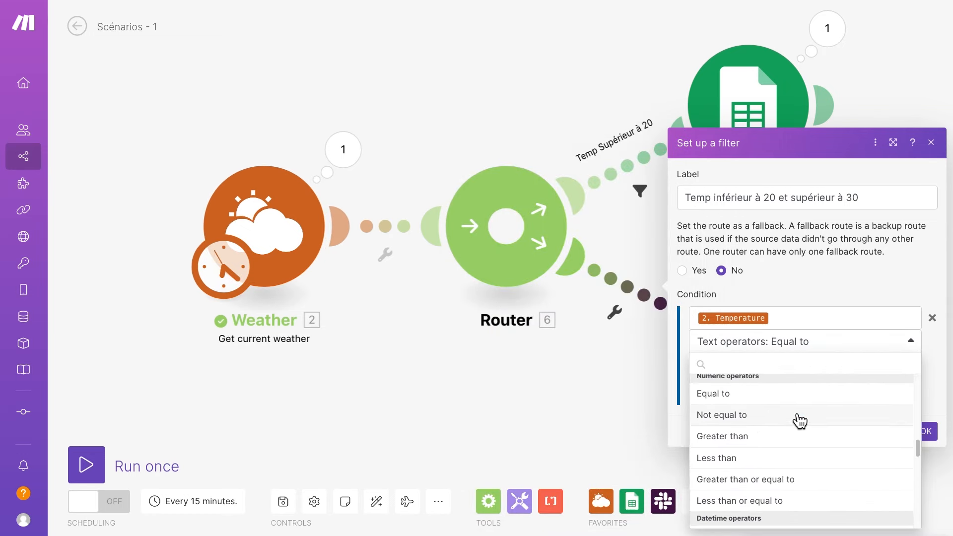
left_click(783, 465)
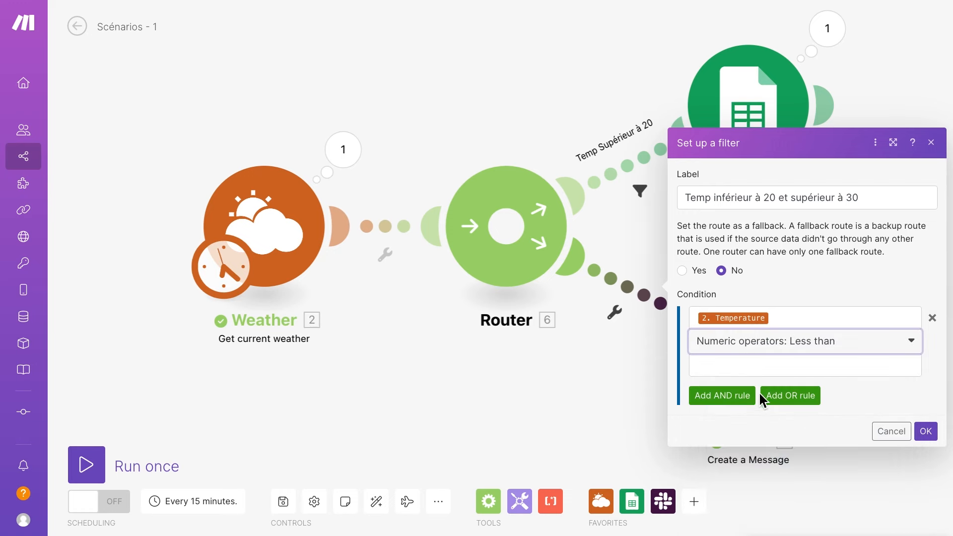
left_click(767, 373)
type("20")
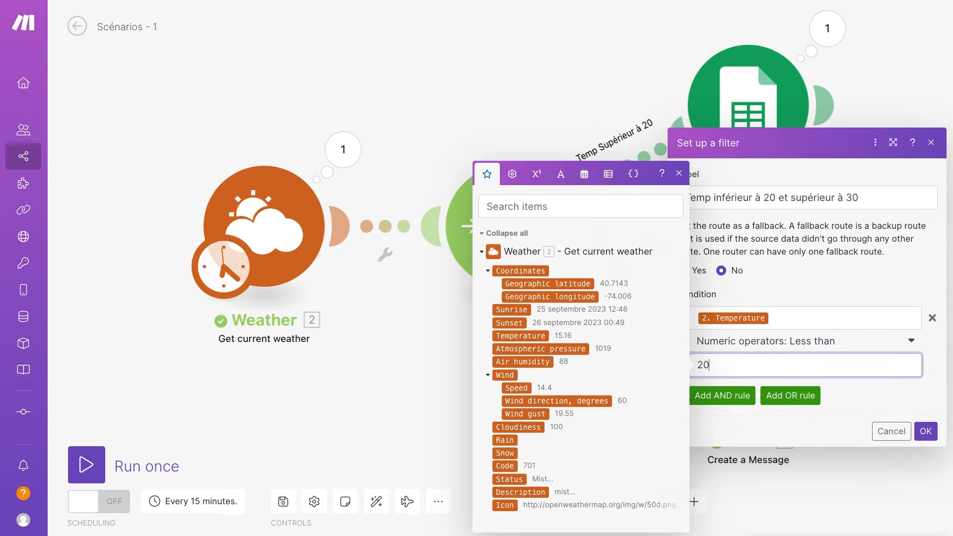
- Add an OR rule to the Slack filter that tests the Weather module's Temperature
left_click(779, 386)
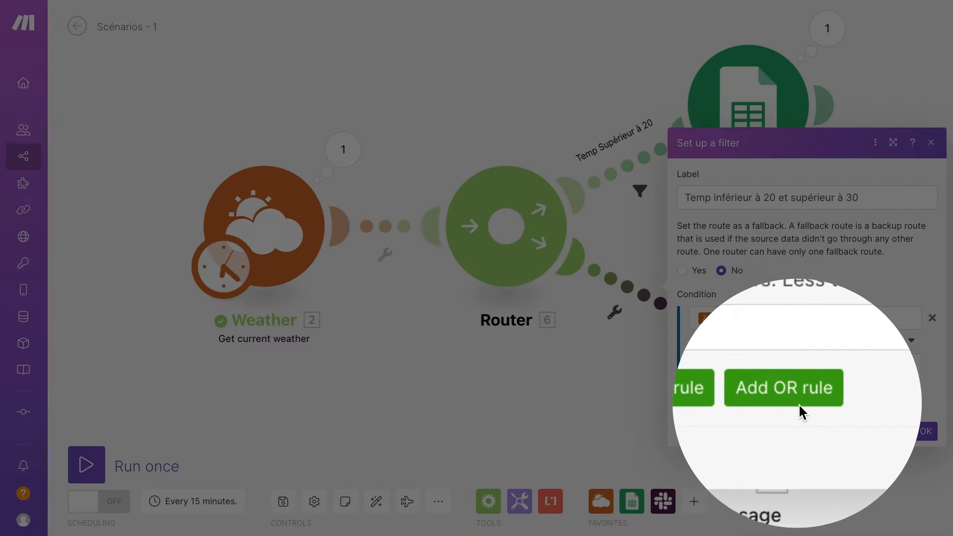
left_click(797, 403)
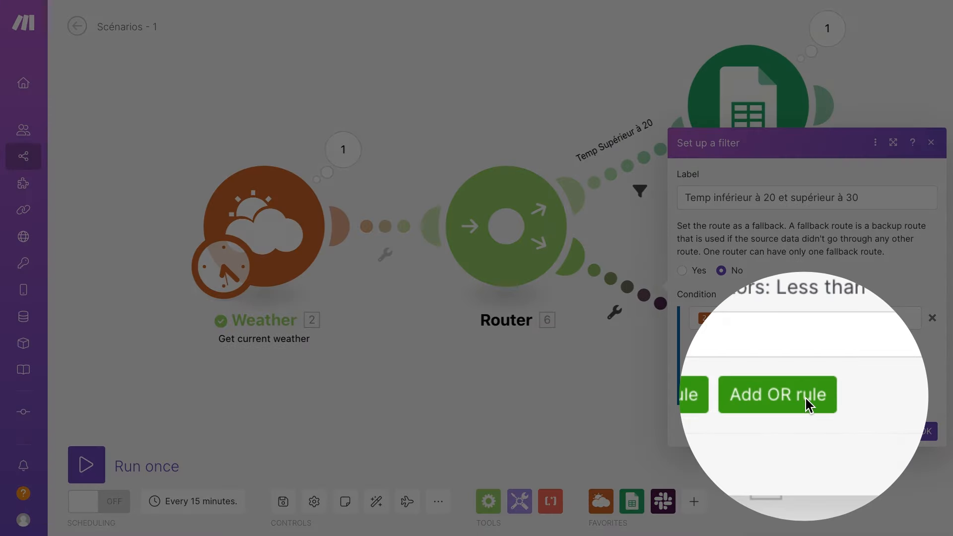
left_click(802, 396)
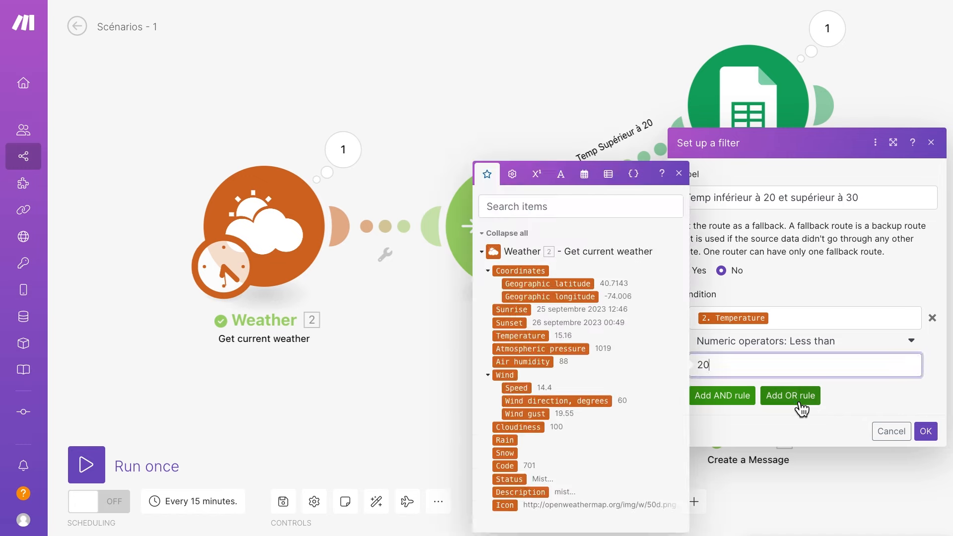
left_click(770, 382)
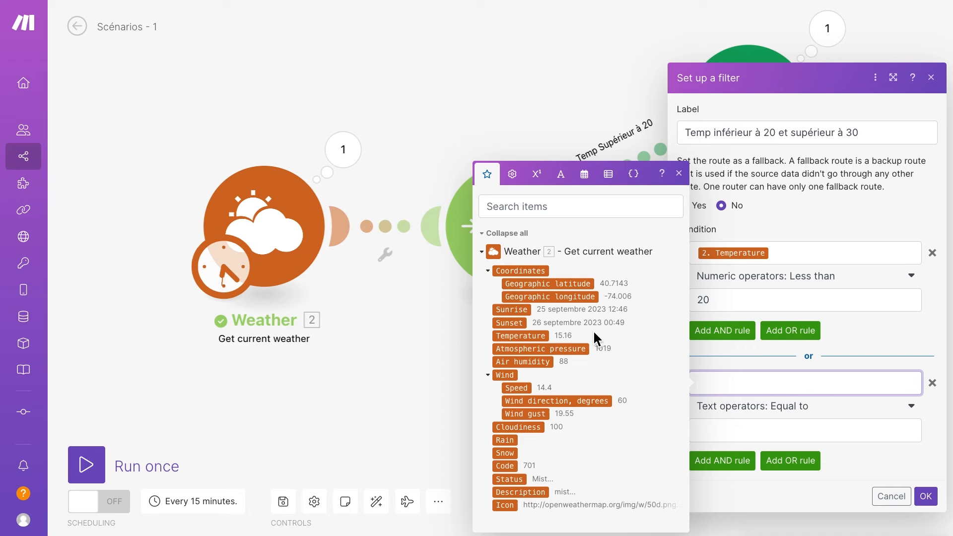
left_click(538, 340)
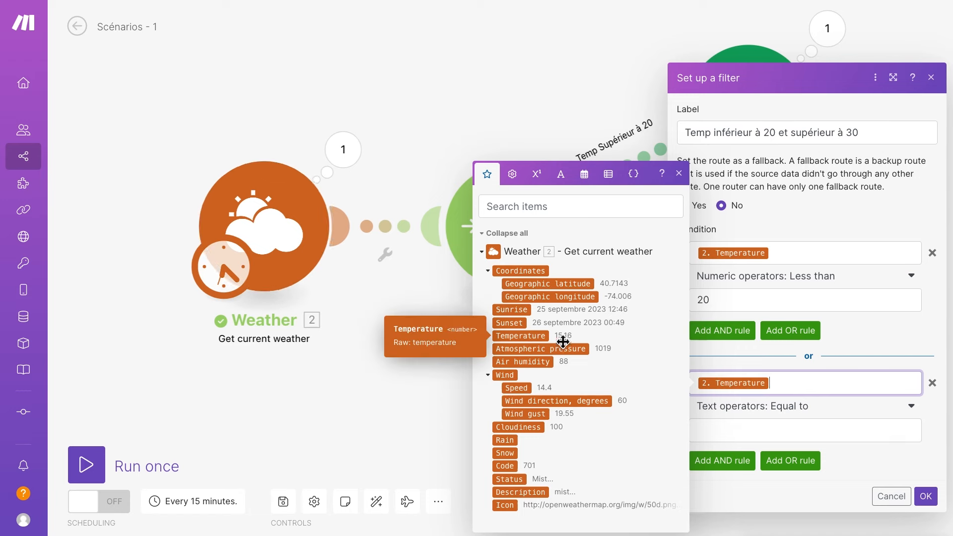
- Set the OR rule to the numeric operator Greater than with the value 30 and save the filter
left_click(772, 410)
scroll(778, 377, "down", 4)
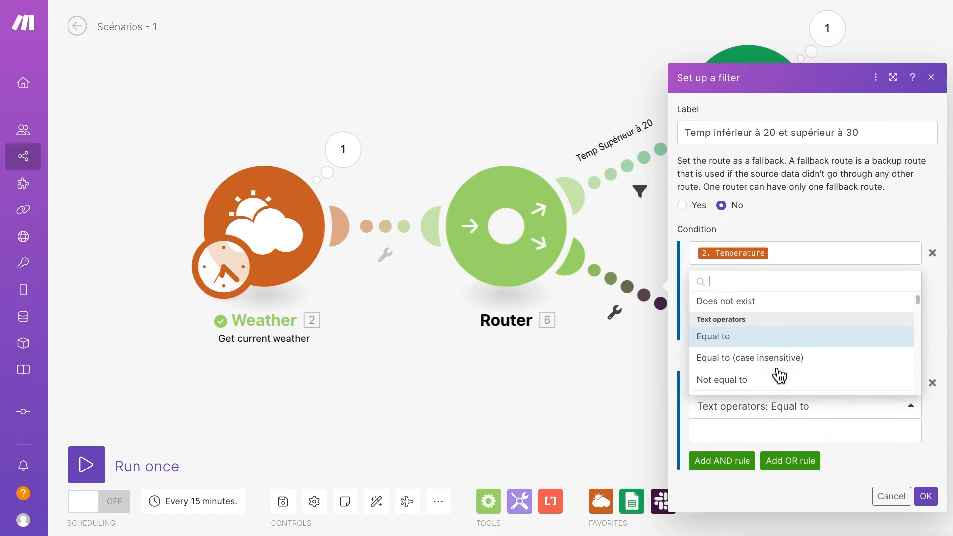
scroll(780, 376, "down", 5)
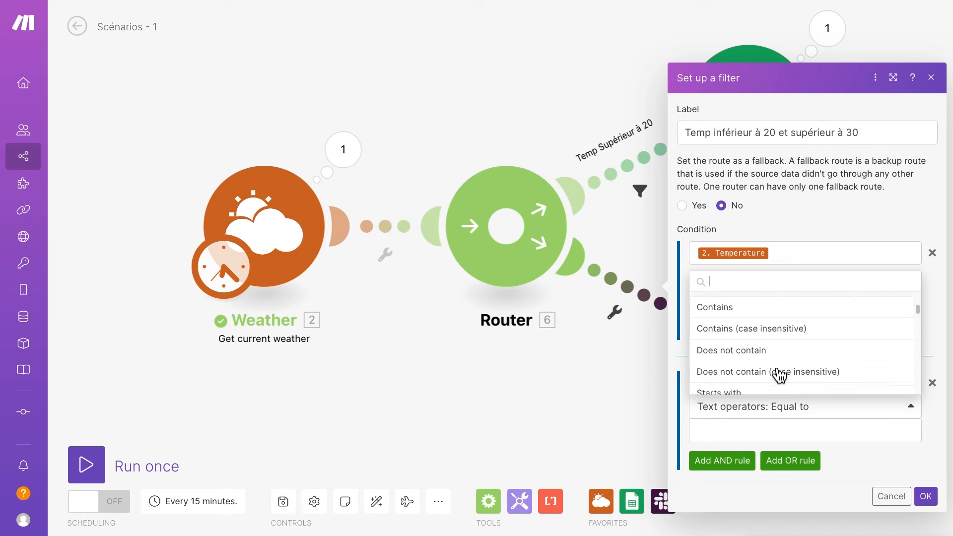
scroll(780, 376, "down", 6)
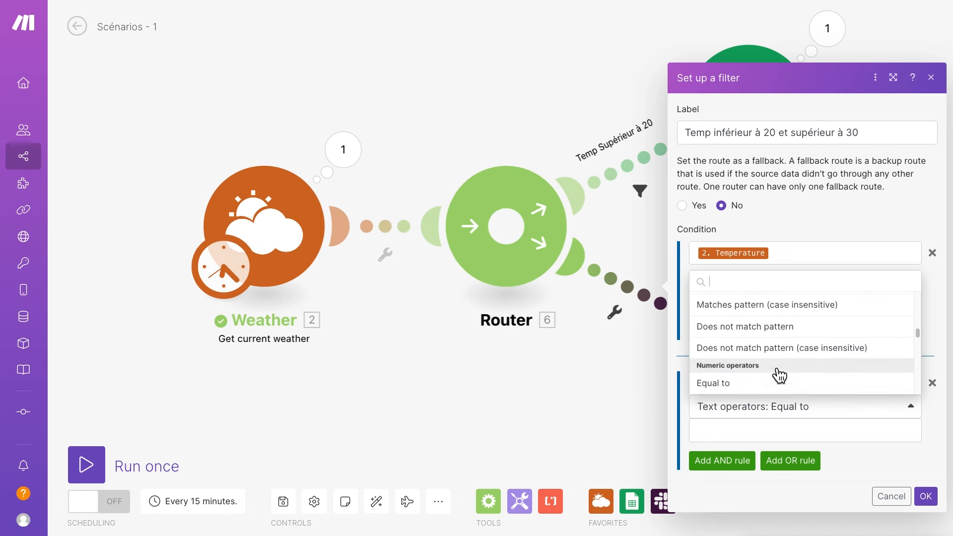
scroll(780, 376, "down", 5)
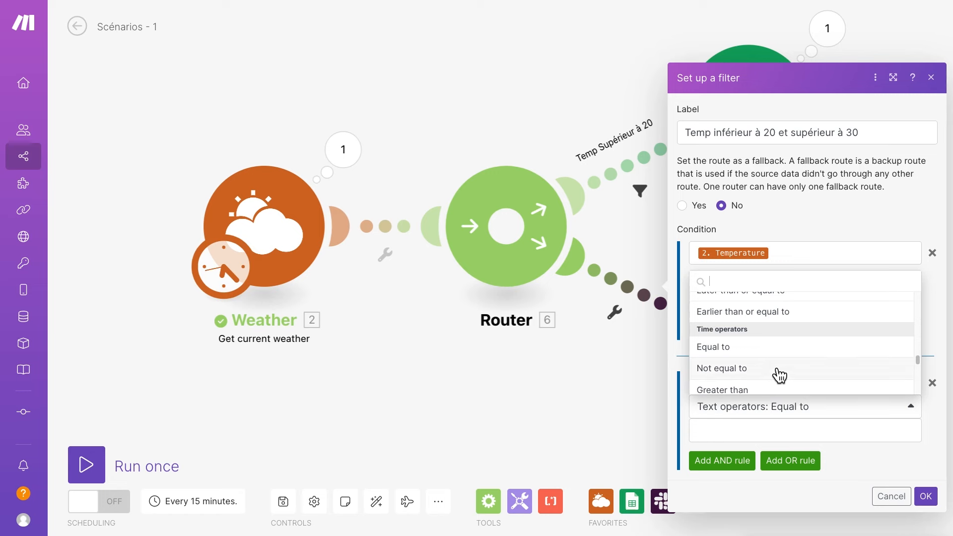
scroll(780, 376, "up", 4)
scroll(773, 368, "up", 5)
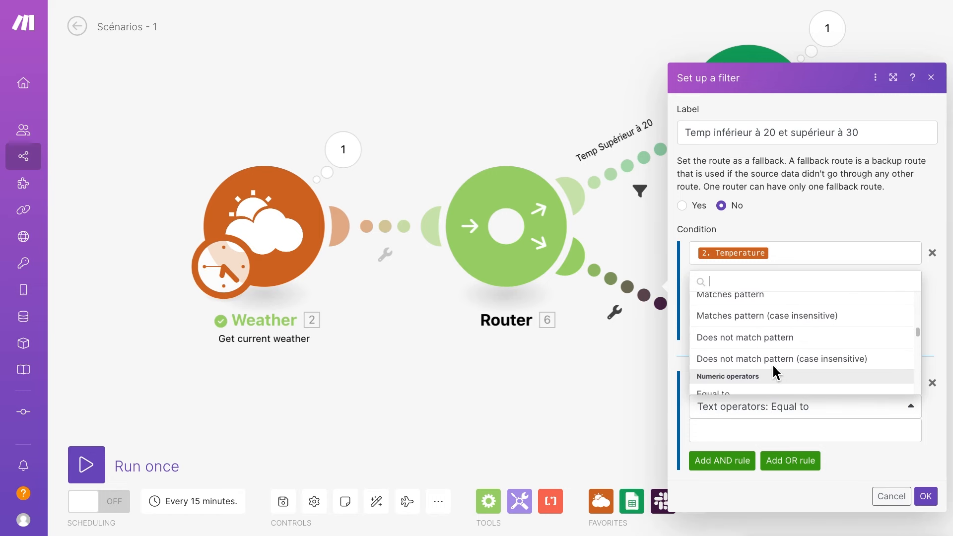
scroll(777, 372, "down", 3)
scroll(780, 376, "down", 1)
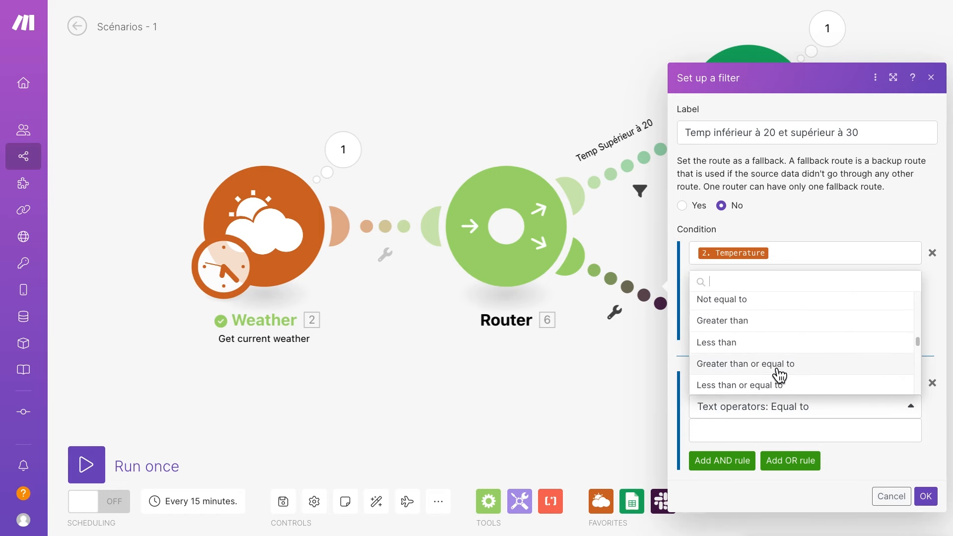
left_click(769, 320)
left_click(746, 430)
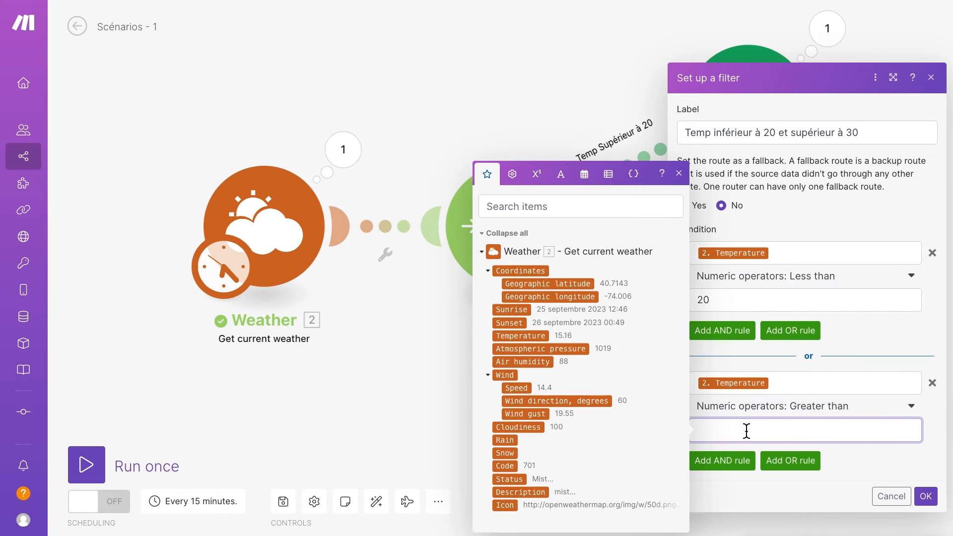
type("30")
left_click(846, 470)
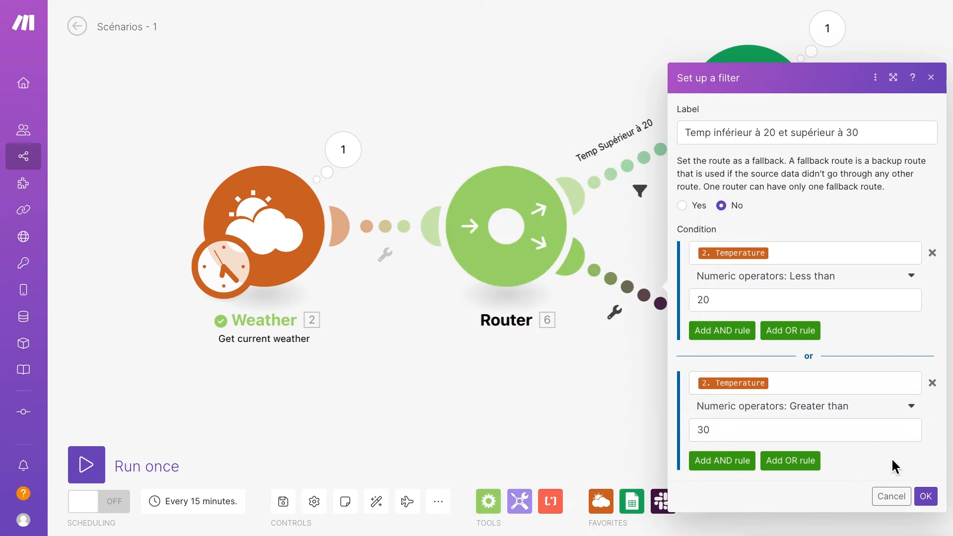
left_click(927, 496)
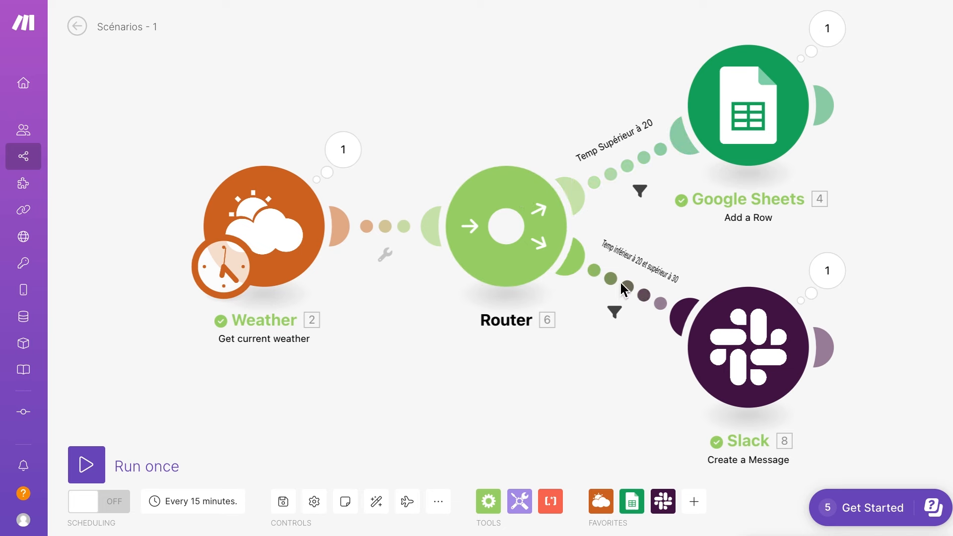
- Review the Slack route filter's conditions and check row 5 of the Google Sheets file "Feuille de Formation - TEST"
left_click(614, 312)
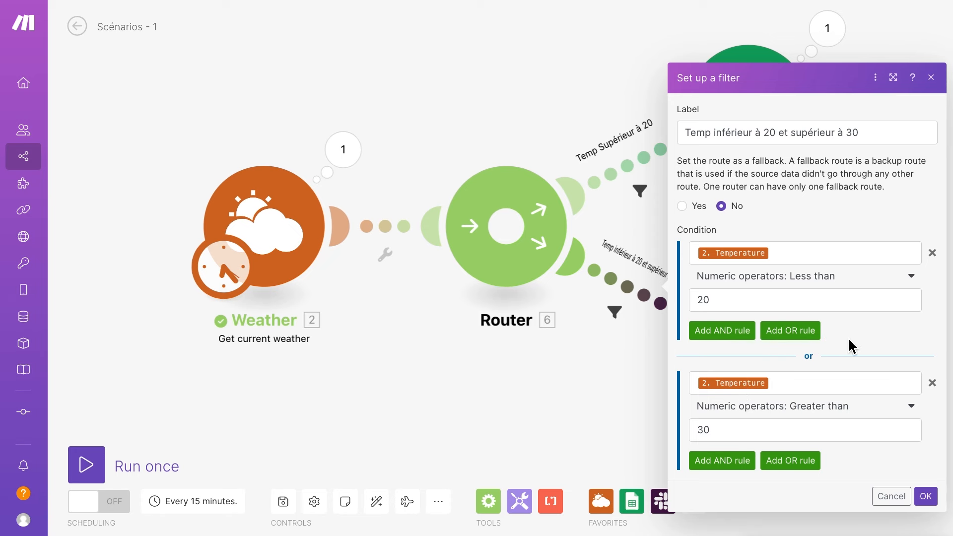
left_click(925, 496)
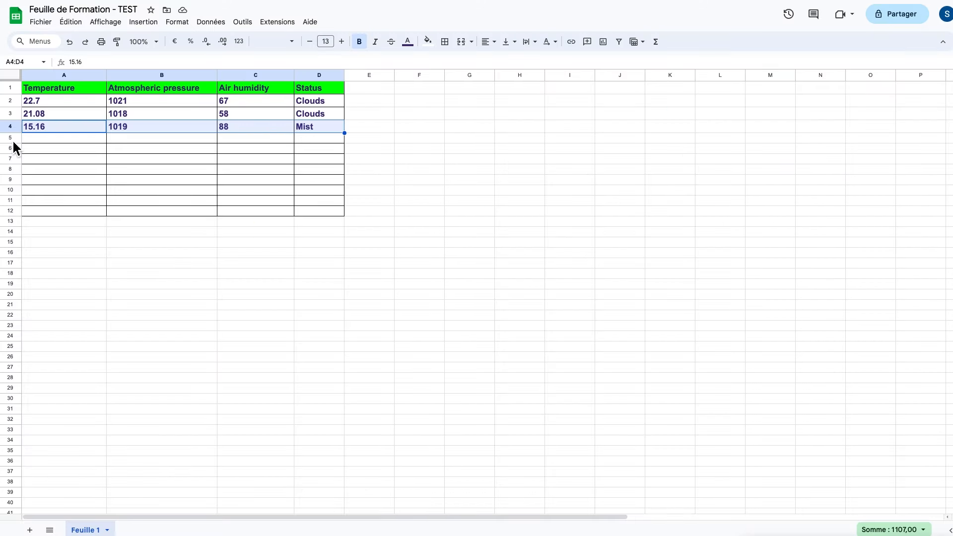
left_click(11, 137)
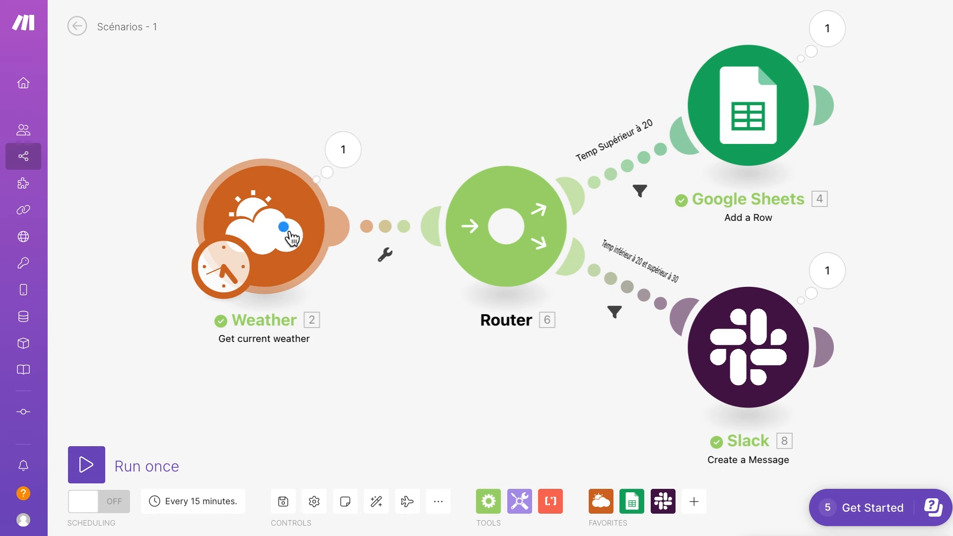
- Change the Weather module's city to marrakech in the Make scenario and save the module
left_click(290, 237)
left_click(422, 256)
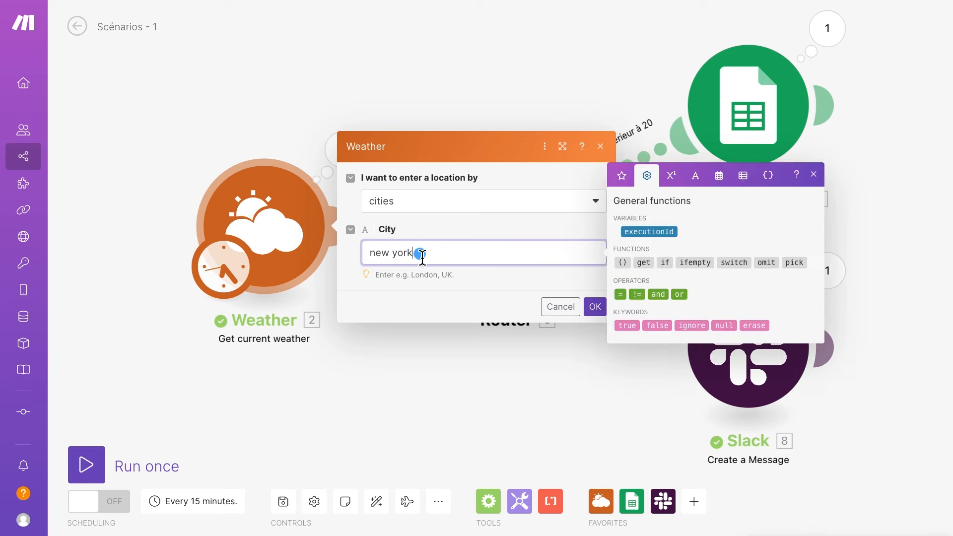
left_click_drag(423, 256, 331, 252)
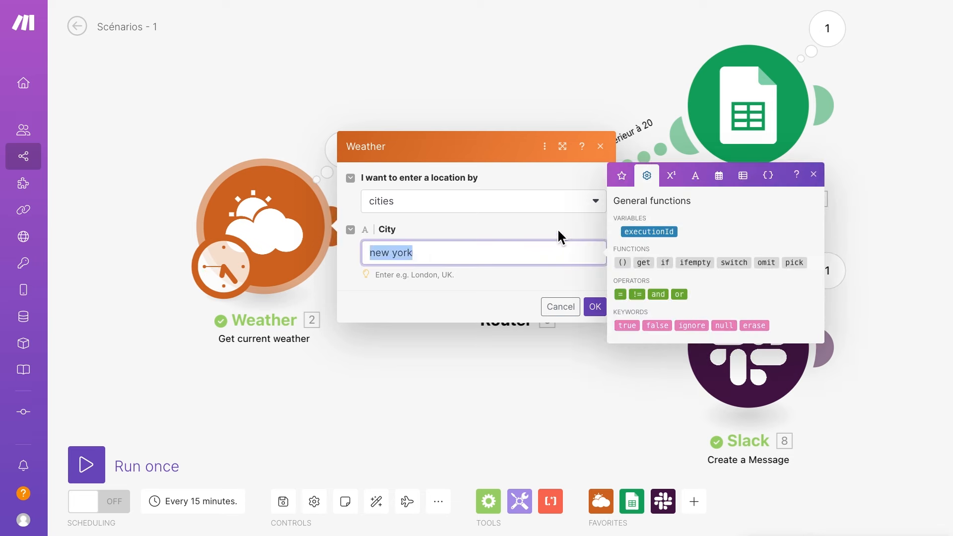
type("marrakech")
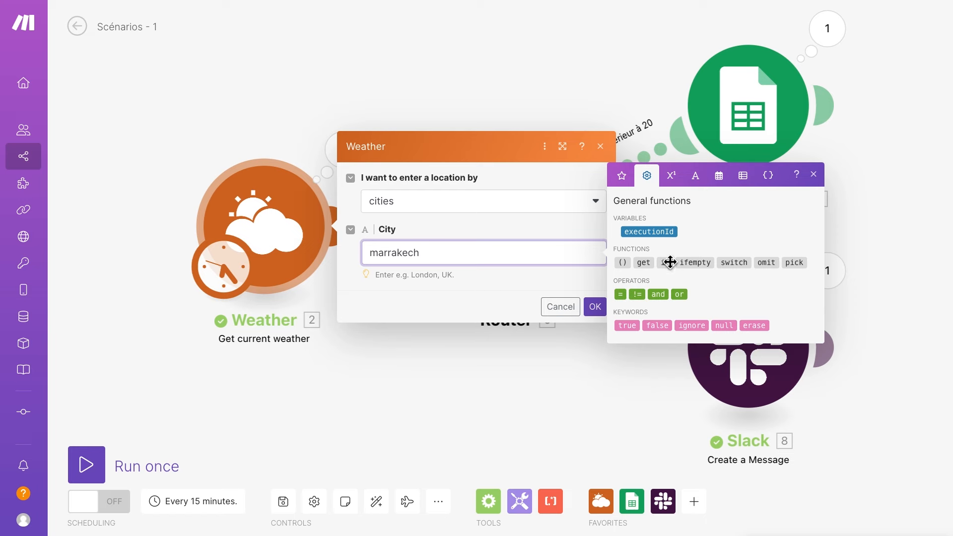
left_click(432, 303)
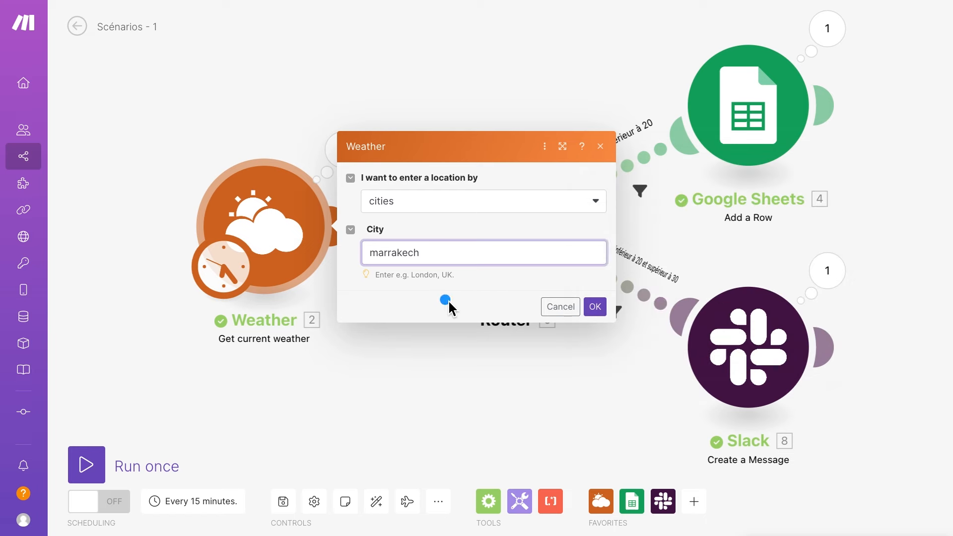
left_click(597, 308)
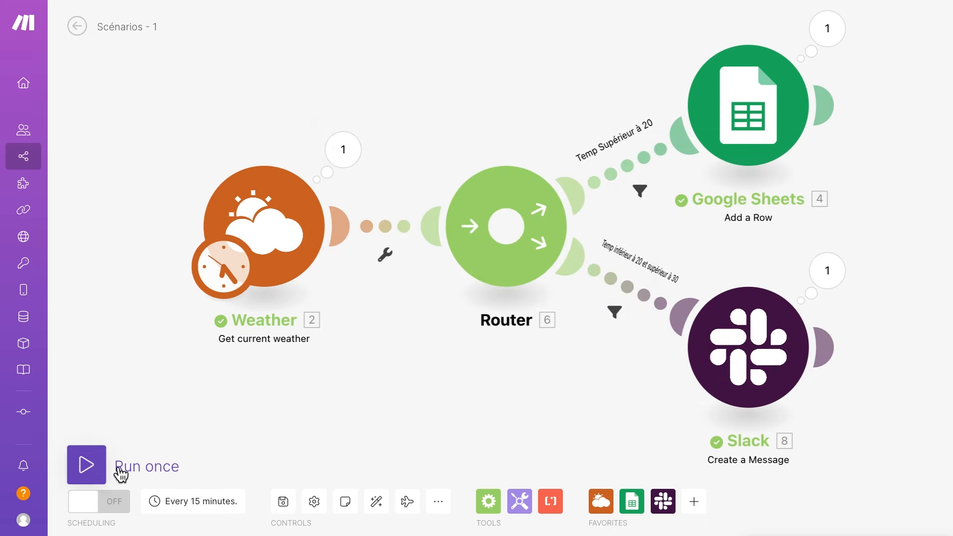
- Run the scenario once and check its Google Sheets and Weather output and the new message in Slack's formation-make channel
left_click(105, 467)
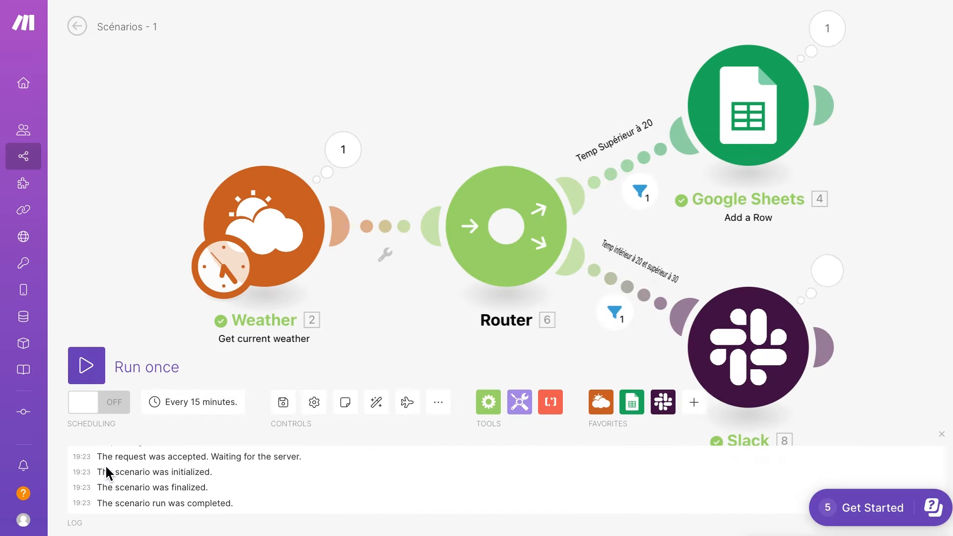
left_click(829, 34)
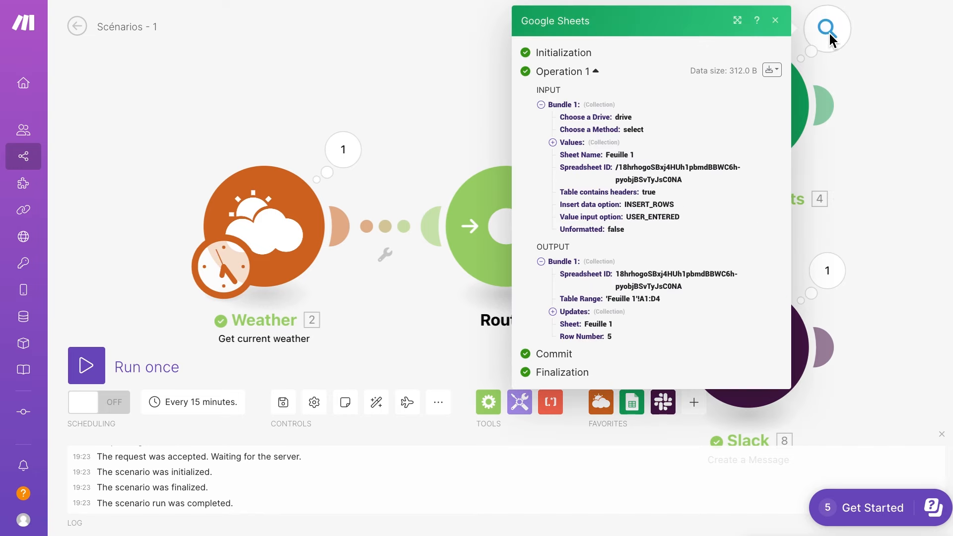
left_click(349, 164)
left_click_drag(474, 188, 509, 192)
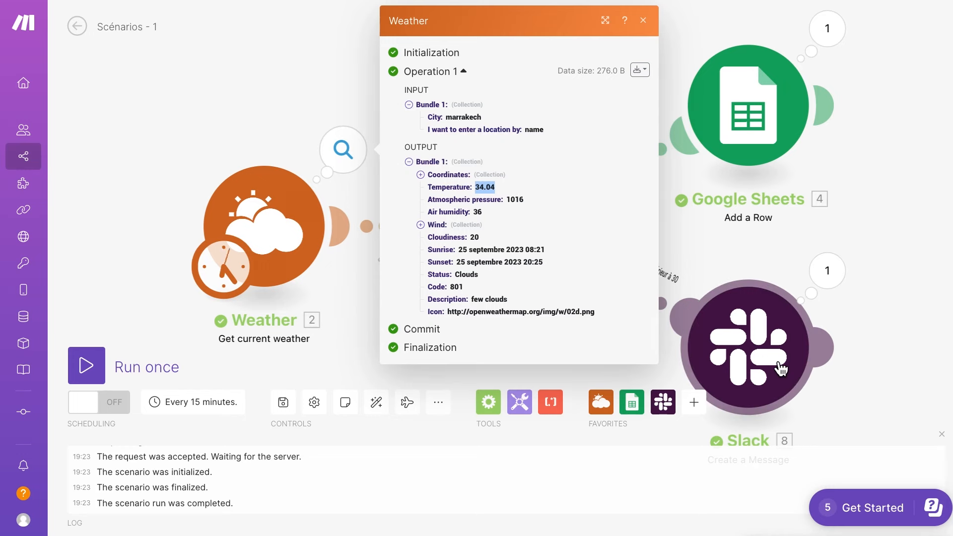
left_click(892, 147)
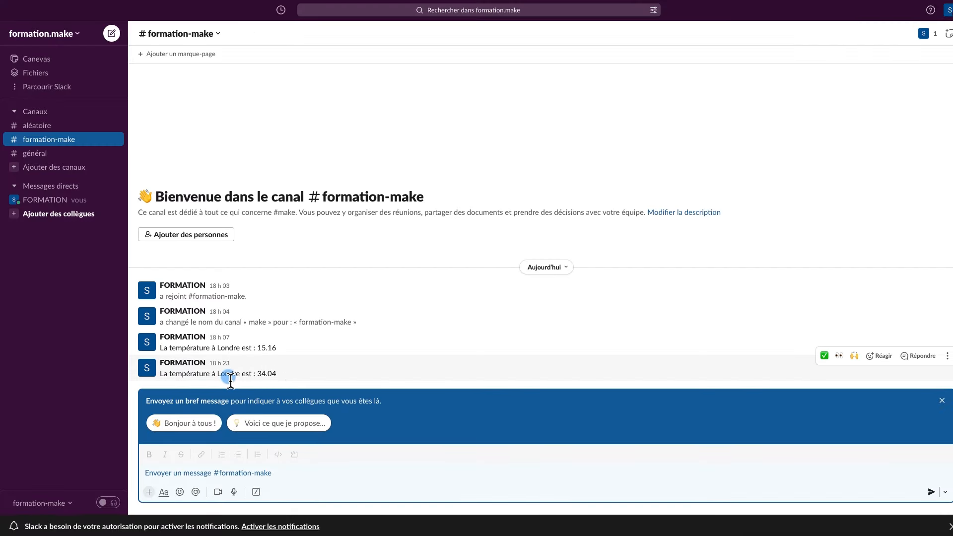
left_click_drag(215, 374, 236, 378)
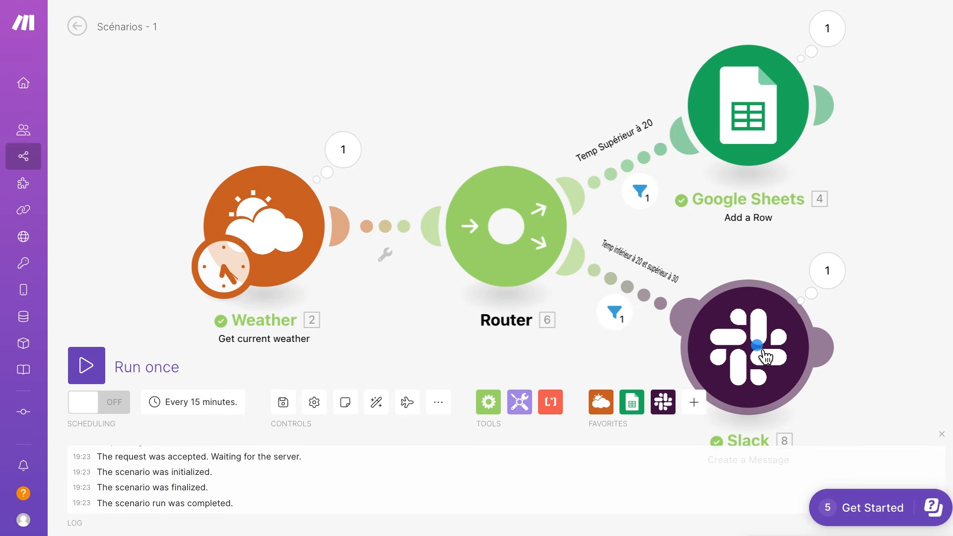
- Remove "à Londre" from the Slack module's message text so it reads "La température est :" plus Temperature, and save the module
left_click(766, 356)
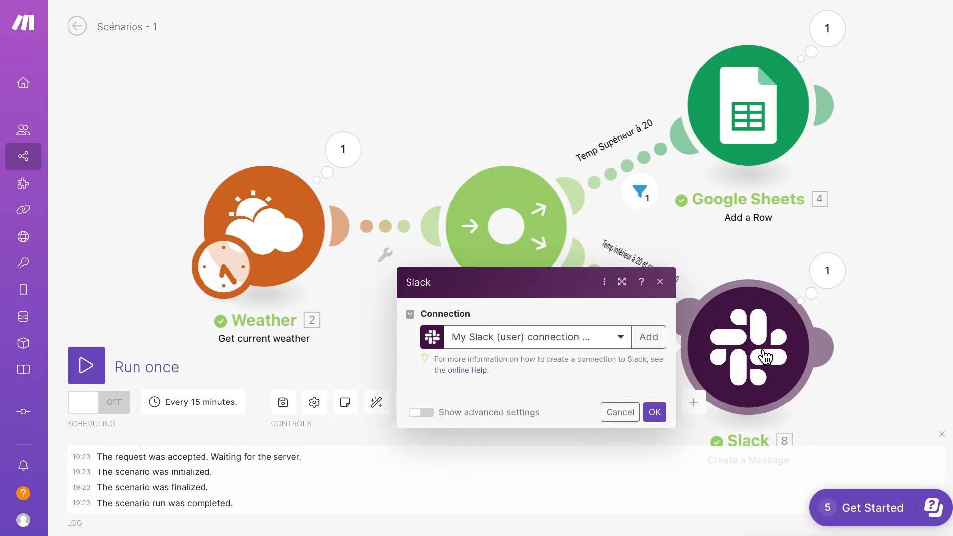
left_click(527, 357)
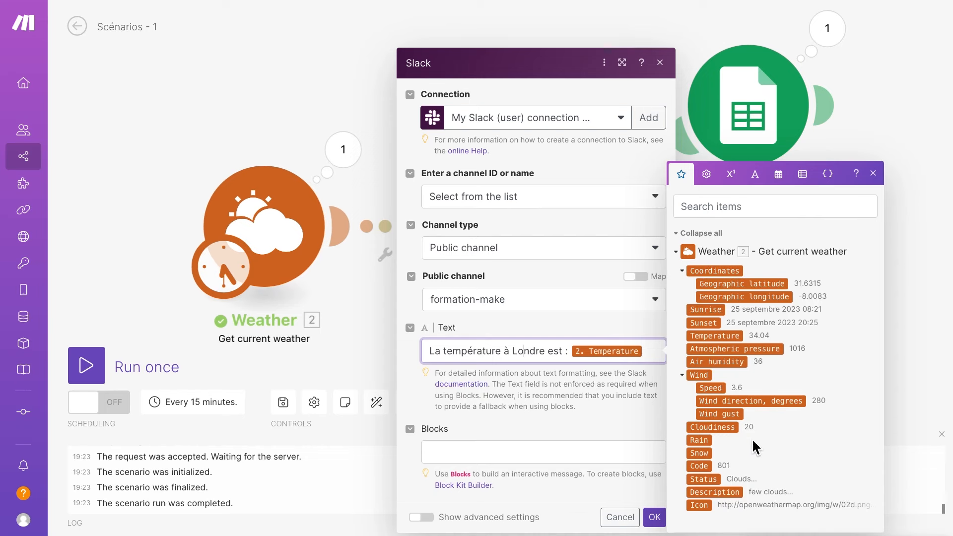
left_click(546, 351)
key("BackSpace")
key("BackSpace")
key("BackSpace")
key("BackSpace")
key("BackSpace")
key("BackSpace")
key("BackSpace")
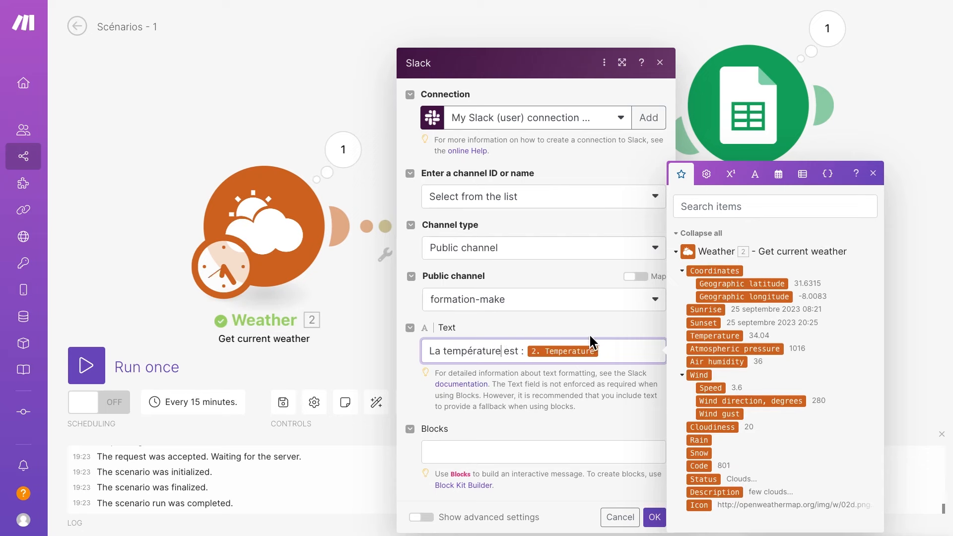
left_click(661, 521)
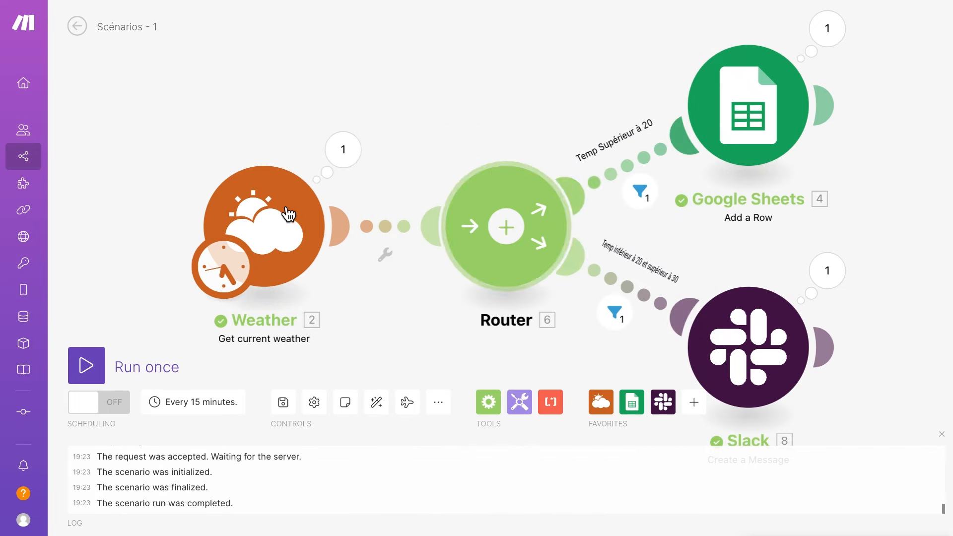
- Change the Weather module's city to nice and save the module
left_click(258, 243)
left_click(457, 258)
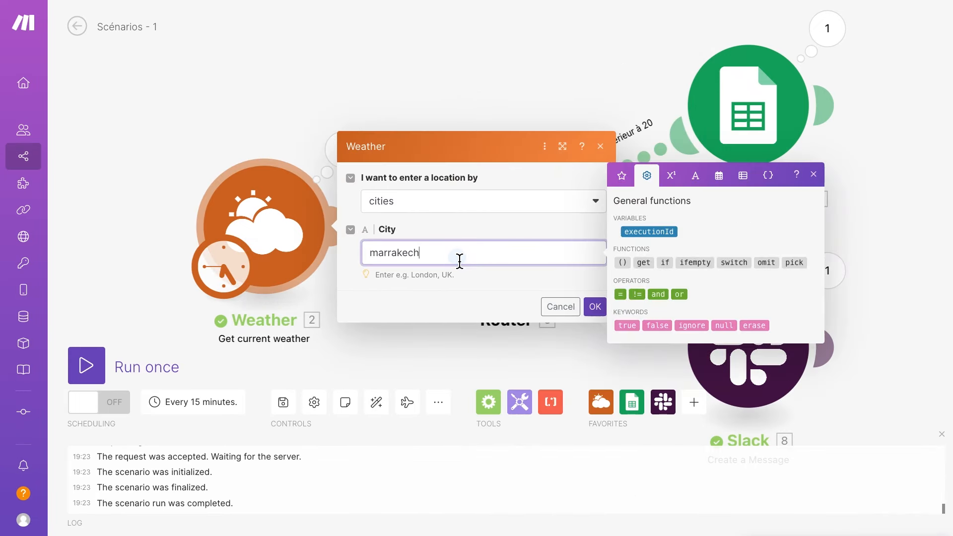
left_click_drag(444, 253, 363, 254)
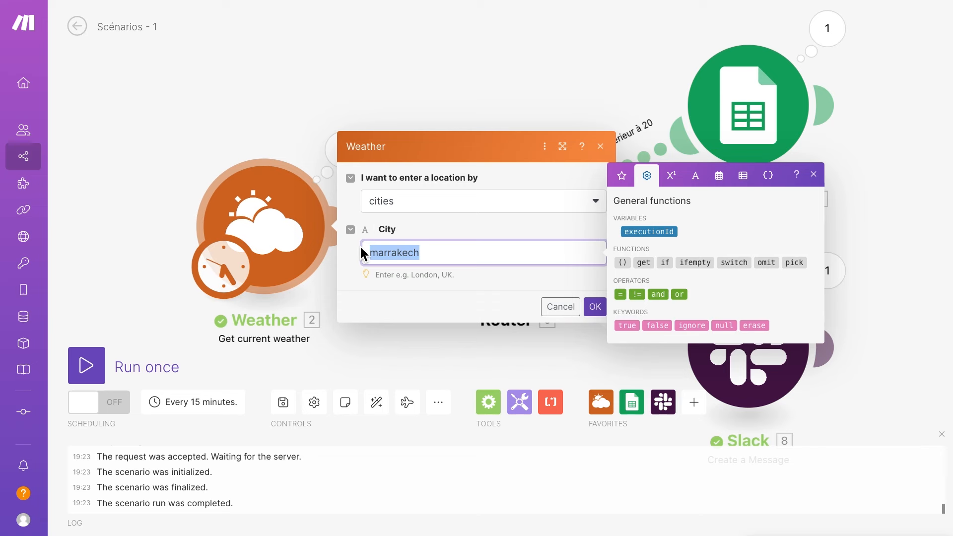
key("BackSpace")
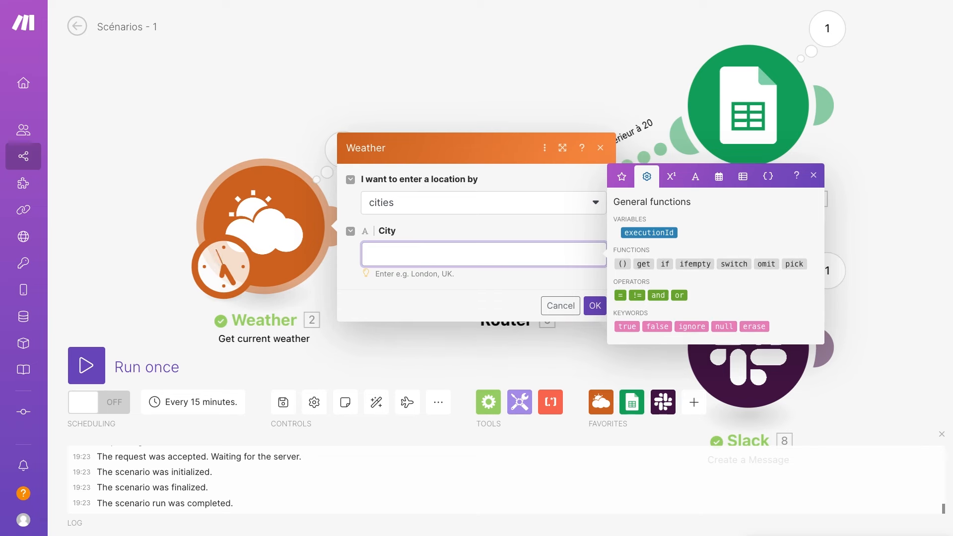
type("nice")
left_click(595, 306)
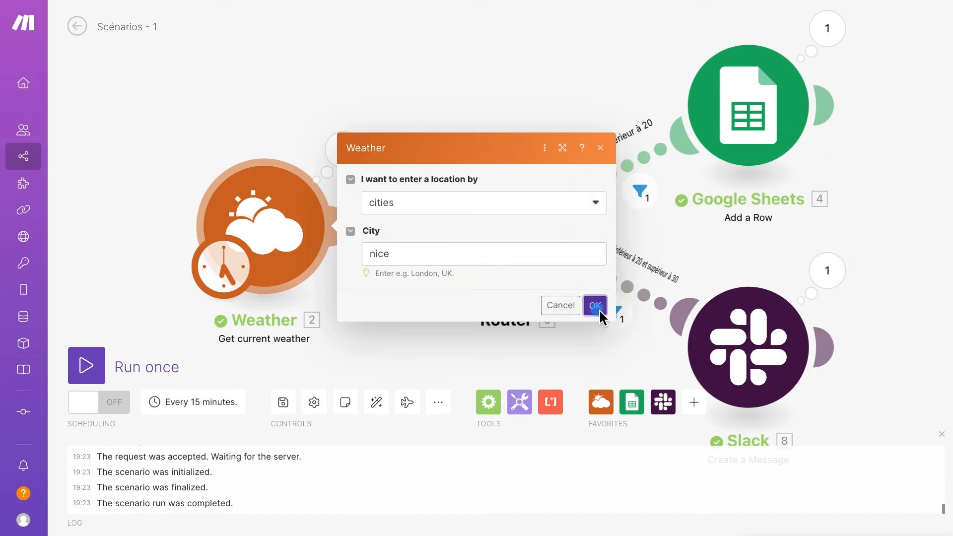
- Run the scenario once and inspect the temperature in the Weather module's output bundle
left_click(93, 371)
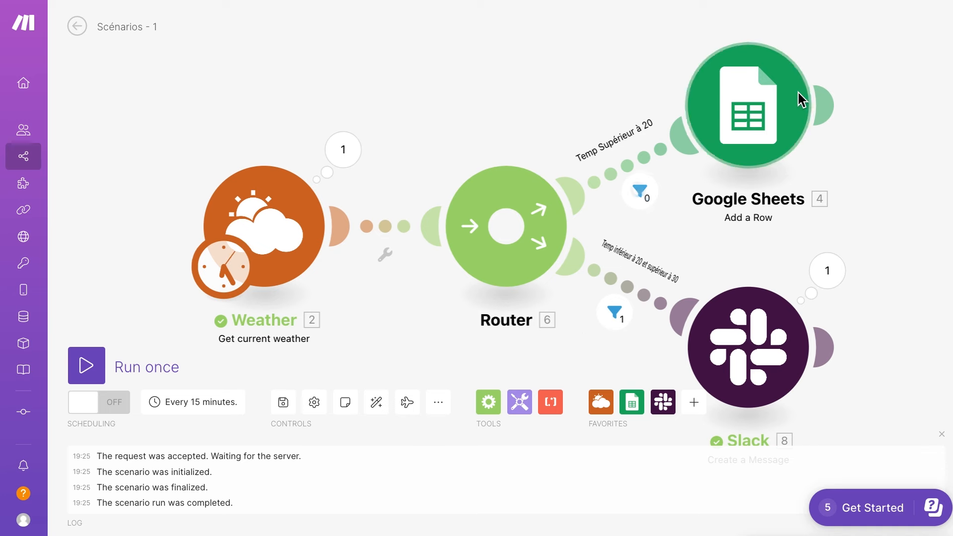
mouse_move(802, 100)
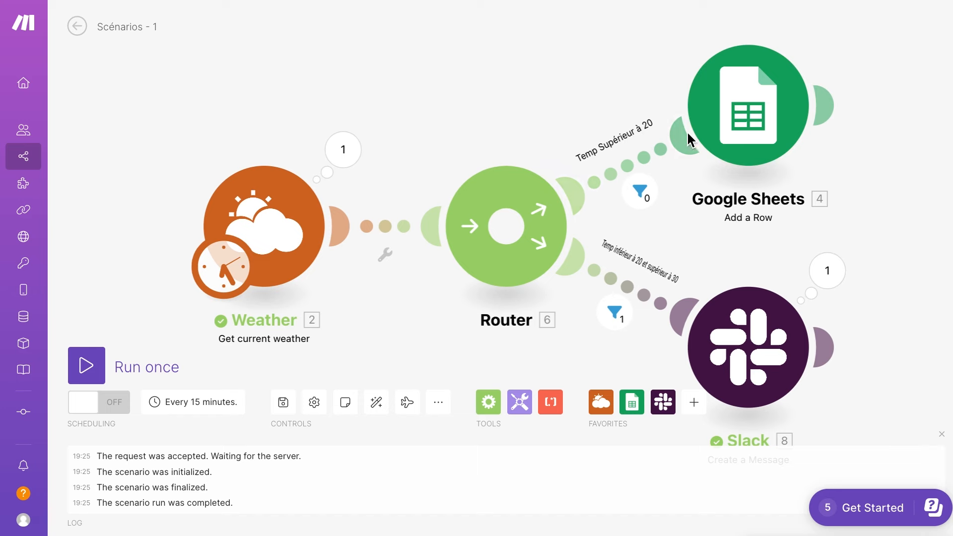
left_click(343, 149)
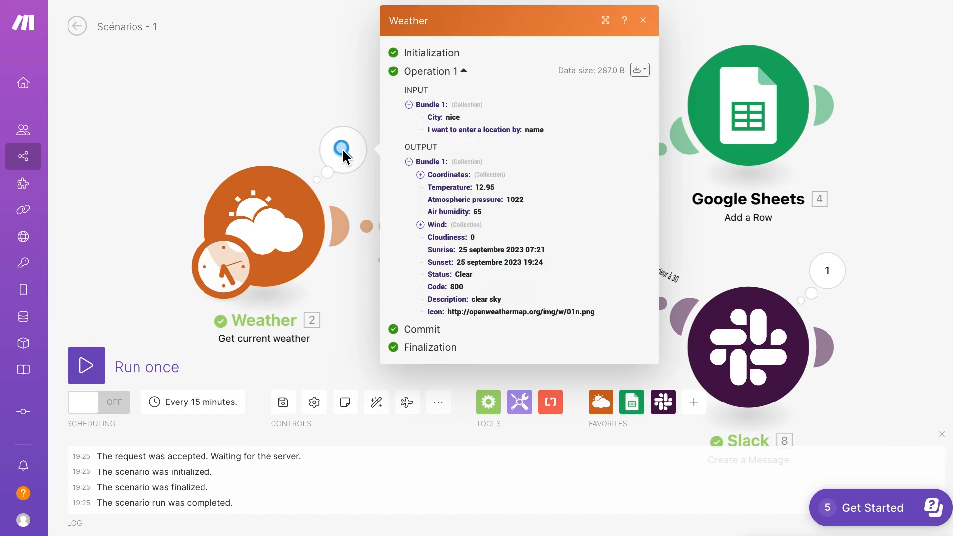
left_click_drag(475, 190, 505, 191)
left_click(895, 315)
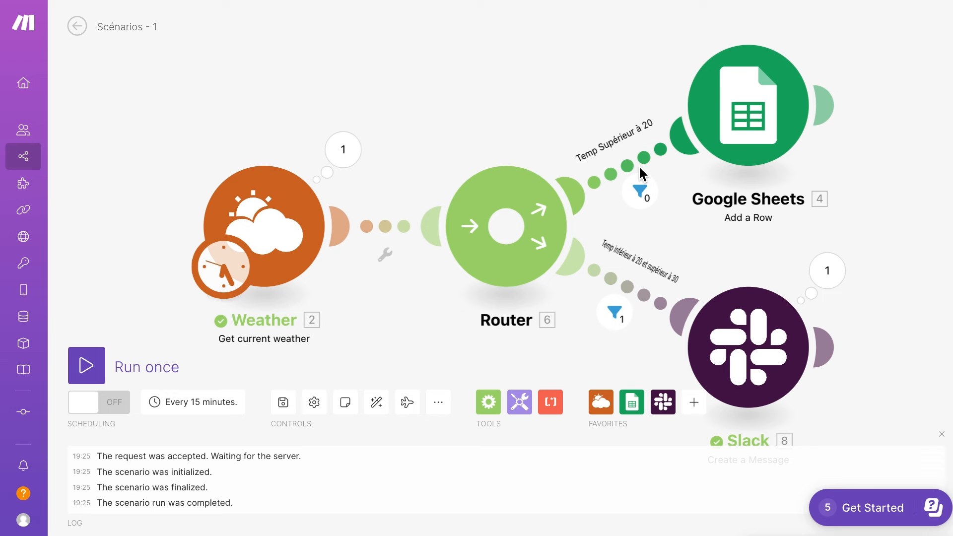
left_click(870, 145)
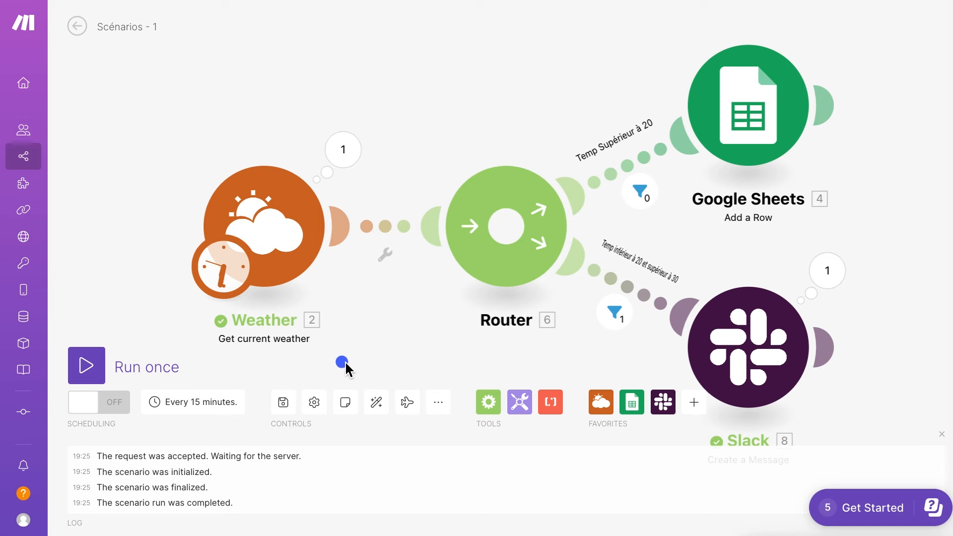
mouse_move(364, 355)
left_mouse_down()
mouse_move(521, 404)
mouse_move(617, 318)
mouse_move(617, 302)
left_mouse_up()
mouse_move(221, 154)
left_mouse_down()
mouse_move(490, 159)
mouse_move(547, 106)
mouse_move(695, 96)
left_mouse_up()
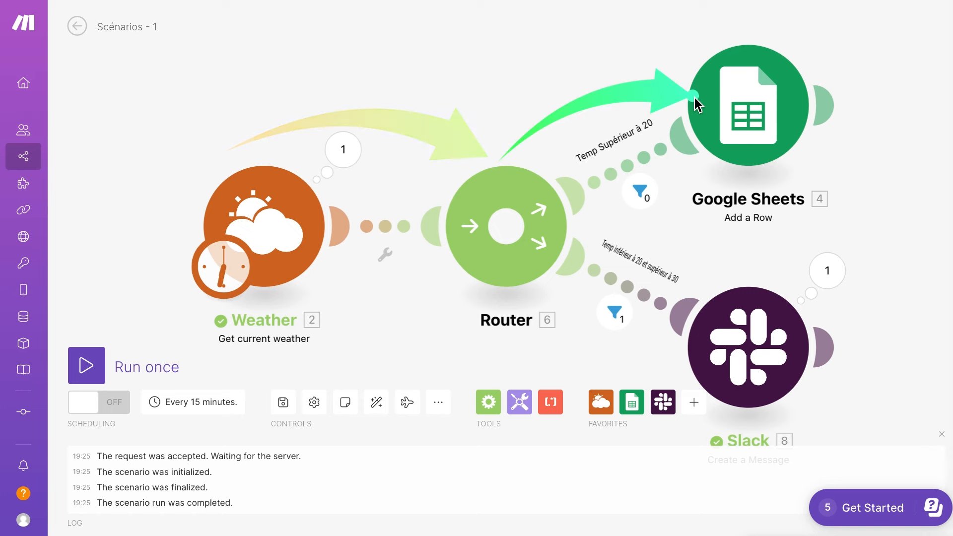
mouse_move(499, 159)
left_mouse_down()
mouse_move(540, 120)
mouse_move(692, 94)
left_mouse_up()
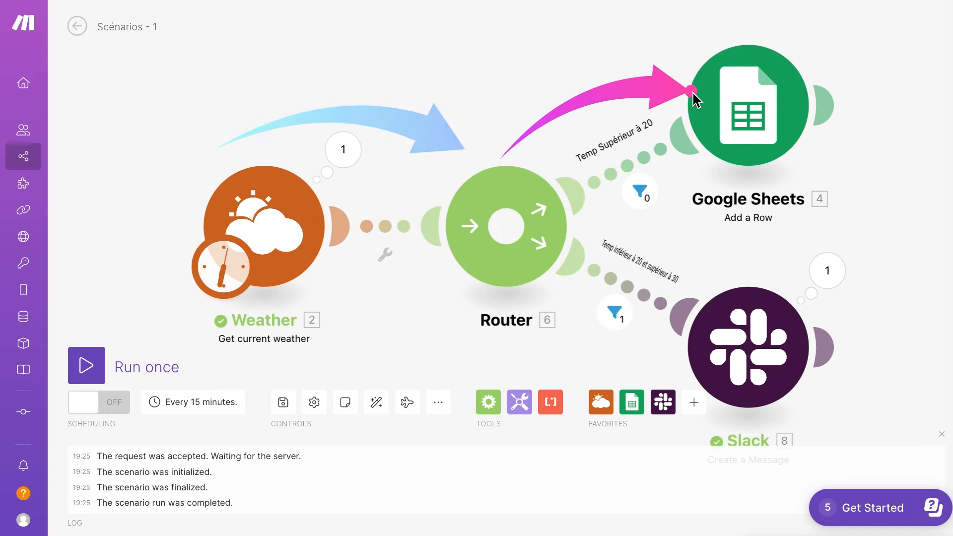
left_click_drag(517, 271, 704, 397)
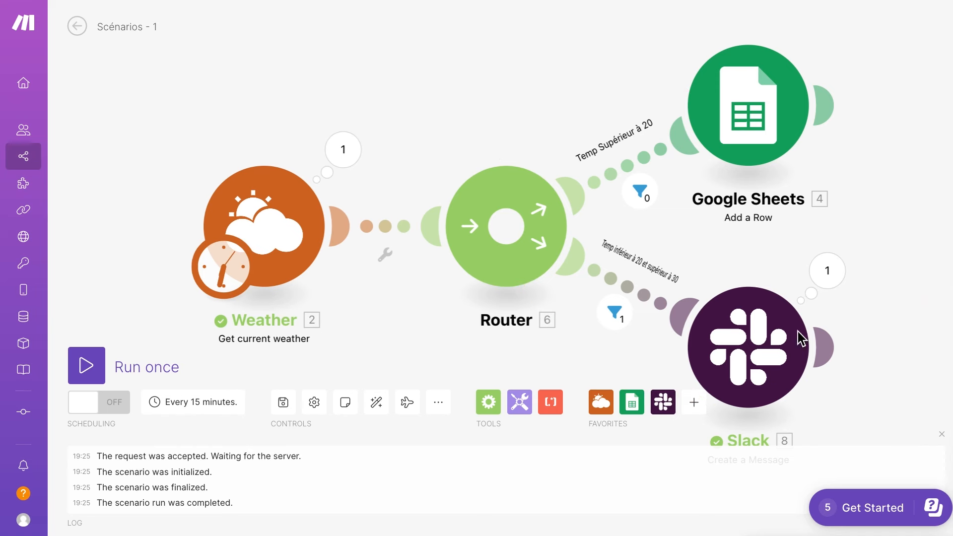
- Inspect how the Slack route's filter evaluated the last run and review its configured conditions
left_click(624, 304)
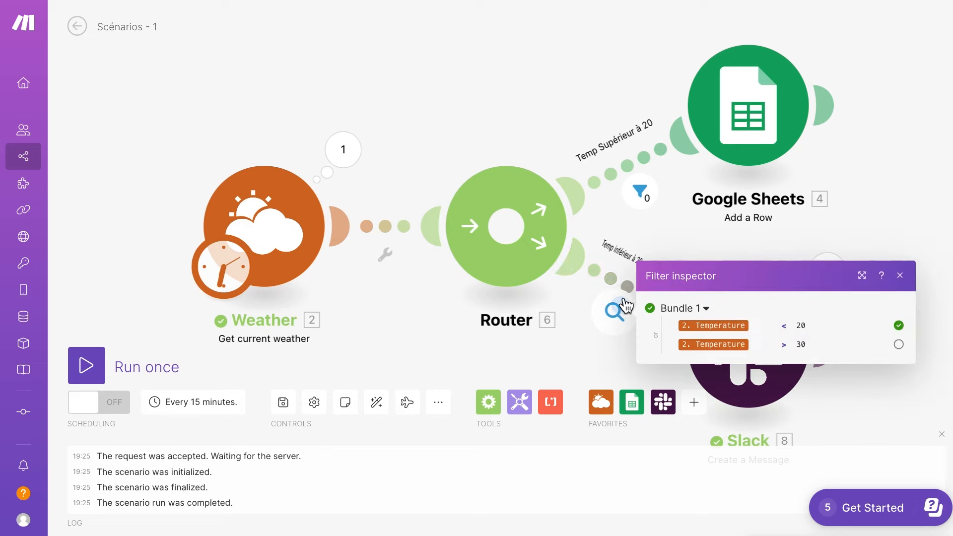
left_click(611, 274)
right_click(611, 273)
left_click(612, 256)
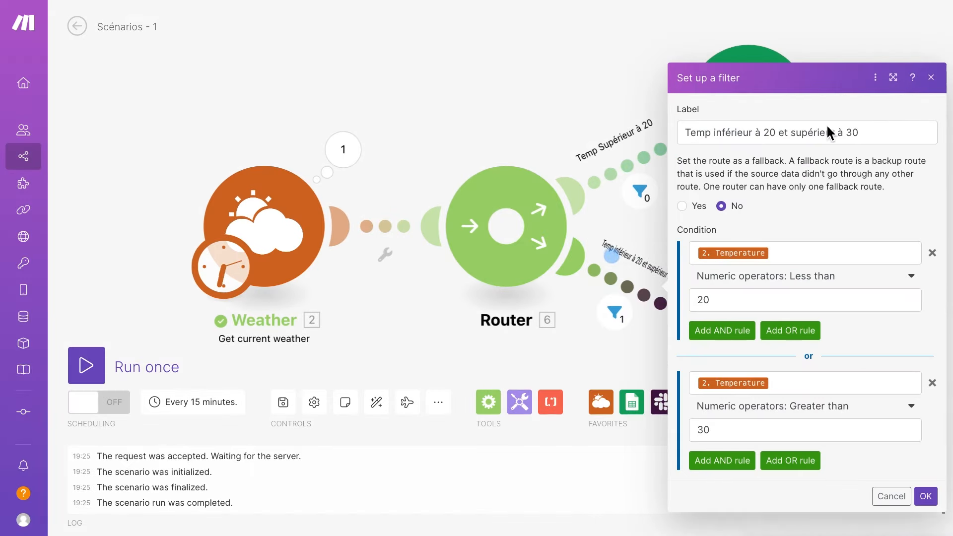
left_click(931, 78)
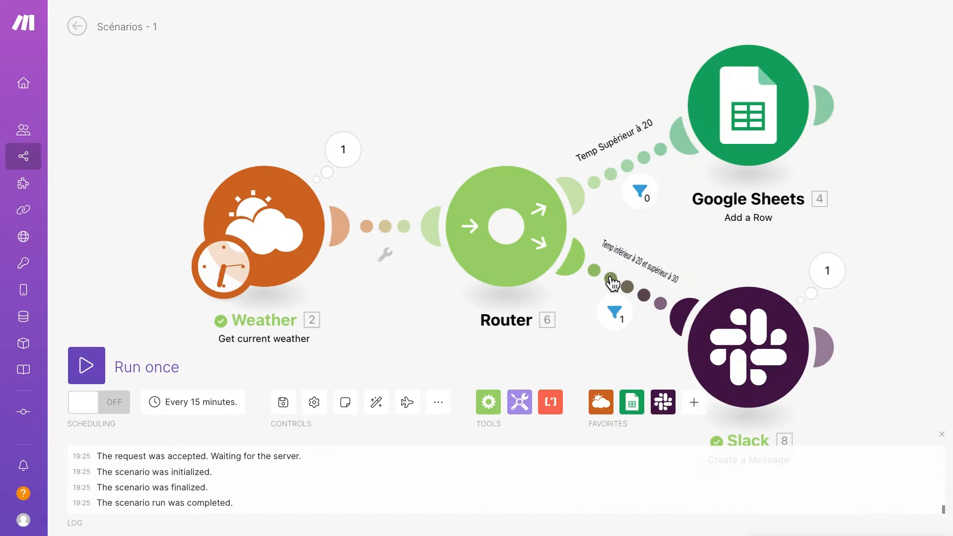
- Disable the route from the router to the Slack module
right_click(635, 292)
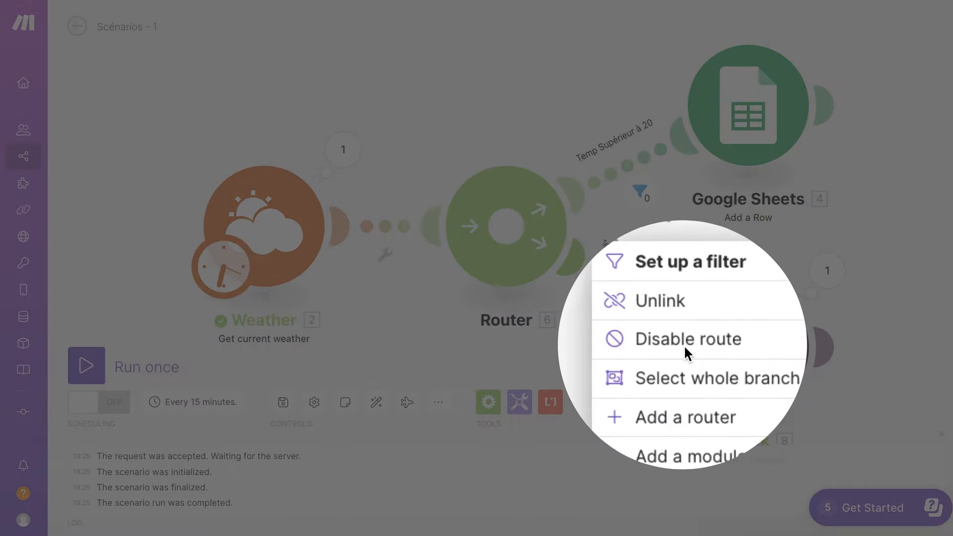
left_click(684, 347)
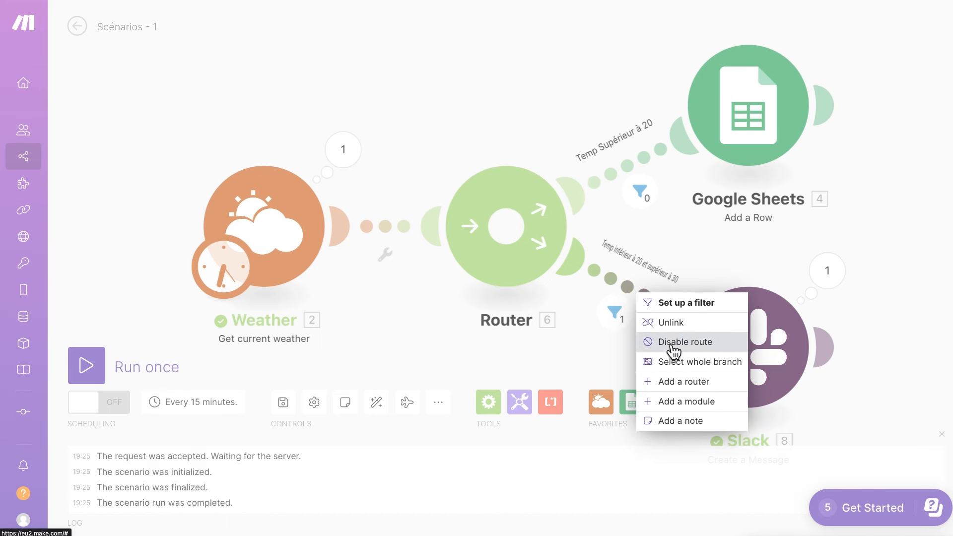
left_click(671, 346)
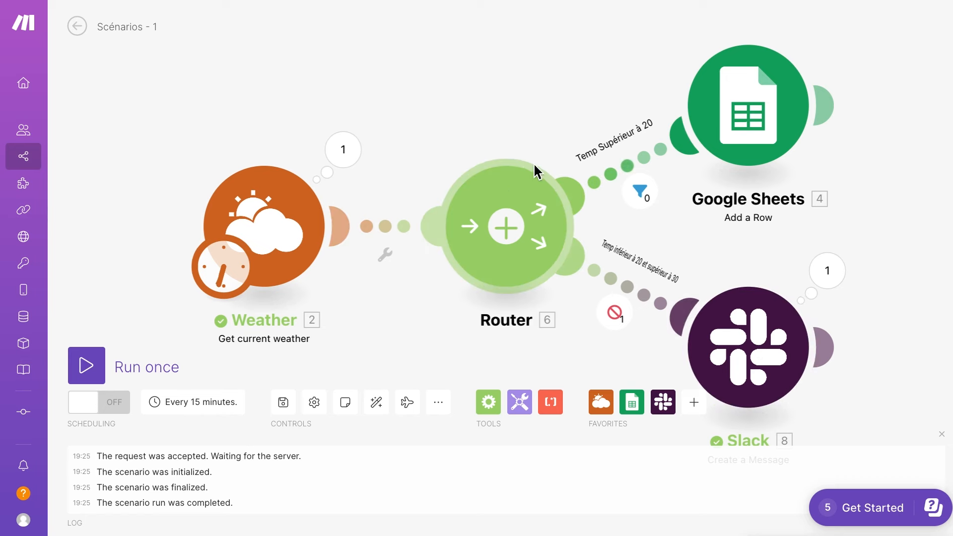
left_click(405, 408)
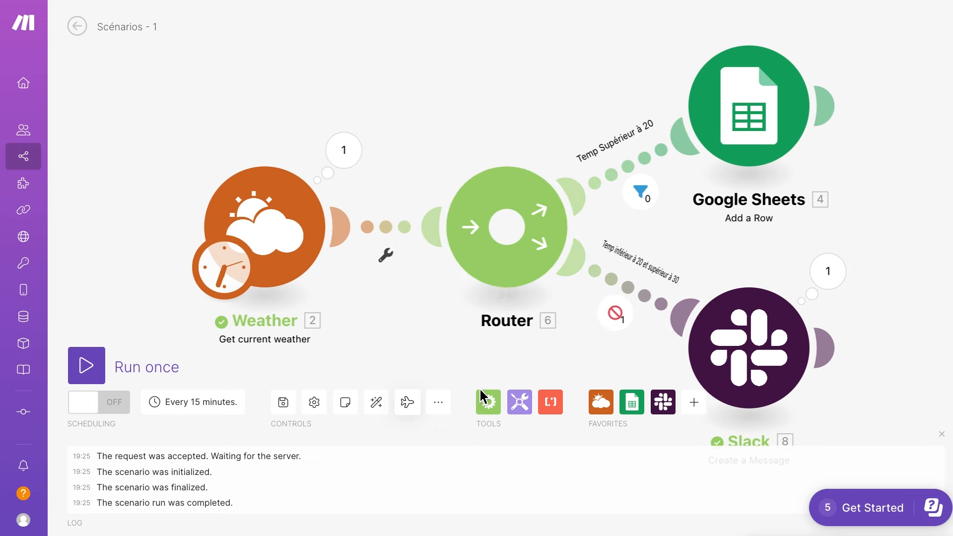
left_click(496, 249)
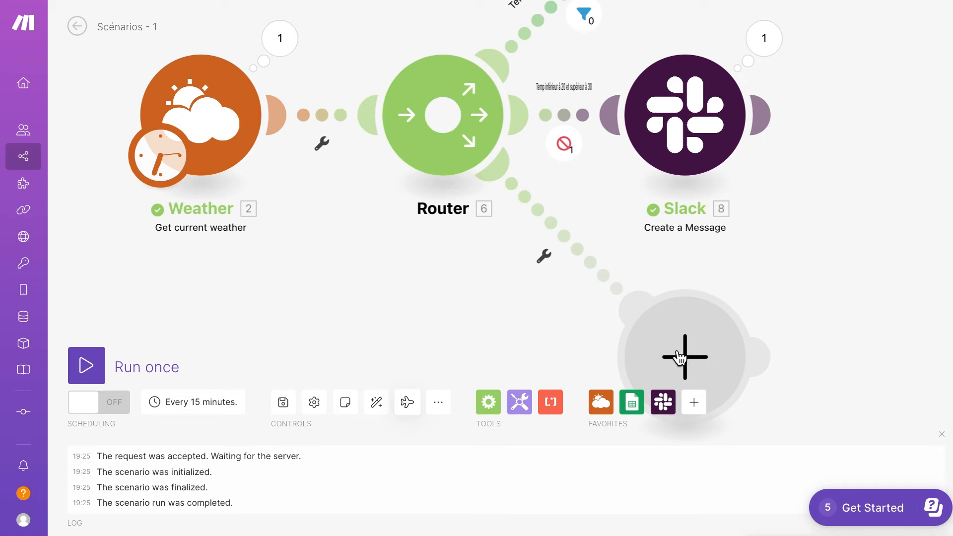
right_click(711, 346)
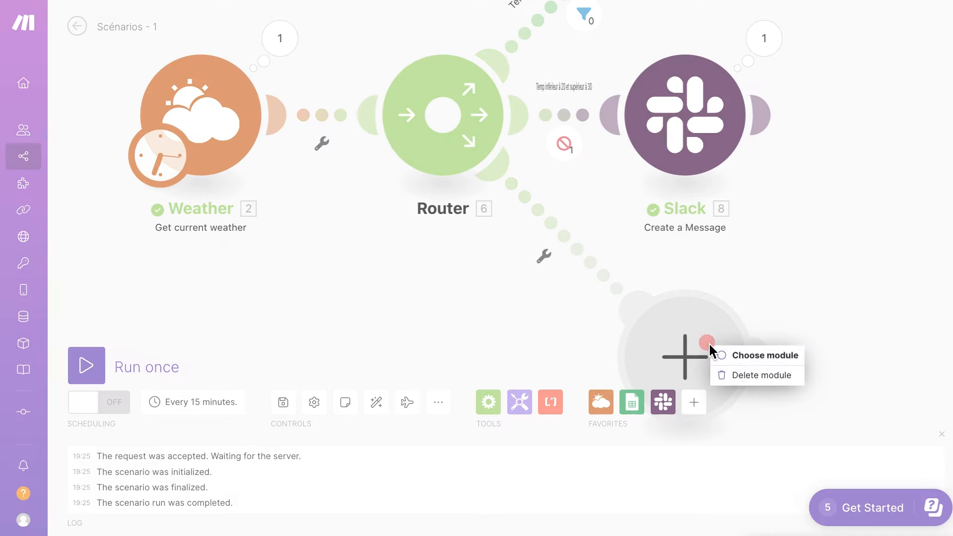
left_click(762, 376)
left_click(377, 407)
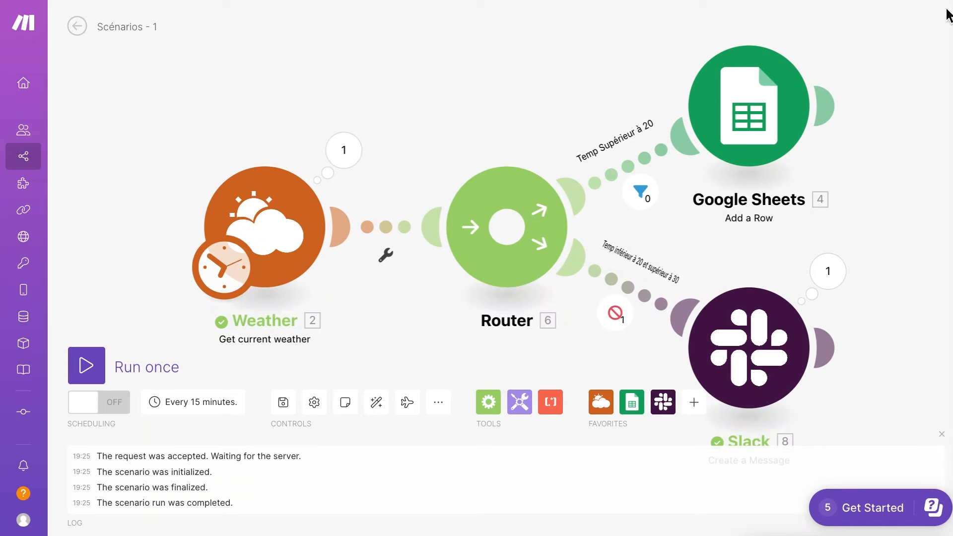
- Examine the Weather module's input and output bundles from the last run
left_click_drag(153, 62, 332, 132)
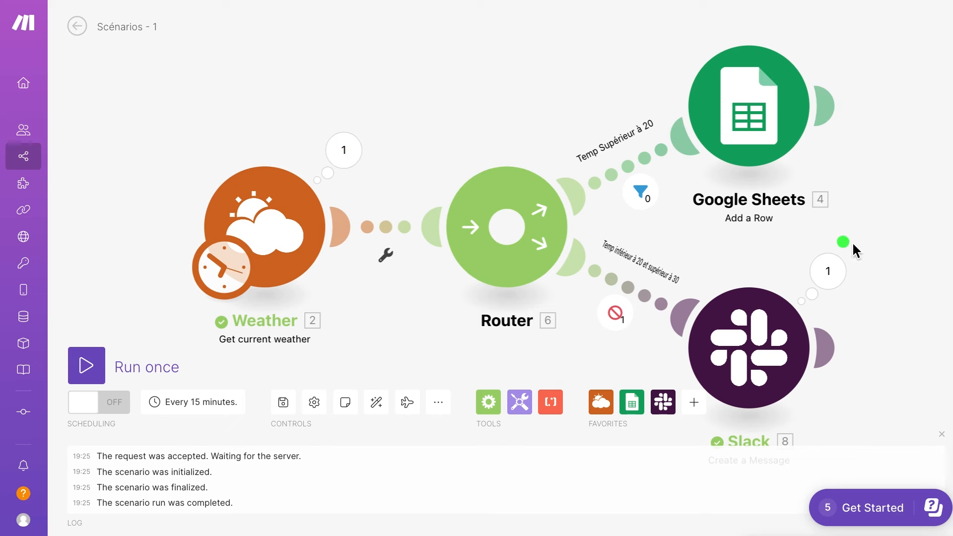
left_click_drag(897, 159, 840, 268)
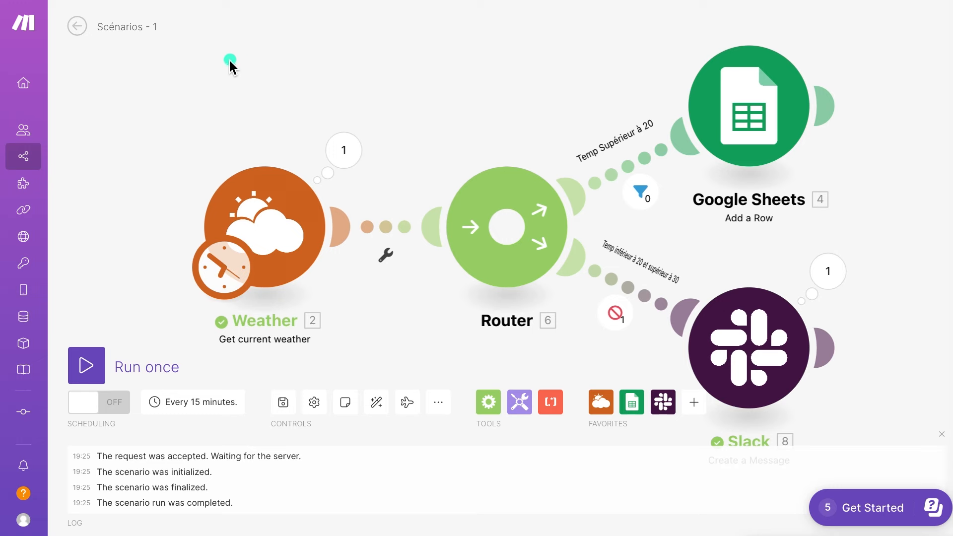
left_click_drag(230, 59, 347, 150)
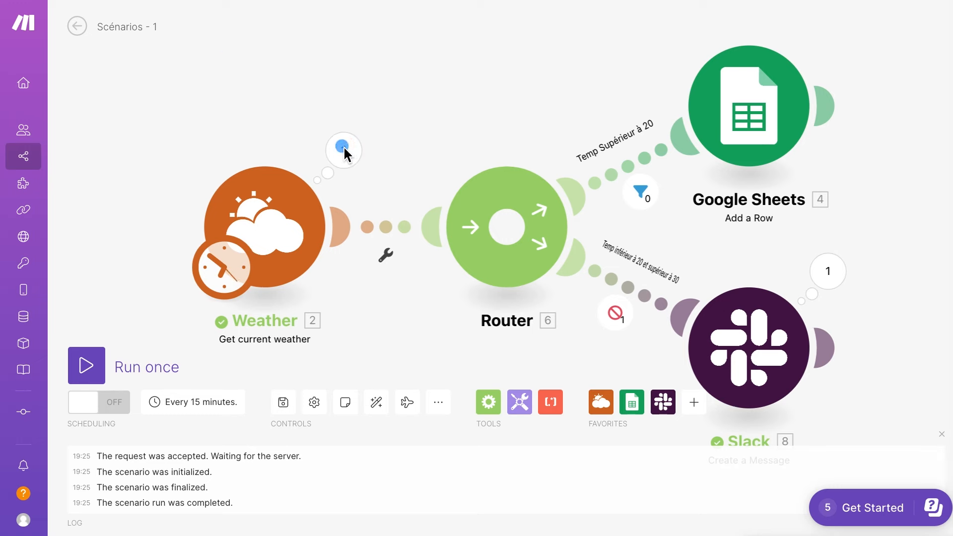
left_click(352, 162)
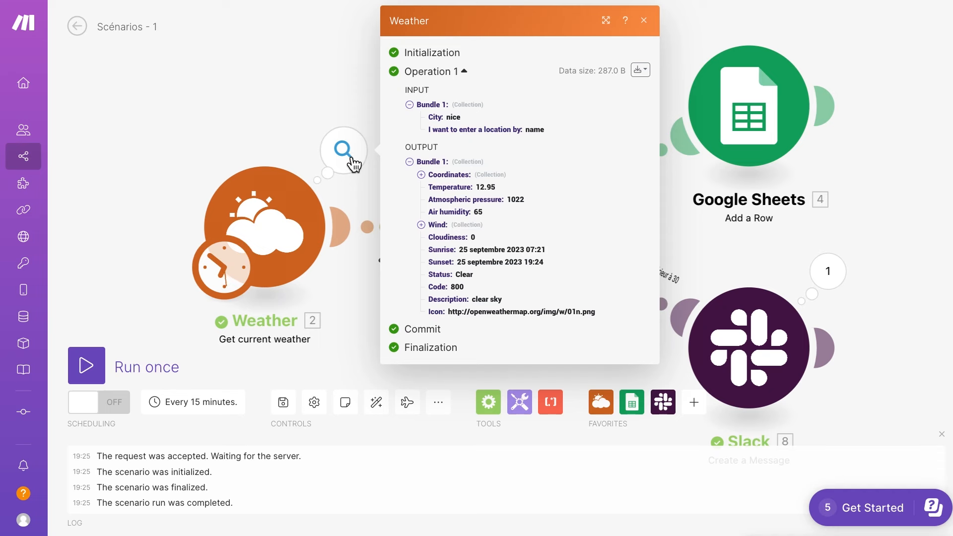
- Close the Weather module's run results, leave the scenario editor and go to the list of all scenarios
left_click(323, 112)
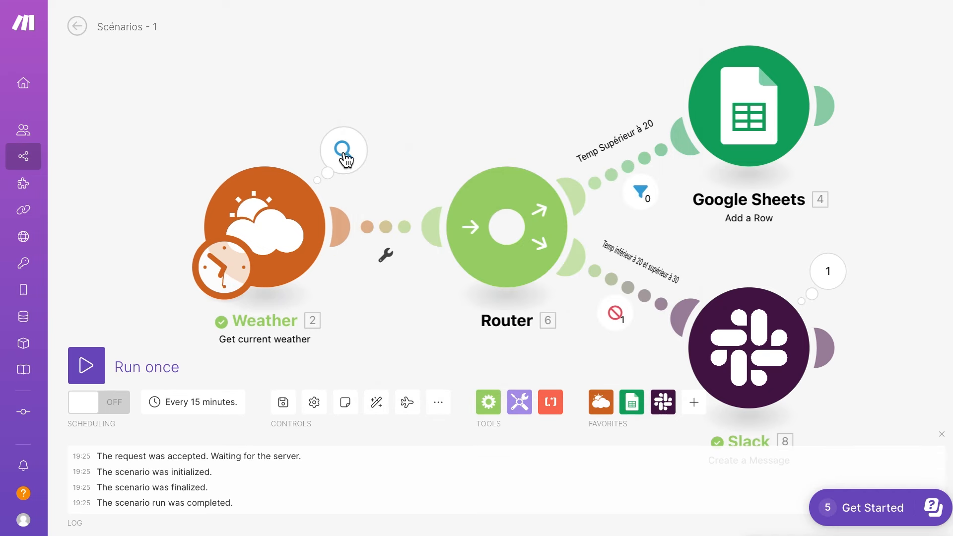
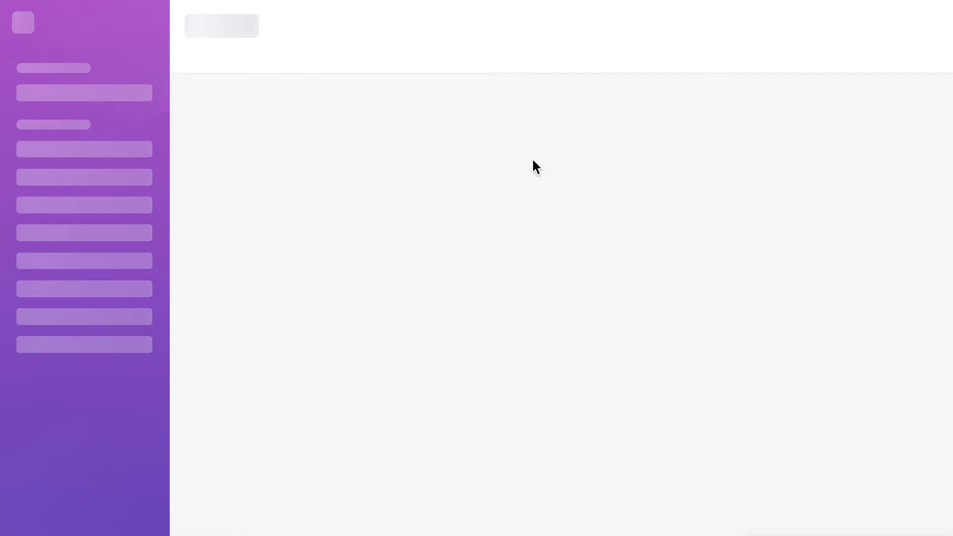
mouse_move(595, 142)
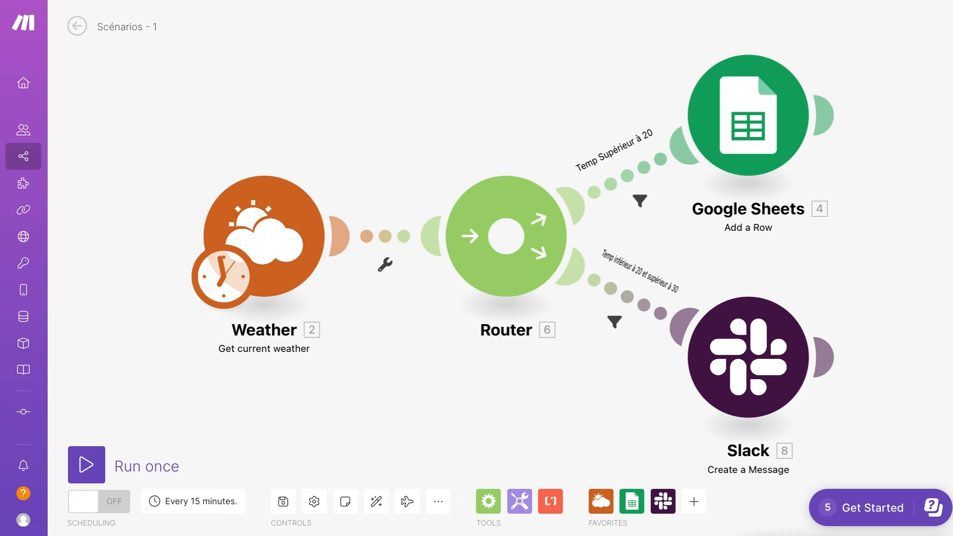
mouse_move(457, 315)
left_mouse_down()
mouse_move(398, 343)
mouse_move(296, 479)
left_mouse_up()
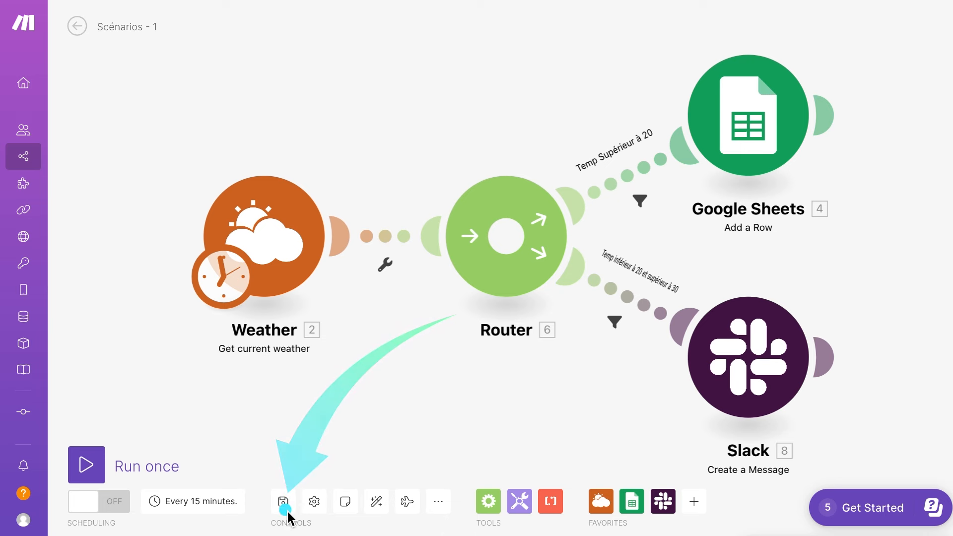
mouse_move(138, 406)
left_mouse_down()
mouse_move(113, 102)
mouse_move(81, 28)
mouse_move(101, 47)
left_mouse_up()
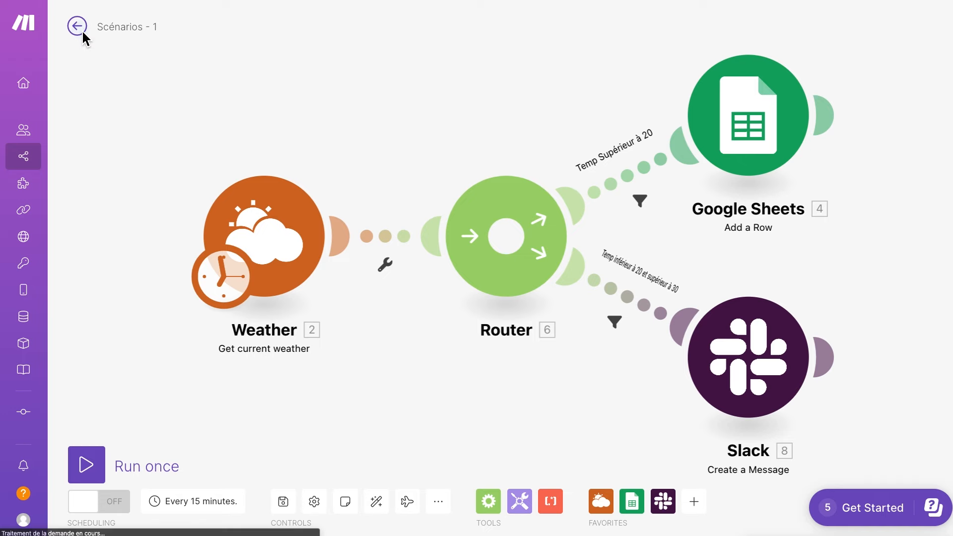
left_click(85, 34)
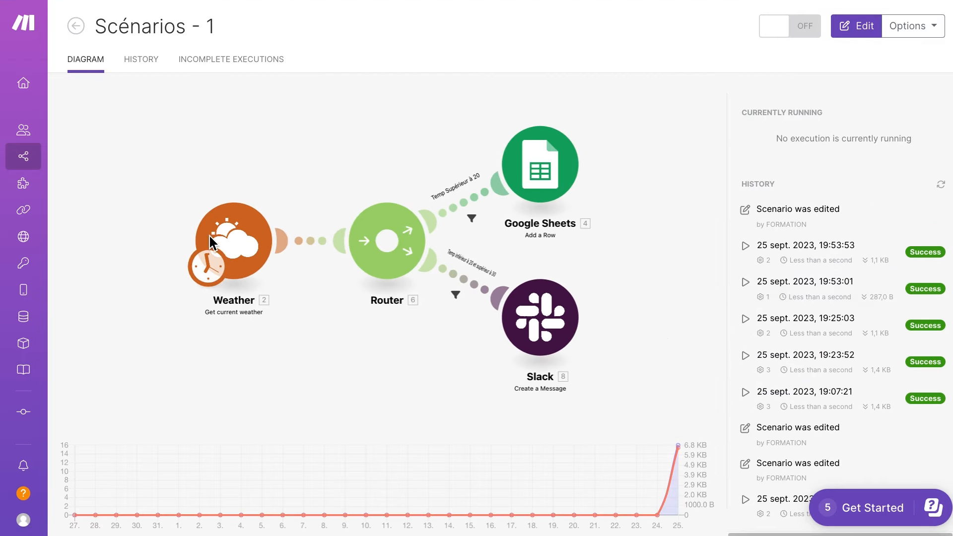
left_click(65, 158)
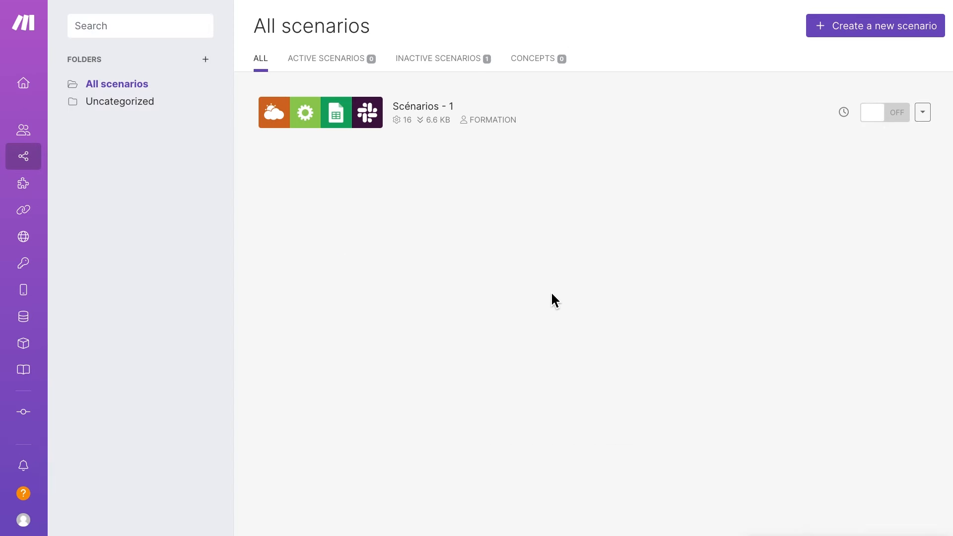
- Open Scénarios - 1 from the scenarios list, enter its editor from the diagram and return to its overview
left_click(476, 108)
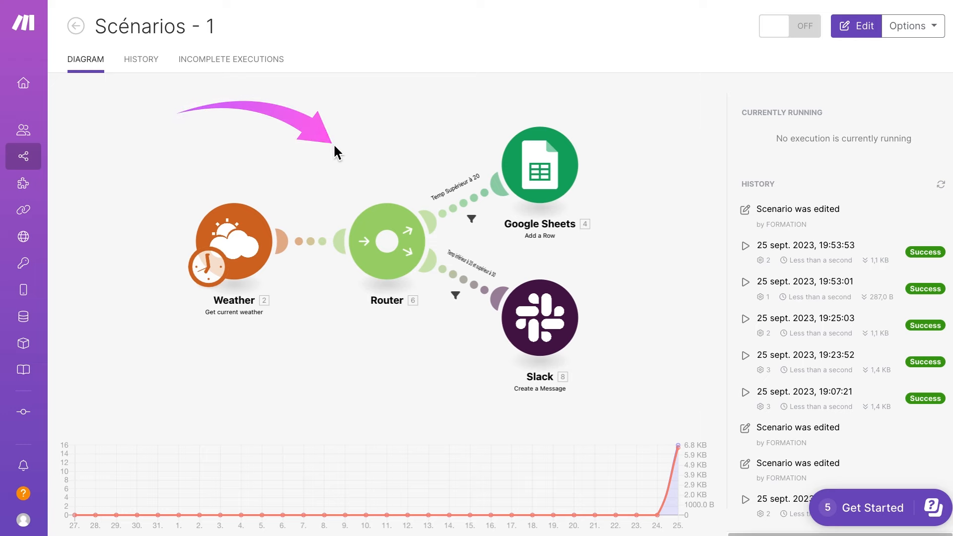
left_click(422, 145)
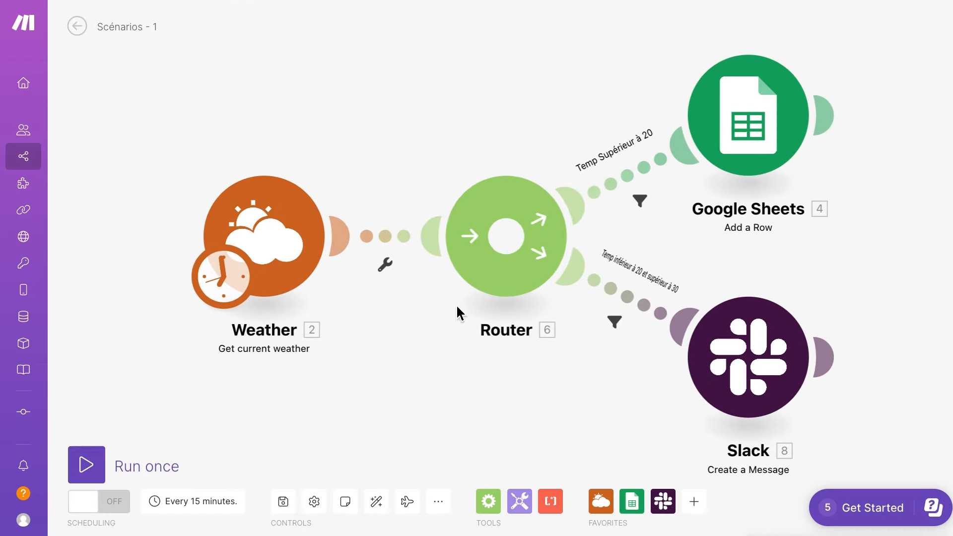
left_click(77, 26)
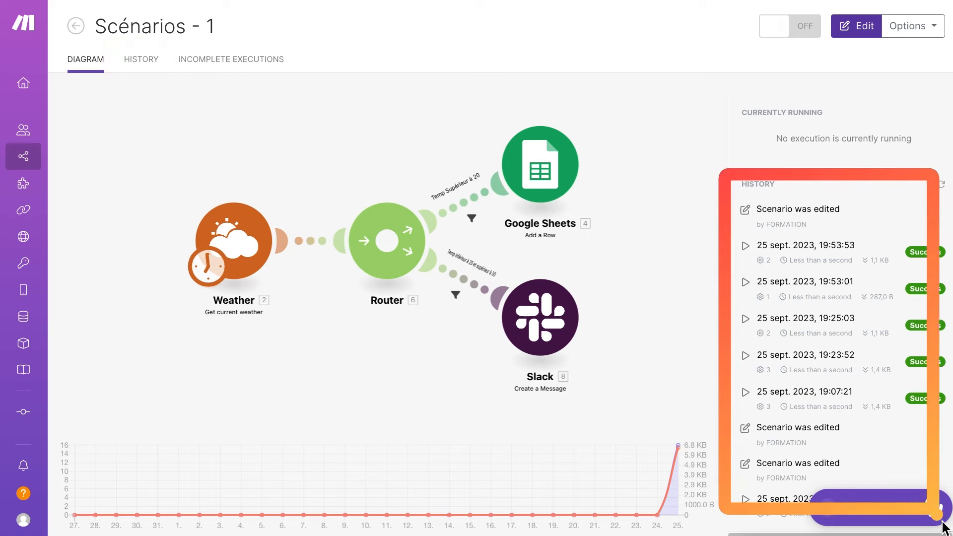
- Examine the scenario's execution history, including operations and data transfer, check its incomplete executions, and return to the diagram
left_click(142, 60)
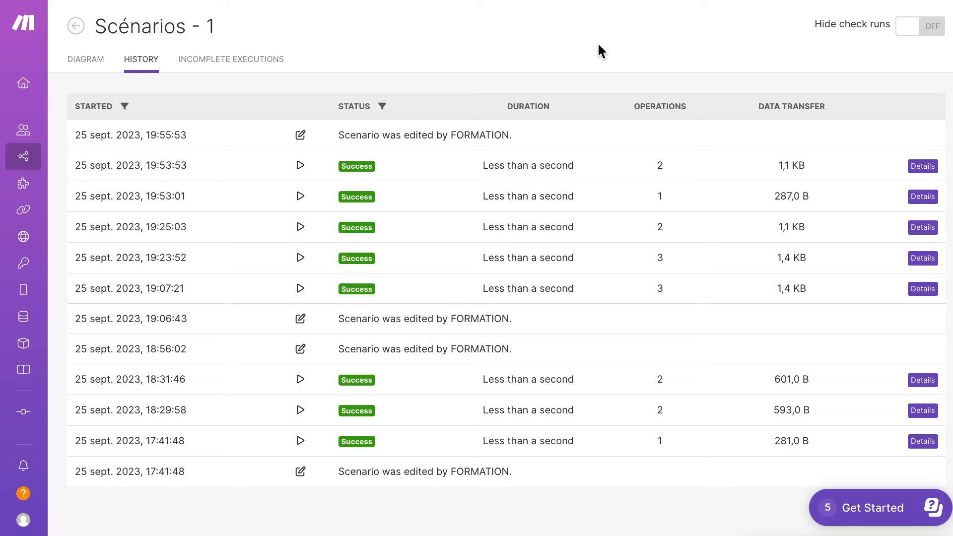
mouse_move(497, 25)
left_mouse_down()
mouse_move(377, 149)
mouse_move(326, 187)
mouse_move(297, 512)
left_mouse_up()
key("ctrl+z")
left_click(659, 210)
left_click(661, 231)
left_click(795, 169)
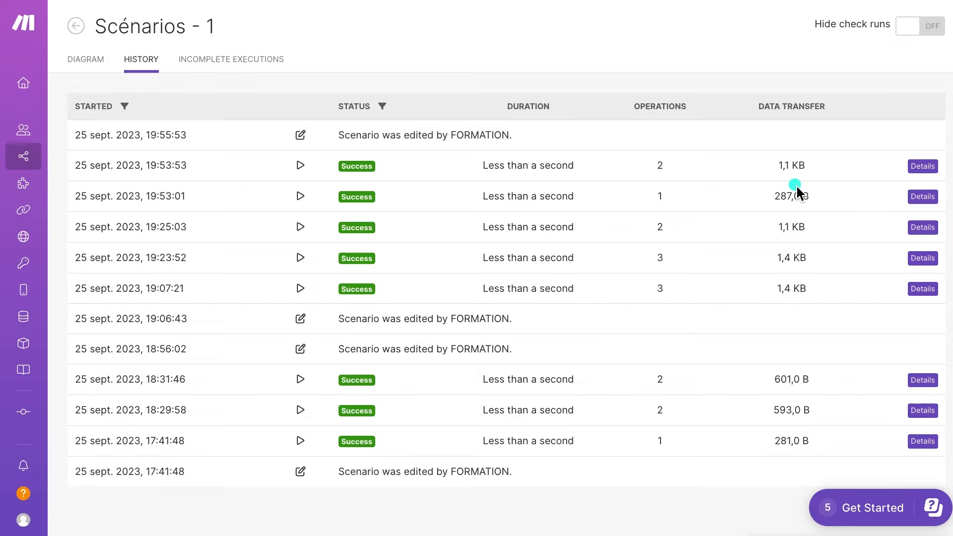
mouse_move(786, 337)
left_mouse_down()
mouse_move(402, 333)
mouse_move(79, 313)
mouse_move(59, 304)
left_mouse_up()
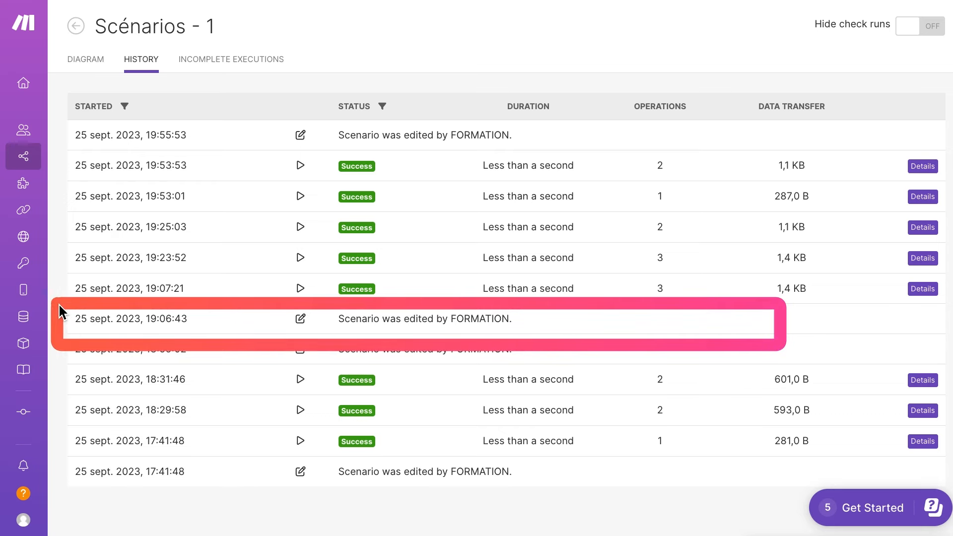
left_click(58, 304)
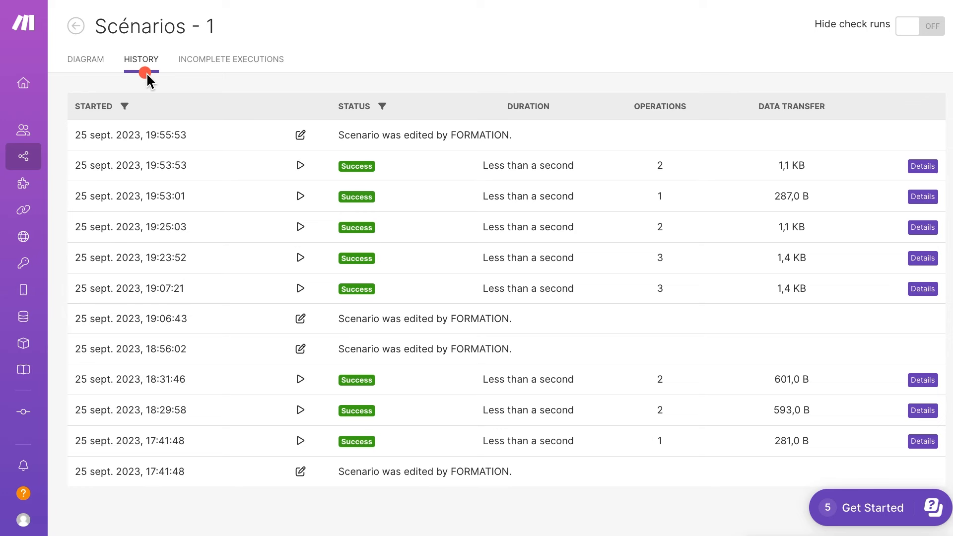
left_click(234, 70)
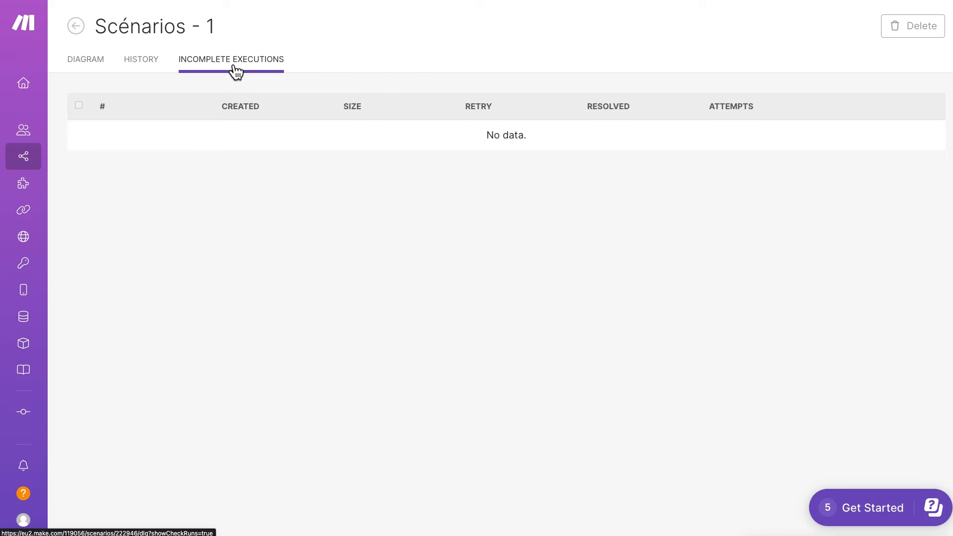
left_click(111, 64)
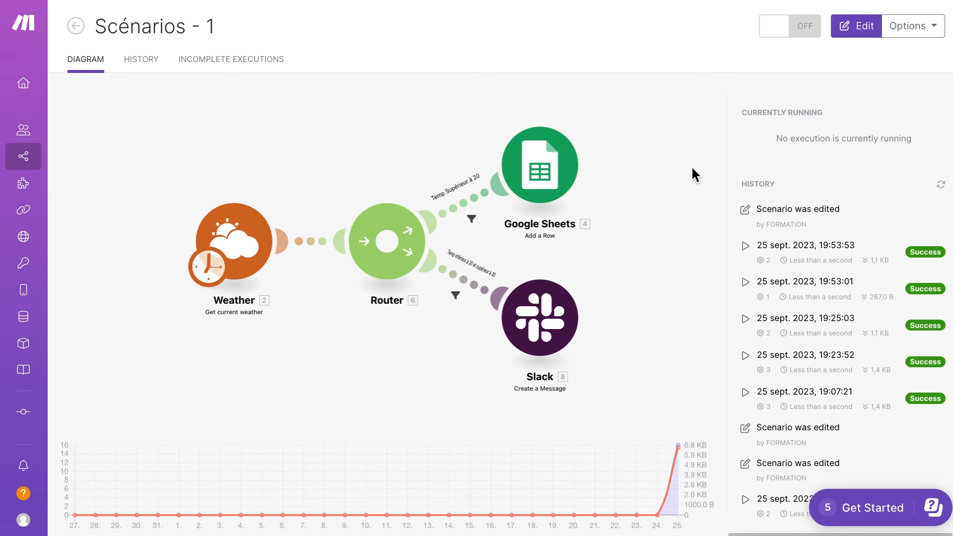
key("ctrl+a")
mouse_move(687, 174)
left_mouse_down()
mouse_move(819, 107)
mouse_move(830, 9)
left_mouse_up()
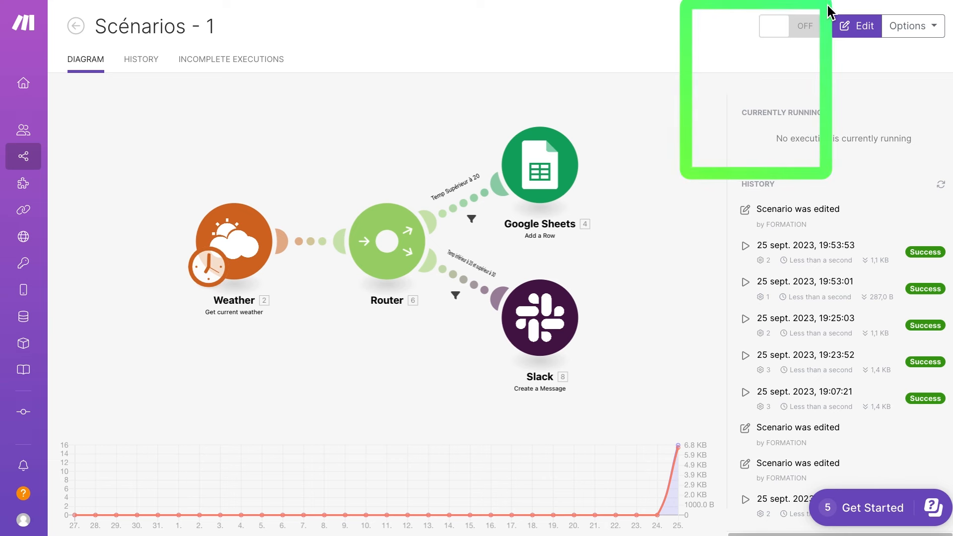
left_click_drag(687, 172, 739, 139)
left_click_drag(772, 107, 793, 48)
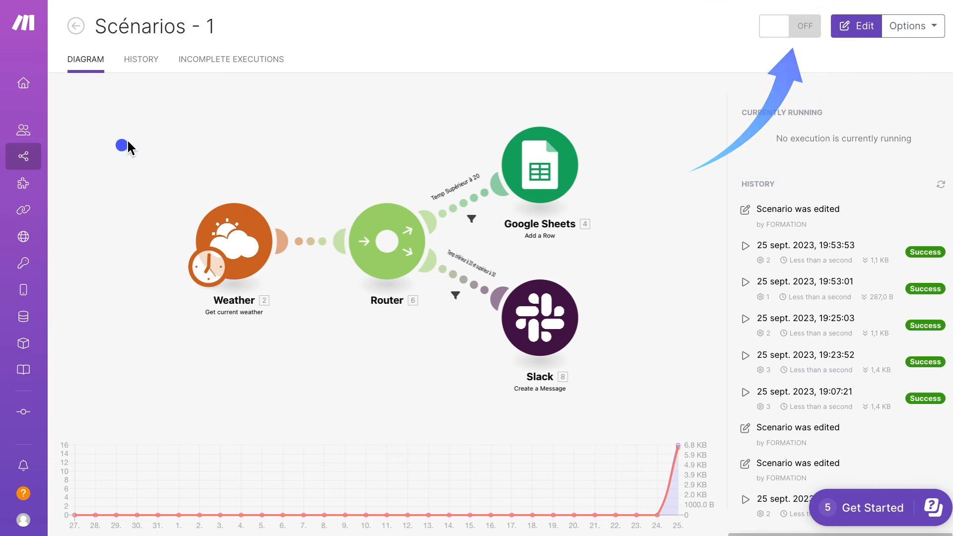
mouse_move(159, 109)
left_mouse_down()
mouse_move(319, 134)
mouse_move(364, 174)
left_mouse_up()
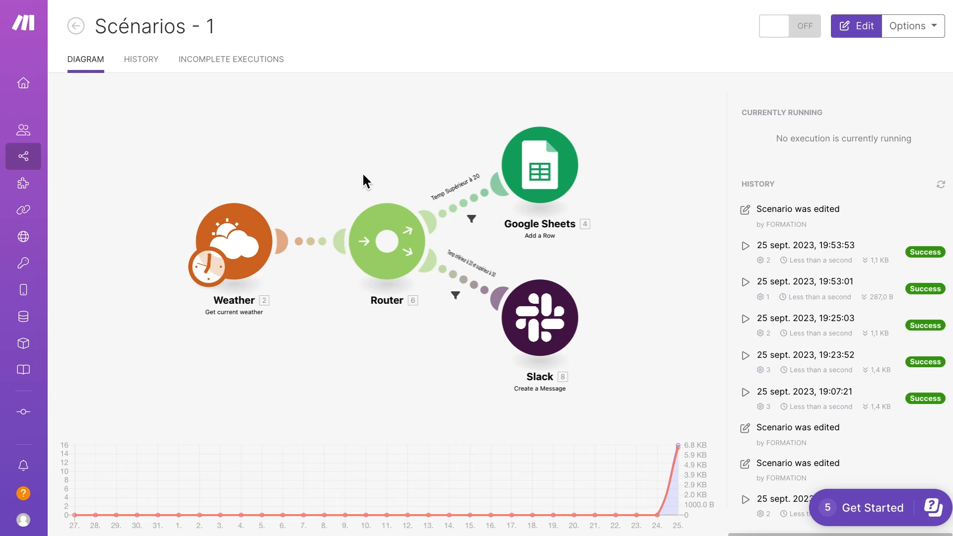
left_click_drag(106, 453, 232, 335)
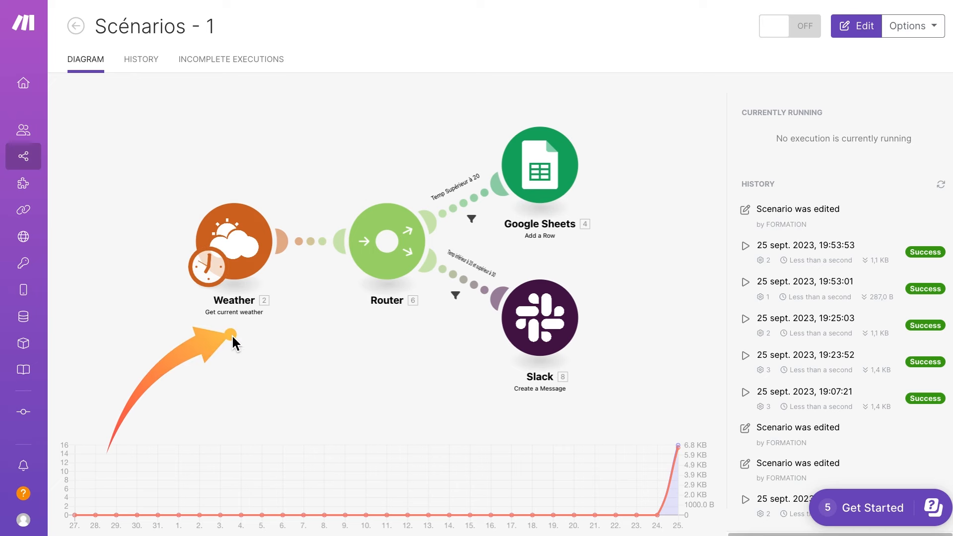
left_click_drag(96, 94, 212, 203)
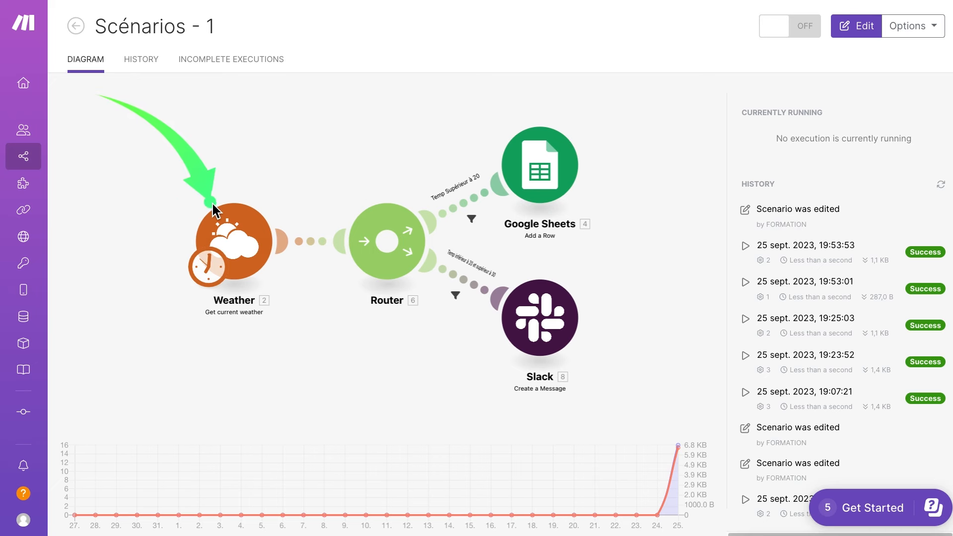
mouse_move(618, 66)
left_mouse_down()
mouse_move(700, 37)
mouse_move(745, 33)
left_mouse_up()
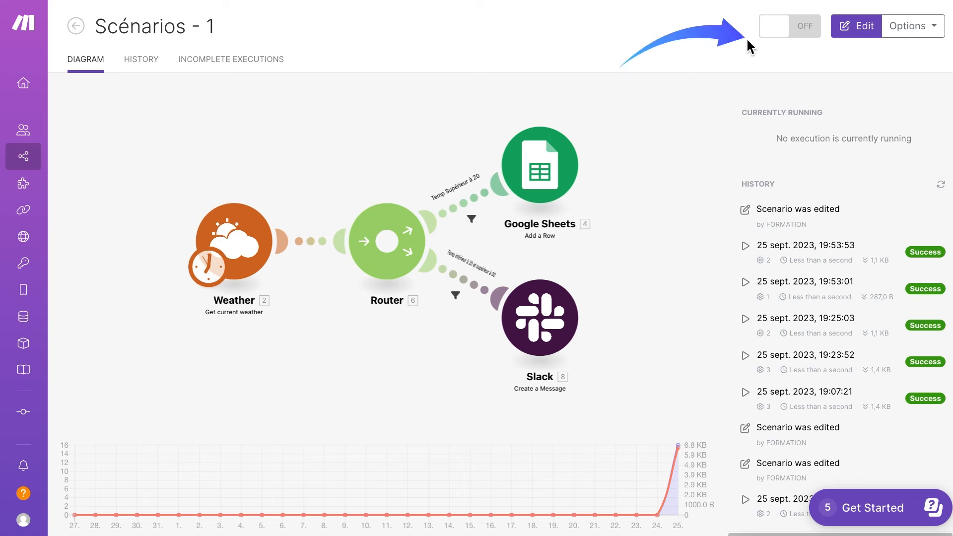
- Activate Scénarios - 1 and open the organization dashboard to view active scenarios and plan usage
left_click(805, 43)
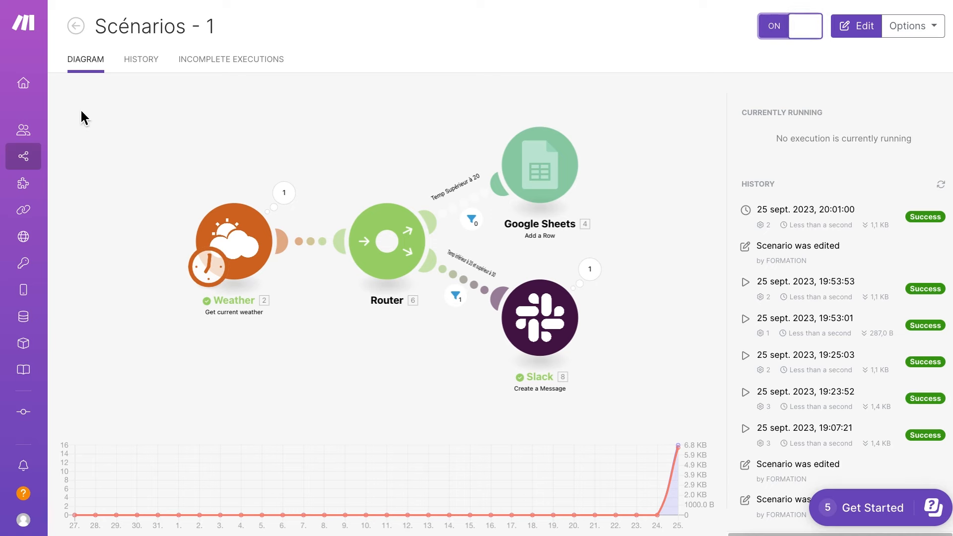
mouse_move(6, 141)
left_click(56, 90)
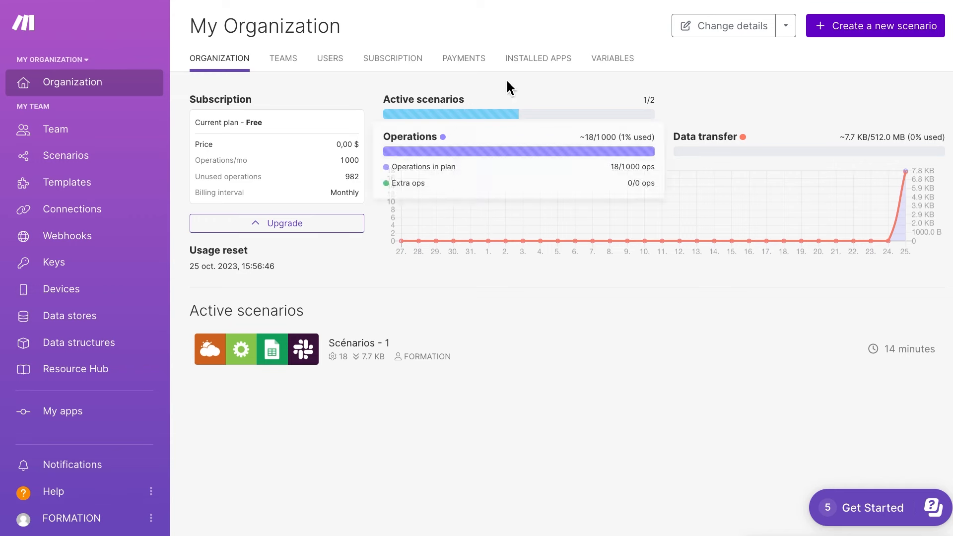
- View the available actions for Scénarios - 1 in the list of all scenarios and reopen its overview
left_click(53, 158)
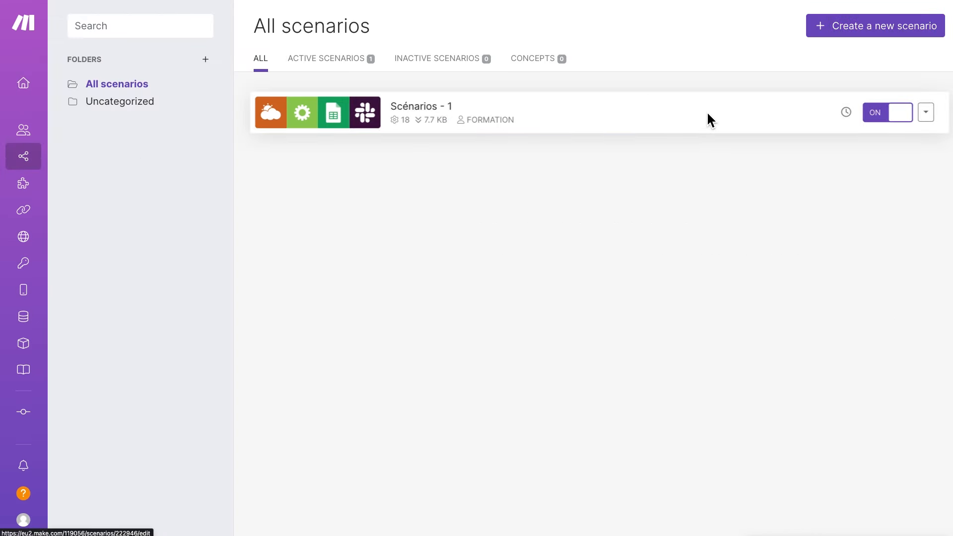
left_click(924, 113)
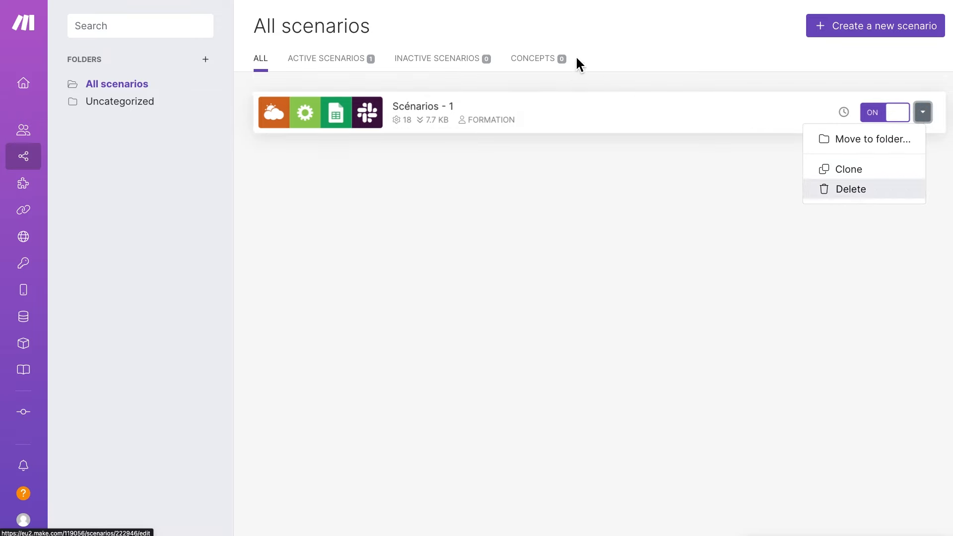
left_click(553, 117)
left_click(553, 112)
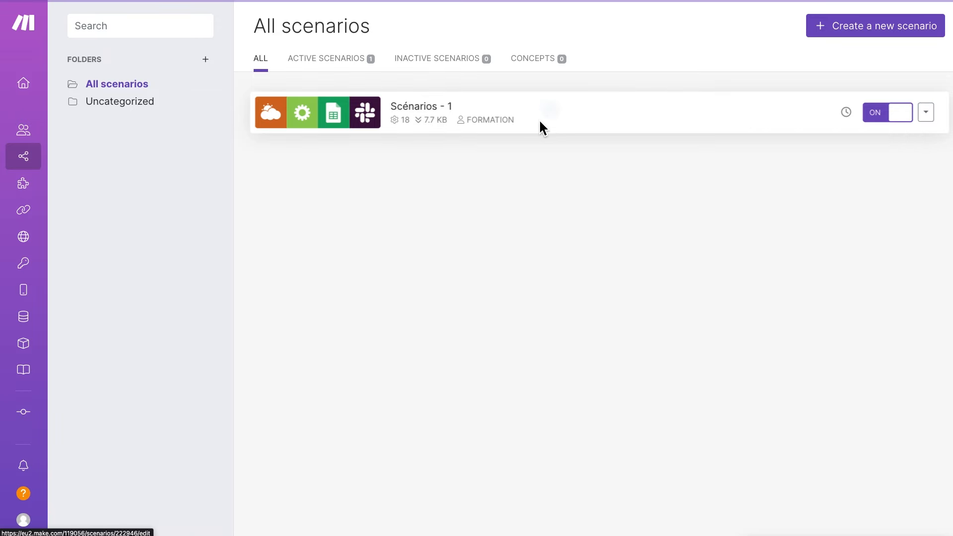
right_click(539, 120)
left_click(509, 119)
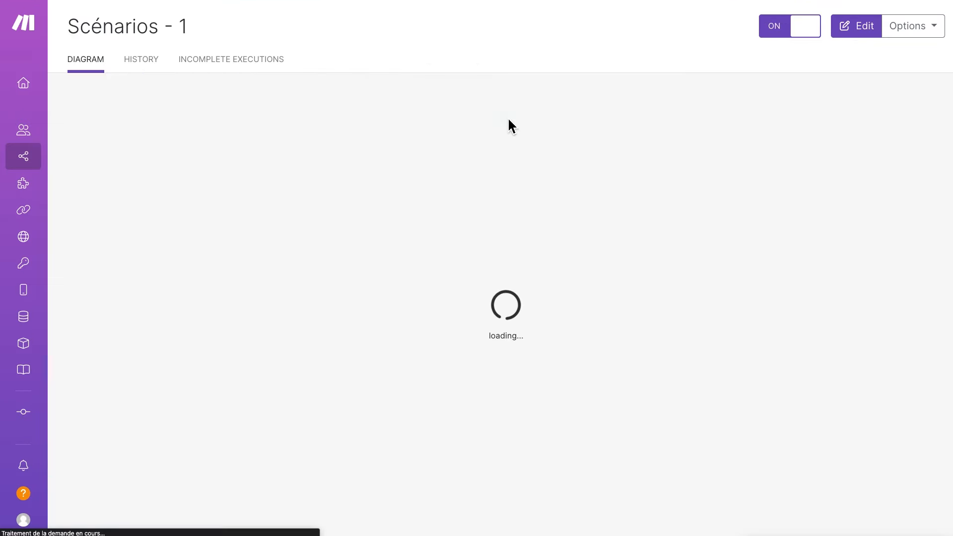
- Review the scenario's schedule settings and the available run frequency options, leaving the settings without changes
left_click(933, 29)
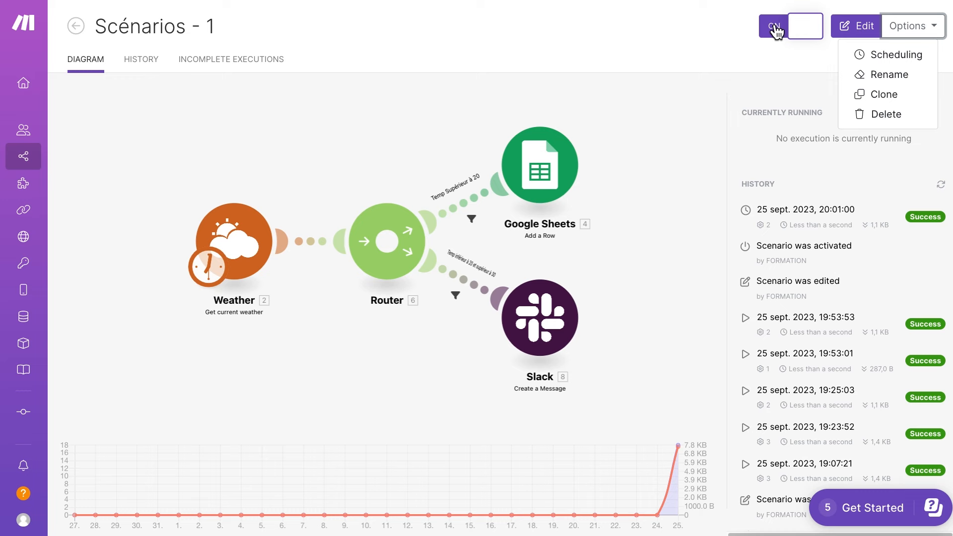
left_click(908, 60)
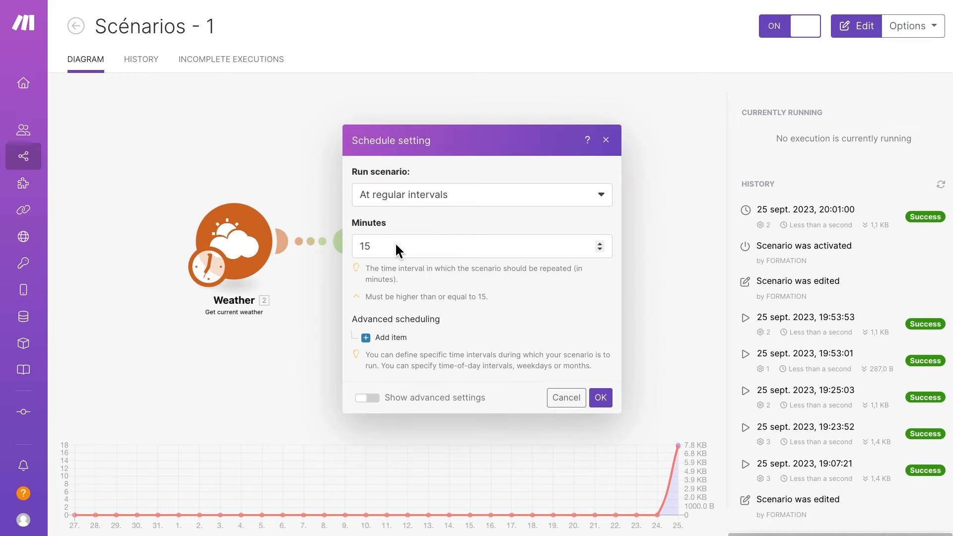
left_click(402, 188)
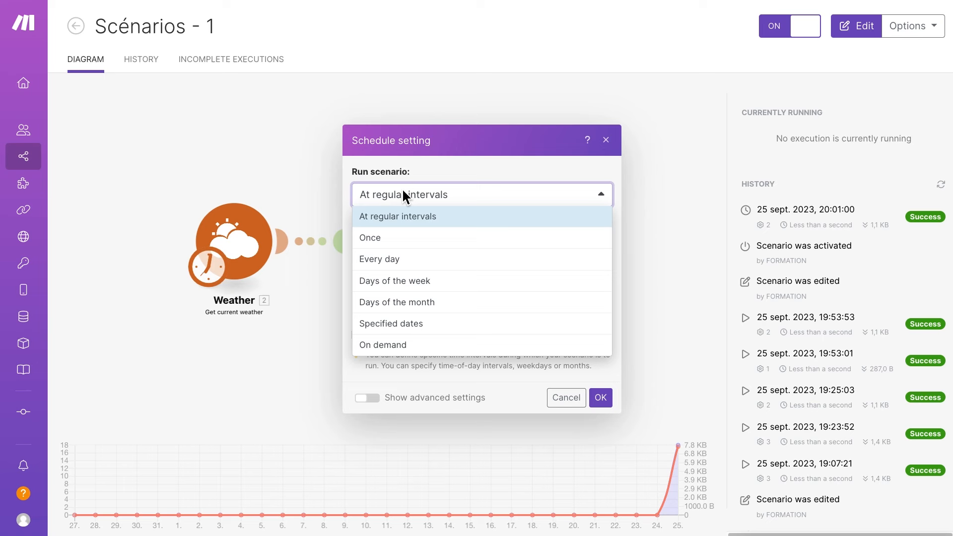
left_click(423, 176)
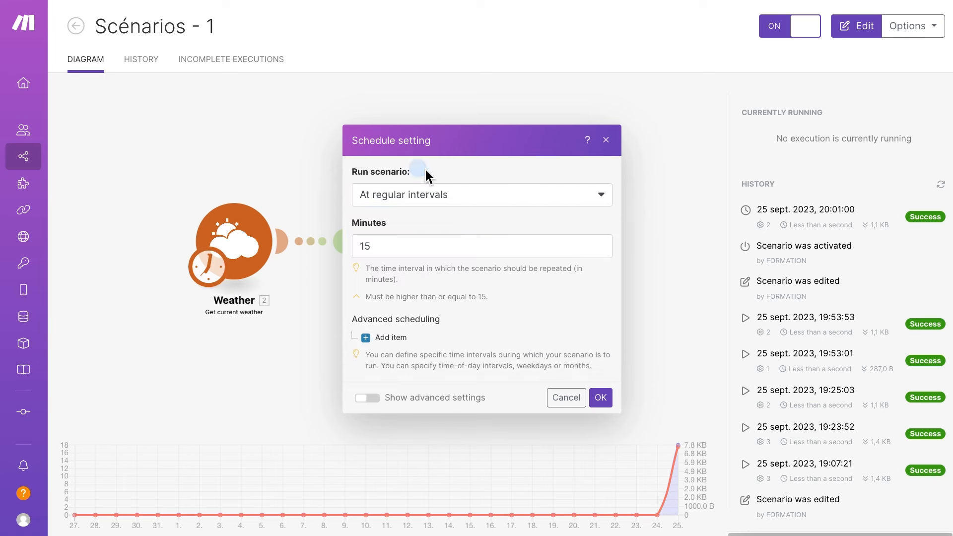
left_click(613, 147)
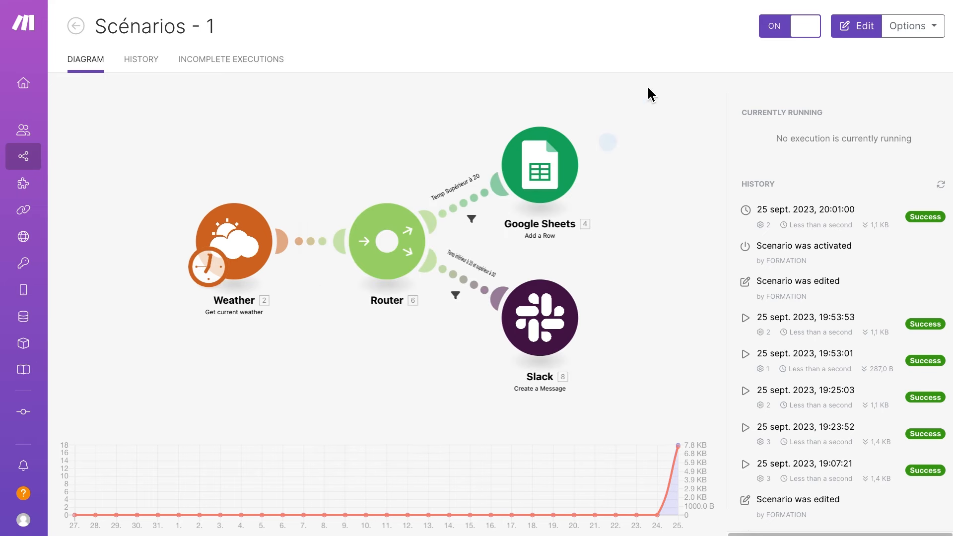
- Deactivate Scénarios - 1 from its overview
left_click(782, 28)
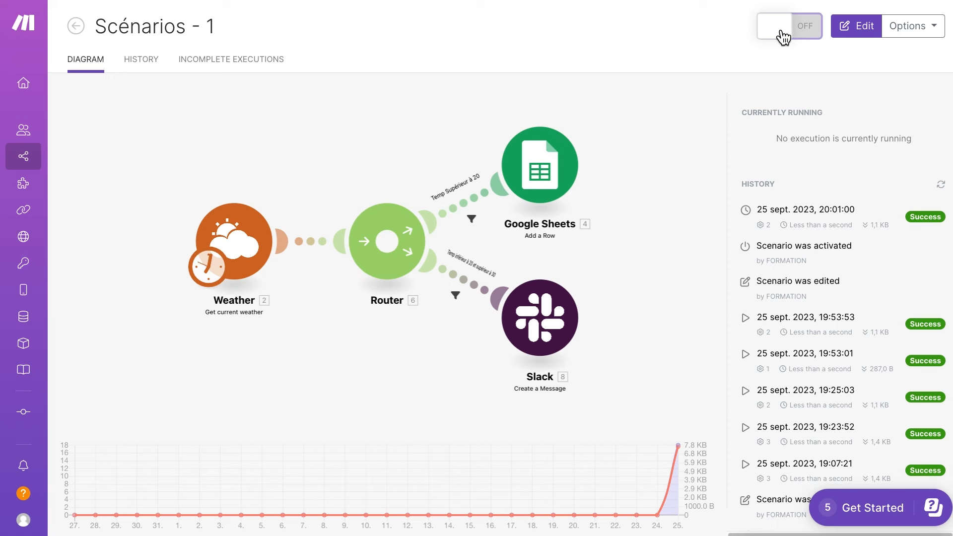